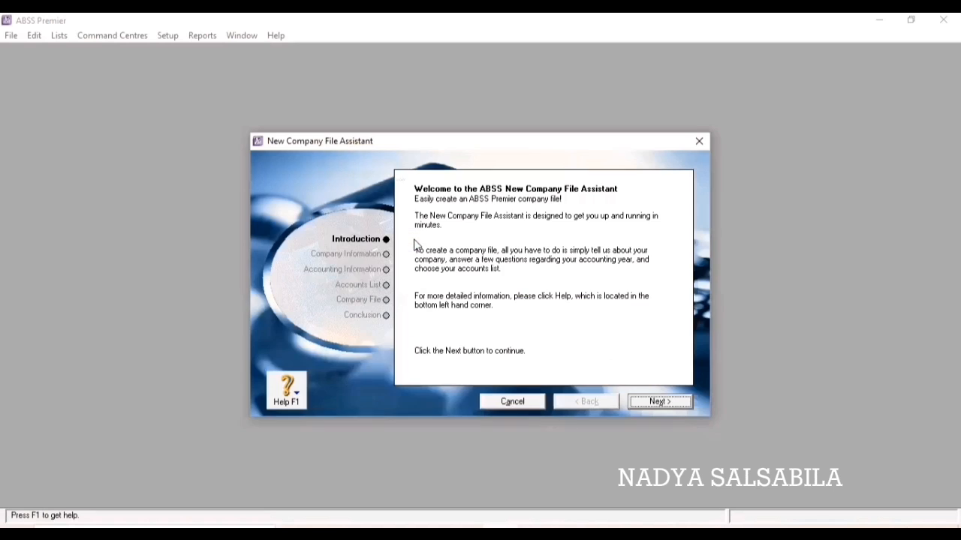
Enter the company name 'Bengkel Jaya Raya' and the company's street address in Jakarta.
{"action": "left_click", "coordinate": [671, 403]}
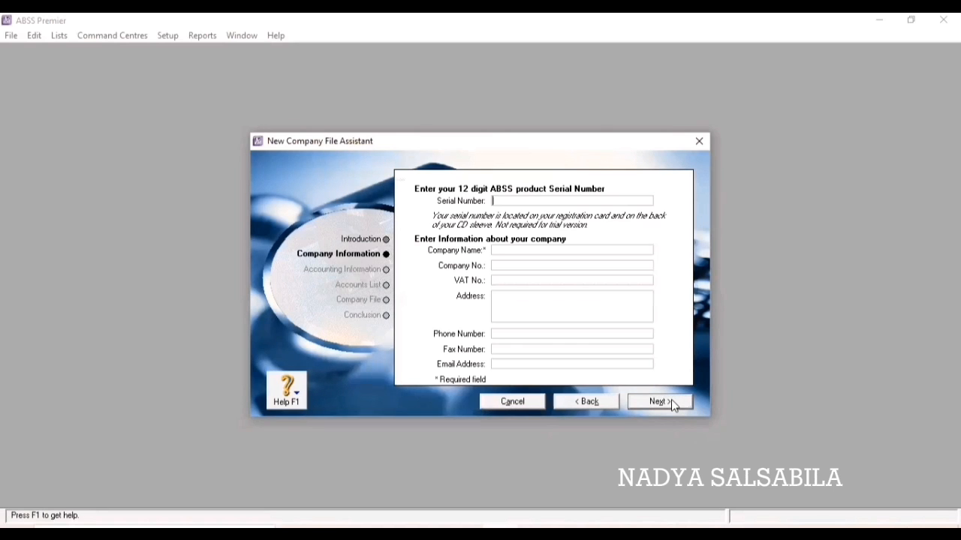
{"action": "left_click", "coordinate": [520, 250]}
{"action": "type", "text": "Bengkel Jaya Raya"}
{"action": "left_click", "coordinate": [523, 301]}
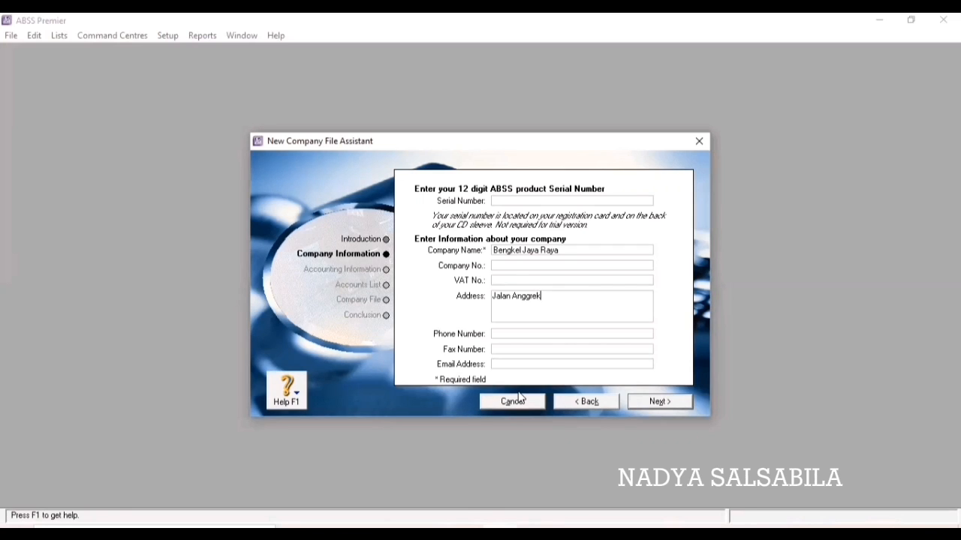
{"action": "left_click", "coordinate": [539, 297]}
{"action": "type", "text": "I"}
{"action": "left_click", "coordinate": [598, 306]}
{"action": "type", "text": "Jakarta"}
Fill in the company's phone number, fax number and e-mail address, then continue.
{"action": "left_click", "coordinate": [578, 332]}
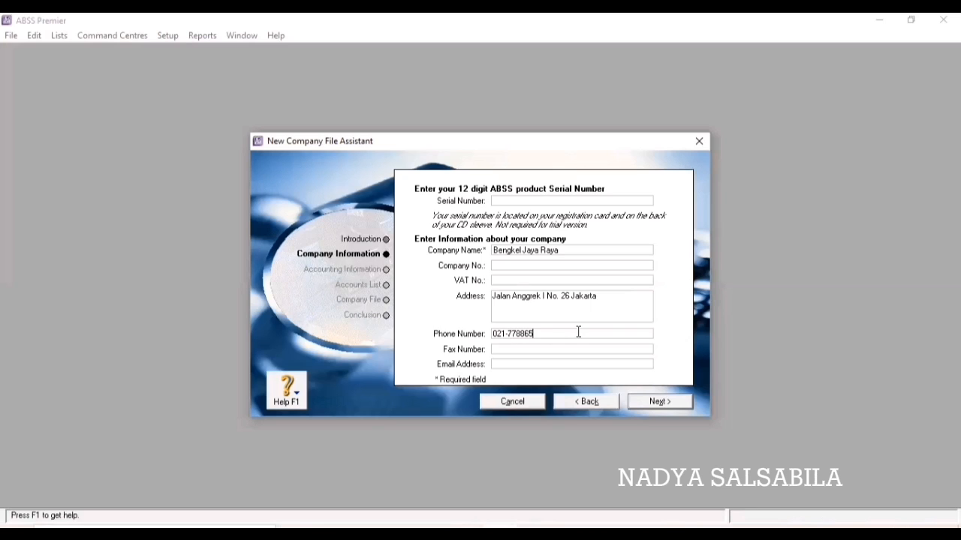
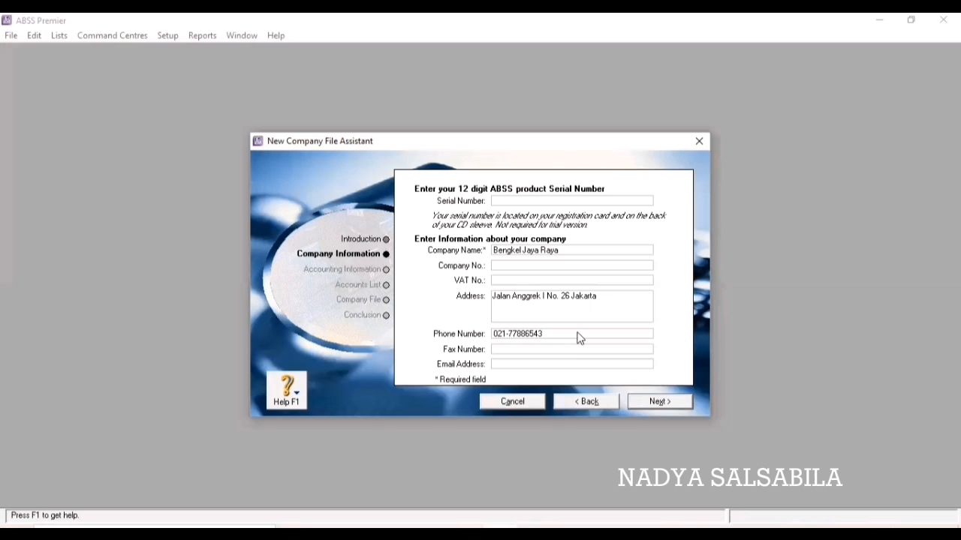
{"action": "key", "text": "Tab"}
{"action": "key", "text": "Tab"}
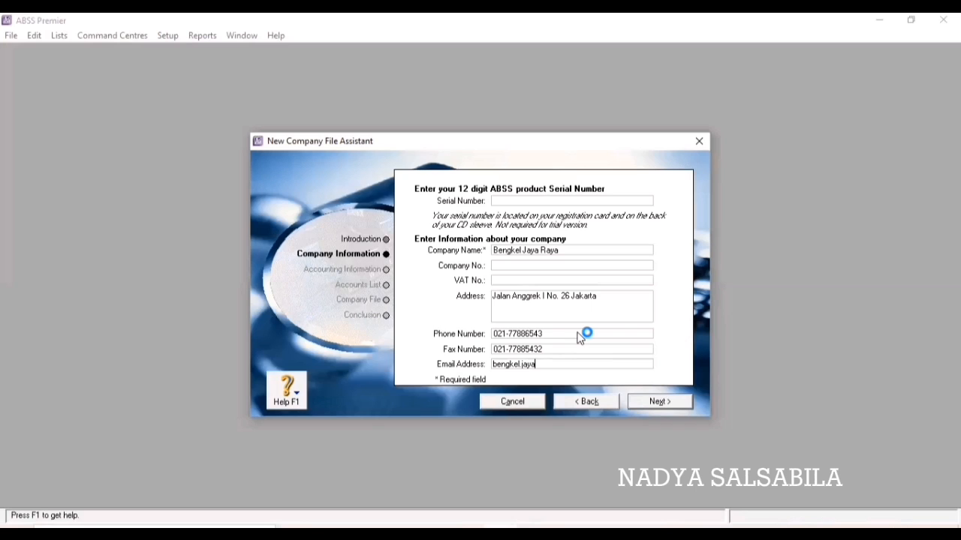
{"action": "key", "text": "Return"}
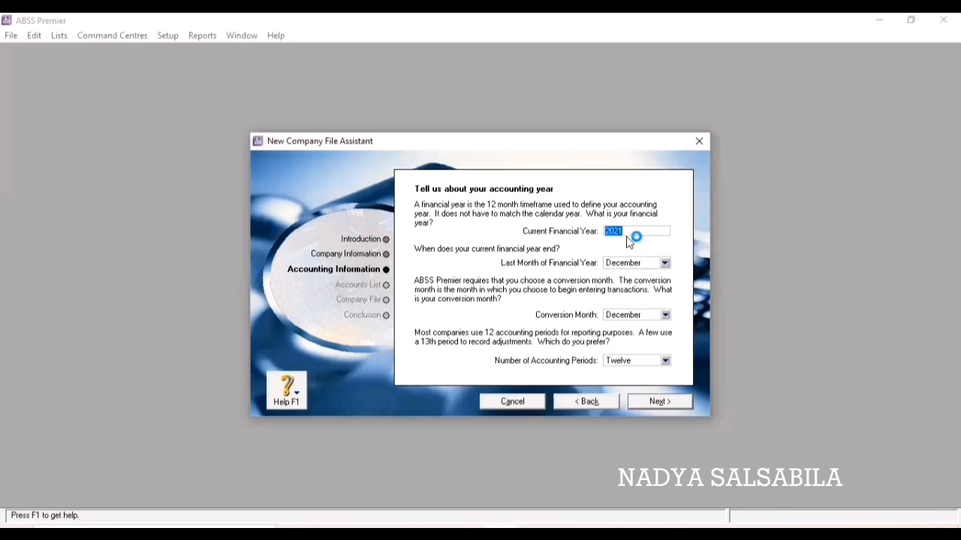
Set financial year 2020, conversion month January and thirteen accounting periods, then confirm.
{"action": "type", "text": "2020"}
{"action": "left_click", "coordinate": [665, 315]}
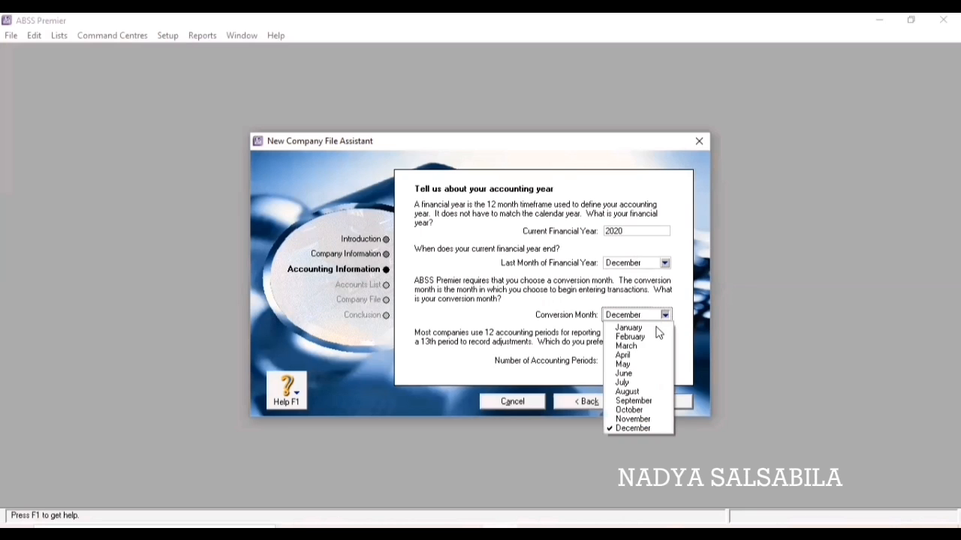
{"action": "left_click", "coordinate": [658, 328]}
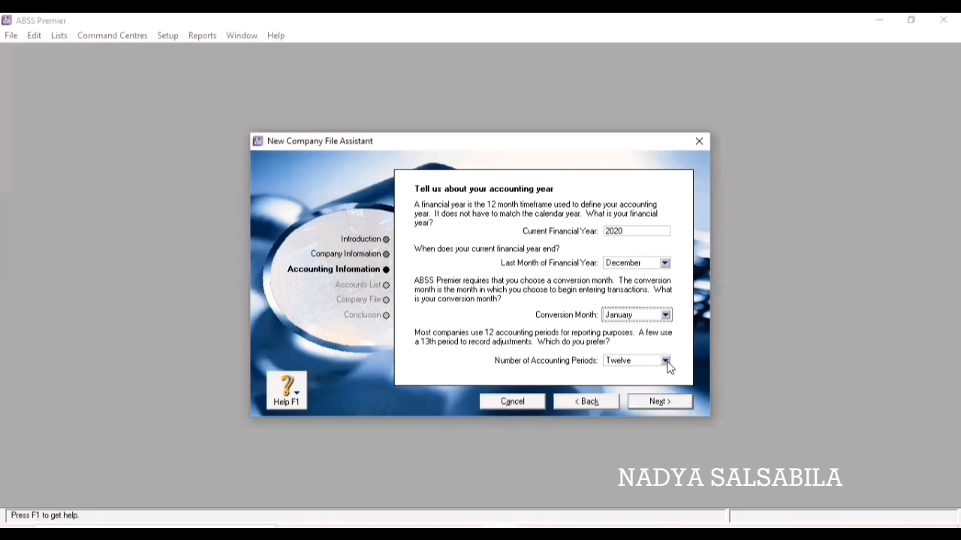
{"action": "left_click", "coordinate": [664, 361]}
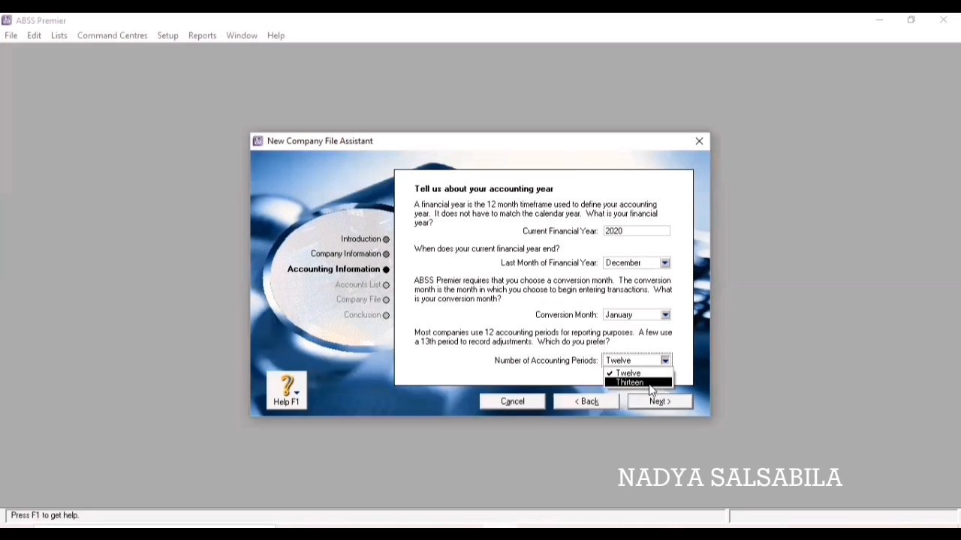
{"action": "left_click", "coordinate": [650, 383]}
{"action": "left_click", "coordinate": [656, 402]}
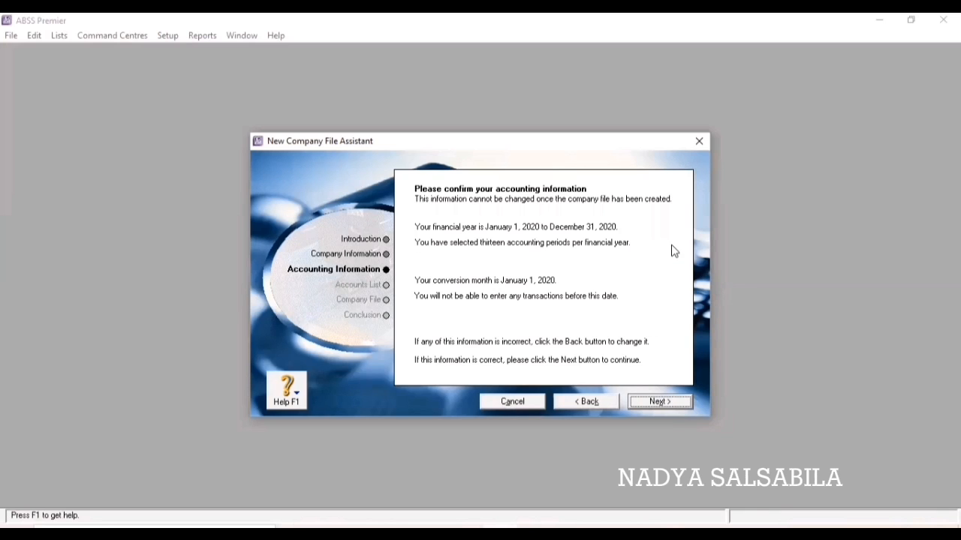
{"action": "left_click", "coordinate": [660, 402]}
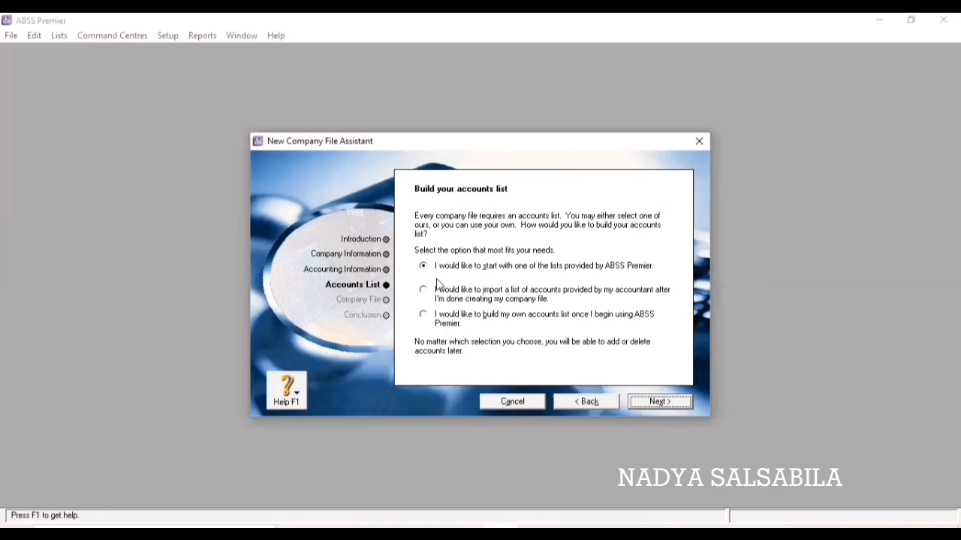
Use the provided accounts list for the Retail industry, Car Dealership business type.
{"action": "left_click", "coordinate": [660, 403]}
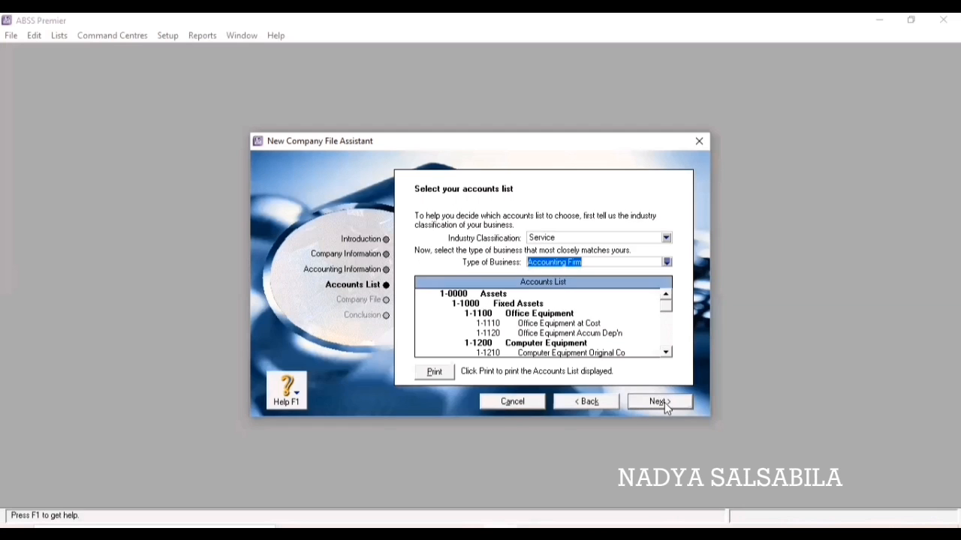
{"action": "left_click", "coordinate": [666, 237]}
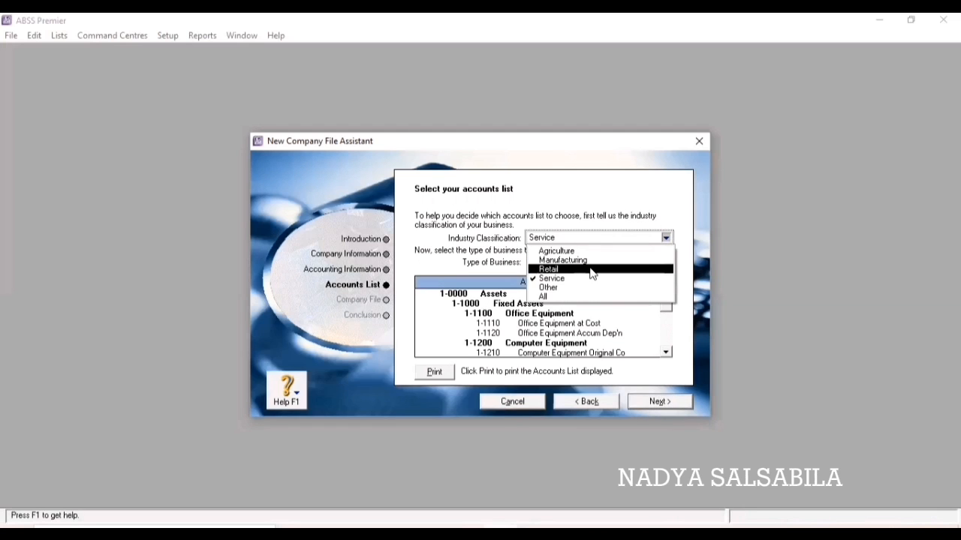
{"action": "left_click", "coordinate": [592, 270]}
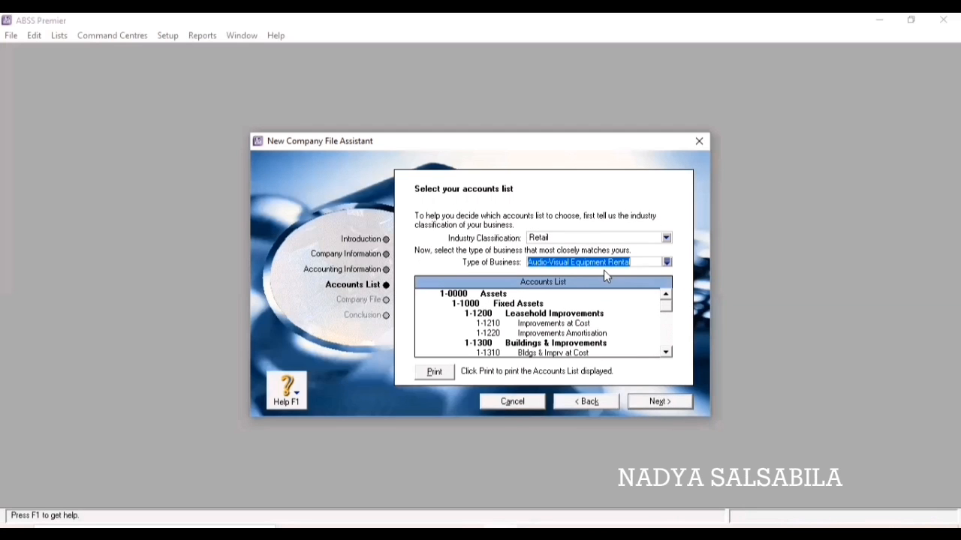
{"action": "left_click", "coordinate": [666, 262]}
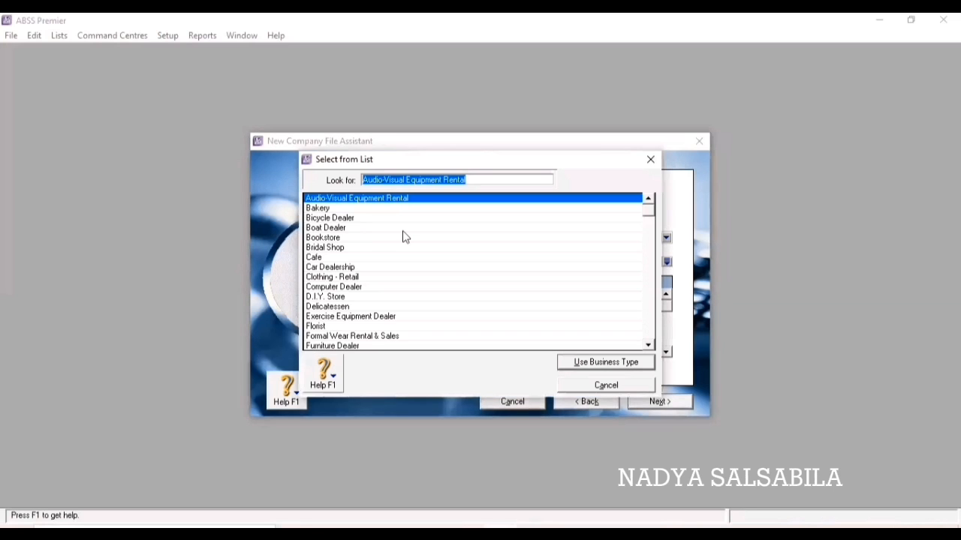
{"action": "left_click", "coordinate": [365, 268]}
{"action": "left_click", "coordinate": [596, 363]}
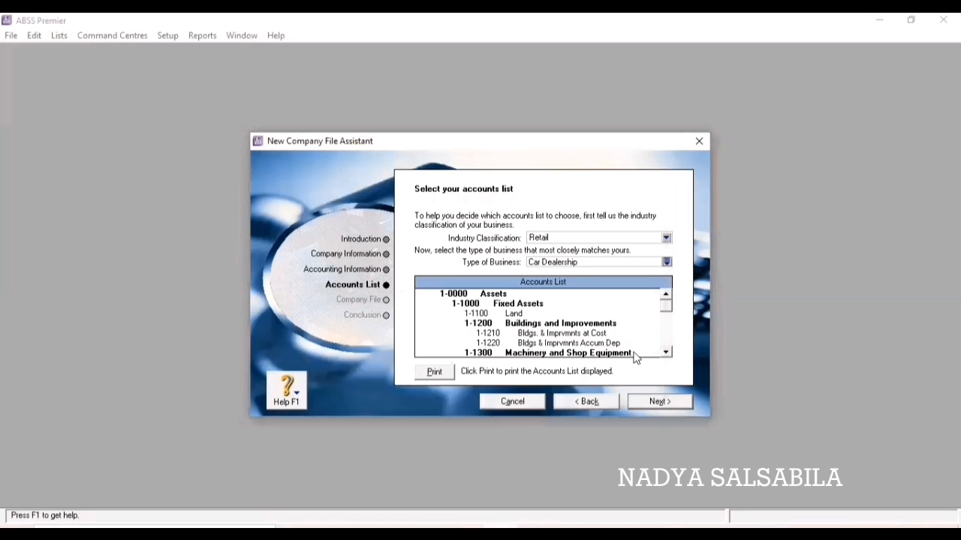
{"action": "left_click", "coordinate": [659, 403]}
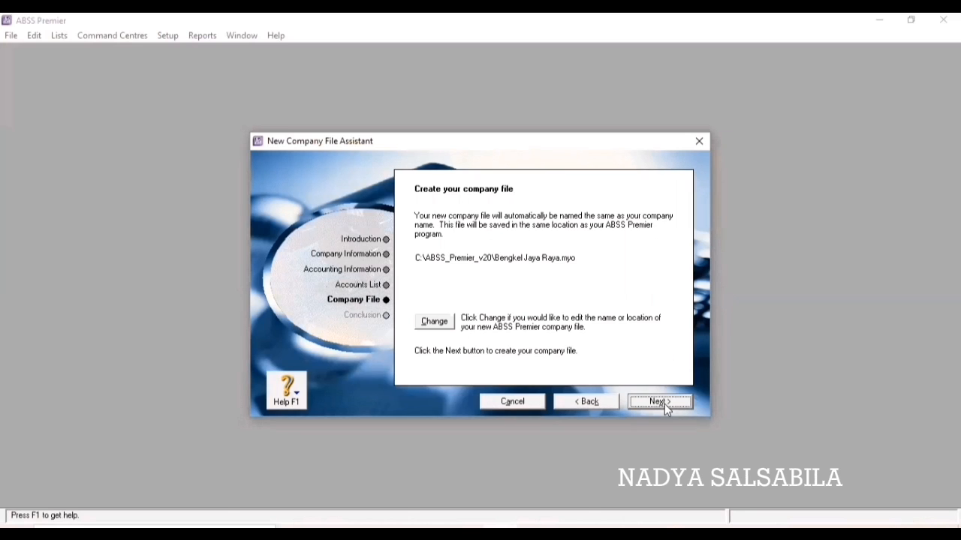
Save the company file as Bengkel Jaya Raya.myo in ABSS_Premier_v20 and launch the Setup Assistant.
{"action": "left_click", "coordinate": [434, 323]}
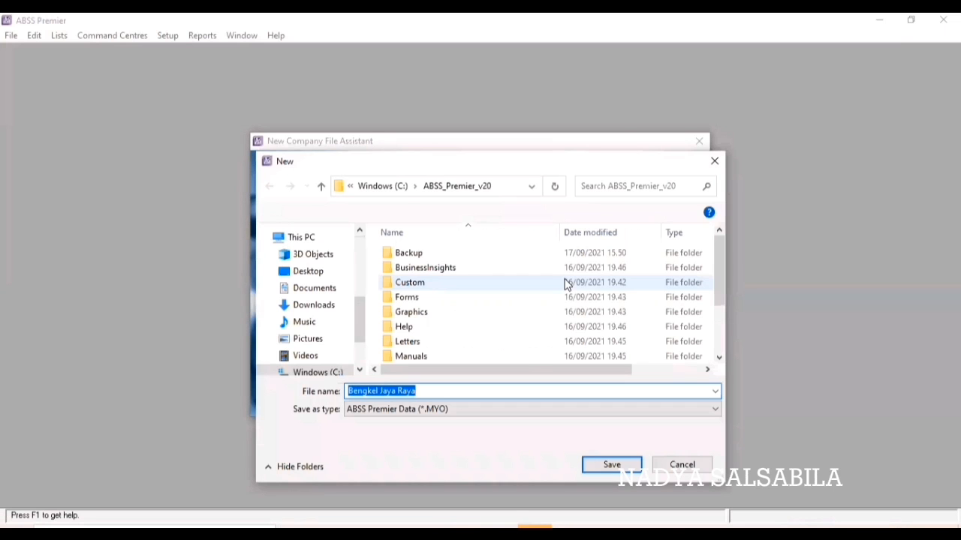
{"action": "left_click", "coordinate": [615, 466]}
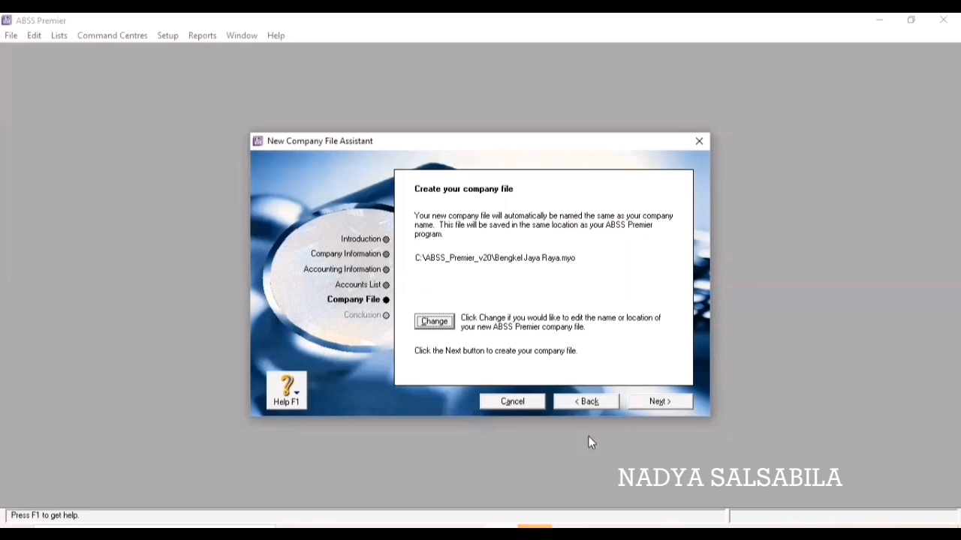
{"action": "left_click", "coordinate": [657, 403]}
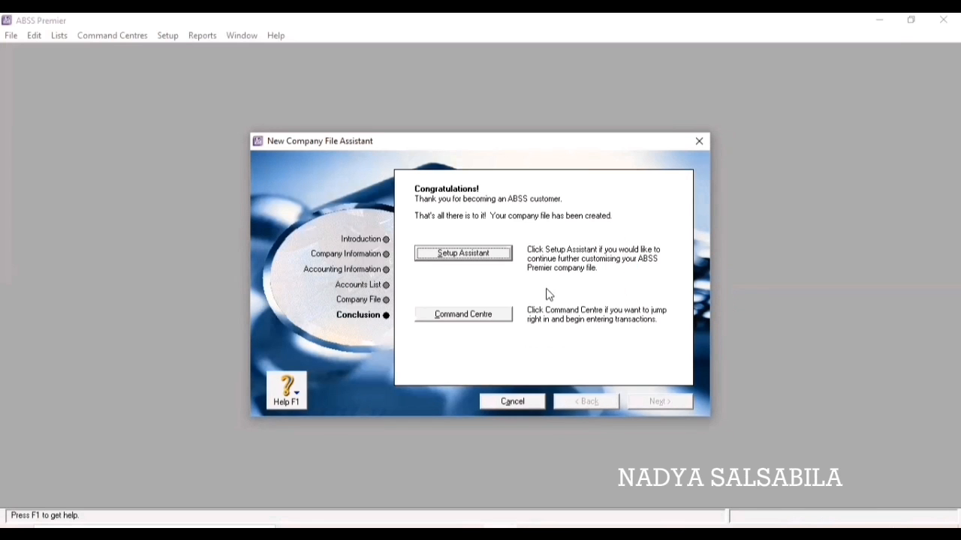
{"action": "left_click", "coordinate": [477, 253]}
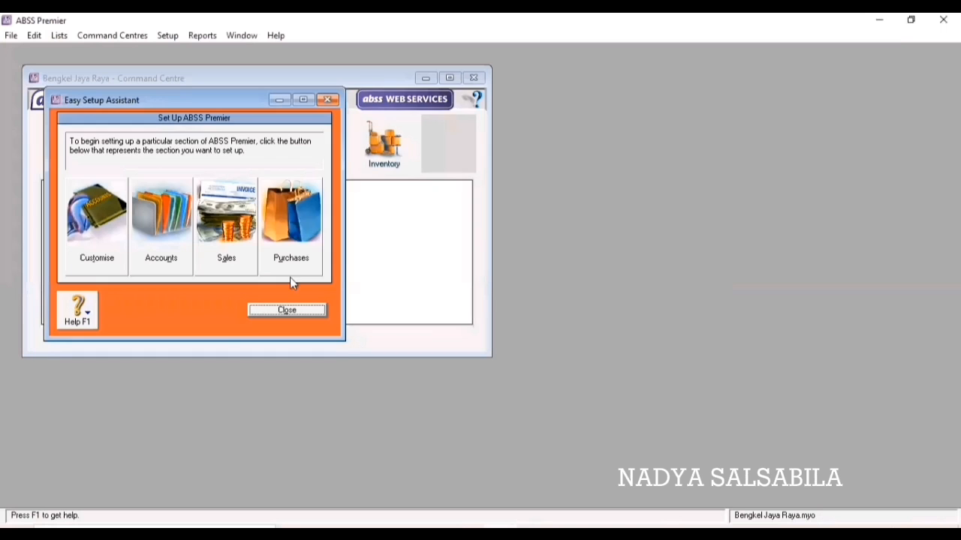
Close the Easy Setup Assistant and review the System and Windows preferences.
{"action": "left_click", "coordinate": [287, 310]}
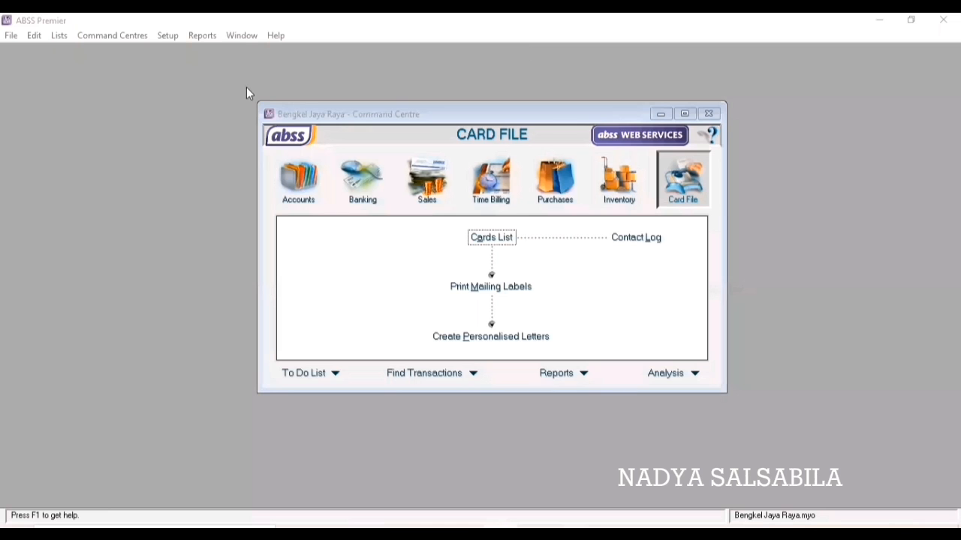
{"action": "left_click", "coordinate": [166, 36]}
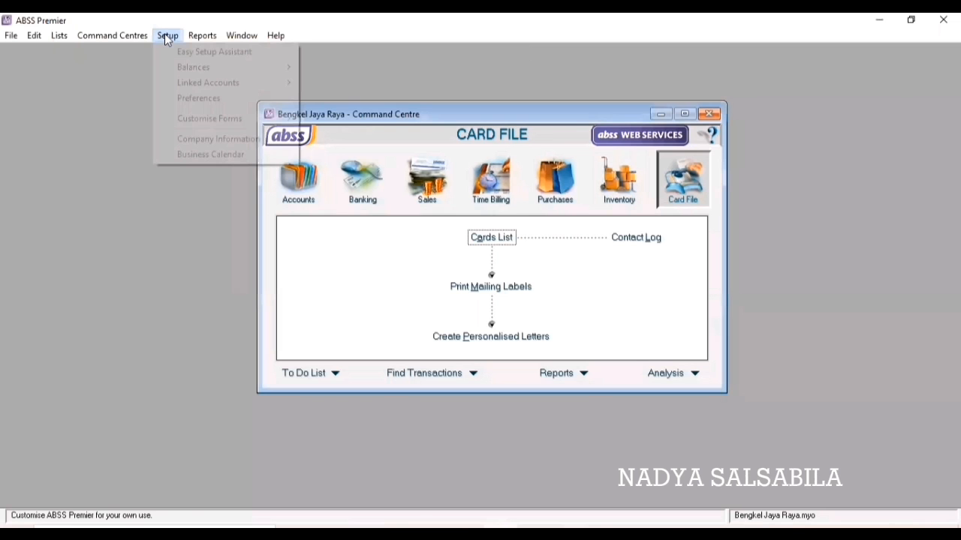
{"action": "left_click", "coordinate": [195, 97]}
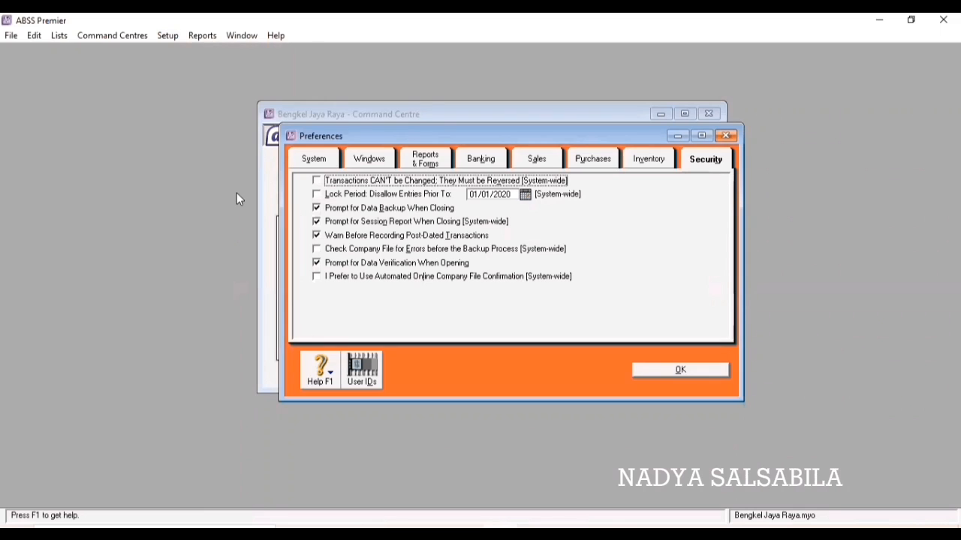
{"action": "left_click", "coordinate": [315, 159]}
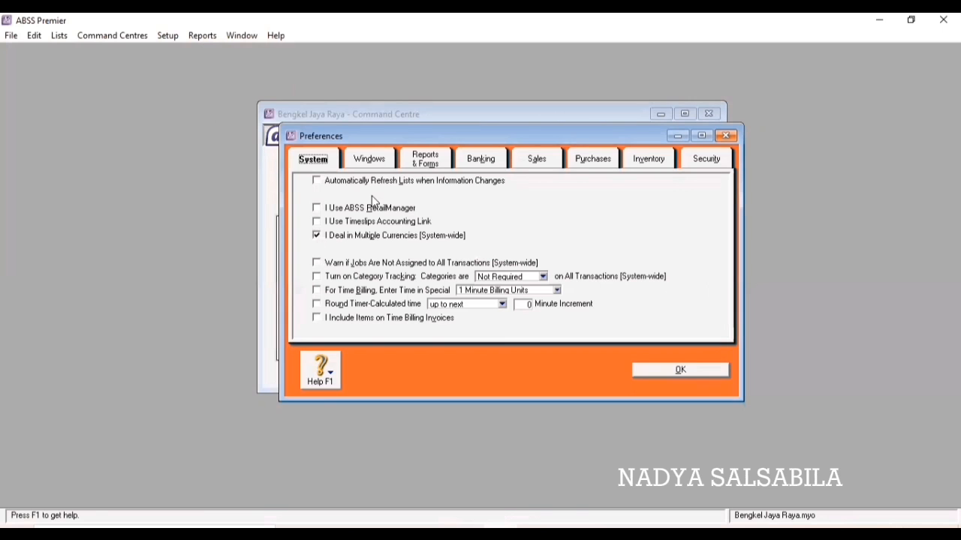
{"action": "left_click", "coordinate": [370, 160]}
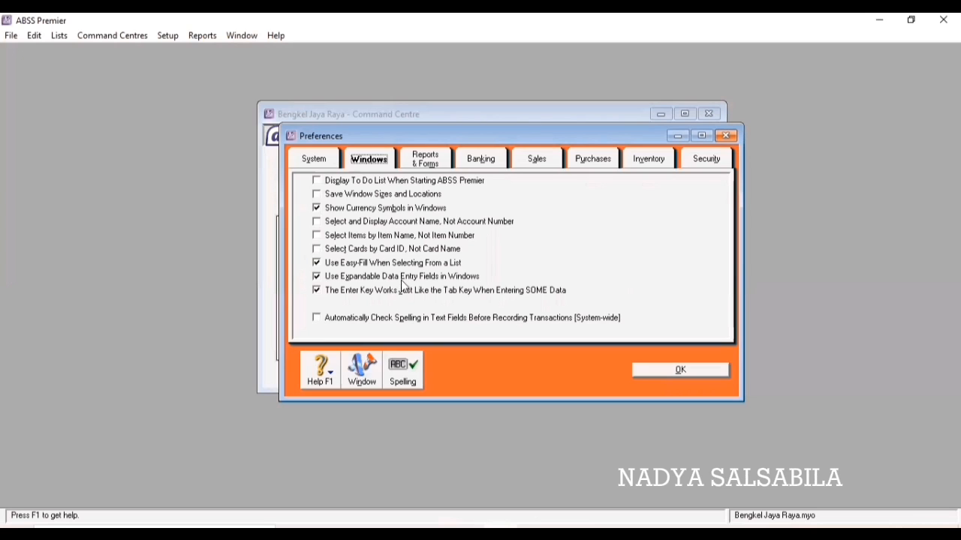
Confirm customer credit terms of 2% discount in 10 days, net 30, then review Purchases and Security preferences.
{"action": "left_click", "coordinate": [540, 157]}
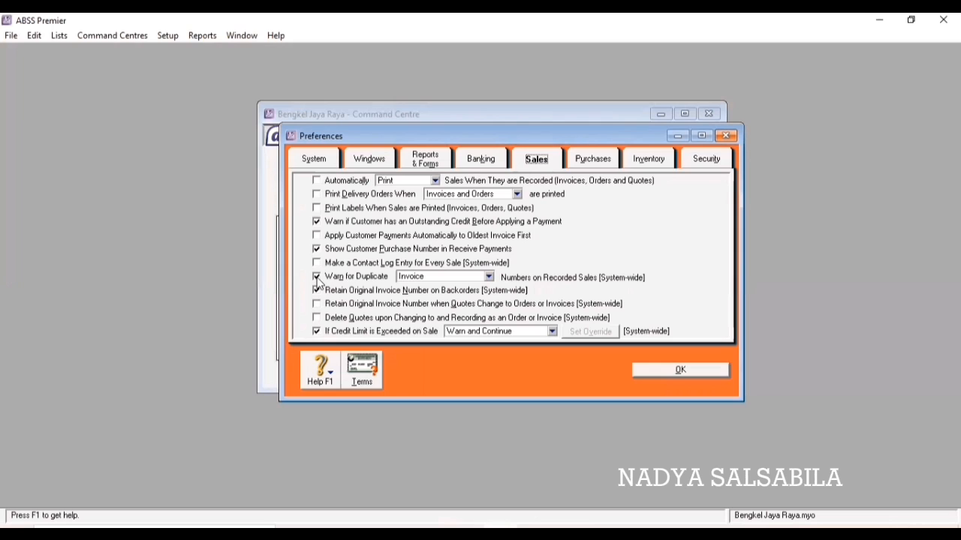
{"action": "left_click", "coordinate": [368, 371]}
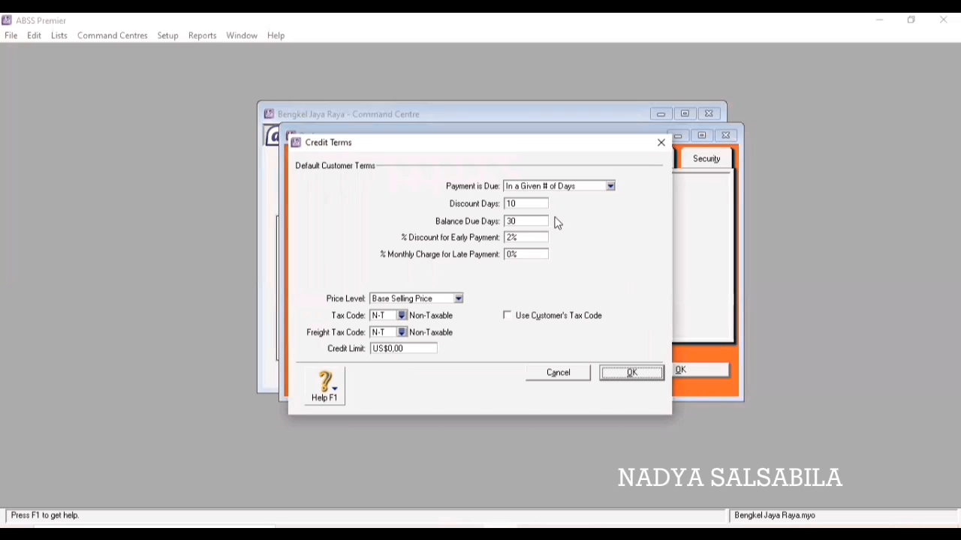
{"action": "left_click", "coordinate": [637, 374]}
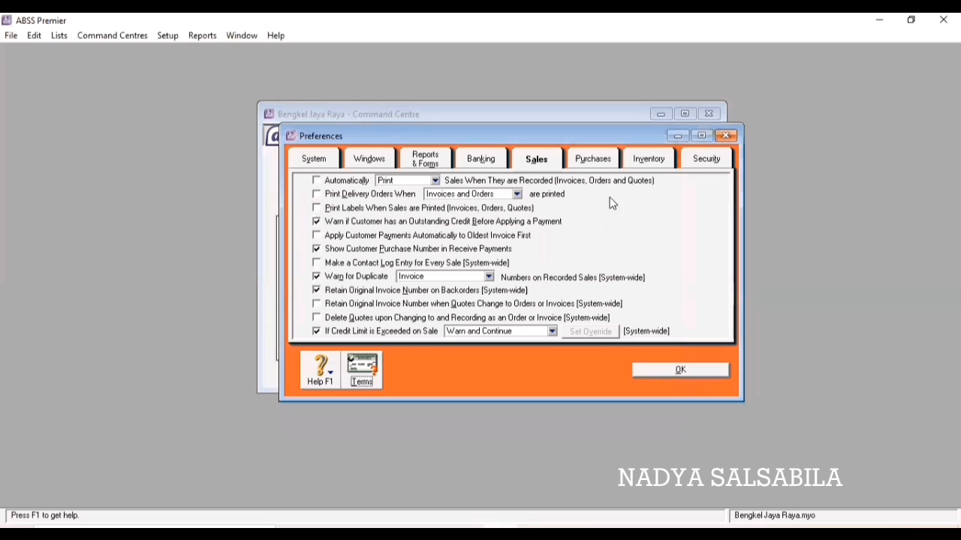
{"action": "left_click", "coordinate": [600, 165]}
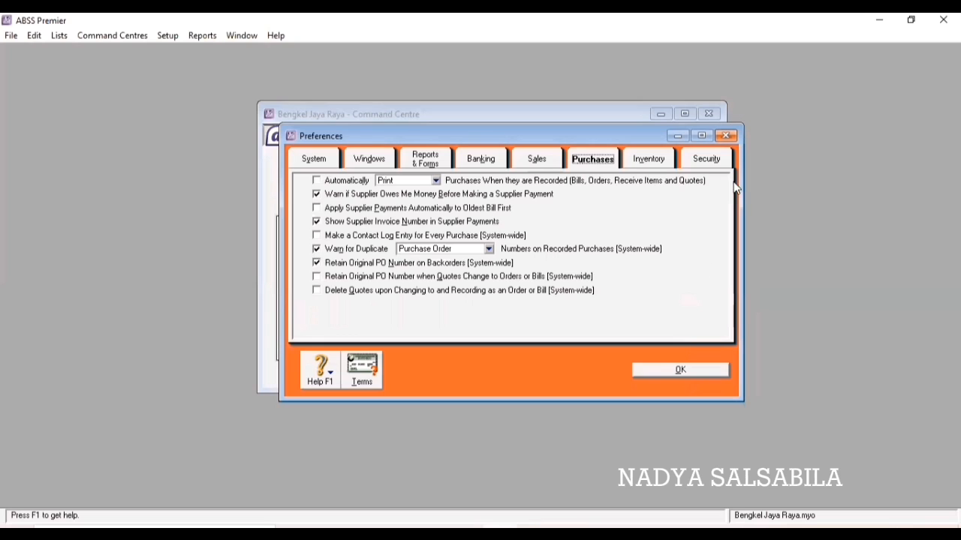
{"action": "left_click", "coordinate": [707, 160]}
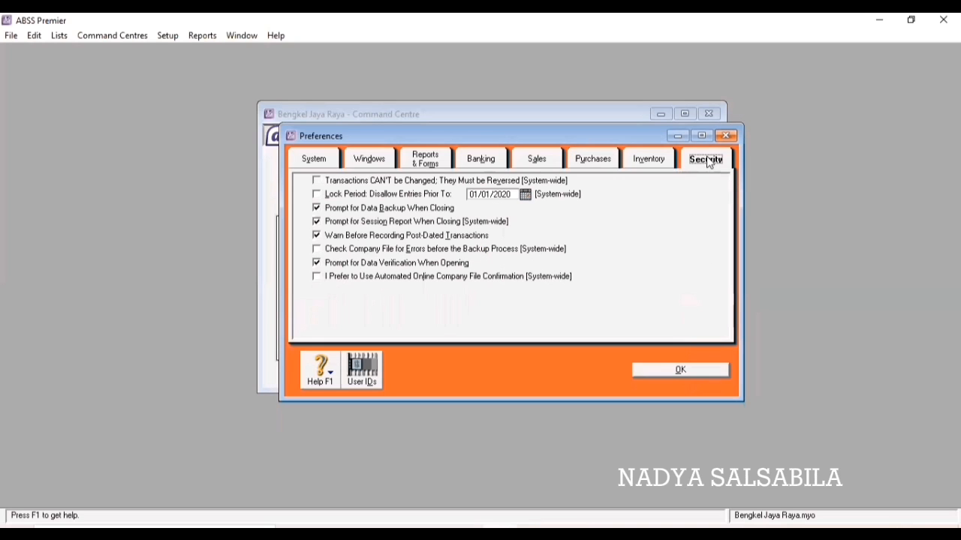
Add a user ID named 'Bengkel Jaya Raya' in User Access and close Preferences.
{"action": "left_click", "coordinate": [359, 366]}
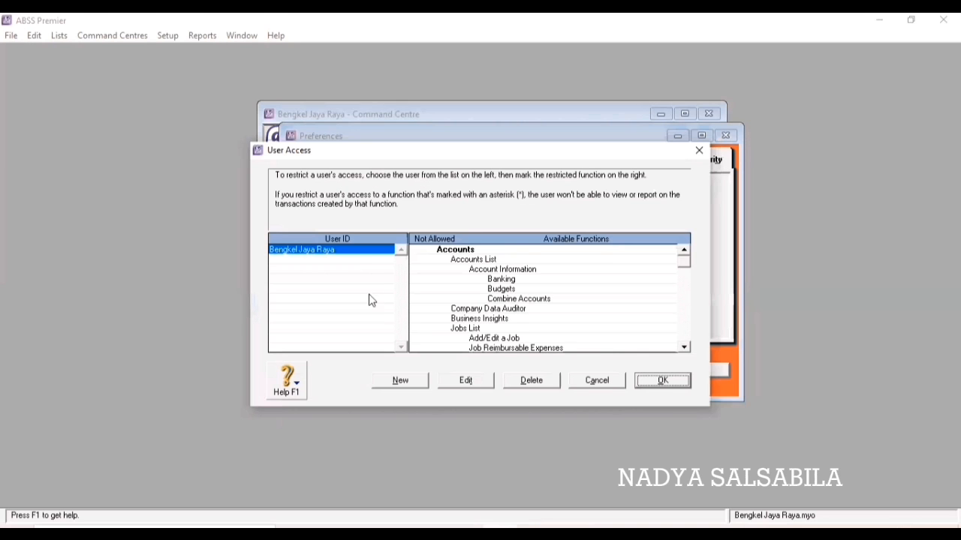
{"action": "left_click", "coordinate": [390, 381]}
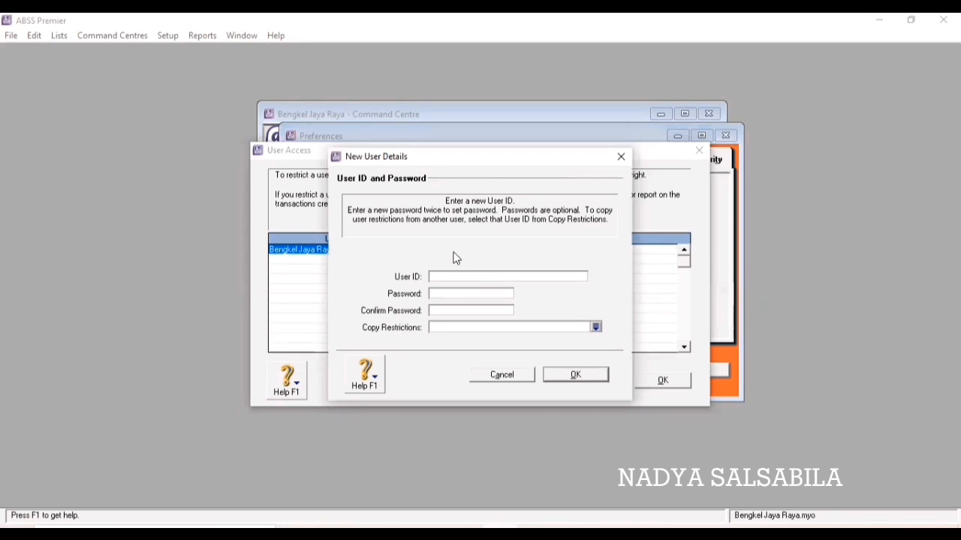
{"action": "type", "text": "Bengkel Jaya Raya"}
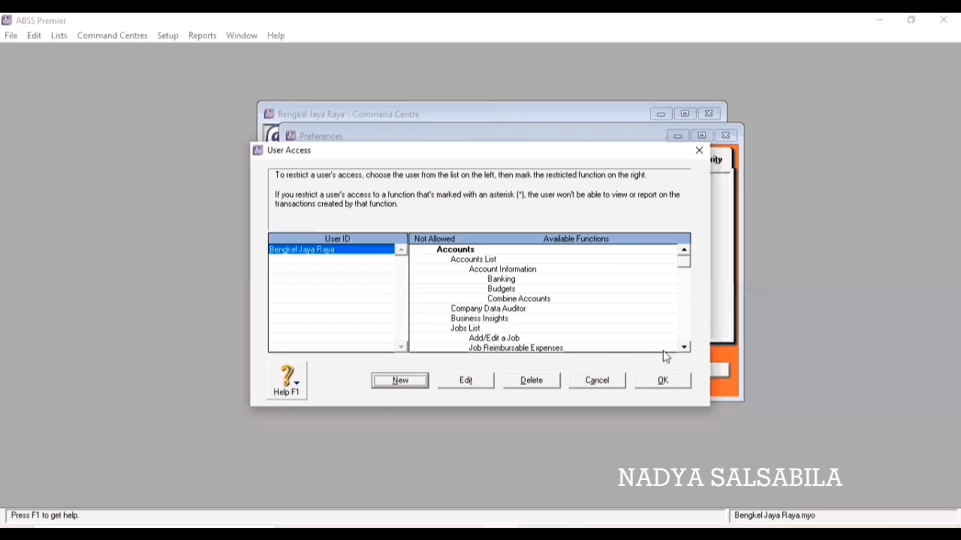
{"action": "left_click", "coordinate": [668, 380]}
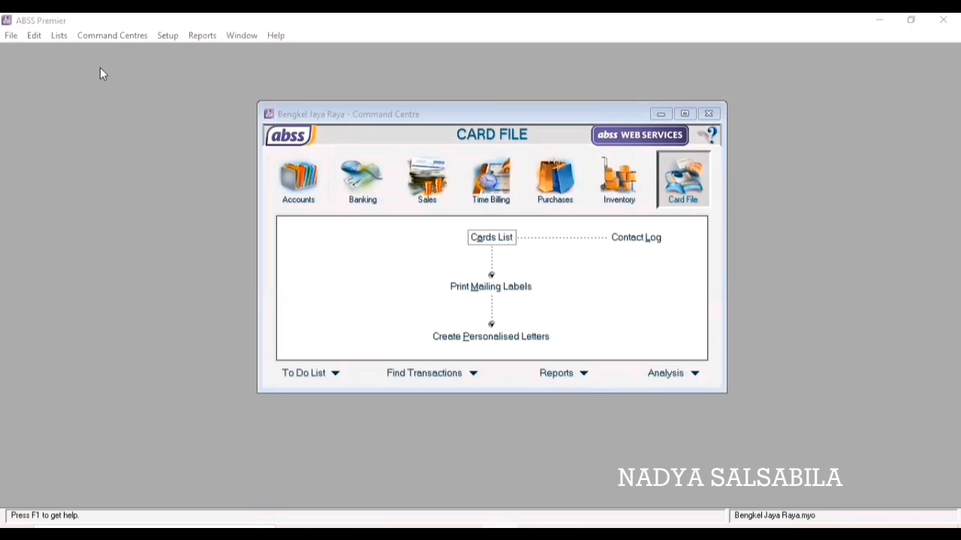
Open the Currencies list and delete Australian Dollars, Canadian Dollars and Chinese Yuan Renminbi.
{"action": "left_click", "coordinate": [58, 36]}
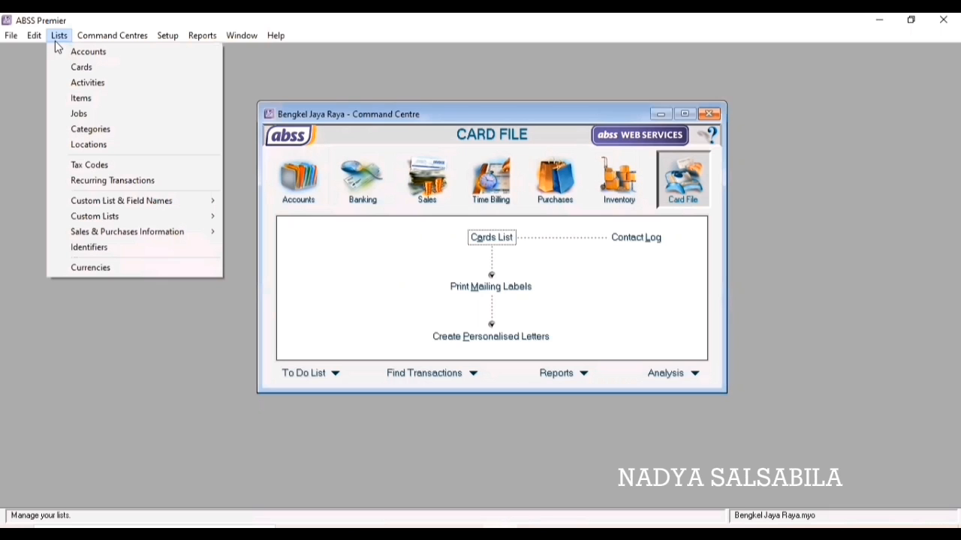
{"action": "left_click", "coordinate": [116, 268]}
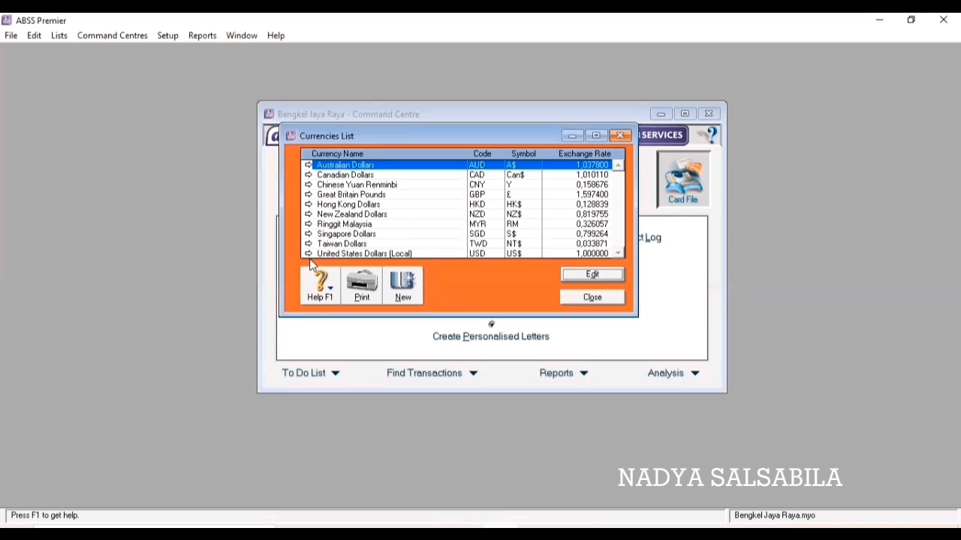
{"action": "right_click", "coordinate": [317, 169]}
{"action": "left_click", "coordinate": [318, 173]}
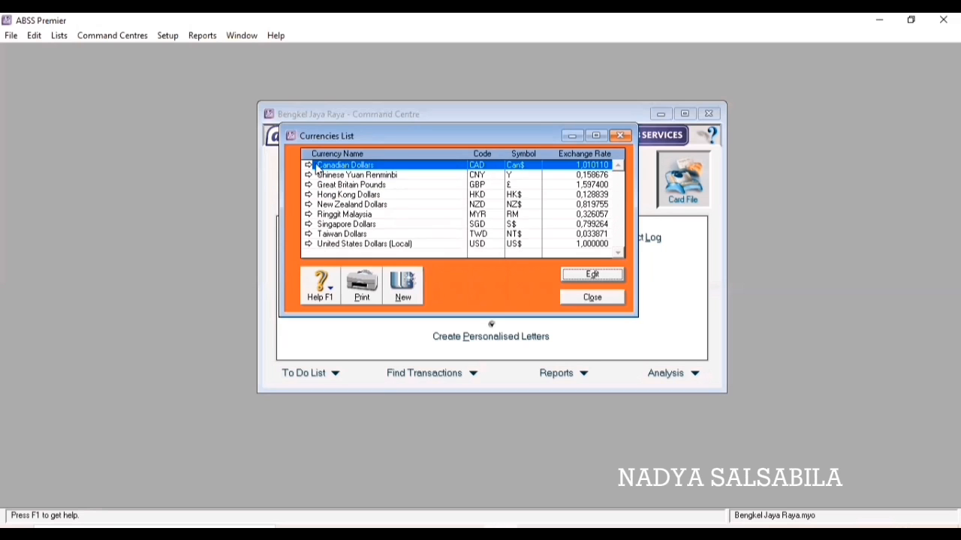
{"action": "right_click", "coordinate": [317, 170]}
{"action": "left_click", "coordinate": [328, 172]}
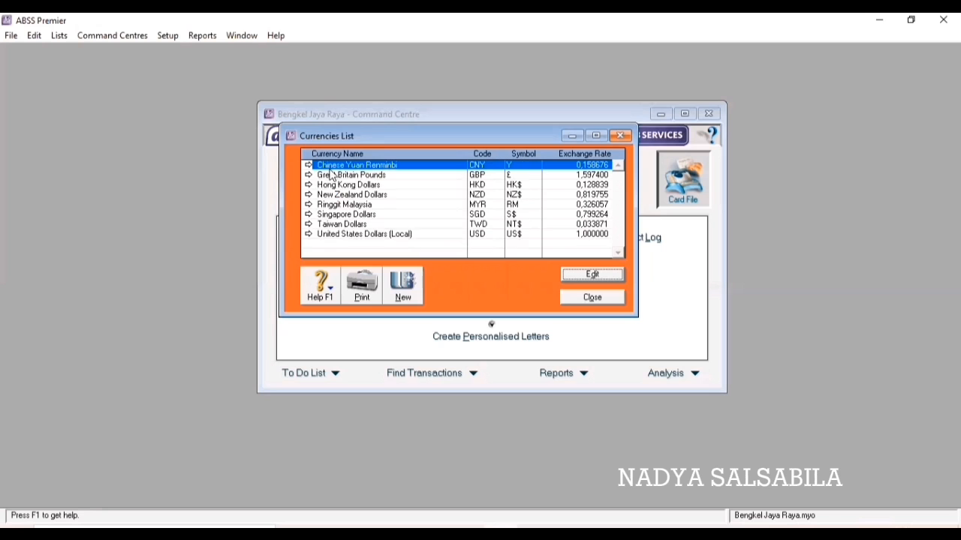
{"action": "right_click", "coordinate": [318, 166]}
{"action": "left_click", "coordinate": [321, 173]}
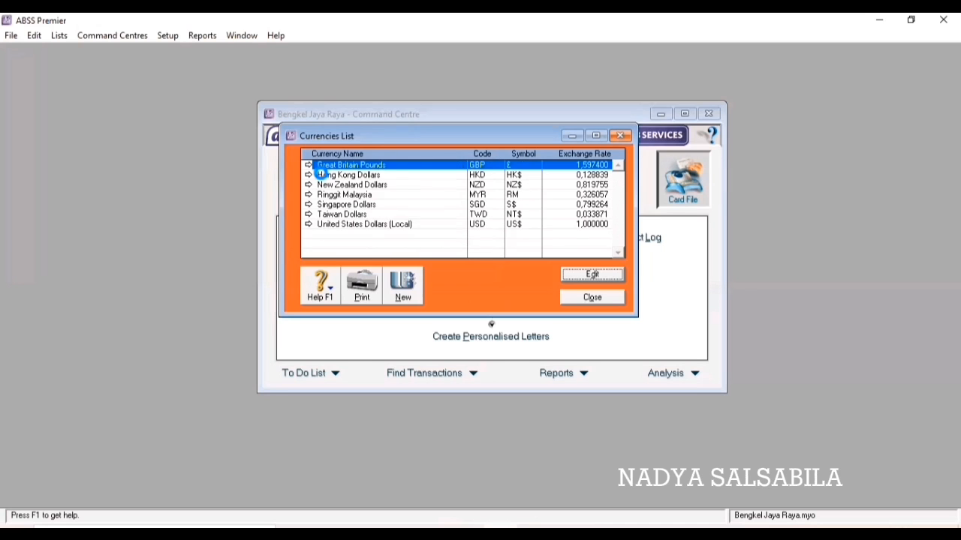
Delete Great Britain Pounds, Hong Kong Dollars, New Zealand Dollars and Ringgit Malaysia.
{"action": "right_click", "coordinate": [320, 167]}
{"action": "left_click", "coordinate": [323, 174]}
{"action": "right_click", "coordinate": [321, 166]}
{"action": "left_click", "coordinate": [323, 171]}
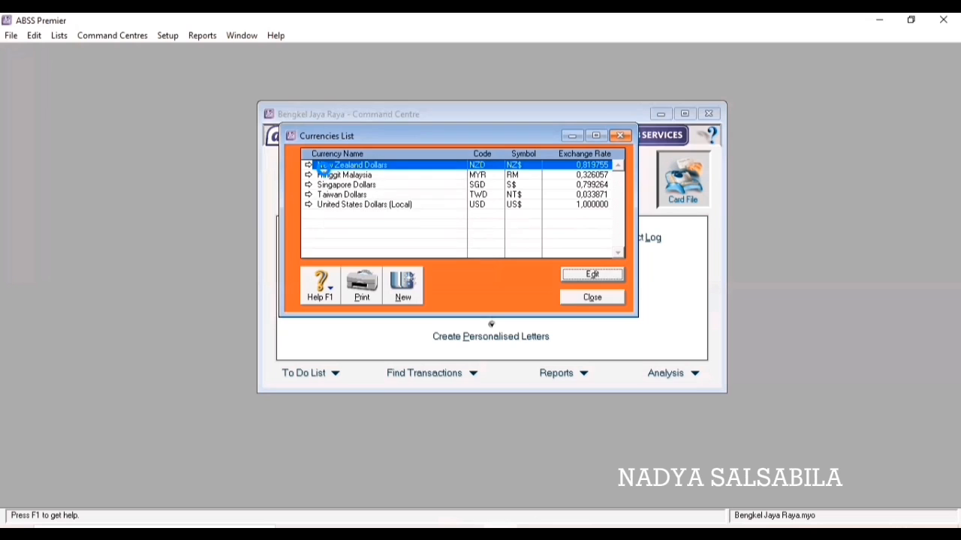
{"action": "right_click", "coordinate": [322, 167]}
{"action": "left_click", "coordinate": [327, 177]}
{"action": "right_click", "coordinate": [344, 175]}
{"action": "left_click", "coordinate": [356, 185]}
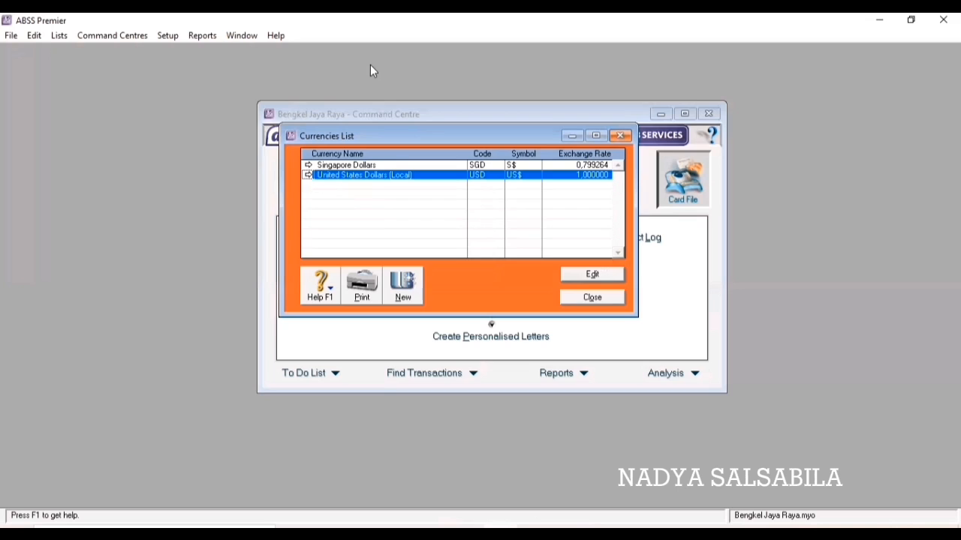
Redefine the local currency as IDR 'Rupiah', symbol Rp, parenthesis negatives, '.' decimal, then close the list.
{"action": "left_click", "coordinate": [592, 274]}
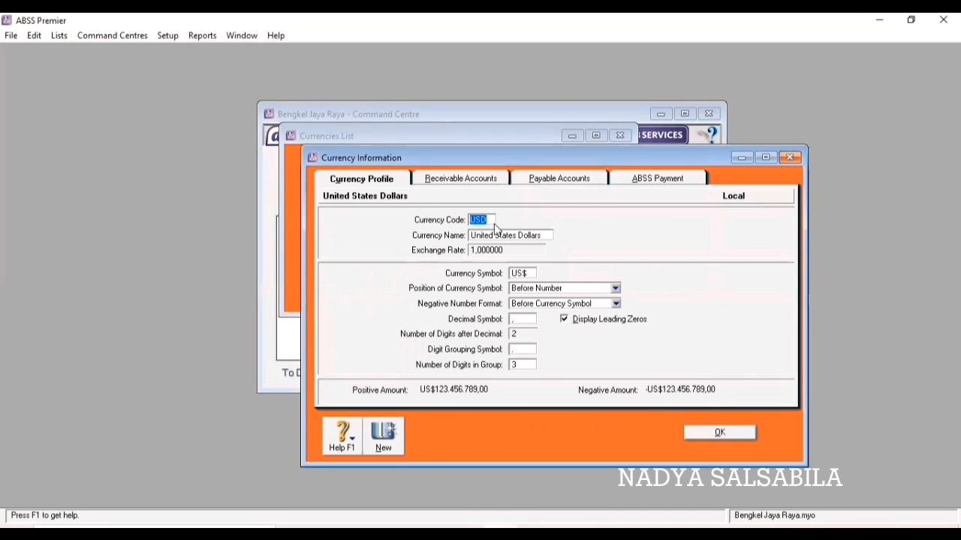
{"action": "type", "text": "IDR"}
{"action": "key", "text": "Tab"}
{"action": "type", "text": "Rupiah"}
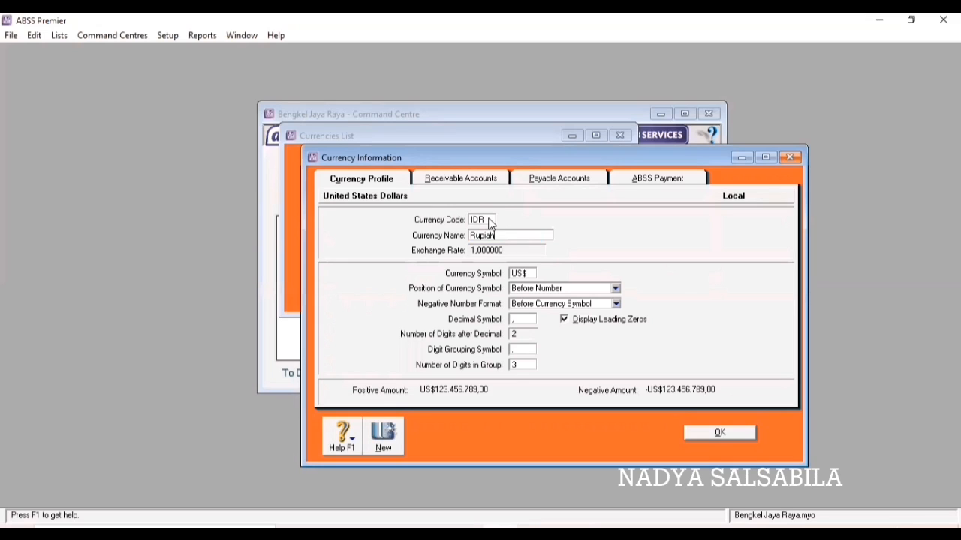
{"action": "key", "text": "Tab"}
{"action": "type", "text": "Rp"}
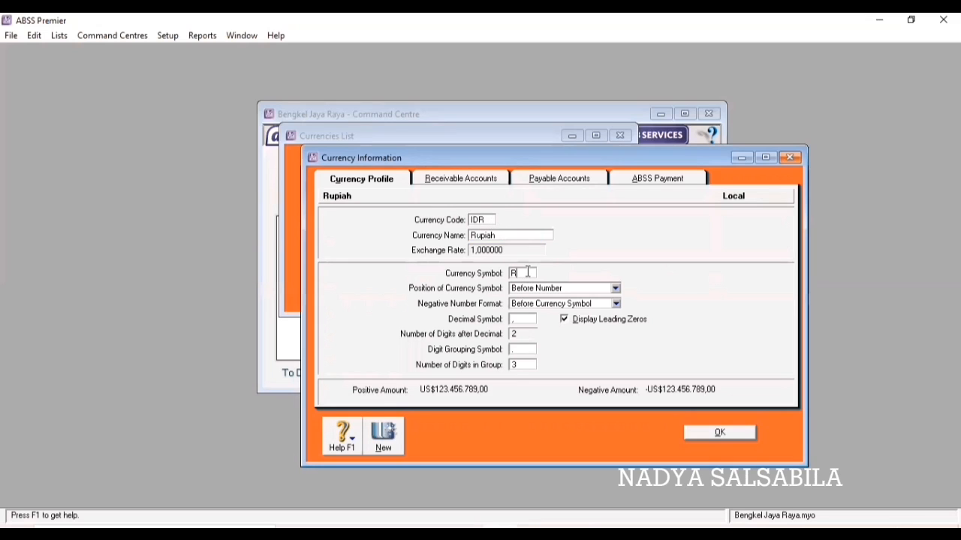
{"action": "left_click", "coordinate": [615, 303]}
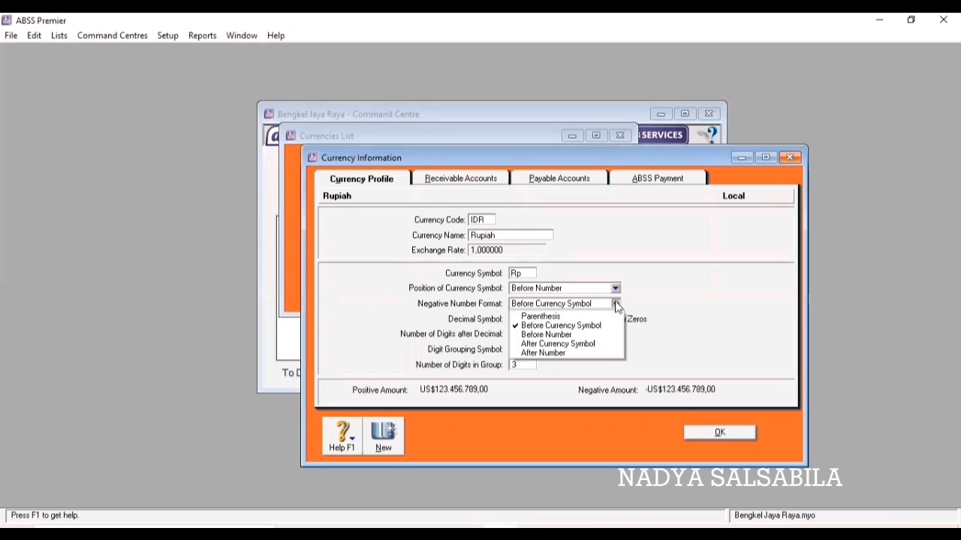
{"action": "left_click", "coordinate": [568, 317]}
{"action": "left_click", "coordinate": [529, 318]}
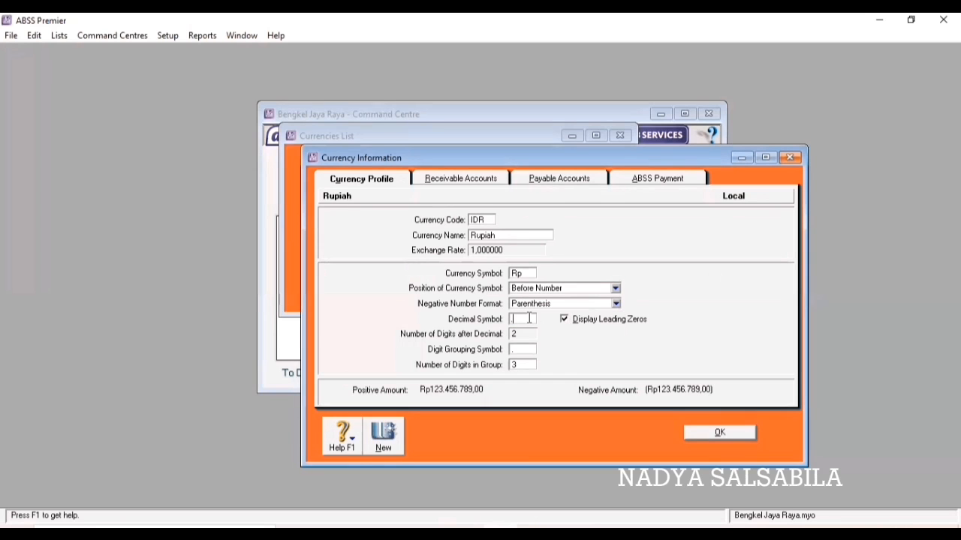
{"action": "type", "text": "."}
{"action": "key", "text": "Tab"}
{"action": "left_click", "coordinate": [718, 429]}
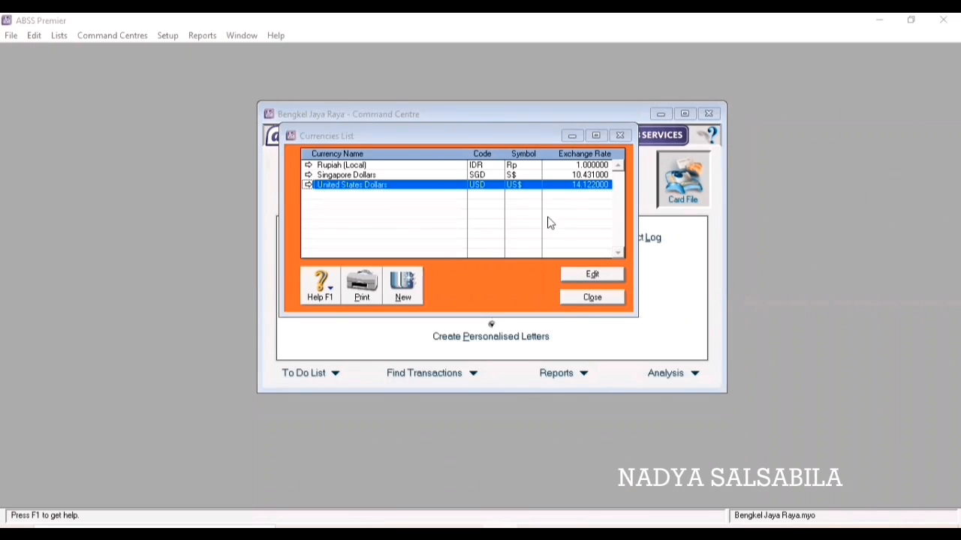
{"action": "left_click", "coordinate": [589, 298]}
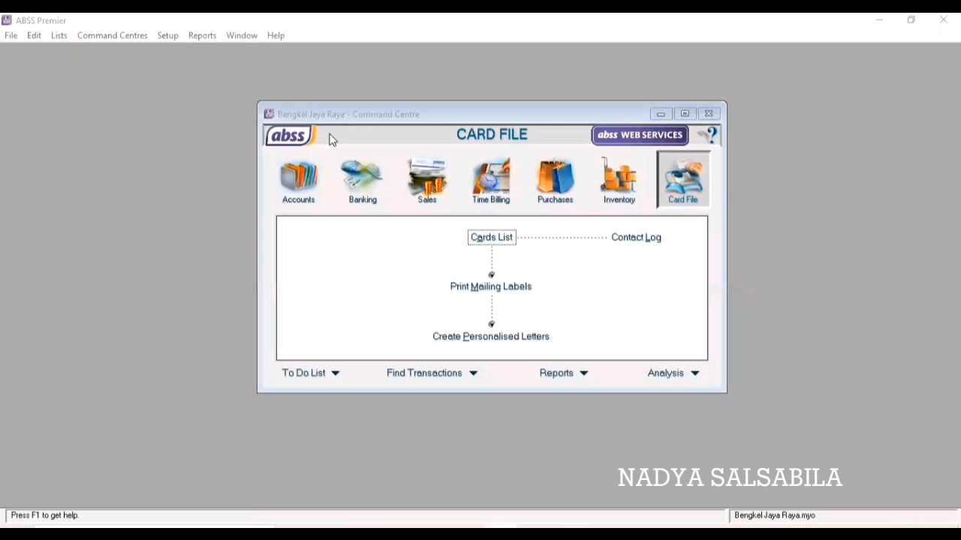
Open the Accounts List and delete 1-2120 Payroll Cheque Account.
{"action": "left_click", "coordinate": [305, 175]}
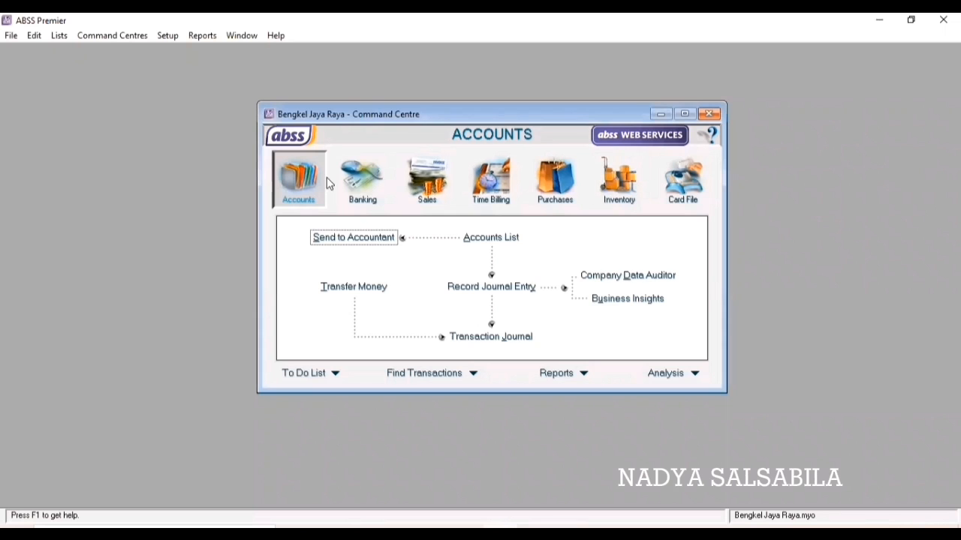
{"action": "left_click", "coordinate": [506, 239]}
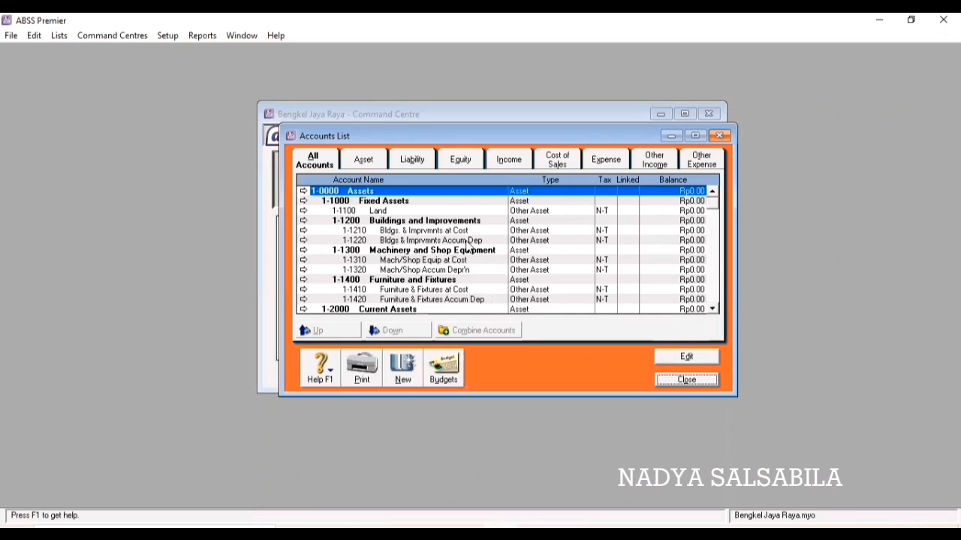
{"action": "scroll", "coordinate": [468, 246], "scroll_direction": "down", "scroll_amount": 2}
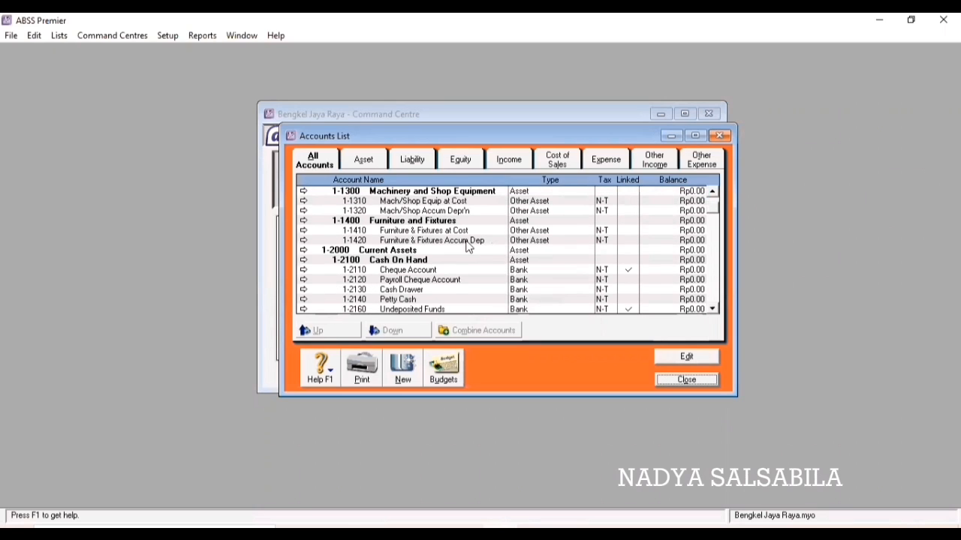
{"action": "left_click", "coordinate": [338, 280]}
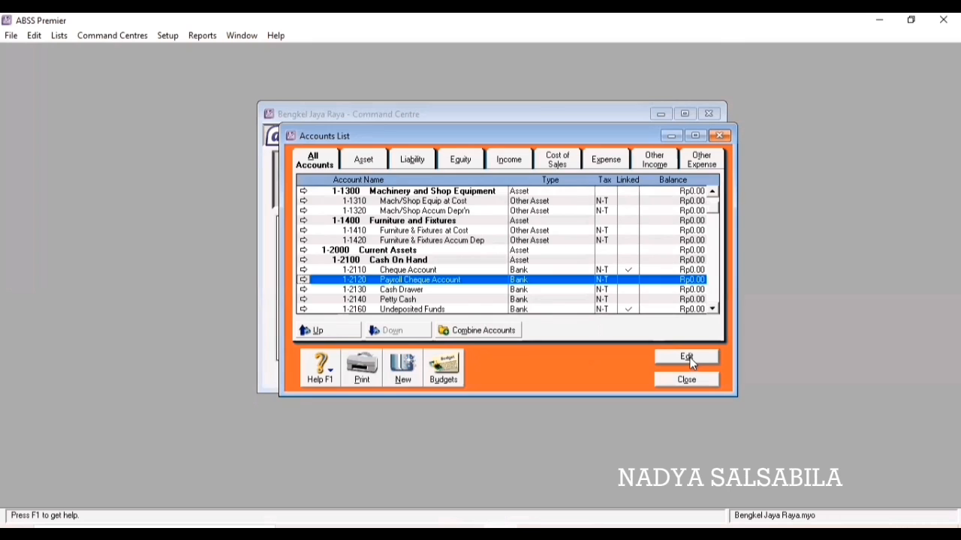
{"action": "left_click", "coordinate": [687, 359]}
{"action": "right_click", "coordinate": [675, 324]}
{"action": "left_click", "coordinate": [678, 325]}
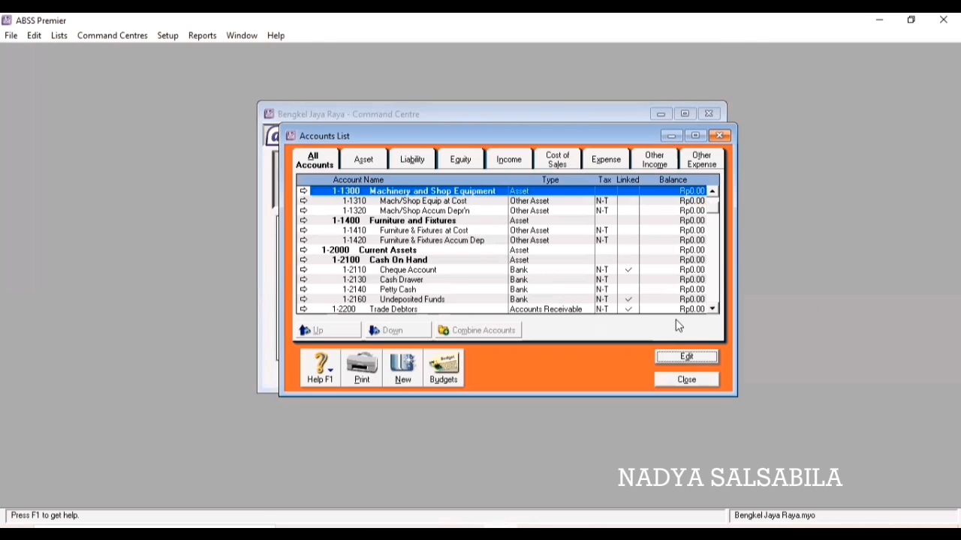
Delete 1-2130 Cash Drawer and 1-2210 Less Prov'n for Doubtful Debts.
{"action": "left_click", "coordinate": [379, 279]}
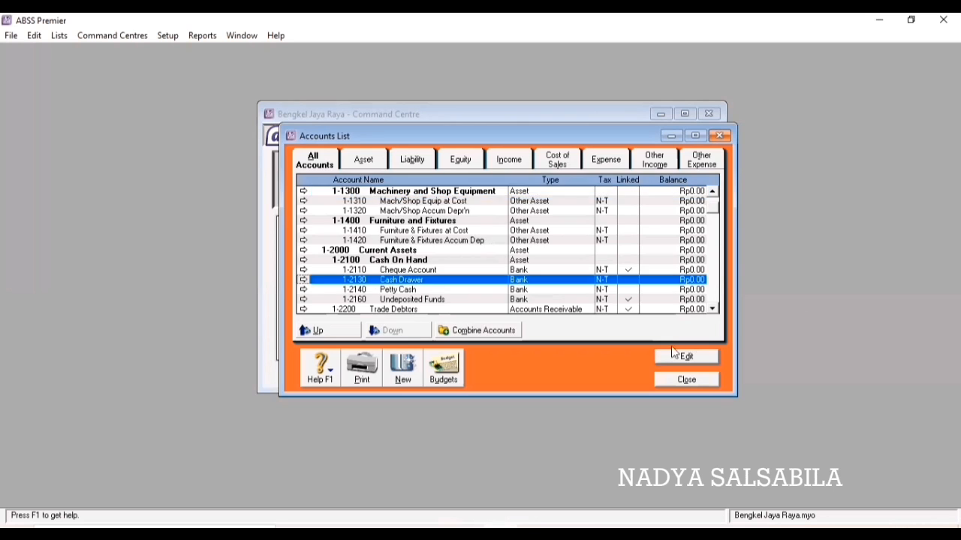
{"action": "left_click", "coordinate": [686, 357]}
{"action": "right_click", "coordinate": [674, 324]}
{"action": "left_click", "coordinate": [689, 328]}
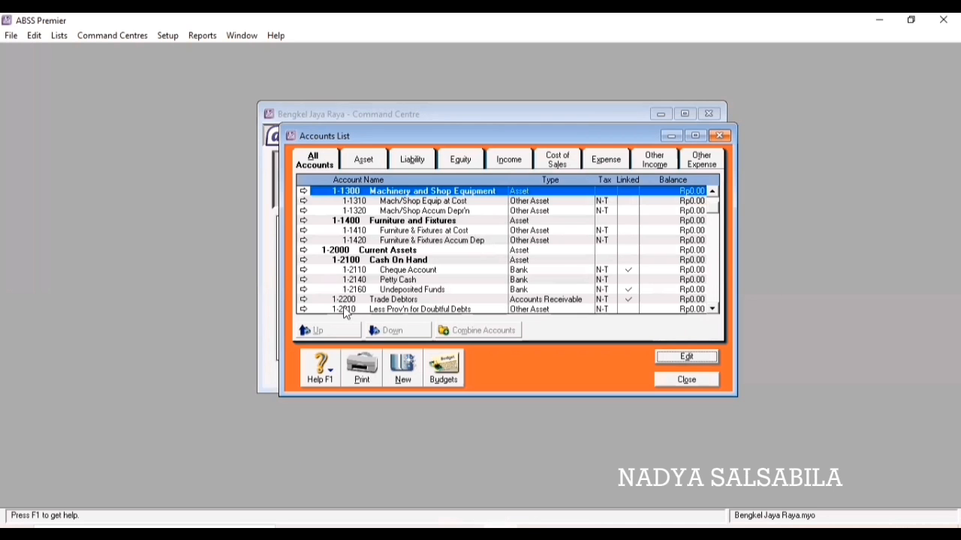
{"action": "left_click", "coordinate": [686, 356]}
{"action": "right_click", "coordinate": [667, 279]}
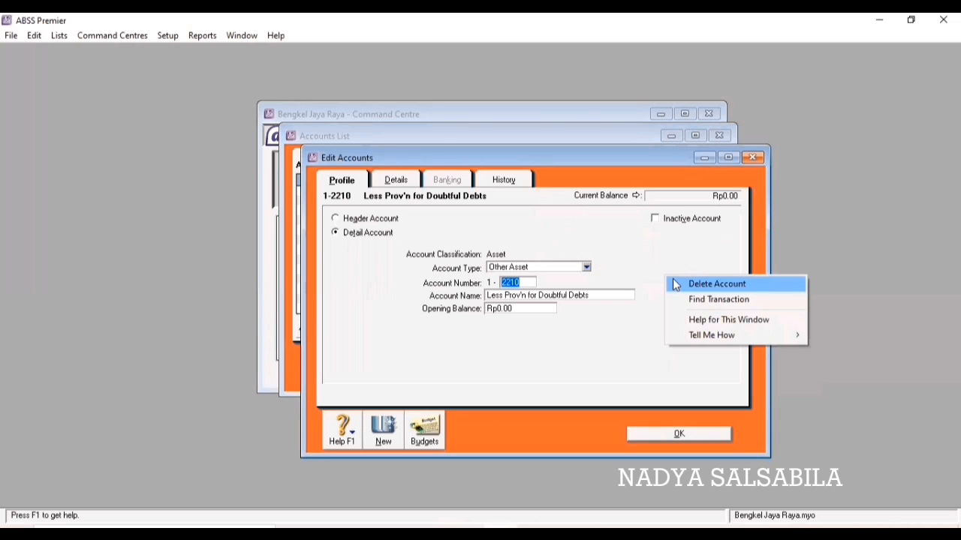
{"action": "left_click", "coordinate": [675, 285]}
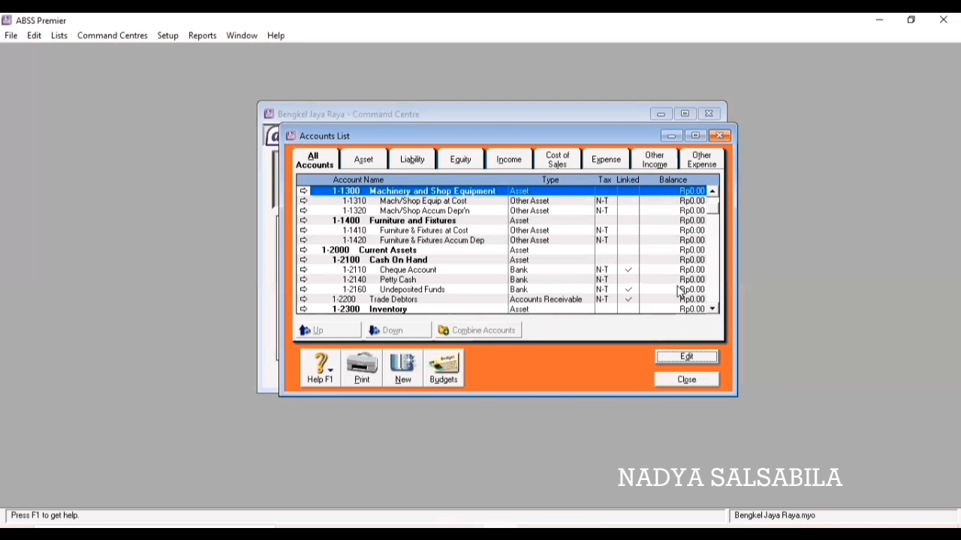
{"action": "left_click", "coordinate": [676, 269]}
Rename 1-2110 to 'Cash (IDR)' and the Petty Cash account to 'Bank BCA (IDR)'.
{"action": "left_click", "coordinate": [686, 357]}
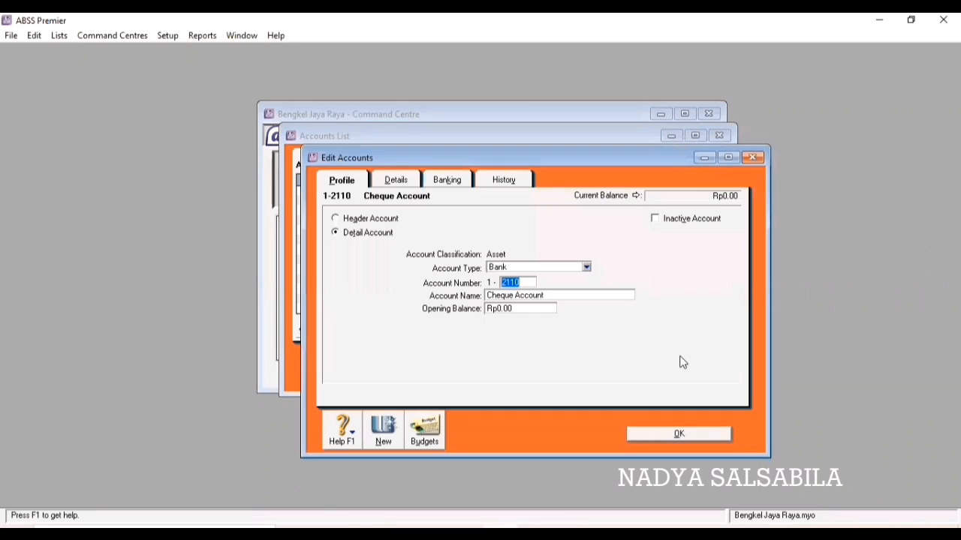
{"action": "left_click", "coordinate": [555, 295]}
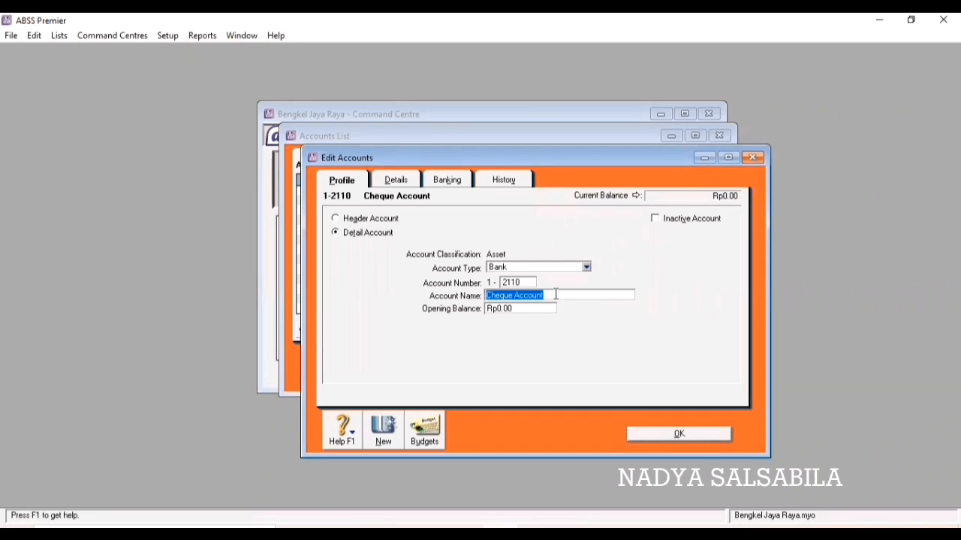
{"action": "type", "text": "Cash (IDR)"}
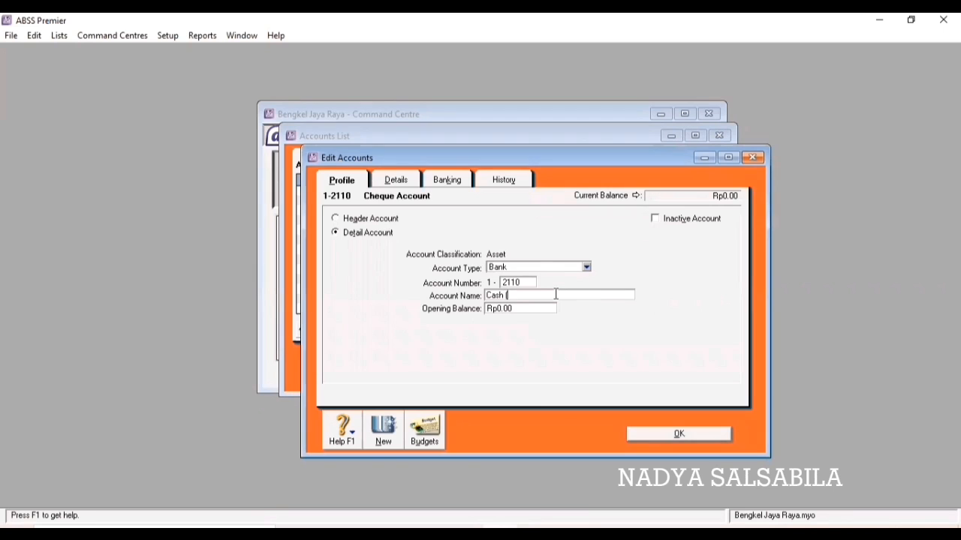
{"action": "left_click", "coordinate": [676, 434]}
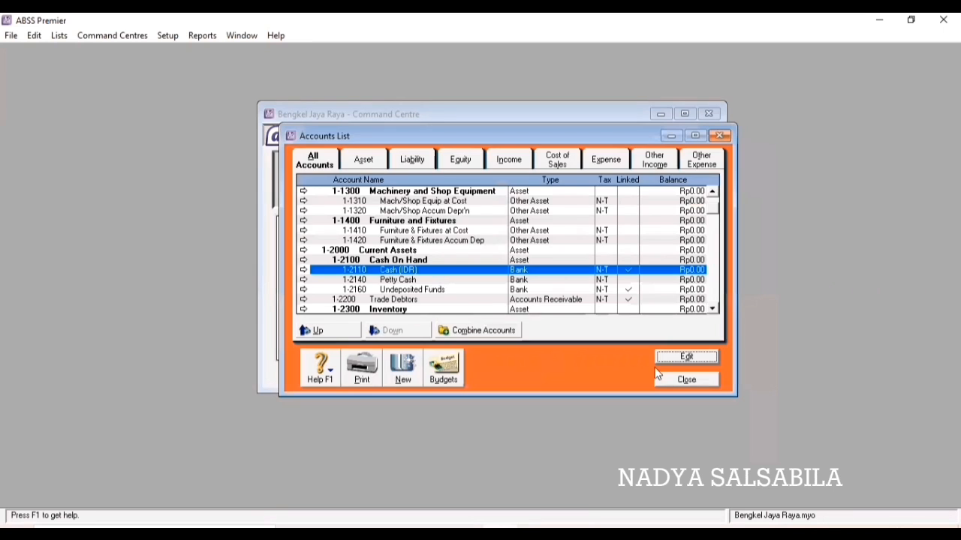
{"action": "left_click", "coordinate": [671, 279]}
{"action": "left_click", "coordinate": [686, 356]}
{"action": "left_click", "coordinate": [555, 295]}
{"action": "type", "text": "Bank BCA (IDR)"}
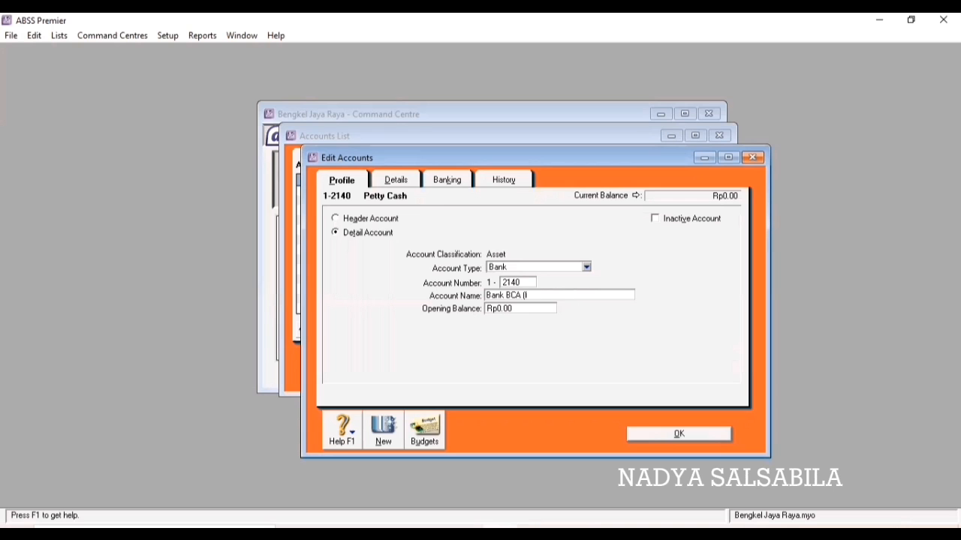
{"action": "left_click", "coordinate": [652, 434]}
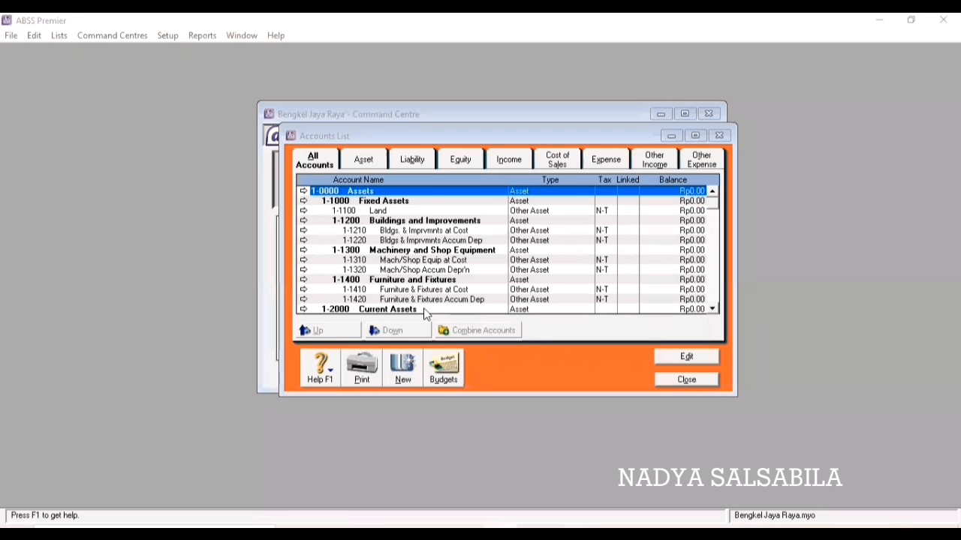
Create account 1-2120 'Cash (USD)' in United States Dollars with its suggested exchange account.
{"action": "left_click", "coordinate": [406, 375]}
{"action": "type", "text": "212"}
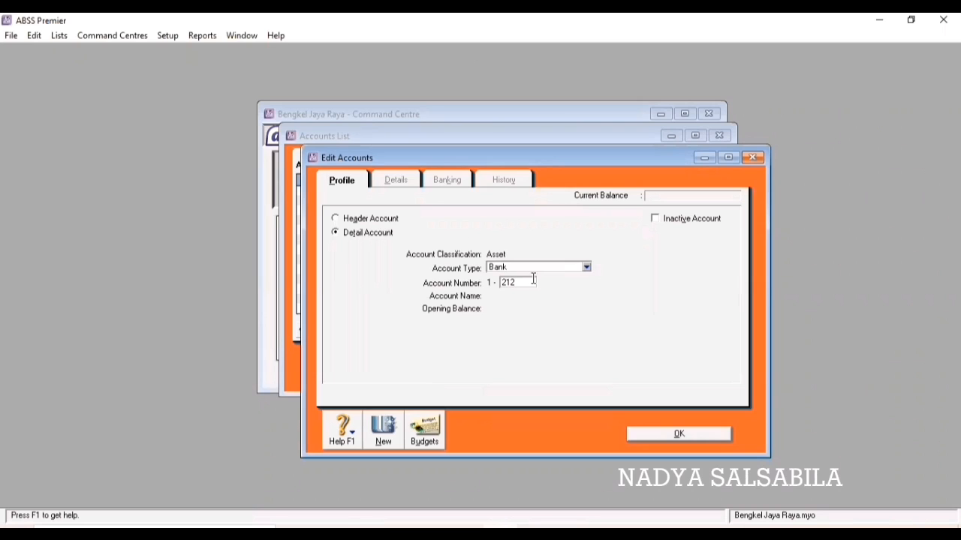
{"action": "type", "text": "0"}
{"action": "key", "text": "Tab"}
{"action": "type", "text": "Cash U"}
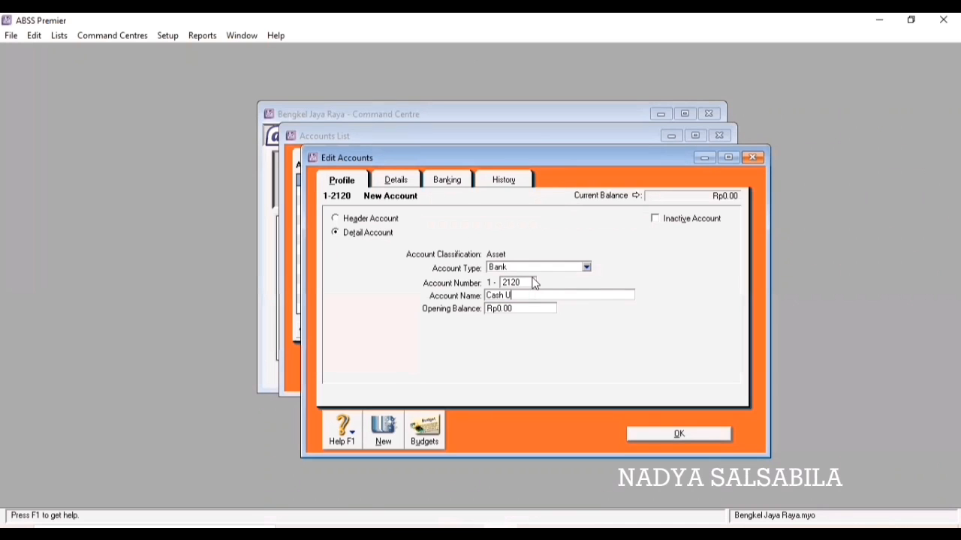
{"action": "key", "text": "BackSpace"}
{"action": "type", "text": "(USD)"}
{"action": "left_click", "coordinate": [395, 183]}
{"action": "left_click", "coordinate": [527, 306]}
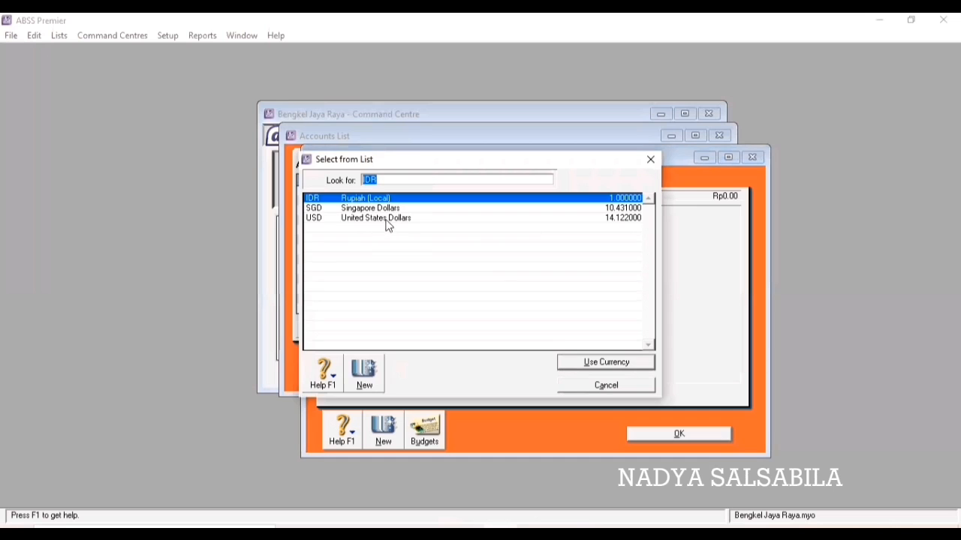
{"action": "left_click", "coordinate": [388, 218]}
{"action": "left_click", "coordinate": [571, 362]}
{"action": "left_click", "coordinate": [571, 340]}
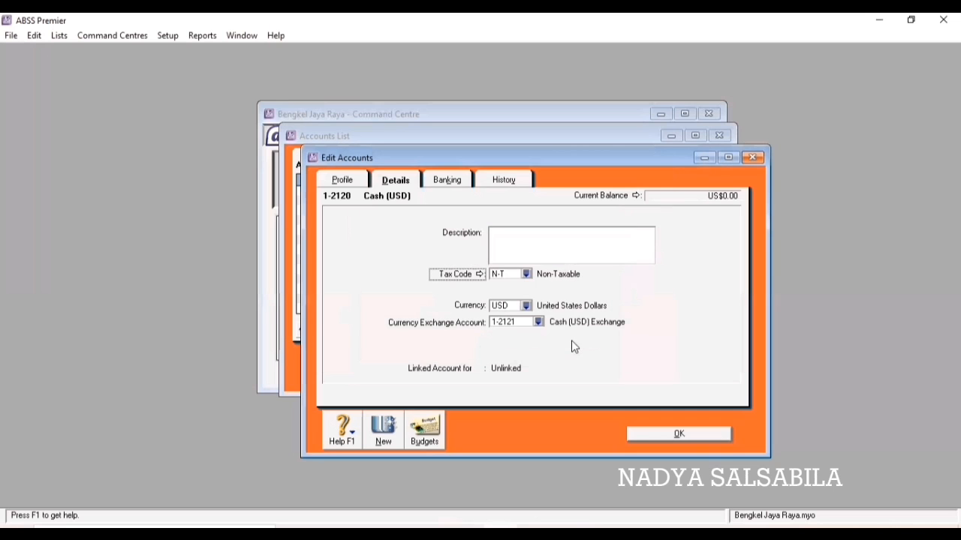
{"action": "left_click", "coordinate": [342, 181]}
{"action": "left_click", "coordinate": [643, 435]}
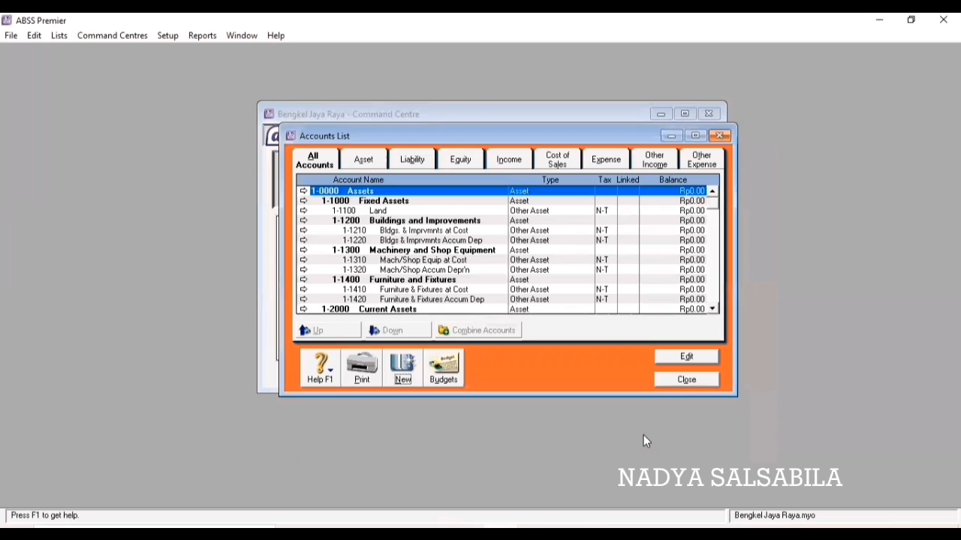
Change the Cash (USD) Exchange account type to Bank and close the Accounts List.
{"action": "scroll", "coordinate": [443, 253], "scroll_direction": "down", "scroll_amount": 2}
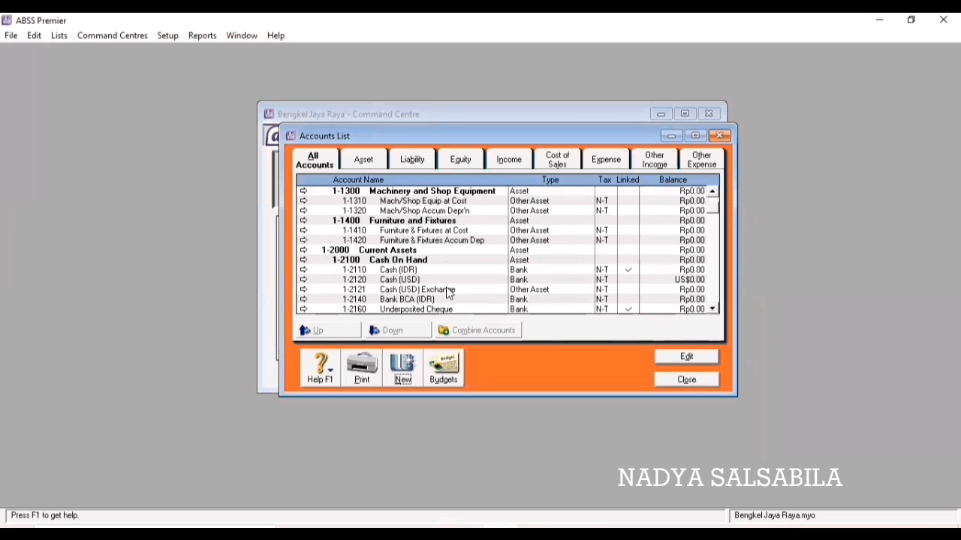
{"action": "left_click", "coordinate": [450, 290]}
{"action": "left_click", "coordinate": [686, 357]}
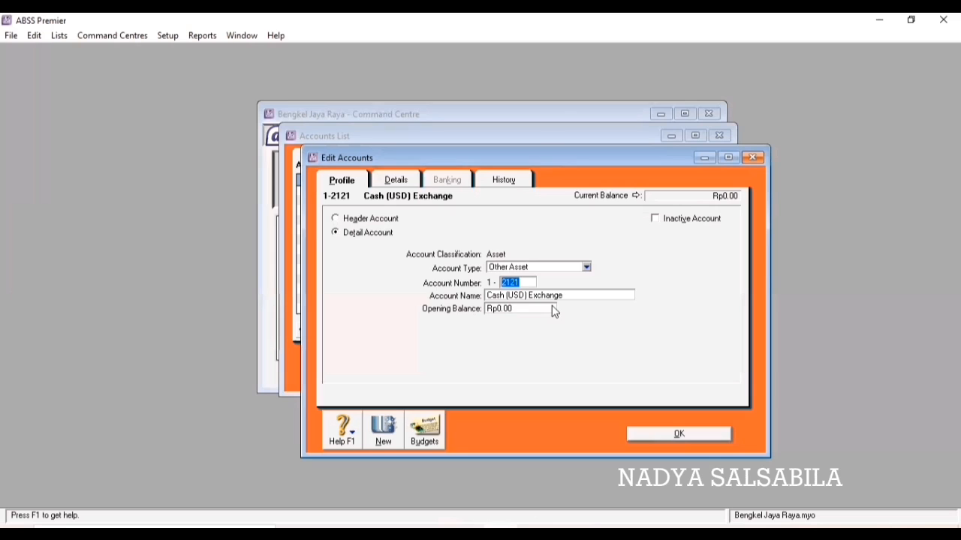
{"action": "left_click", "coordinate": [586, 268]}
{"action": "left_click", "coordinate": [570, 280]}
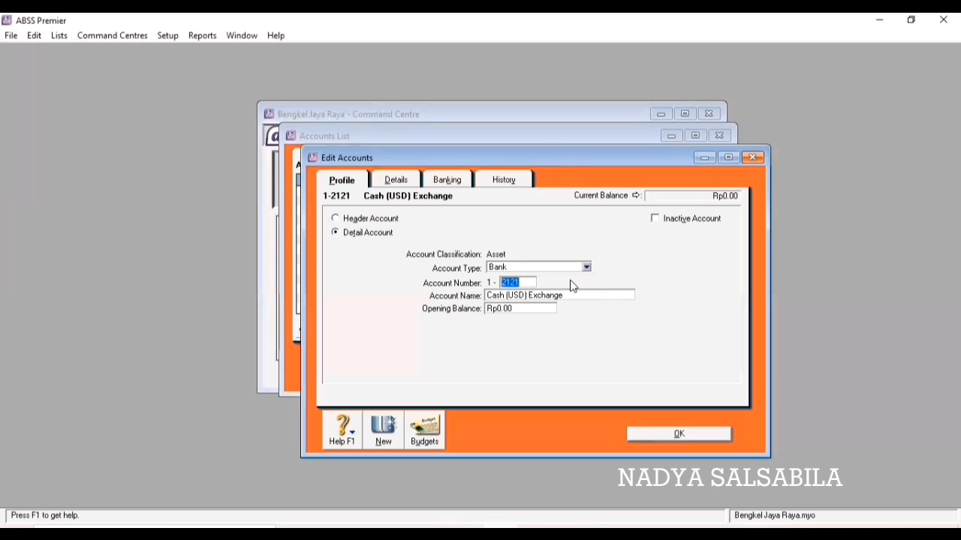
{"action": "left_click", "coordinate": [394, 181]}
{"action": "left_click", "coordinate": [341, 180]}
{"action": "left_click", "coordinate": [658, 435]}
{"action": "key", "text": "Escape"}
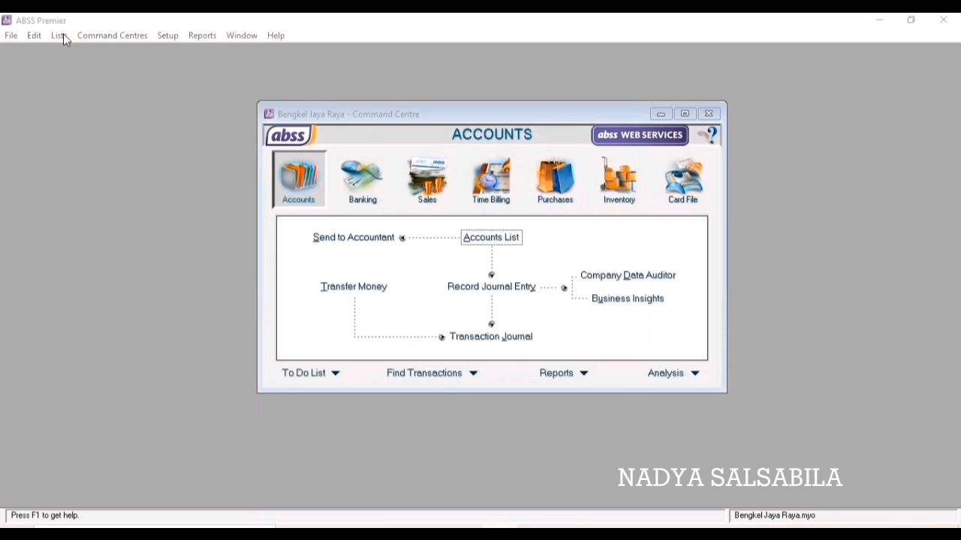
Review the Rupiah currency's receivable and payable account settings in the Currencies list.
{"action": "left_click", "coordinate": [60, 35]}
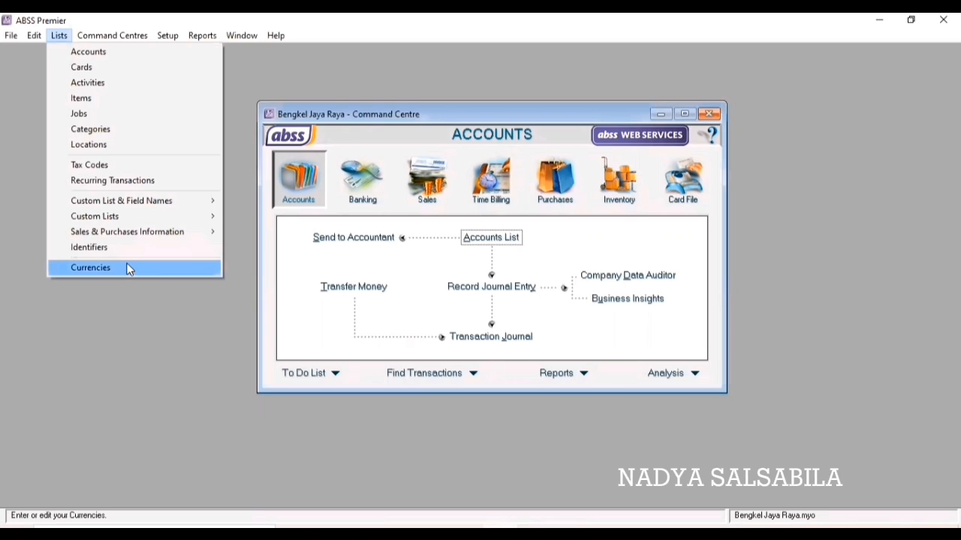
{"action": "left_click", "coordinate": [91, 268]}
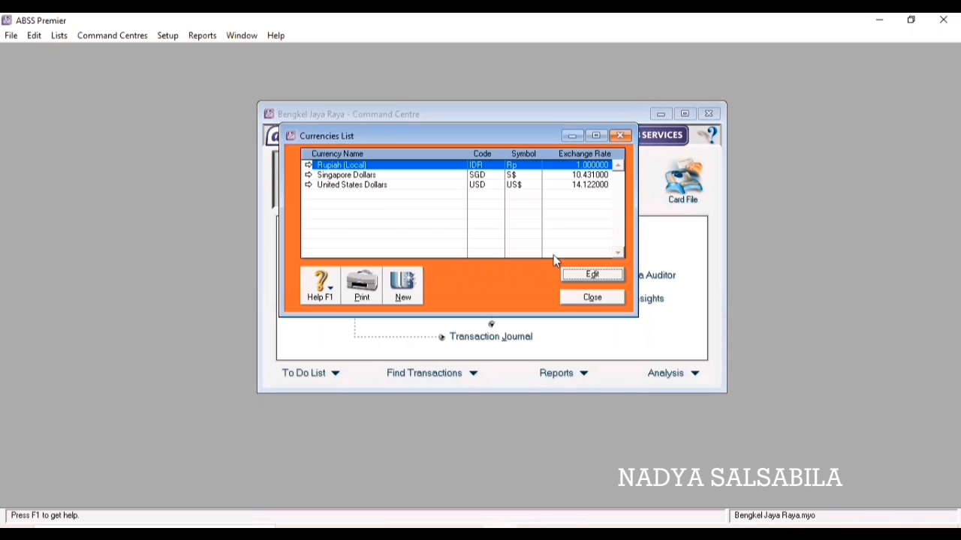
{"action": "left_click", "coordinate": [580, 275]}
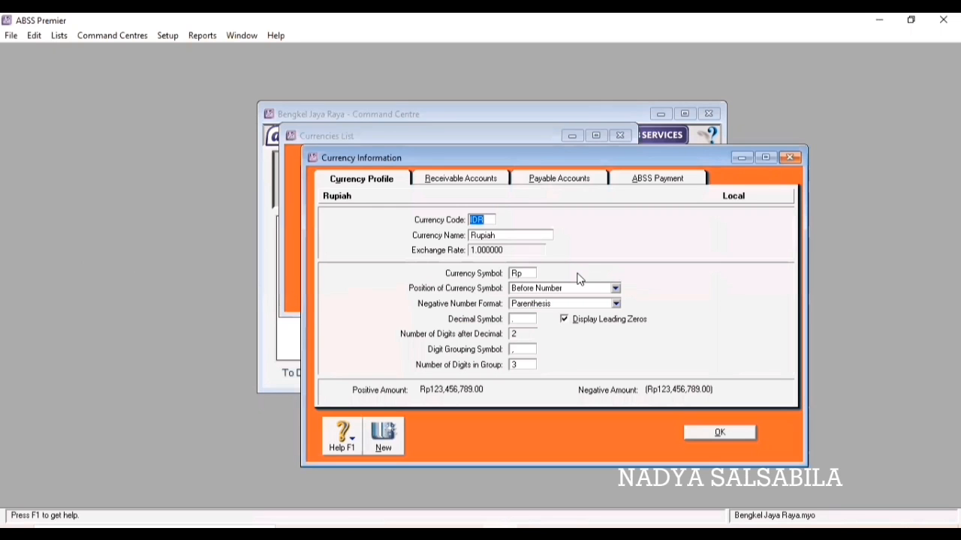
{"action": "left_click", "coordinate": [472, 185]}
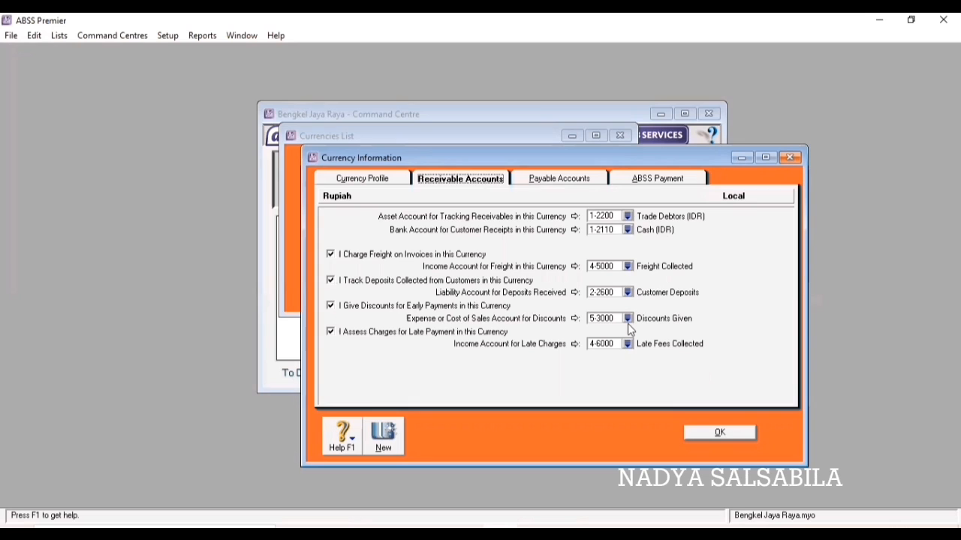
{"action": "left_click", "coordinate": [566, 183]}
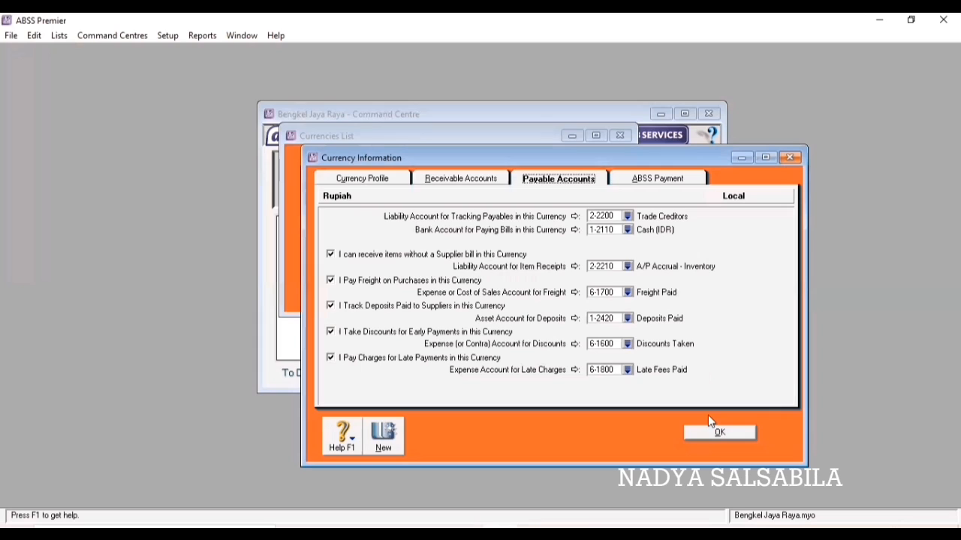
{"action": "left_click", "coordinate": [720, 433]}
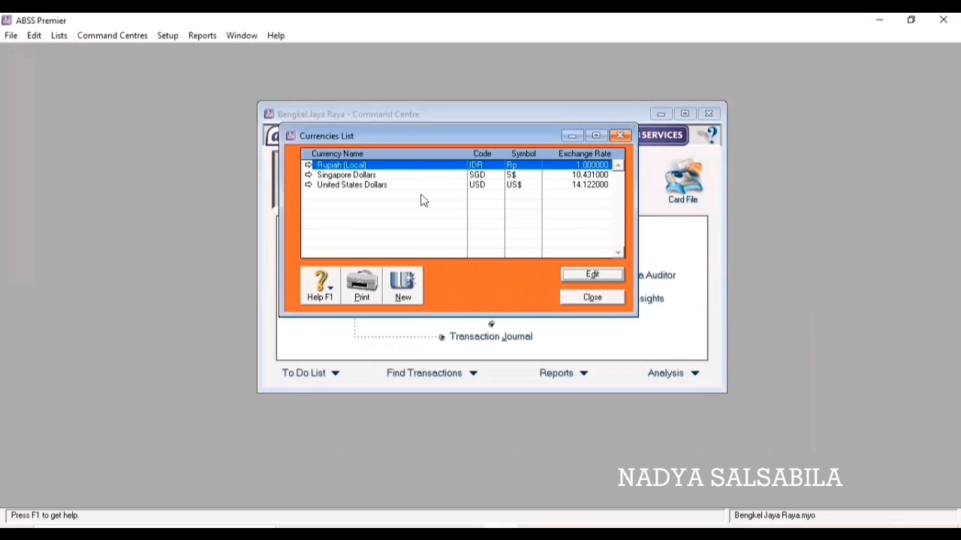
Open Singapore Dollars' currency details at its receivable account settings.
{"action": "left_click", "coordinate": [383, 178]}
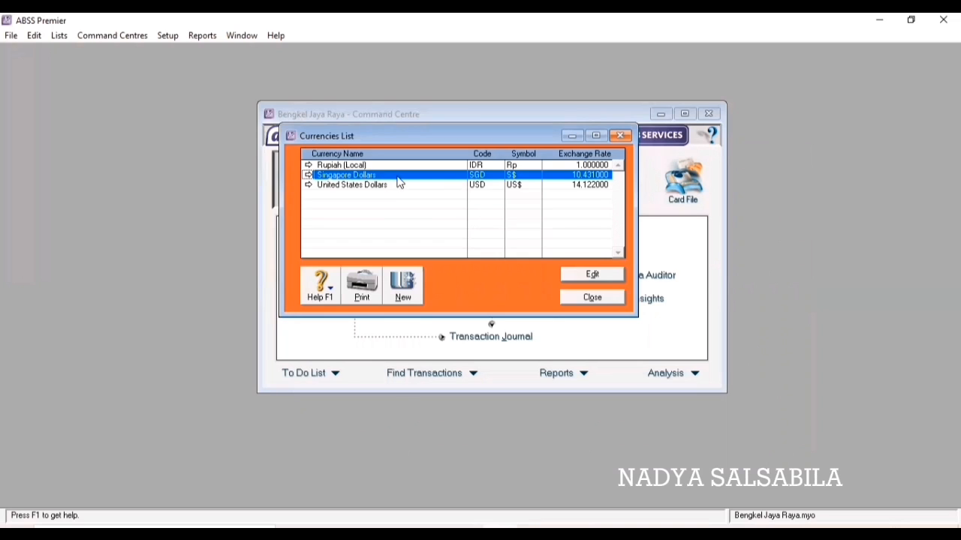
{"action": "left_click", "coordinate": [589, 275]}
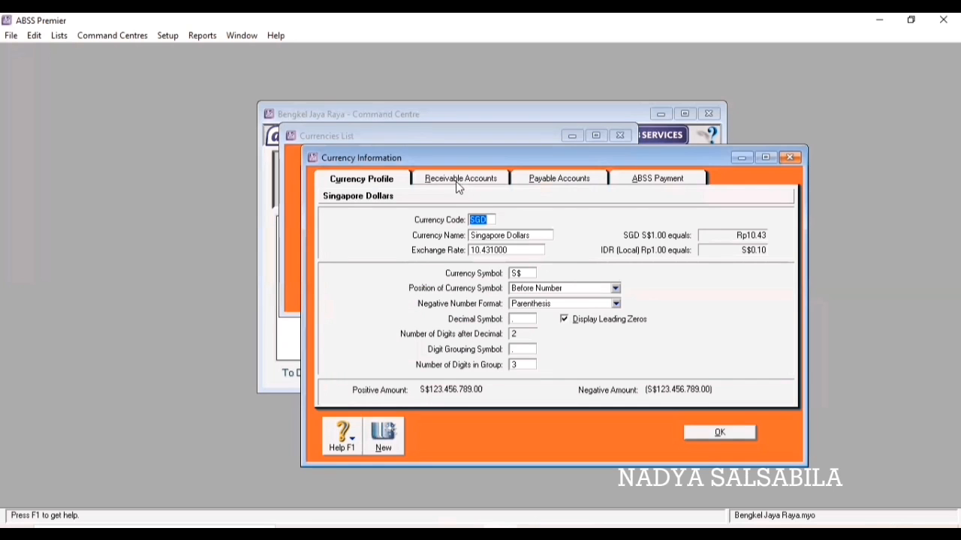
{"action": "left_click", "coordinate": [457, 180]}
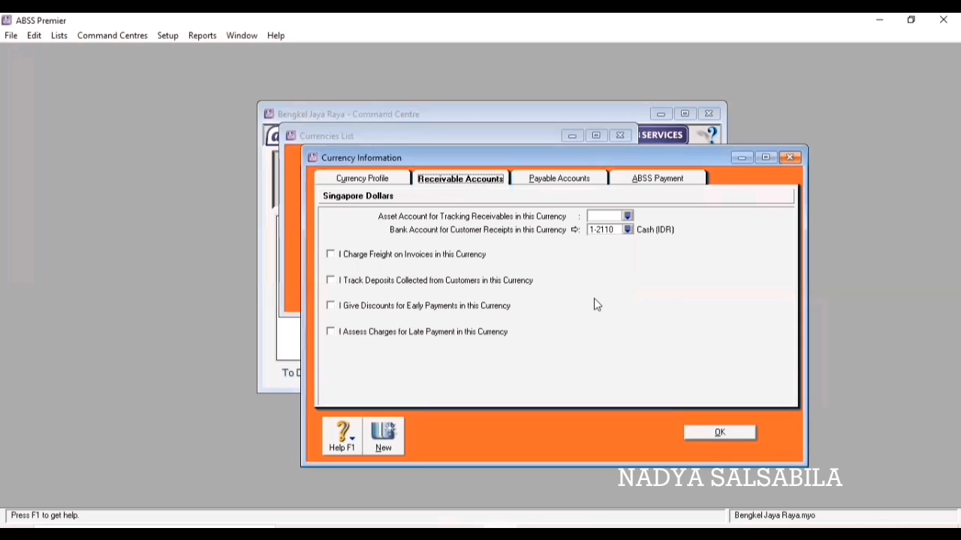
Set the Singapore Dollars receivables asset account to 1-2220 Trade Debtors (SGD).
{"action": "left_click", "coordinate": [628, 217]}
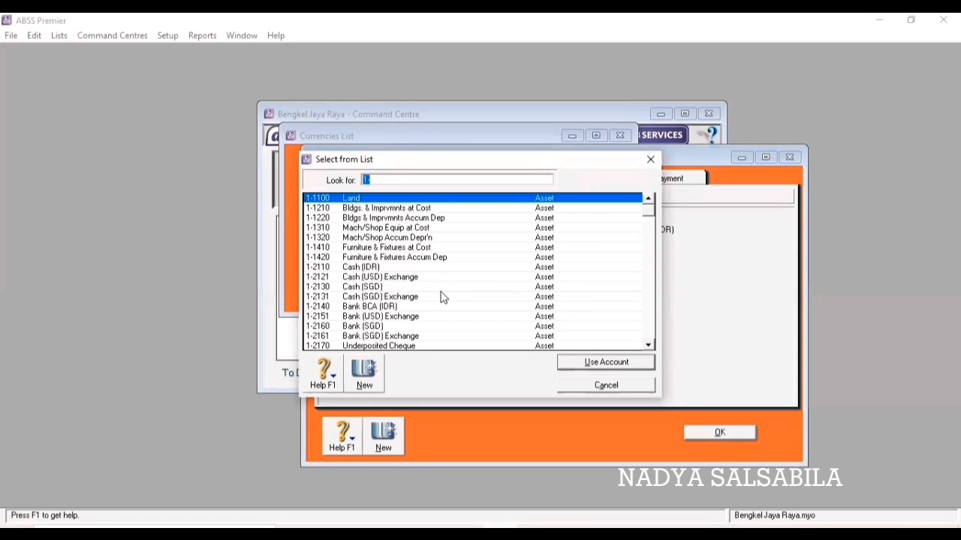
{"action": "scroll", "coordinate": [442, 297], "scroll_direction": "down", "scroll_amount": 1}
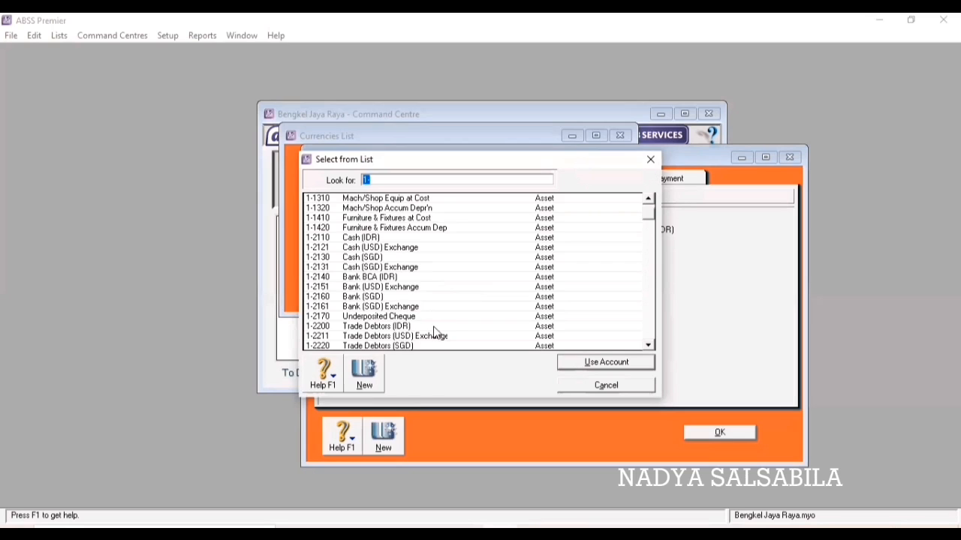
{"action": "scroll", "coordinate": [424, 319], "scroll_direction": "down", "scroll_amount": 1}
{"action": "left_click", "coordinate": [422, 317]}
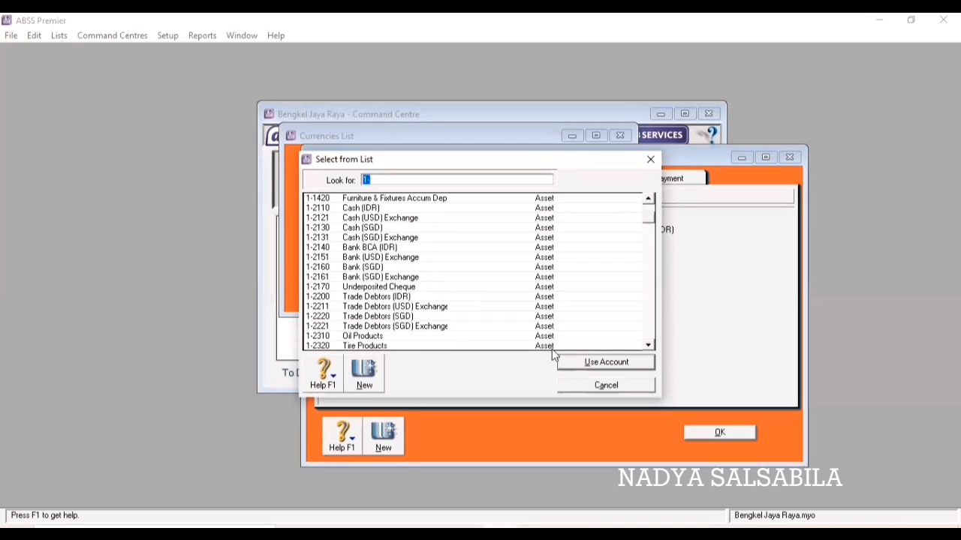
{"action": "left_click", "coordinate": [606, 362]}
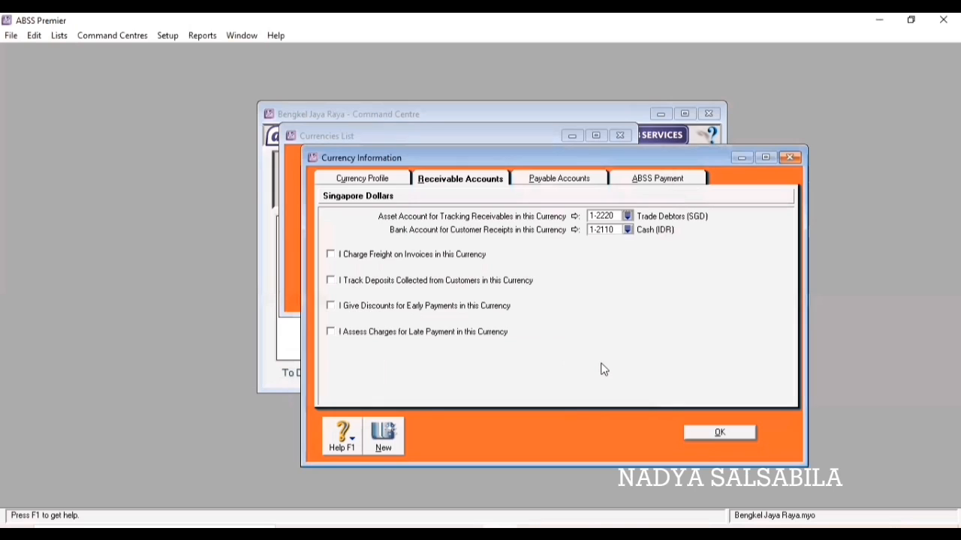
Enable freight on SGD invoices, posting it to 4-5000 Freight Collected.
{"action": "left_click", "coordinate": [331, 255]}
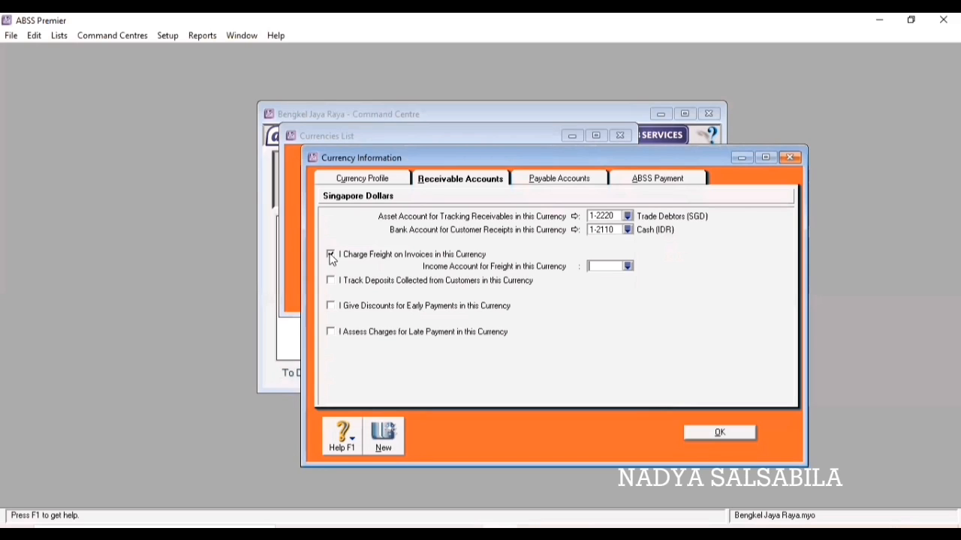
{"action": "left_click", "coordinate": [627, 268]}
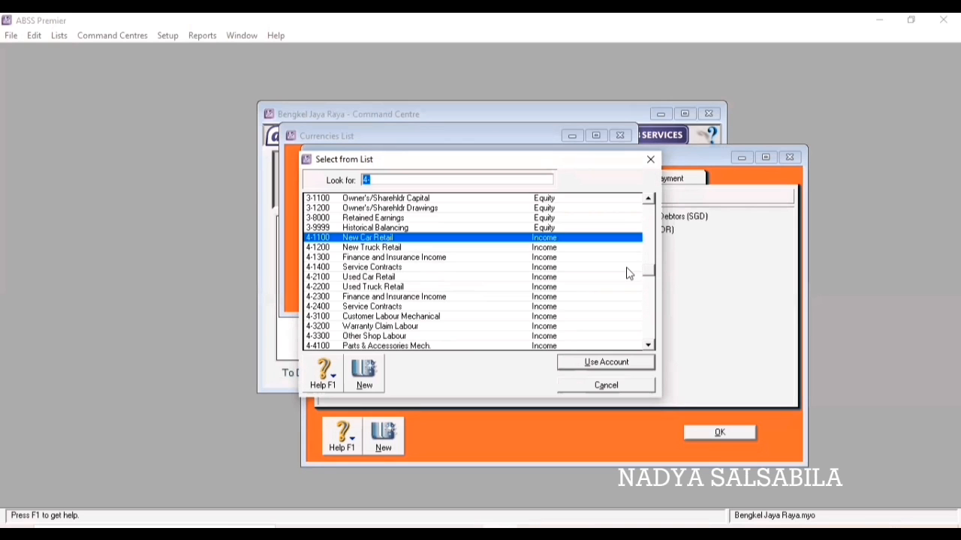
{"action": "scroll", "coordinate": [423, 295], "scroll_direction": "down", "scroll_amount": 1}
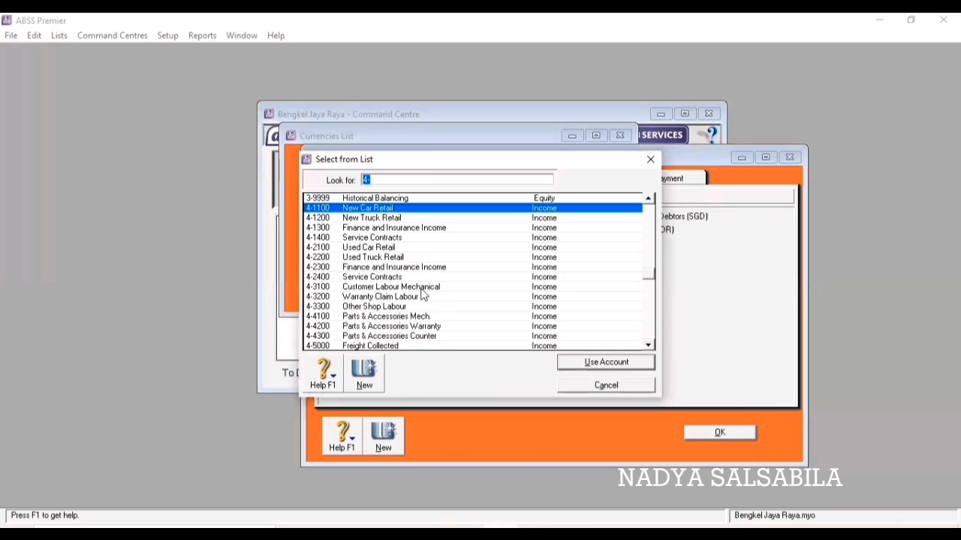
{"action": "scroll", "coordinate": [422, 300], "scroll_direction": "down", "scroll_amount": 1}
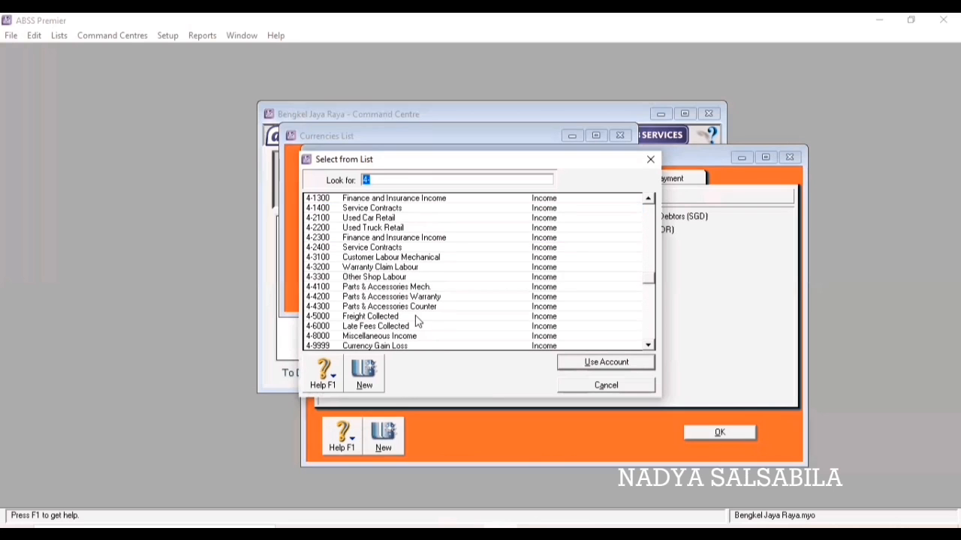
{"action": "left_click", "coordinate": [420, 316]}
{"action": "left_click", "coordinate": [614, 362]}
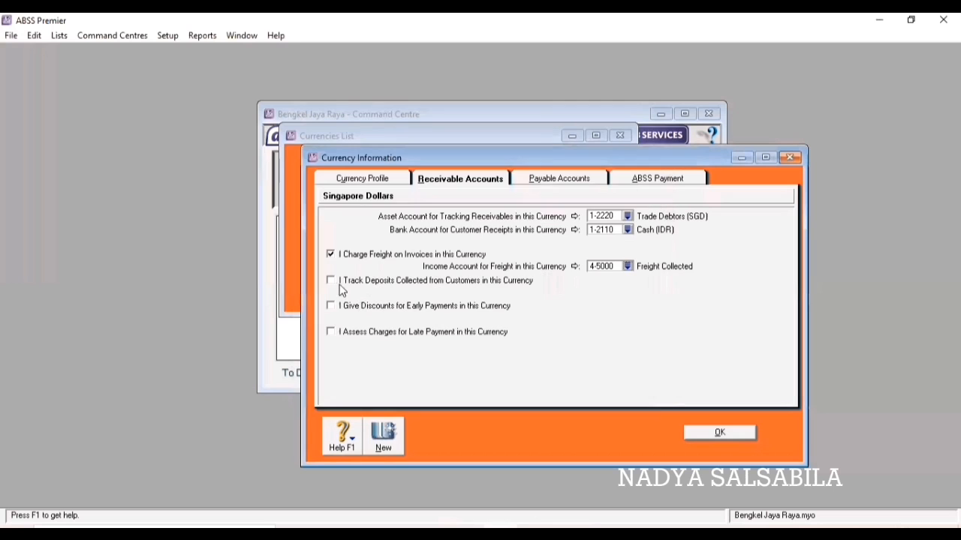
Track SGD customer deposits in 2-2600 Customer Deposits.
{"action": "left_click", "coordinate": [331, 281]}
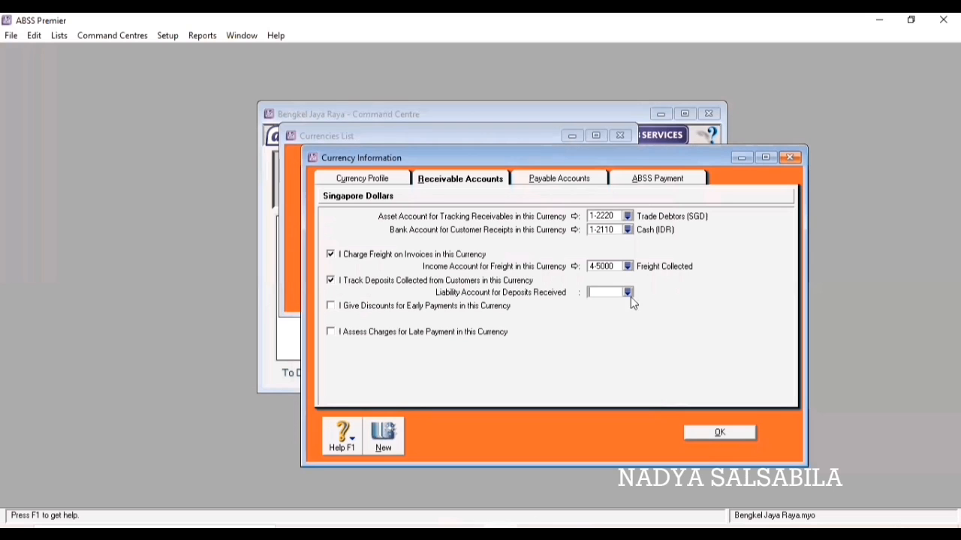
{"action": "left_click", "coordinate": [628, 293]}
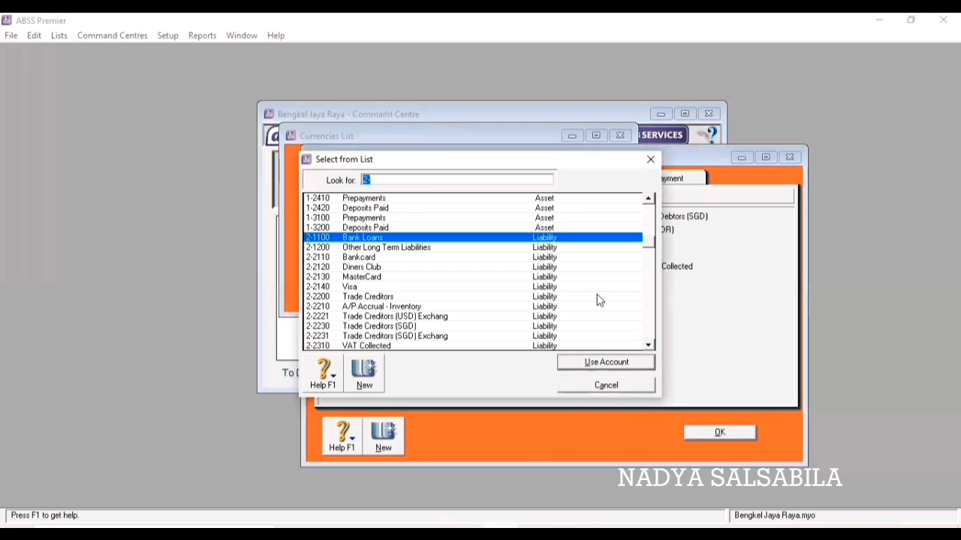
{"action": "scroll", "coordinate": [397, 276], "scroll_direction": "down", "scroll_amount": 1}
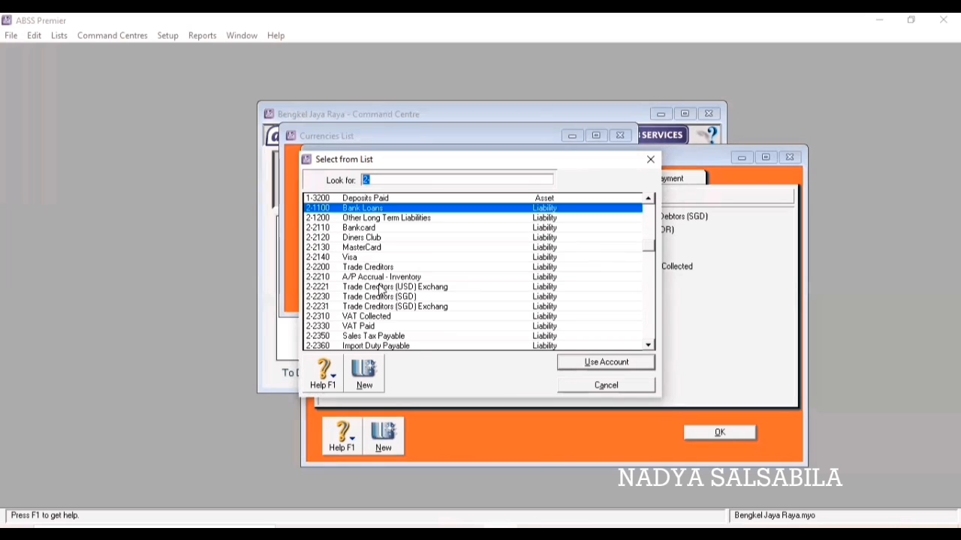
{"action": "scroll", "coordinate": [380, 309], "scroll_direction": "down", "scroll_amount": 1}
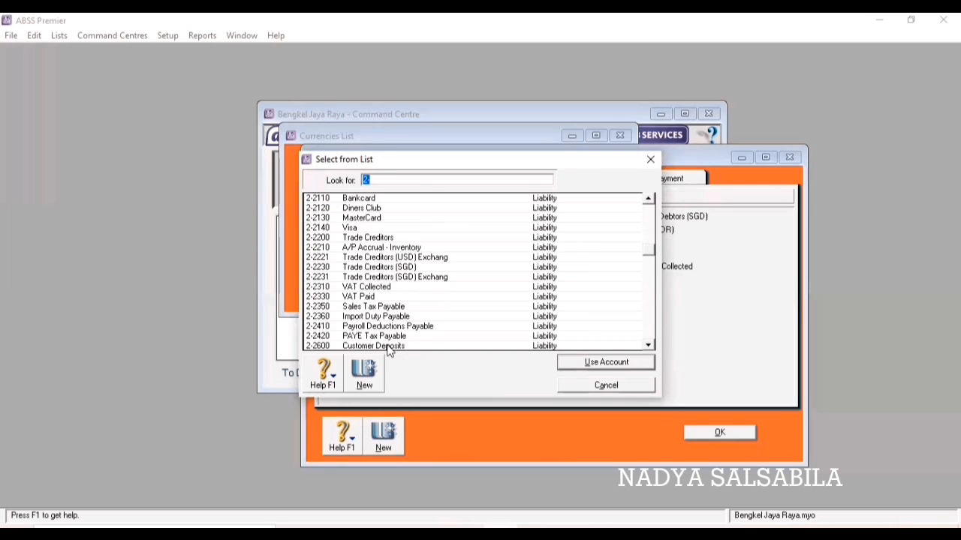
{"action": "left_click", "coordinate": [469, 347]}
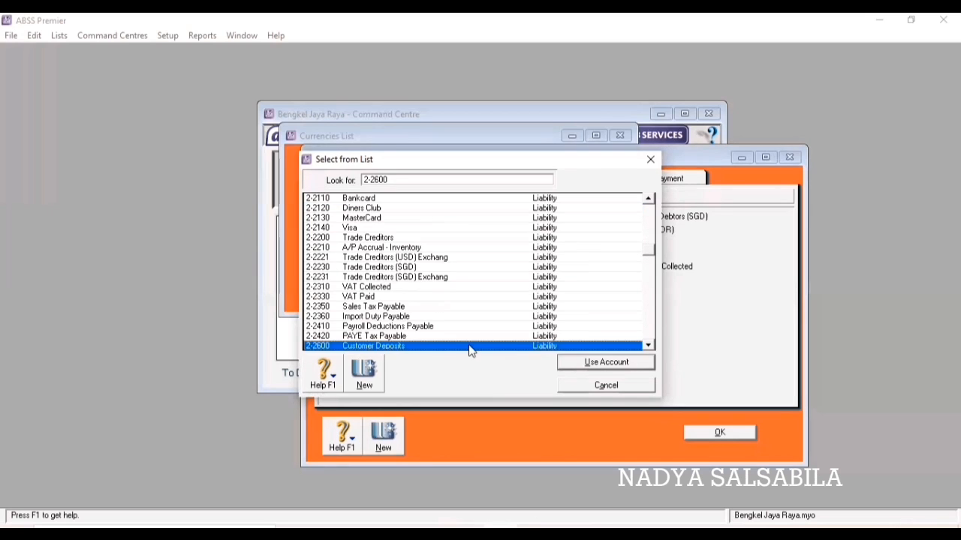
{"action": "left_click", "coordinate": [640, 363]}
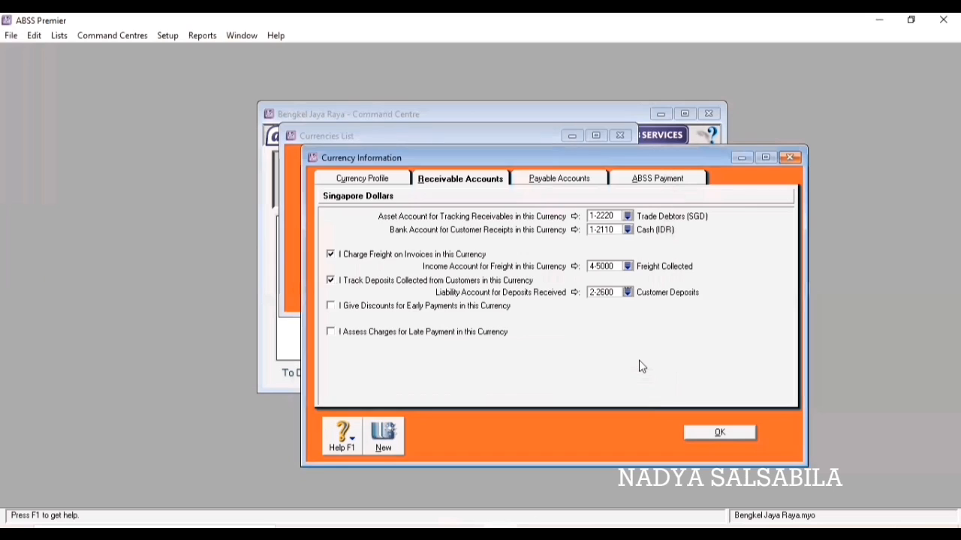
Give SGD early-payment discounts, posted to 5-3000 Discounts Given.
{"action": "left_click", "coordinate": [331, 306]}
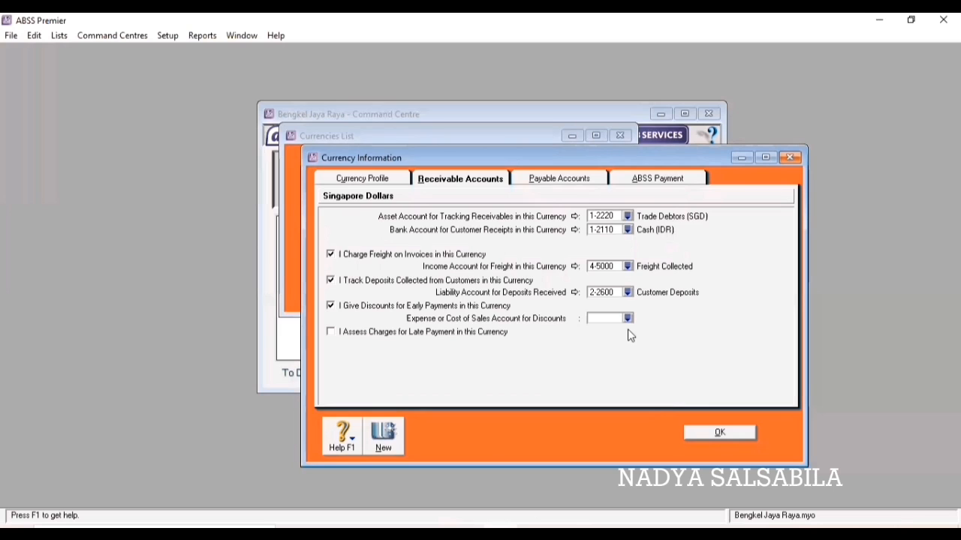
{"action": "left_click", "coordinate": [627, 318]}
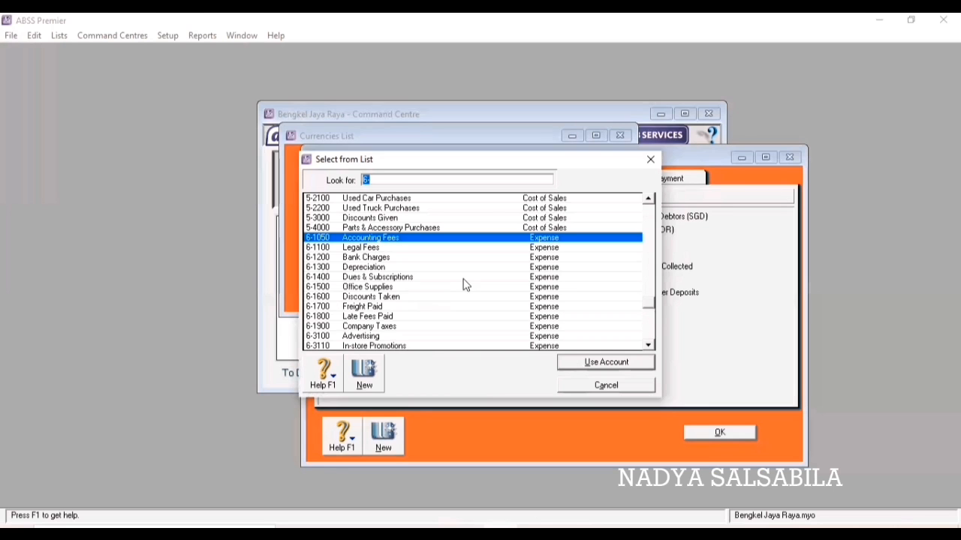
{"action": "left_click", "coordinate": [350, 220]}
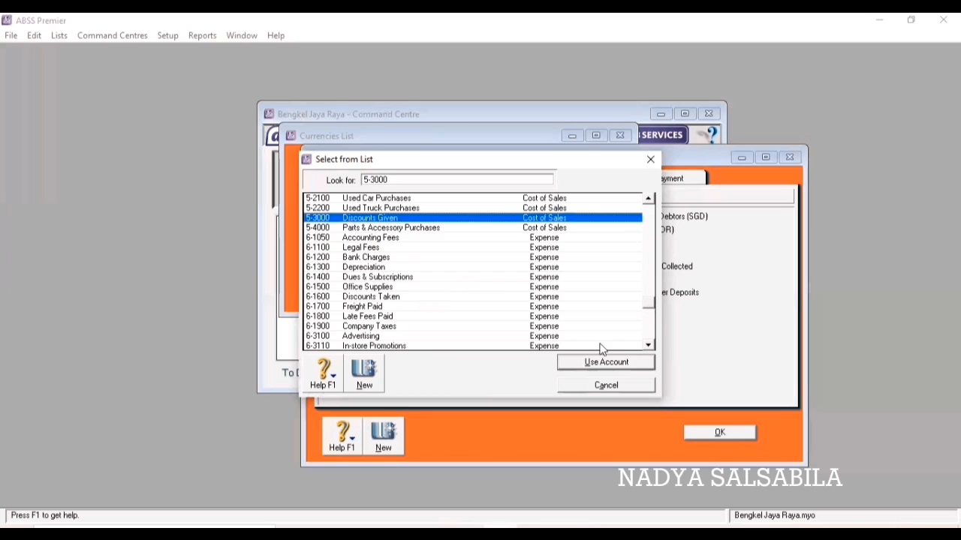
{"action": "left_click", "coordinate": [615, 365]}
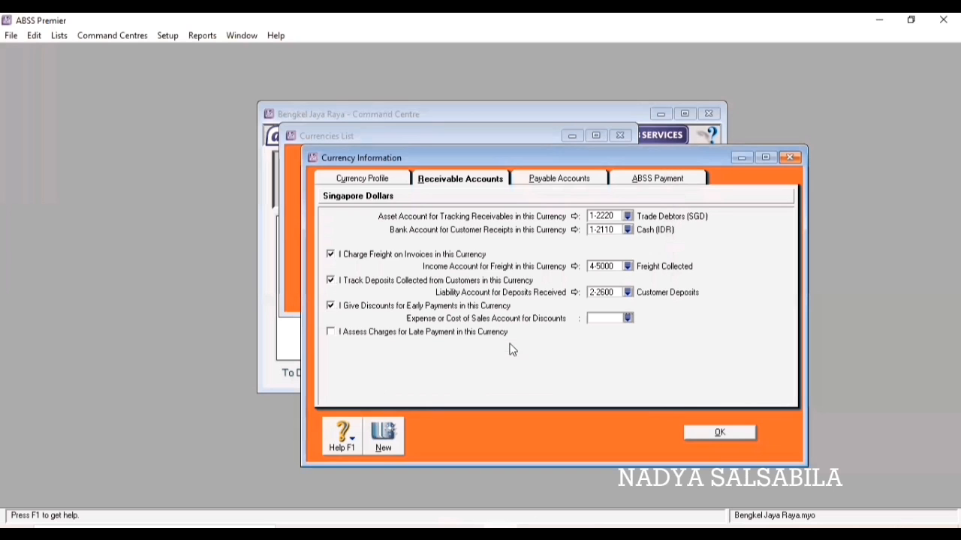
Assess SGD late charges to 4-6000 Late Fees Collected, then show the payable accounts.
{"action": "left_click", "coordinate": [330, 333]}
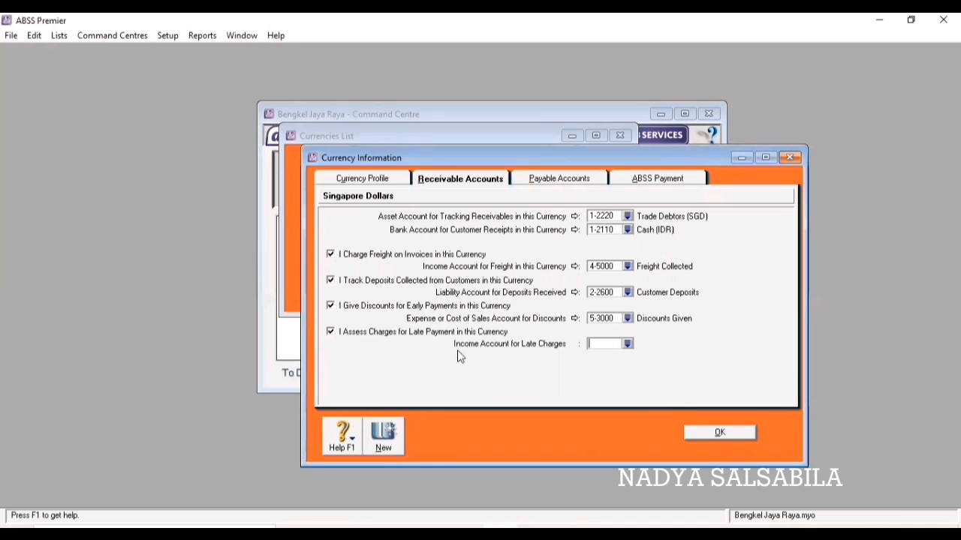
{"action": "left_click", "coordinate": [627, 343]}
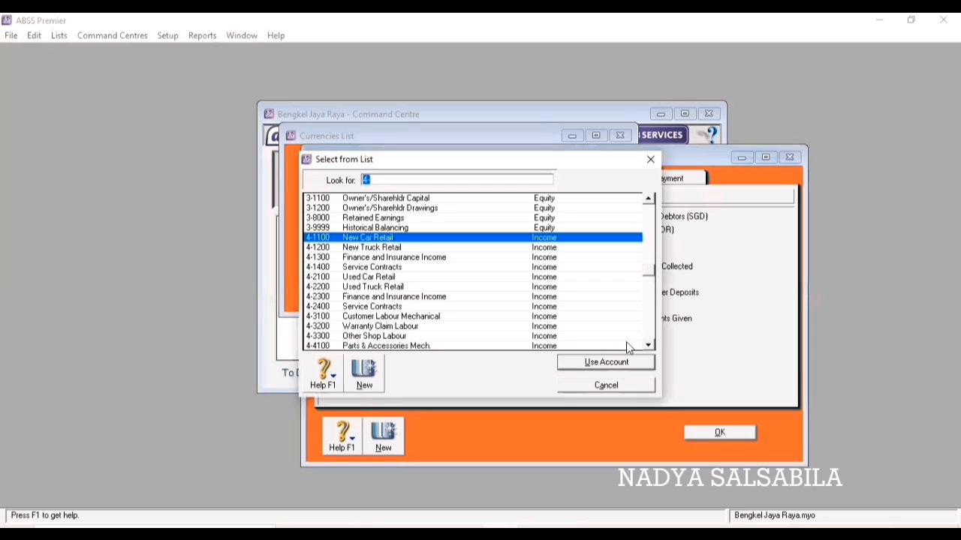
{"action": "scroll", "coordinate": [469, 288], "scroll_direction": "down", "scroll_amount": 2}
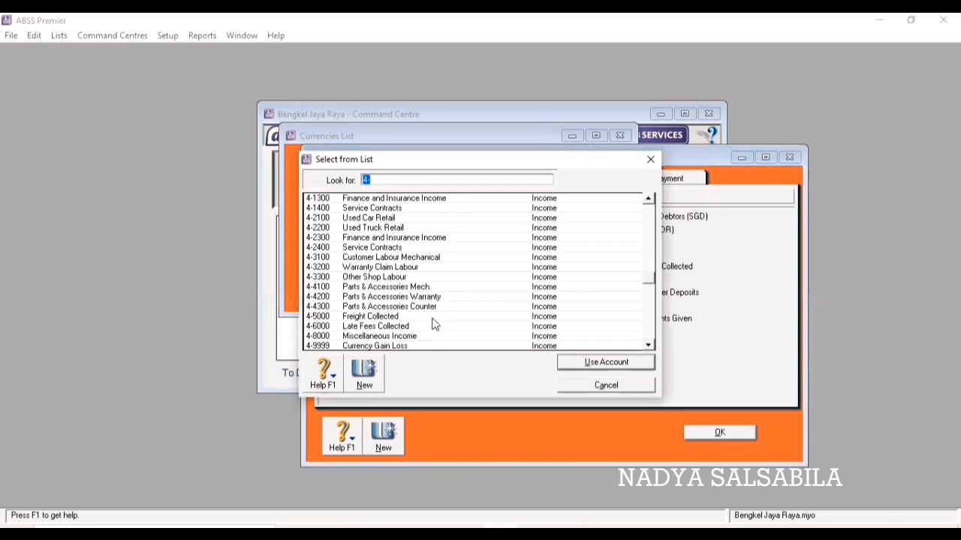
{"action": "left_click", "coordinate": [419, 327]}
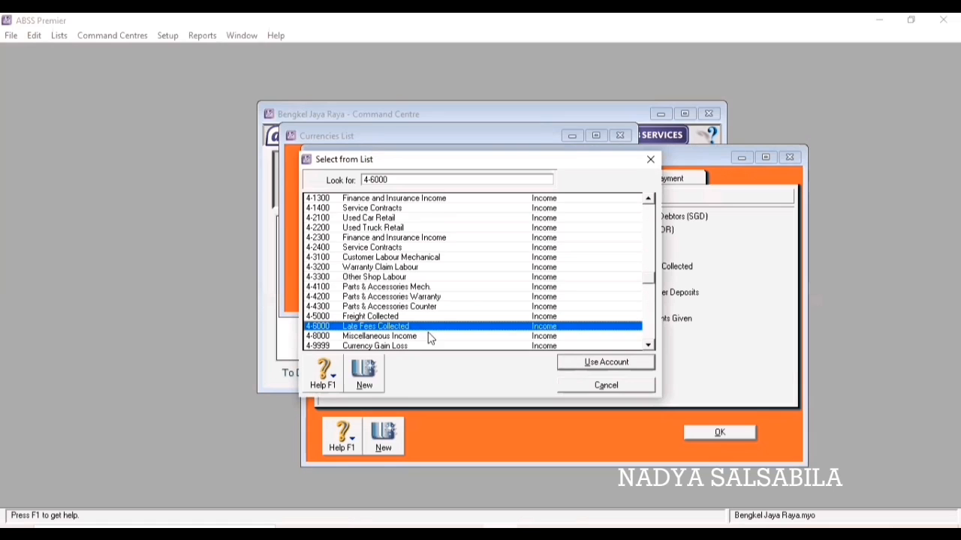
{"action": "left_click", "coordinate": [589, 363]}
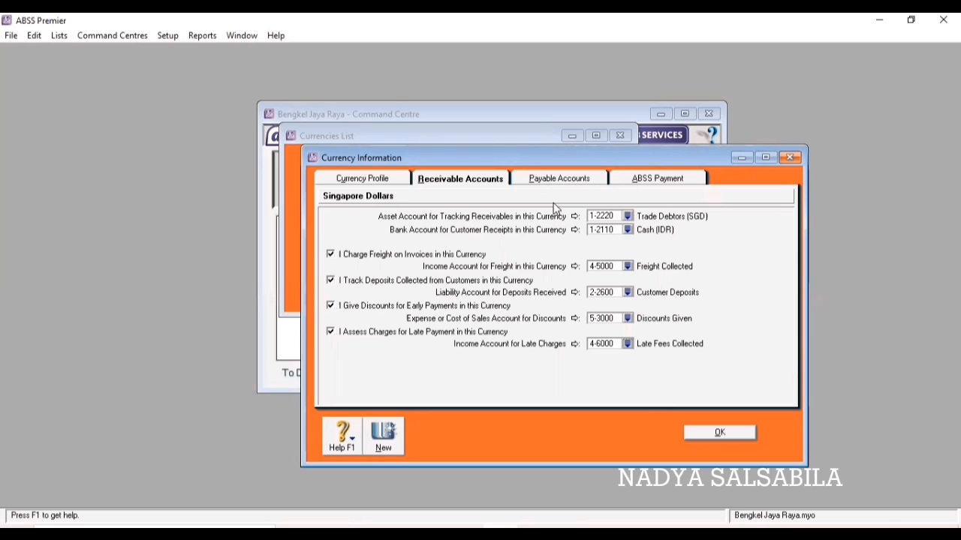
{"action": "left_click", "coordinate": [559, 180]}
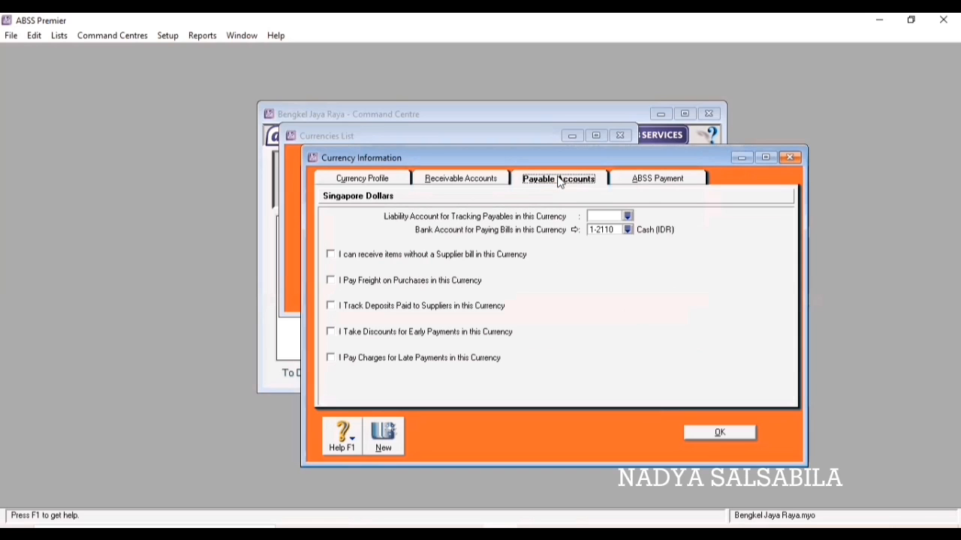
Use 2-2230 Trade Creditors (SGD) as the SGD payables liability account after 2-2231 is rejected.
{"action": "left_click", "coordinate": [628, 217]}
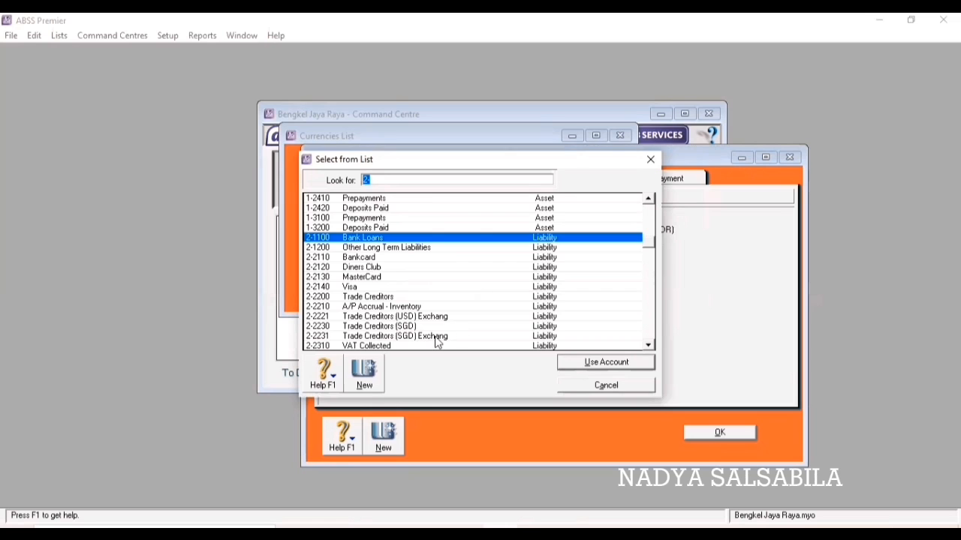
{"action": "type", "text": "2-2231"}
{"action": "left_click", "coordinate": [624, 366]}
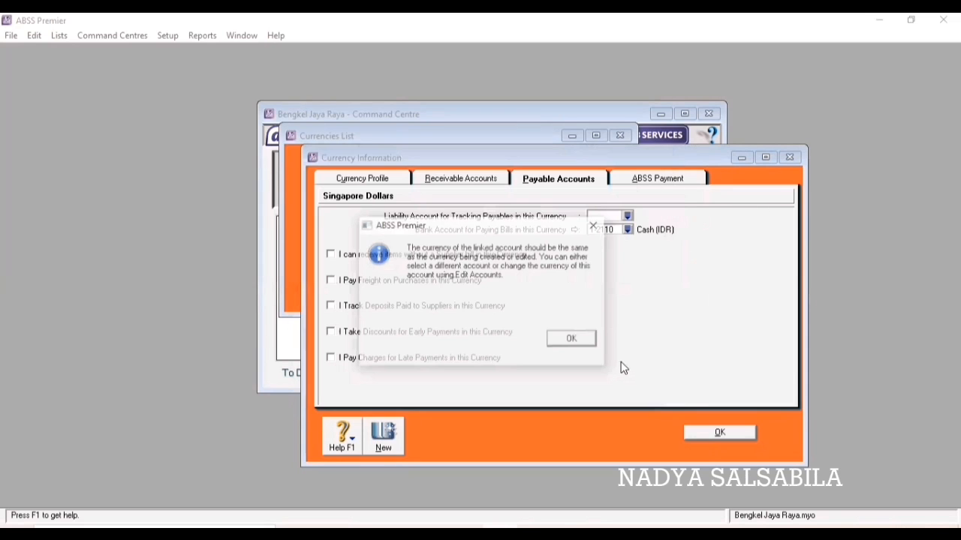
{"action": "left_click", "coordinate": [570, 340]}
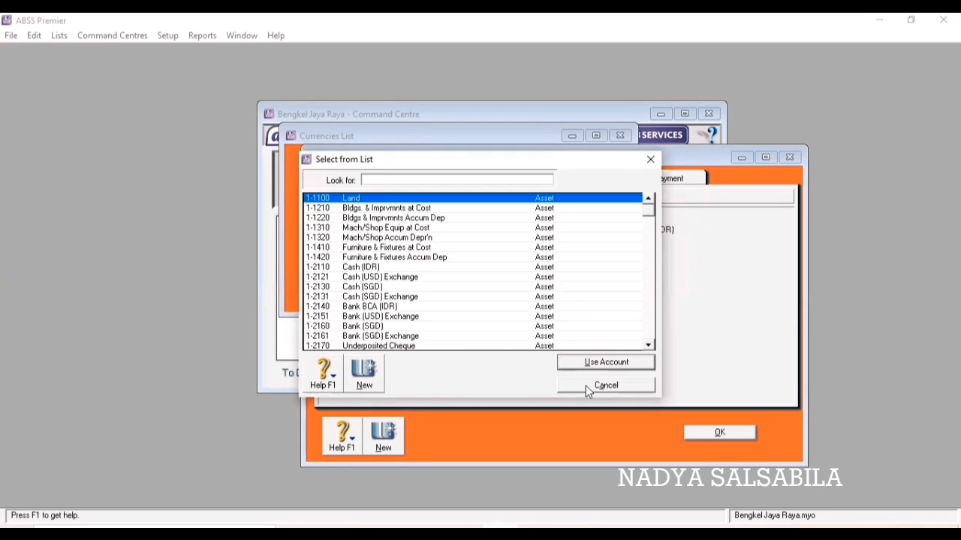
{"action": "scroll", "coordinate": [517, 297], "scroll_direction": "down", "scroll_amount": 15}
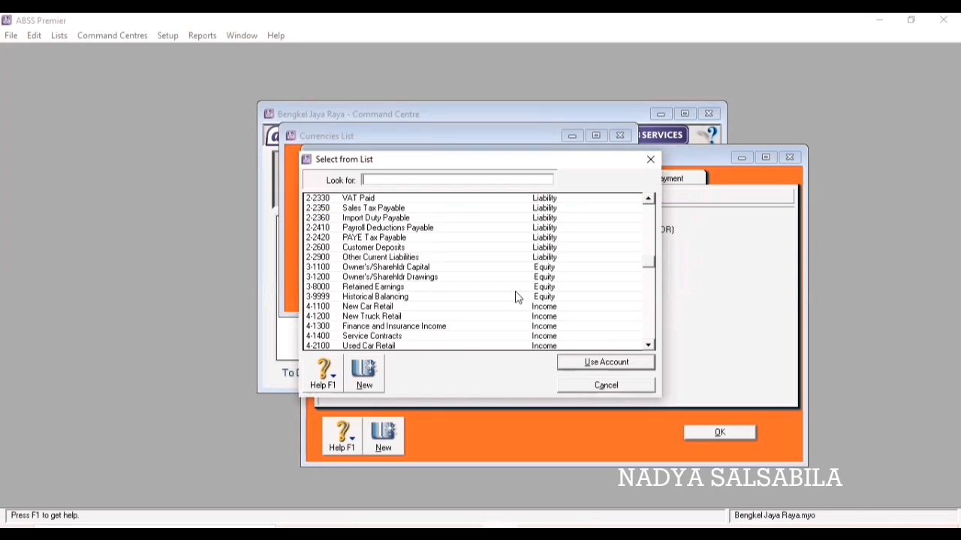
{"action": "scroll", "coordinate": [517, 297], "scroll_direction": "down", "scroll_amount": 1}
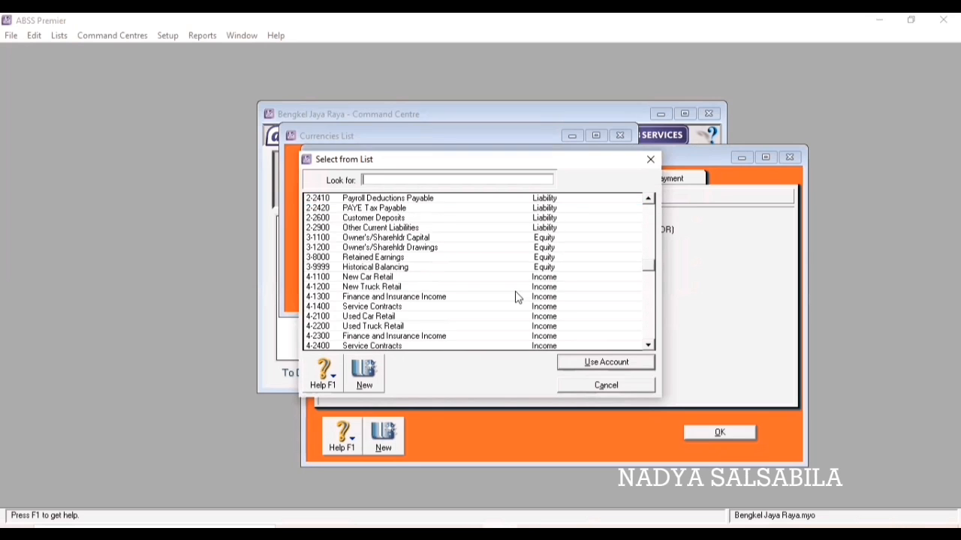
{"action": "scroll", "coordinate": [488, 297], "scroll_direction": "up", "scroll_amount": 3}
{"action": "left_click", "coordinate": [448, 241]}
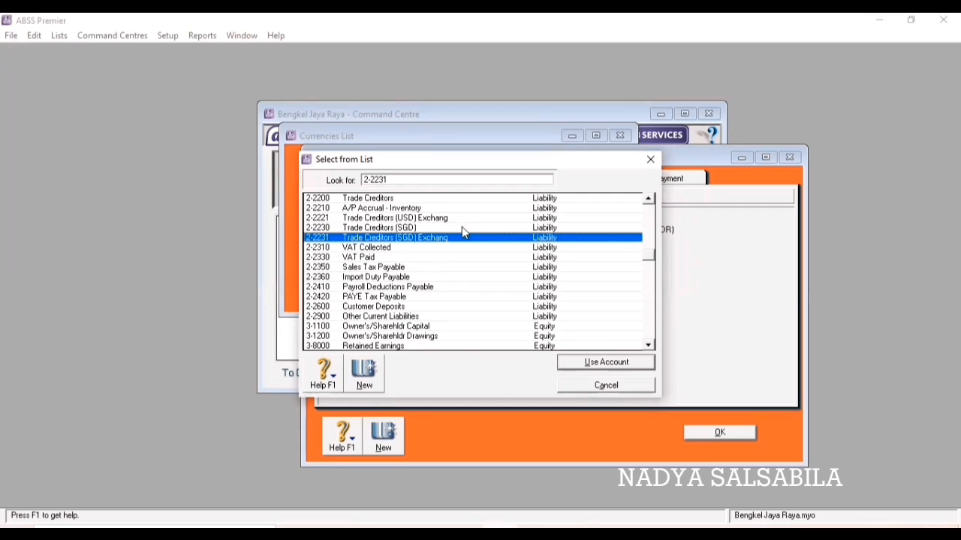
{"action": "left_click", "coordinate": [461, 227]}
{"action": "left_click", "coordinate": [585, 364]}
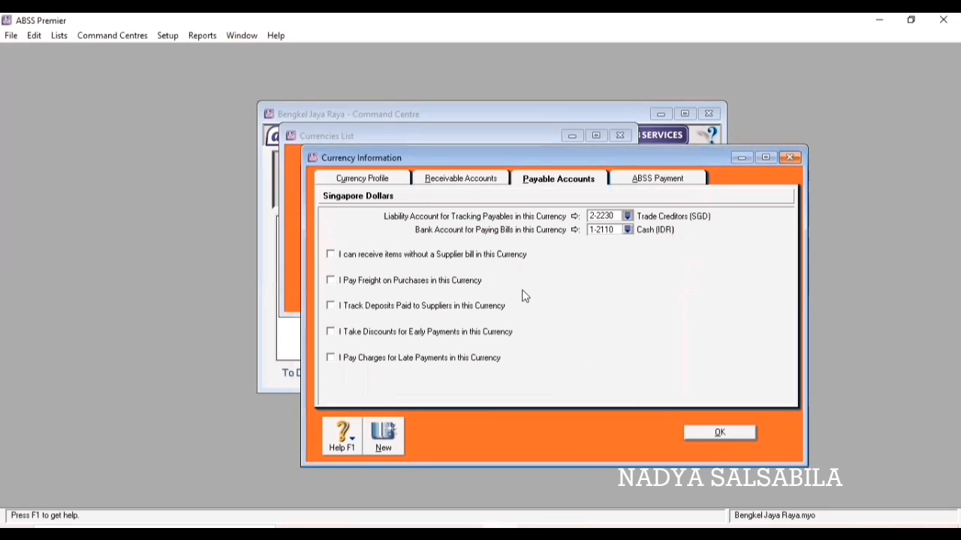
Enable SGD purchase freight to 6-1700 Freight Paid and supplier deposits to 1-2420 Deposits Paid.
{"action": "left_click", "coordinate": [331, 282]}
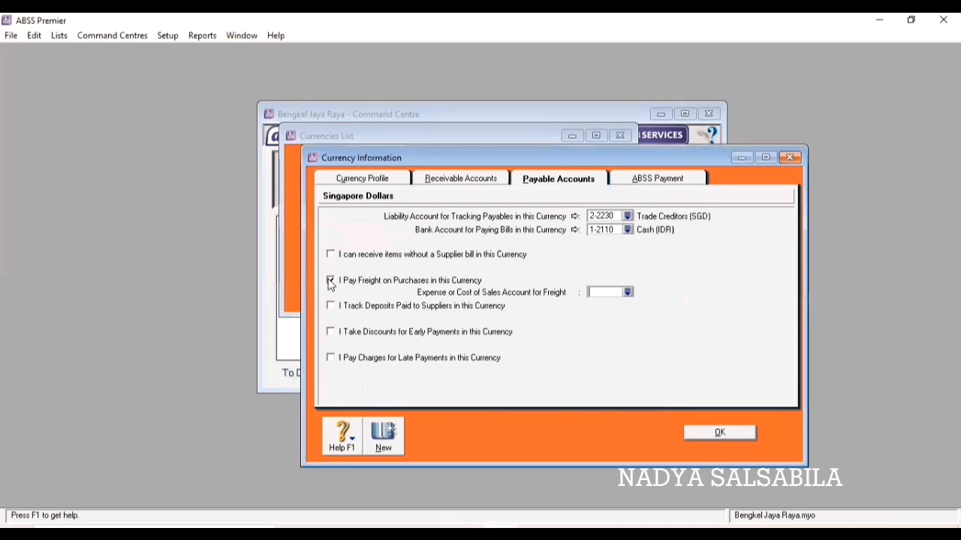
{"action": "left_click", "coordinate": [629, 294]}
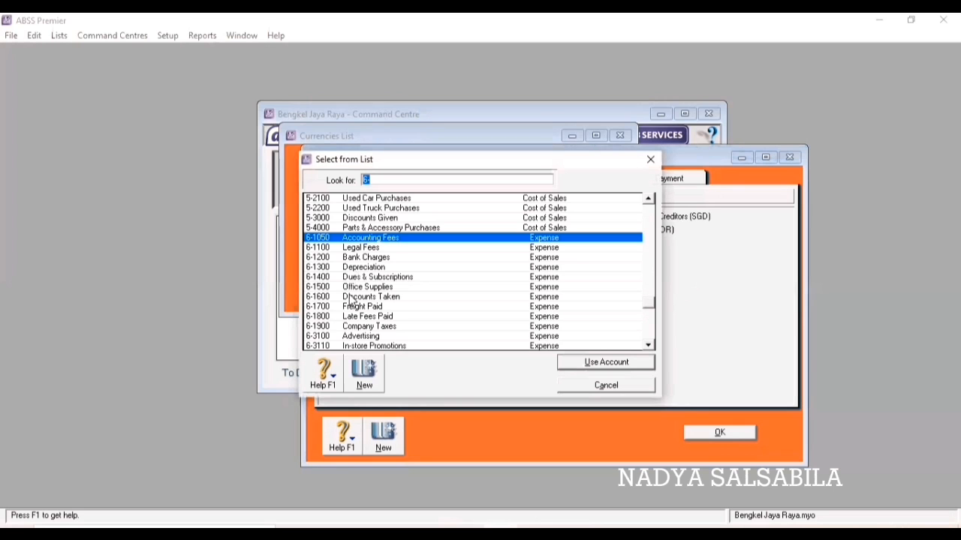
{"action": "left_click", "coordinate": [355, 307]}
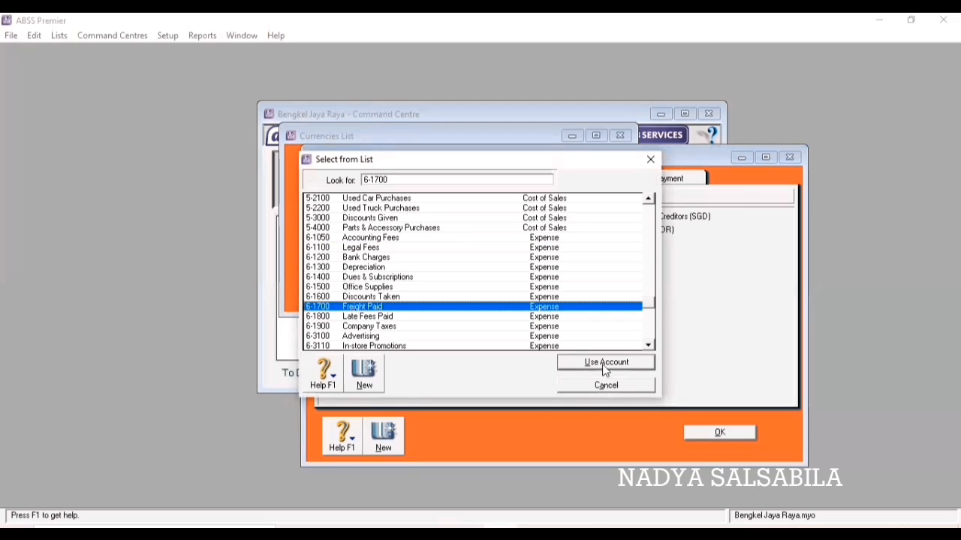
{"action": "left_click", "coordinate": [600, 364]}
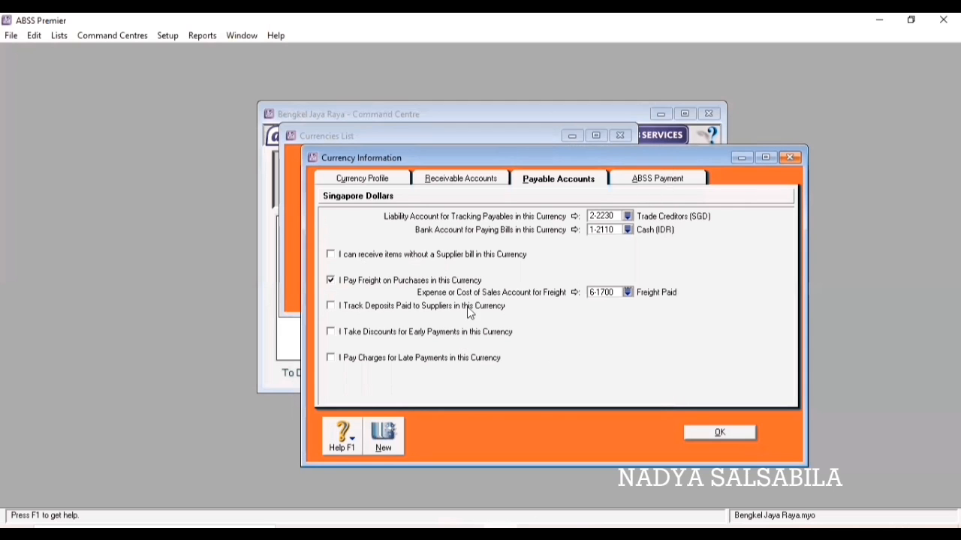
{"action": "left_click", "coordinate": [331, 307]}
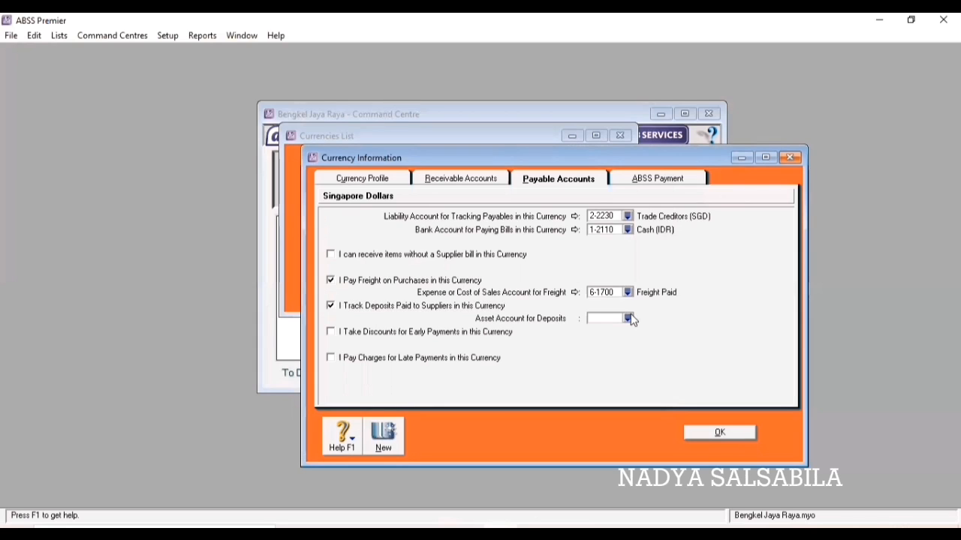
{"action": "left_click", "coordinate": [628, 318]}
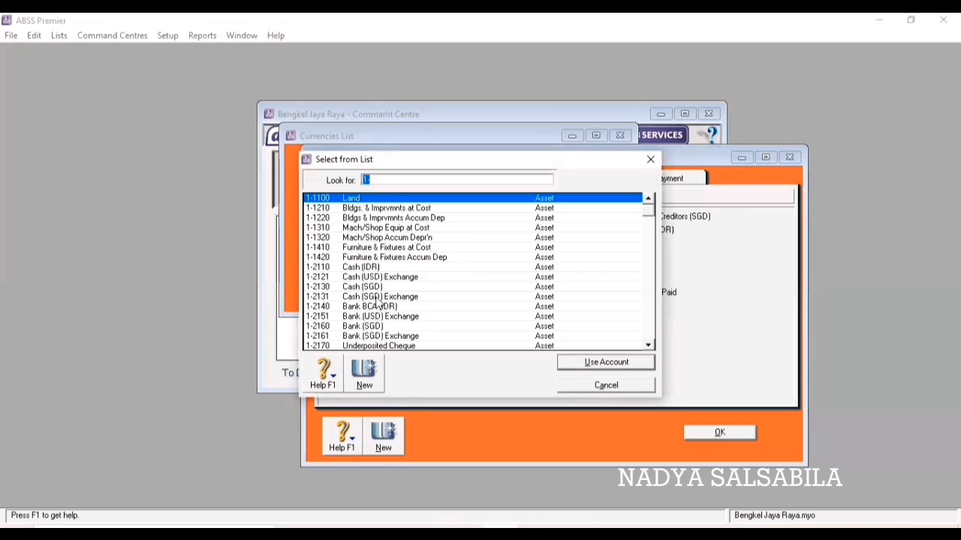
{"action": "scroll", "coordinate": [377, 302], "scroll_direction": "down", "scroll_amount": 2}
{"action": "scroll", "coordinate": [377, 302], "scroll_direction": "down", "scroll_amount": 2}
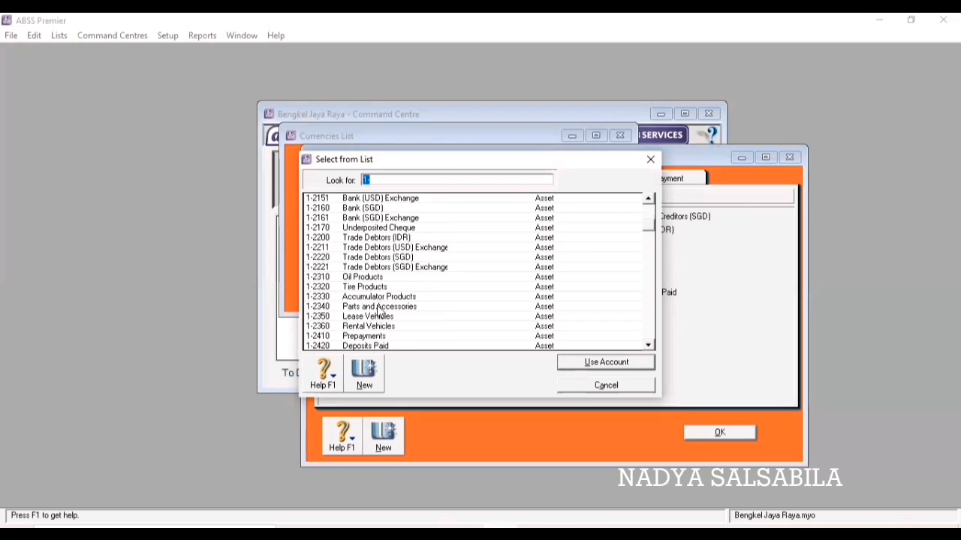
{"action": "left_click", "coordinate": [386, 346]}
{"action": "left_click", "coordinate": [570, 363]}
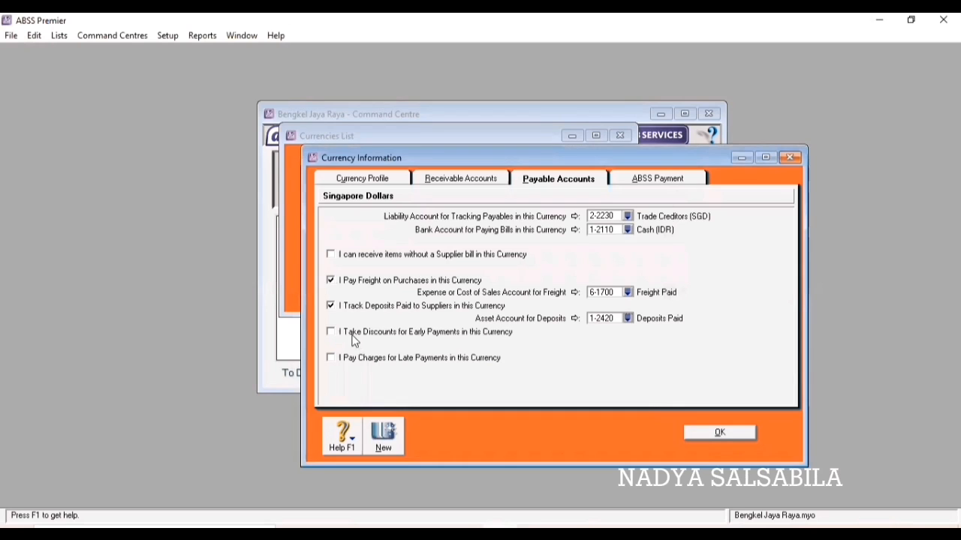
Link SGD discounts taken to 6-1600 and late charges to 6-1800 Late Fees Paid, then save.
{"action": "left_click", "coordinate": [334, 333]}
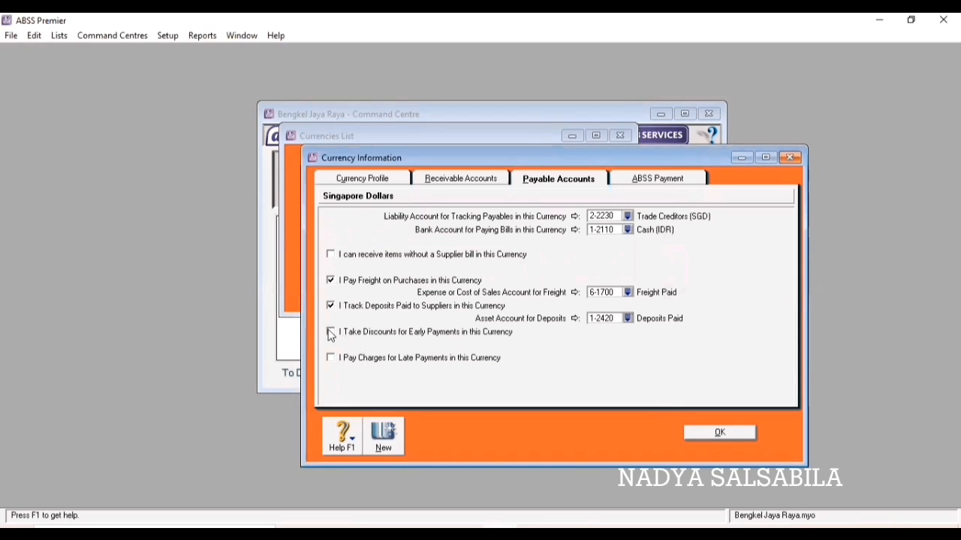
{"action": "left_click", "coordinate": [628, 345]}
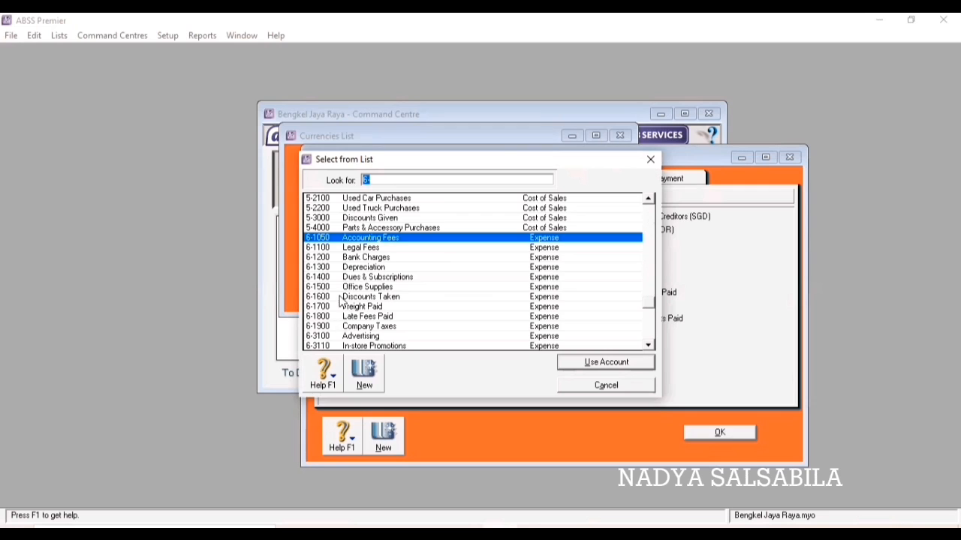
{"action": "type", "text": "6-1600"}
{"action": "left_click", "coordinate": [587, 364]}
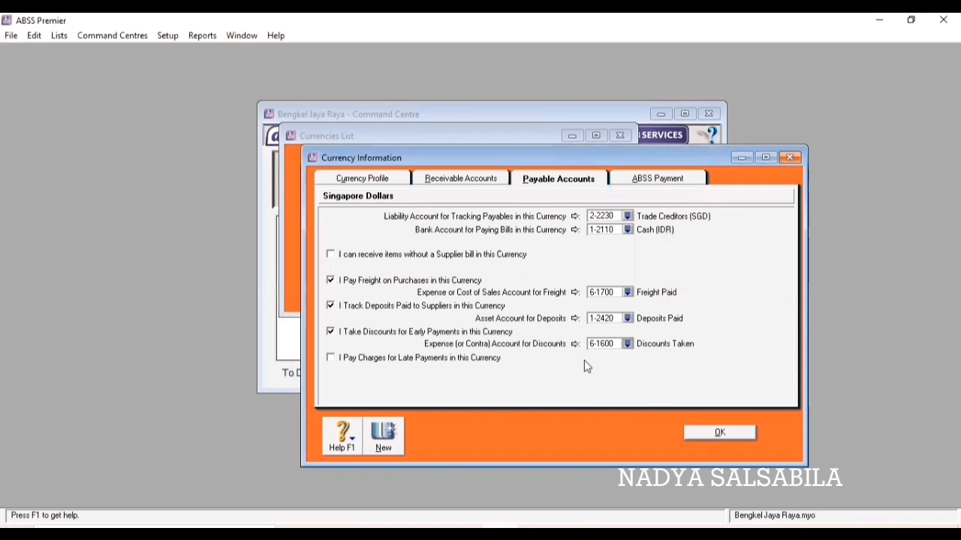
{"action": "left_click", "coordinate": [331, 358]}
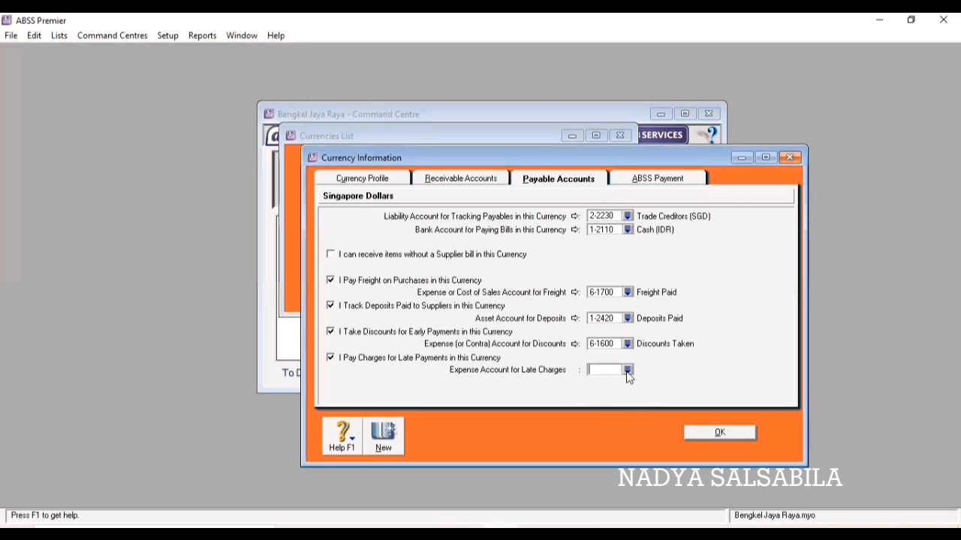
{"action": "left_click", "coordinate": [628, 371]}
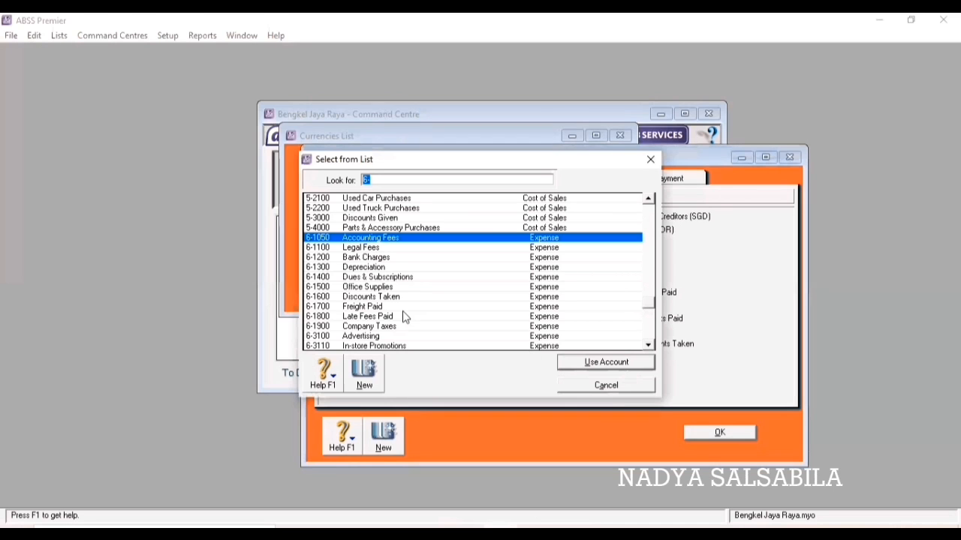
{"action": "scroll", "coordinate": [390, 306], "scroll_direction": "down", "scroll_amount": 1}
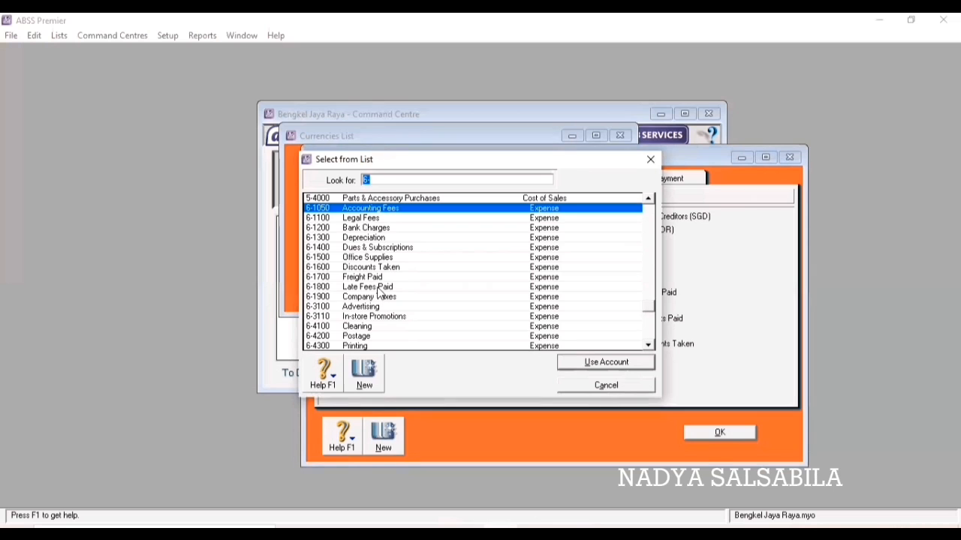
{"action": "left_click", "coordinate": [379, 289]}
{"action": "left_click", "coordinate": [624, 365]}
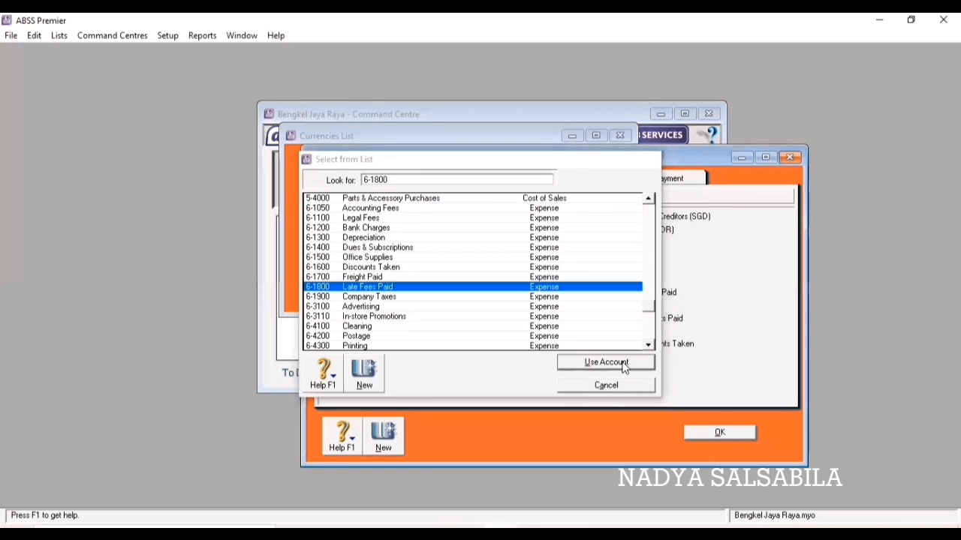
{"action": "left_click", "coordinate": [722, 436]}
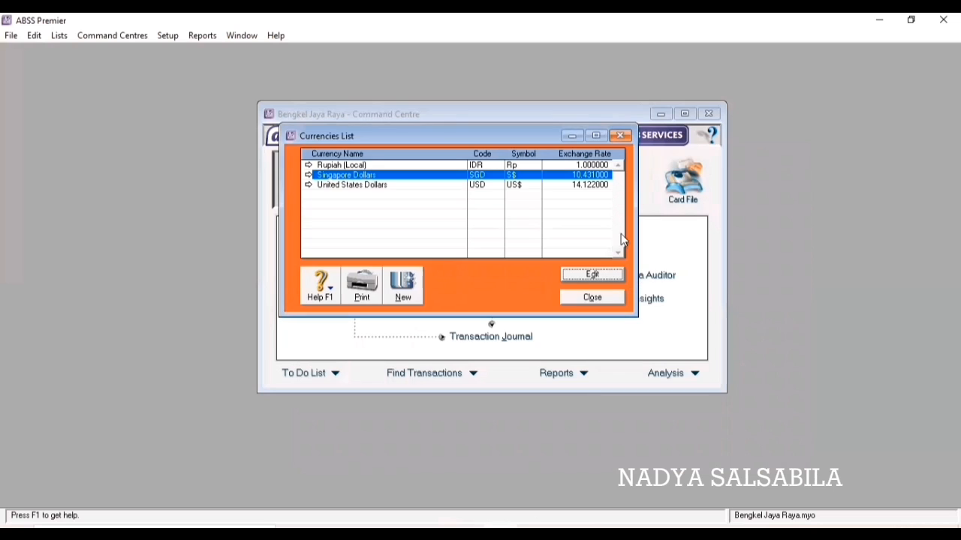
Link United States Dollars receivables to asset account 1-2210 Trade Debtors (USD).
{"action": "left_click", "coordinate": [386, 186]}
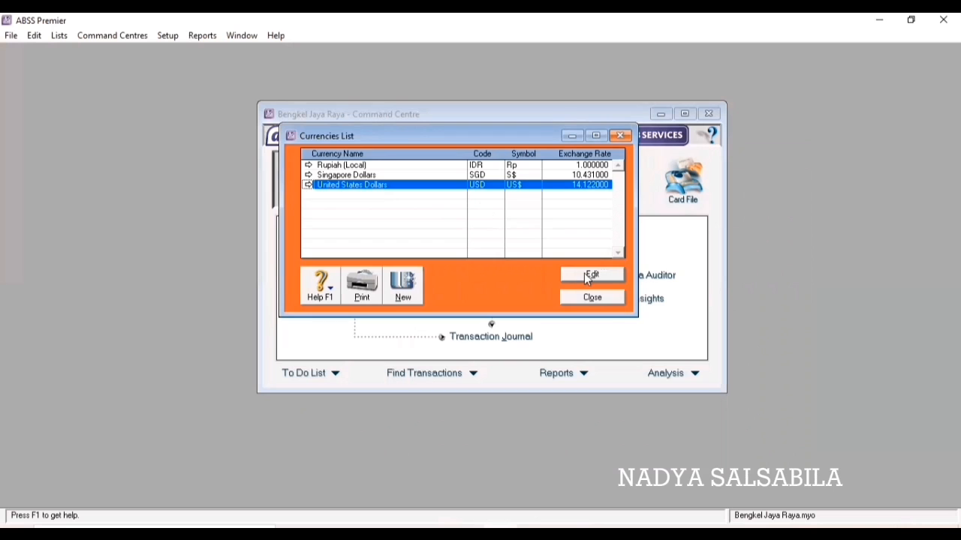
{"action": "left_click", "coordinate": [587, 276]}
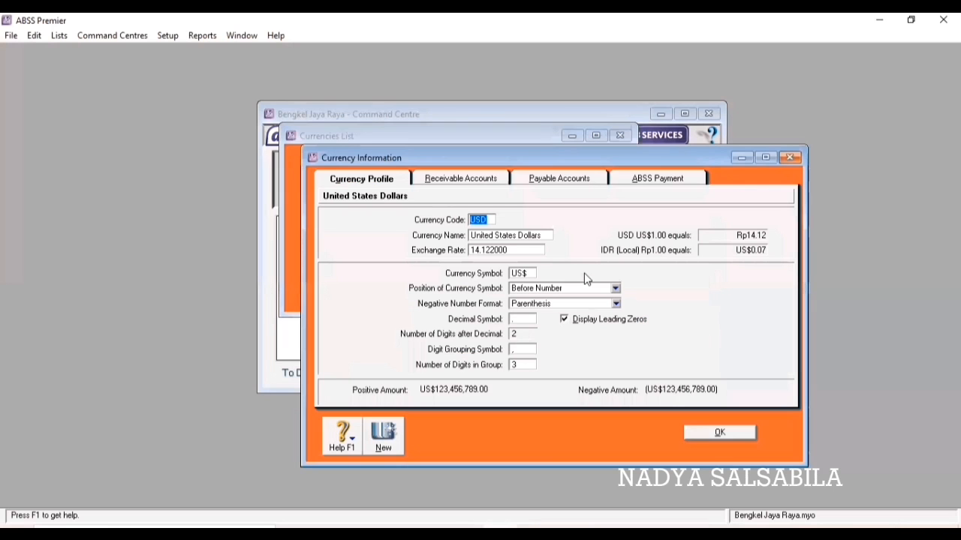
{"action": "left_click", "coordinate": [478, 181]}
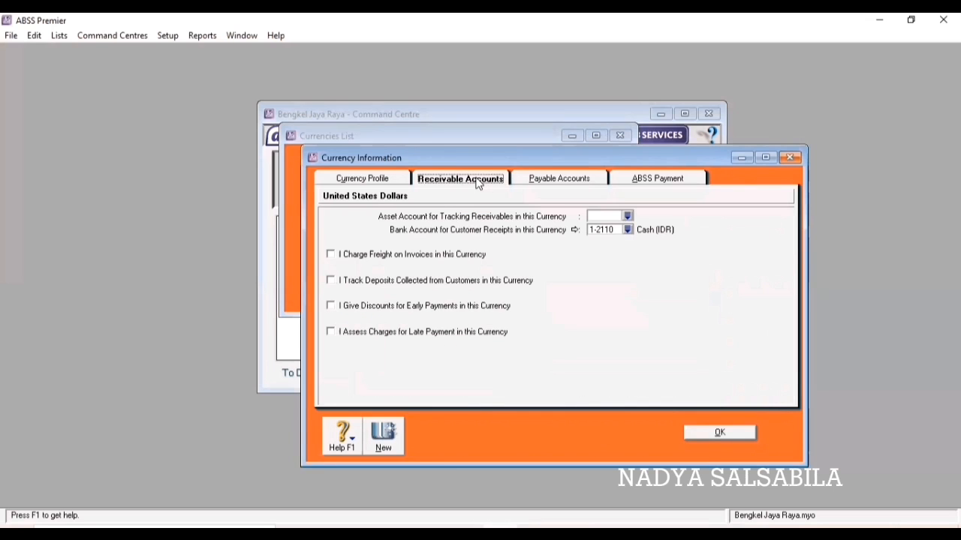
{"action": "left_click", "coordinate": [628, 216]}
{"action": "scroll", "coordinate": [481, 272], "scroll_direction": "down", "scroll_amount": 2}
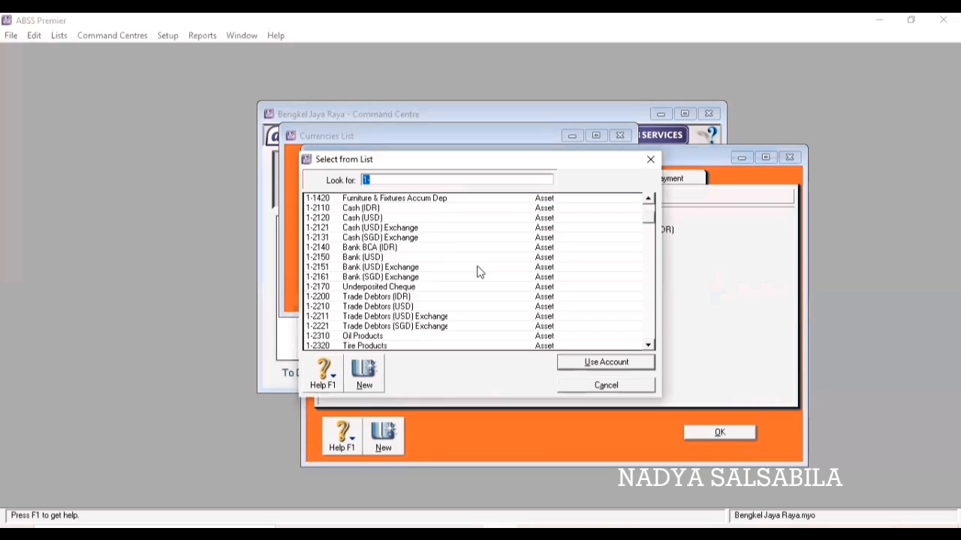
{"action": "scroll", "coordinate": [480, 272], "scroll_direction": "down", "scroll_amount": 1}
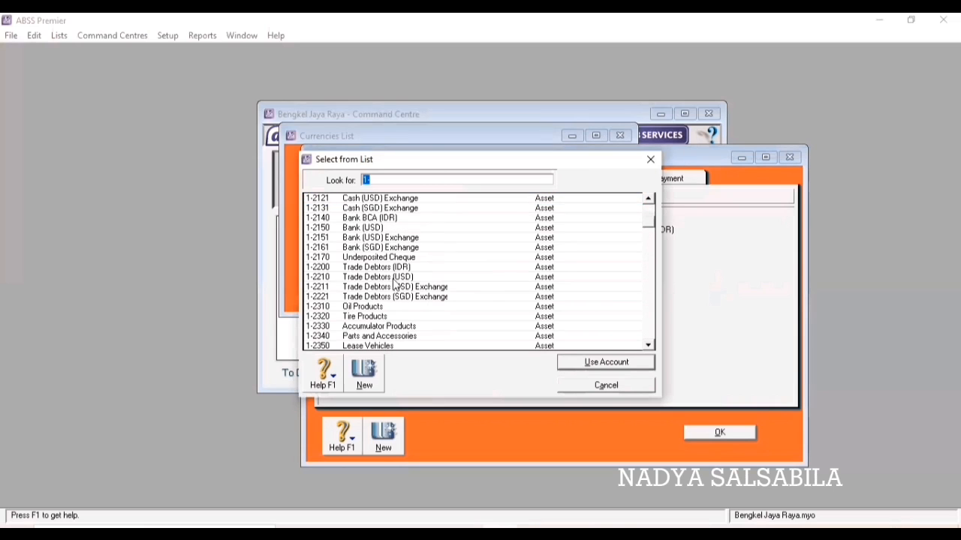
{"action": "type", "text": "1-2210"}
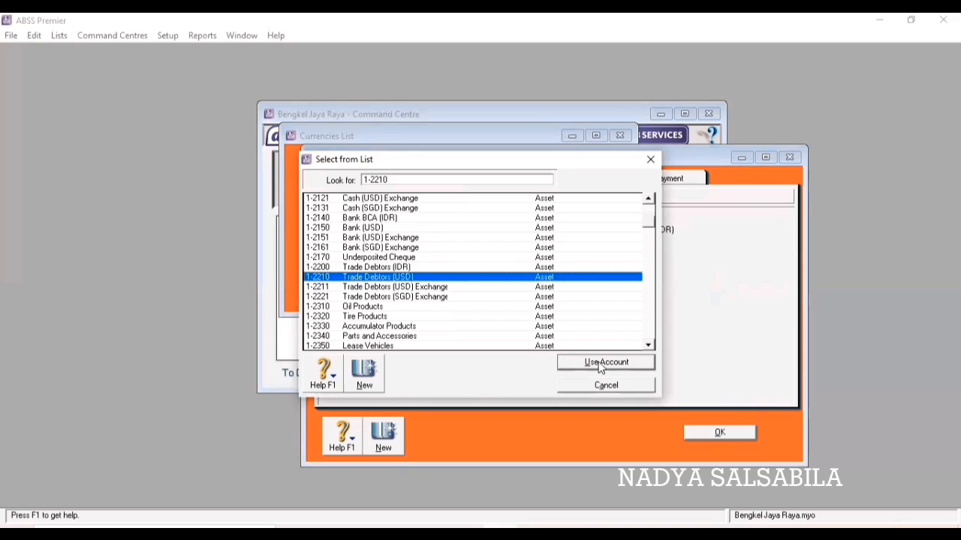
{"action": "left_click", "coordinate": [601, 364]}
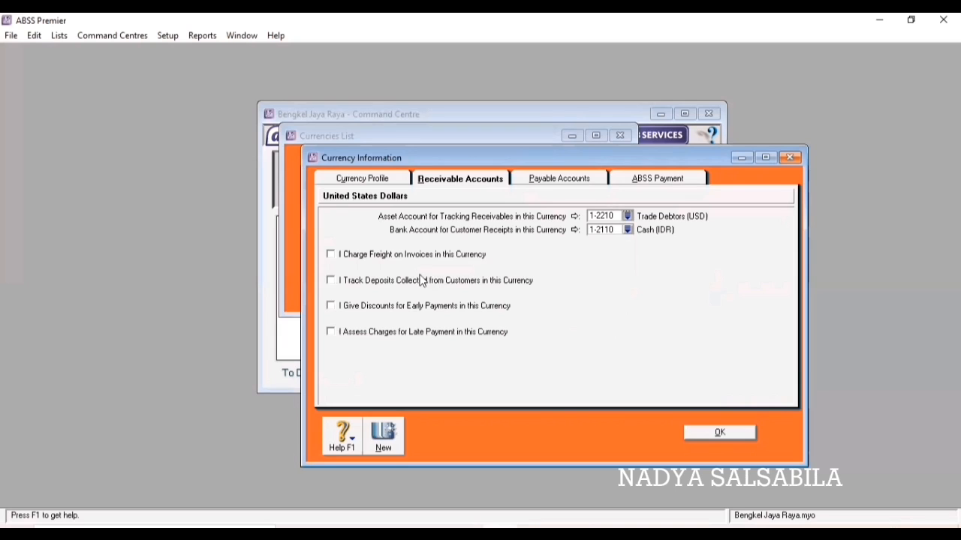
Enable USD invoice freight to 4-5000 Freight Collected and deposits to 2-2600 Customer Deposits.
{"action": "left_click", "coordinate": [331, 254]}
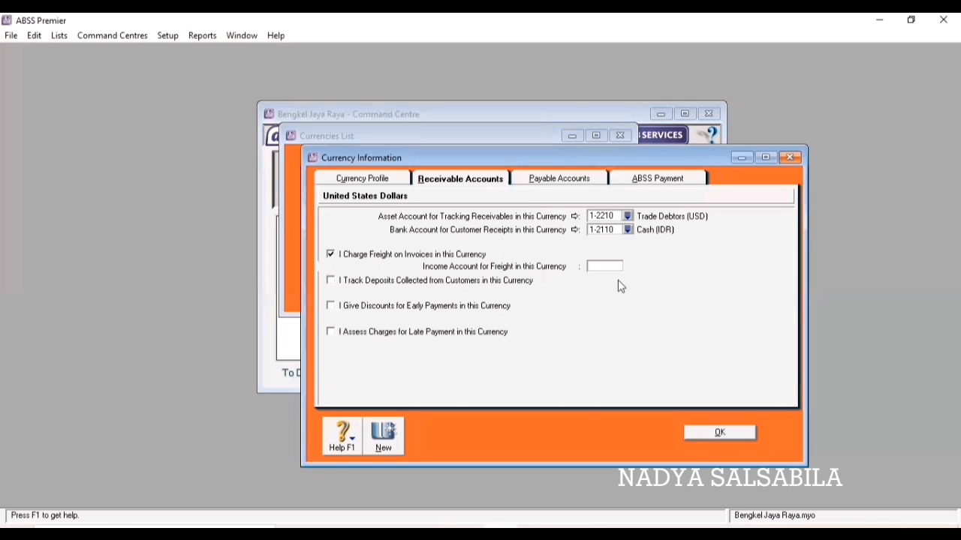
{"action": "left_click", "coordinate": [628, 267]}
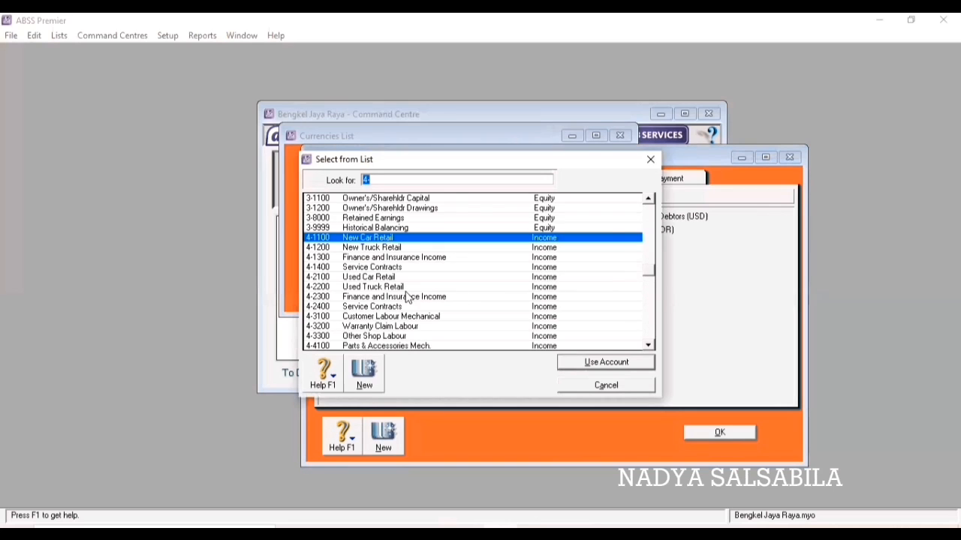
{"action": "scroll", "coordinate": [388, 321], "scroll_direction": "down", "scroll_amount": 1}
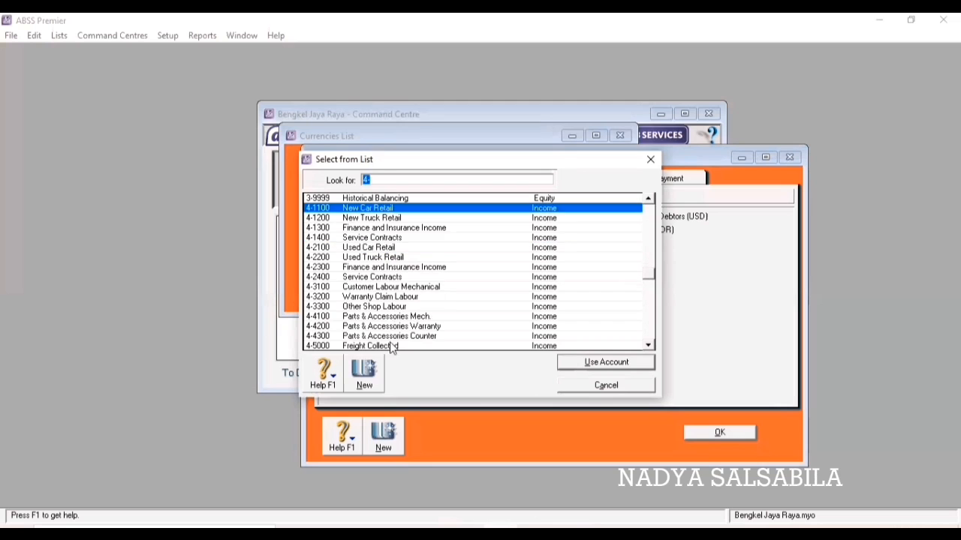
{"action": "type", "text": "4-5000"}
{"action": "left_click", "coordinate": [571, 361]}
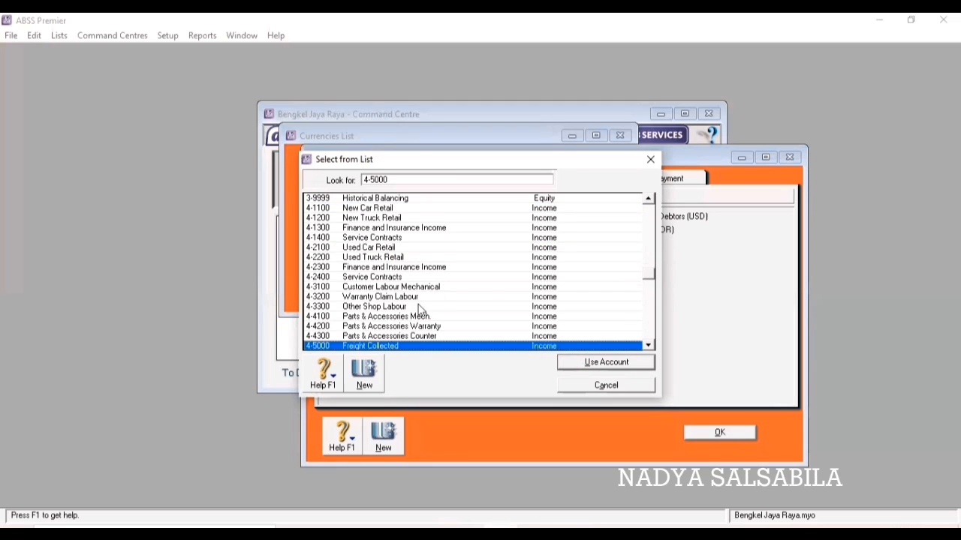
{"action": "left_click", "coordinate": [331, 281]}
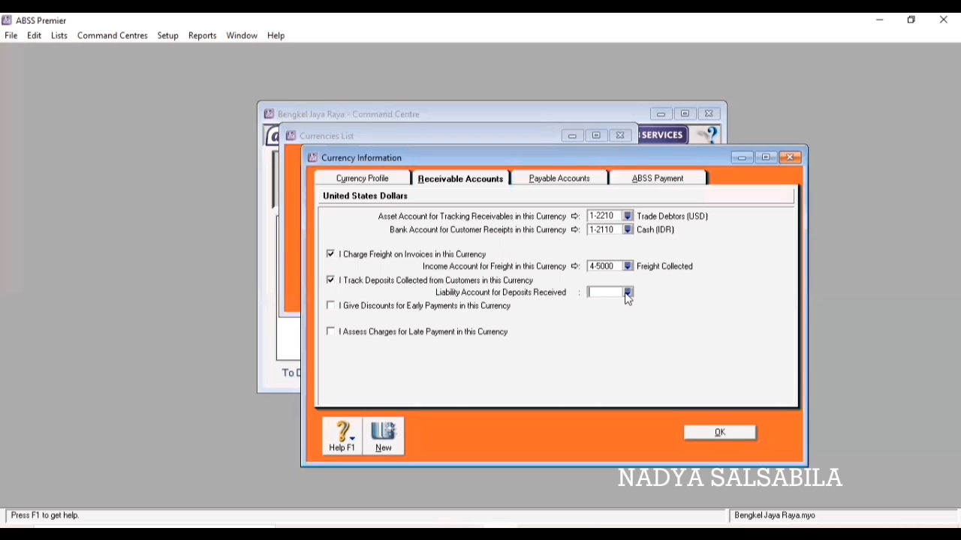
{"action": "left_click", "coordinate": [627, 294]}
{"action": "scroll", "coordinate": [423, 287], "scroll_direction": "down", "scroll_amount": 3}
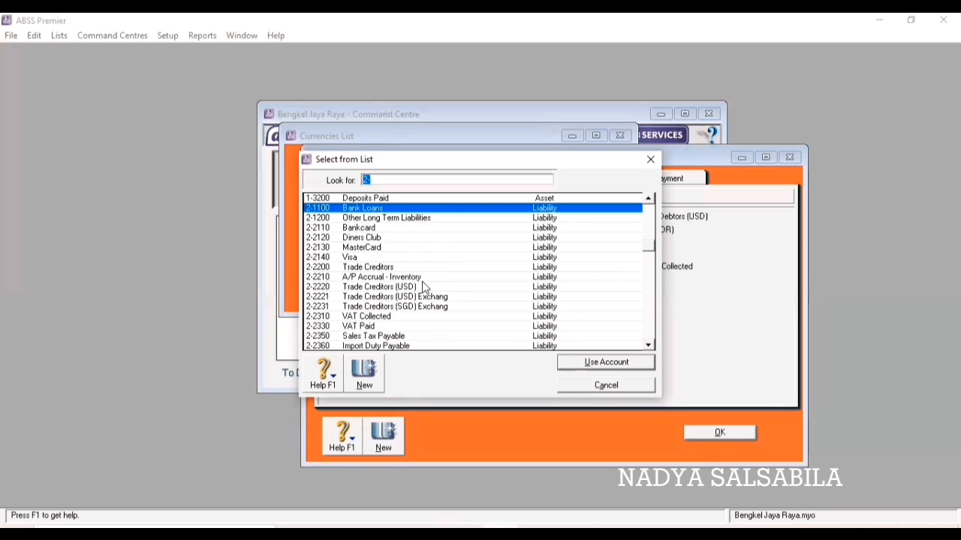
{"action": "left_click", "coordinate": [420, 317]}
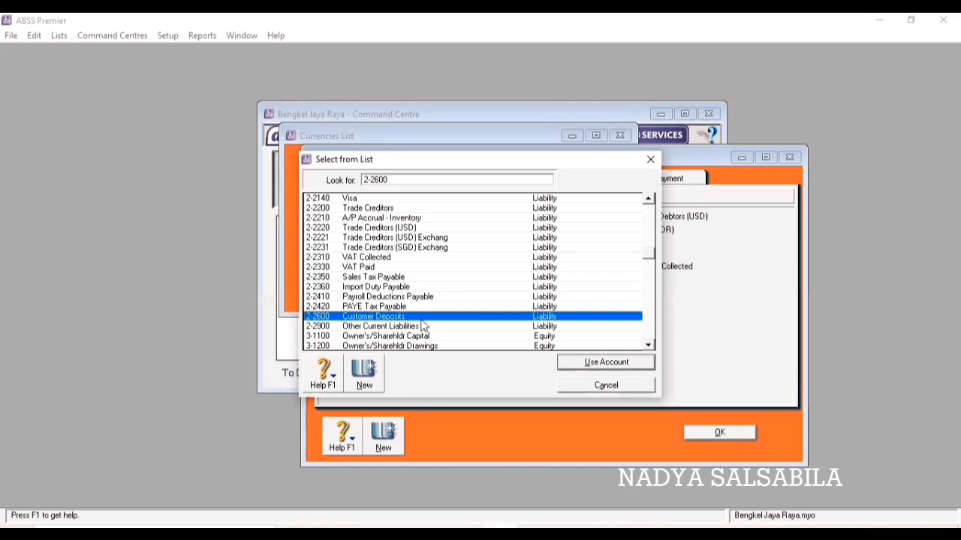
{"action": "left_click", "coordinate": [572, 366]}
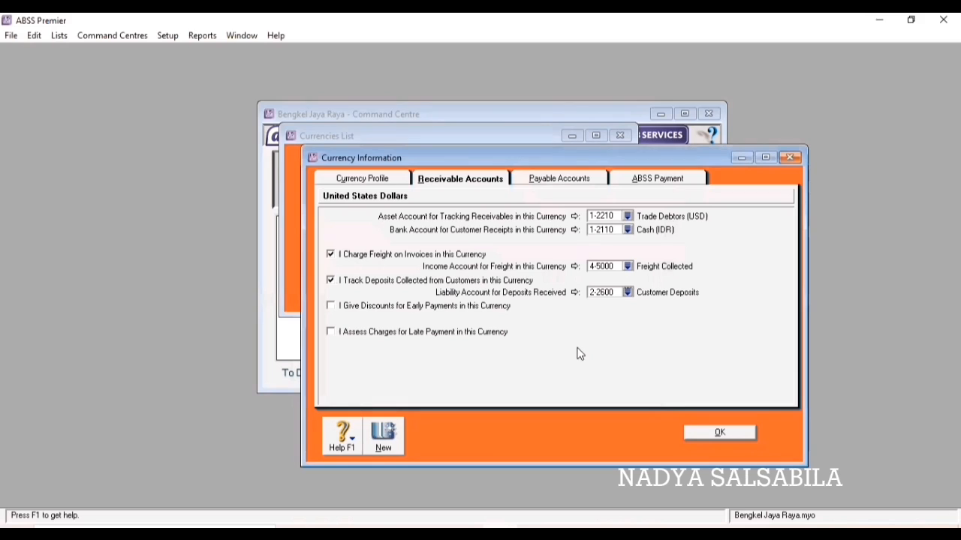
Link USD early-payment discounts to 5-3000 and late charges to 4-6000, then show payables.
{"action": "left_click", "coordinate": [330, 306]}
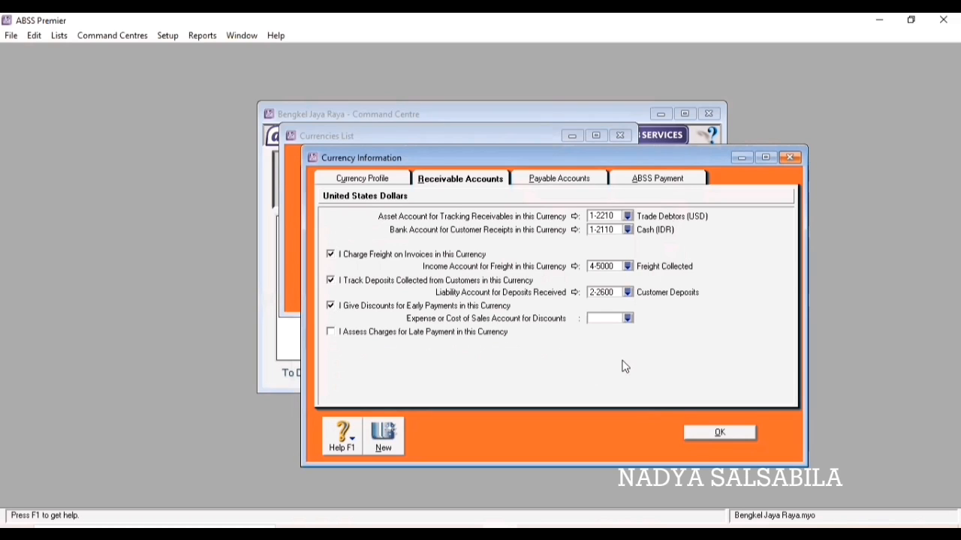
{"action": "left_click", "coordinate": [629, 319]}
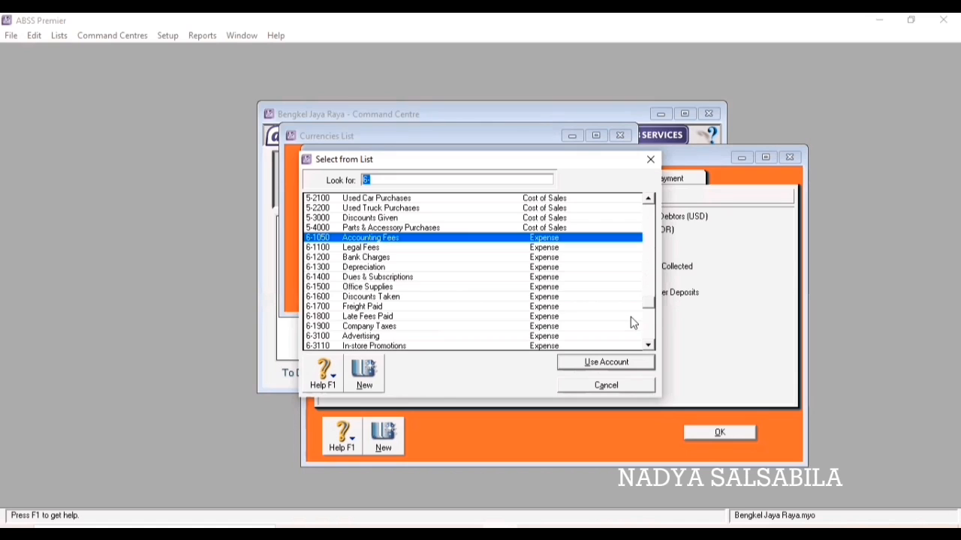
{"action": "left_click", "coordinate": [348, 219]}
{"action": "left_click", "coordinate": [610, 363]}
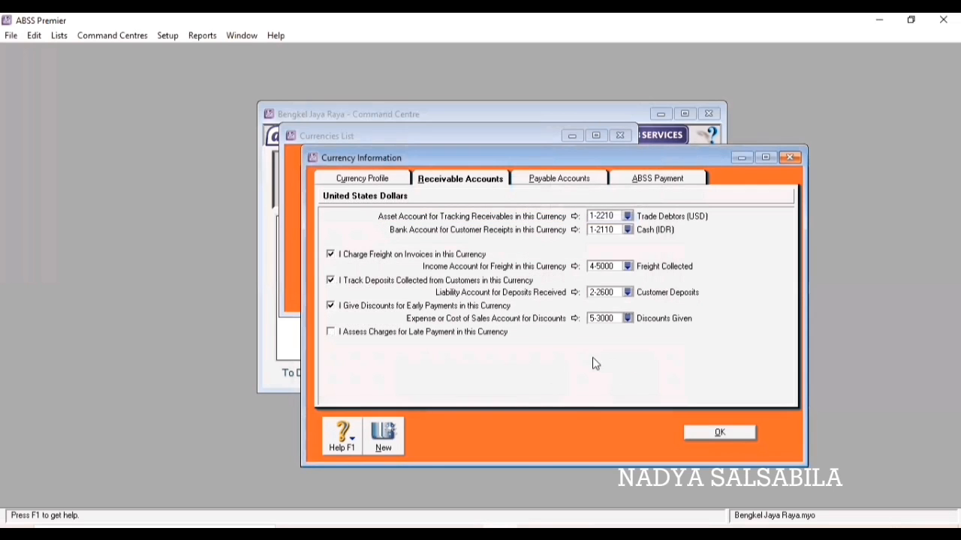
{"action": "left_click", "coordinate": [331, 333]}
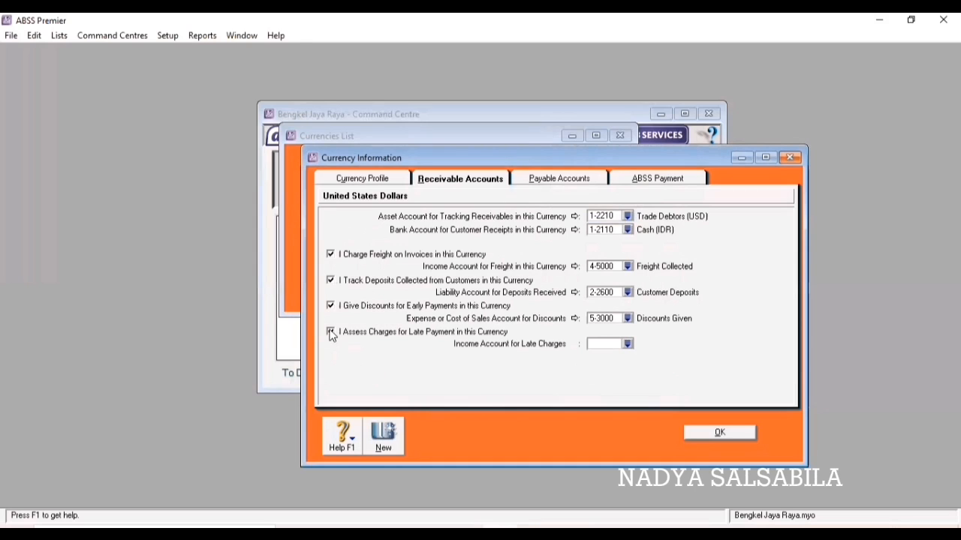
{"action": "left_click", "coordinate": [628, 345]}
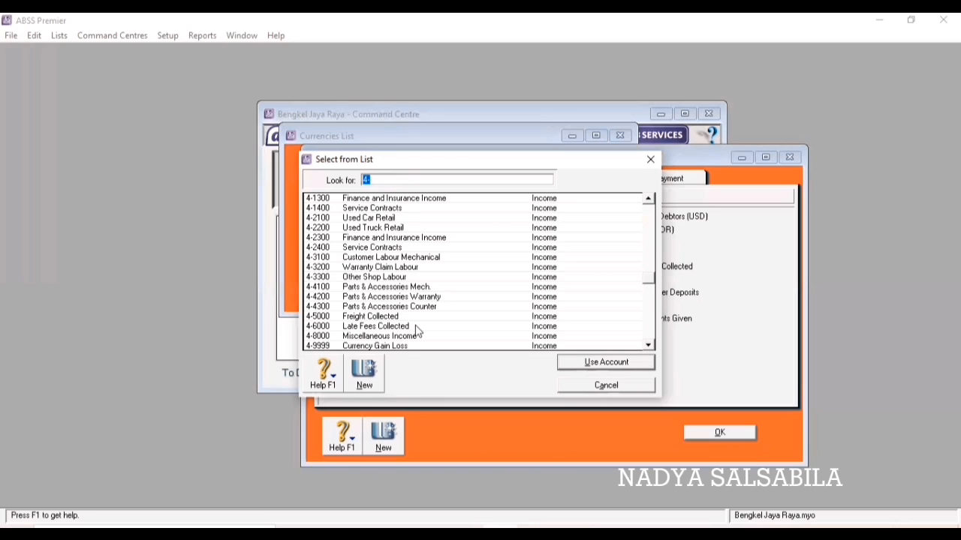
{"action": "left_click", "coordinate": [418, 328]}
{"action": "left_click", "coordinate": [590, 363]}
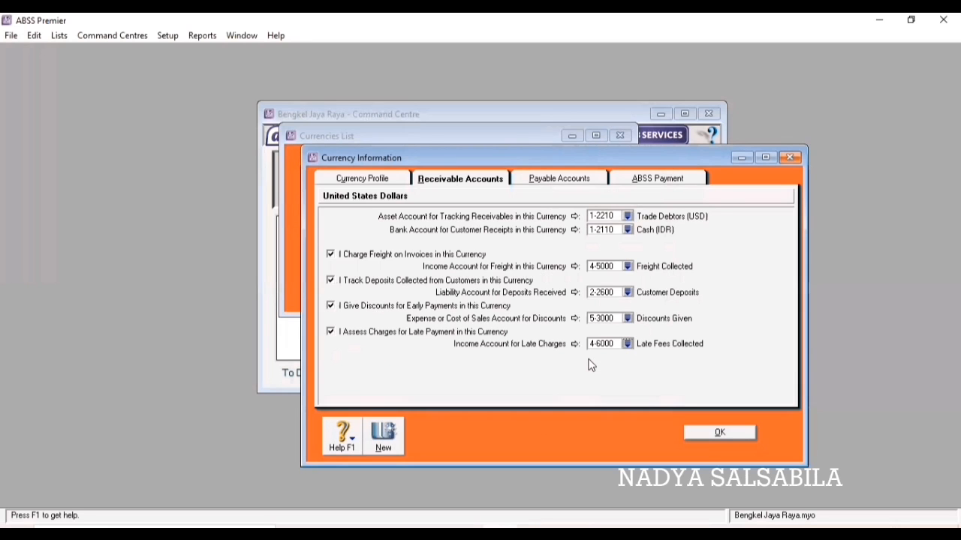
{"action": "left_click", "coordinate": [557, 180]}
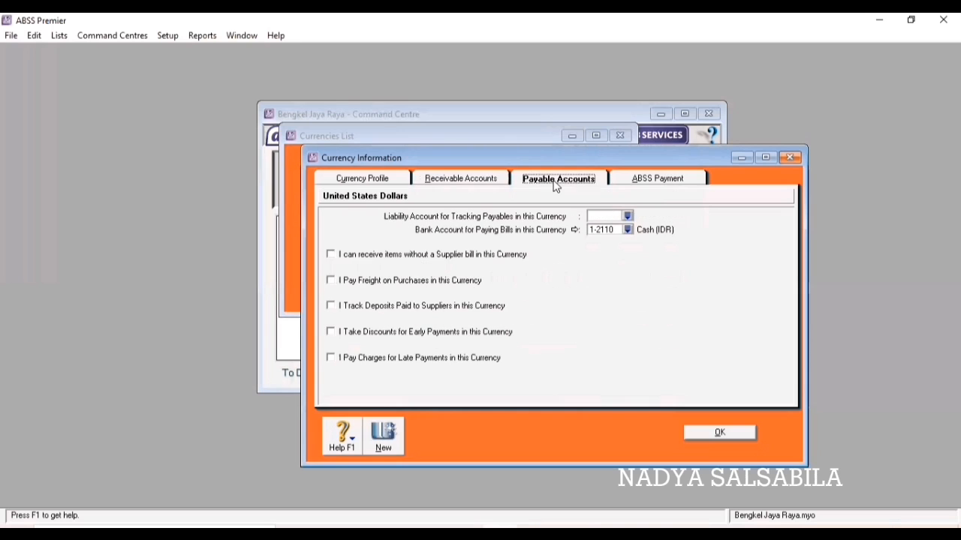
Set USD payables to 2-2220 Trade Creditors (USD) and purchase freight to 6-1700 Freight Paid.
{"action": "left_click", "coordinate": [627, 216]}
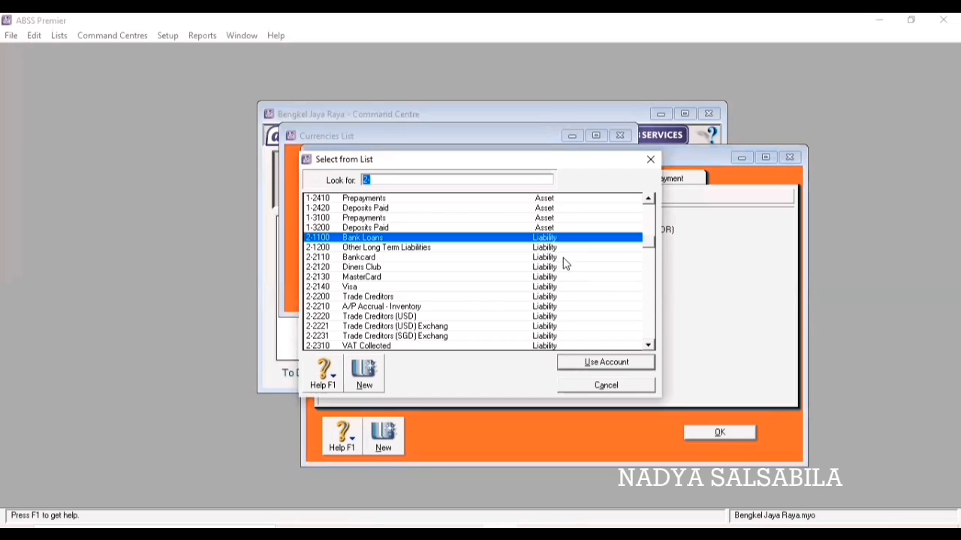
{"action": "left_click", "coordinate": [461, 316]}
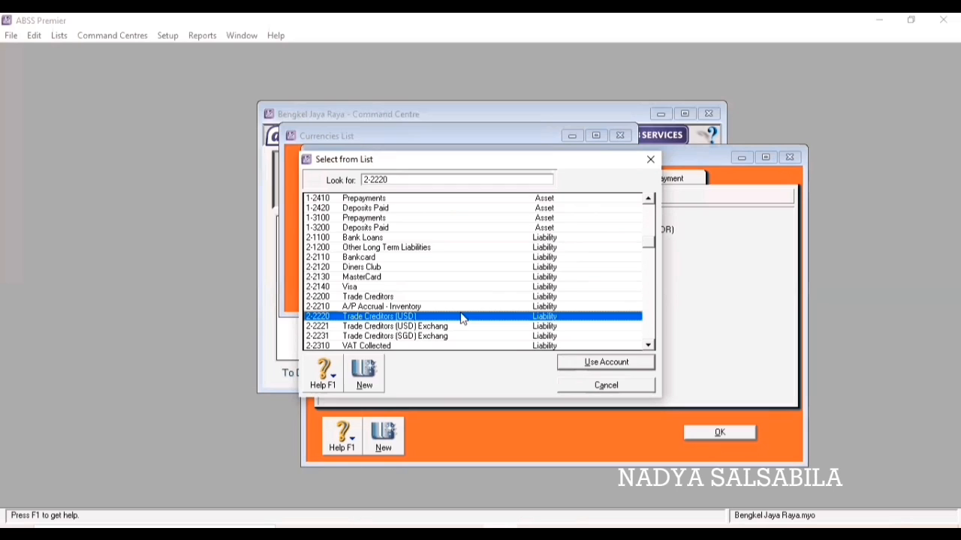
{"action": "left_click", "coordinate": [589, 365]}
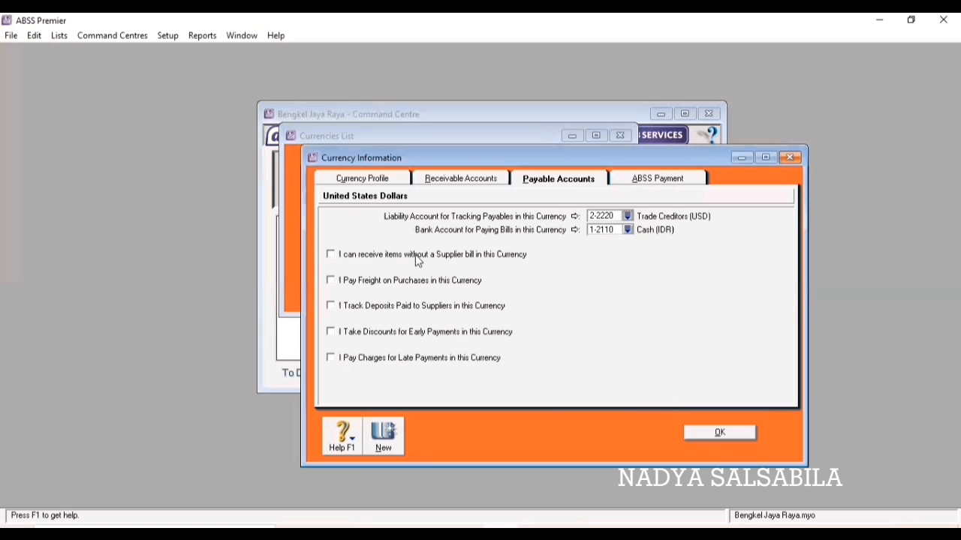
{"action": "left_click", "coordinate": [330, 281]}
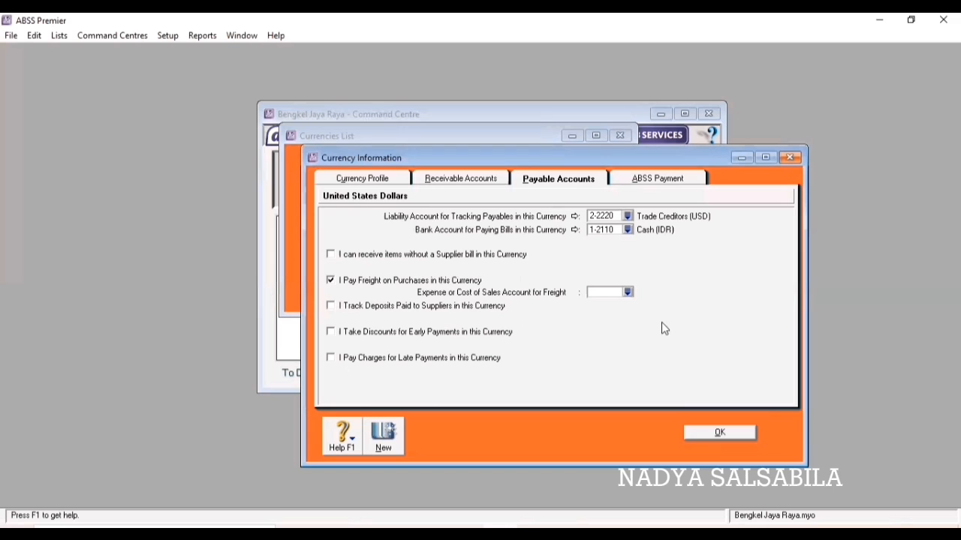
{"action": "left_click", "coordinate": [630, 294]}
{"action": "double_click", "coordinate": [333, 308]}
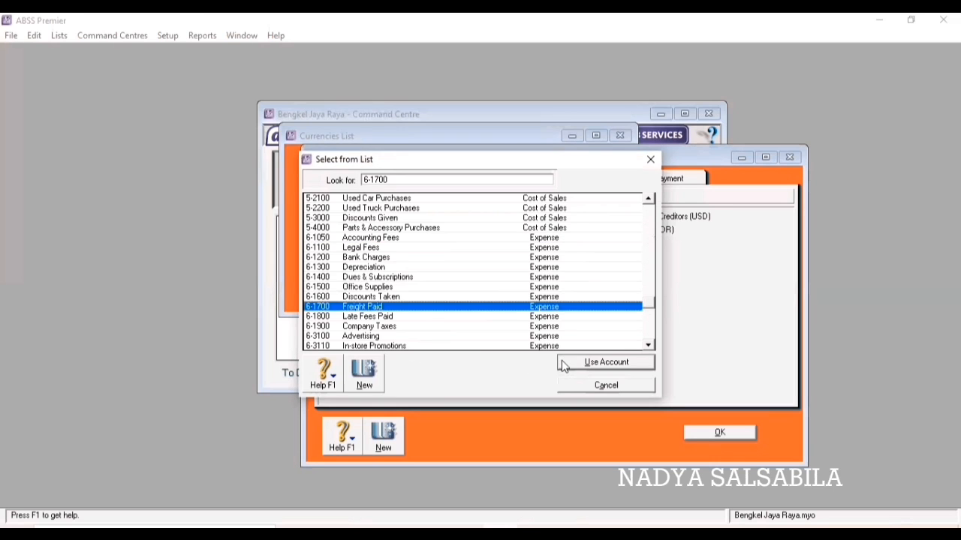
Track USD supplier deposits in 1-2420 Deposits Paid and discounts in 6-1600 Discounts Taken.
{"action": "left_click", "coordinate": [330, 306]}
{"action": "left_click", "coordinate": [630, 320]}
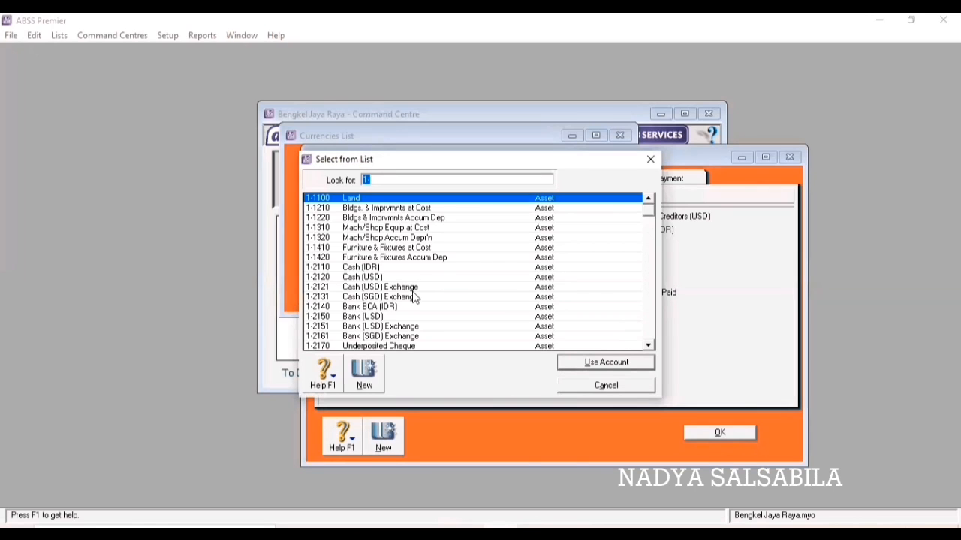
{"action": "scroll", "coordinate": [413, 299], "scroll_direction": "down", "scroll_amount": 4}
{"action": "left_click", "coordinate": [418, 343]}
{"action": "left_click", "coordinate": [573, 362]}
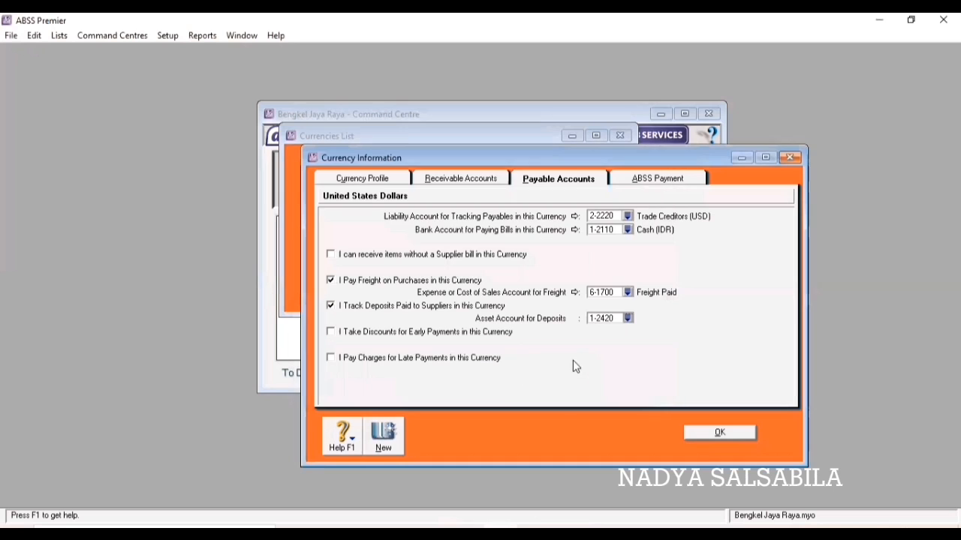
{"action": "left_click", "coordinate": [330, 332]}
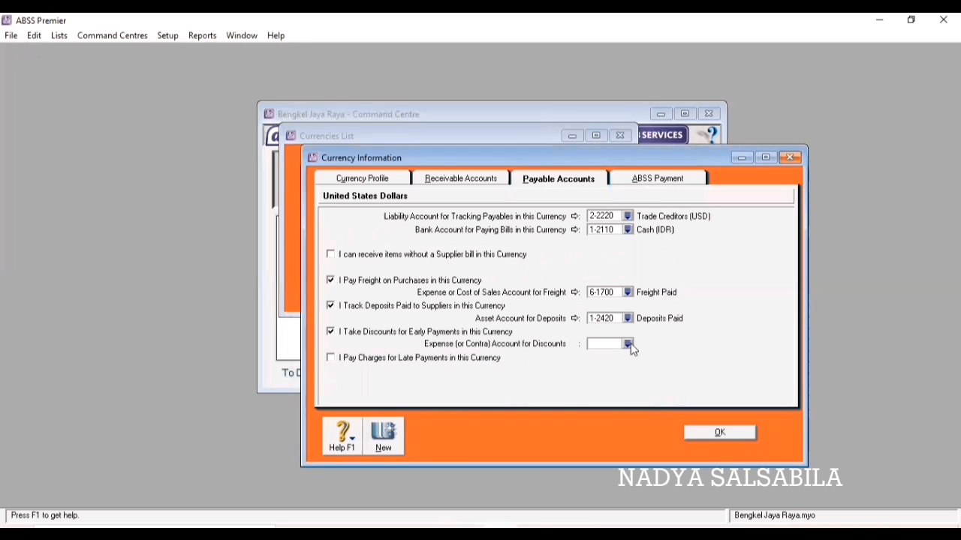
{"action": "key", "text": "Return"}
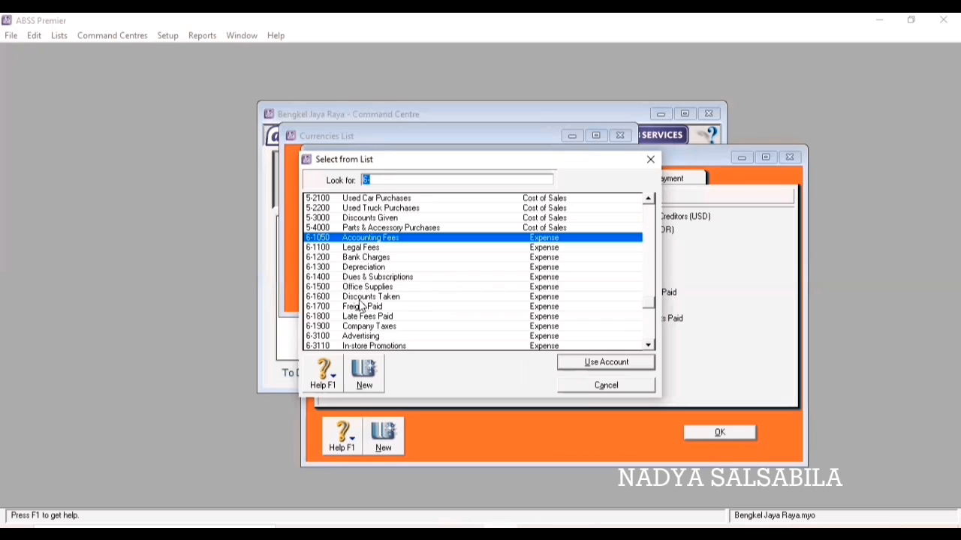
{"action": "left_click", "coordinate": [360, 298]}
{"action": "left_click", "coordinate": [588, 362]}
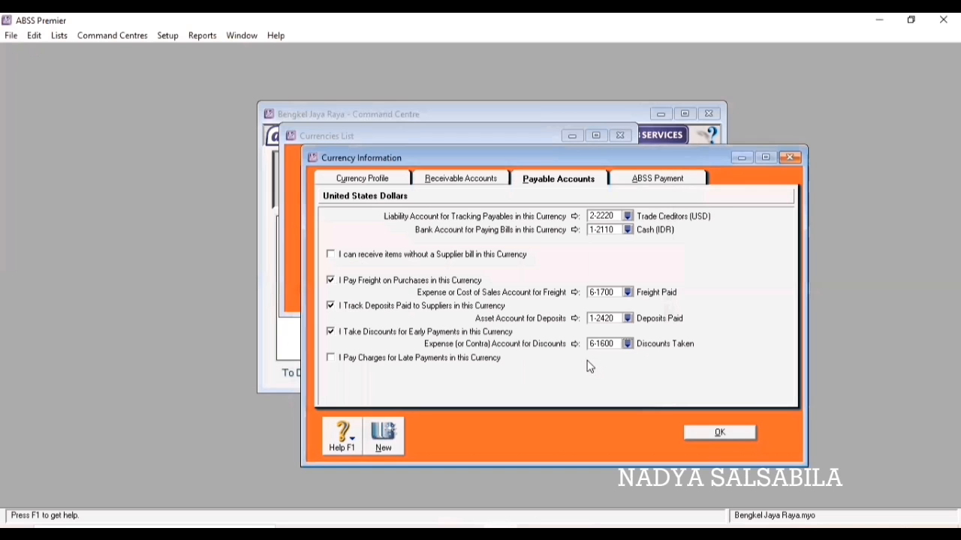
Link USD late charges to 6-1800 Late Fees Paid, save, and close the Currencies list.
{"action": "left_click", "coordinate": [331, 358]}
{"action": "left_click", "coordinate": [331, 360]}
{"action": "left_click", "coordinate": [627, 368]}
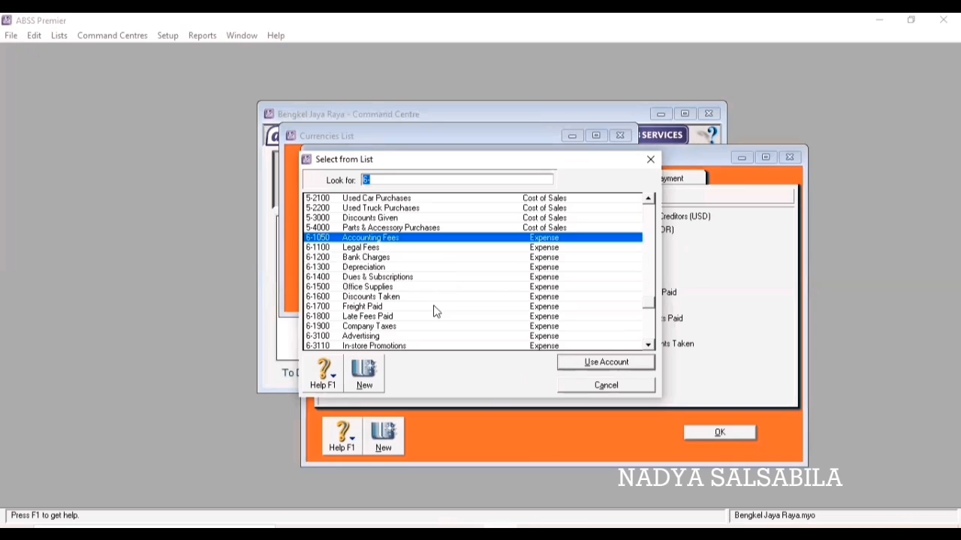
{"action": "left_click", "coordinate": [360, 316]}
{"action": "left_click", "coordinate": [596, 363]}
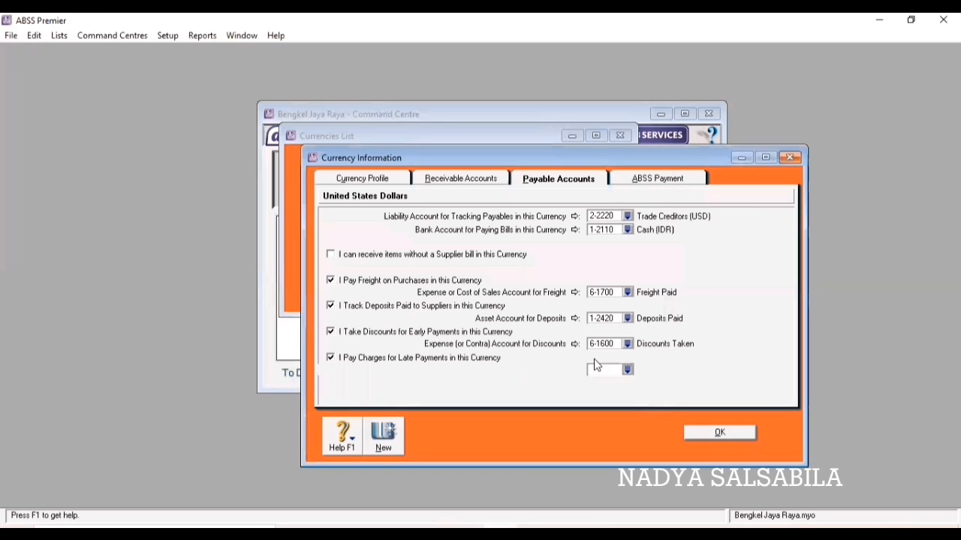
{"action": "left_click", "coordinate": [732, 432]}
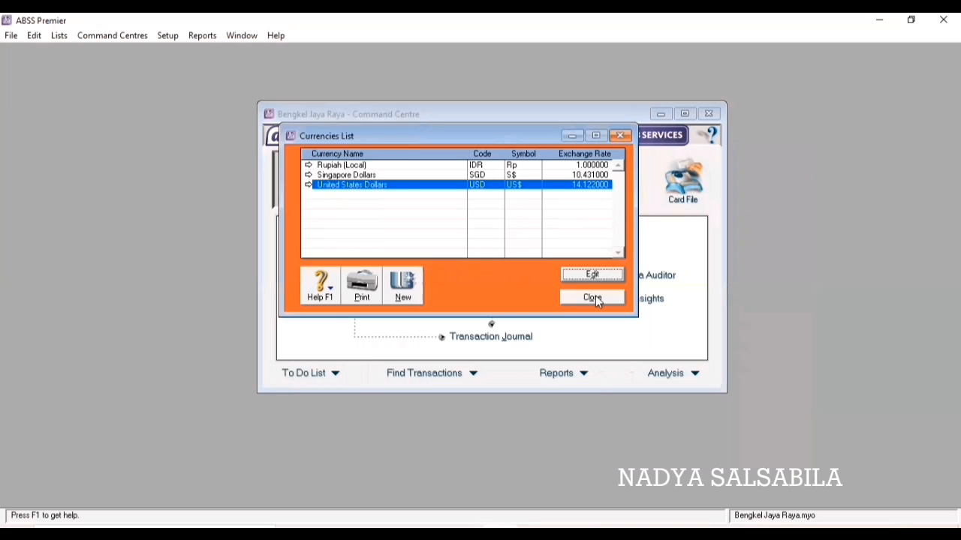
{"action": "left_click", "coordinate": [592, 298]}
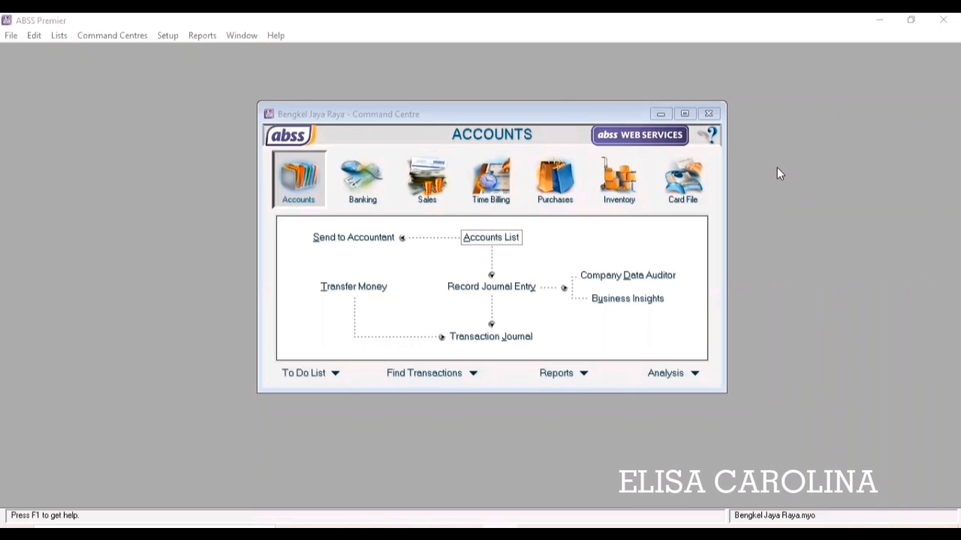
{"action": "left_click", "coordinate": [53, 38]}
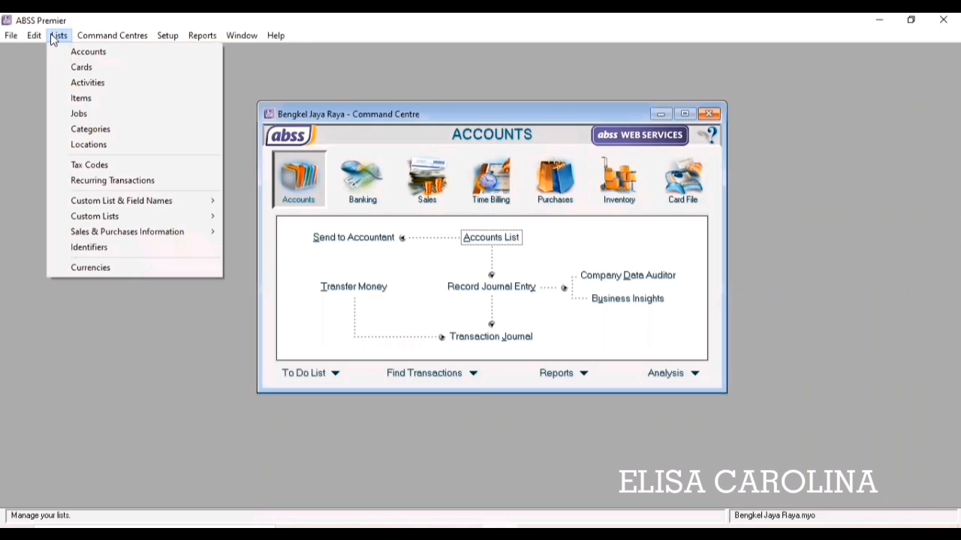
{"action": "left_click", "coordinate": [108, 166]}
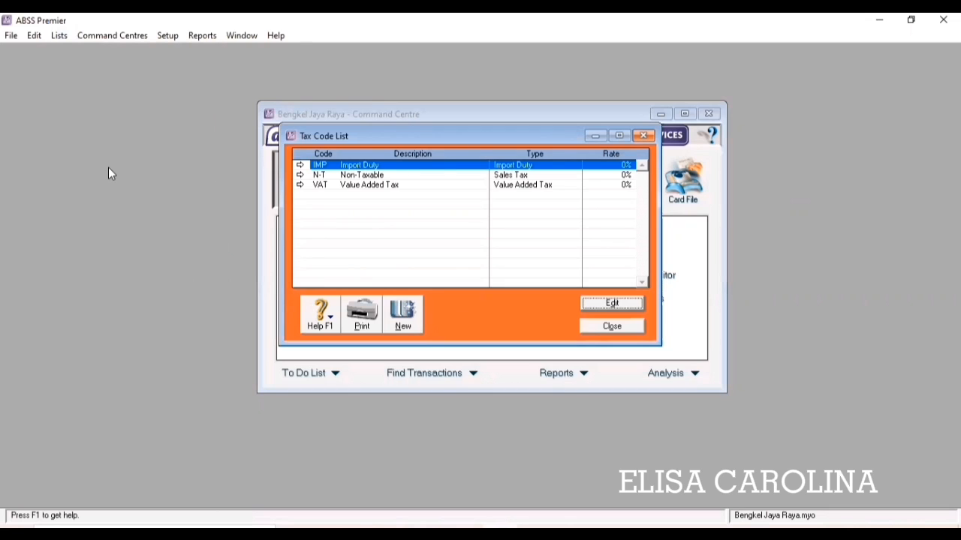
{"action": "left_click", "coordinate": [331, 190]}
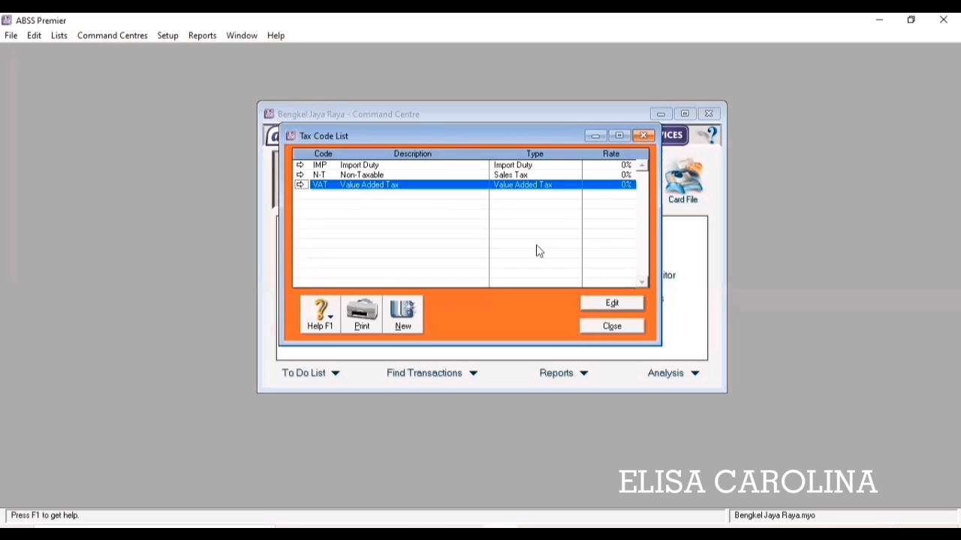
{"action": "left_click", "coordinate": [613, 302]}
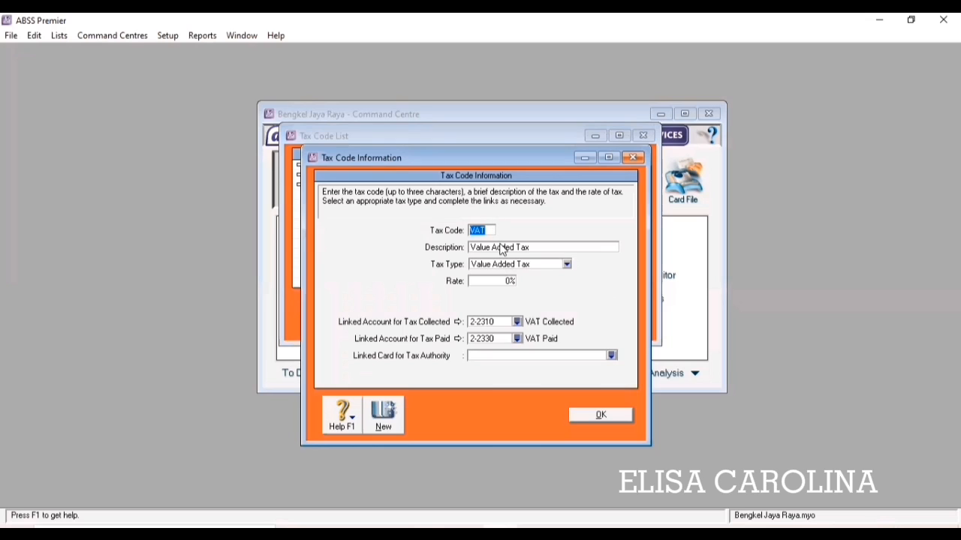
{"action": "type", "text": "PPN"}
{"action": "key", "text": "Tab"}
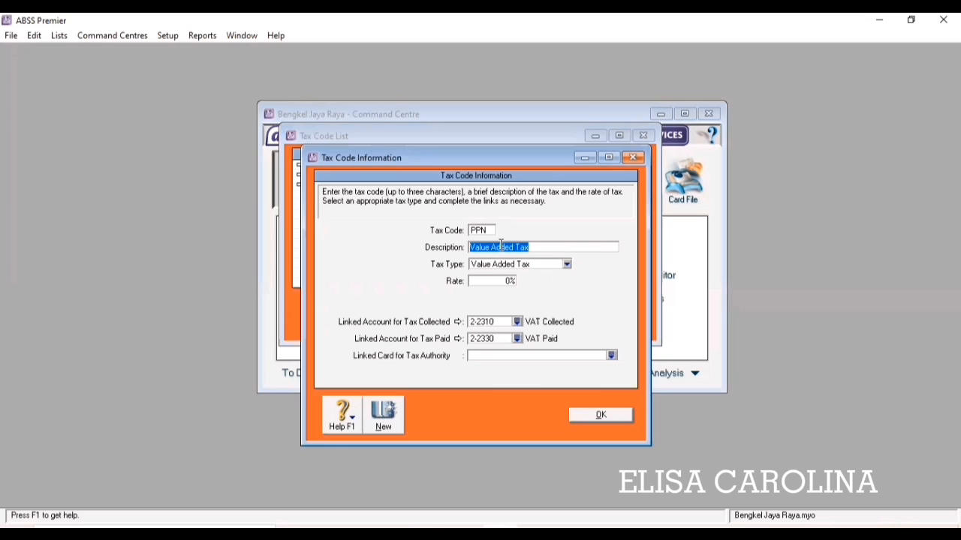
{"action": "type", "text": "Pa"}
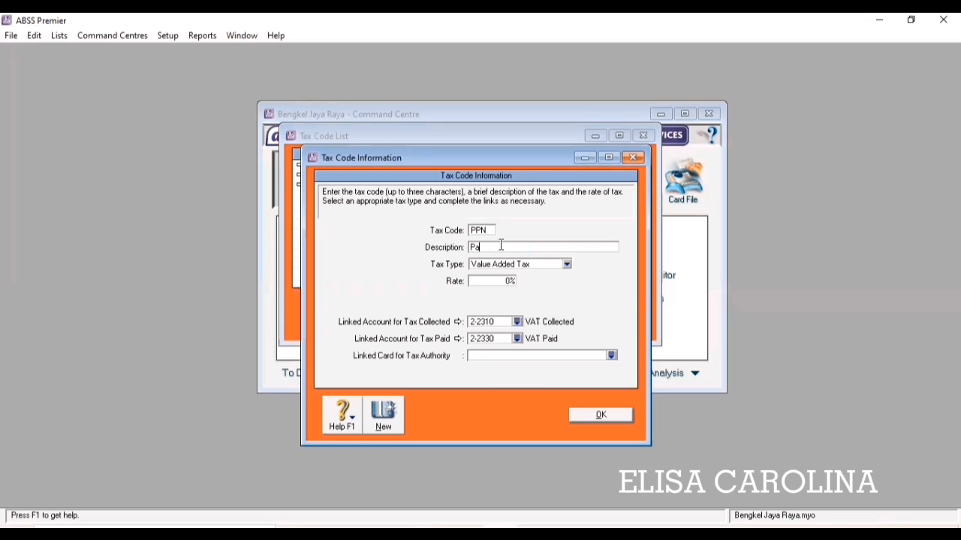
{"action": "type", "text": "jak Pertambahan Nilai"}
{"action": "left_click", "coordinate": [513, 282]}
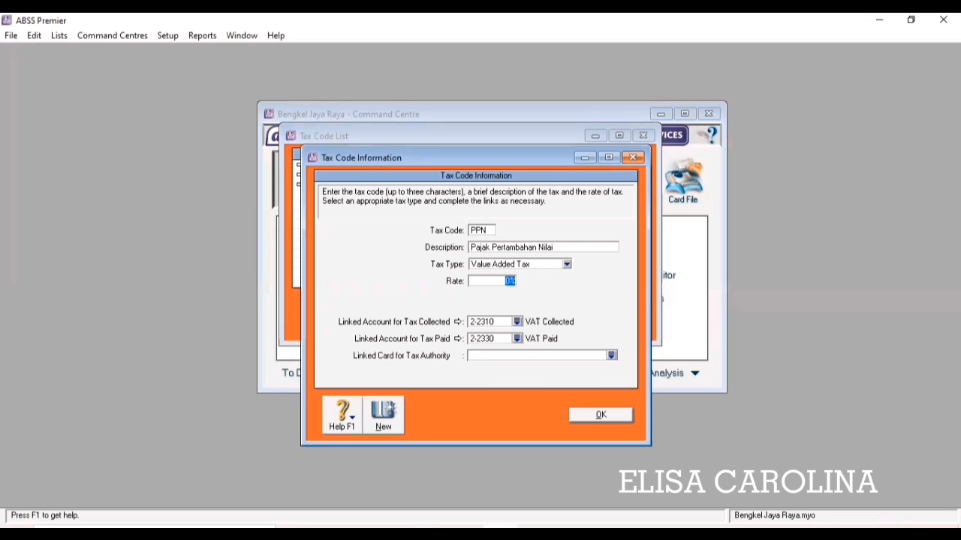
{"action": "type", "text": "10"}
{"action": "left_click", "coordinate": [602, 415]}
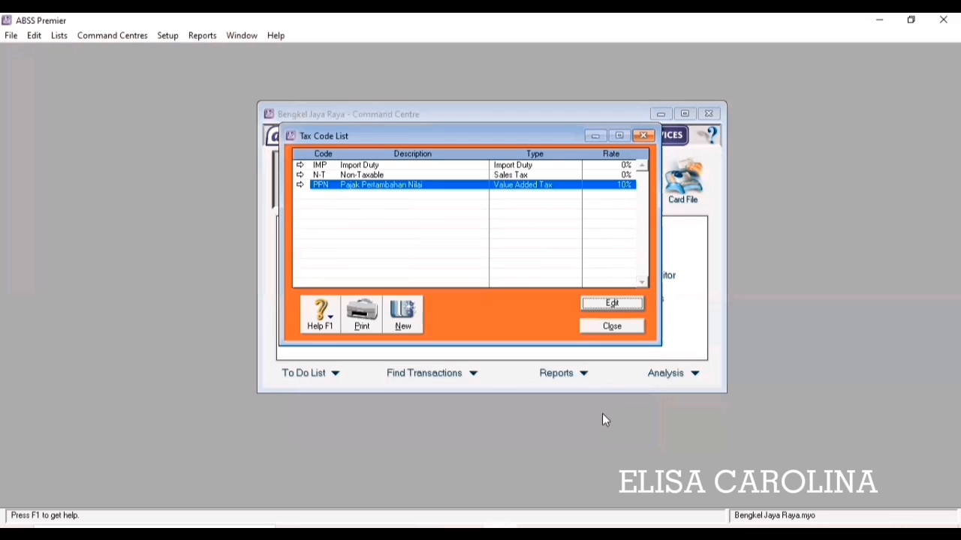
{"action": "left_click", "coordinate": [608, 325]}
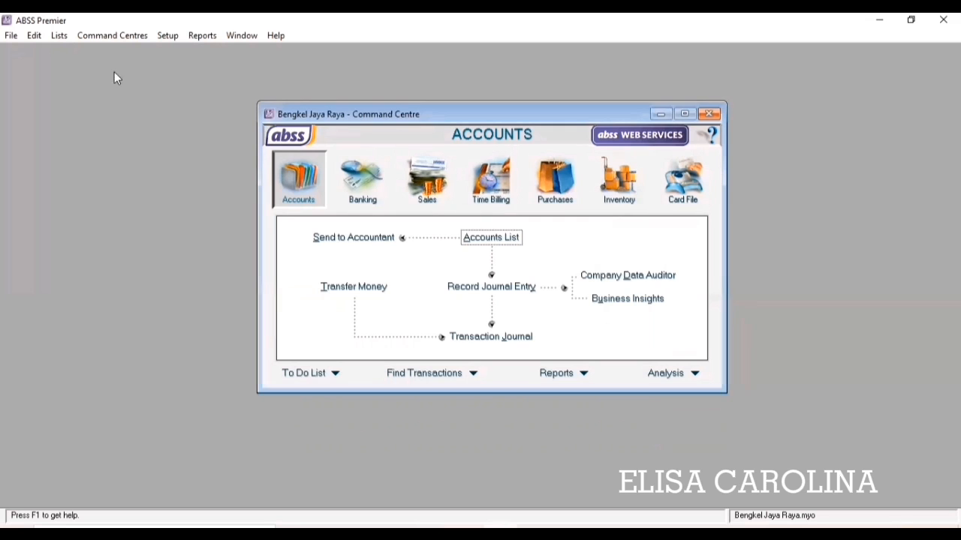
{"action": "left_click", "coordinate": [60, 36]}
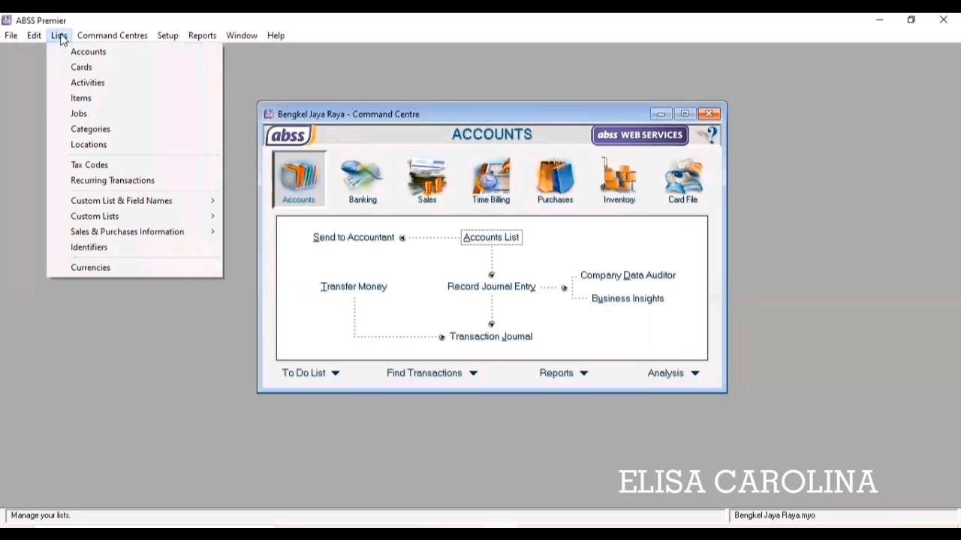
Create job number P named Produk in the Jobs list.
{"action": "left_click", "coordinate": [94, 113]}
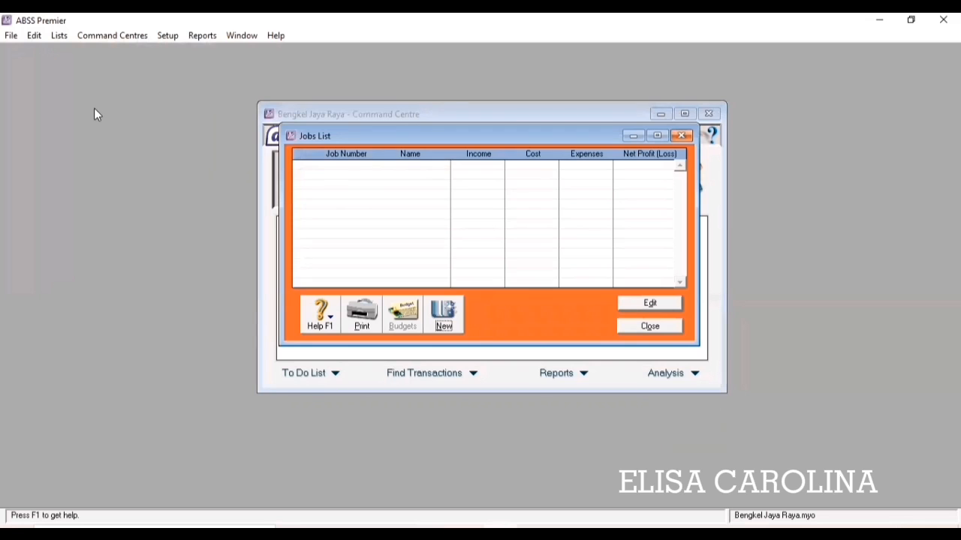
{"action": "left_click", "coordinate": [444, 316]}
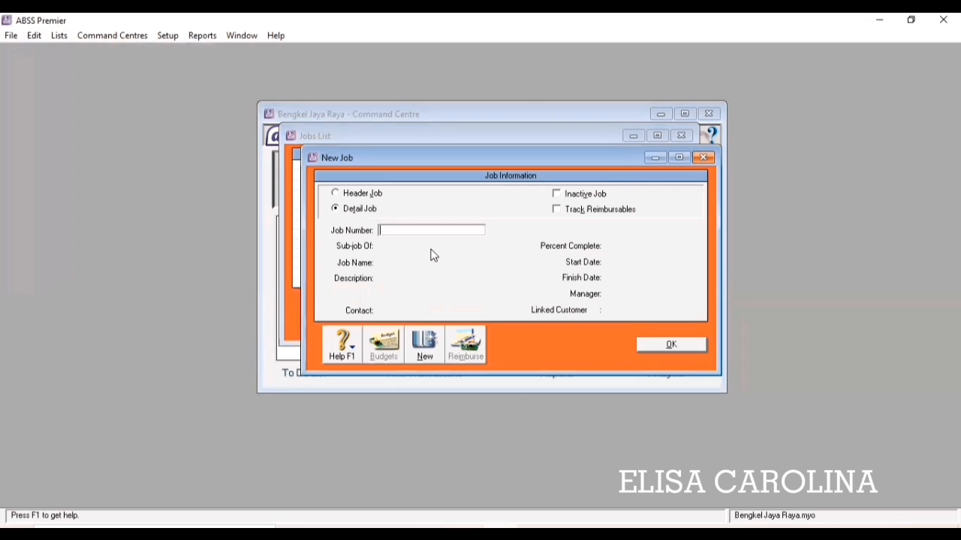
{"action": "type", "text": "P"}
{"action": "key", "text": "Tab"}
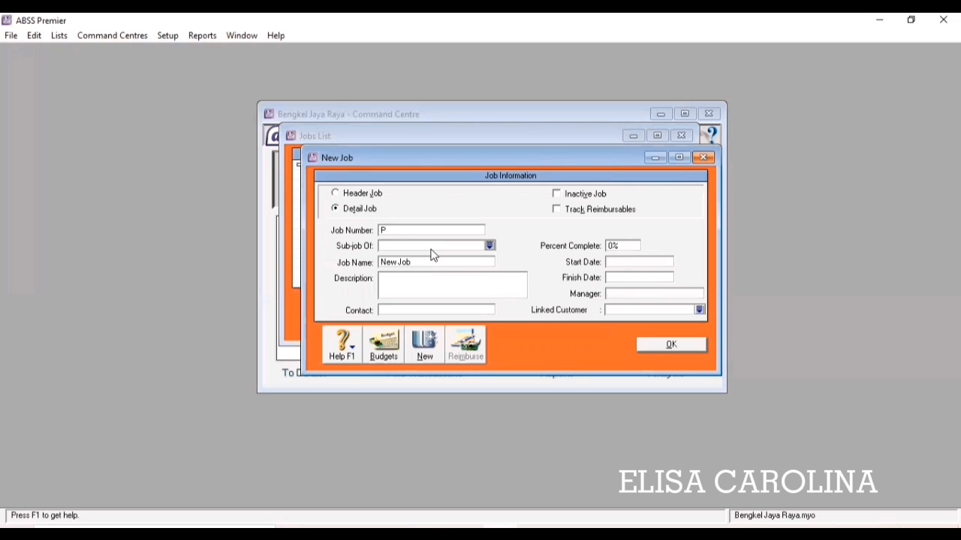
{"action": "key", "text": "Tab"}
{"action": "type", "text": "Produk"}
{"action": "left_click", "coordinate": [672, 346]}
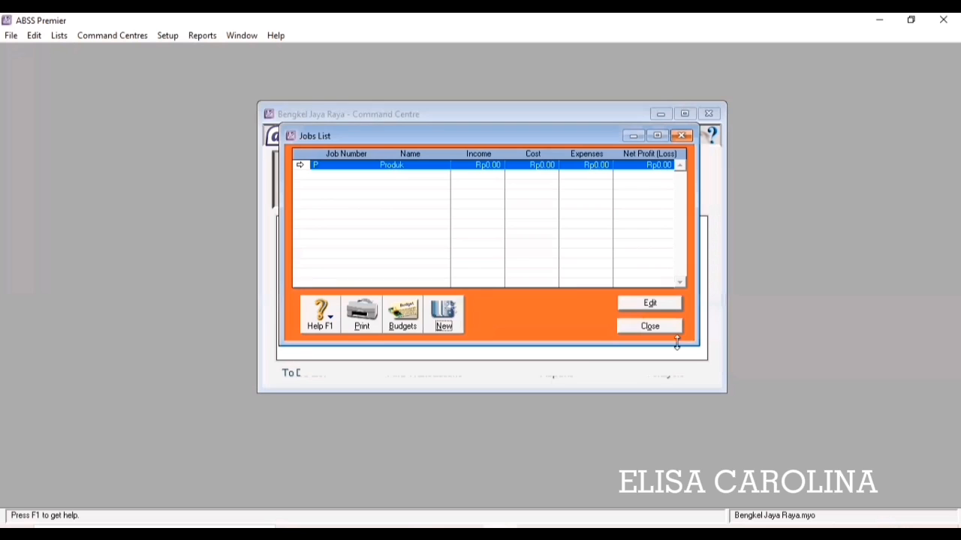
Create job number J named Jasa and close the Jobs list.
{"action": "left_click", "coordinate": [450, 311]}
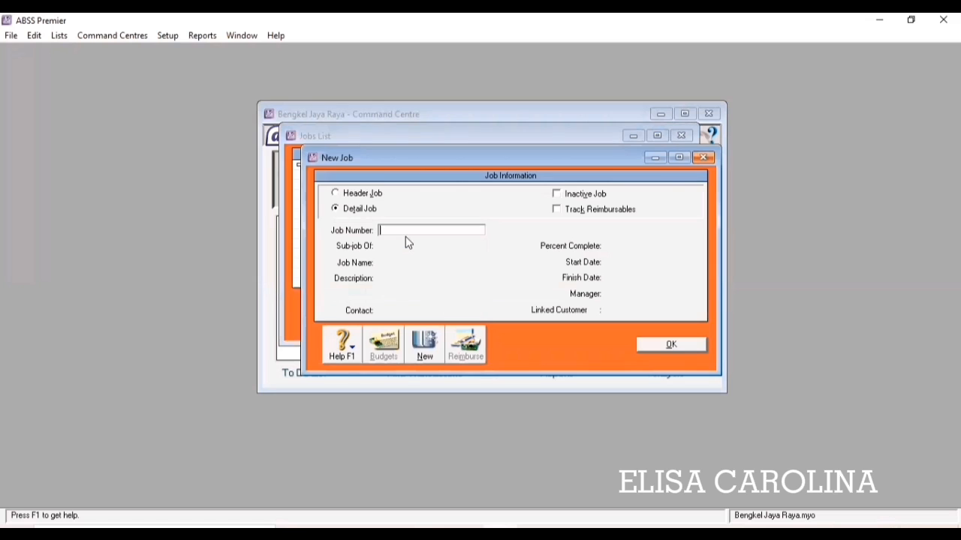
{"action": "type", "text": "J"}
{"action": "key", "text": "Tab"}
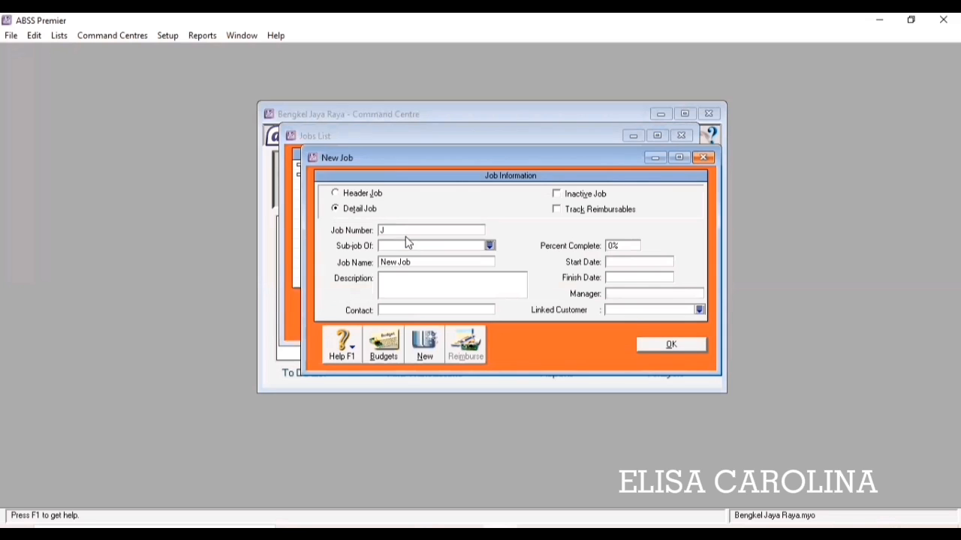
{"action": "key", "text": "Tab"}
{"action": "type", "text": "Jasa"}
{"action": "left_click", "coordinate": [652, 346]}
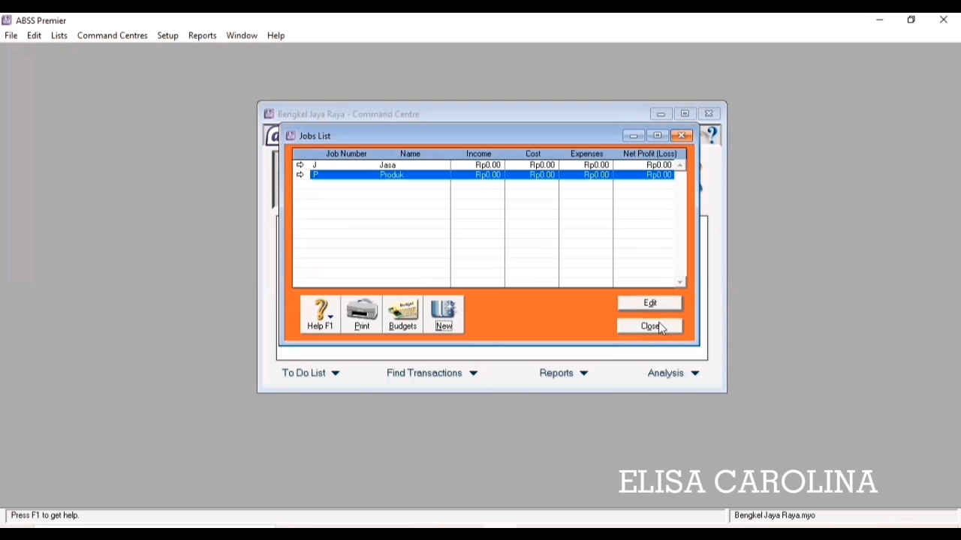
{"action": "left_click", "coordinate": [650, 326]}
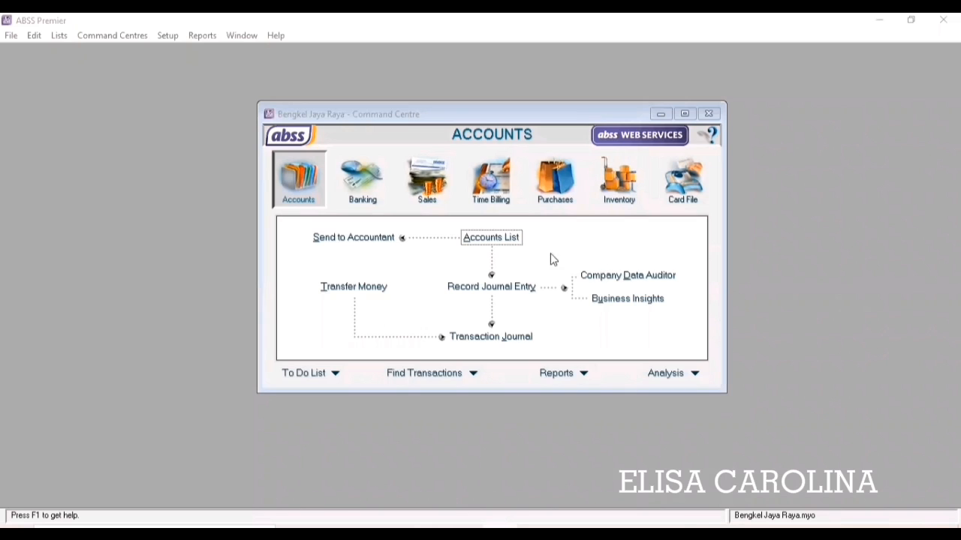
Create a category with ID L named Local from the Categories list.
{"action": "left_click", "coordinate": [527, 279]}
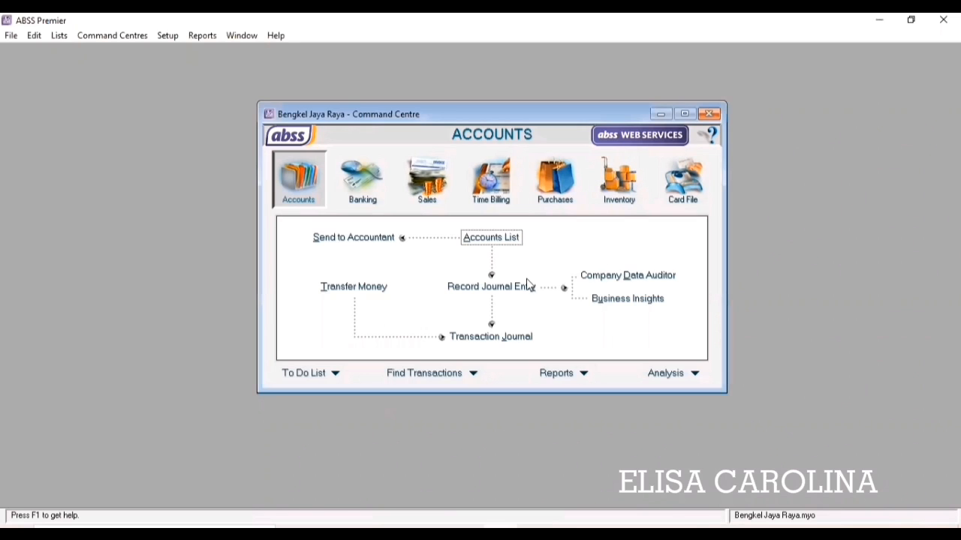
{"action": "left_click", "coordinate": [60, 37]}
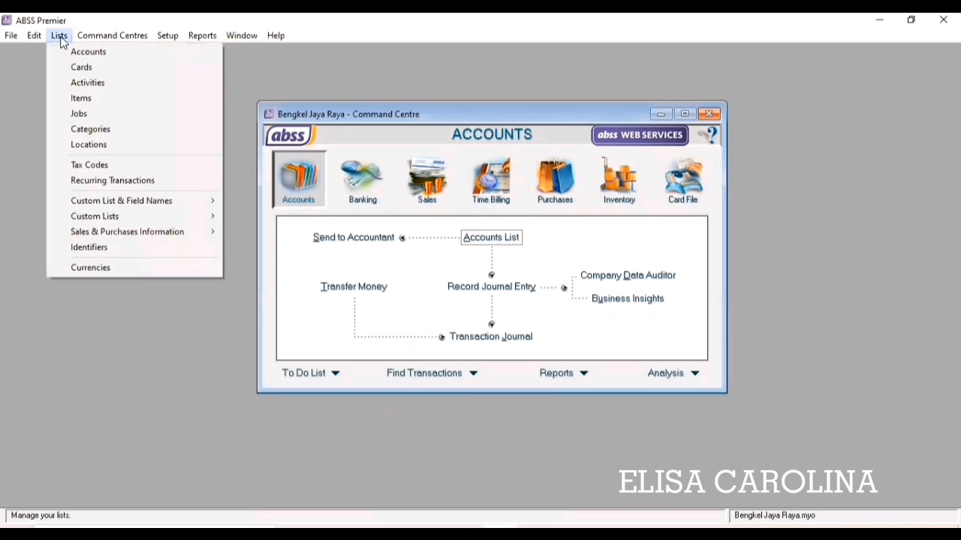
{"action": "left_click", "coordinate": [131, 142]}
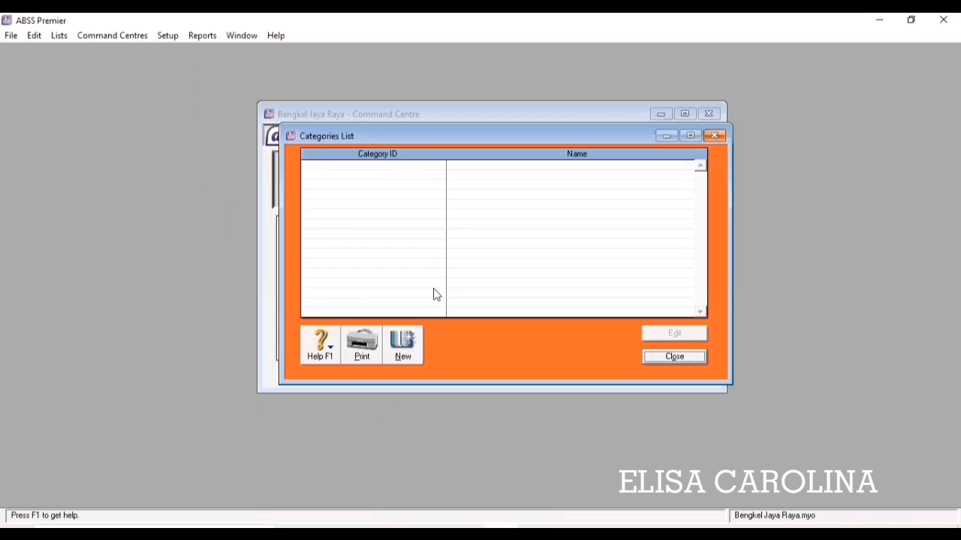
{"action": "left_click", "coordinate": [403, 343]}
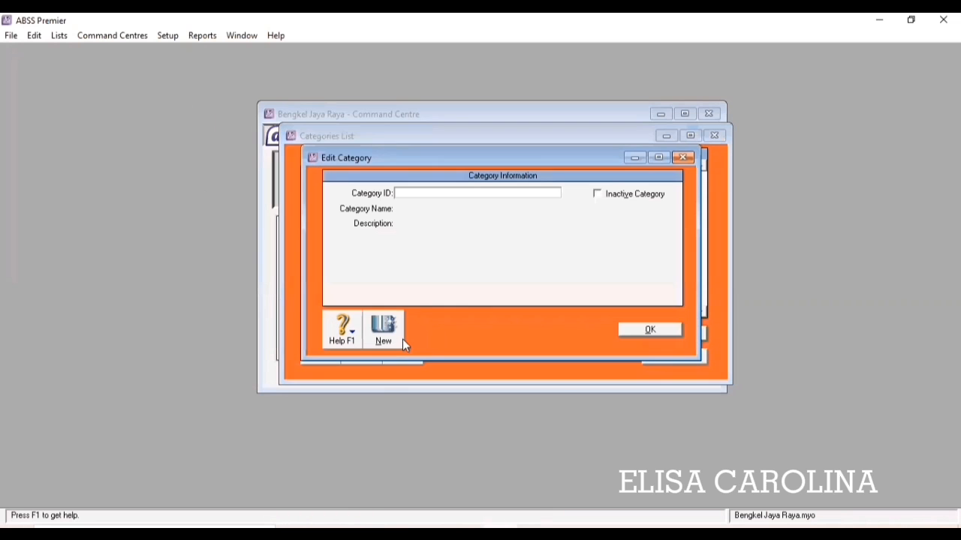
{"action": "left_click", "coordinate": [463, 195]}
{"action": "type", "text": "L"}
{"action": "key", "text": "Tab"}
{"action": "left_click", "coordinate": [476, 210]}
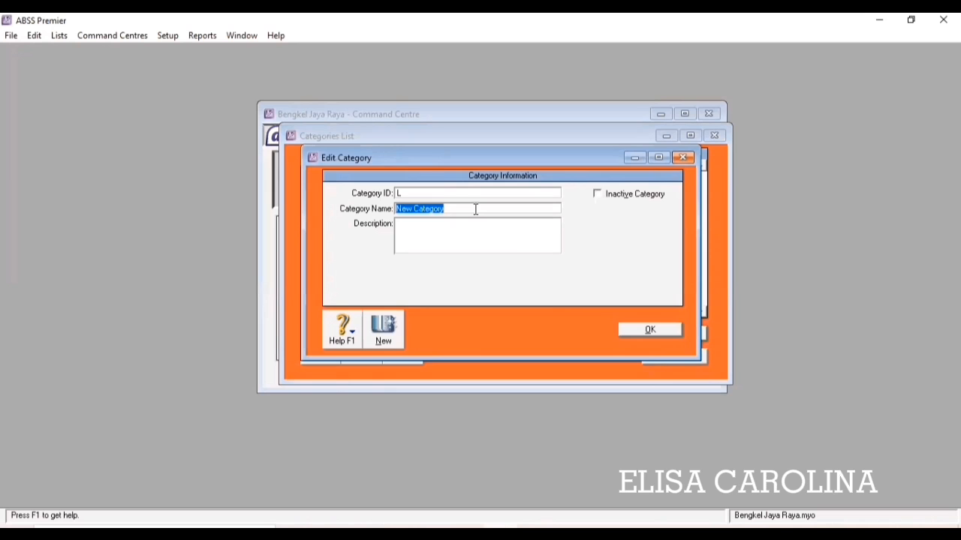
{"action": "type", "text": "Local"}
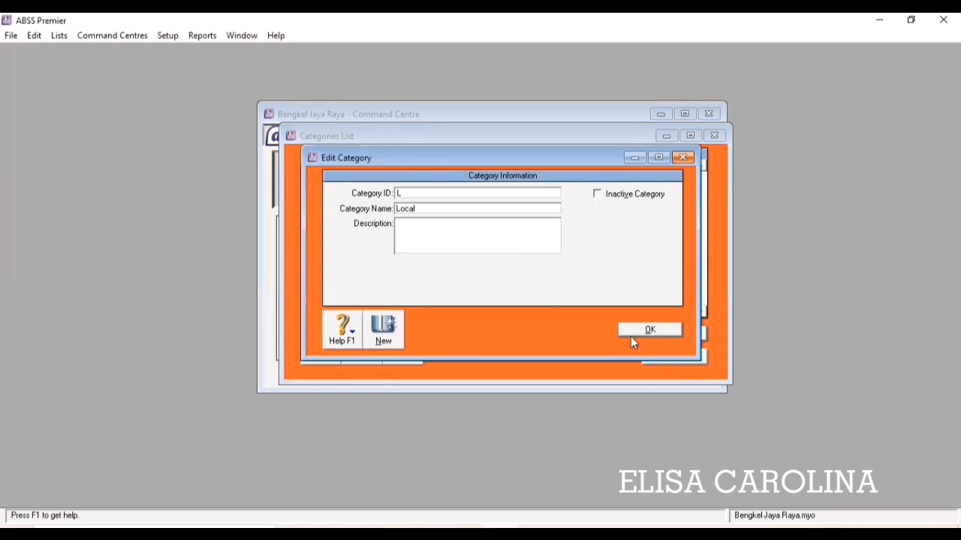
{"action": "left_click", "coordinate": [635, 333]}
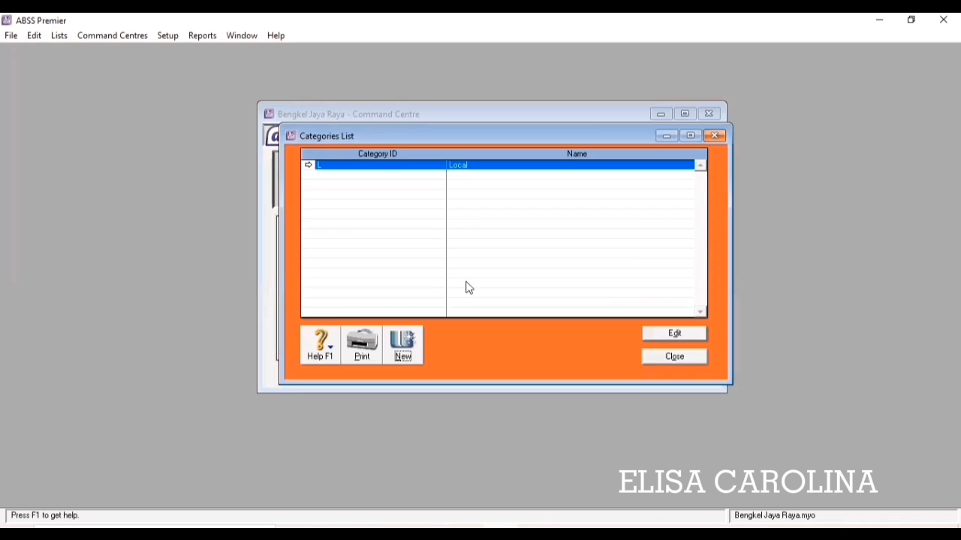
Add a second category with ID 0 named Overseas, then close the list.
{"action": "left_click", "coordinate": [403, 346]}
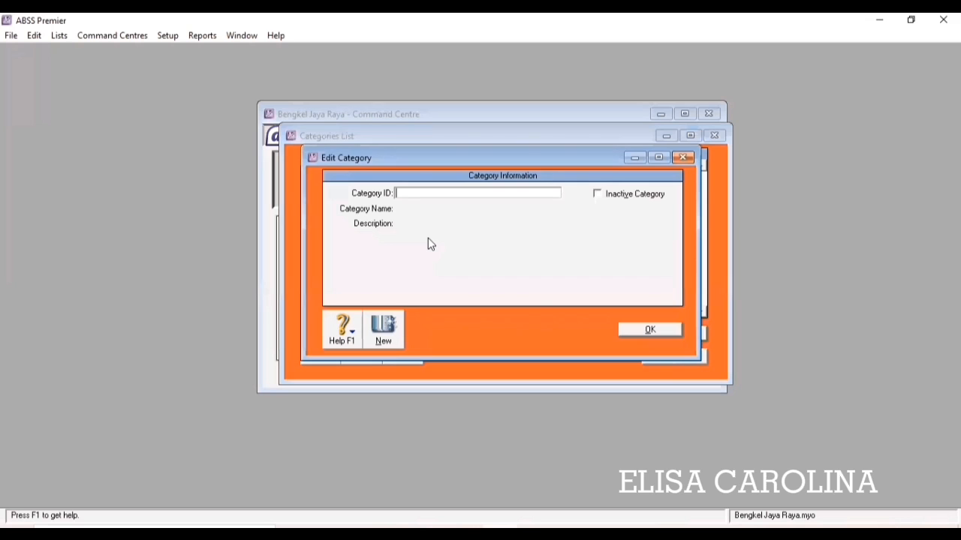
{"action": "type", "text": "0"}
{"action": "key", "text": "Tab"}
{"action": "type", "text": "O"}
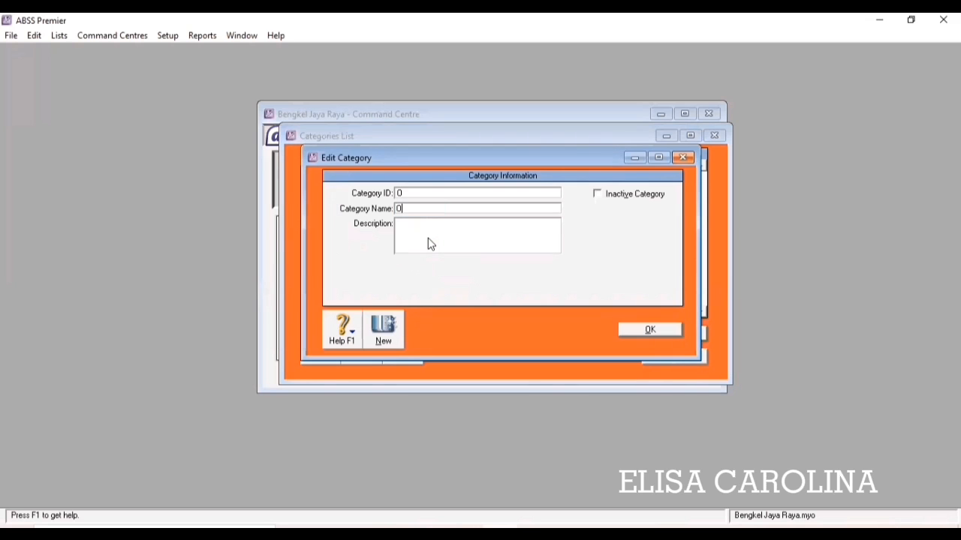
{"action": "type", "text": "verseas"}
{"action": "left_click", "coordinate": [632, 325]}
{"action": "left_click", "coordinate": [674, 357]}
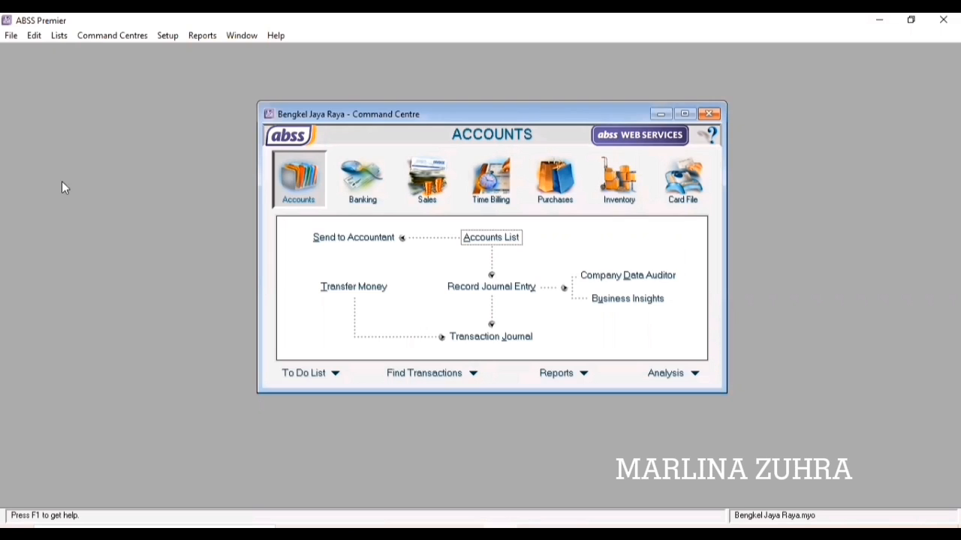
Name price levels A, B and C as IDR, USD and SGD in Custom List & Field Names.
{"action": "left_click", "coordinate": [63, 35]}
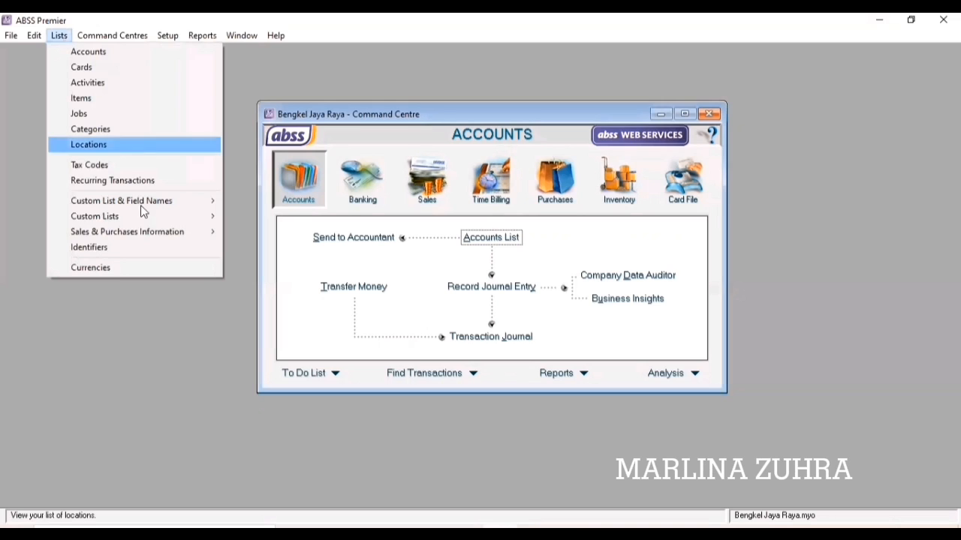
{"action": "mouse_move", "coordinate": [148, 225]}
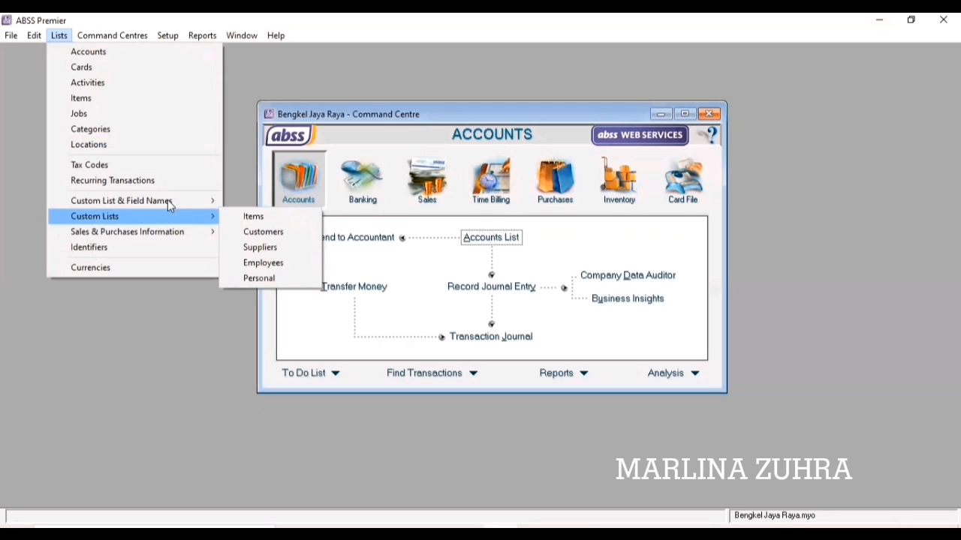
{"action": "mouse_move", "coordinate": [172, 201]}
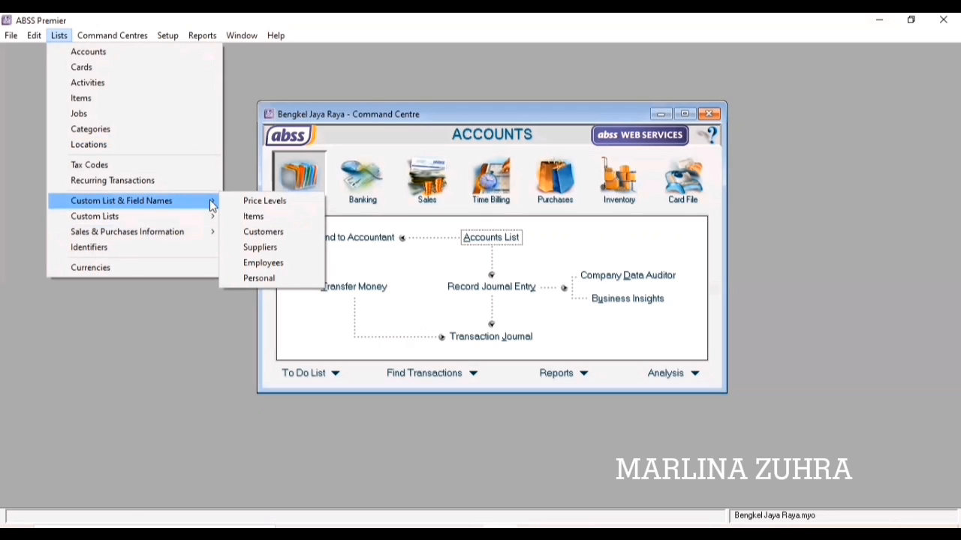
{"action": "left_click", "coordinate": [241, 203]}
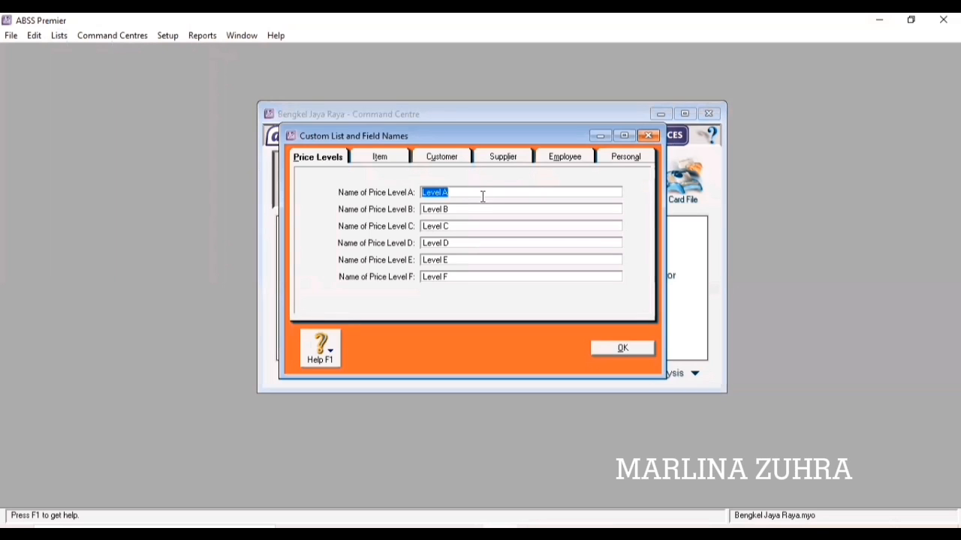
{"action": "type", "text": "IDR"}
{"action": "key", "text": "Tab"}
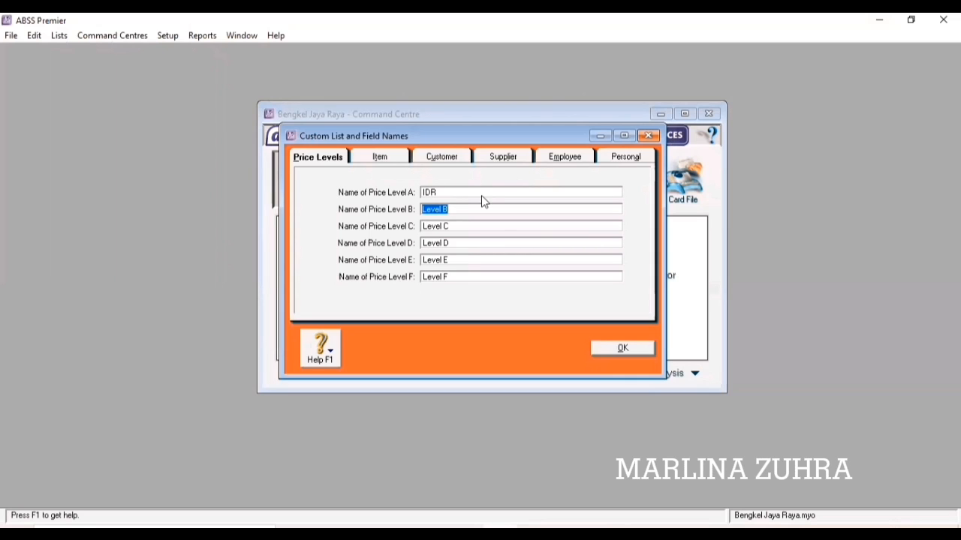
{"action": "type", "text": "USD"}
{"action": "key", "text": "Tab"}
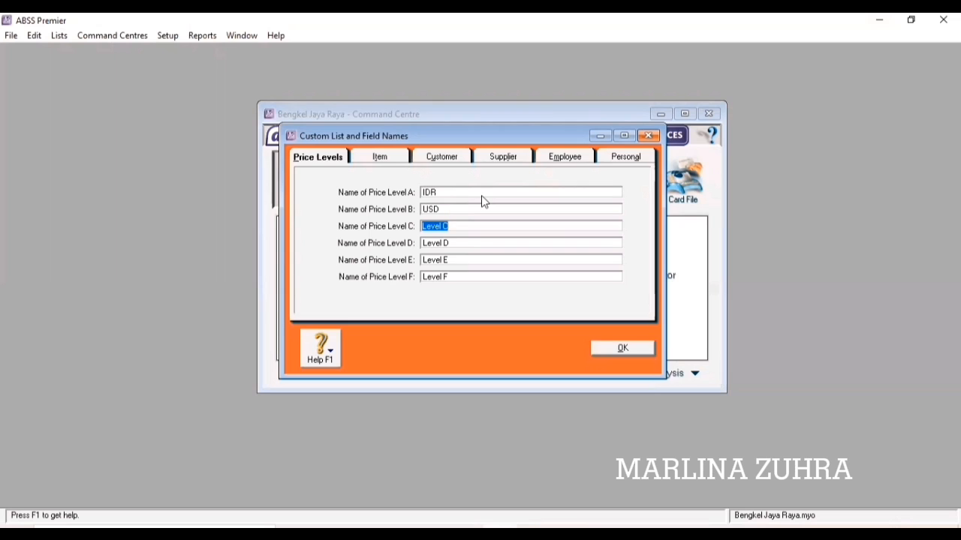
{"action": "type", "text": "SGD"}
{"action": "left_click", "coordinate": [611, 349]}
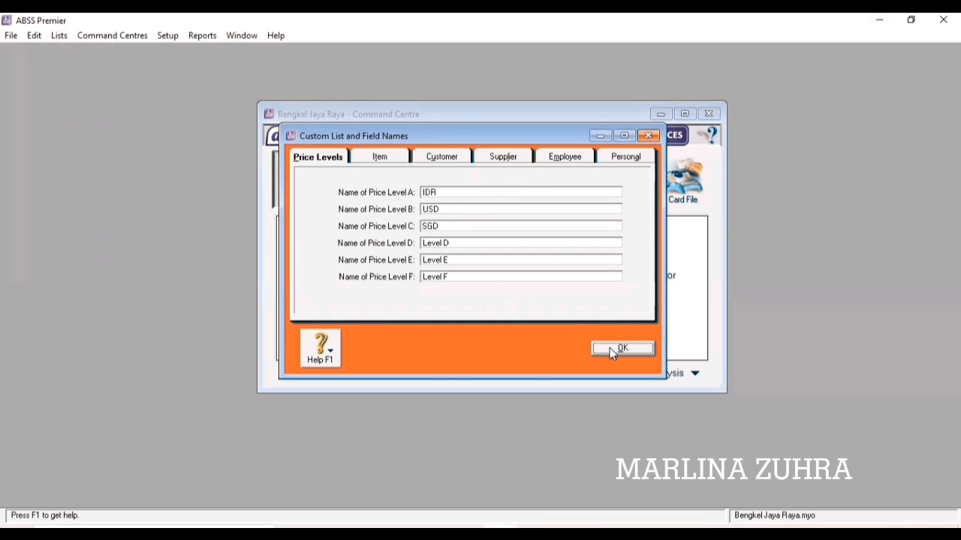
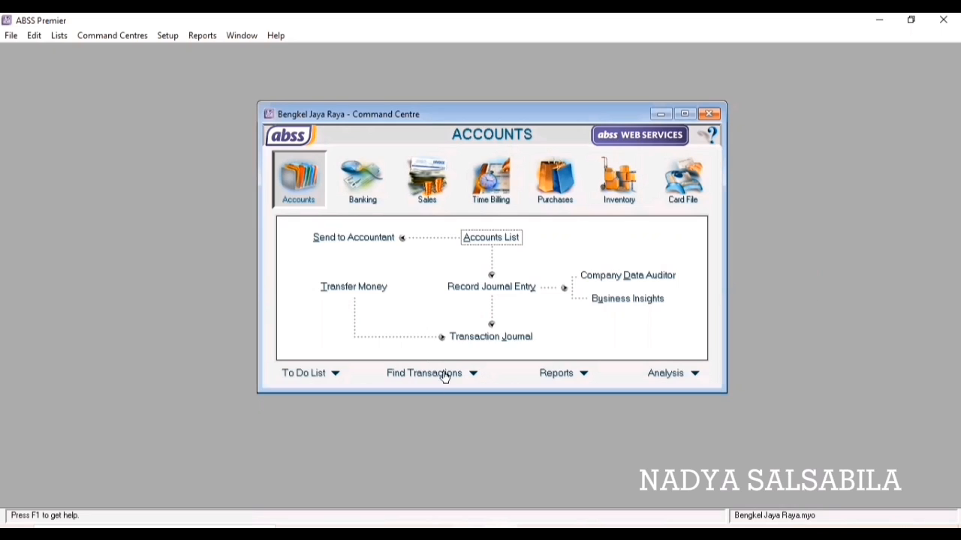
{"action": "left_click", "coordinate": [687, 184]}
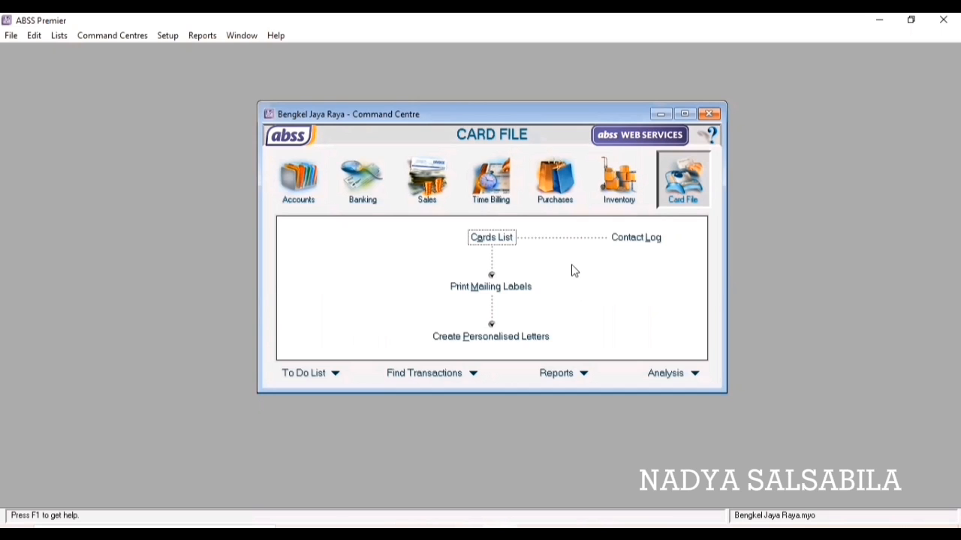
{"action": "left_click", "coordinate": [494, 240]}
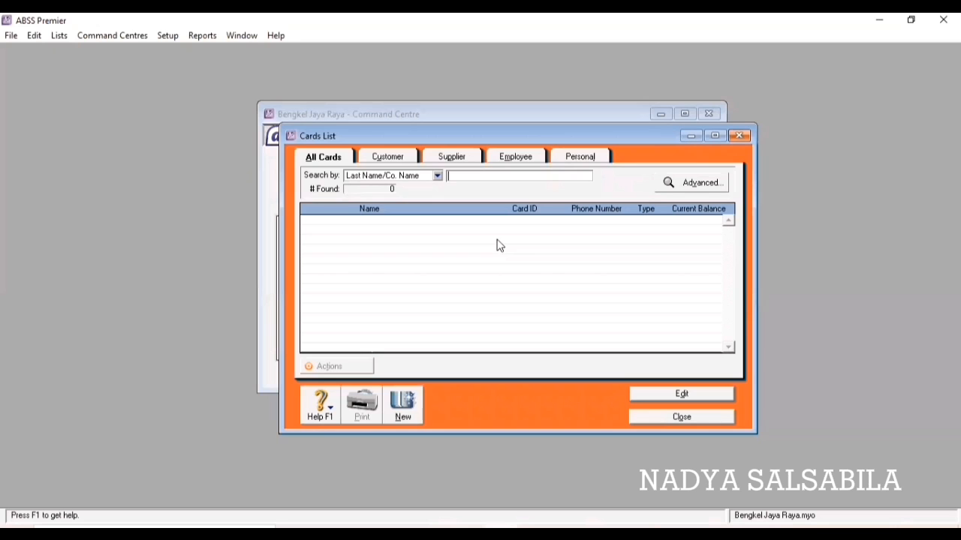
{"action": "left_click", "coordinate": [402, 405]}
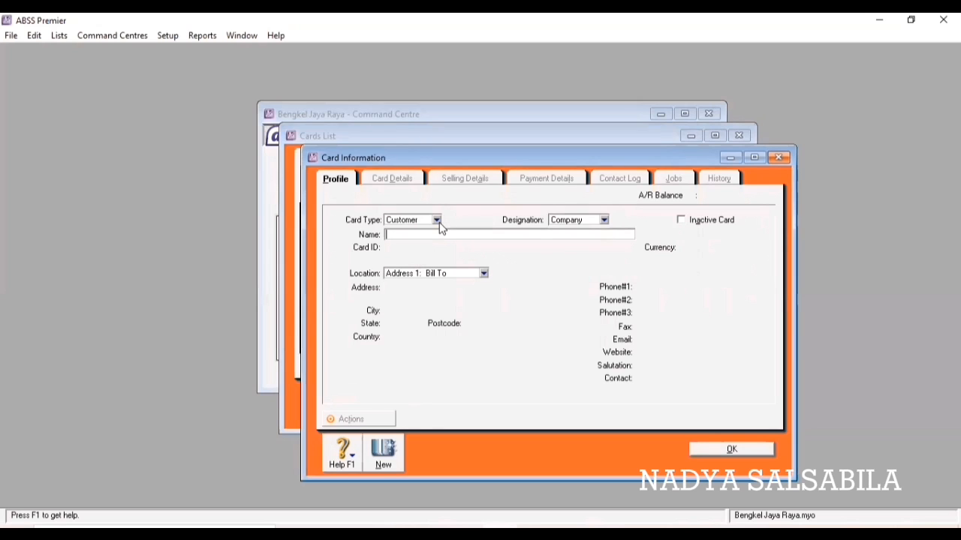
{"action": "type", "text": "Anton"}
{"action": "key", "text": "Tab"}
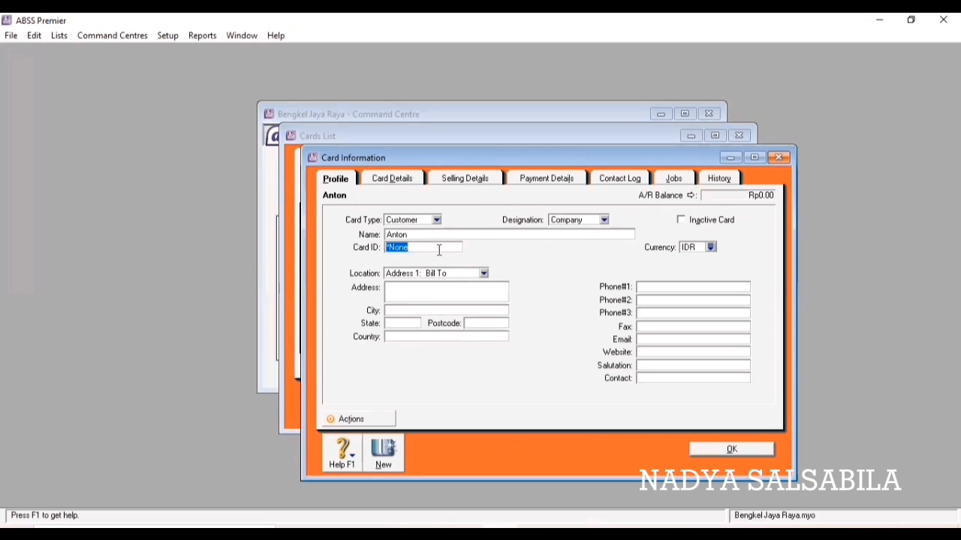
{"action": "type", "text": "C01"}
{"action": "left_click", "coordinate": [477, 294]}
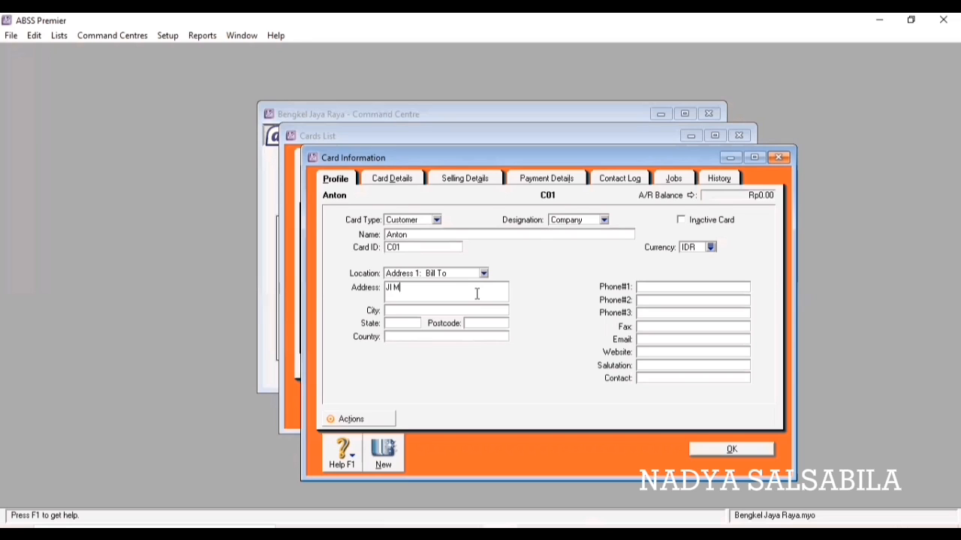
{"action": "key", "text": "Tab"}
{"action": "type", "text": "Jakar"}
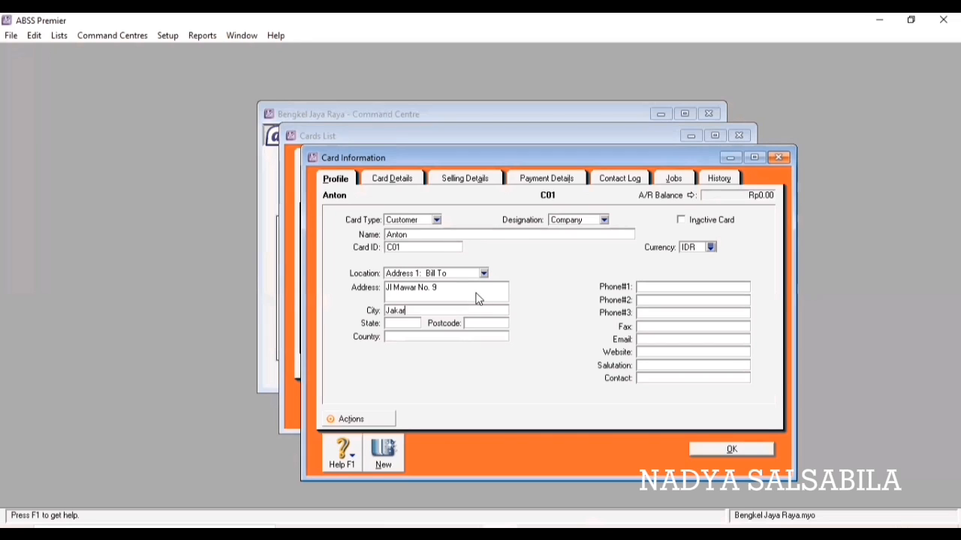
{"action": "type", "text": "ta"}
{"action": "left_click", "coordinate": [720, 448]}
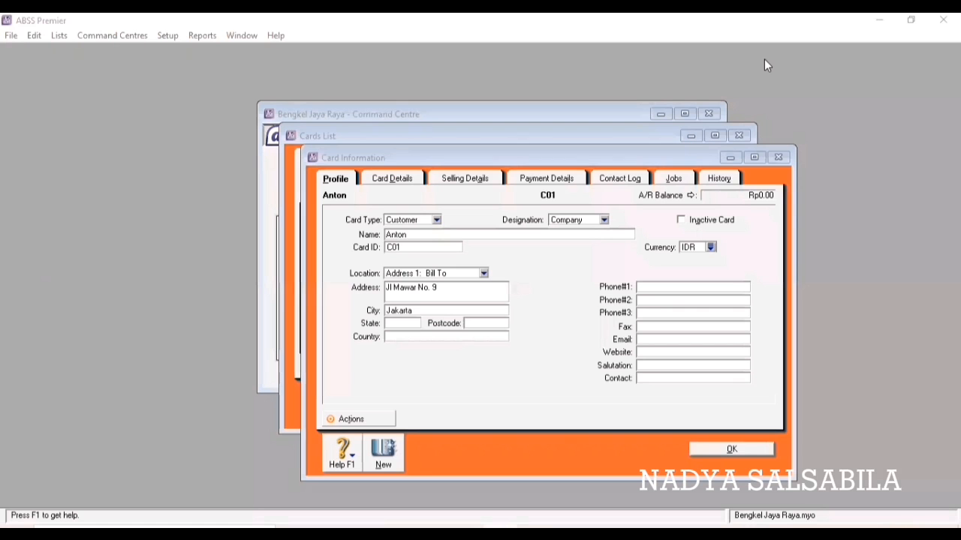
Give card C01 tax code PPN and price level IDR, save it, and close the cards list.
{"action": "left_click", "coordinate": [471, 181]}
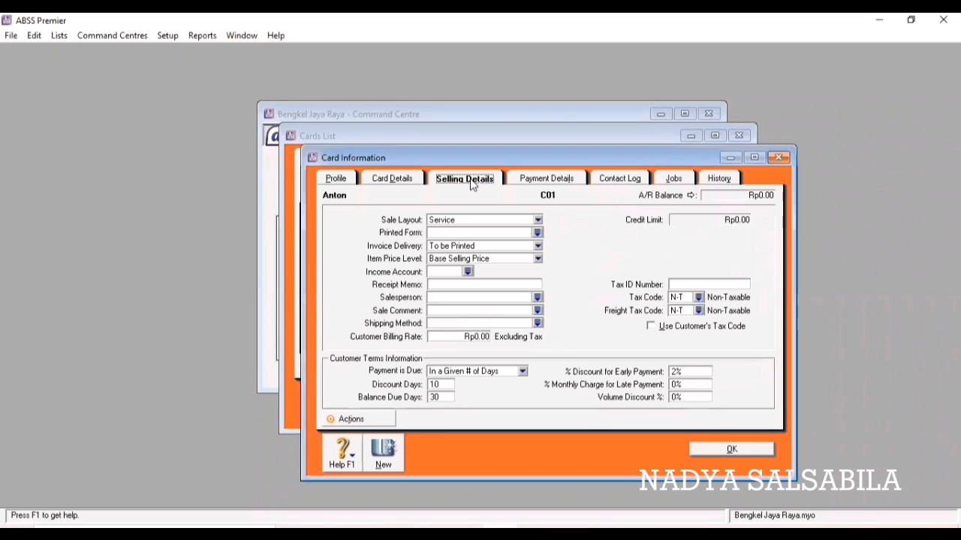
{"action": "left_click", "coordinate": [699, 298]}
{"action": "left_click", "coordinate": [421, 219]}
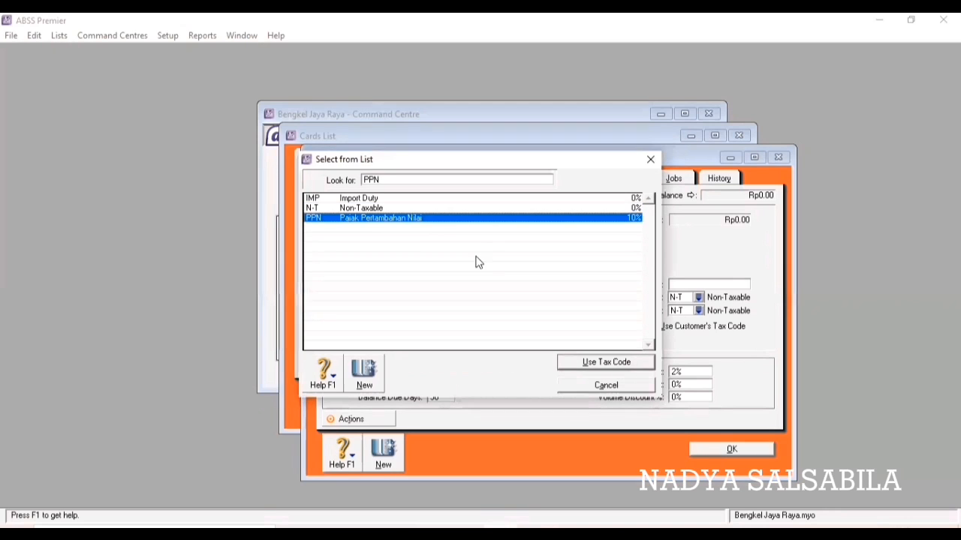
{"action": "left_click", "coordinate": [582, 361]}
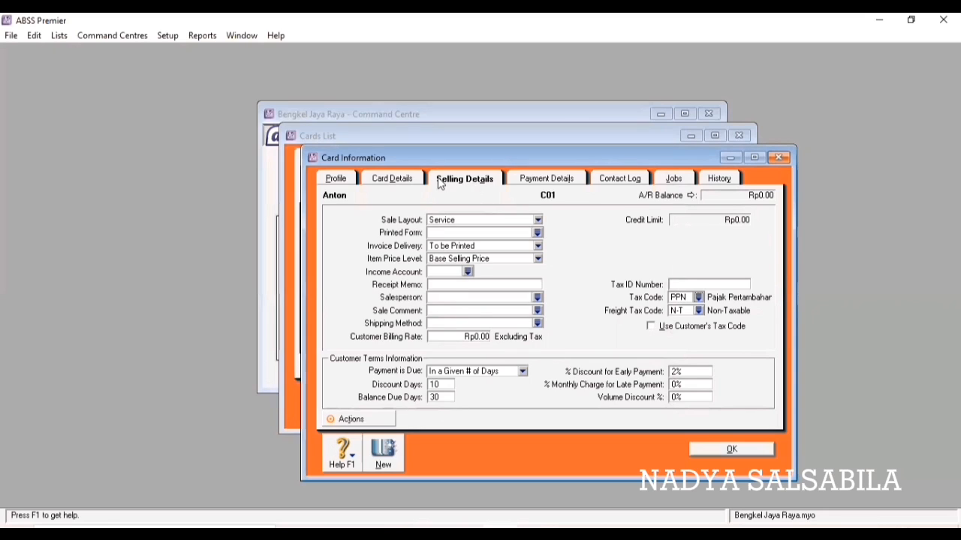
{"action": "left_click", "coordinate": [537, 259]}
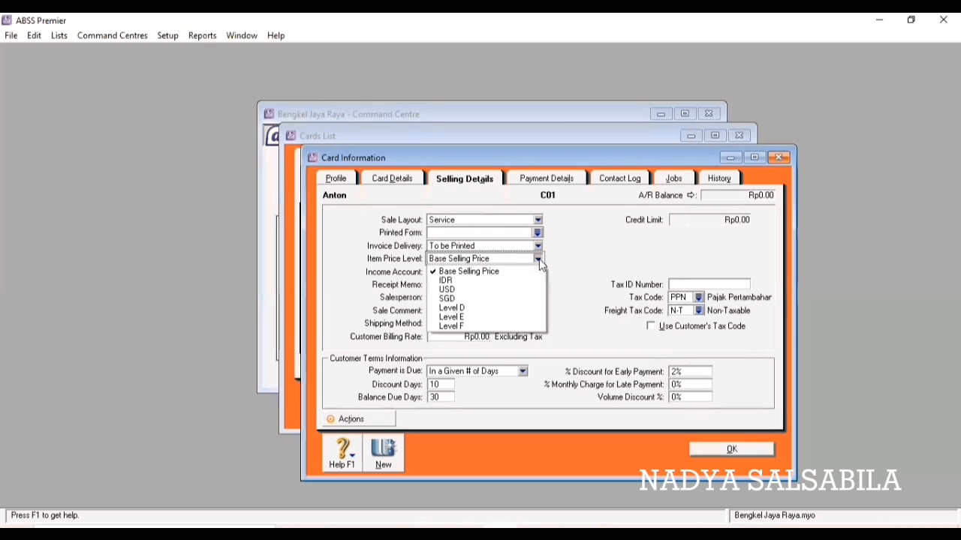
{"action": "left_click", "coordinate": [467, 280]}
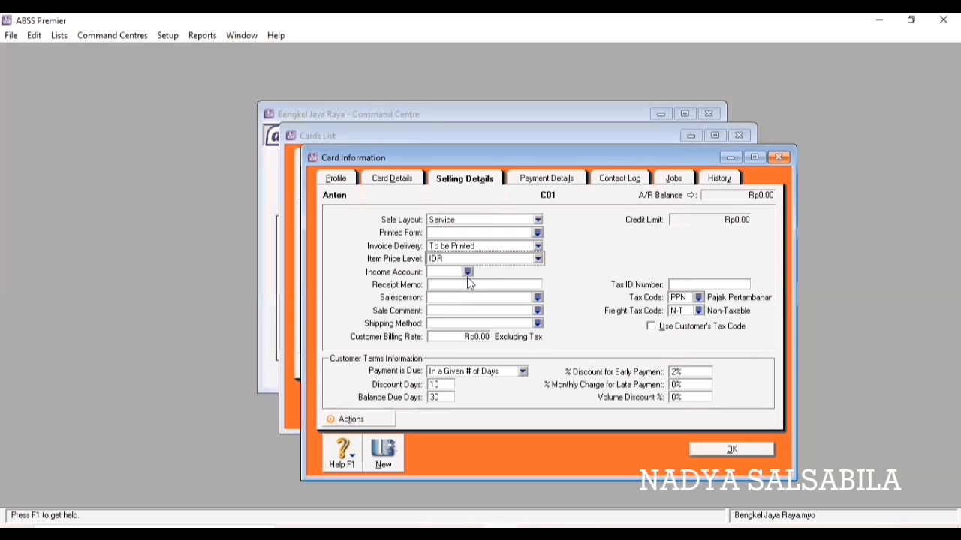
{"action": "left_click", "coordinate": [720, 449]}
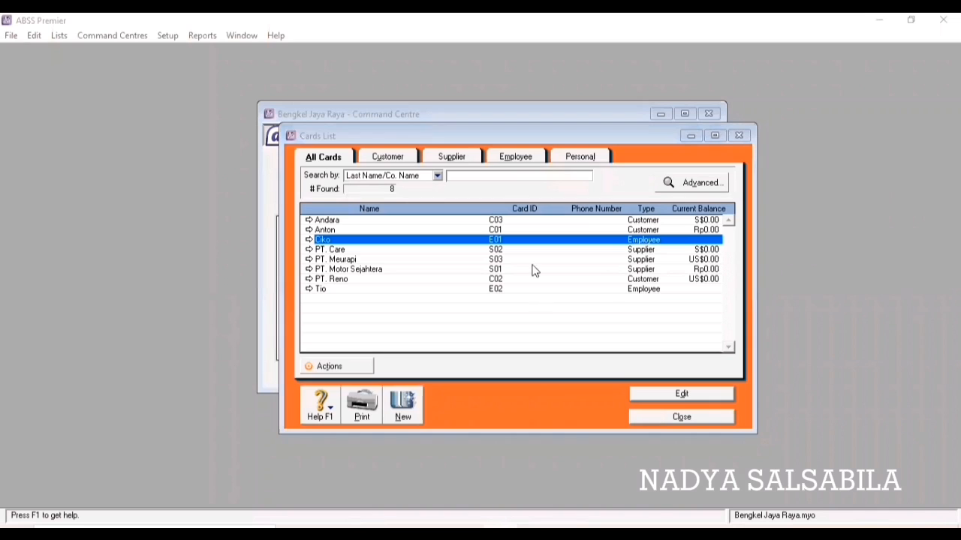
{"action": "left_click", "coordinate": [681, 418]}
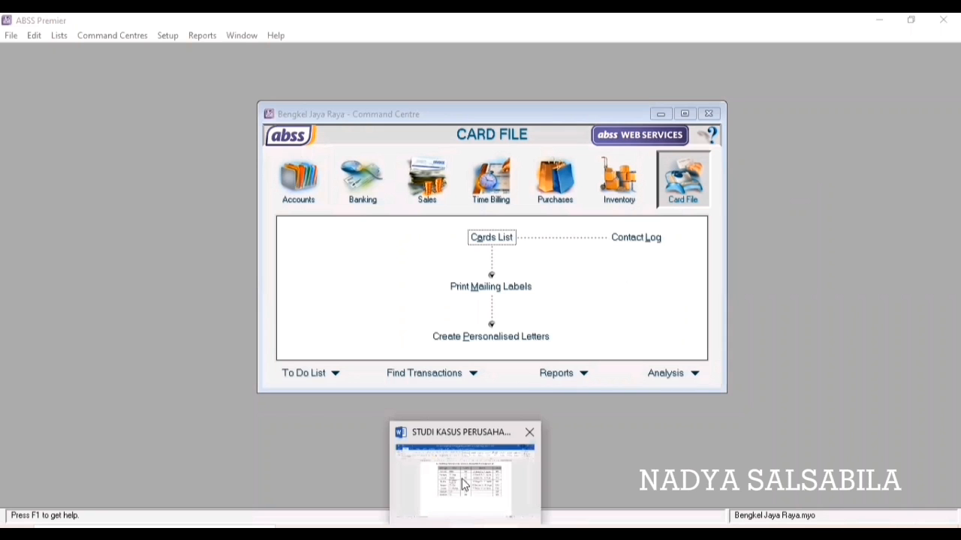
{"action": "scroll", "coordinate": [528, 260], "scroll_direction": "down", "scroll_amount": 10}
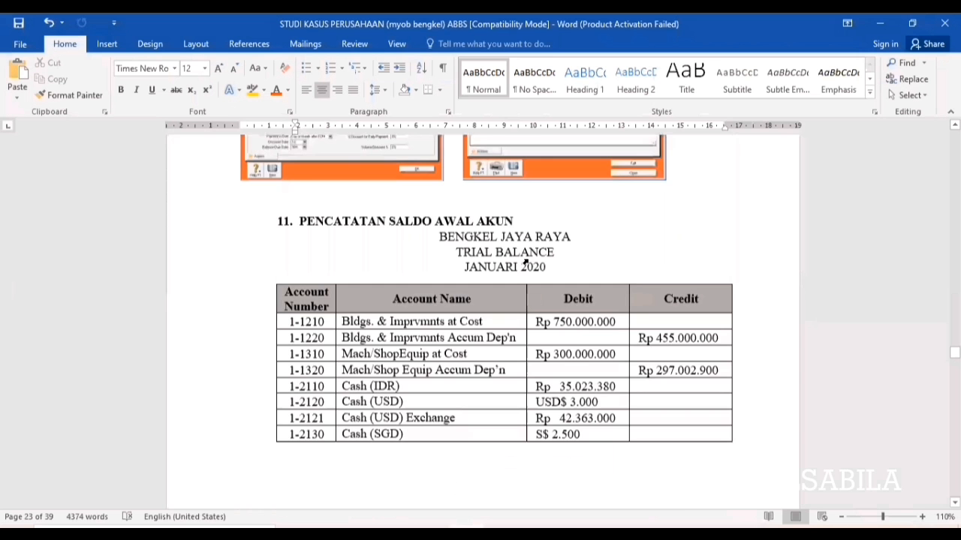
{"action": "scroll", "coordinate": [527, 258], "scroll_direction": "up", "scroll_amount": 2}
{"action": "scroll", "coordinate": [525, 261], "scroll_direction": "down", "scroll_amount": 3}
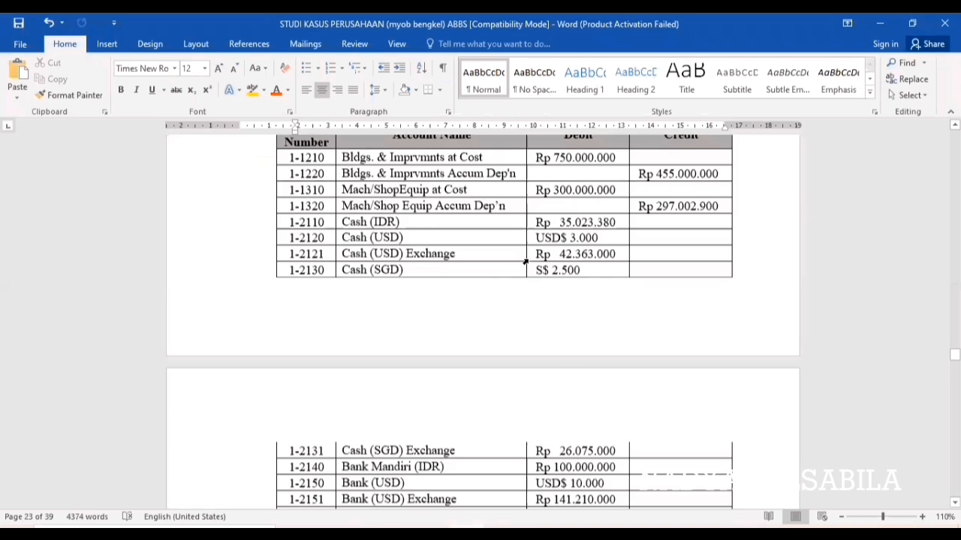
{"action": "scroll", "coordinate": [526, 261], "scroll_direction": "down", "scroll_amount": 9}
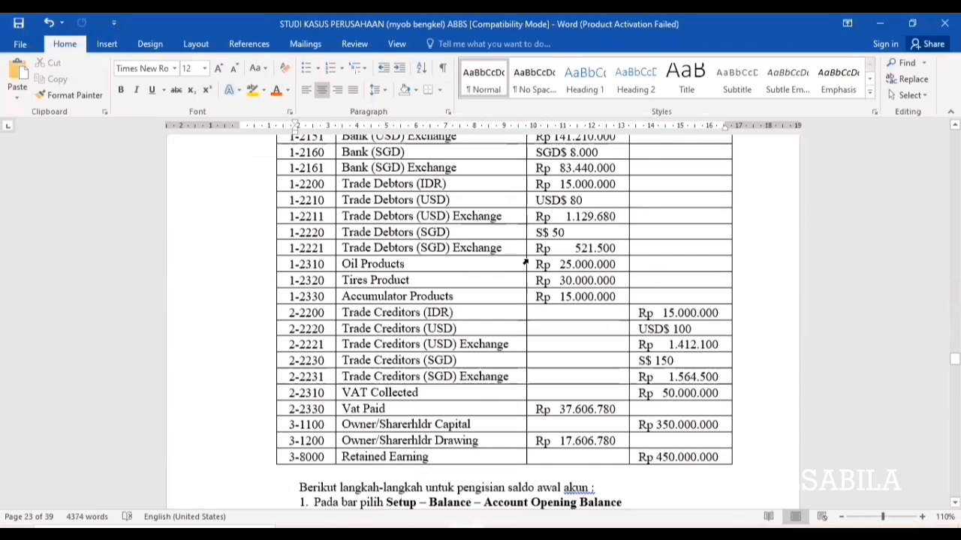
{"action": "scroll", "coordinate": [525, 262], "scroll_direction": "up", "scroll_amount": 7}
{"action": "scroll", "coordinate": [804, 90], "scroll_direction": "up", "scroll_amount": 2}
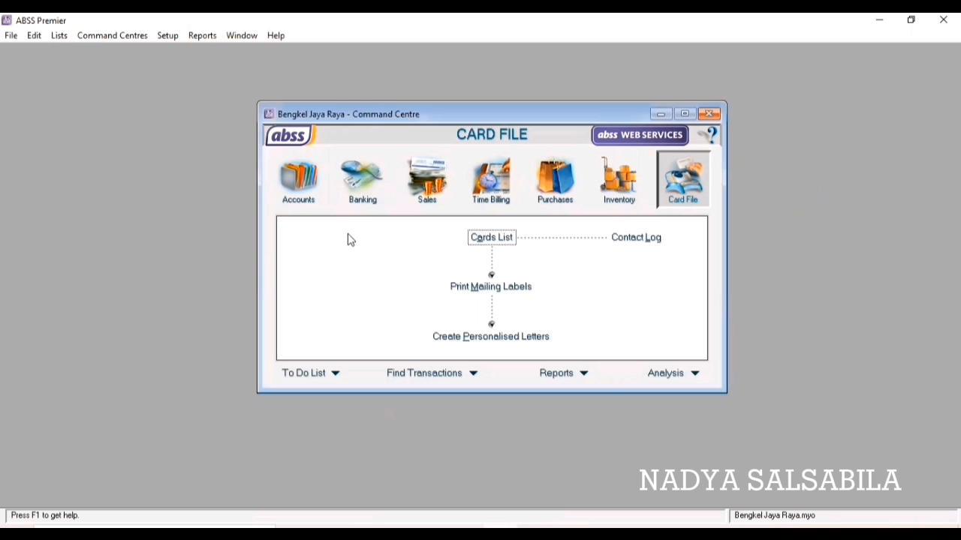
In Account Opening Balances, enter 750,000,000 for 1-1210 and -455,000,000 for its depreciation.
{"action": "left_click", "coordinate": [167, 36]}
{"action": "mouse_move", "coordinate": [193, 75]}
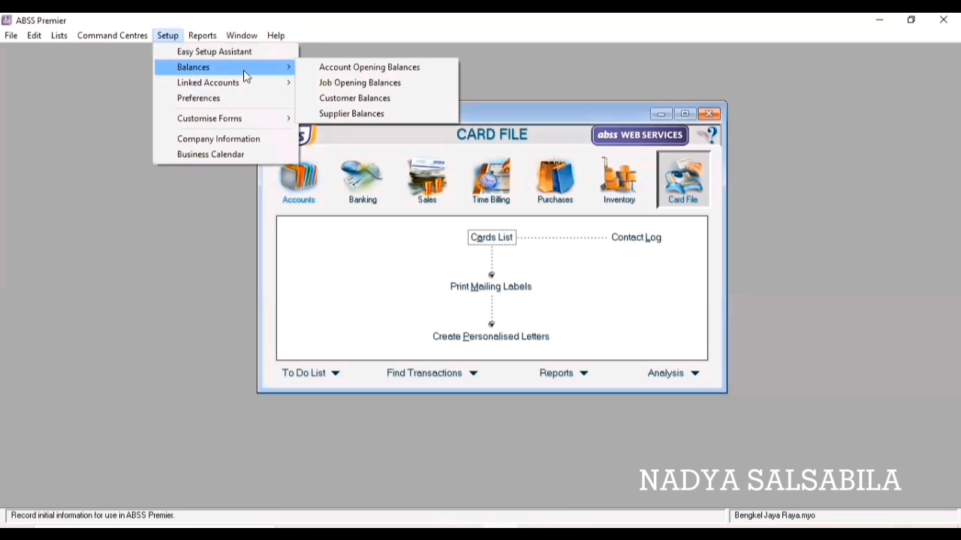
{"action": "left_click", "coordinate": [333, 72]}
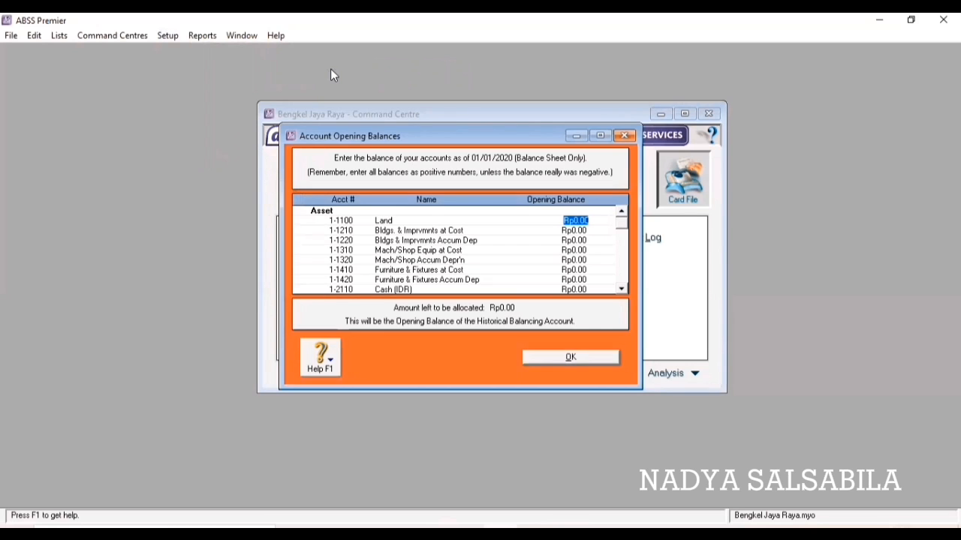
{"action": "left_click", "coordinate": [573, 232]}
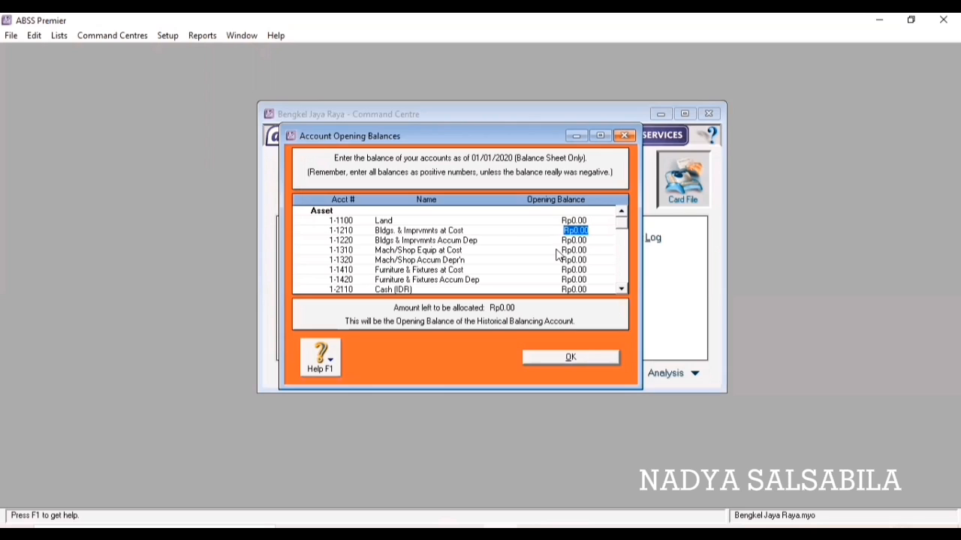
{"action": "type", "text": "750000000"}
{"action": "key", "text": "Tab"}
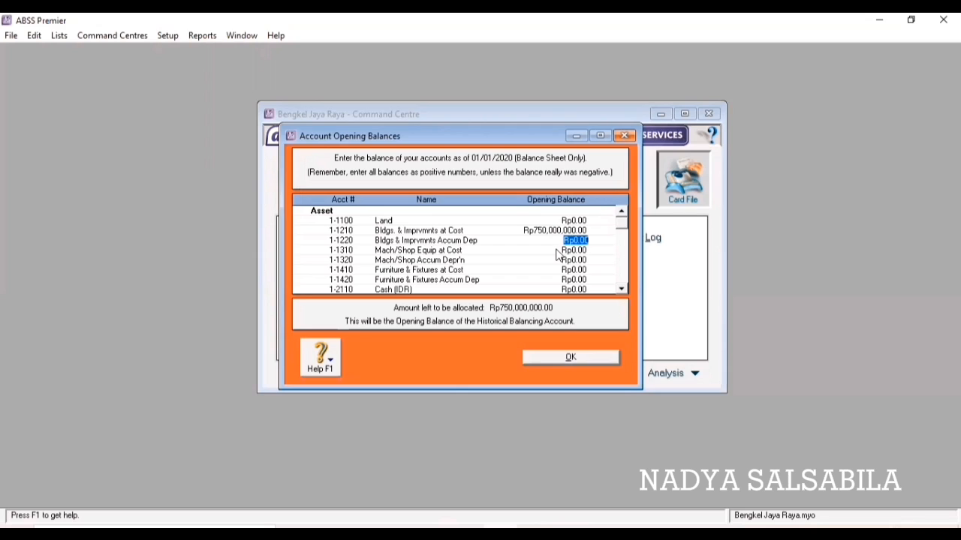
{"action": "type", "text": "-4"}
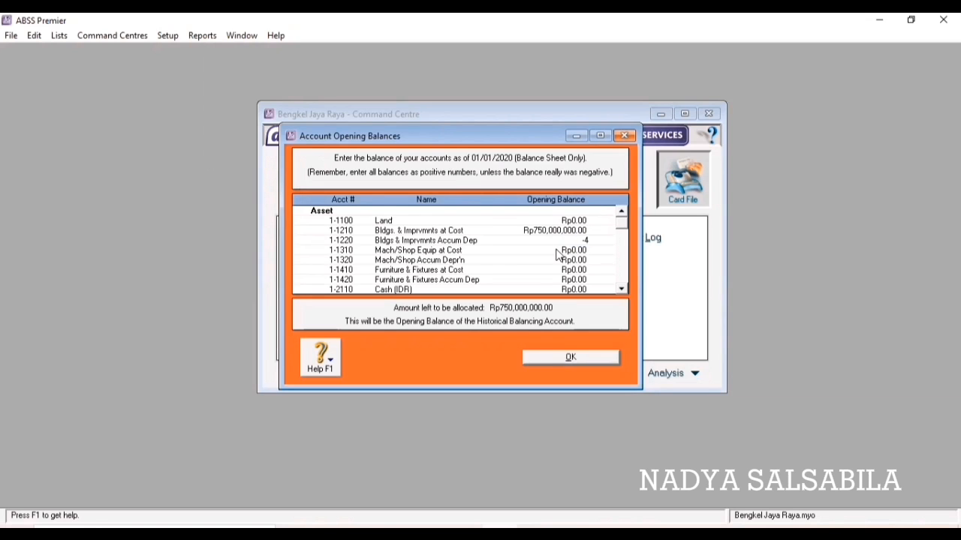
{"action": "type", "text": "55000000"}
Enter 300,000,000 for machinery 1-1310 and -297,002,900 for its depreciation 1-1320.
{"action": "left_click", "coordinate": [558, 250]}
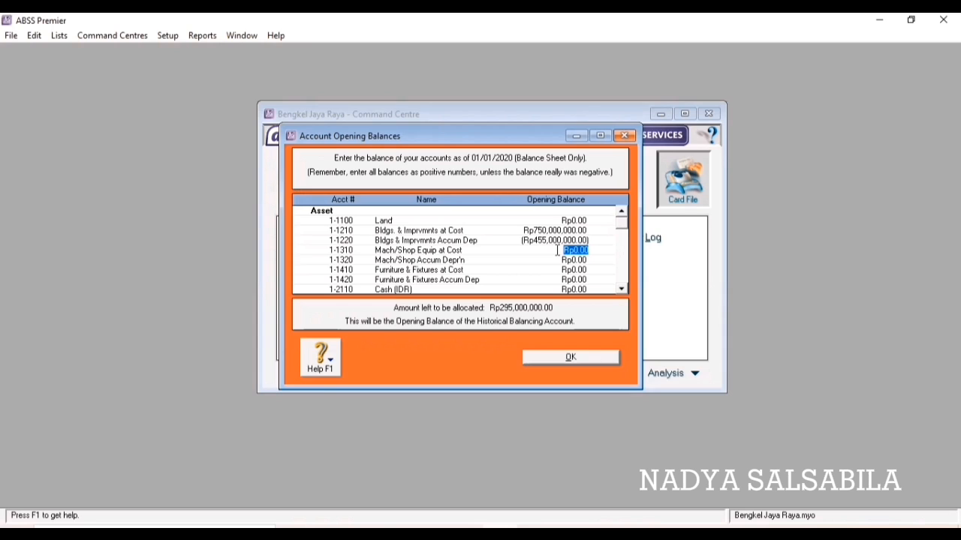
{"action": "type", "text": "300,000,"}
{"action": "type", "text": "000"}
{"action": "key", "text": "Tab"}
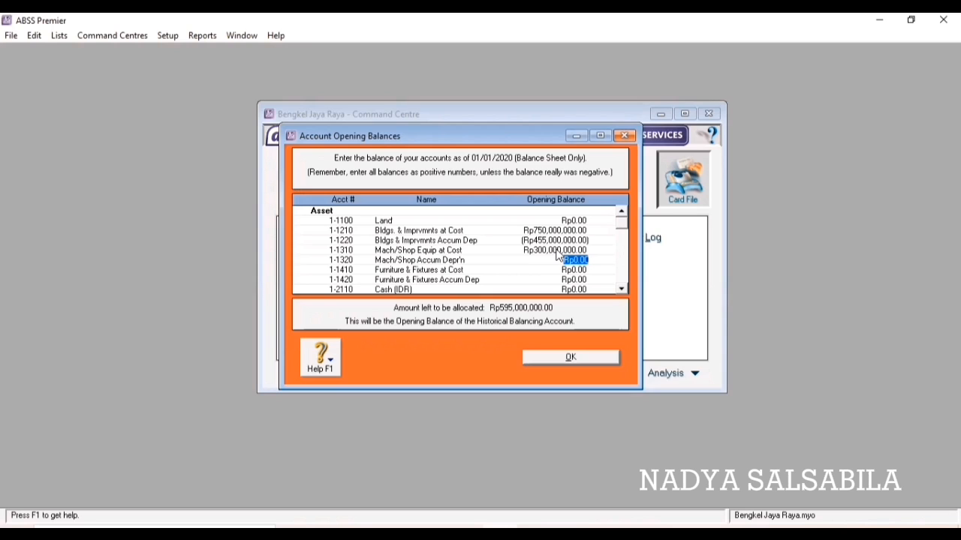
{"action": "key", "text": "BackSpace"}
{"action": "type", "text": "-297002900"}
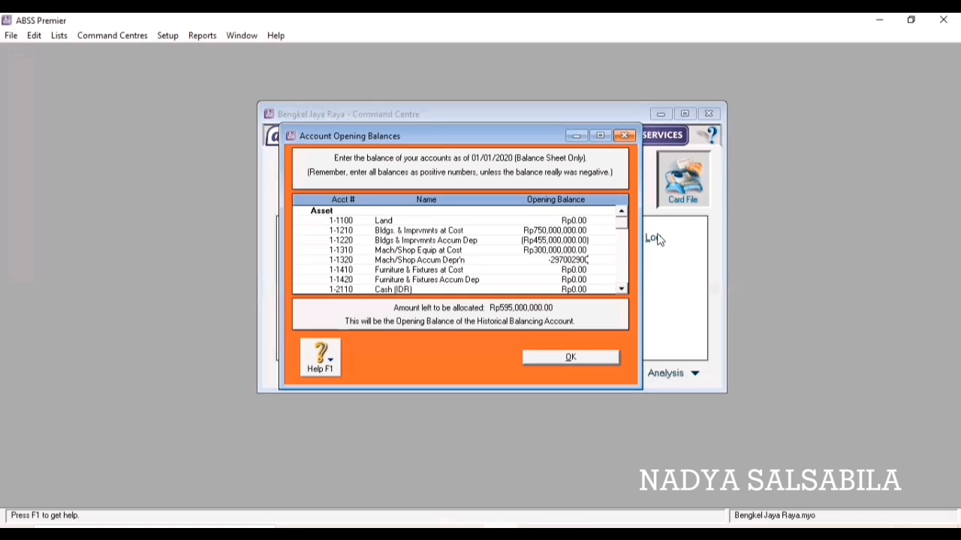
{"action": "key", "text": "Tab"}
{"action": "key", "text": "Tab"}
{"action": "key", "text": "Tab"}
{"action": "key", "text": "Tab"}
{"action": "key", "text": "Tab"}
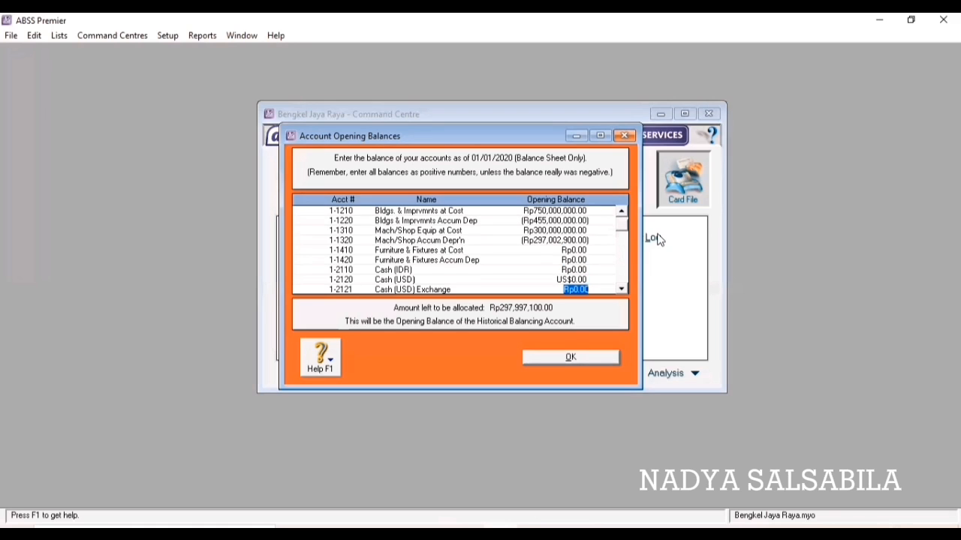
Enter opening balances of 35,023,380 for Cash (IDR) and 3,000 for Cash (USD).
{"action": "key", "text": "Down"}
{"action": "key", "text": "Down"}
{"action": "key", "text": "Up"}
{"action": "key", "text": "Up"}
{"action": "key", "text": "Up"}
{"action": "key", "text": "Up"}
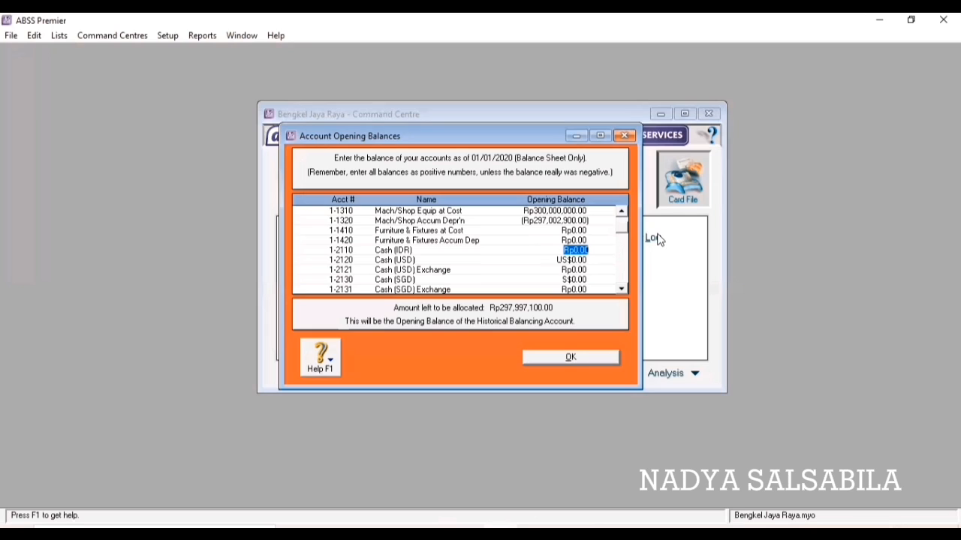
{"action": "type", "text": "3"}
{"action": "type", "text": "5,"}
{"action": "type", "text": "0"}
{"action": "type", "text": "23,"}
{"action": "type", "text": "380"}
{"action": "key", "text": "Tab"}
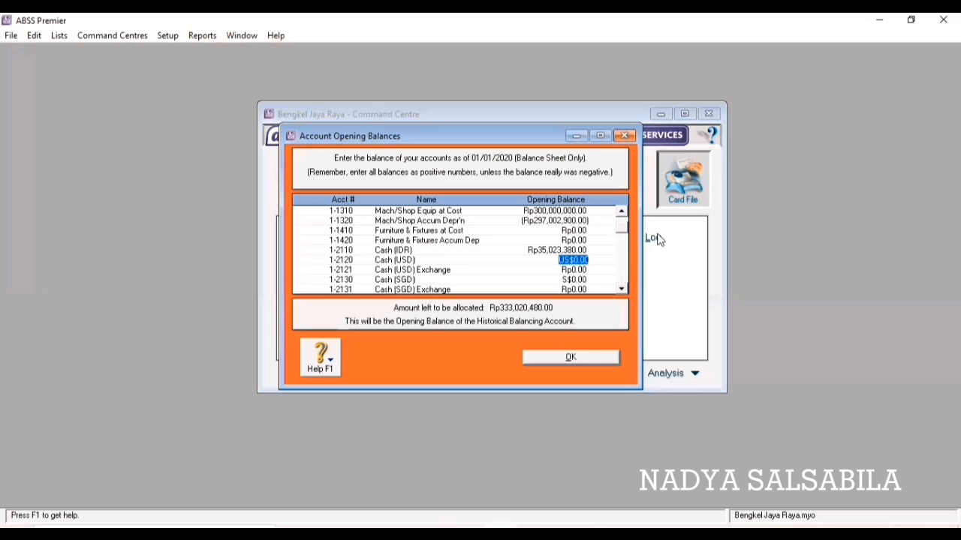
{"action": "type", "text": "3000"}
{"action": "key", "text": "Tab"}
Calculate the linked exchange account balance, accept it, and close Account Opening Balances.
{"action": "left_click", "coordinate": [542, 390]}
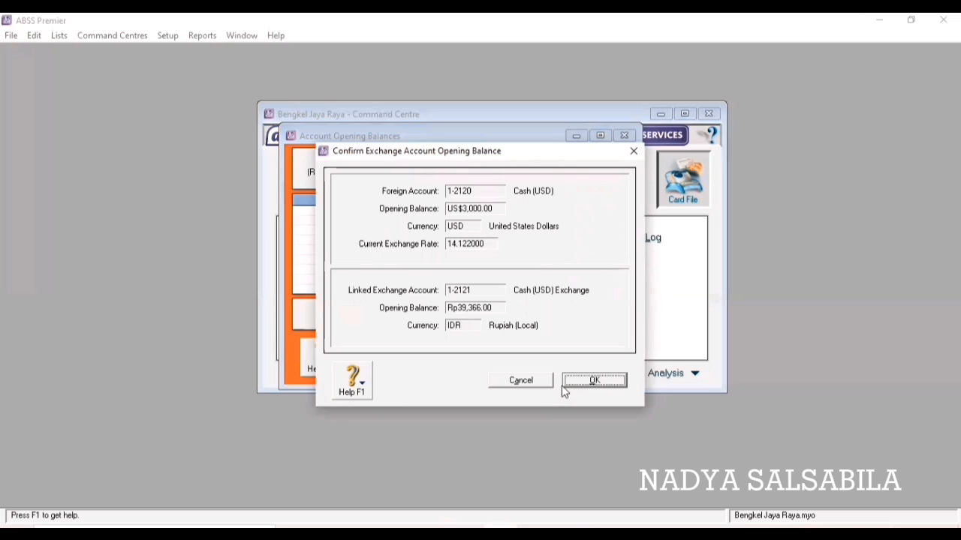
{"action": "left_click", "coordinate": [593, 381]}
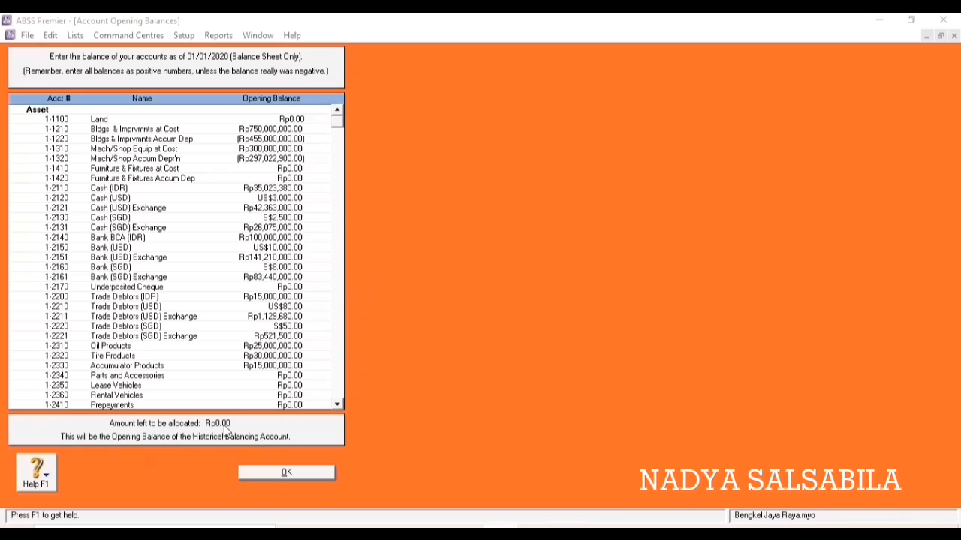
{"action": "left_click", "coordinate": [286, 473]}
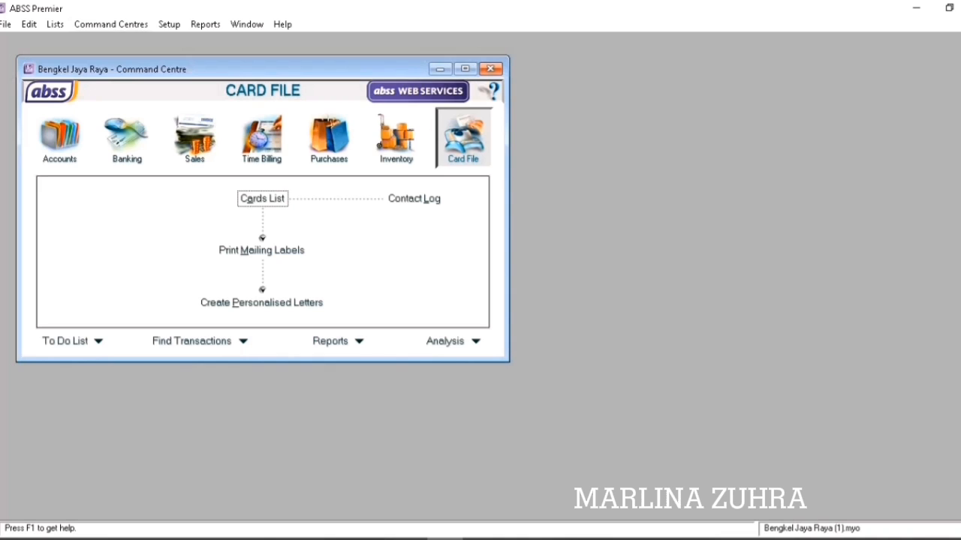
Open Customer Balances and start a new historical sale for the customer.
{"action": "left_click", "coordinate": [169, 24]}
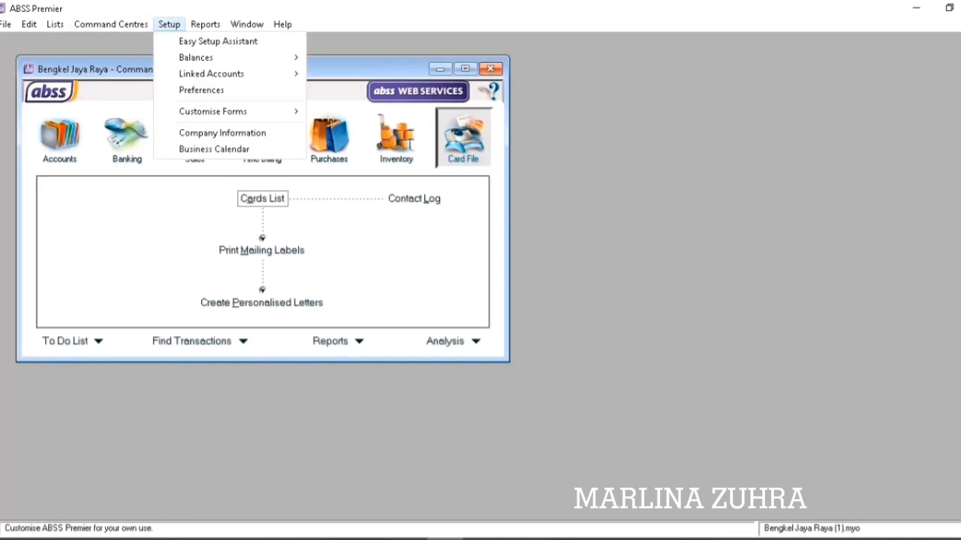
{"action": "mouse_move", "coordinate": [226, 57]}
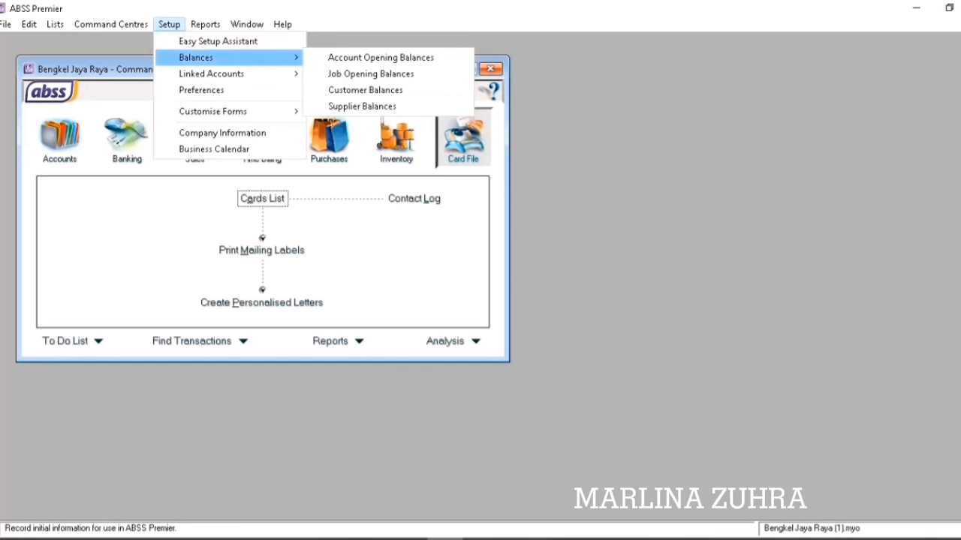
{"action": "left_click", "coordinate": [365, 90]}
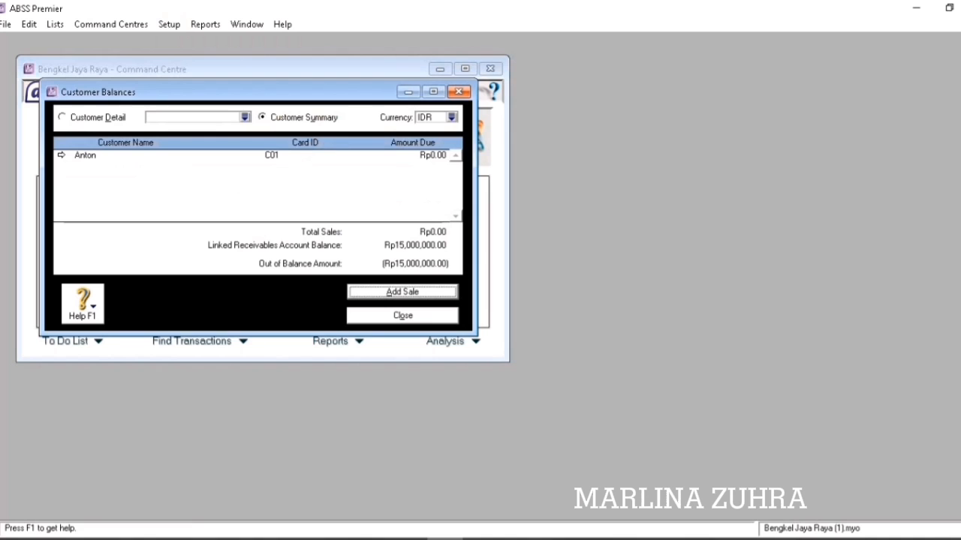
{"action": "key", "text": "Return"}
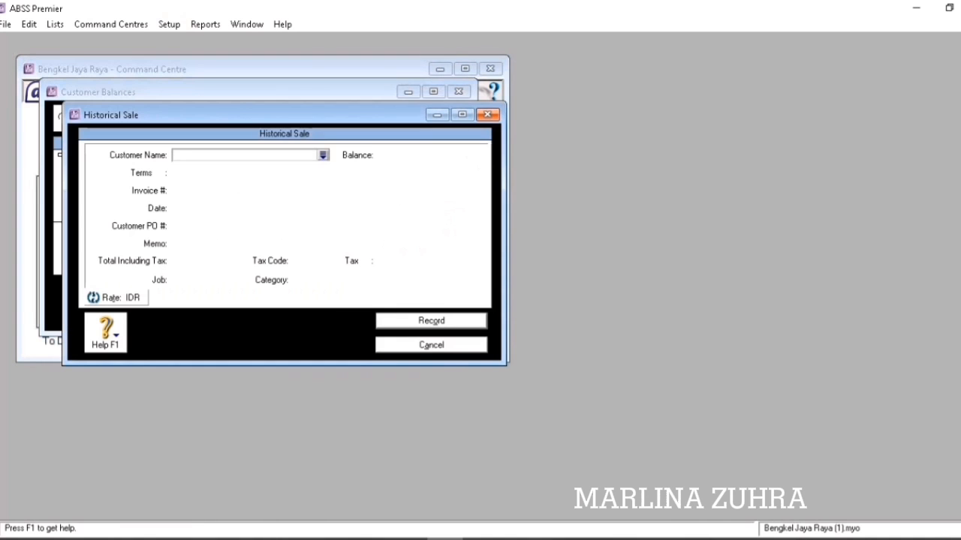
{"action": "left_click", "coordinate": [323, 156]}
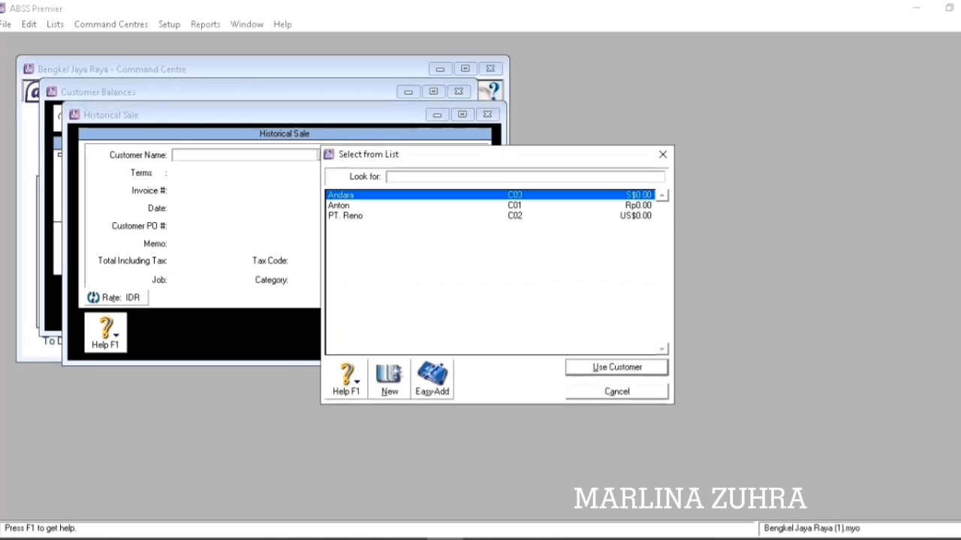
{"action": "type", "text": "Anton"}
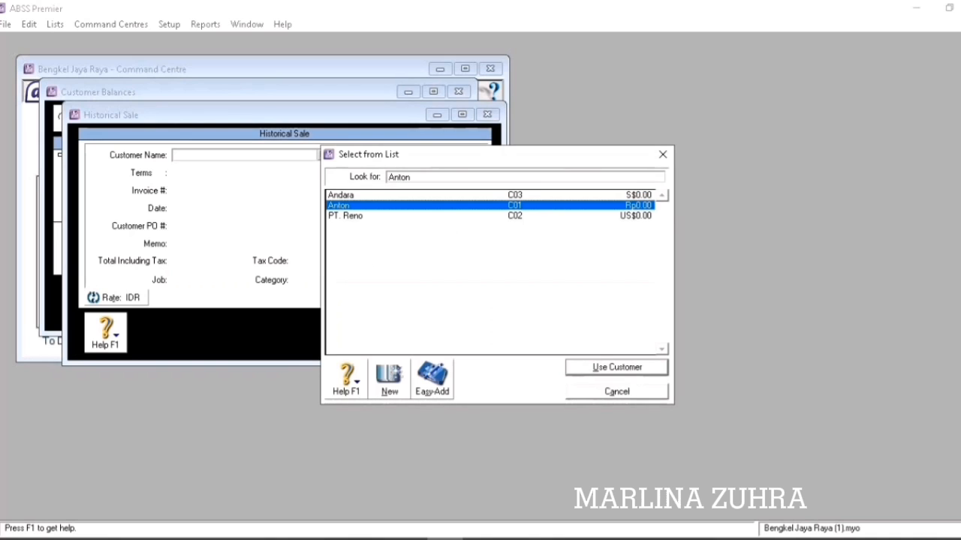
{"action": "key", "text": "Return"}
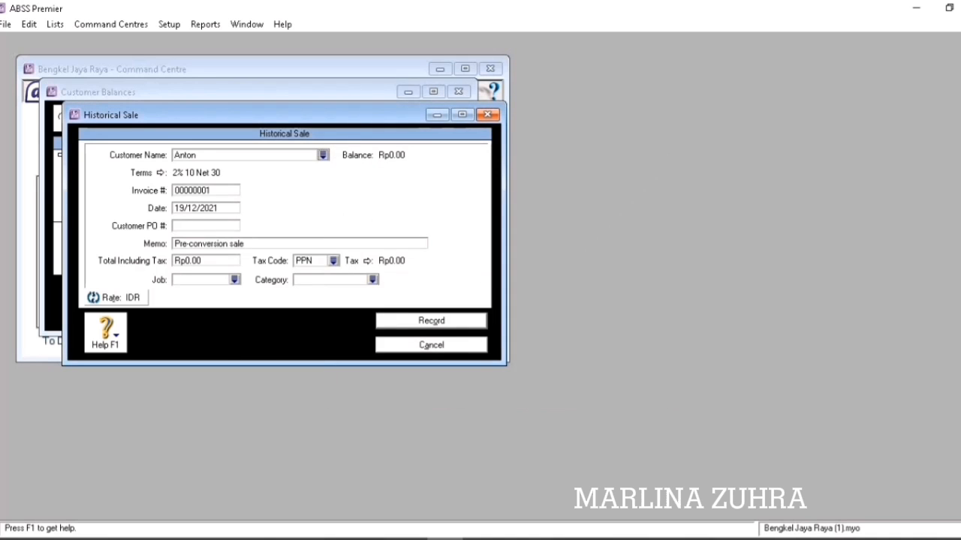
Enter invoice INV-01, date 31/12/19 and a total of Rp15,000,000.
{"action": "key", "text": "Tab"}
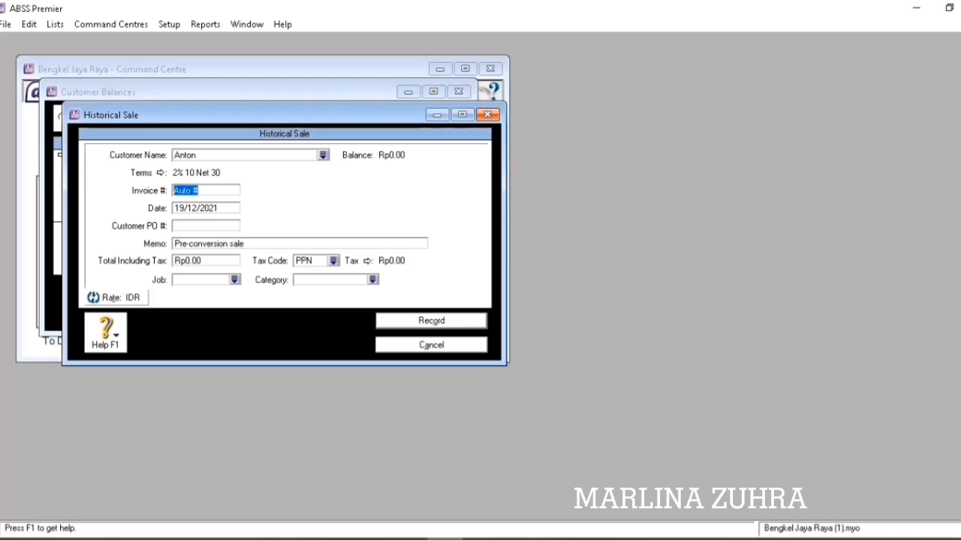
{"action": "type", "text": "INV-0"}
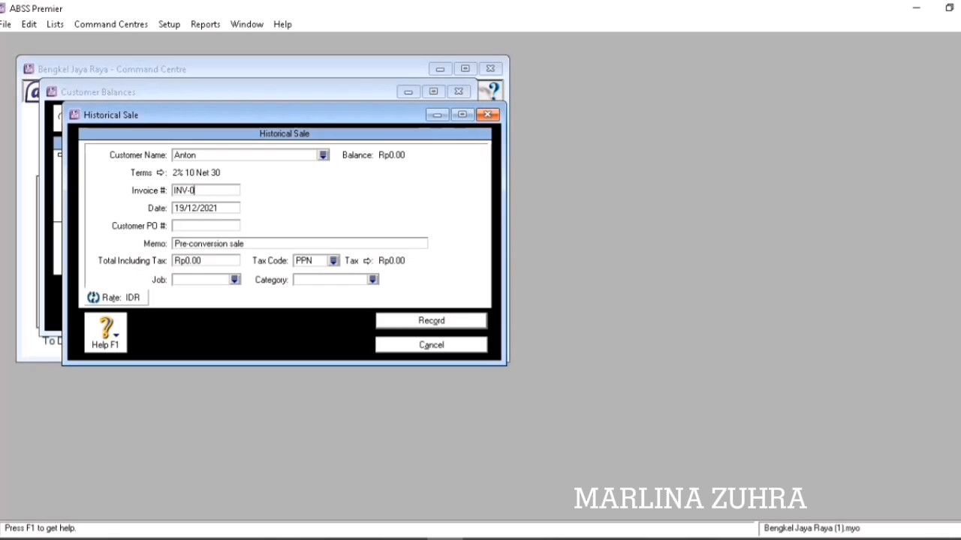
{"action": "type", "text": "1"}
{"action": "key", "text": "Tab"}
{"action": "type", "text": "31/"}
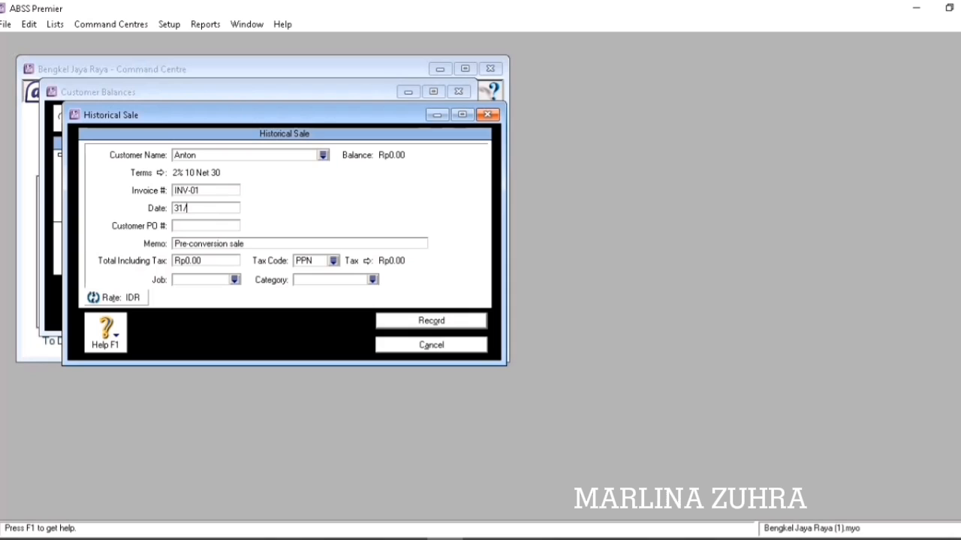
{"action": "type", "text": "12/12/"}
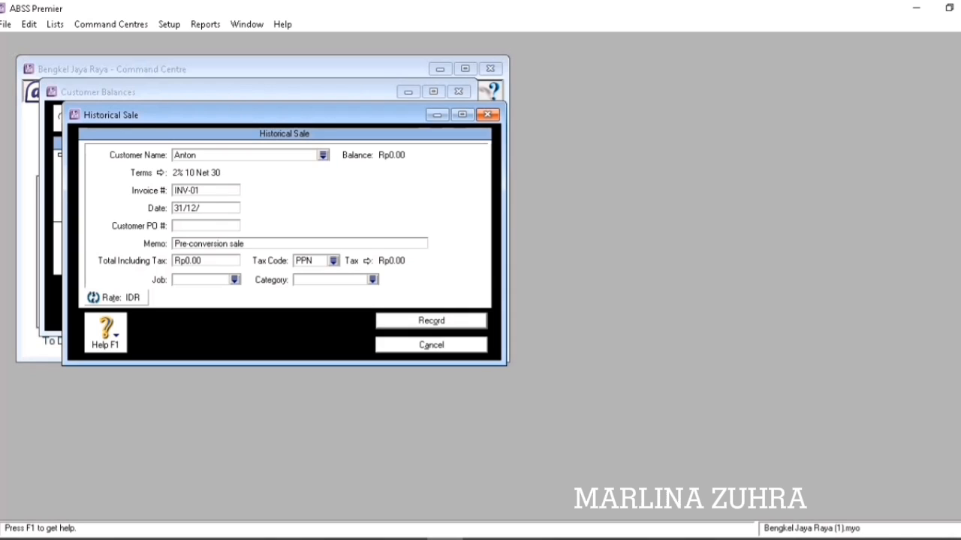
{"action": "type", "text": "9"}
{"action": "key", "text": "Tab"}
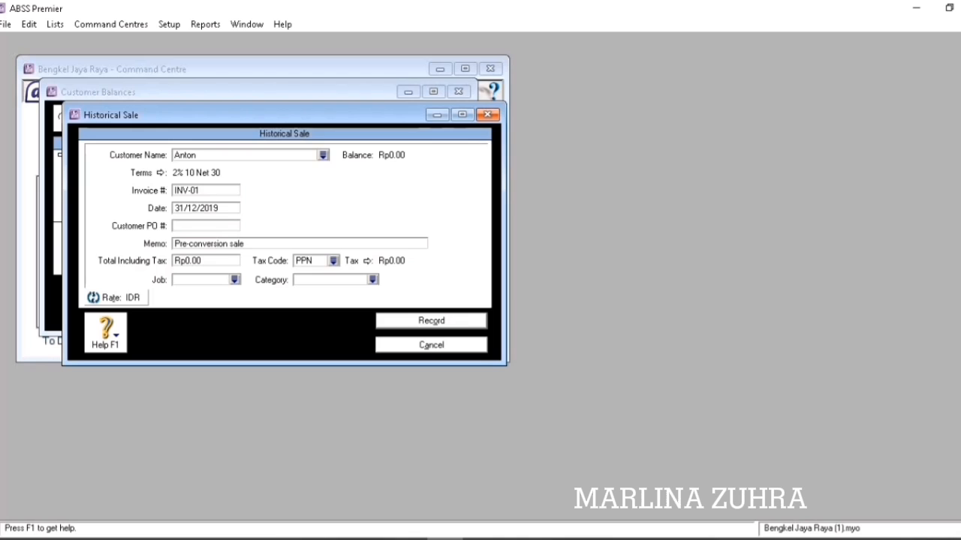
{"action": "key", "text": "Tab"}
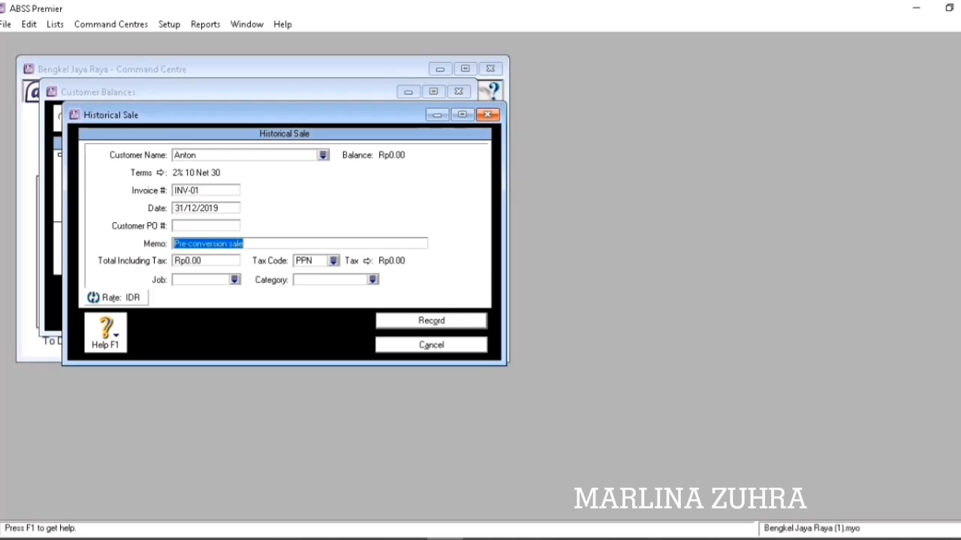
{"action": "key", "text": "Tab"}
{"action": "type", "text": "15"}
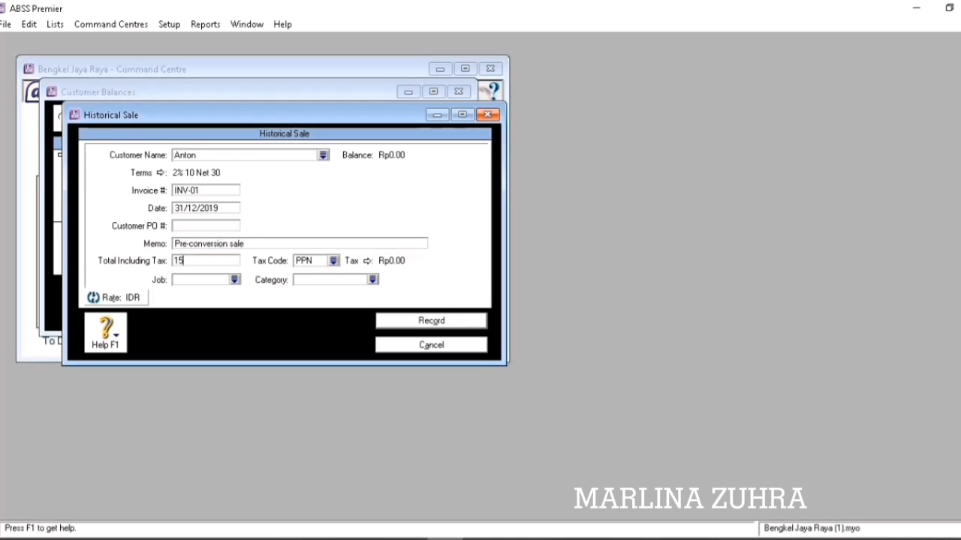
{"action": "type", "text": "000000"}
{"action": "key", "text": "Tab"}
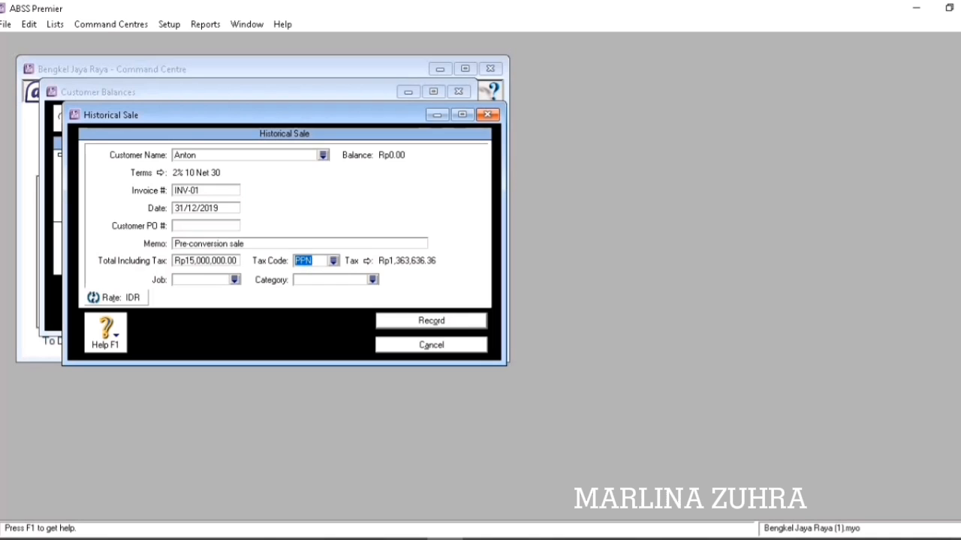
Set tax code N-T, job Produk and category Local, then record the sale.
{"action": "left_click", "coordinate": [334, 261]}
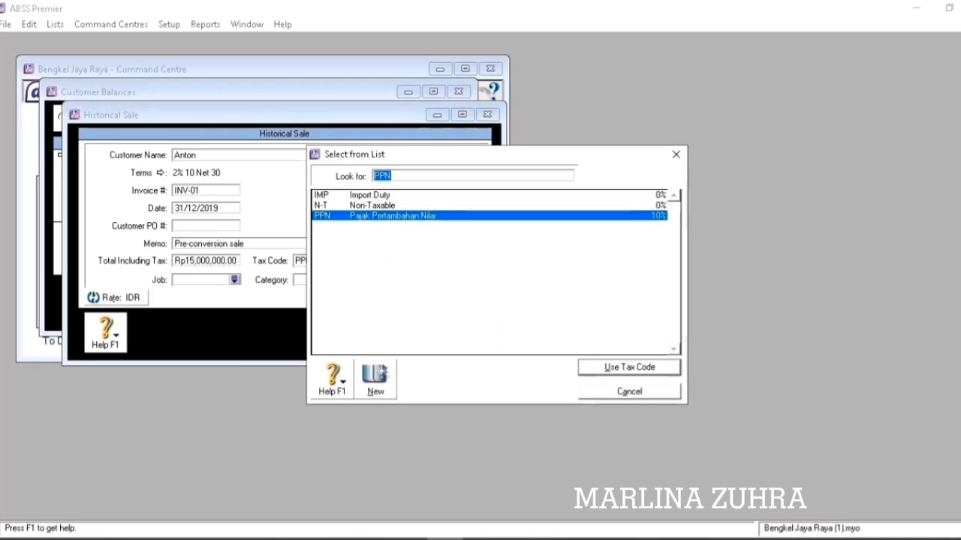
{"action": "left_click", "coordinate": [372, 206]}
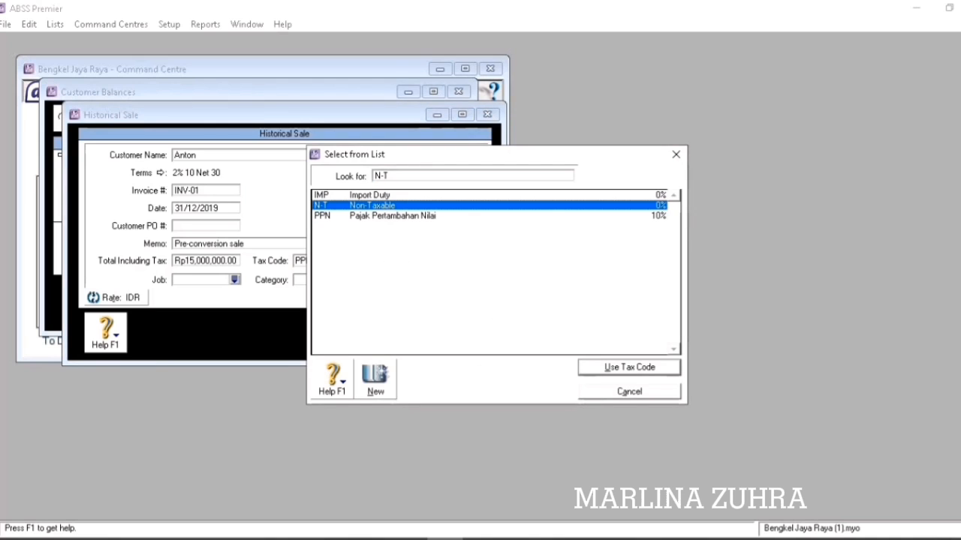
{"action": "key", "text": "Return"}
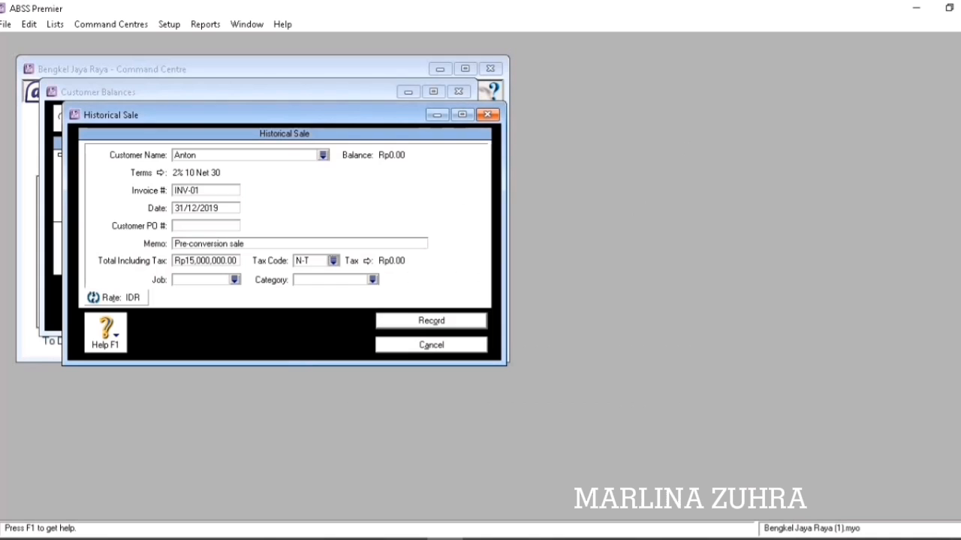
{"action": "left_click", "coordinate": [234, 280]}
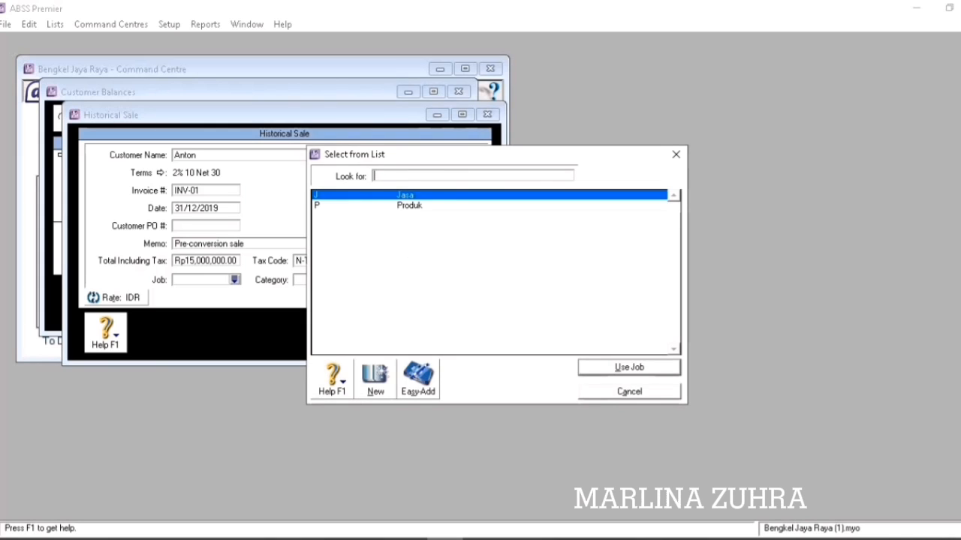
{"action": "type", "text": "P"}
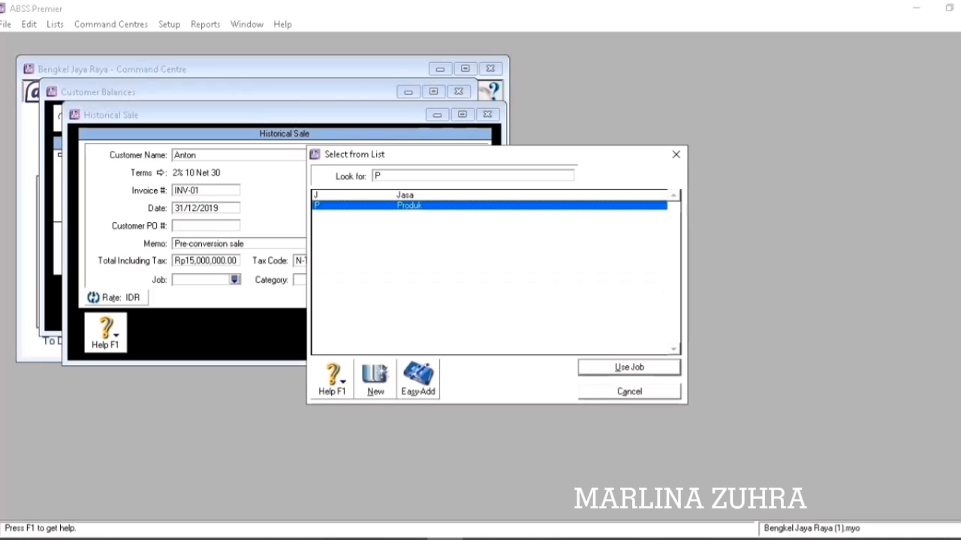
{"action": "key", "text": "Return"}
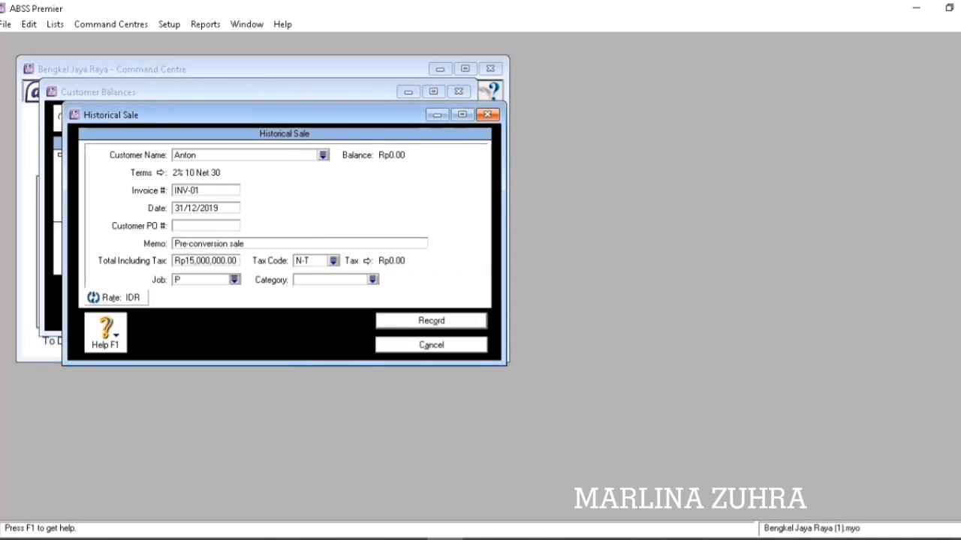
{"action": "key", "text": "Return"}
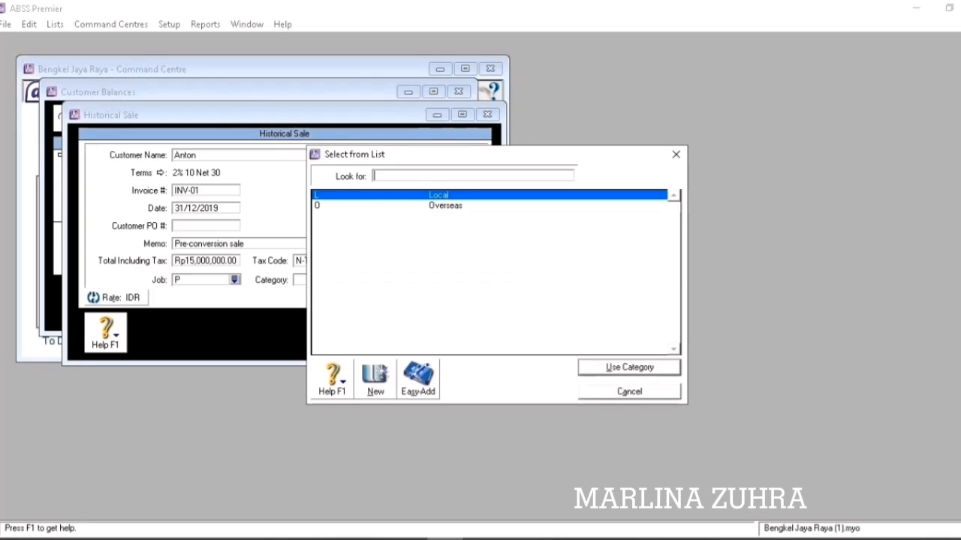
{"action": "key", "text": "Return"}
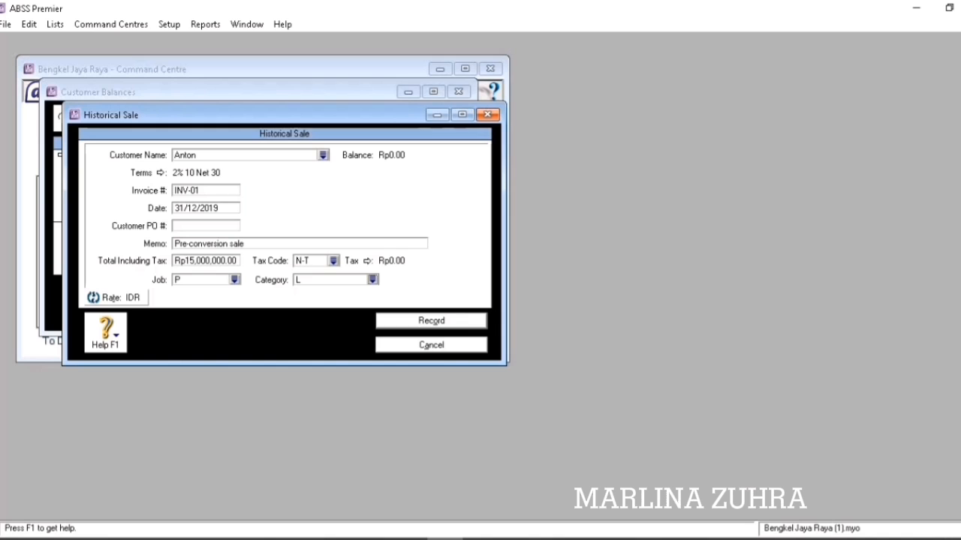
{"action": "left_click", "coordinate": [432, 321]}
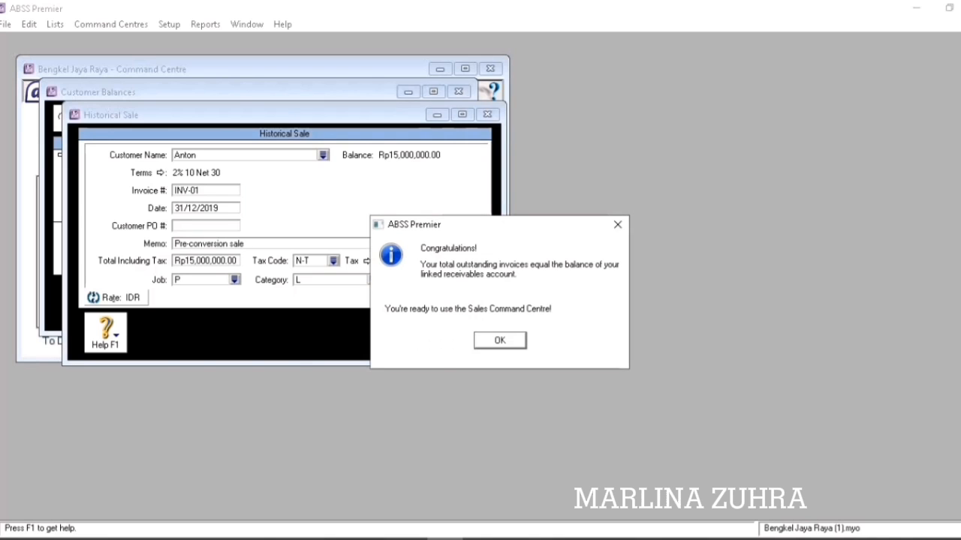
Close Customer Balances and start a new historical purchase from Supplier Balances.
{"action": "key", "text": "Return"}
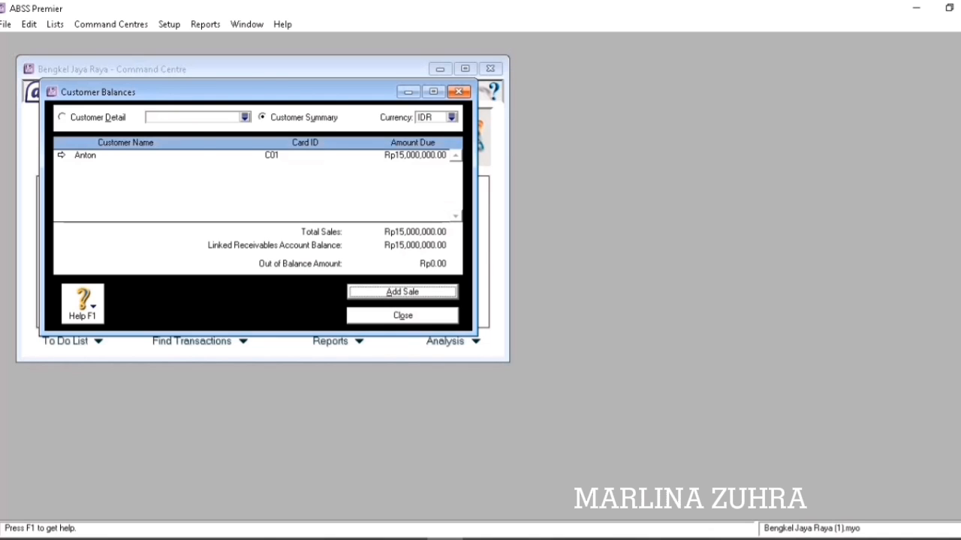
{"action": "left_click", "coordinate": [415, 317]}
{"action": "left_click", "coordinate": [168, 24]}
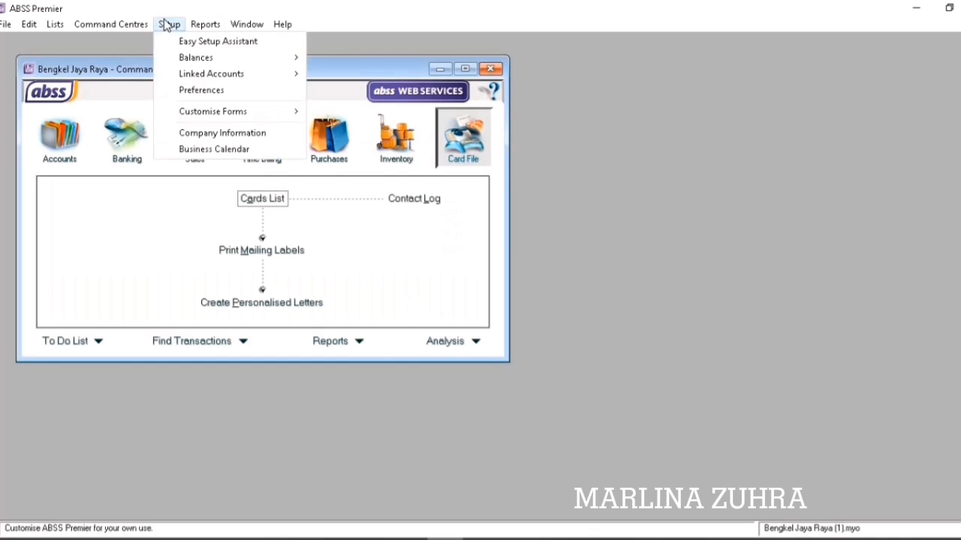
{"action": "mouse_move", "coordinate": [191, 62]}
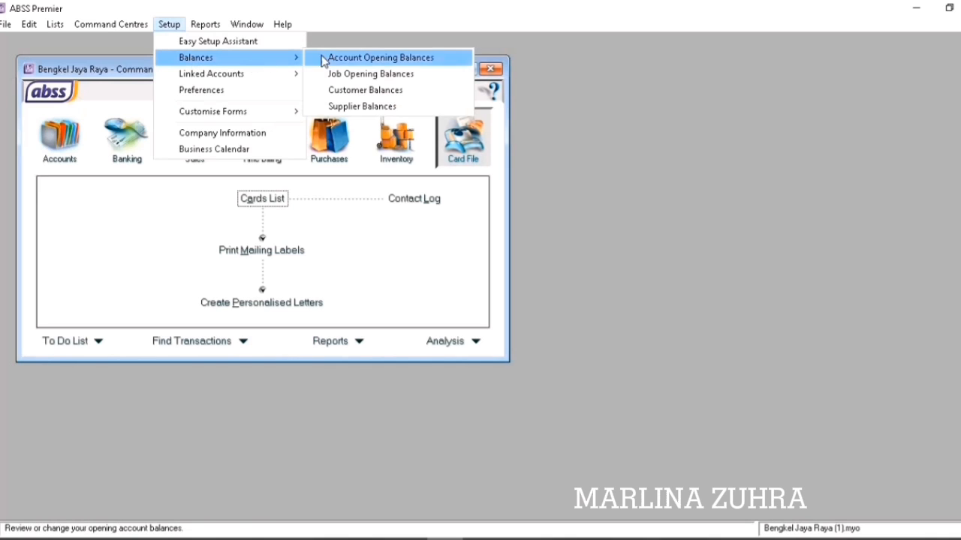
{"action": "left_click", "coordinate": [362, 107]}
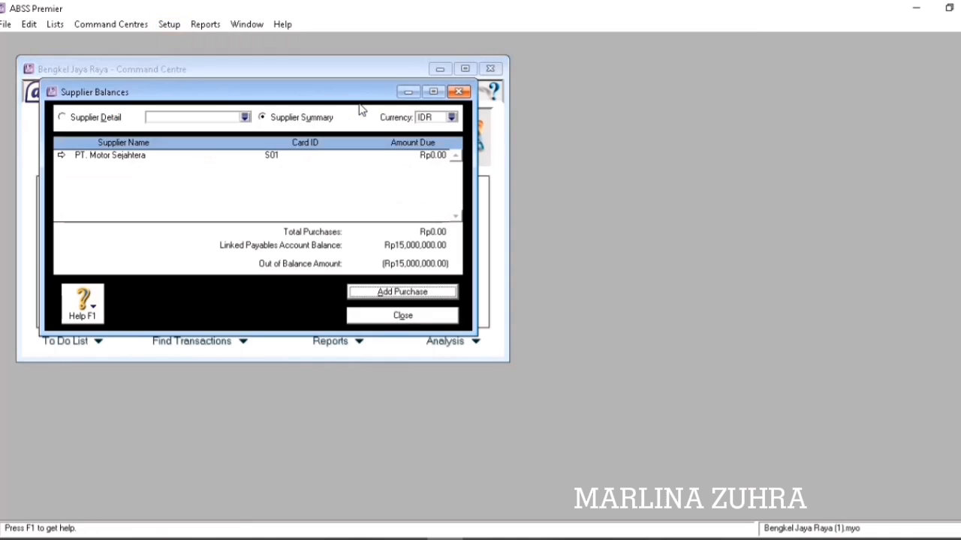
{"action": "left_click", "coordinate": [403, 293]}
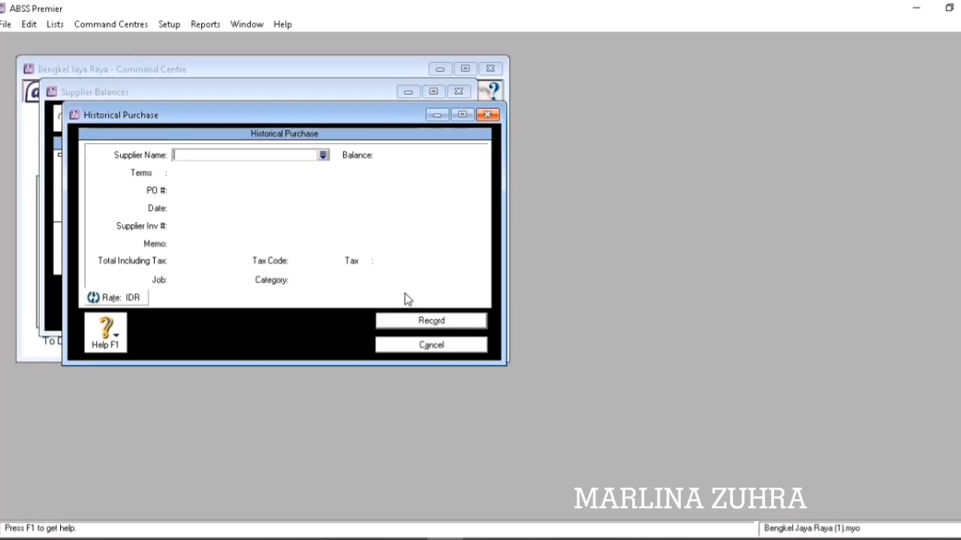
Enter a purchase from PT. Motor Sejahtera: PO INV-01, date 31/12/2019, total 15,000,000.
{"action": "left_click", "coordinate": [323, 155]}
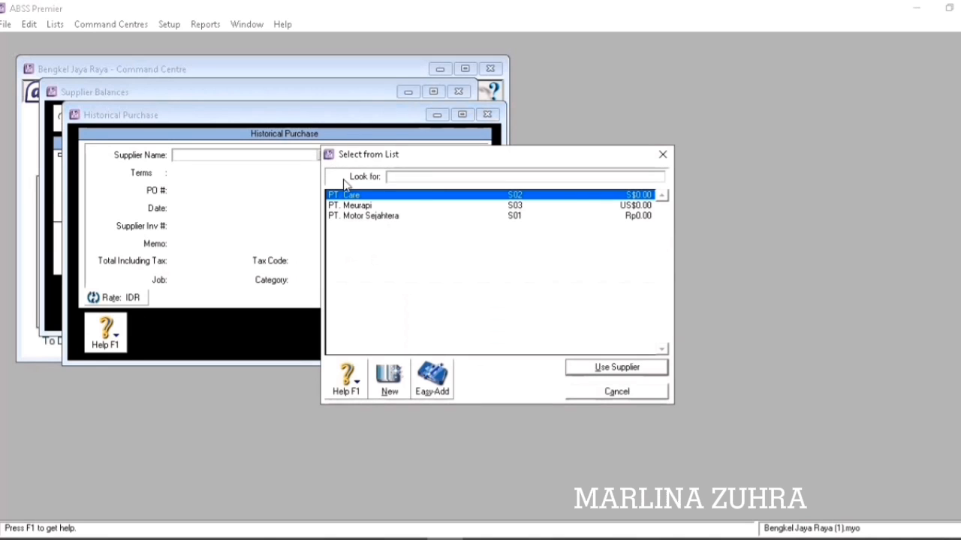
{"action": "left_click", "coordinate": [362, 218]}
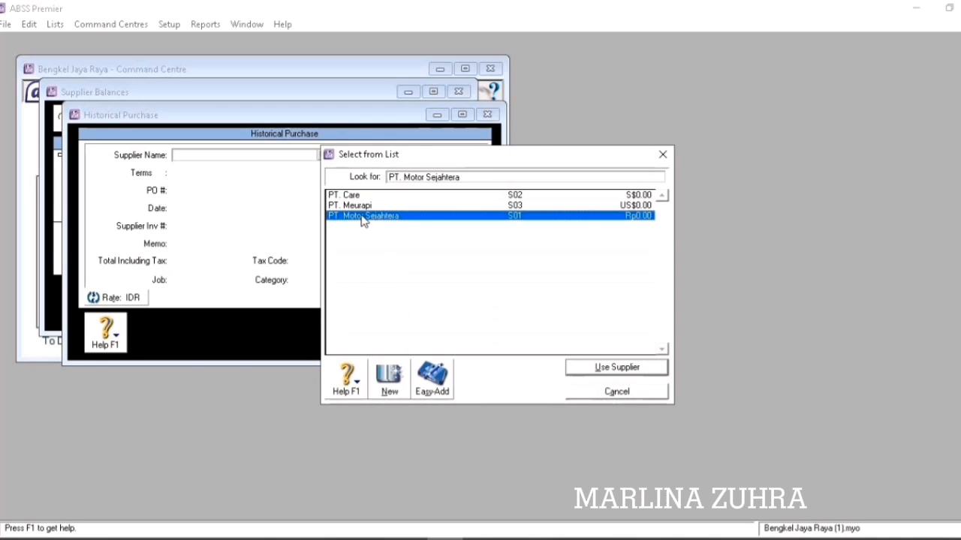
{"action": "left_click", "coordinate": [590, 369]}
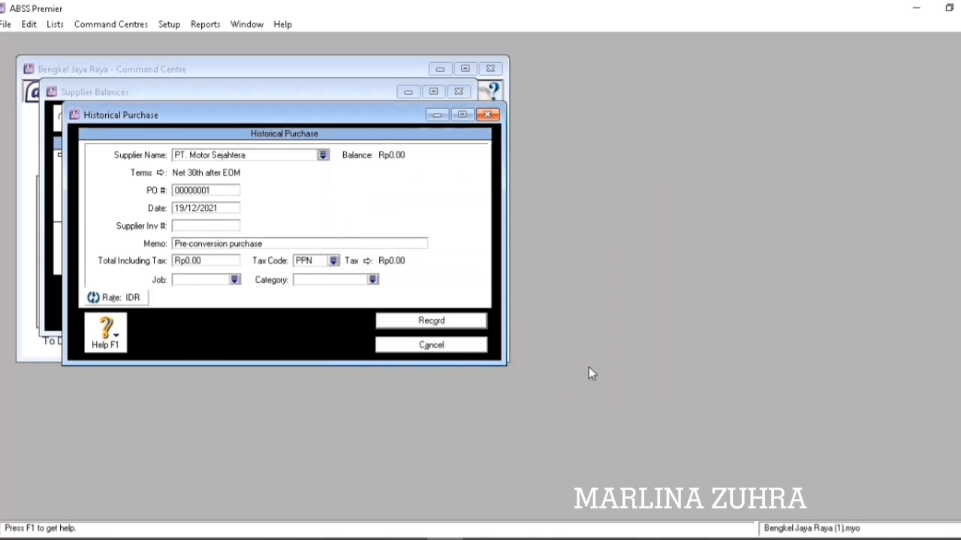
{"action": "left_click", "coordinate": [210, 191]}
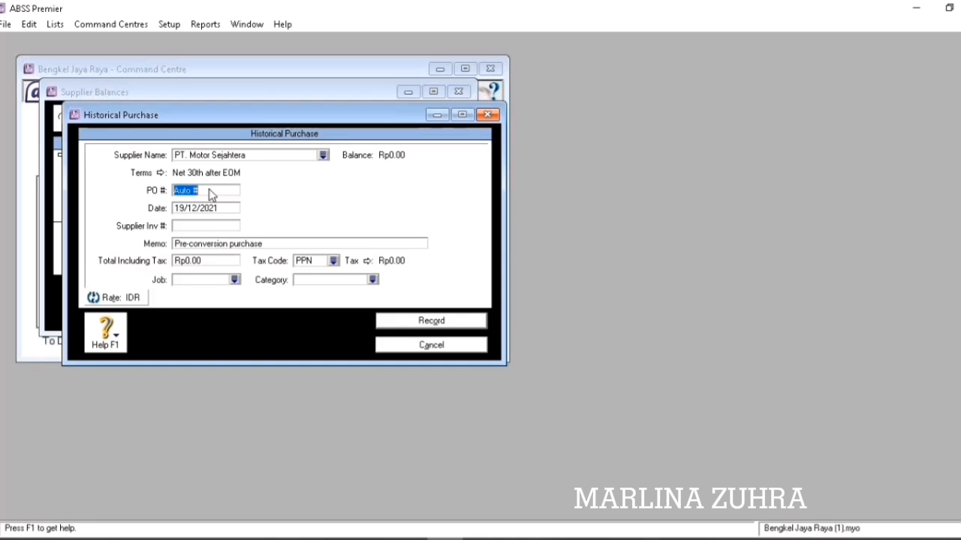
{"action": "type", "text": "INV-01"}
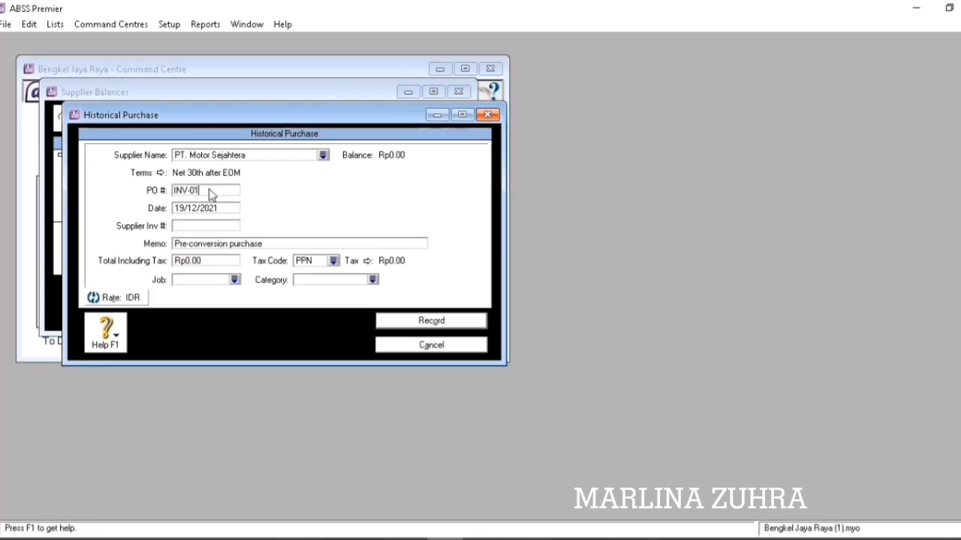
{"action": "key", "text": "Tab"}
{"action": "key", "text": "BackSpace"}
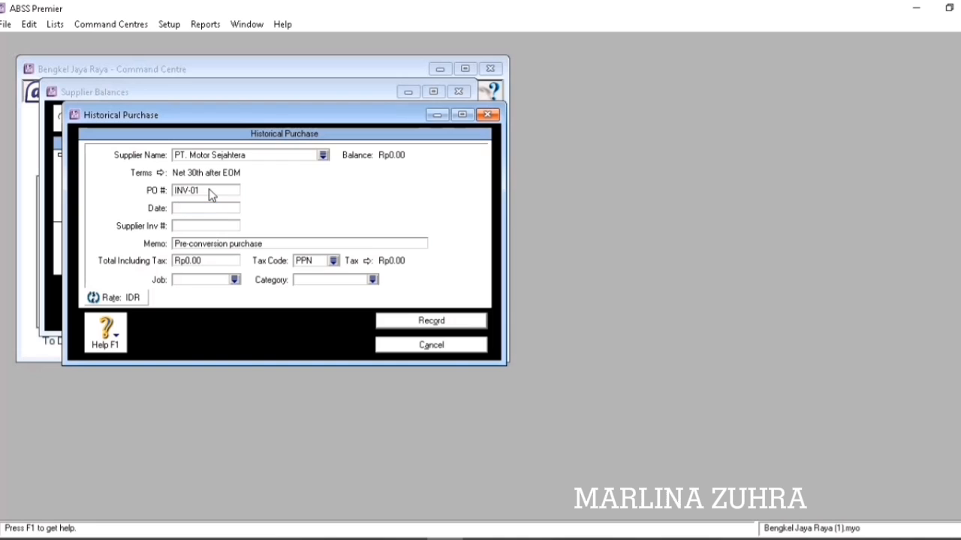
{"action": "type", "text": "31/12/20"}
{"action": "type", "text": "1"}
{"action": "type", "text": "9"}
{"action": "key", "text": "Tab"}
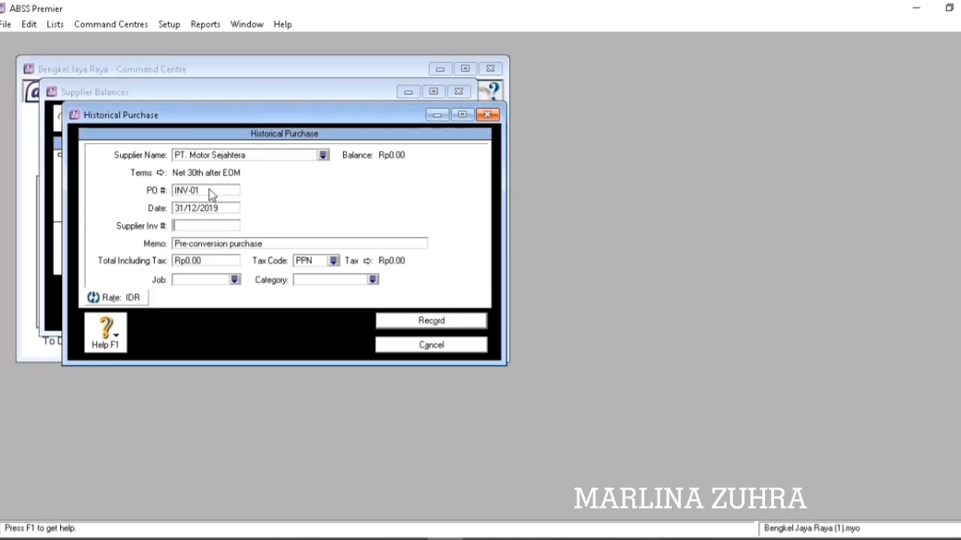
{"action": "key", "text": "Tab"}
{"action": "key", "text": "Tab"}
{"action": "type", "text": "15000000"}
{"action": "key", "text": "Tab"}
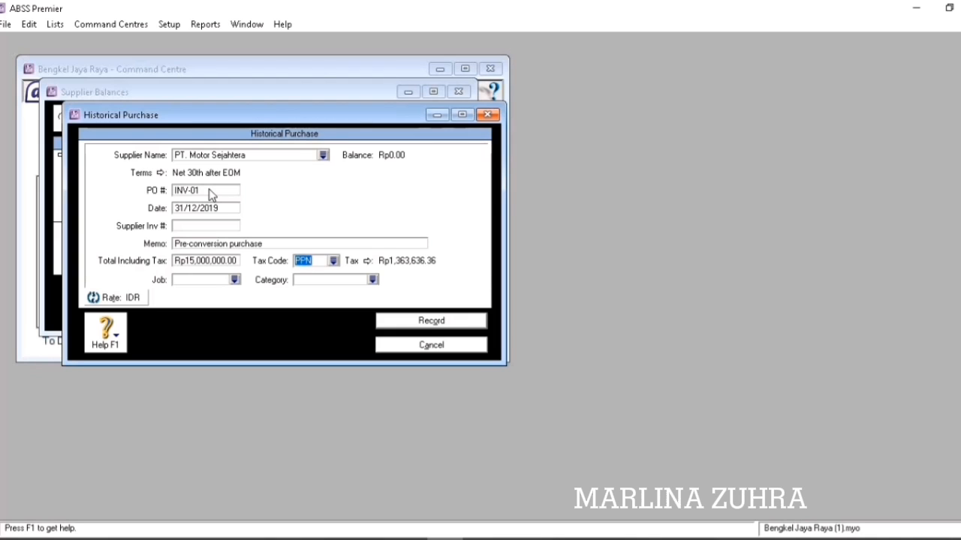
Set tax code N-T, job Produk and category Local, then record the purchase.
{"action": "left_click", "coordinate": [334, 262]}
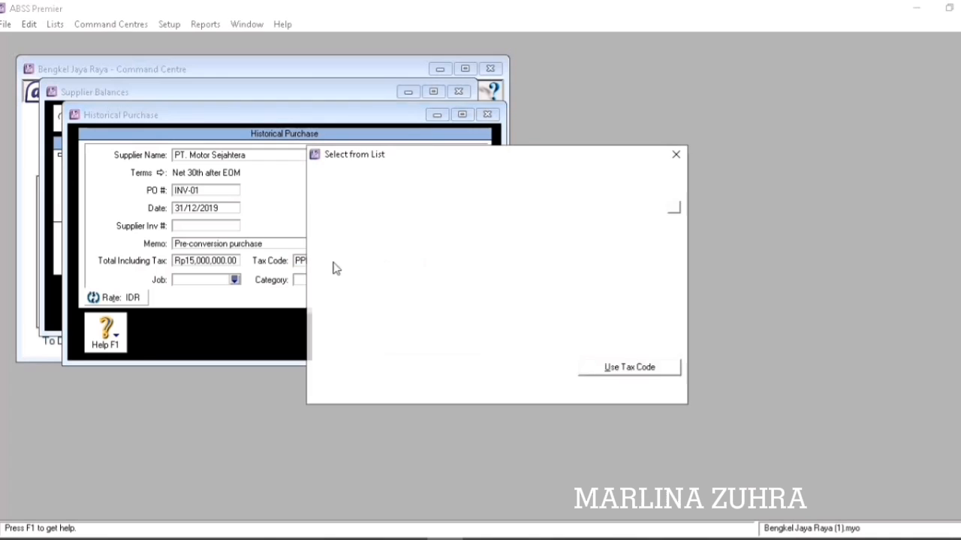
{"action": "left_click", "coordinate": [401, 206]}
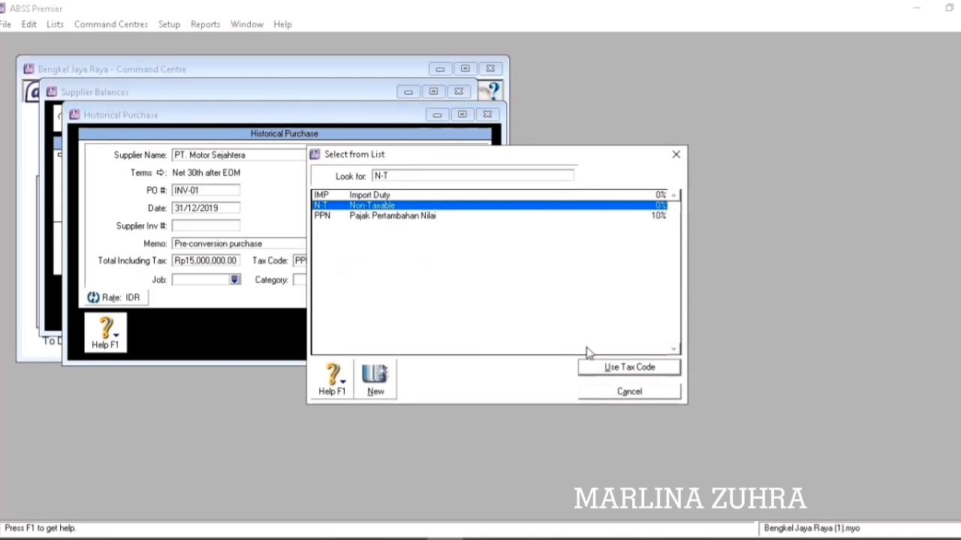
{"action": "left_click", "coordinate": [609, 368]}
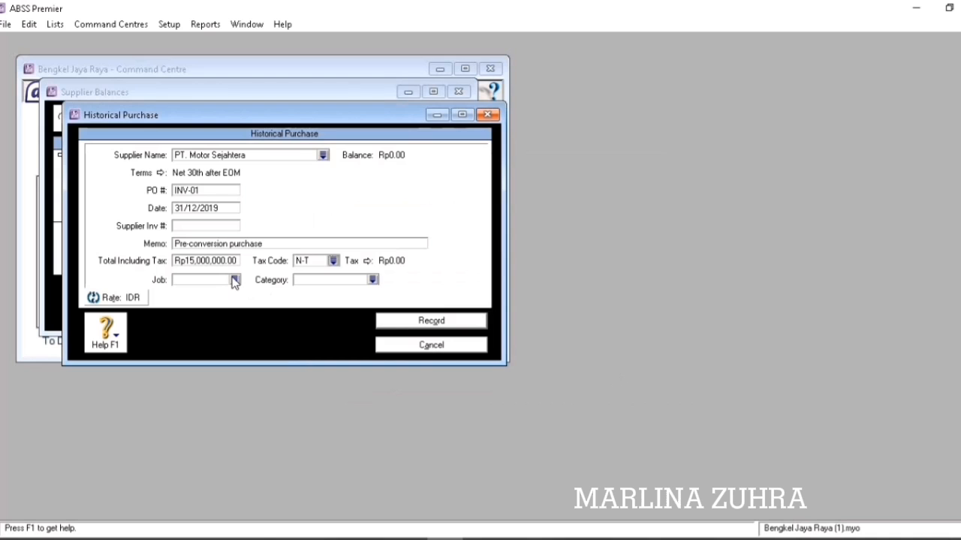
{"action": "left_click", "coordinate": [235, 279]}
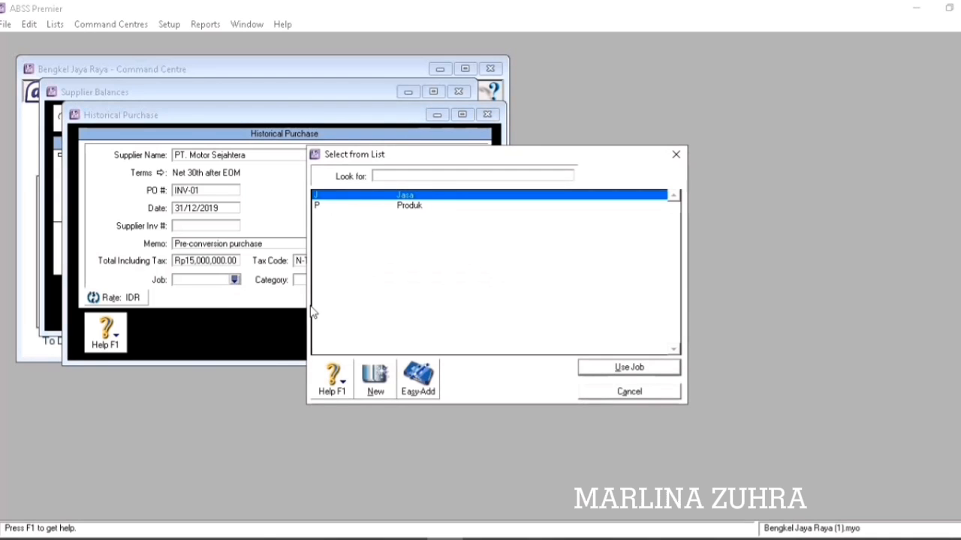
{"action": "left_click", "coordinate": [437, 206]}
{"action": "left_click", "coordinate": [606, 368]}
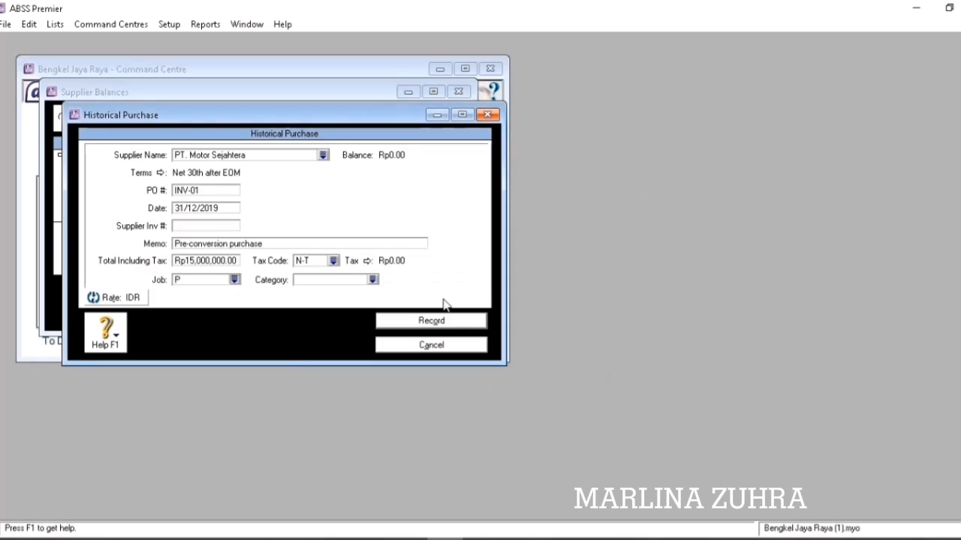
{"action": "left_click", "coordinate": [372, 280]}
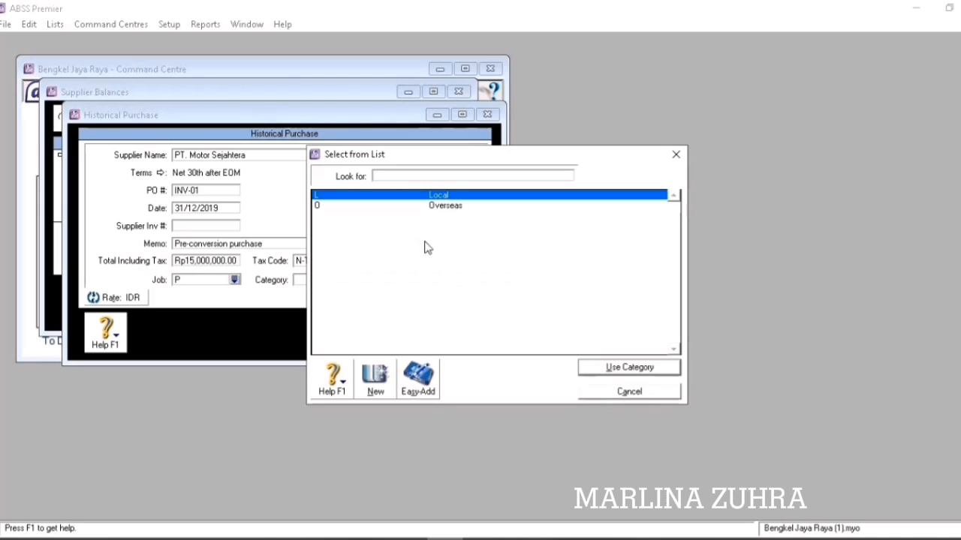
{"action": "left_click", "coordinate": [614, 368]}
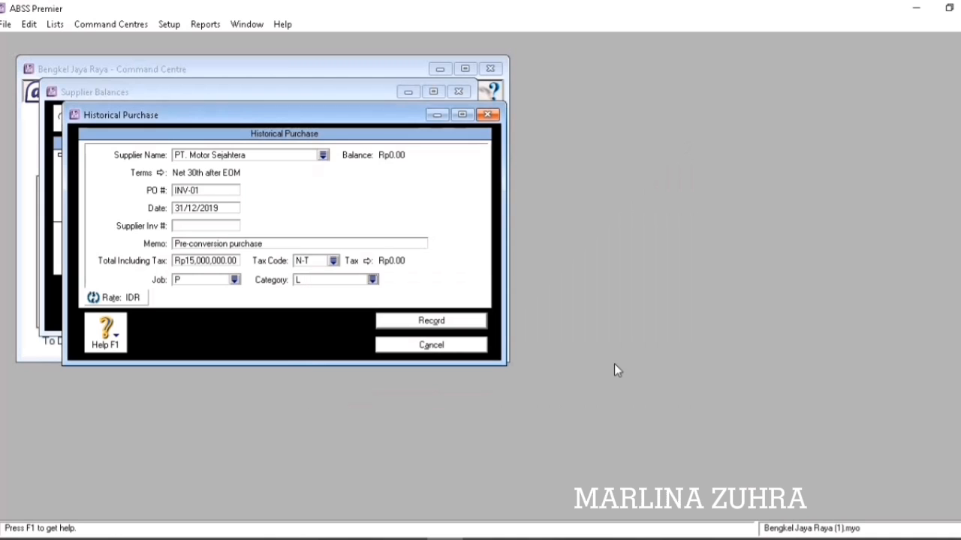
{"action": "left_click", "coordinate": [433, 323]}
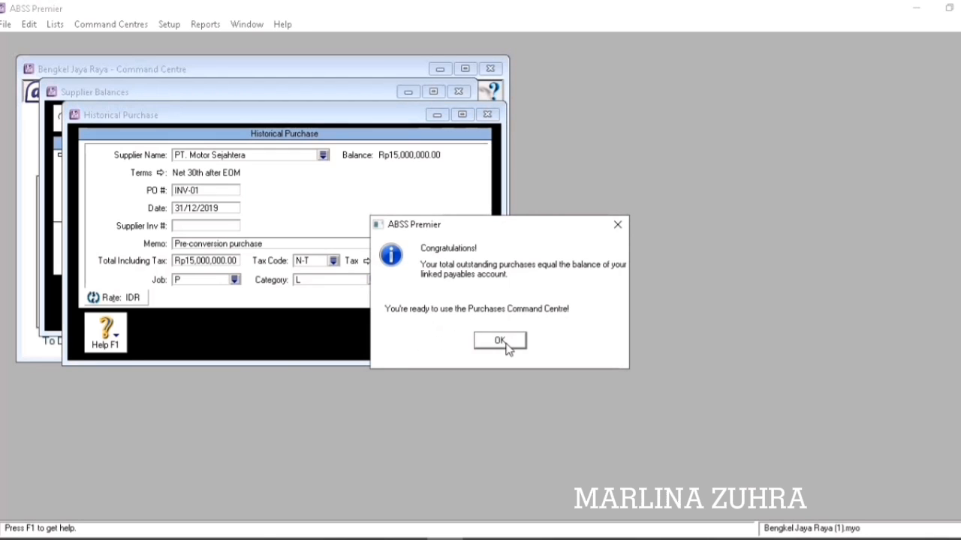
Switch supplier balances to Singapore Dollars and start a new historical purchase.
{"action": "left_click", "coordinate": [500, 341]}
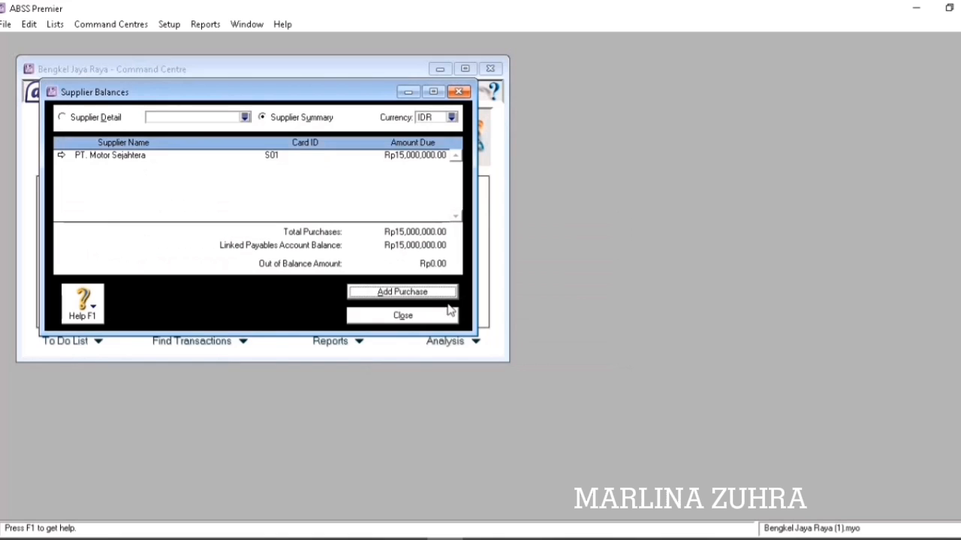
{"action": "left_click", "coordinate": [452, 118]}
{"action": "left_click", "coordinate": [423, 205]}
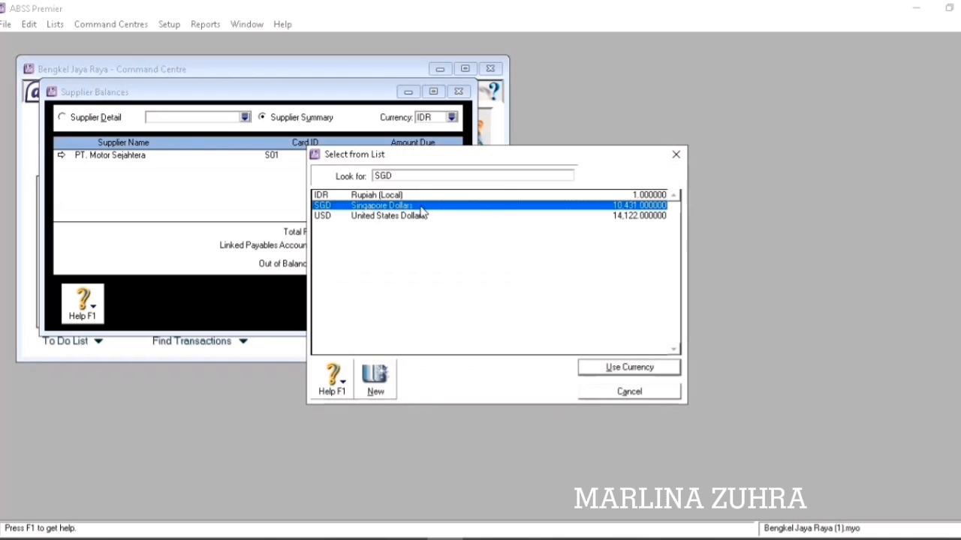
{"action": "left_click", "coordinate": [615, 369]}
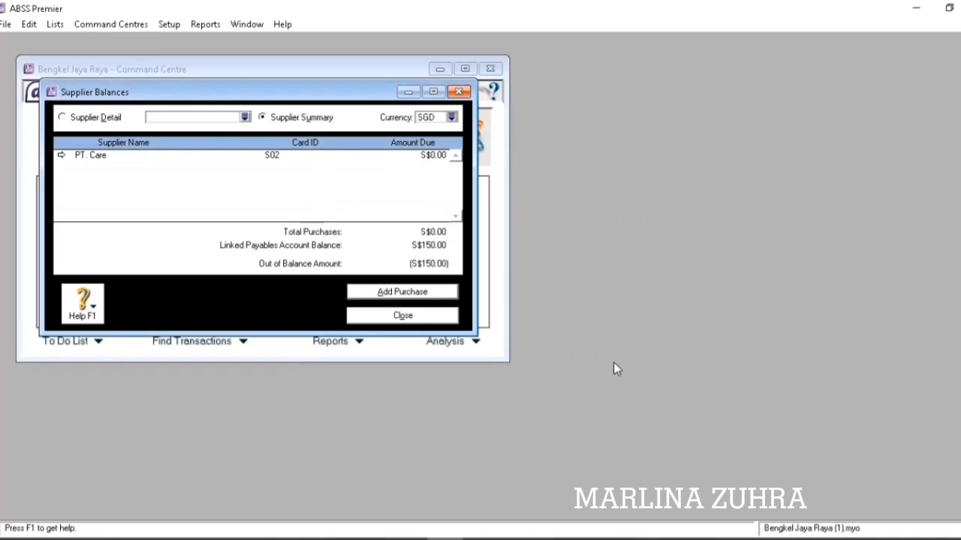
{"action": "left_click", "coordinate": [427, 295]}
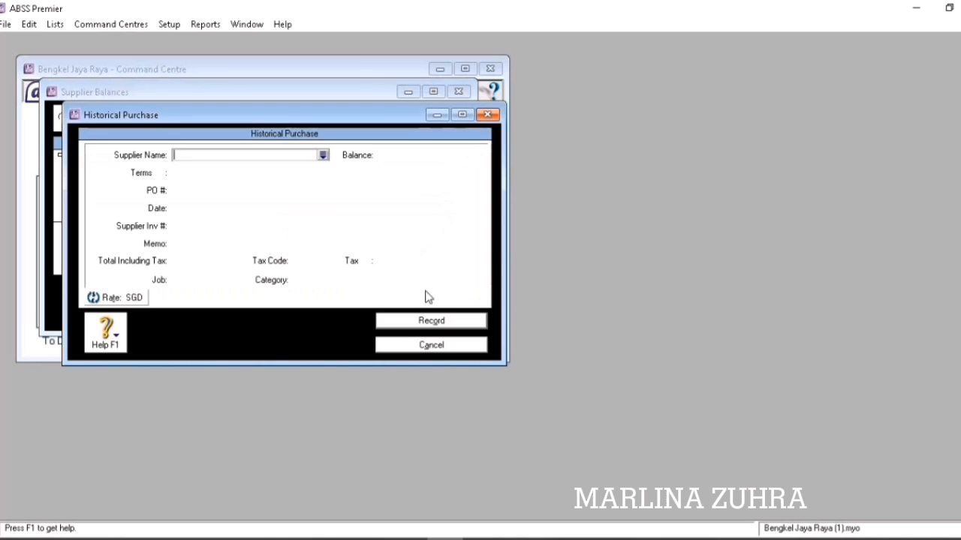
Enter a purchase from PT. Care with PO INV-03 and a total of S$150.
{"action": "left_click", "coordinate": [323, 155]}
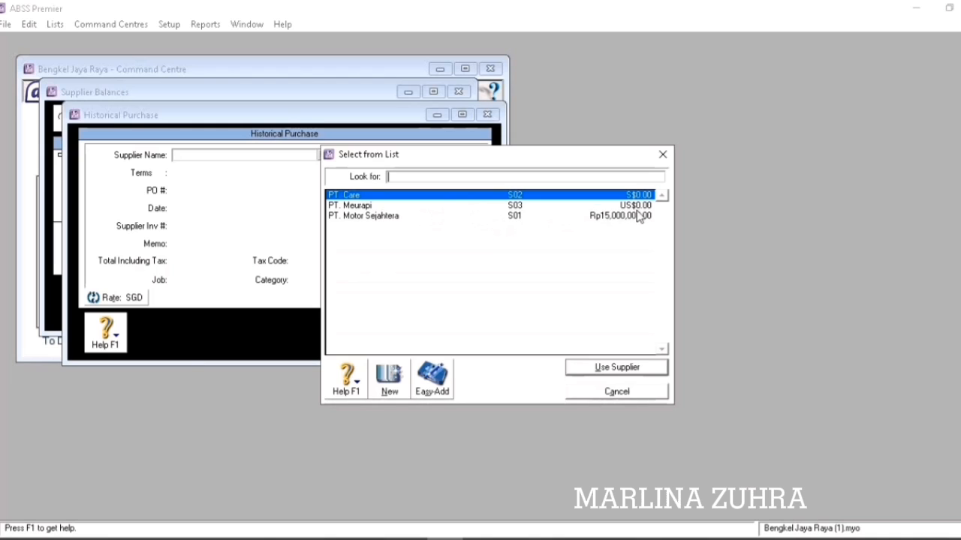
{"action": "left_click", "coordinate": [611, 367]}
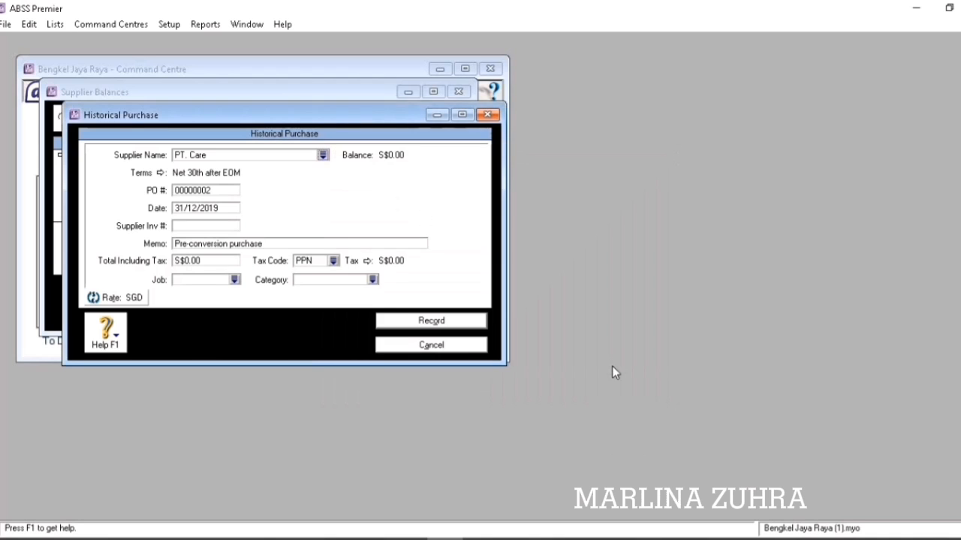
{"action": "left_click", "coordinate": [213, 193]}
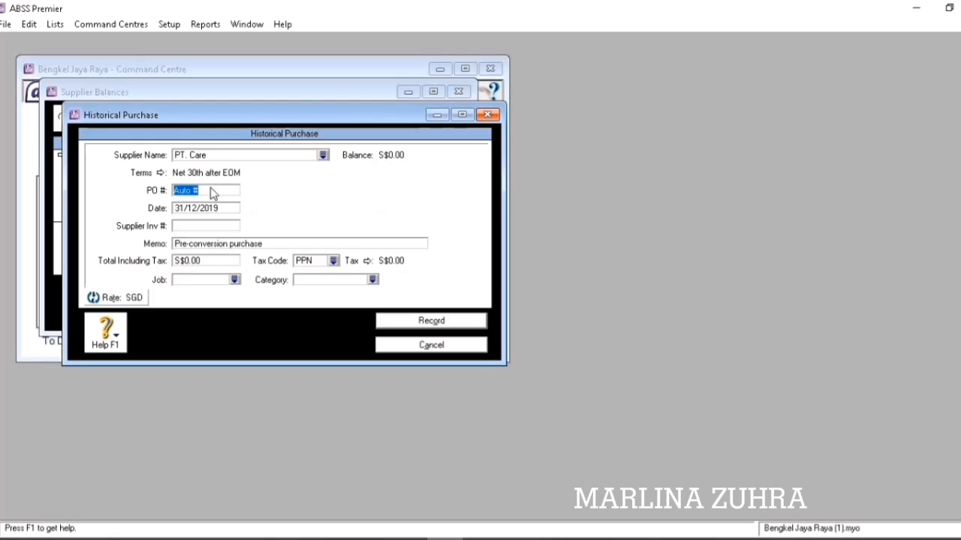
{"action": "type", "text": "INV-03"}
{"action": "key", "text": "Tab"}
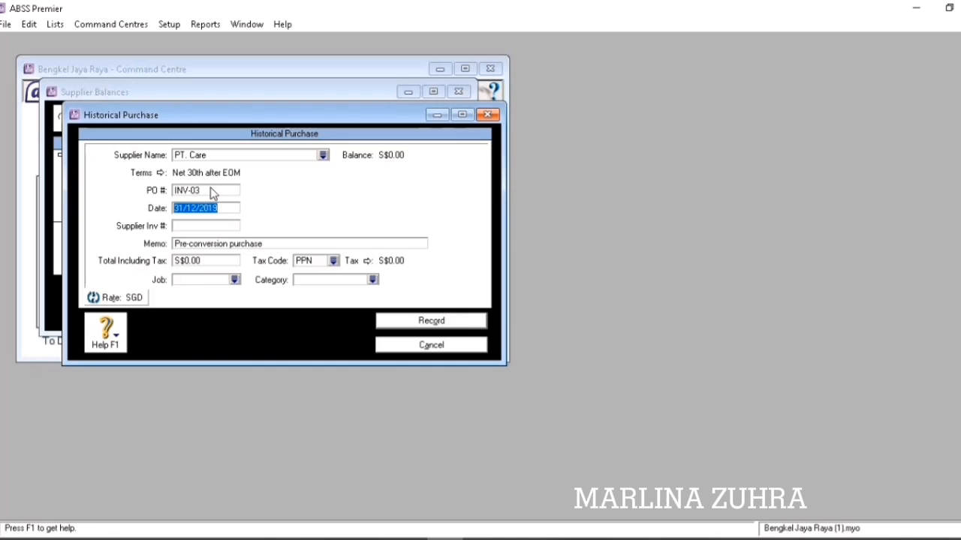
{"action": "key", "text": "Tab"}
{"action": "key", "text": "Tab"}
{"action": "key", "text": "Tab"}
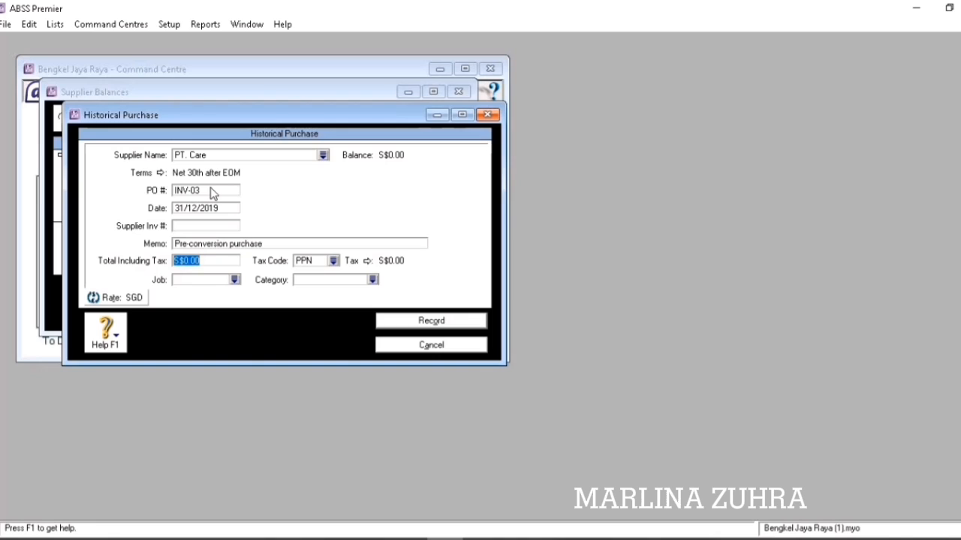
{"action": "type", "text": "150"}
{"action": "key", "text": "Tab"}
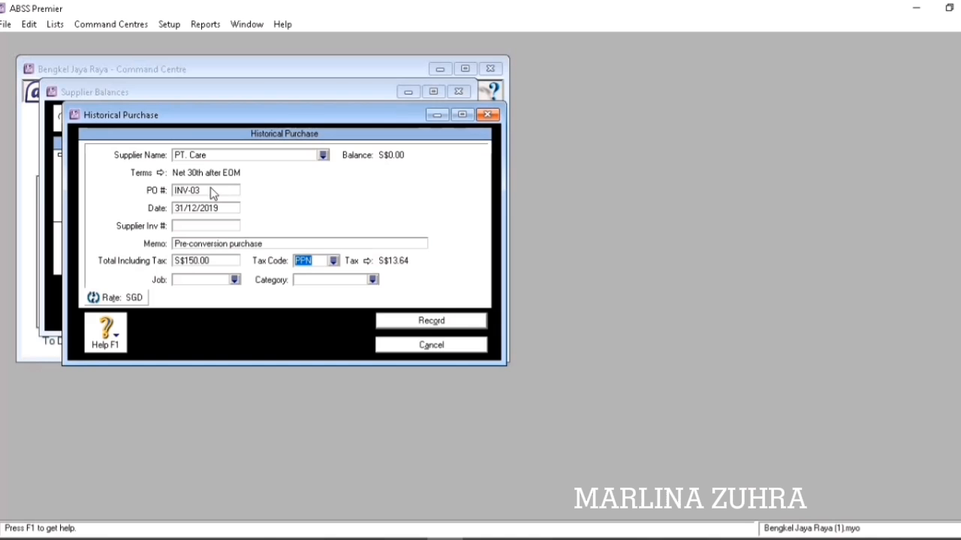
Set tax code N-T, job P and category L, then record the purchase.
{"action": "left_click", "coordinate": [333, 261]}
{"action": "left_click", "coordinate": [451, 205]}
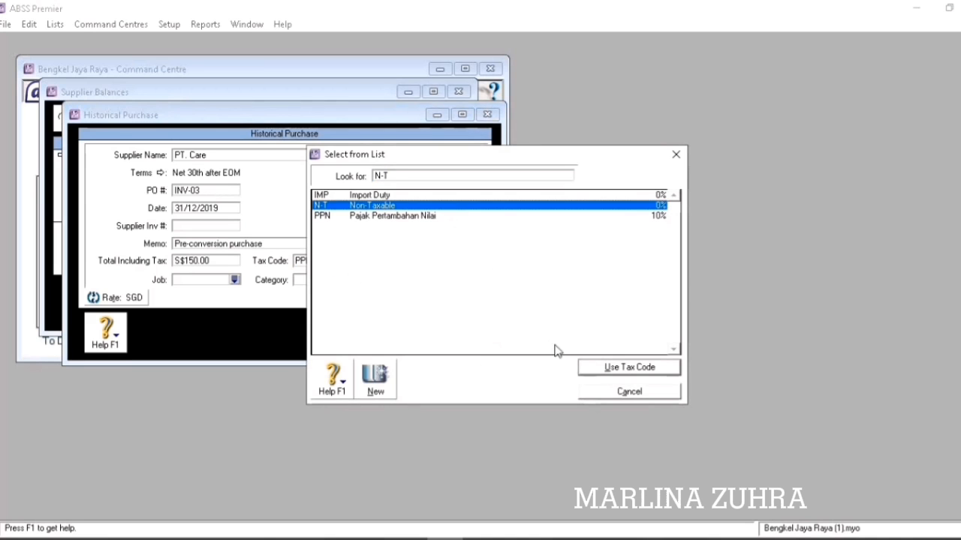
{"action": "left_click", "coordinate": [593, 371]}
{"action": "left_click", "coordinate": [234, 279]}
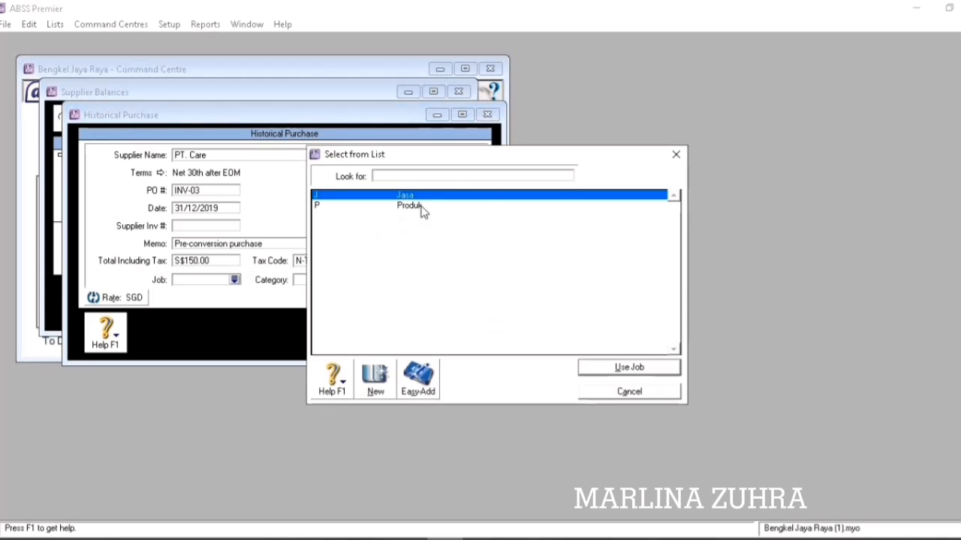
{"action": "left_click", "coordinate": [425, 207]}
{"action": "left_click", "coordinate": [597, 369]}
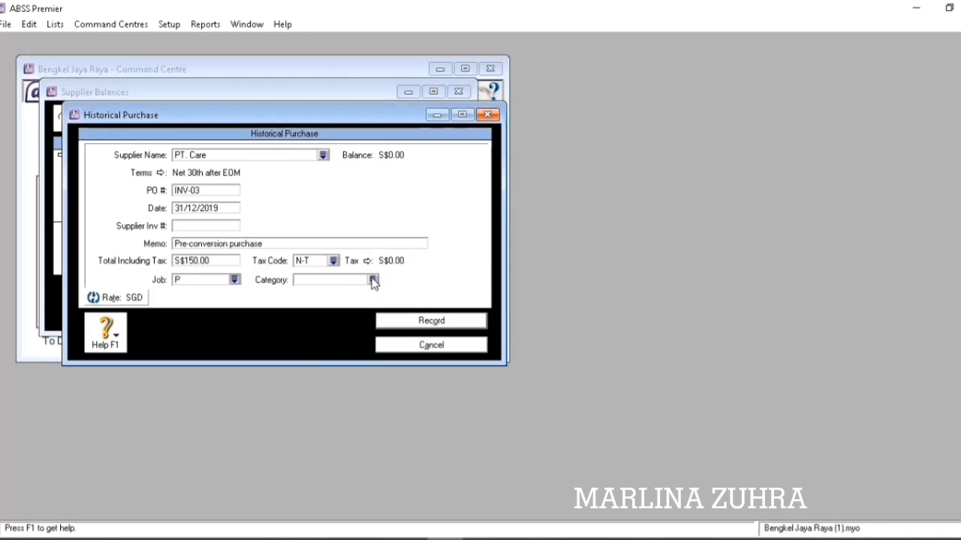
{"action": "left_click", "coordinate": [374, 280]}
{"action": "left_click", "coordinate": [599, 367]}
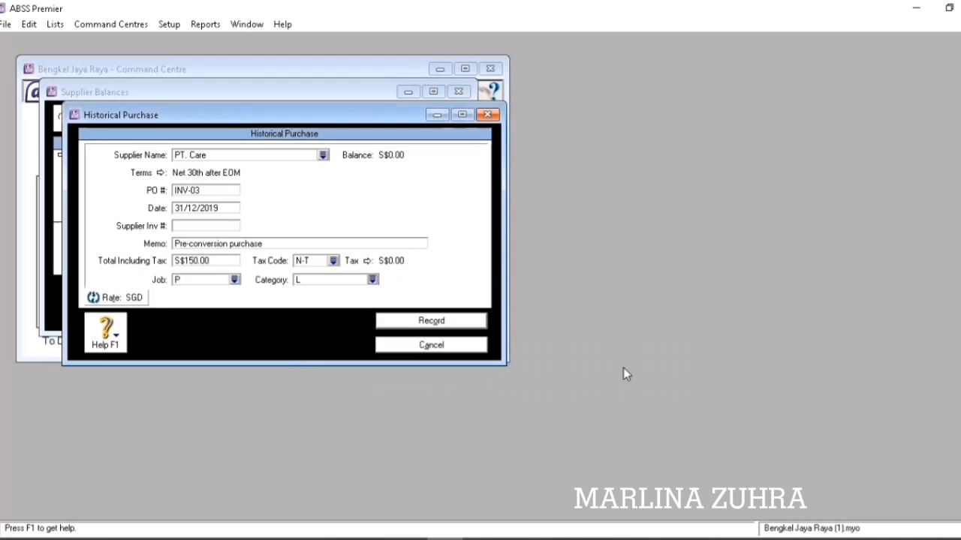
{"action": "left_click", "coordinate": [431, 321]}
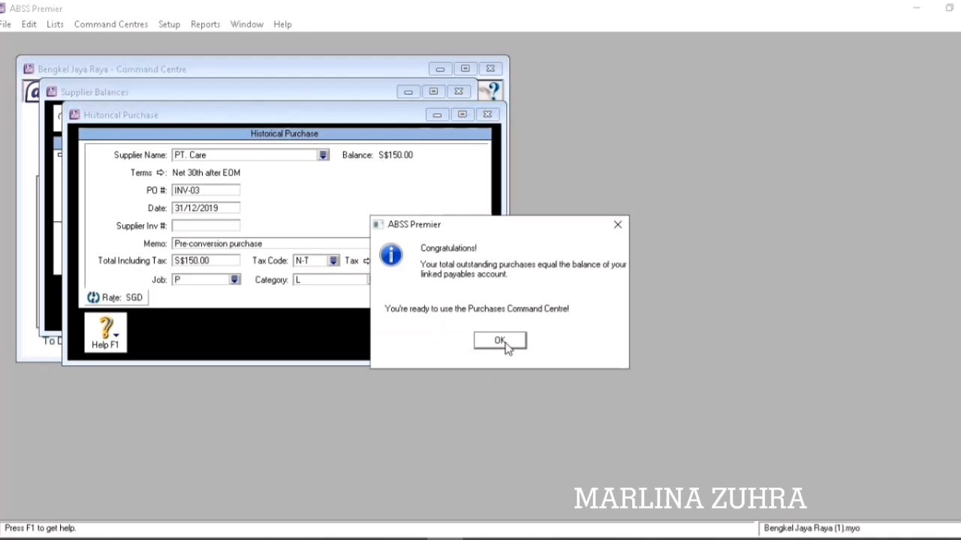
{"action": "left_click", "coordinate": [500, 341]}
{"action": "left_click", "coordinate": [452, 120]}
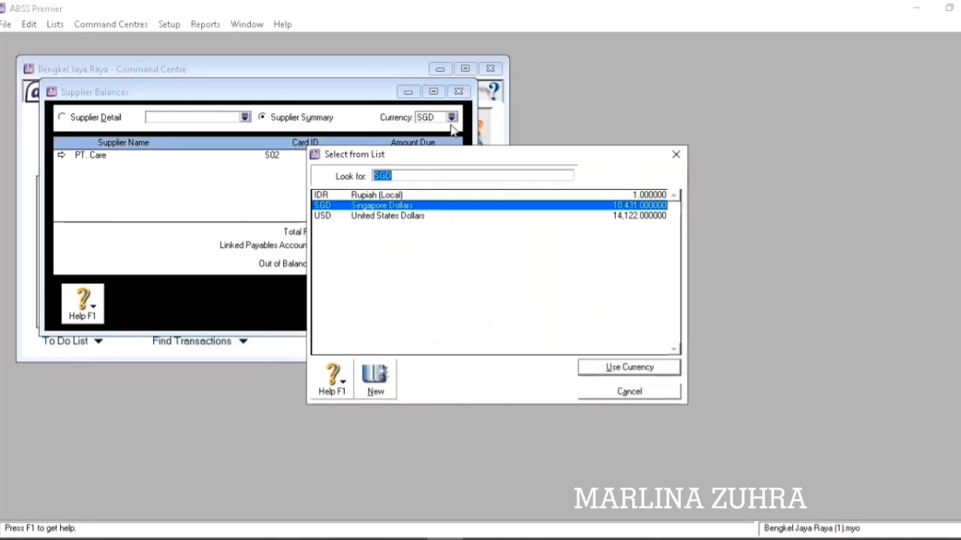
Switch supplier balances to US Dollars and start a purchase from PT. Meurapi.
{"action": "left_click", "coordinate": [422, 216]}
{"action": "left_click", "coordinate": [599, 369]}
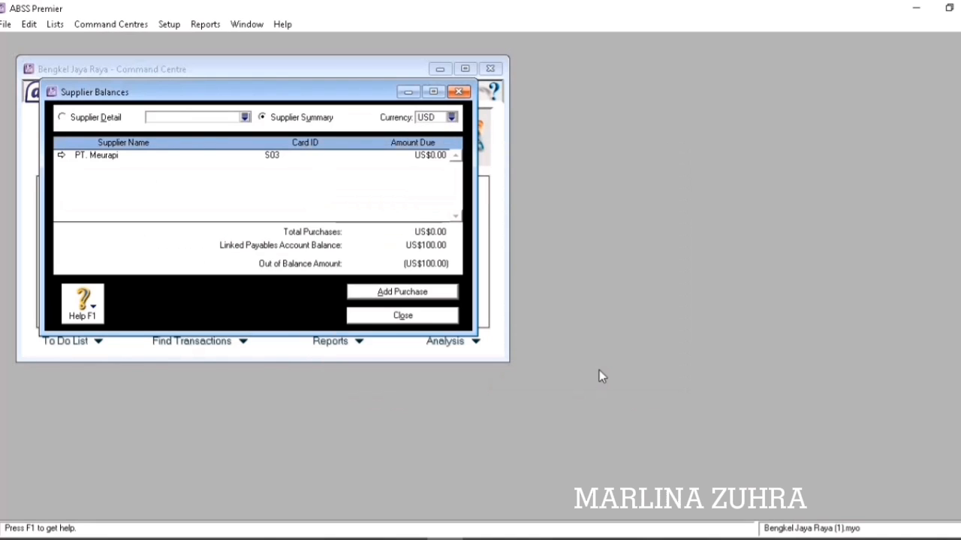
{"action": "left_click", "coordinate": [376, 293]}
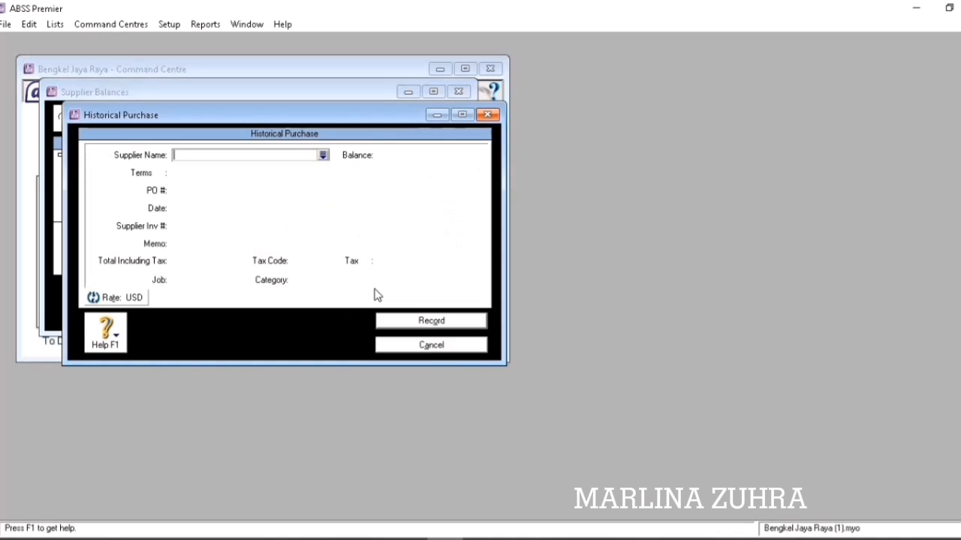
{"action": "left_click", "coordinate": [323, 154]}
{"action": "left_click", "coordinate": [356, 206]}
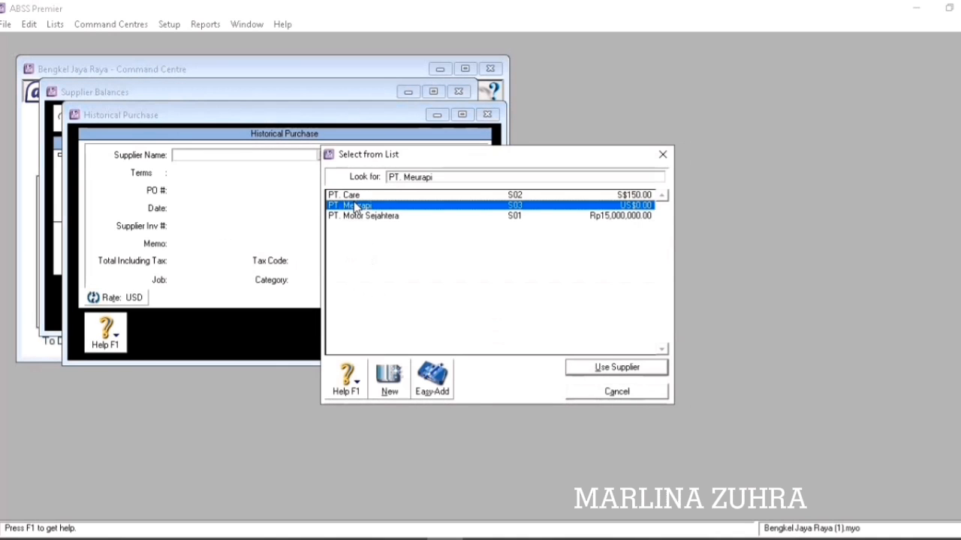
{"action": "left_click", "coordinate": [604, 367]}
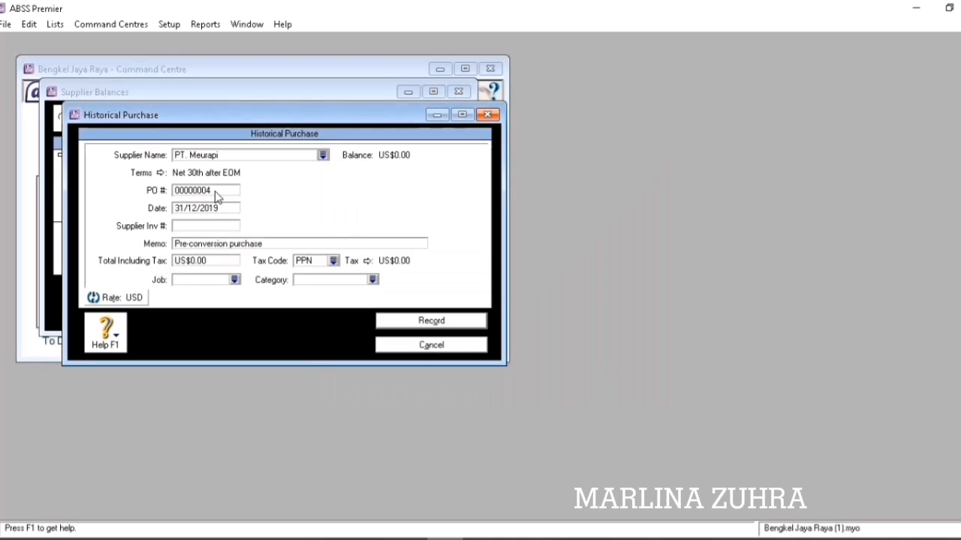
Enter PO number INV-04 and a total of US$100.
{"action": "left_click", "coordinate": [215, 191]}
{"action": "type", "text": "INV-04"}
{"action": "key", "text": "Tab"}
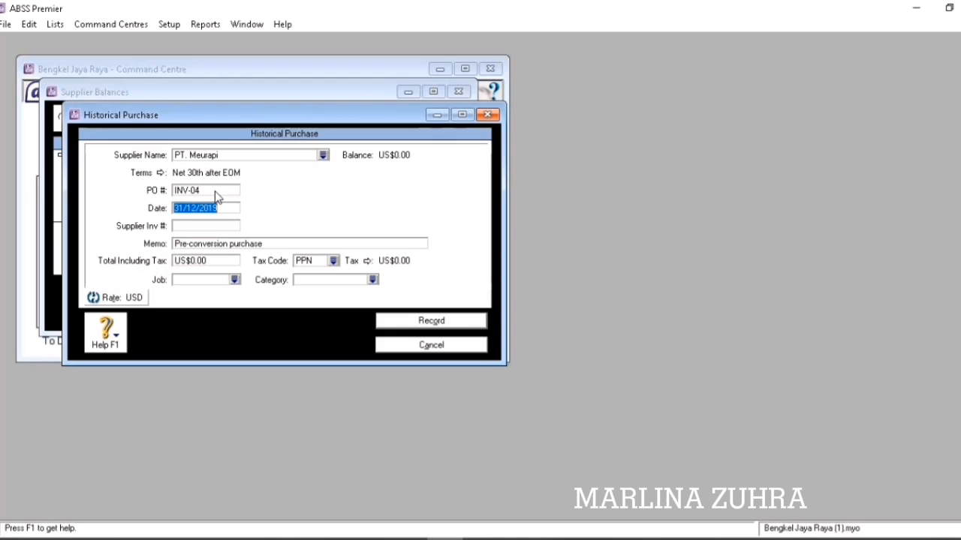
{"action": "key", "text": "Tab"}
{"action": "key", "text": "Tab"}
{"action": "key", "text": "Tab"}
{"action": "type", "text": "100"}
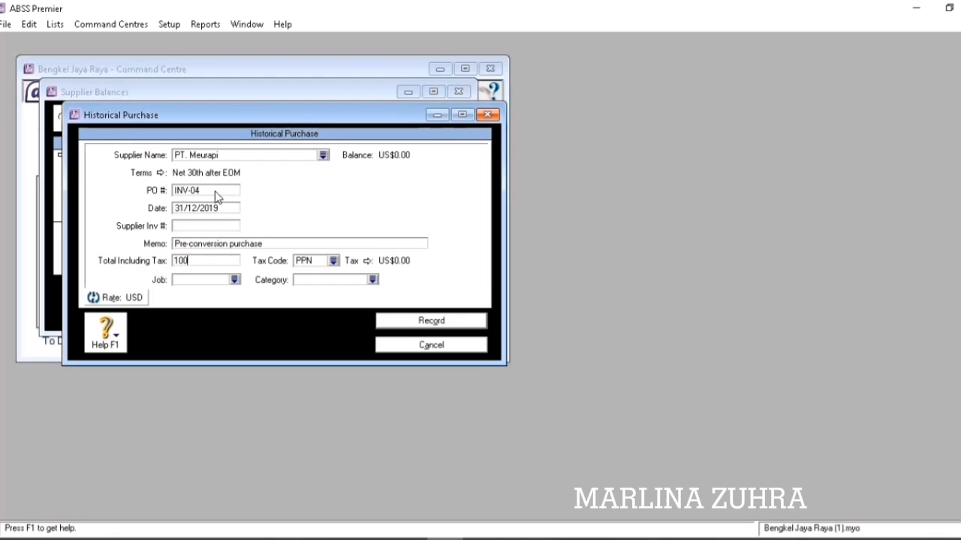
{"action": "key", "text": "Tab"}
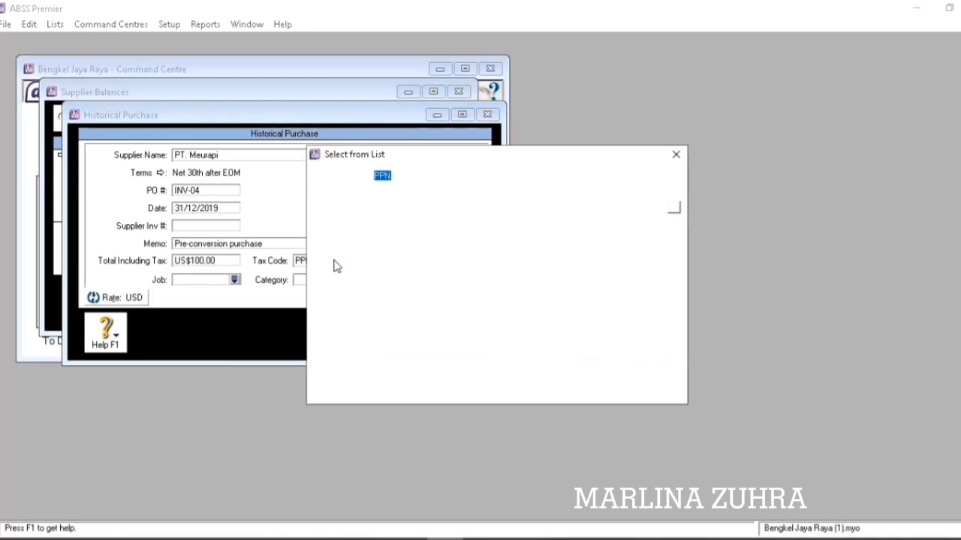
Set tax code N-T, job Produk and category Overseas, then record the purchase.
{"action": "left_click", "coordinate": [333, 260]}
{"action": "left_click", "coordinate": [415, 206]}
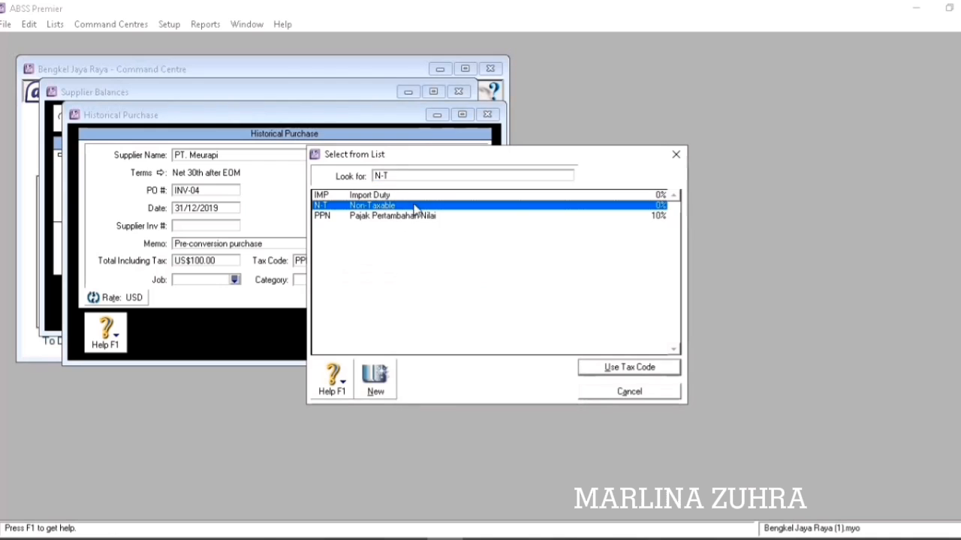
{"action": "left_click", "coordinate": [586, 368]}
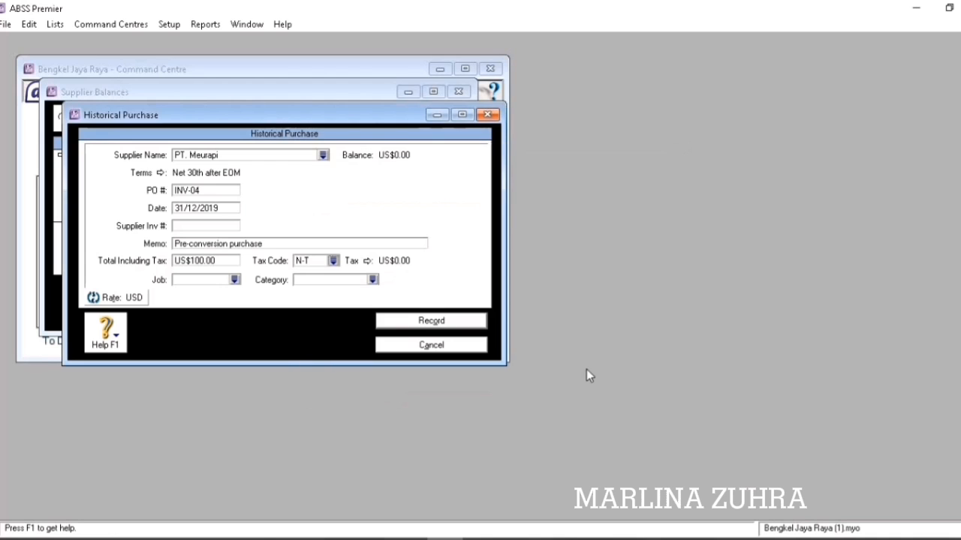
{"action": "left_click", "coordinate": [234, 279]}
{"action": "left_click", "coordinate": [409, 206]}
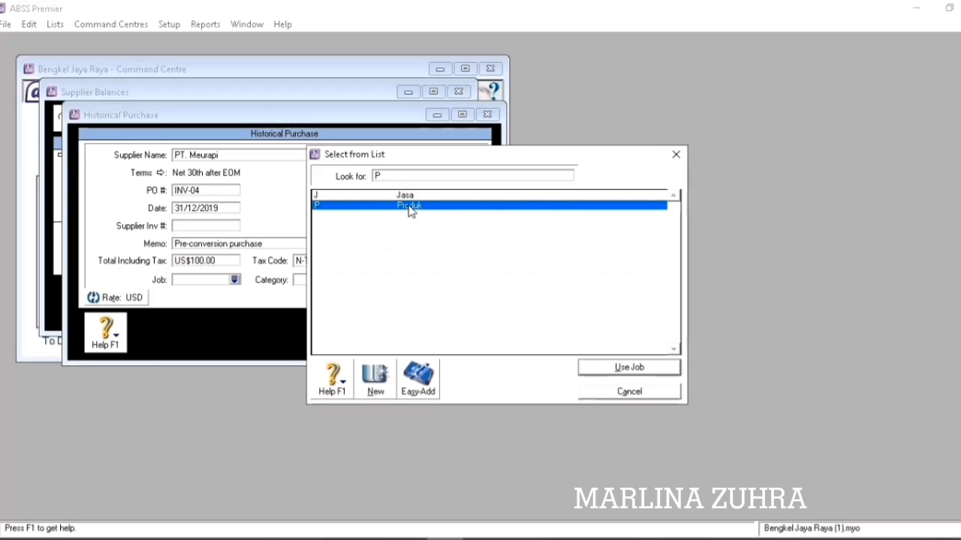
{"action": "left_click", "coordinate": [588, 369]}
{"action": "left_click", "coordinate": [370, 279]}
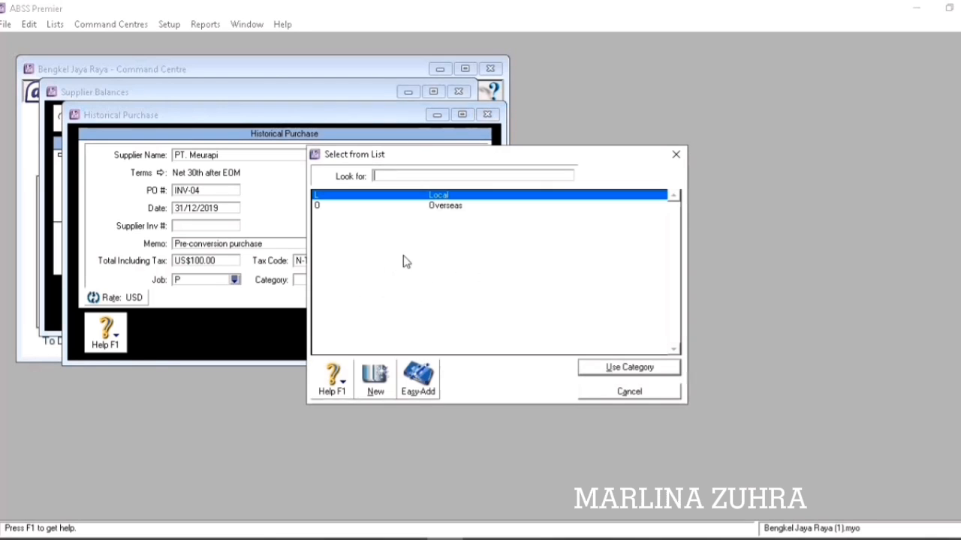
{"action": "left_click", "coordinate": [454, 207]}
{"action": "left_click", "coordinate": [586, 369]}
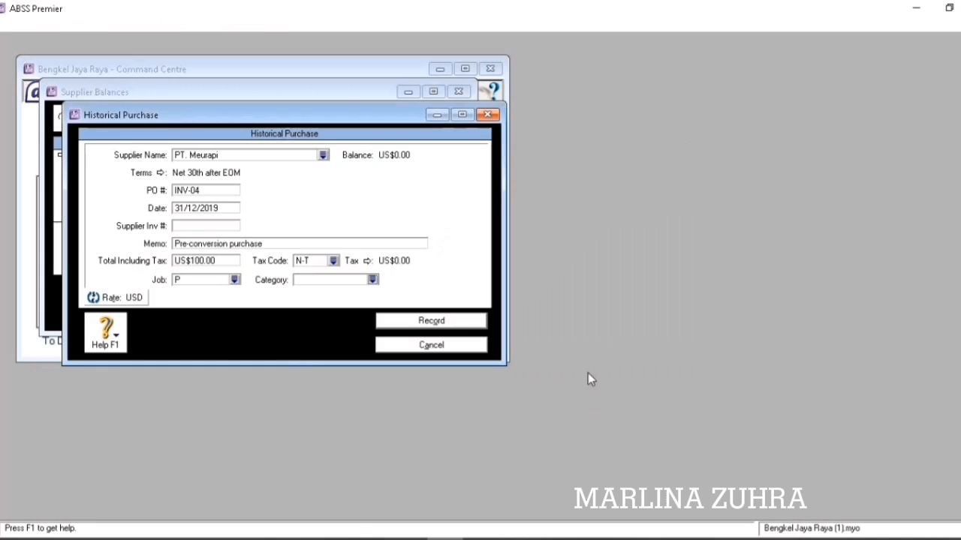
{"action": "left_click", "coordinate": [435, 321]}
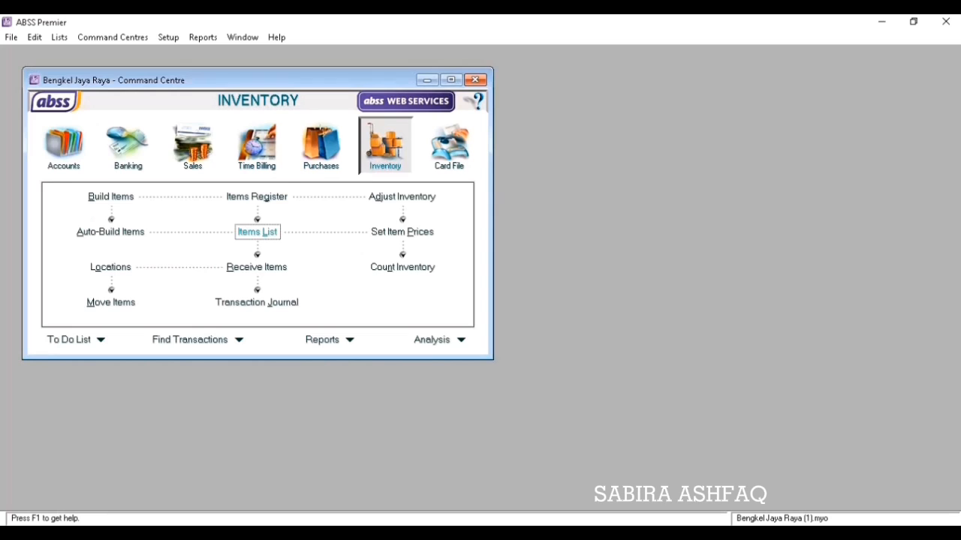
Create new item P1 'OLI SHELL' marked as bought, sold and inventoried.
{"action": "left_click", "coordinate": [258, 232]}
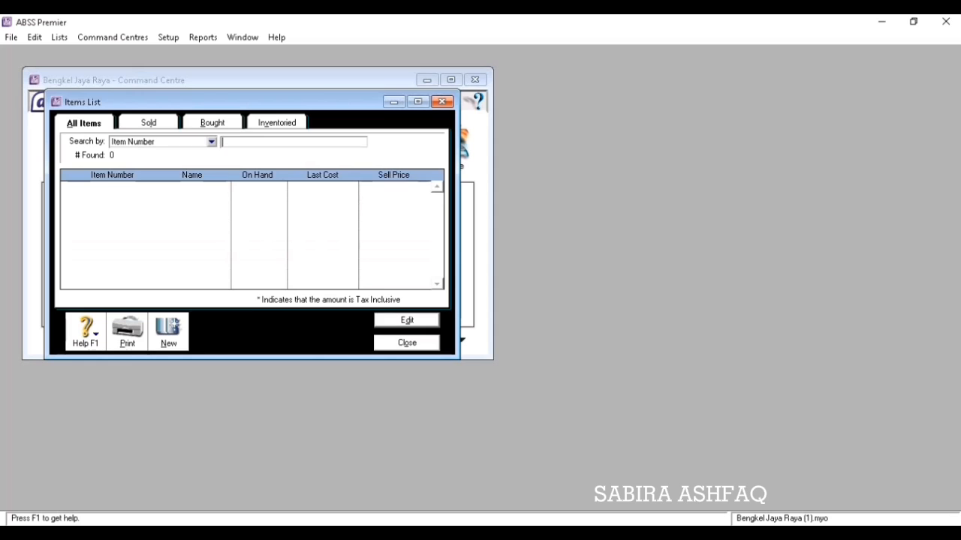
{"action": "left_click", "coordinate": [168, 331]}
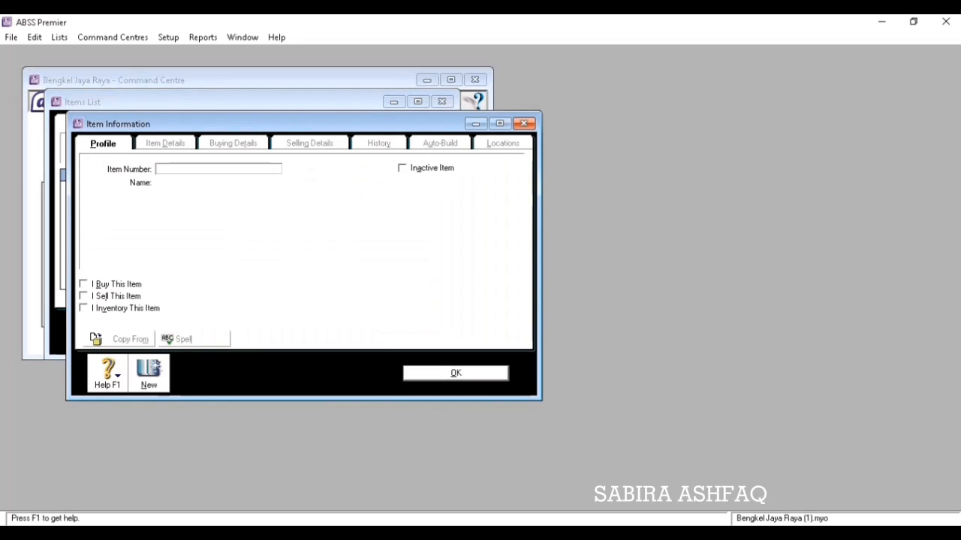
{"action": "type", "text": "P1"}
{"action": "key", "text": "Tab"}
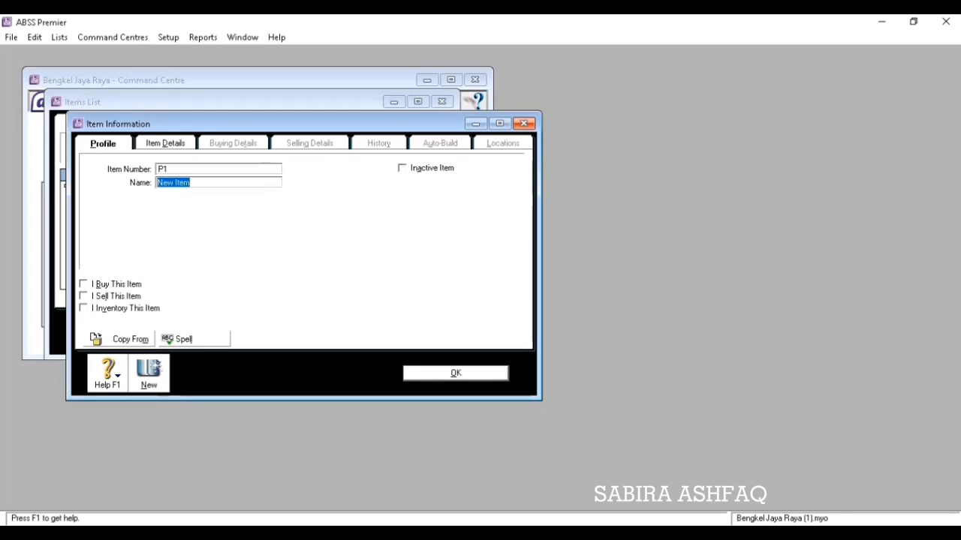
{"action": "type", "text": "OLI S"}
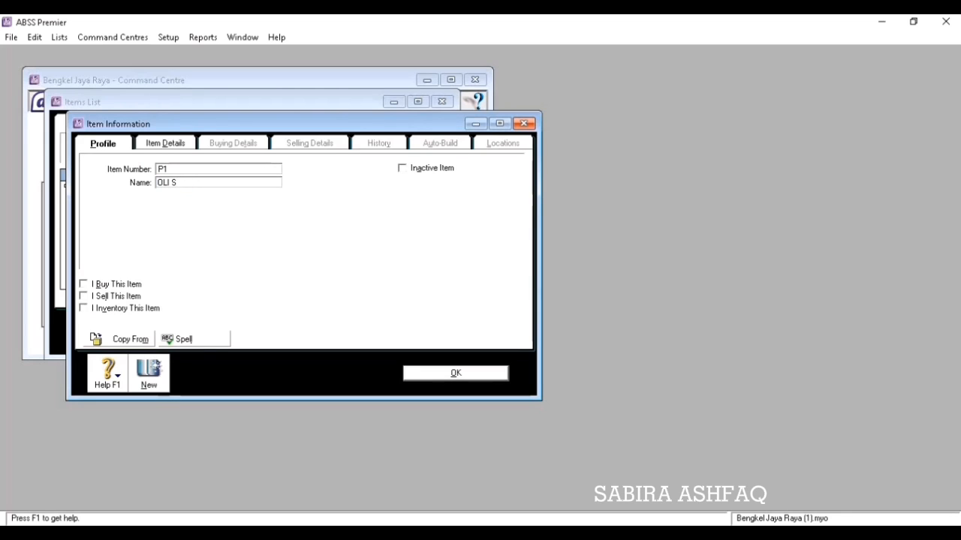
{"action": "type", "text": "HELL"}
{"action": "left_click", "coordinate": [83, 284]}
{"action": "left_click", "coordinate": [84, 296]}
{"action": "left_click", "coordinate": [84, 309]}
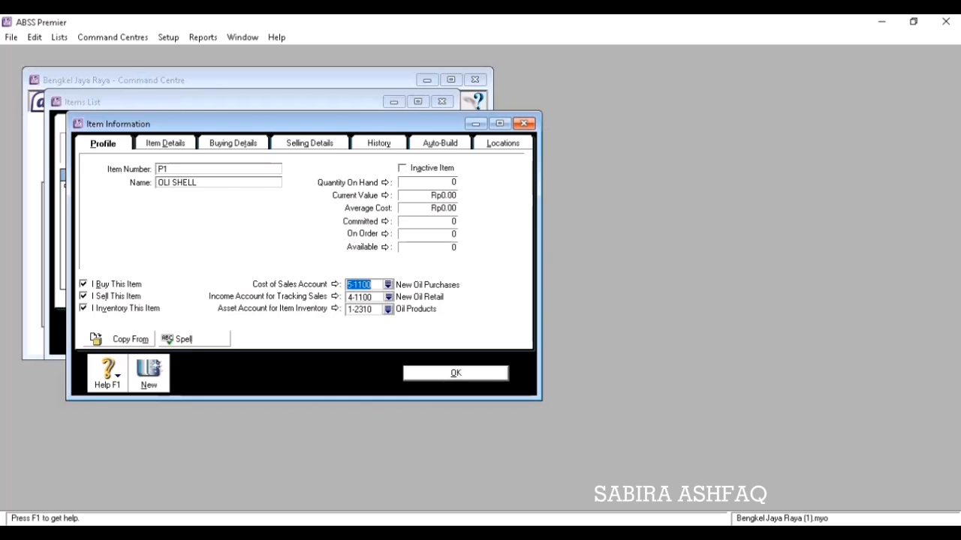
Set OLI SHELL's prices to USD 350 and SGD 480 with levels D–F at 0, and save.
{"action": "left_click", "coordinate": [309, 143]}
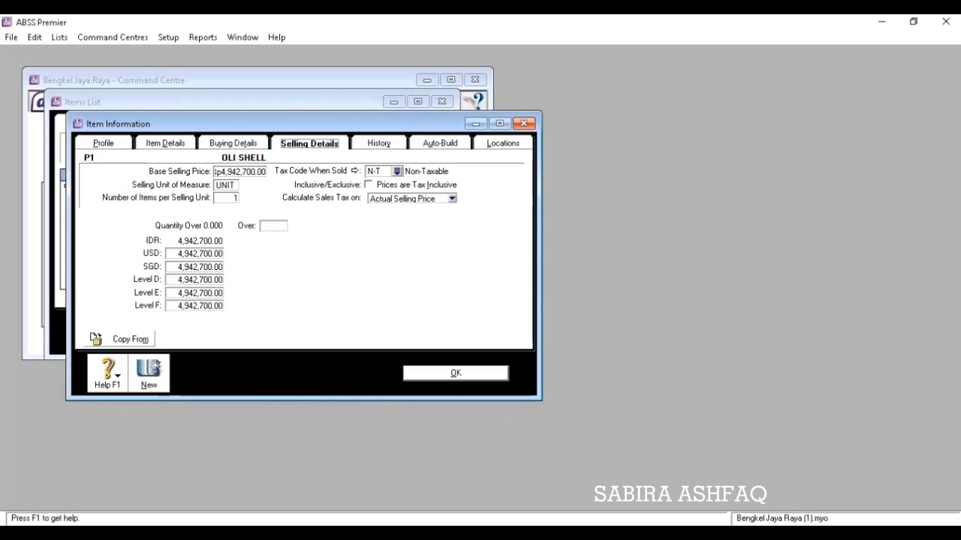
{"action": "left_click", "coordinate": [233, 144]}
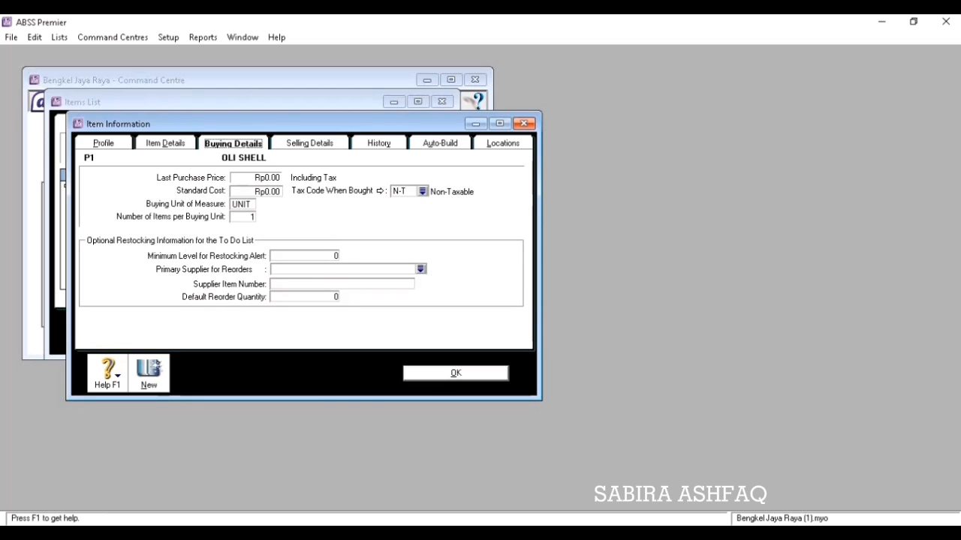
{"action": "left_click", "coordinate": [309, 143]}
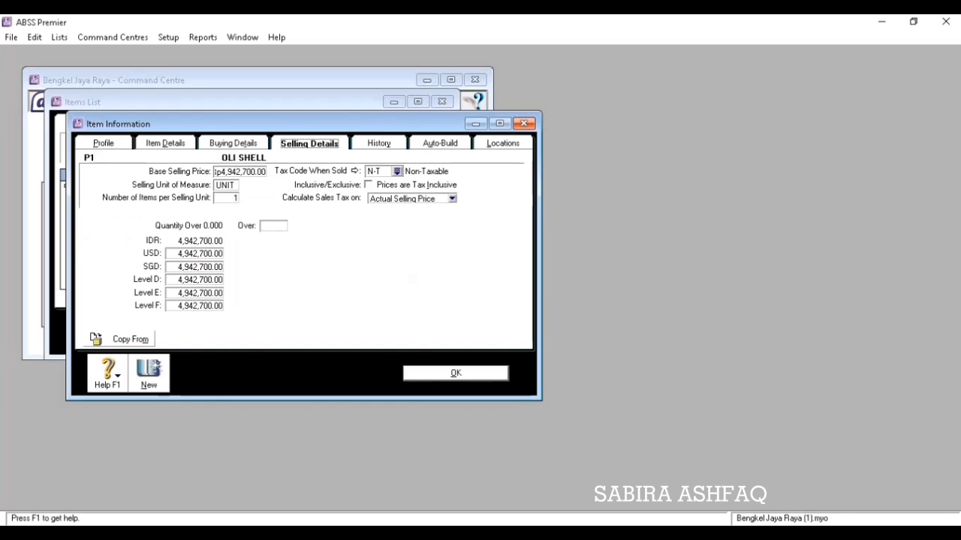
{"action": "left_click", "coordinate": [200, 253]}
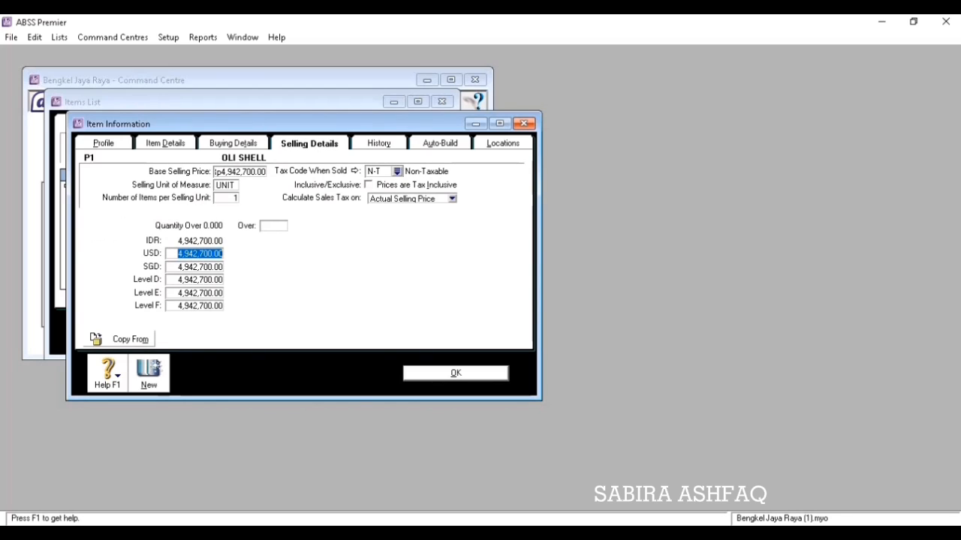
{"action": "type", "text": "350"}
{"action": "key", "text": "Tab"}
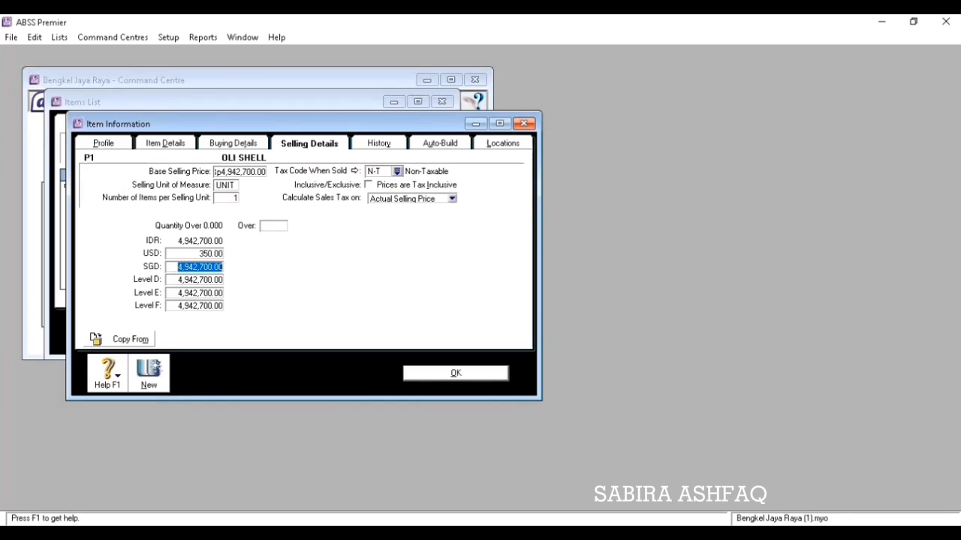
{"action": "type", "text": "480"}
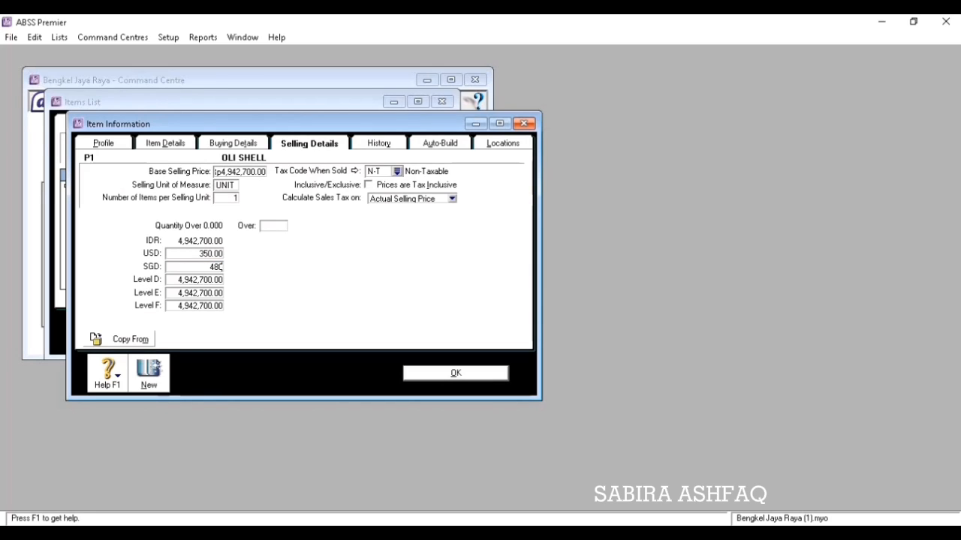
{"action": "key", "text": "Tab"}
{"action": "type", "text": "0"}
{"action": "key", "text": "Tab"}
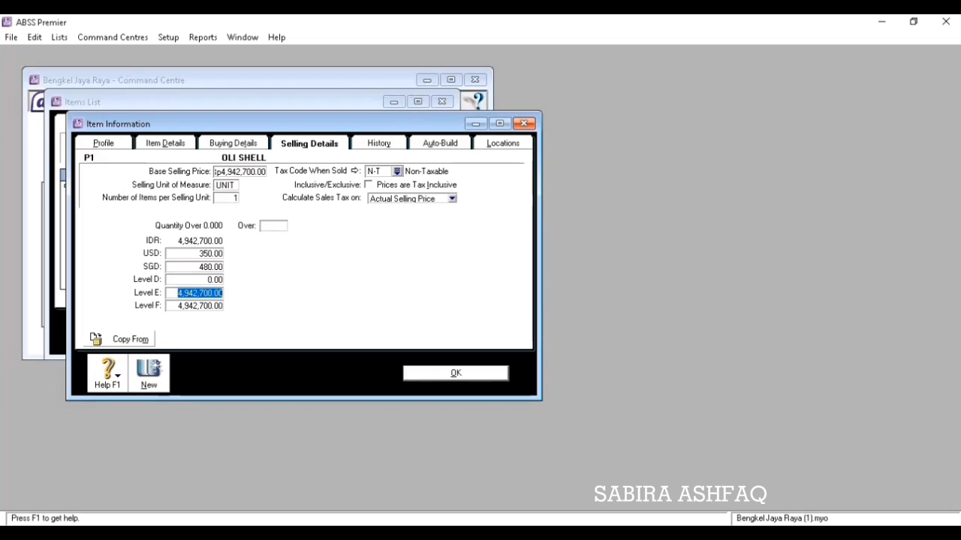
{"action": "type", "text": "0"}
{"action": "key", "text": "Tab"}
{"action": "type", "text": "0"}
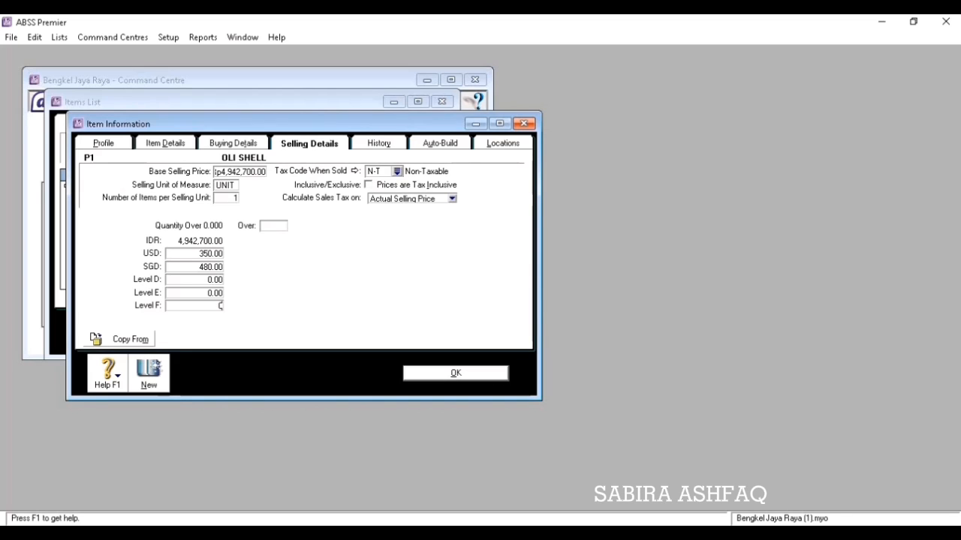
{"action": "key", "text": "Return"}
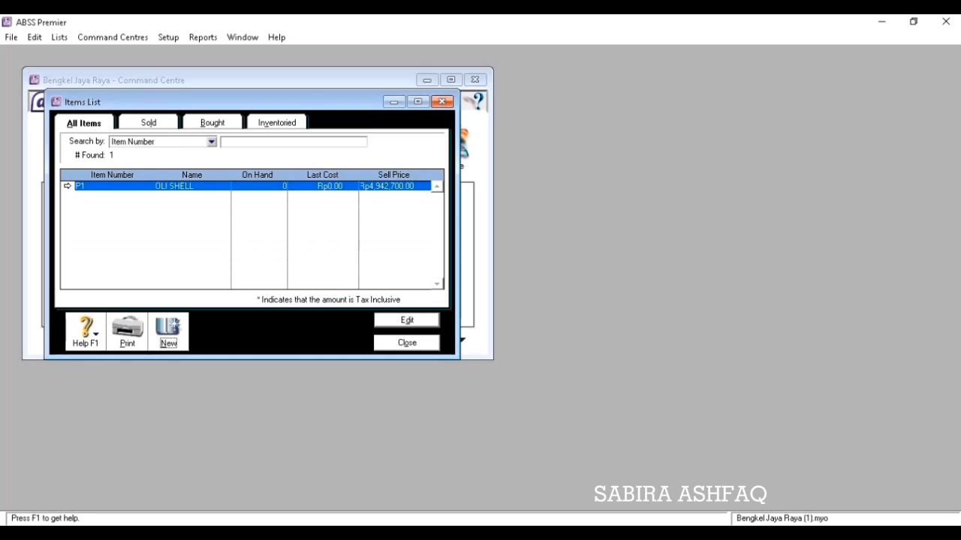
Create new item P2 'OLI CASTROL' marked as bought, sold and inventoried.
{"action": "left_click", "coordinate": [168, 332]}
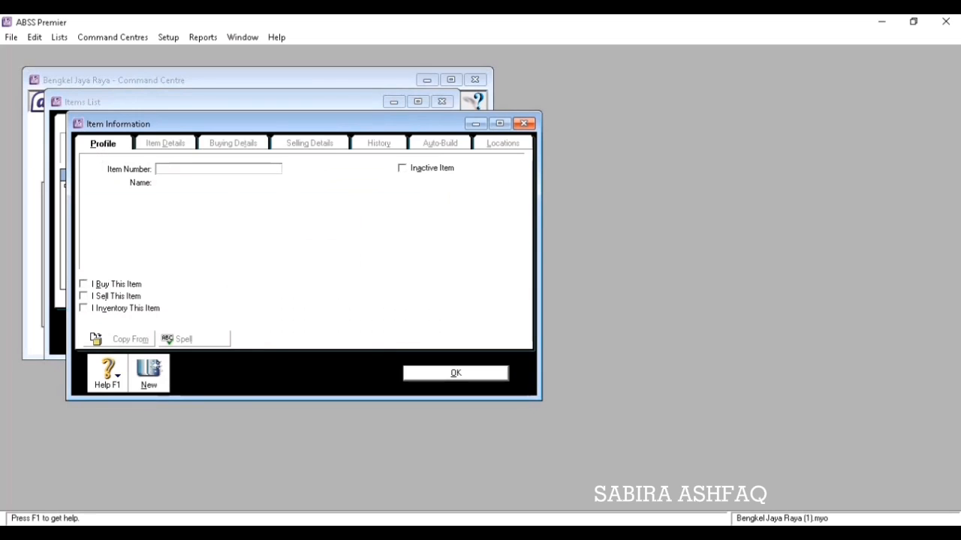
{"action": "type", "text": "P2"}
{"action": "key", "text": "Tab"}
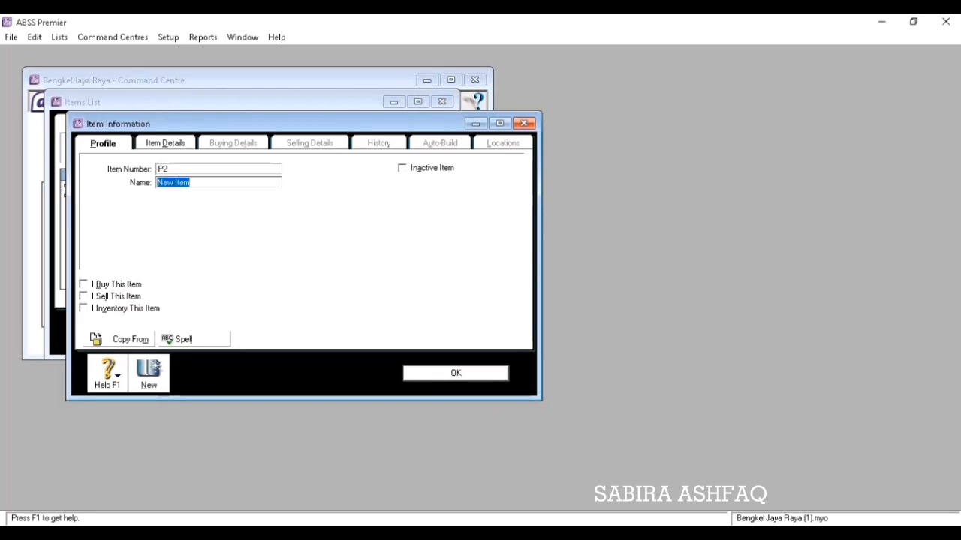
{"action": "type", "text": "OLI CASTROL"}
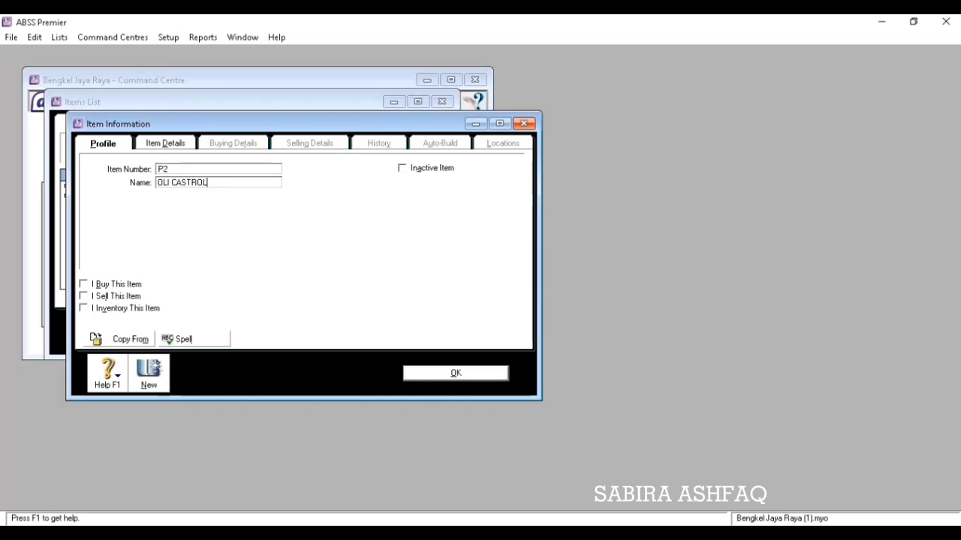
{"action": "left_click", "coordinate": [84, 284]}
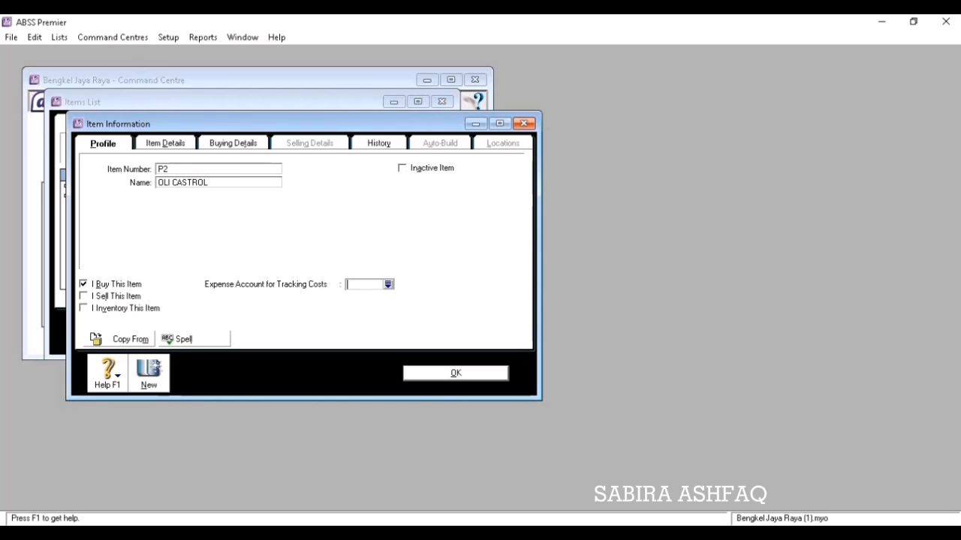
{"action": "left_click", "coordinate": [83, 296]}
{"action": "left_click", "coordinate": [84, 308]}
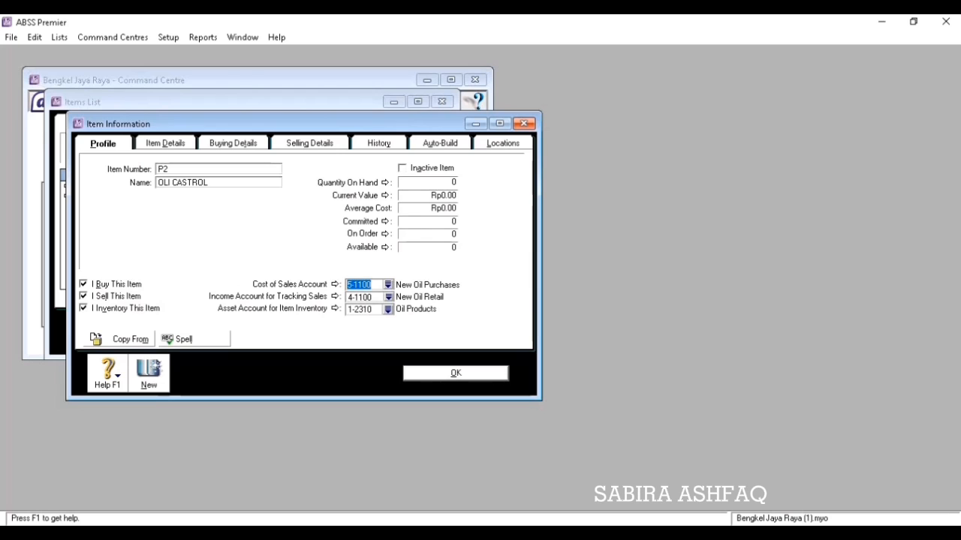
Price OLI CASTROL at Rp7,061,000, USD 500, SGD 675 with levels D–F at 0, save, and close the list.
{"action": "left_click", "coordinate": [233, 143]}
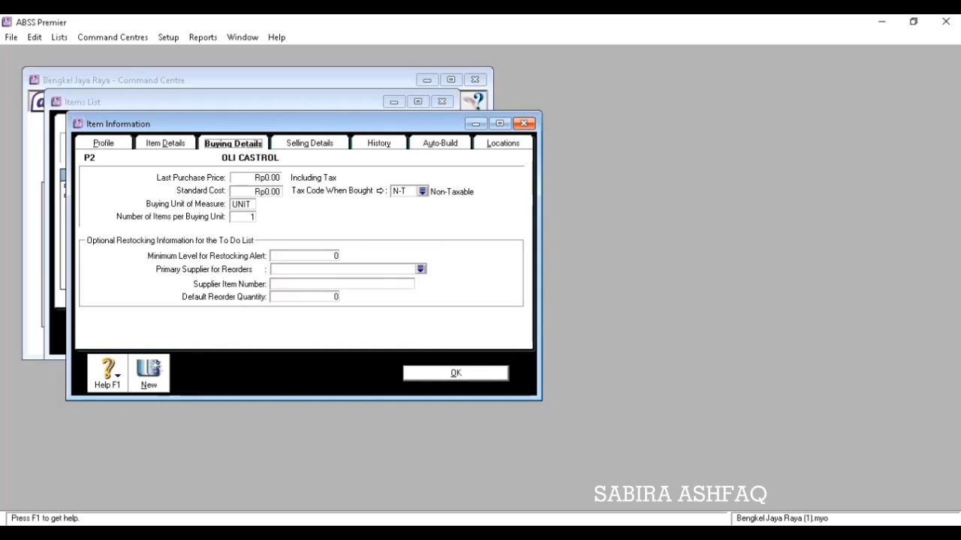
{"action": "left_click", "coordinate": [309, 144]}
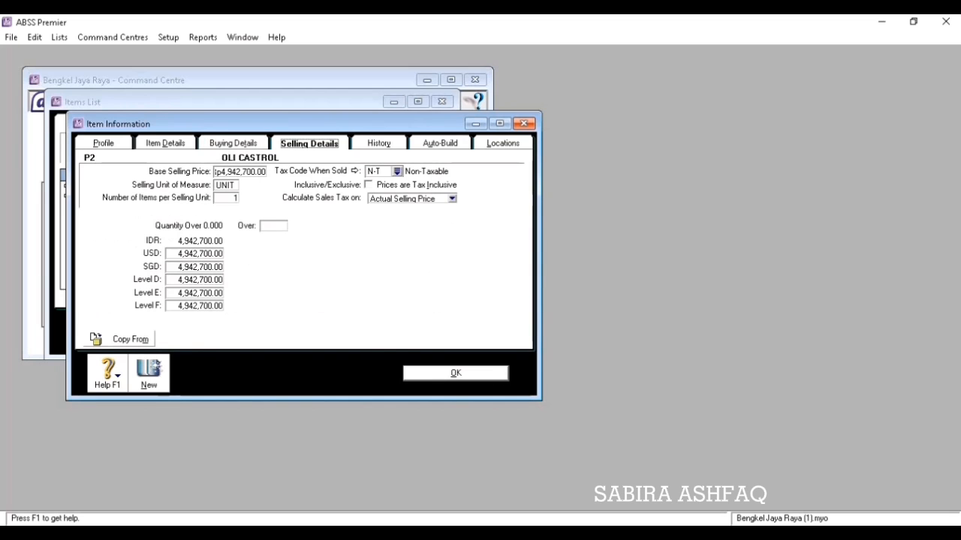
{"action": "left_click", "coordinate": [240, 172]}
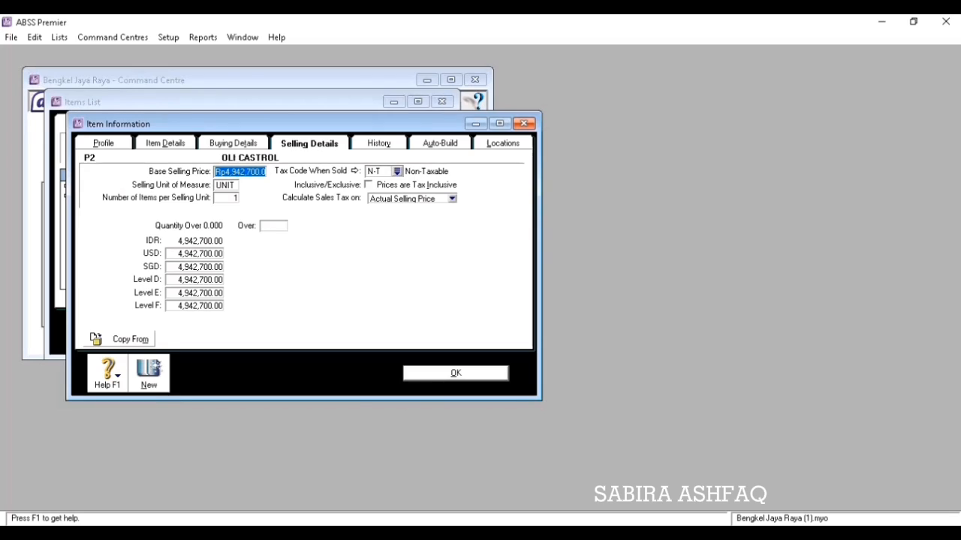
{"action": "type", "text": "7061"}
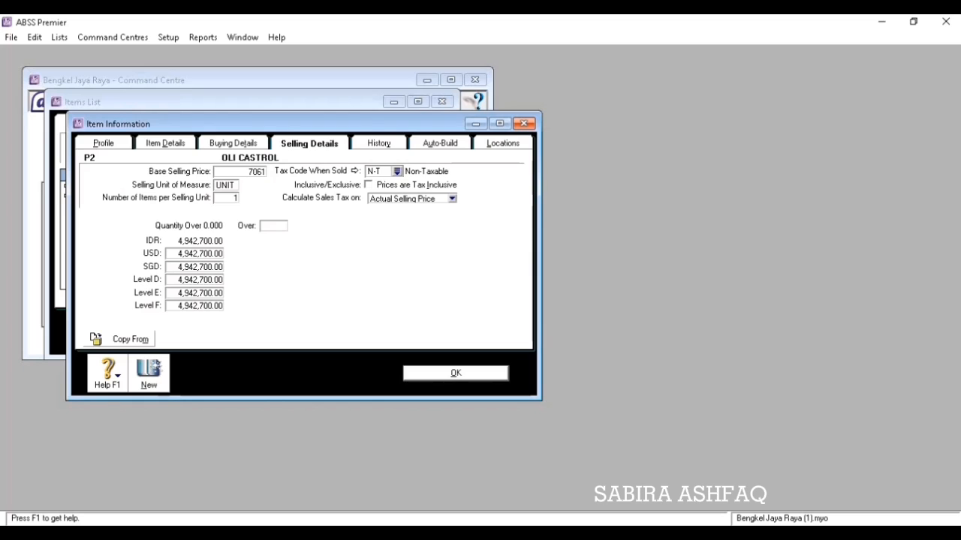
{"action": "type", "text": "000"}
{"action": "key", "text": "Tab"}
{"action": "key", "text": "Tab"}
{"action": "key", "text": "Tab"}
{"action": "type", "text": "500"}
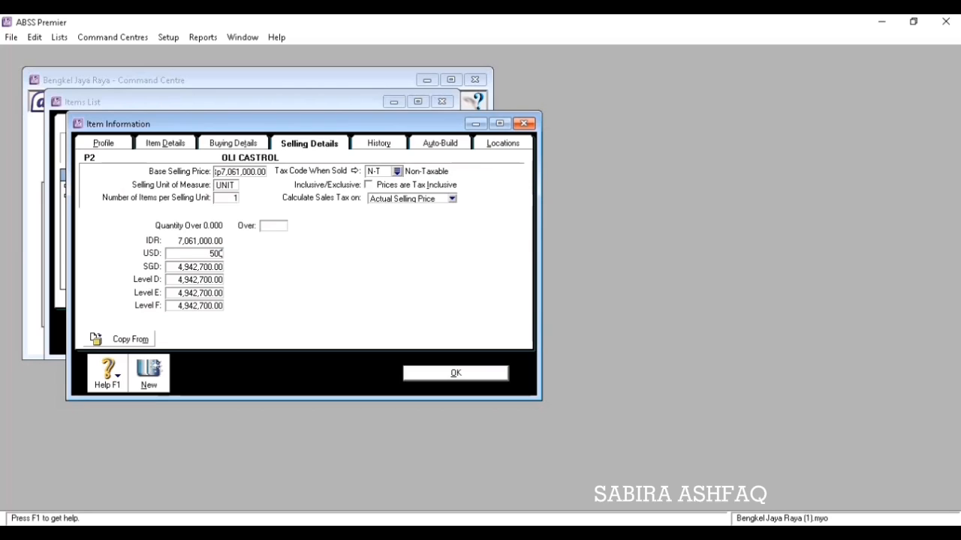
{"action": "key", "text": "Tab"}
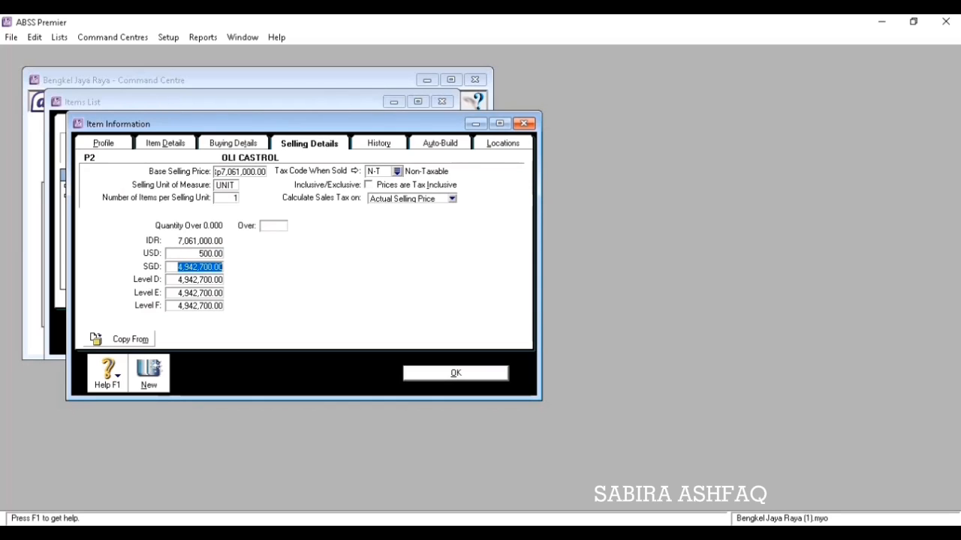
{"action": "type", "text": "675"}
{"action": "key", "text": "Tab"}
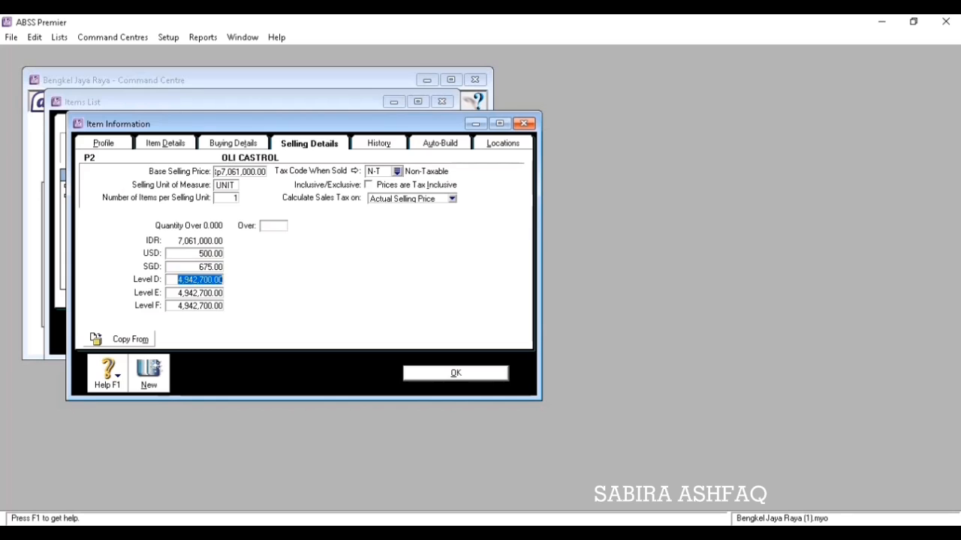
{"action": "type", "text": "0"}
{"action": "key", "text": "Tab"}
{"action": "type", "text": "0"}
{"action": "key", "text": "Tab"}
{"action": "type", "text": "0"}
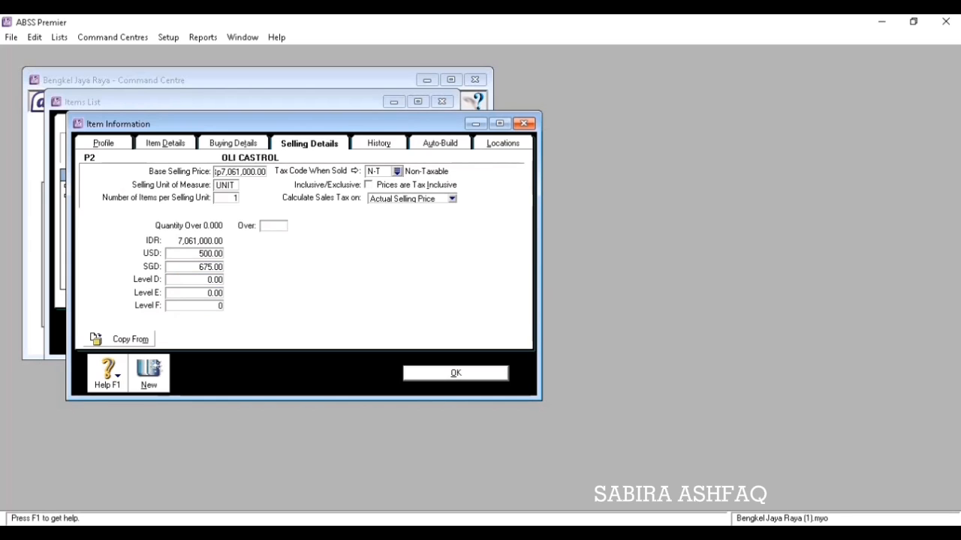
{"action": "key", "text": "Return"}
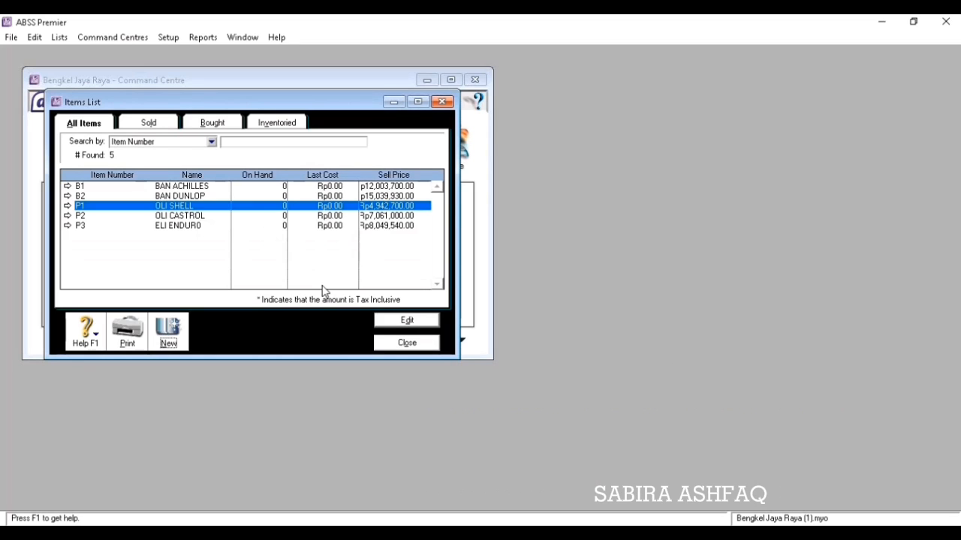
{"action": "left_click", "coordinate": [392, 343]}
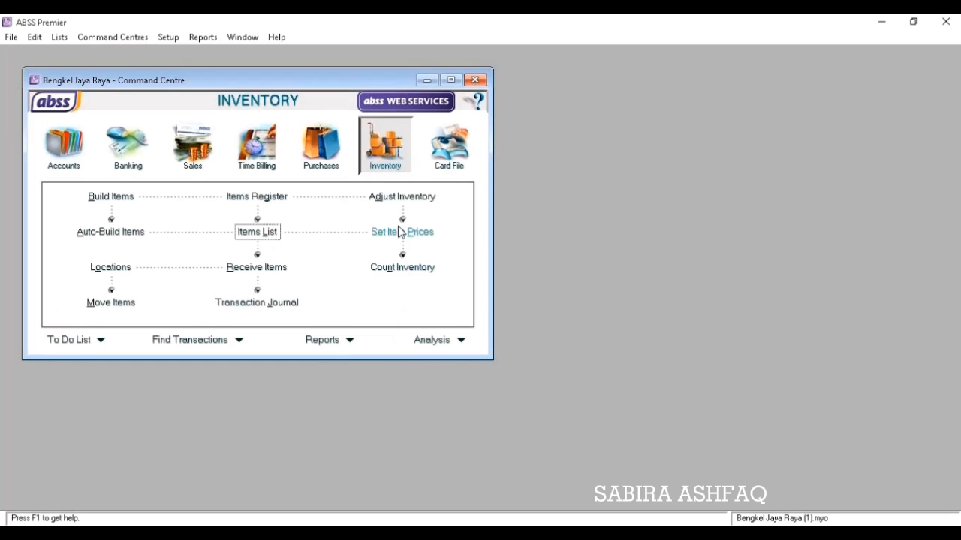
On the count sheet enter quantities B1 5, B2 6, P1 6, P2 5 and P3 4.
{"action": "left_click", "coordinate": [388, 268]}
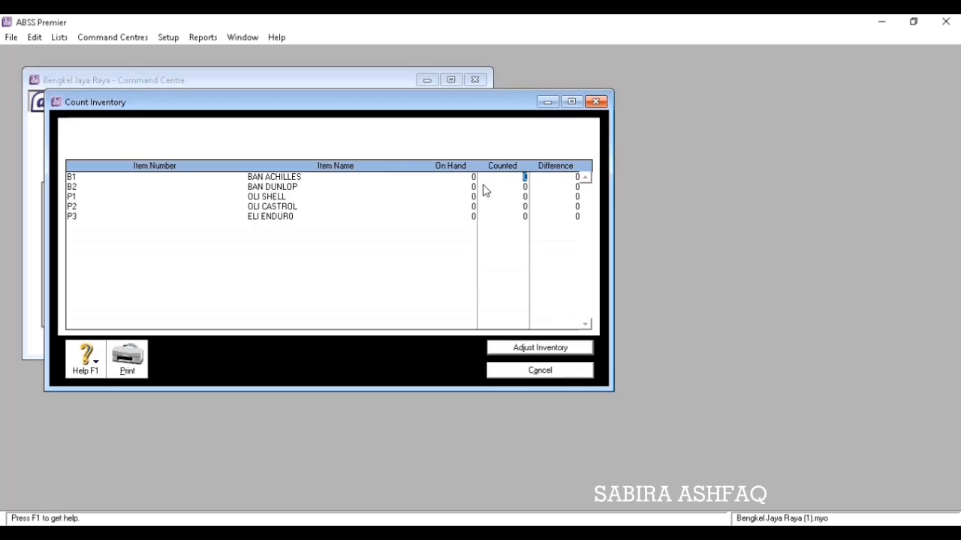
{"action": "type", "text": "5"}
{"action": "key", "text": "Tab"}
{"action": "type", "text": "6"}
{"action": "key", "text": "Tab"}
{"action": "type", "text": "6"}
{"action": "key", "text": "Tab"}
{"action": "type", "text": "5"}
{"action": "key", "text": "Tab"}
{"action": "type", "text": "4"}
Turn the counts into an opening-balance inventory adjustment without a default account.
{"action": "left_click", "coordinate": [560, 347]}
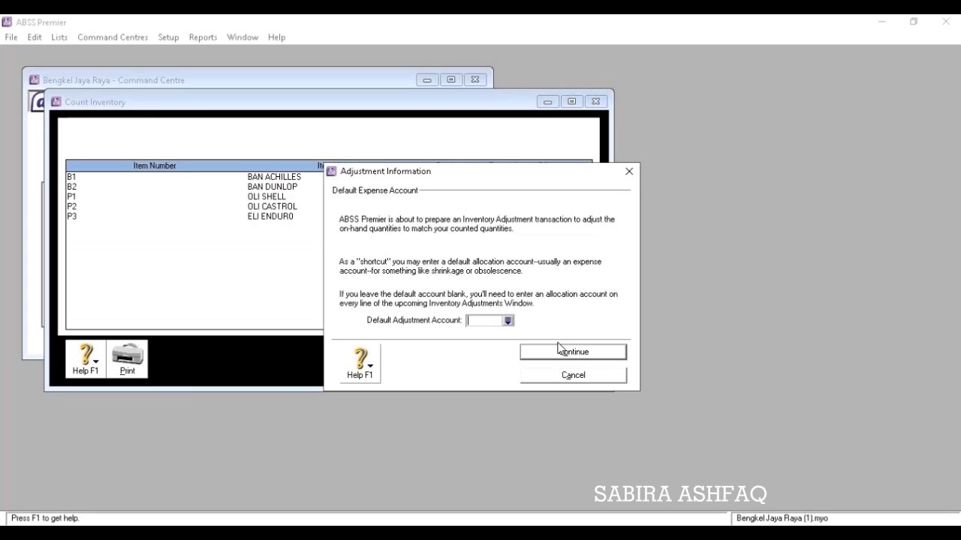
{"action": "left_click", "coordinate": [578, 353]}
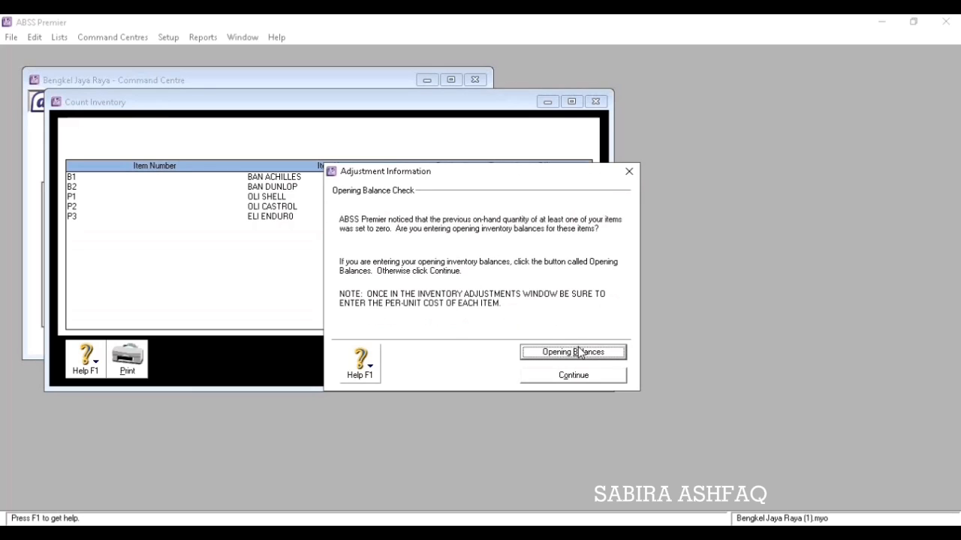
{"action": "left_click", "coordinate": [579, 353]}
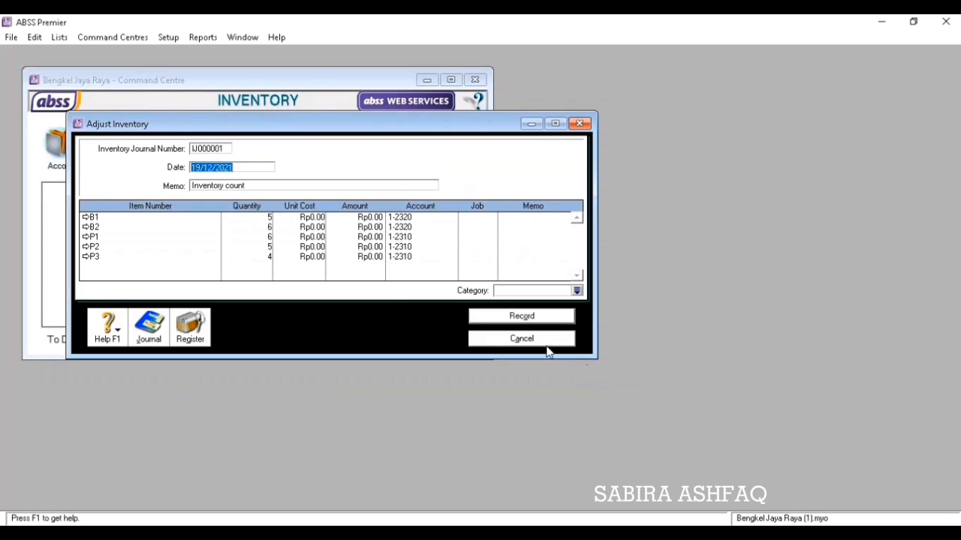
Enter unit costs of 12,003,700 for B1 and 15,039,800 for B2.
{"action": "left_click", "coordinate": [313, 219]}
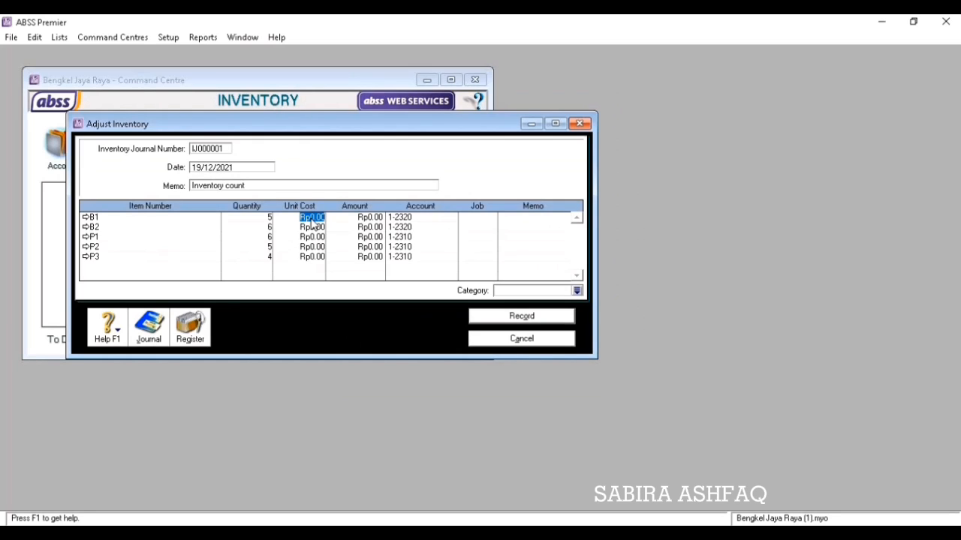
{"action": "type", "text": "12,003,700"}
{"action": "key", "text": "Tab"}
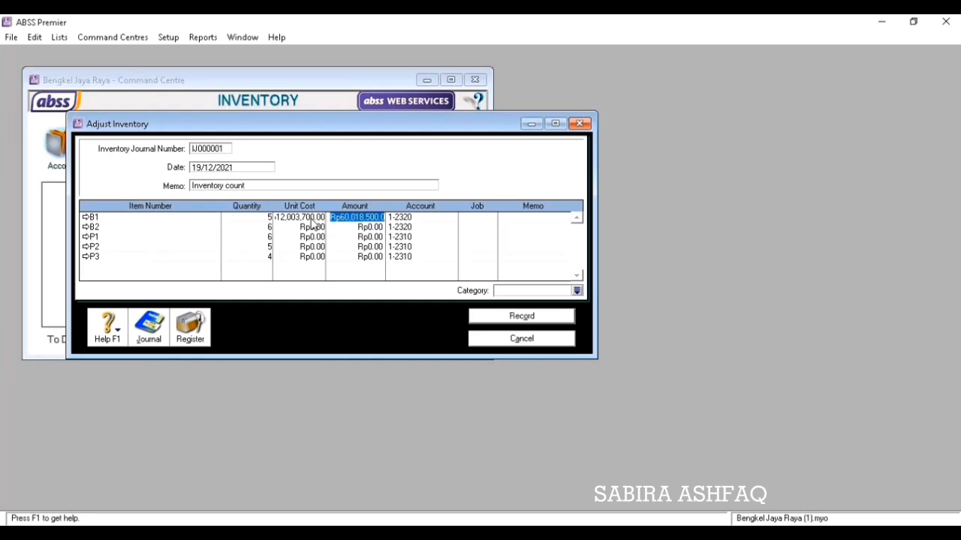
{"action": "key", "text": "Tab"}
{"action": "key", "text": "Tab"}
{"action": "key", "text": "Tab"}
{"action": "key", "text": "Tab"}
{"action": "key", "text": "Tab"}
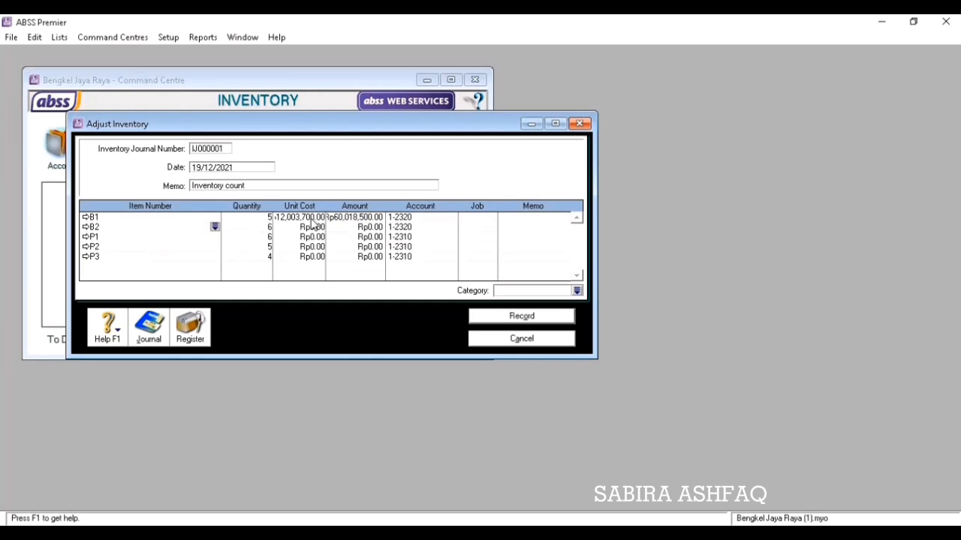
{"action": "key", "text": "Tab"}
{"action": "type", "text": "1"}
{"action": "type", "text": "5039800"}
{"action": "key", "text": "Tab"}
{"action": "key", "text": "Tab"}
{"action": "key", "text": "Tab"}
{"action": "key", "text": "Tab"}
{"action": "key", "text": "Tab"}
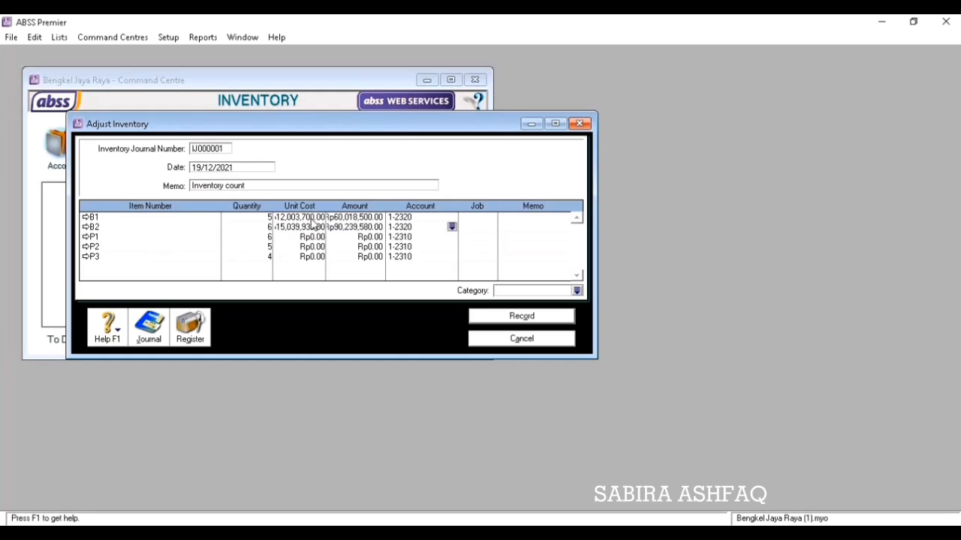
Enter unit costs of 4,942,700 for P1, 7,061,000 for P2 and 809,540 for P3.
{"action": "key", "text": "Tab"}
{"action": "key", "text": "Tab"}
{"action": "type", "text": "4,942,700"}
{"action": "key", "text": "Tab"}
{"action": "key", "text": "Tab"}
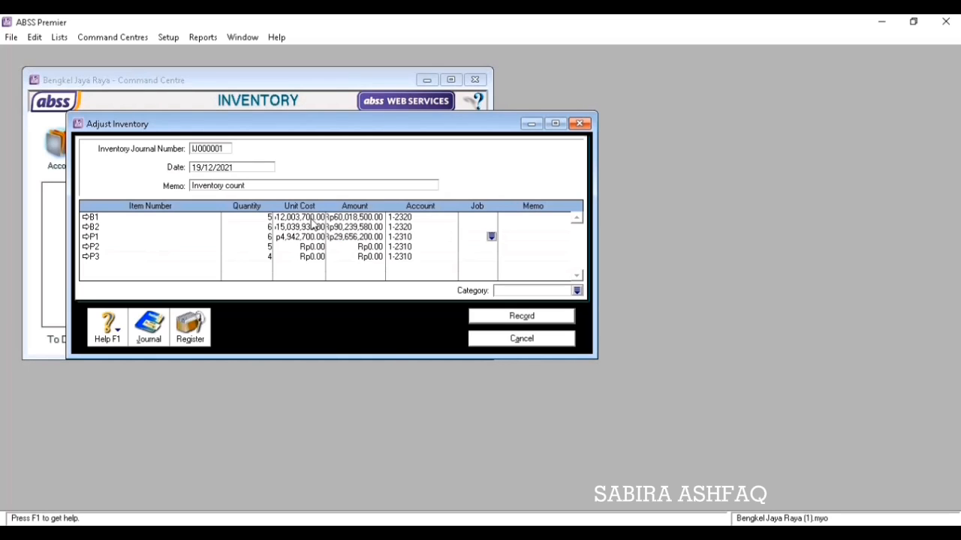
{"action": "key", "text": "Tab"}
{"action": "key", "text": "Tab"}
{"action": "key", "text": "Tab"}
{"action": "key", "text": "Tab"}
{"action": "type", "text": "7061000"}
{"action": "key", "text": "Tab"}
{"action": "key", "text": "Tab"}
{"action": "key", "text": "Tab"}
{"action": "key", "text": "Tab"}
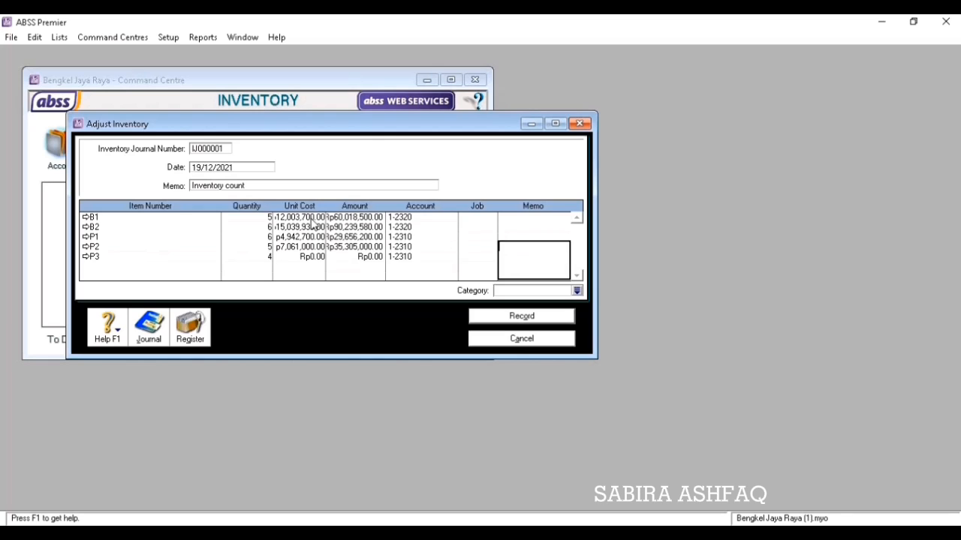
{"action": "key", "text": "Tab"}
{"action": "key", "text": "Tab"}
{"action": "key", "text": "Tab"}
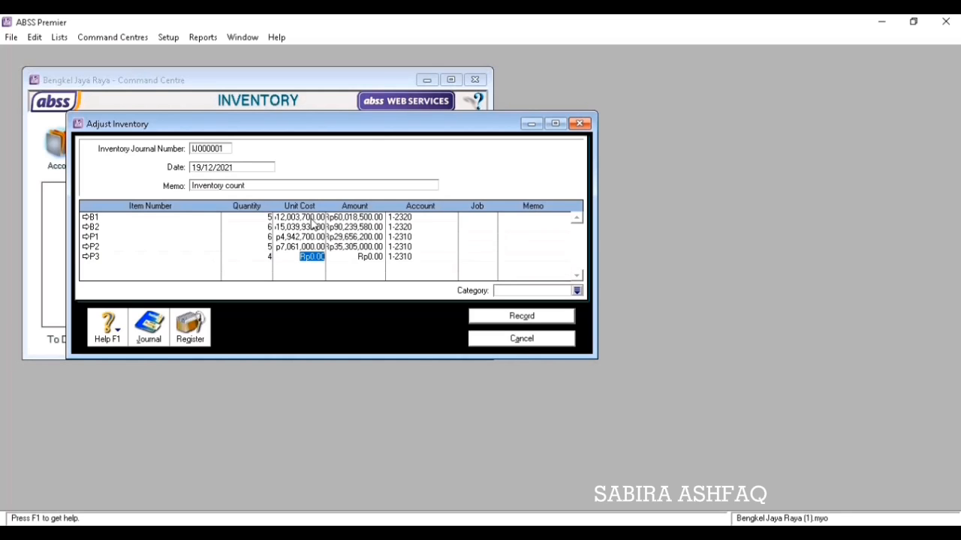
{"action": "type", "text": "80"}
{"action": "type", "text": "5"}
{"action": "type", "text": "540"}
{"action": "key", "text": "Tab"}
{"action": "key", "text": "Tab"}
{"action": "key", "text": "Tab"}
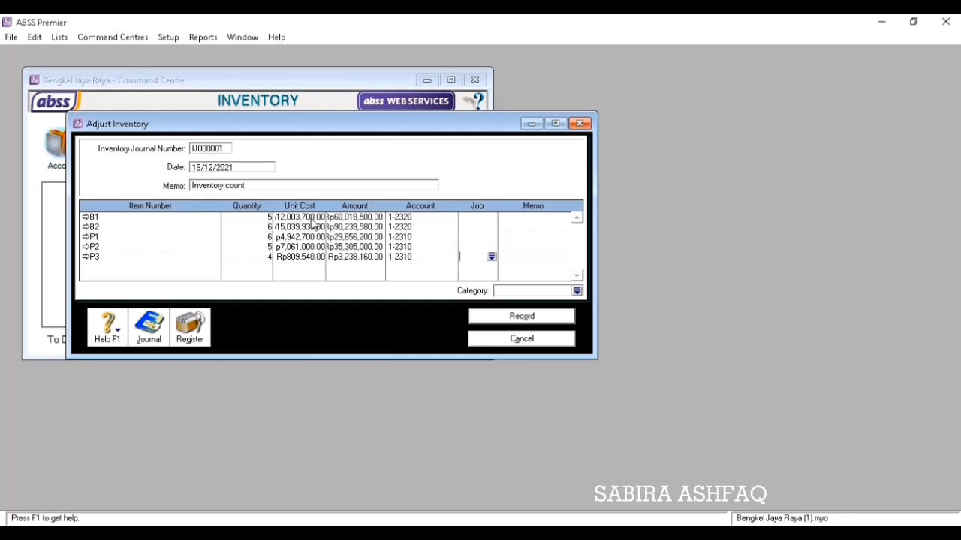
Record adjustment IJ000001, briefly check the Word case study, then return to ABSS.
{"action": "left_click", "coordinate": [523, 317]}
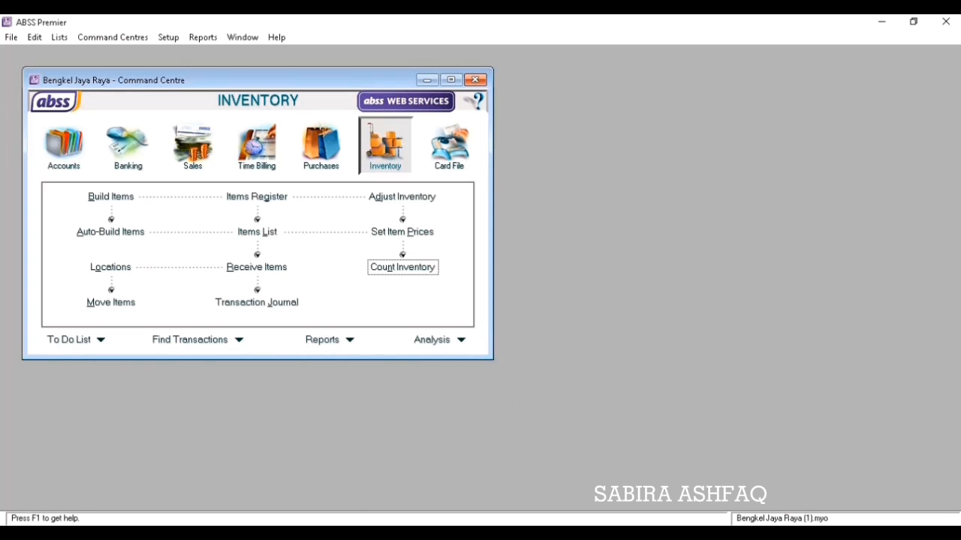
{"action": "left_click", "coordinate": [445, 517]}
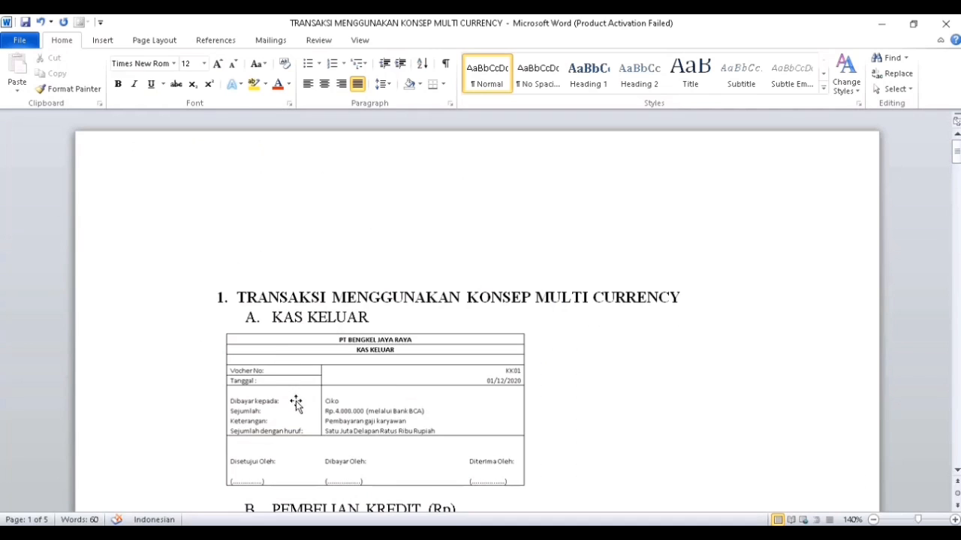
{"action": "left_click", "coordinate": [466, 534]}
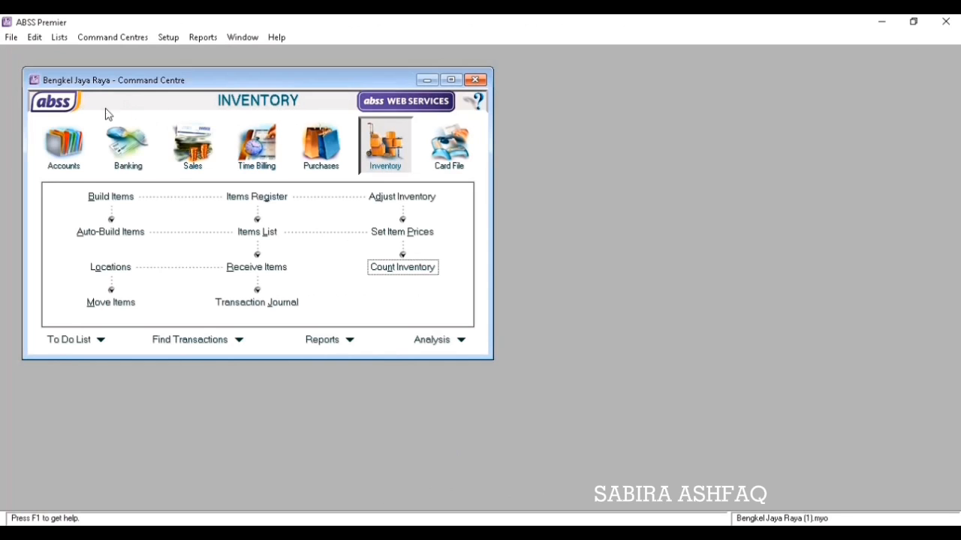
Start journal KK01 dated 01/12/2020 with memo 'PEMBAYARAN GAJI KARYAWAN'.
{"action": "left_click", "coordinate": [64, 144]}
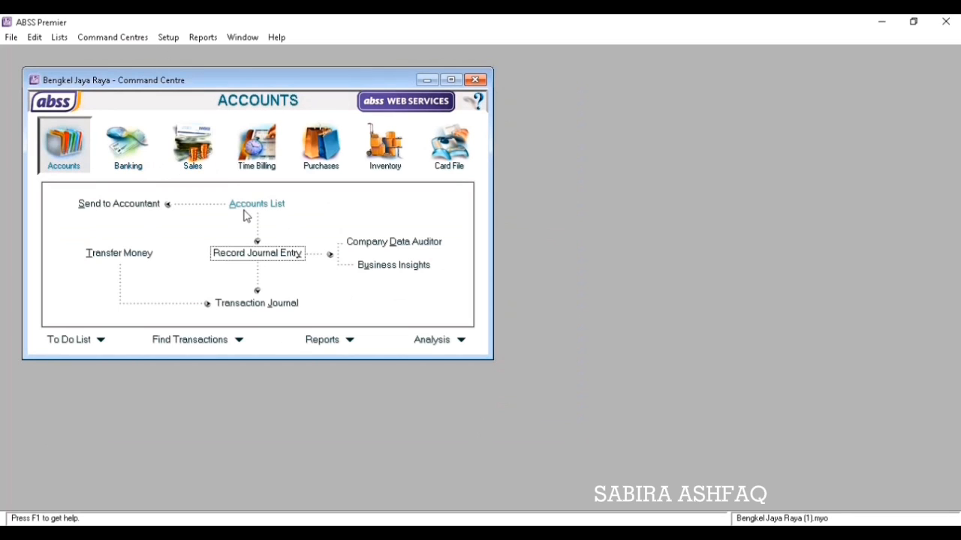
{"action": "left_click", "coordinate": [269, 255]}
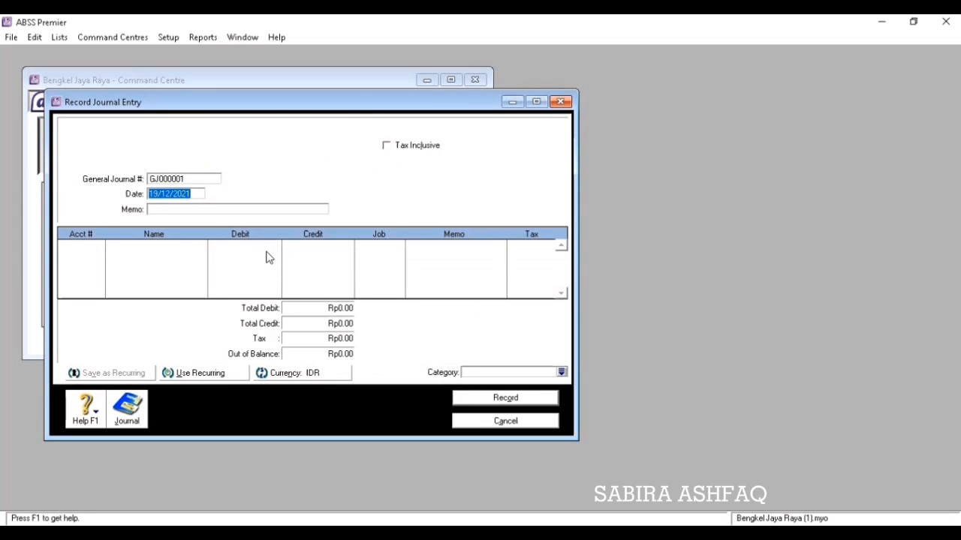
{"action": "left_click", "coordinate": [193, 180]}
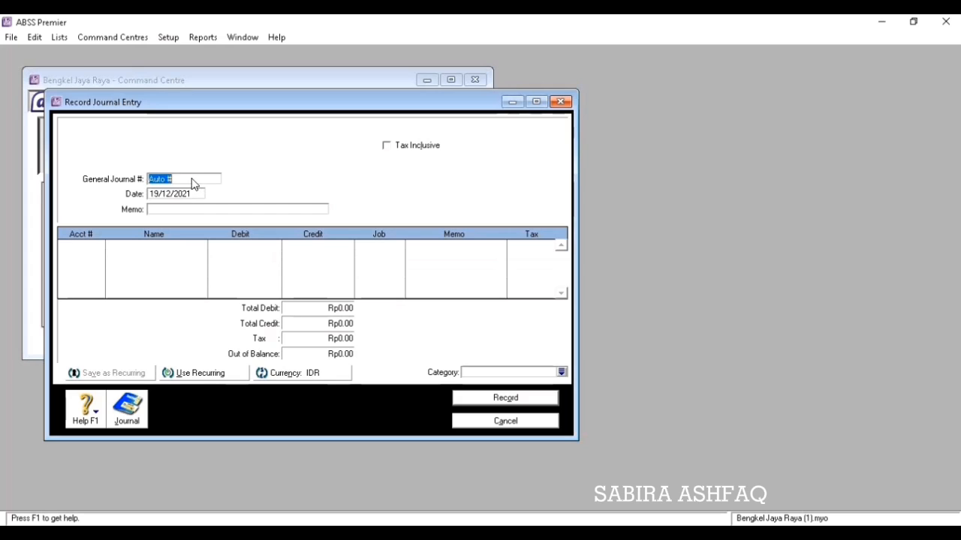
{"action": "type", "text": "KK01"}
{"action": "key", "text": "Tab"}
{"action": "type", "text": "01/12/2020"}
{"action": "key", "text": "Tab"}
{"action": "type", "text": "PEMBAY"}
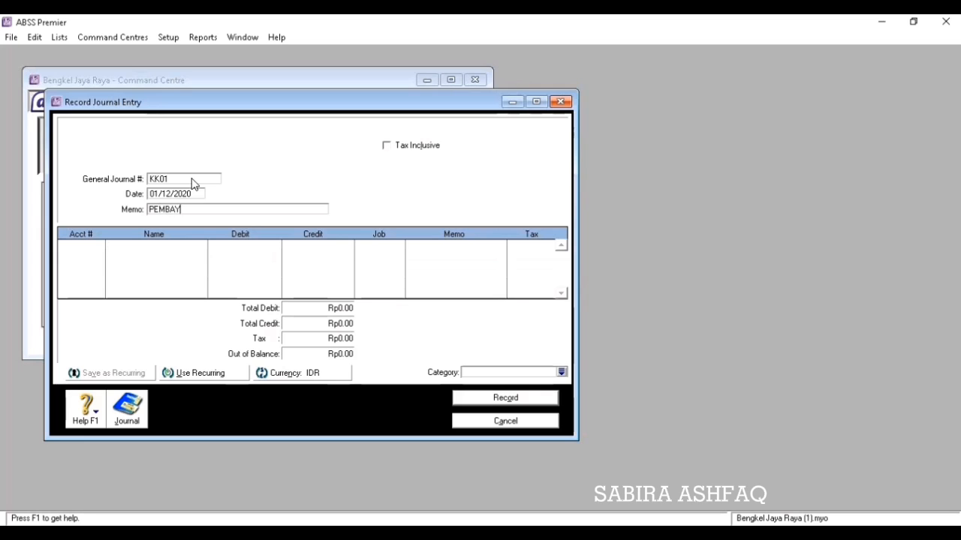
{"action": "type", "text": "ARAN GAJI KARYAWAN"}
{"action": "key", "text": "Tab"}
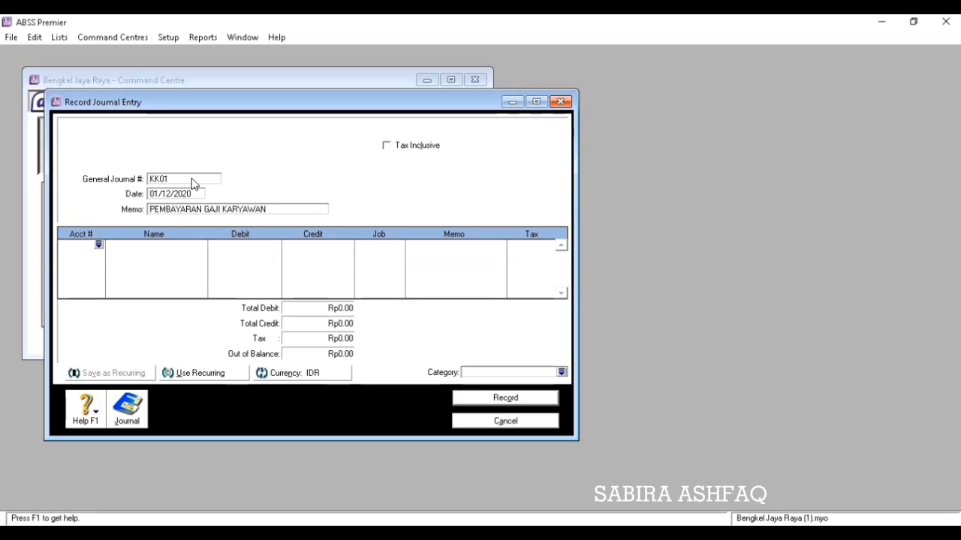
Debit 6-5130 Wages & Salaries Rp4,000,000 on the first journal line.
{"action": "left_click", "coordinate": [98, 245]}
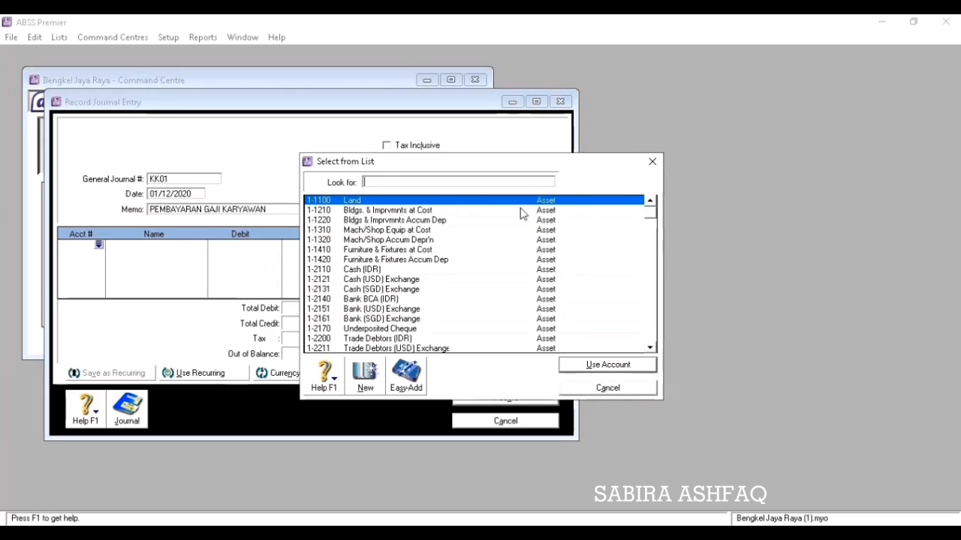
{"action": "left_click_drag", "start_coordinate": [646, 214], "coordinate": [652, 318]}
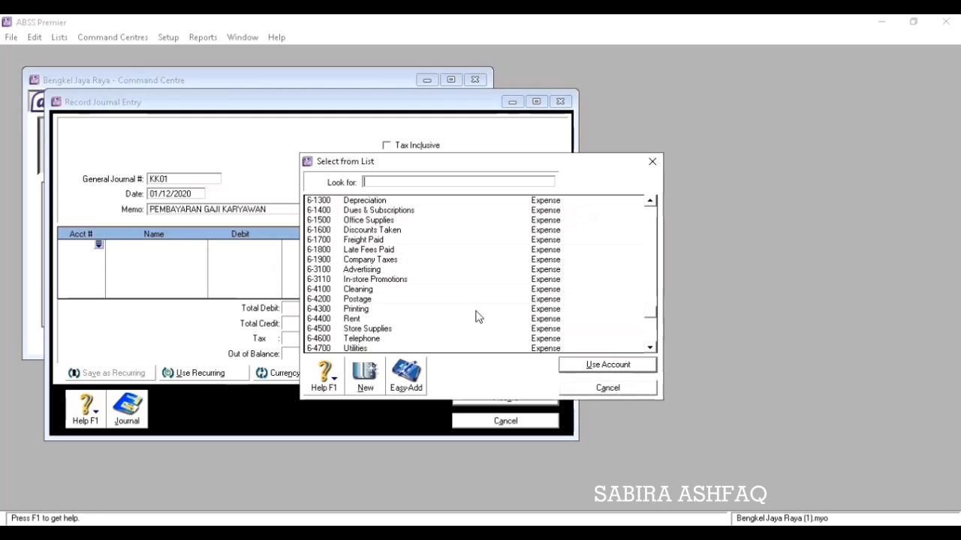
{"action": "left_click", "coordinate": [650, 345]}
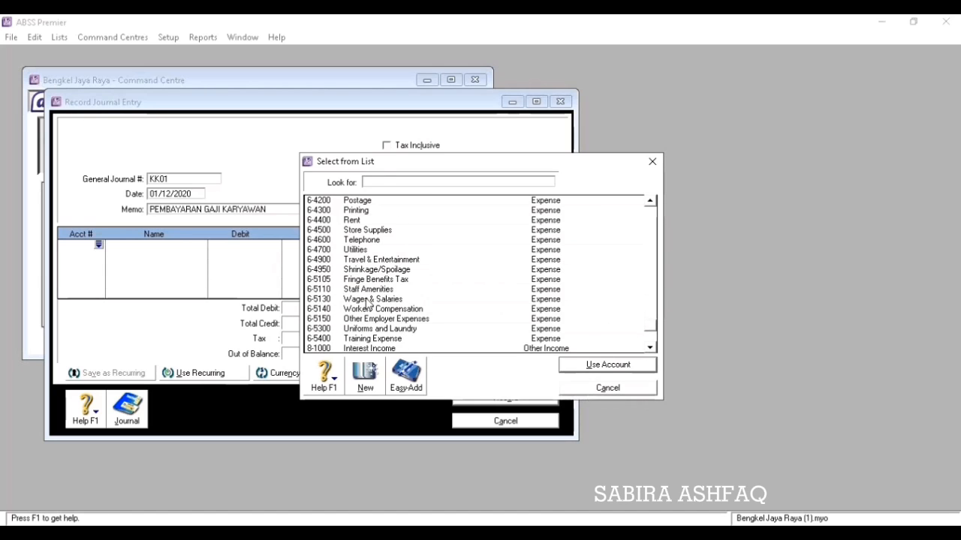
{"action": "left_click", "coordinate": [373, 300]}
{"action": "left_click", "coordinate": [571, 366]}
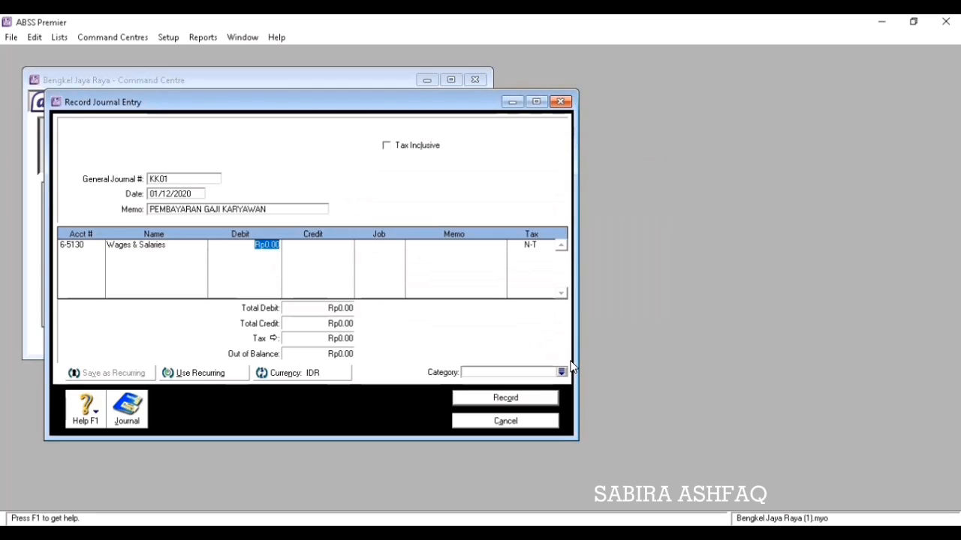
{"action": "type", "text": "4000000"}
{"action": "key", "text": "Tab"}
{"action": "key", "text": "Tab"}
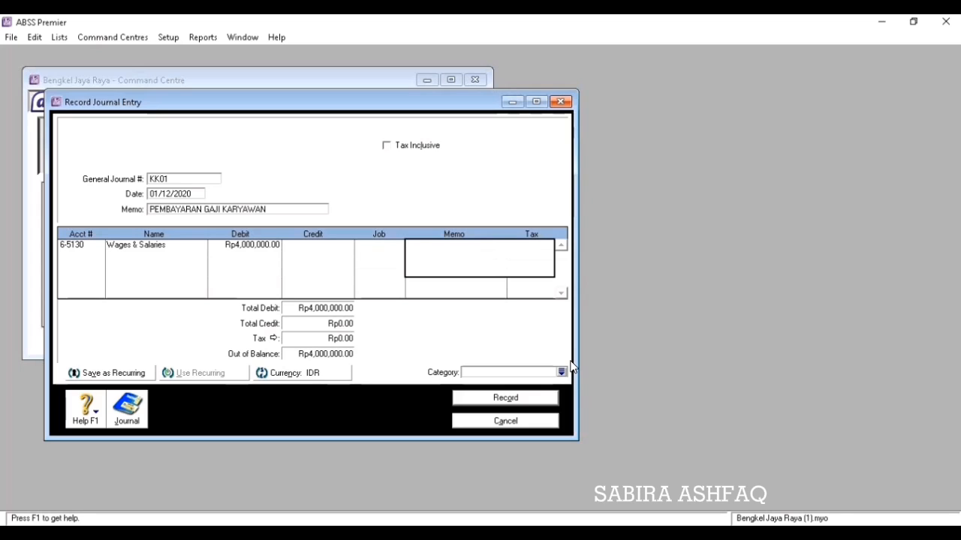
{"action": "key", "text": "Tab"}
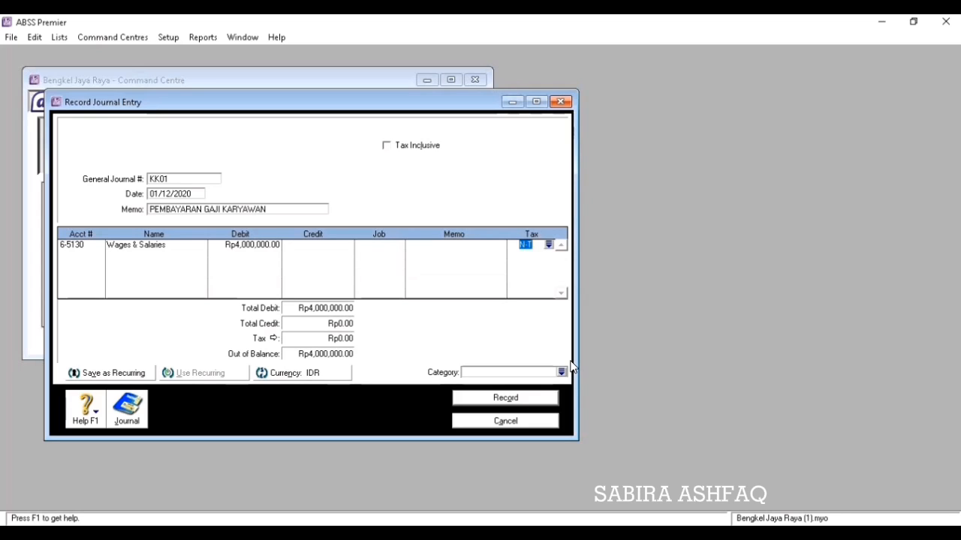
{"action": "key", "text": "Tab"}
Credit 1-2140 Bank BCA (IDR) Rp4,000,000 on the second line to balance the entry.
{"action": "left_click", "coordinate": [97, 256]}
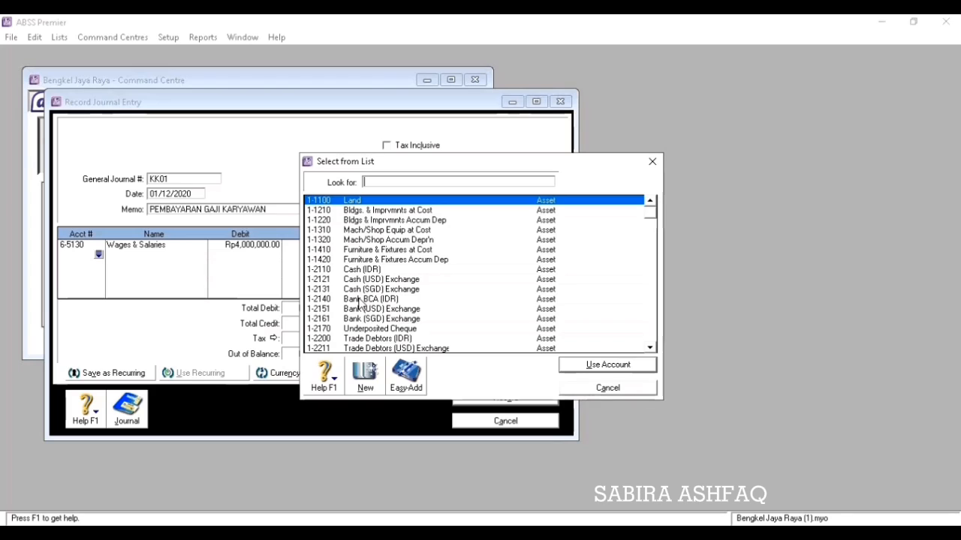
{"action": "left_click", "coordinate": [359, 300]}
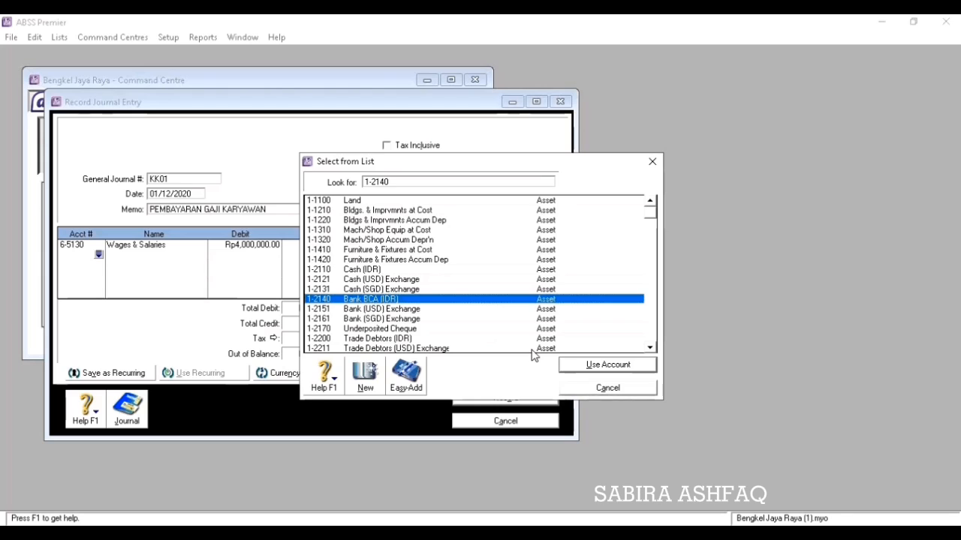
{"action": "left_click", "coordinate": [604, 367]}
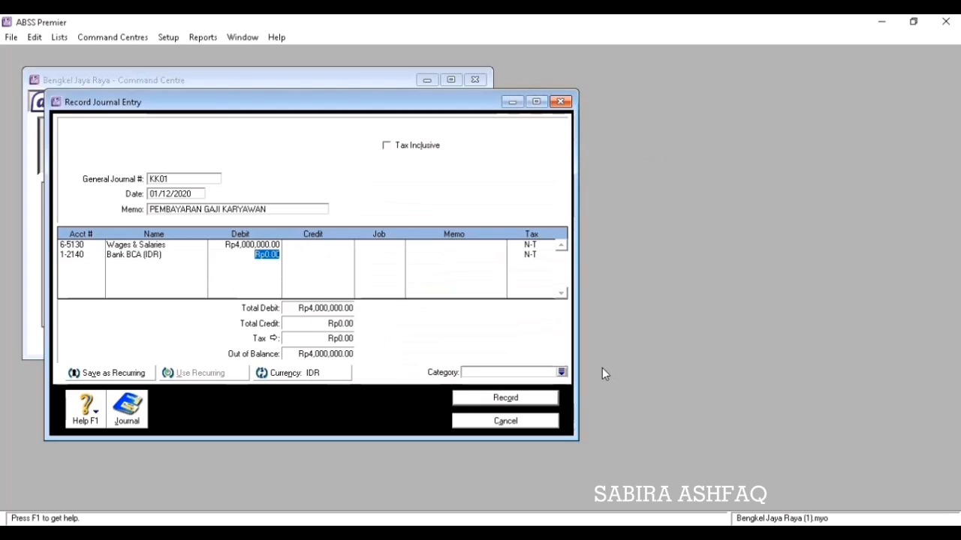
{"action": "key", "text": "Tab"}
{"action": "key", "text": "Tab"}
{"action": "key", "text": "Tab"}
{"action": "key", "text": "Tab"}
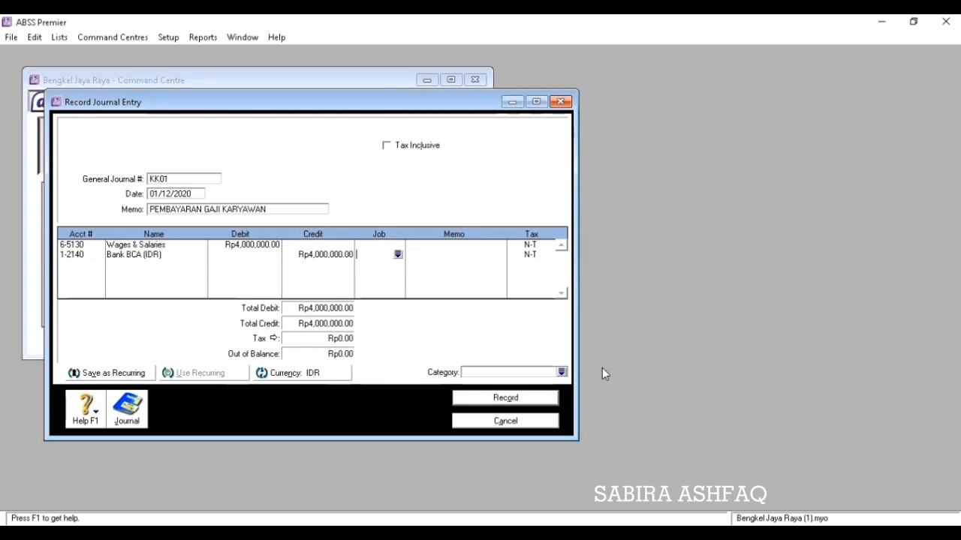
{"action": "key", "text": "Tab"}
Set the category to Local, record journal KK01, and close the window.
{"action": "left_click", "coordinate": [561, 372]}
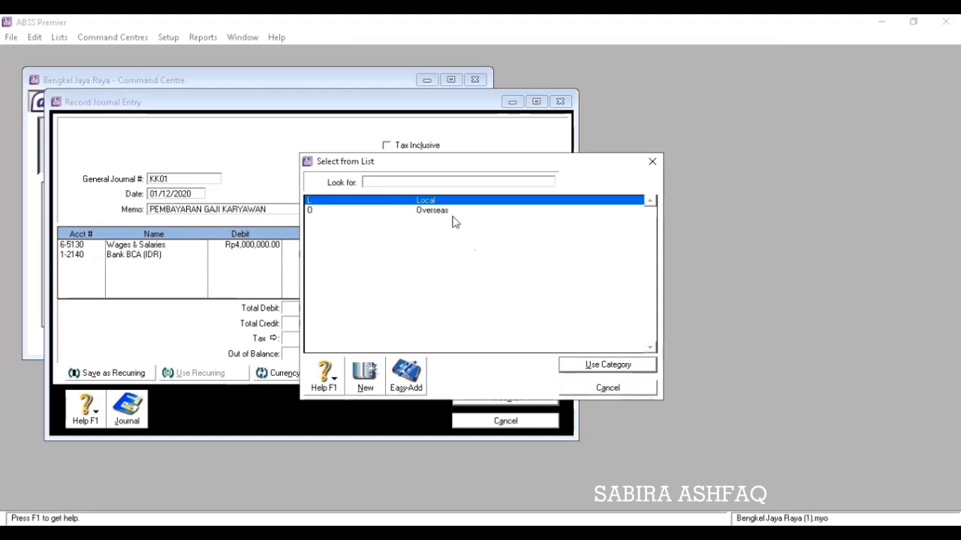
{"action": "left_click", "coordinate": [573, 367]}
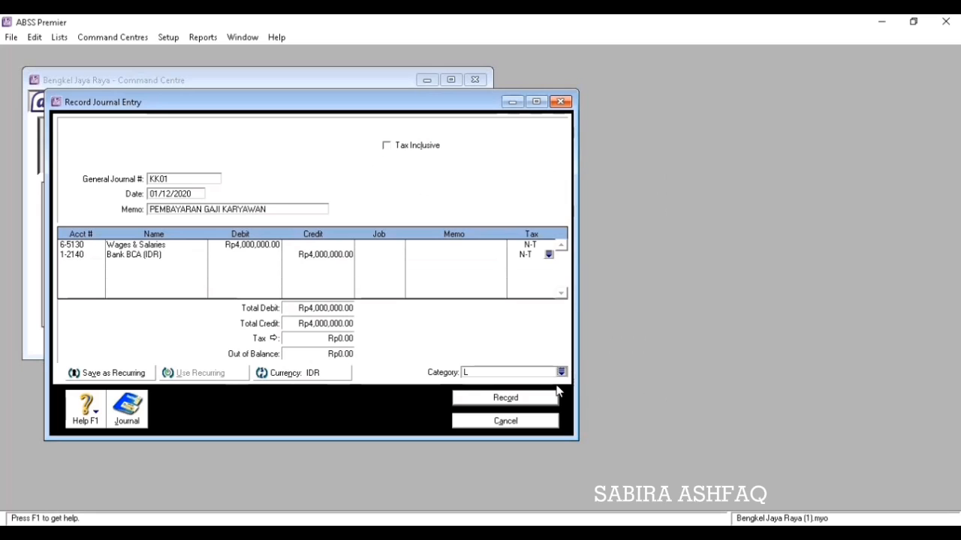
{"action": "left_click", "coordinate": [541, 402]}
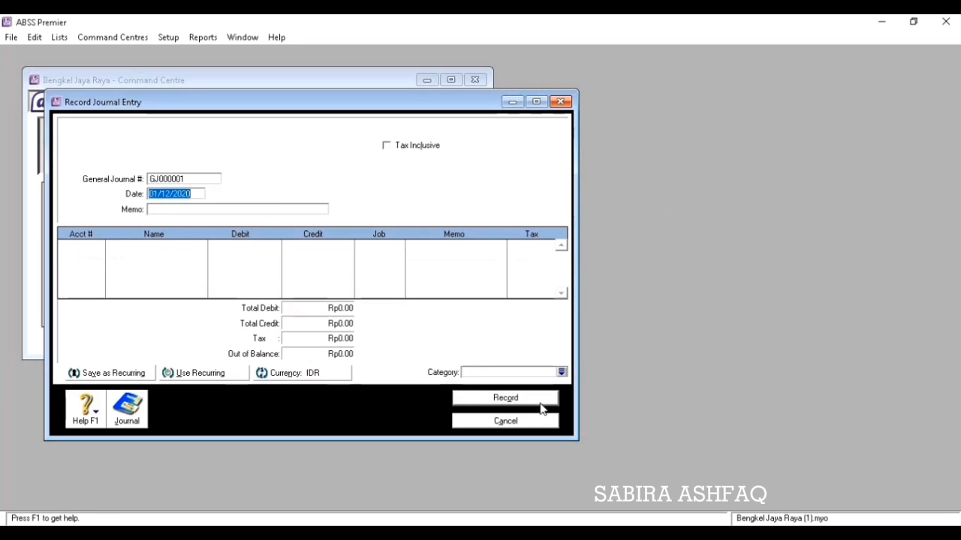
{"action": "left_click", "coordinate": [536, 420]}
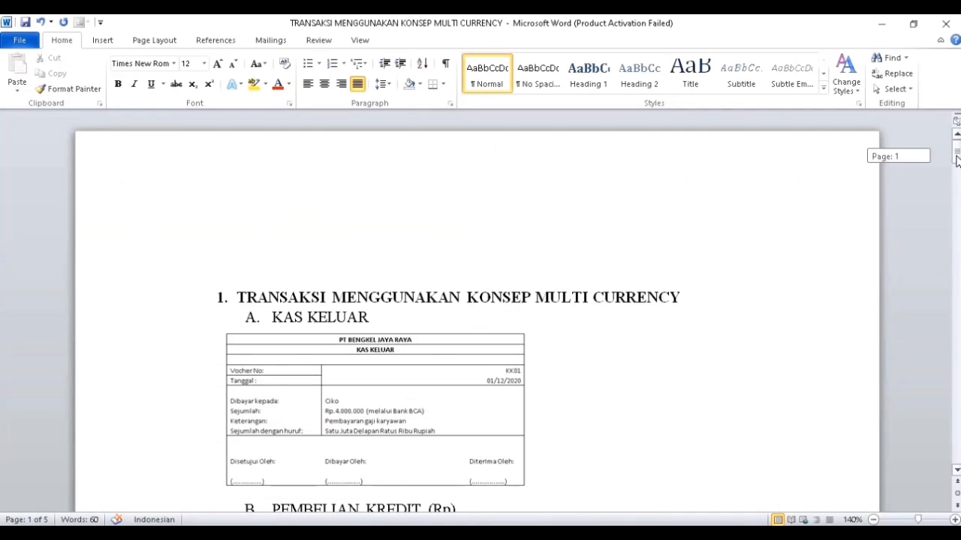
Scroll the Word case study down to section B's credit purchase invoice.
{"action": "left_click_drag", "start_coordinate": [958, 161], "coordinate": [958, 169]}
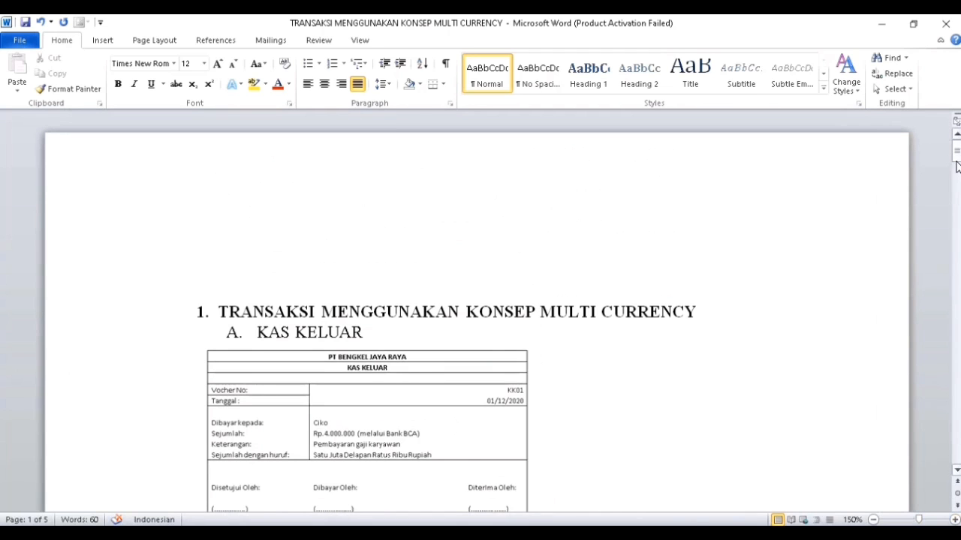
{"action": "left_click_drag", "start_coordinate": [958, 166], "coordinate": [958, 178]}
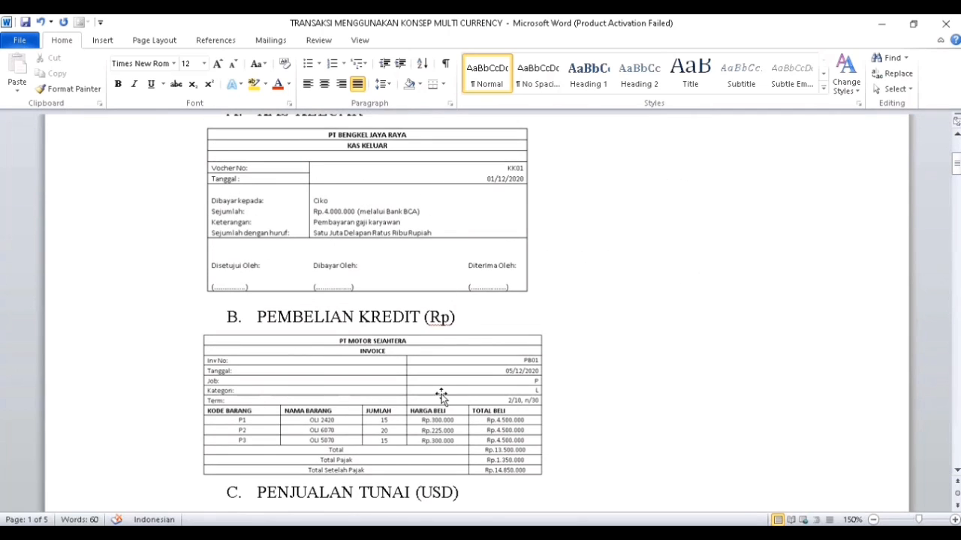
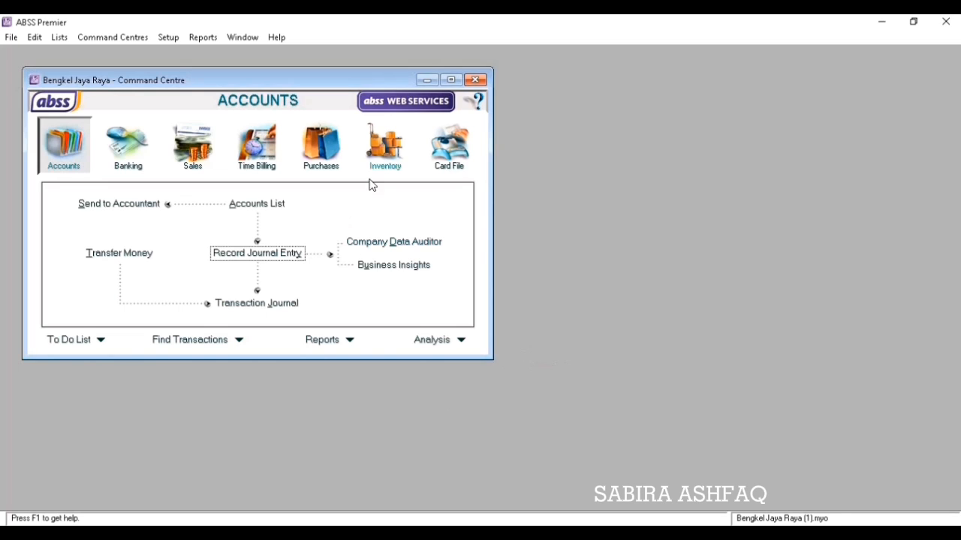
Open a new Item-layout purchase bill and choose supplier PT. Motor Sejahtera.
{"action": "left_click", "coordinate": [317, 165]}
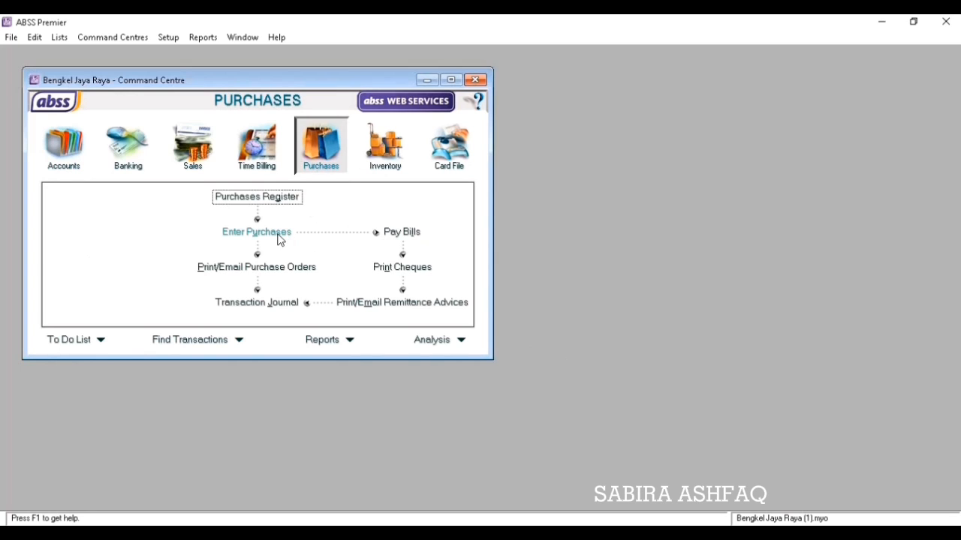
{"action": "left_click", "coordinate": [257, 232]}
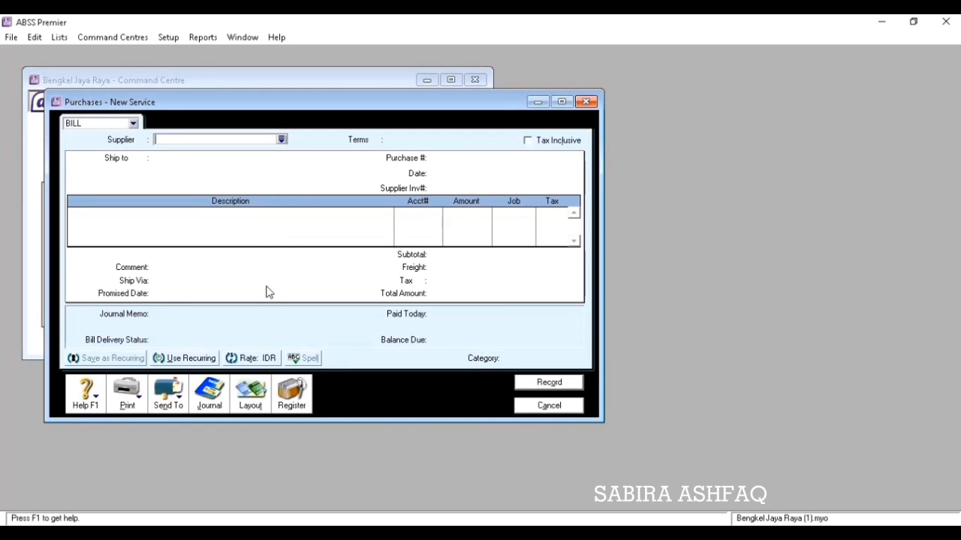
{"action": "left_click", "coordinate": [250, 397]}
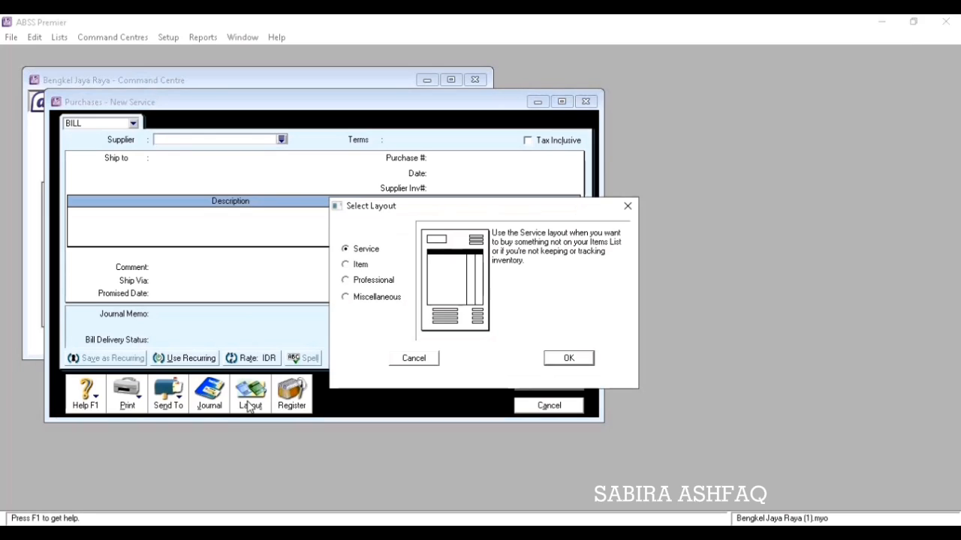
{"action": "left_click", "coordinate": [346, 268]}
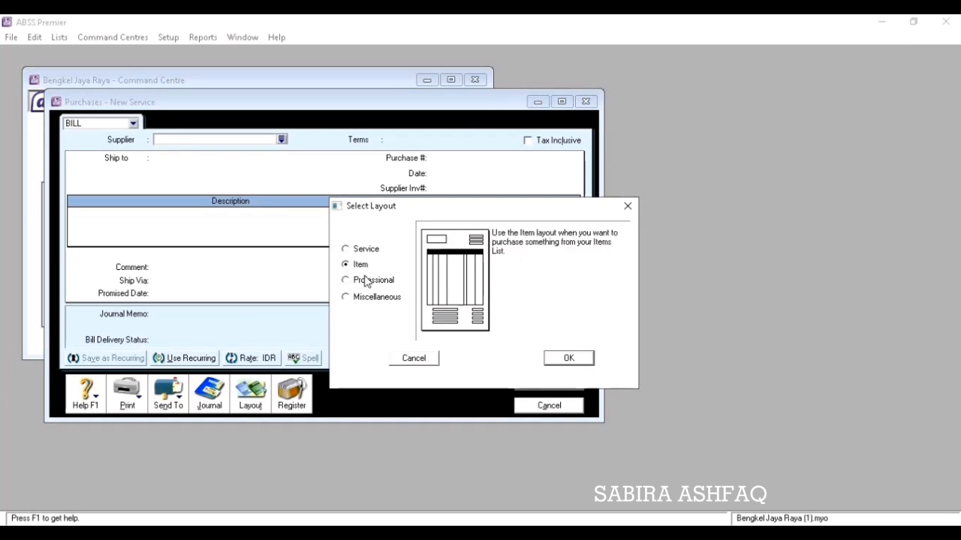
{"action": "left_click", "coordinate": [568, 359]}
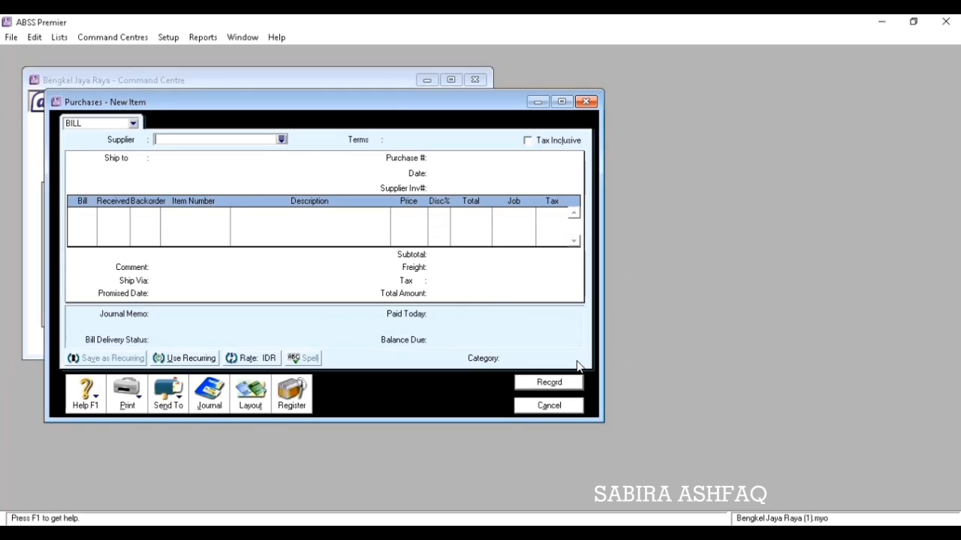
{"action": "left_click", "coordinate": [282, 141]}
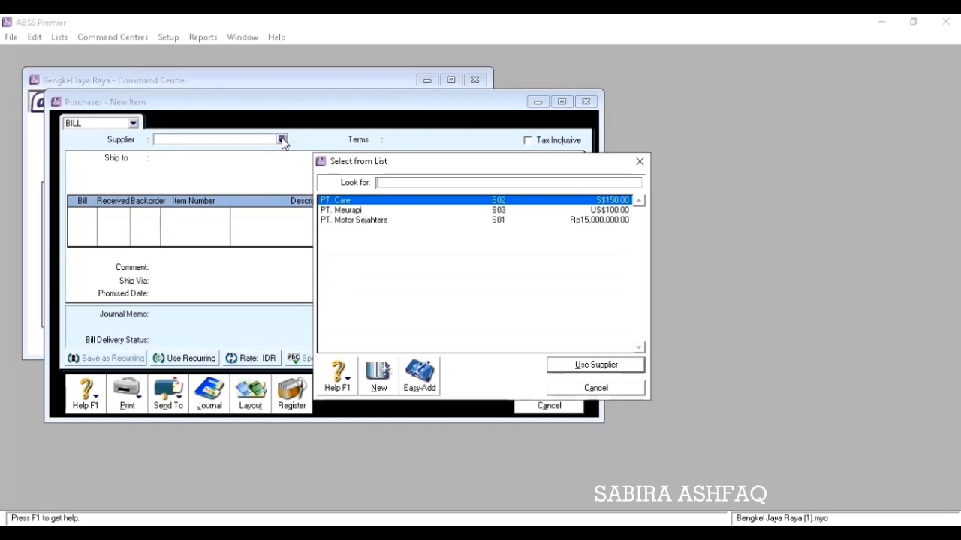
{"action": "left_click", "coordinate": [435, 220]}
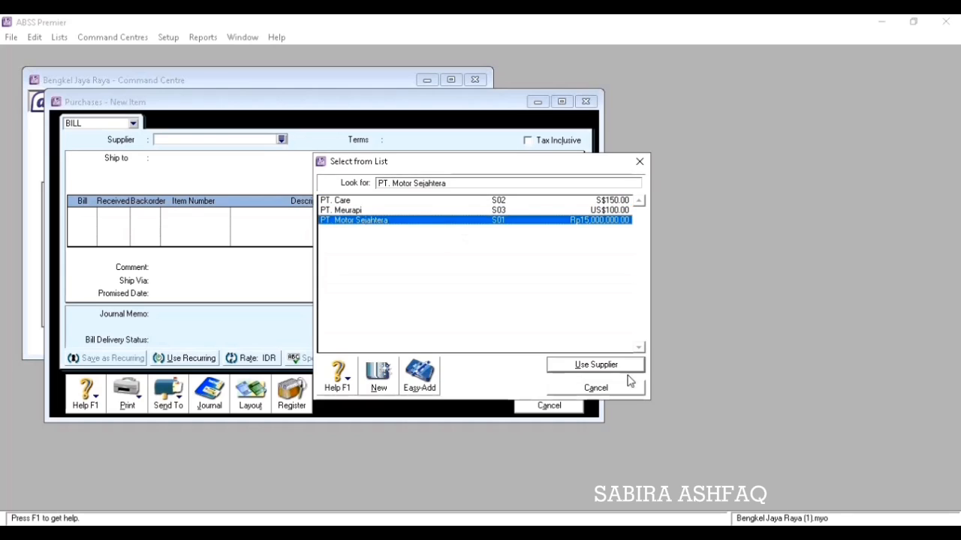
{"action": "left_click", "coordinate": [627, 384]}
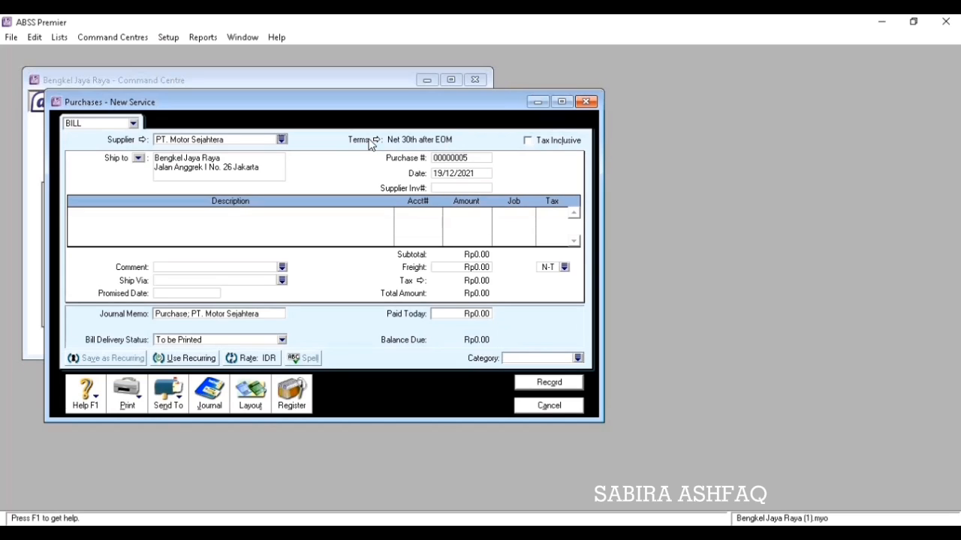
Set the bill's terms to due in a given number of days: 2% 10, Net 30.
{"action": "left_click", "coordinate": [376, 140]}
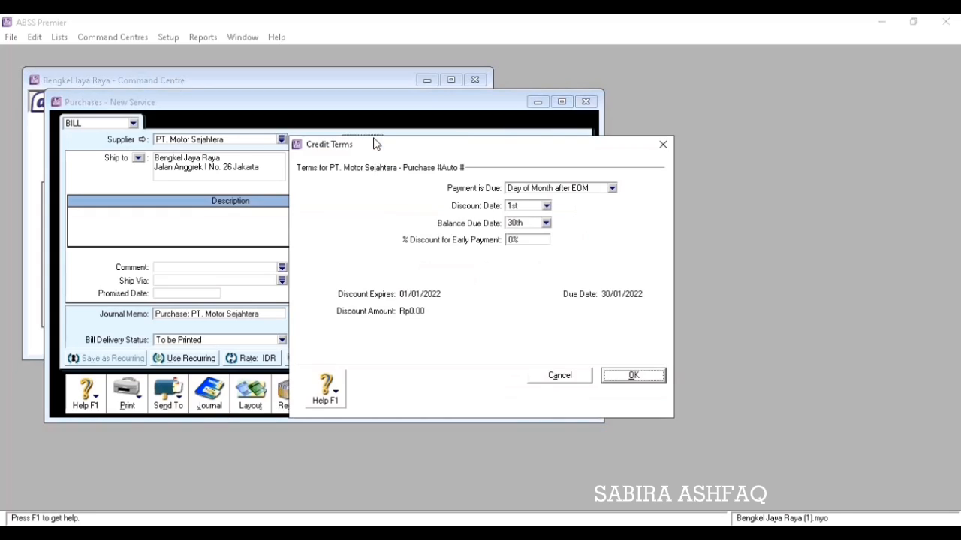
{"action": "left_click", "coordinate": [611, 189]}
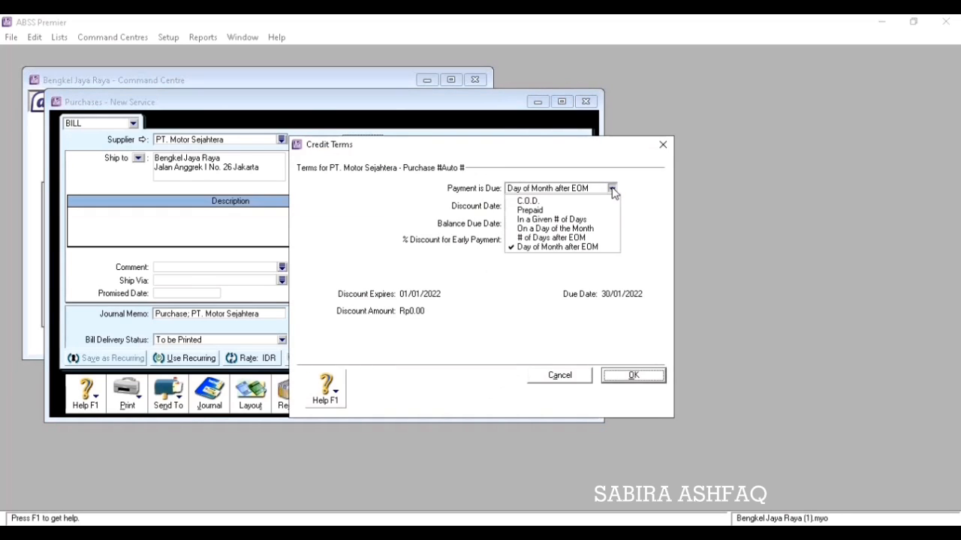
{"action": "left_click", "coordinate": [592, 222]}
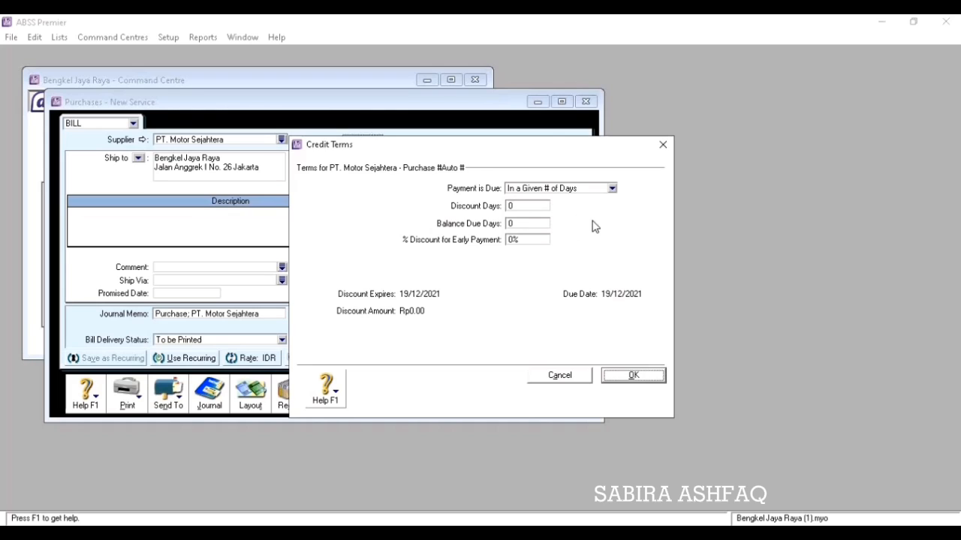
{"action": "left_click", "coordinate": [511, 206]}
{"action": "type", "text": "10"}
{"action": "key", "text": "Tab"}
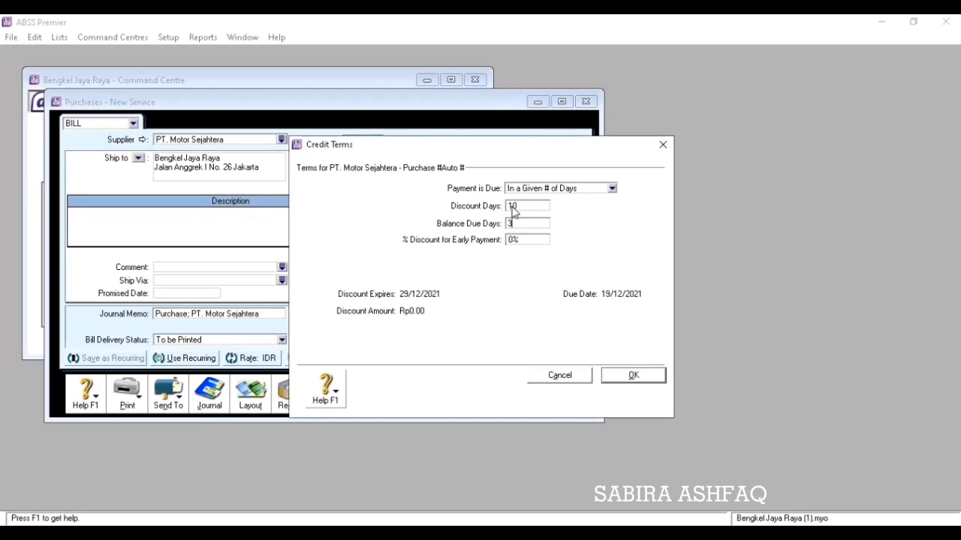
{"action": "type", "text": "30"}
{"action": "key", "text": "Tab"}
{"action": "type", "text": "2"}
{"action": "key", "text": "Tab"}
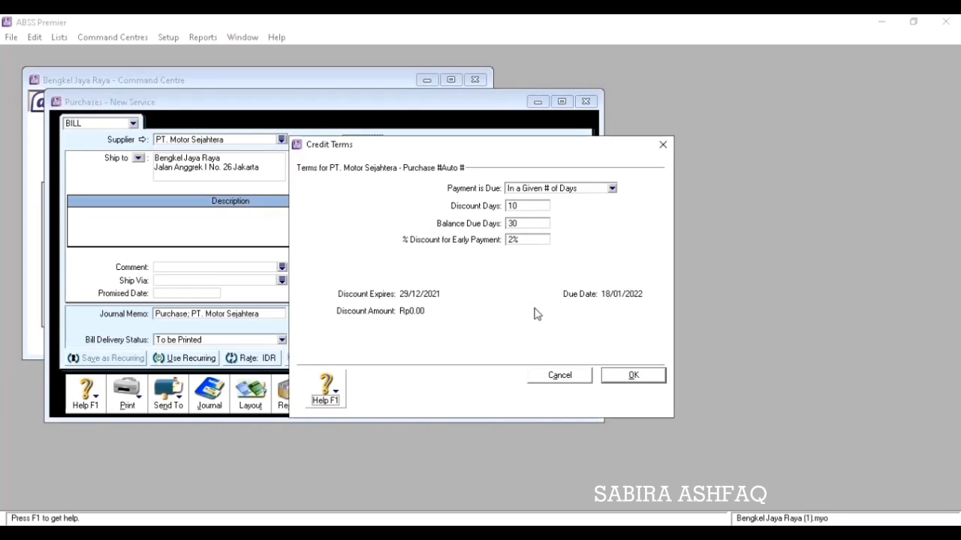
{"action": "left_click", "coordinate": [620, 377]}
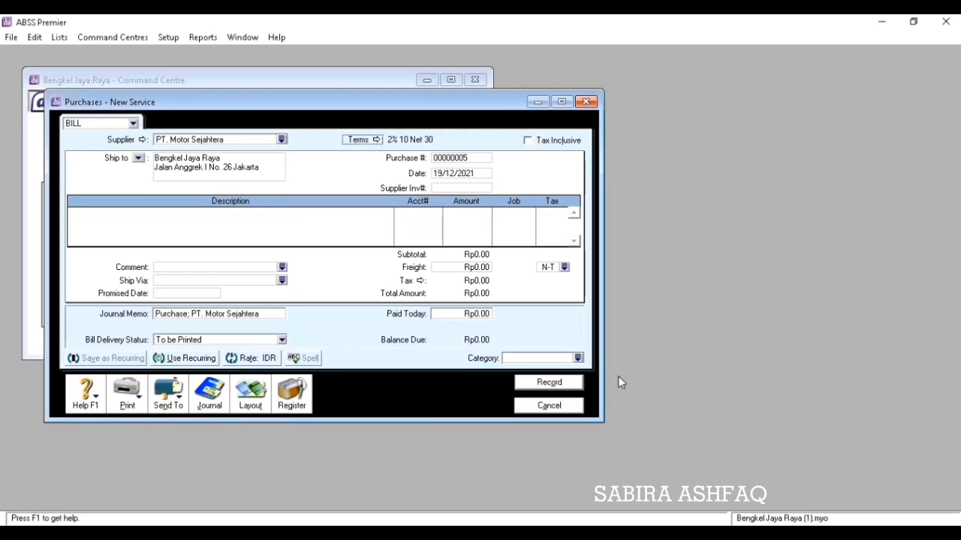
Number the bill PB01 and date it 05/12/2020.
{"action": "left_click", "coordinate": [464, 160]}
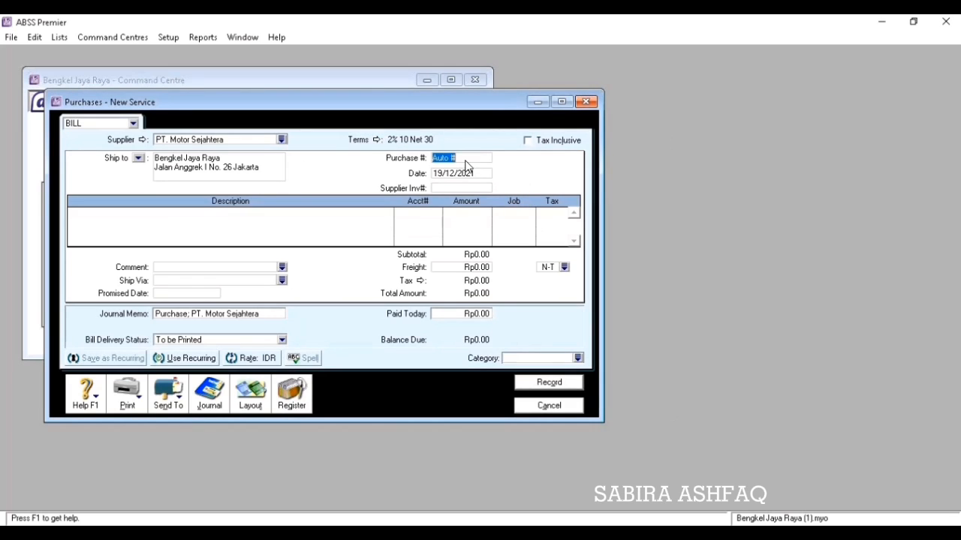
{"action": "type", "text": "PB01"}
{"action": "key", "text": "Tab"}
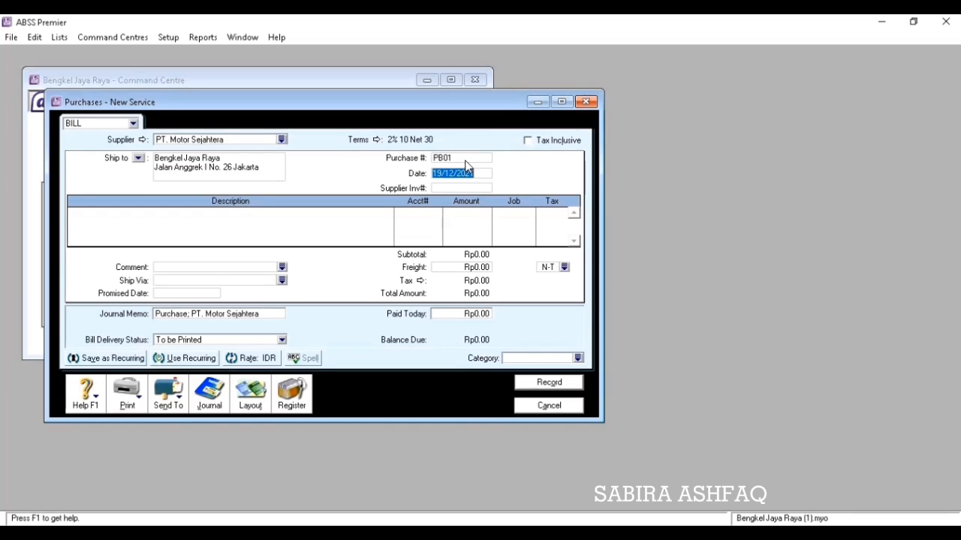
{"action": "type", "text": "5/12/20"}
{"action": "key", "text": "Tab"}
Switch the purchase bill back to the Item layout.
{"action": "left_click", "coordinate": [253, 397]}
{"action": "left_click", "coordinate": [362, 267]}
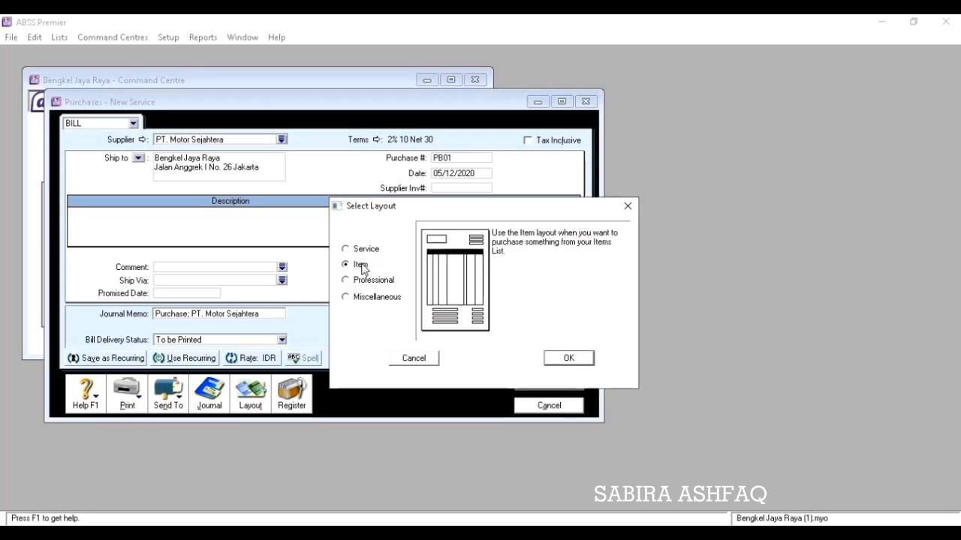
{"action": "left_click", "coordinate": [564, 358]}
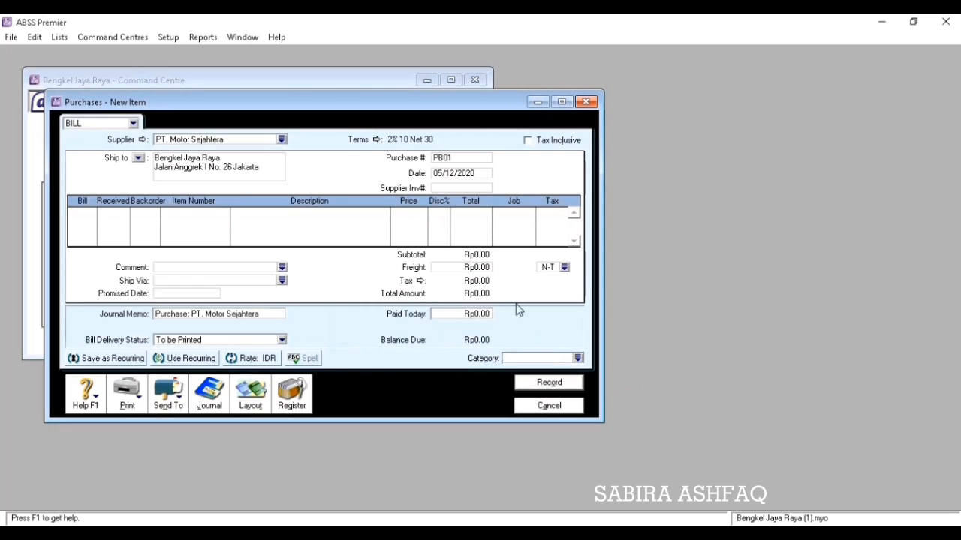
{"action": "left_click", "coordinate": [92, 216]}
Add bill line 15 × P1 OLI SHELL at 300,000 with PPN tax.
{"action": "key", "text": "Tab"}
{"action": "key", "text": "Tab"}
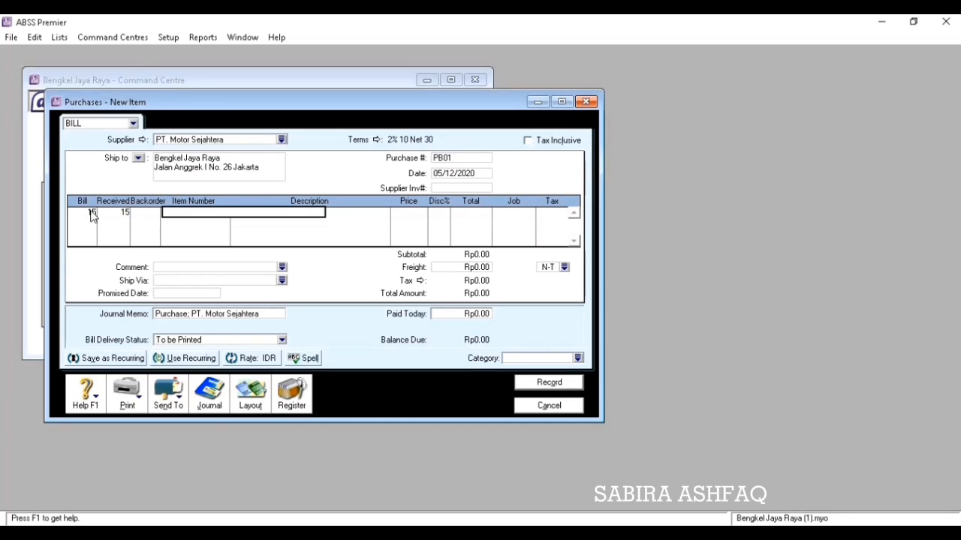
{"action": "type", "text": "P1"}
{"action": "key", "text": "Tab"}
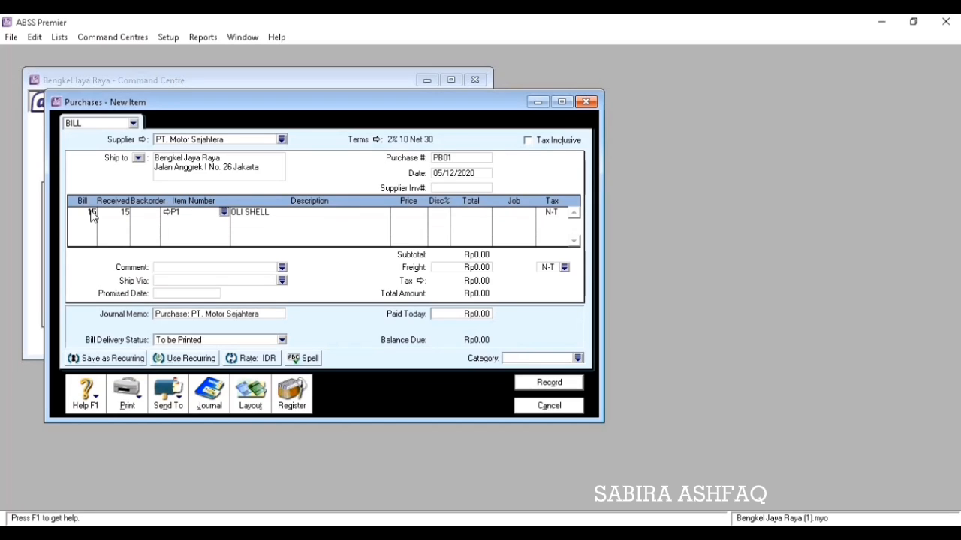
{"action": "key", "text": "Tab"}
{"action": "key", "text": "Tab"}
{"action": "type", "text": "300000"}
{"action": "key", "text": "Tab"}
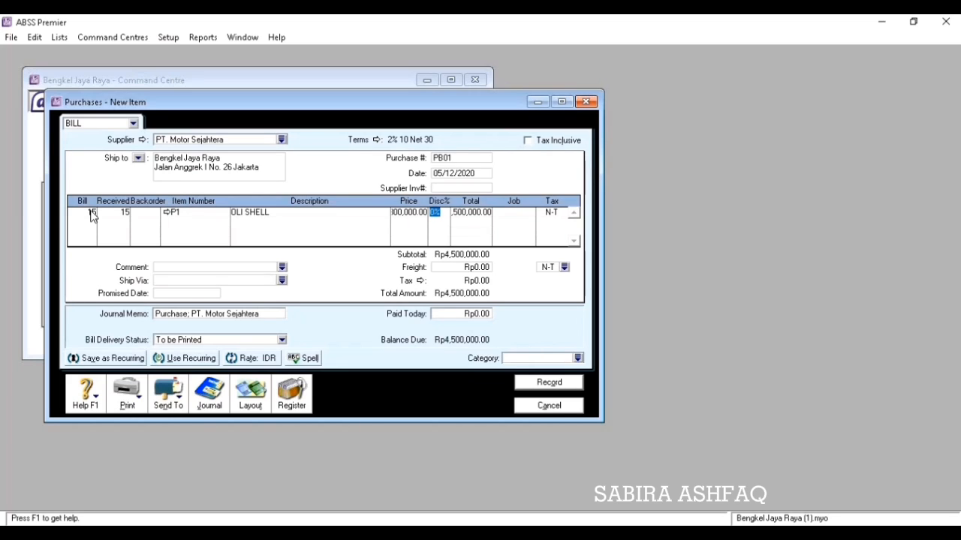
{"action": "key", "text": "Tab"}
{"action": "key", "text": "Tab"}
{"action": "key", "text": "Tab"}
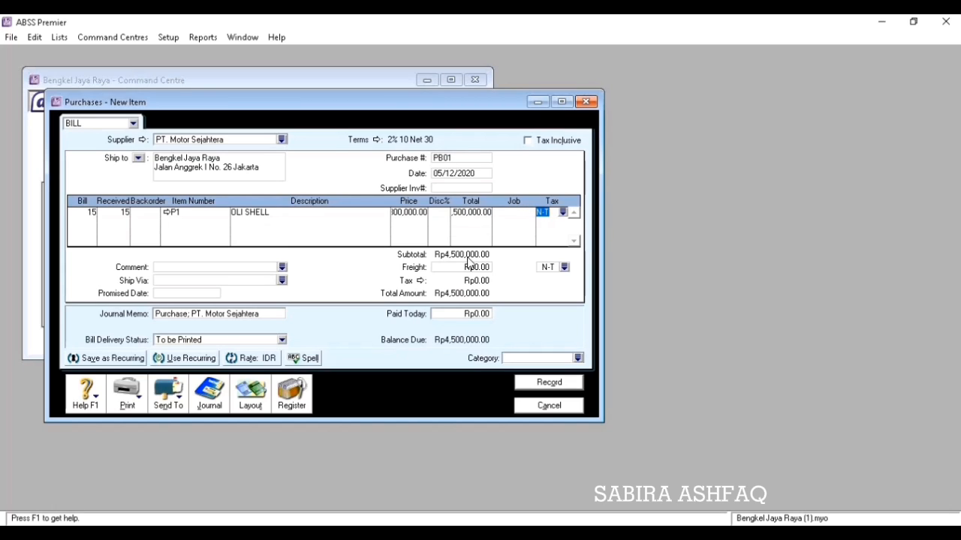
{"action": "left_click", "coordinate": [562, 212]}
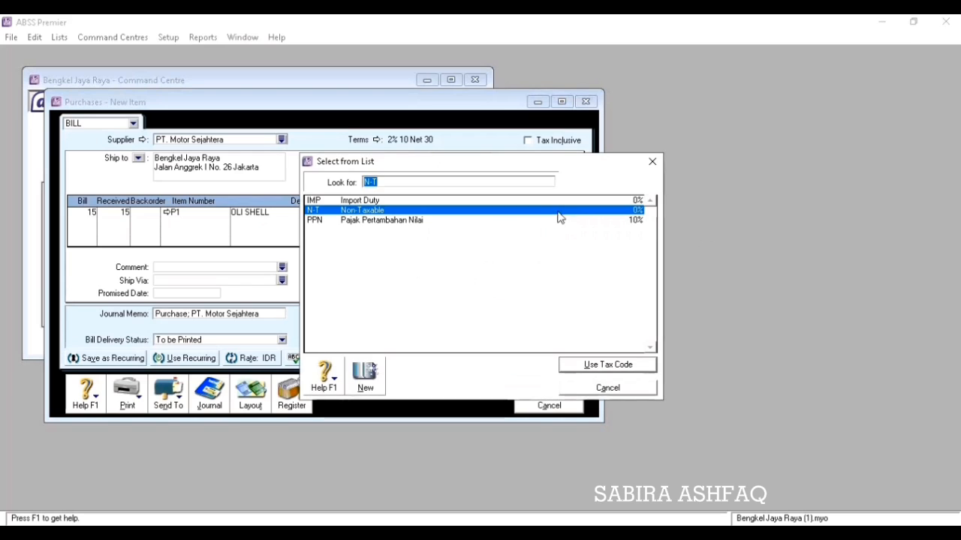
{"action": "left_click", "coordinate": [473, 220]}
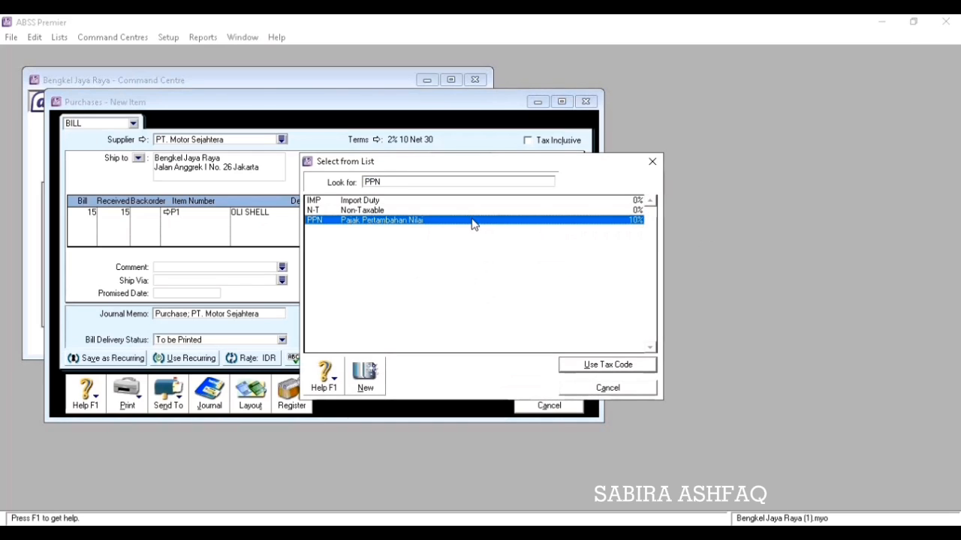
{"action": "left_click", "coordinate": [608, 367]}
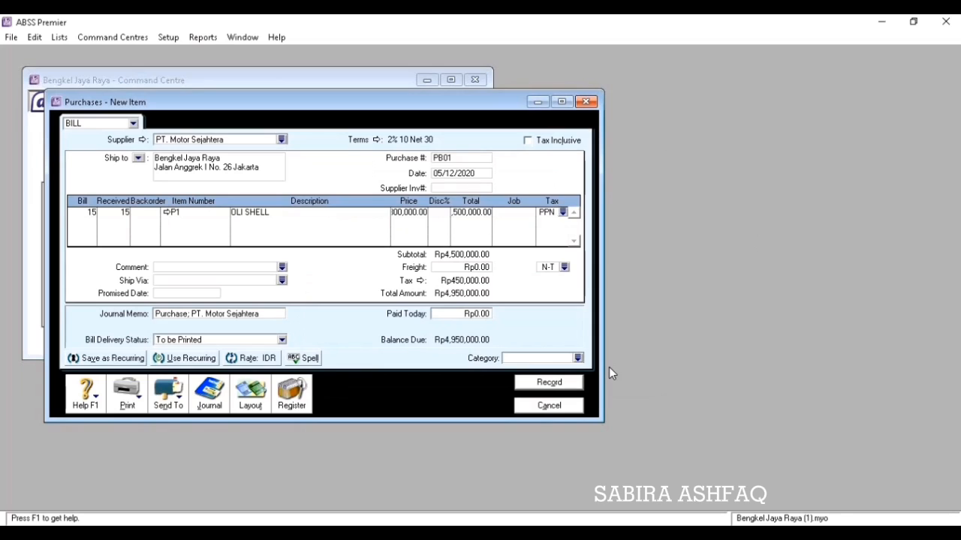
{"action": "key", "text": "Tab"}
Add a second line: 20 × P2 at 225,000 with PPN tax.
{"action": "type", "text": "20"}
{"action": "key", "text": "Tab"}
{"action": "key", "text": "Tab"}
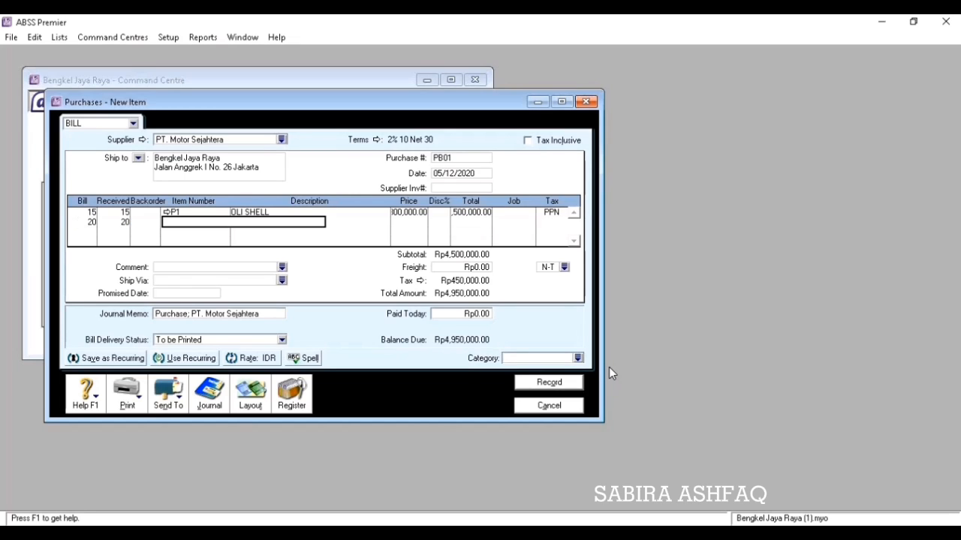
{"action": "type", "text": "P2"}
{"action": "key", "text": "Tab"}
{"action": "key", "text": "Tab"}
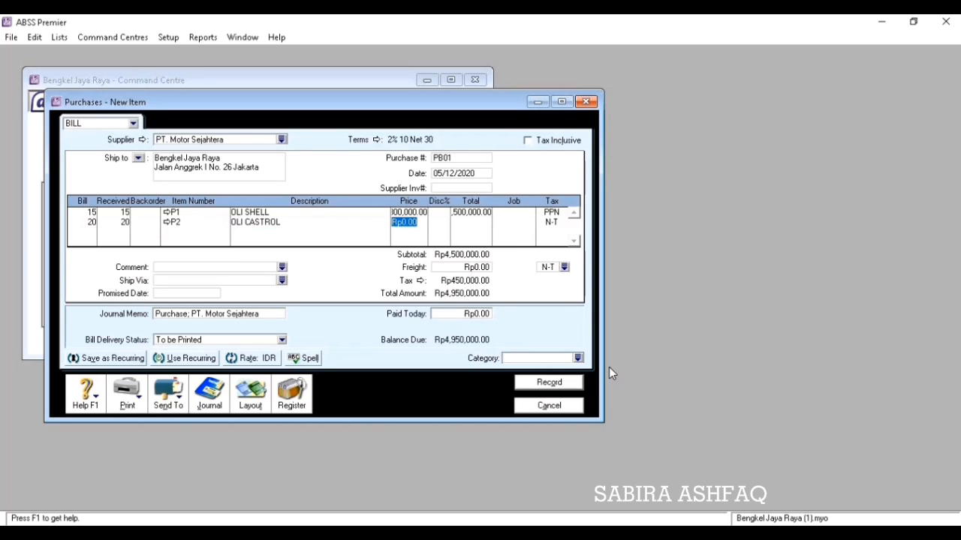
{"action": "type", "text": "225,000"}
{"action": "key", "text": "Tab"}
{"action": "key", "text": "Tab"}
{"action": "key", "text": "Tab"}
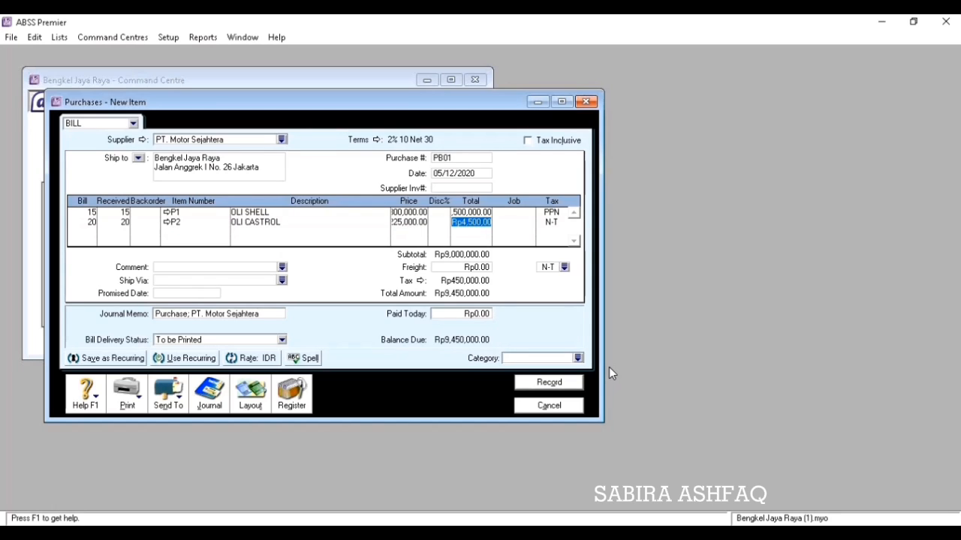
{"action": "key", "text": "Tab"}
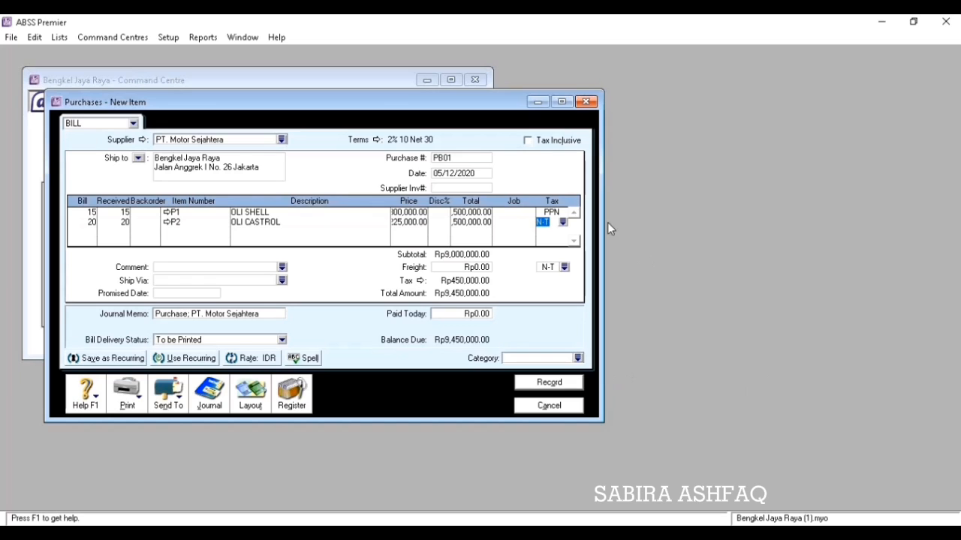
{"action": "left_click", "coordinate": [563, 222]}
{"action": "left_click", "coordinate": [536, 222]}
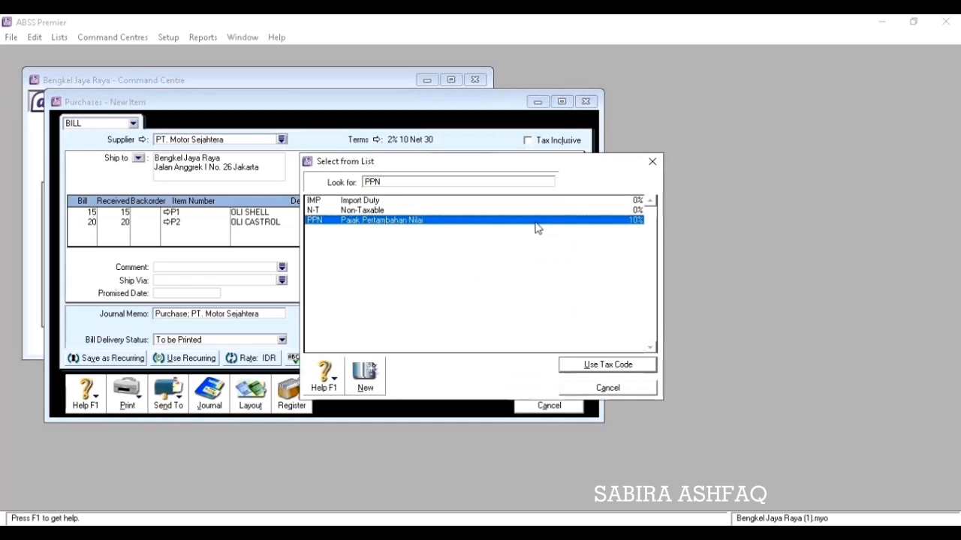
{"action": "left_click", "coordinate": [602, 364]}
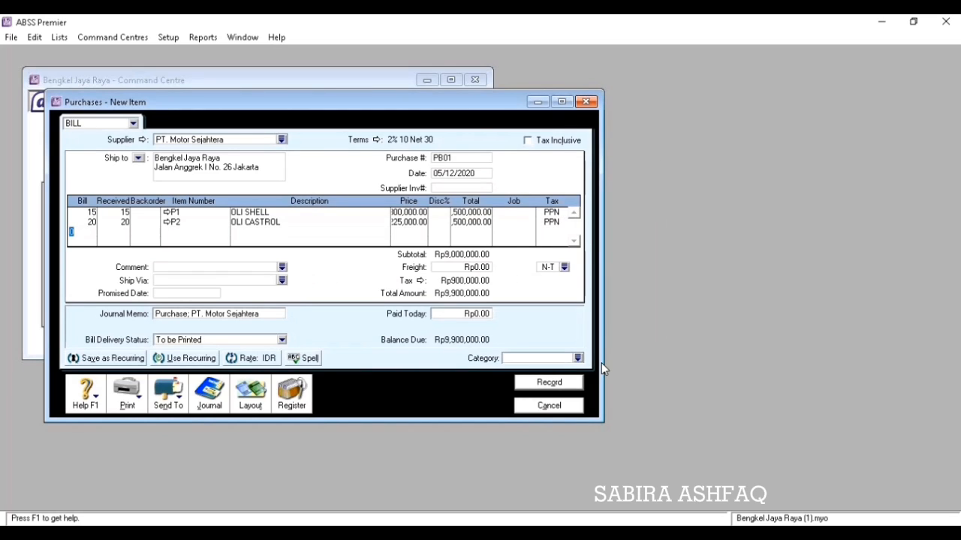
Add a third line: 15 × P3 OLI ENDURO at 300,000 with PPN tax.
{"action": "type", "text": "15"}
{"action": "key", "text": "Tab"}
{"action": "key", "text": "Tab"}
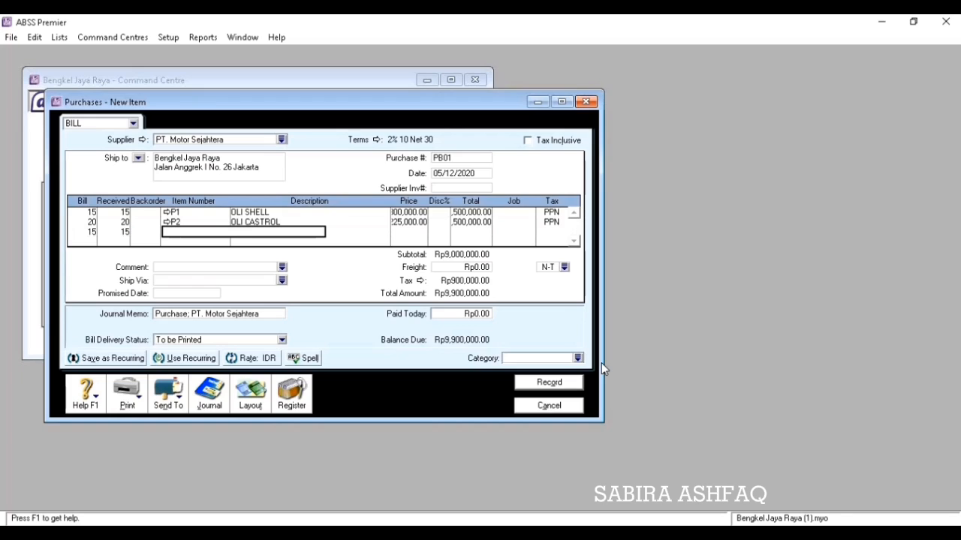
{"action": "type", "text": "P3"}
{"action": "key", "text": "Tab"}
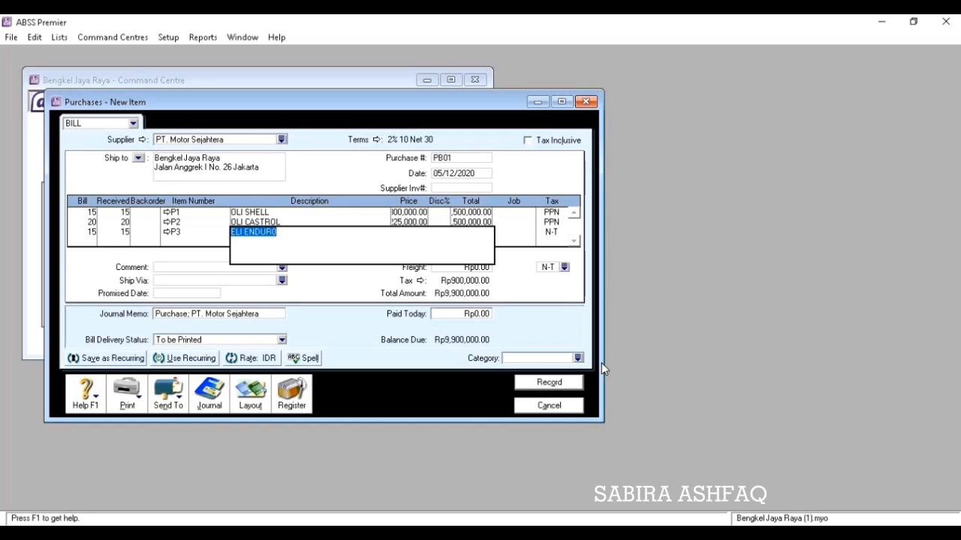
{"action": "key", "text": "Tab"}
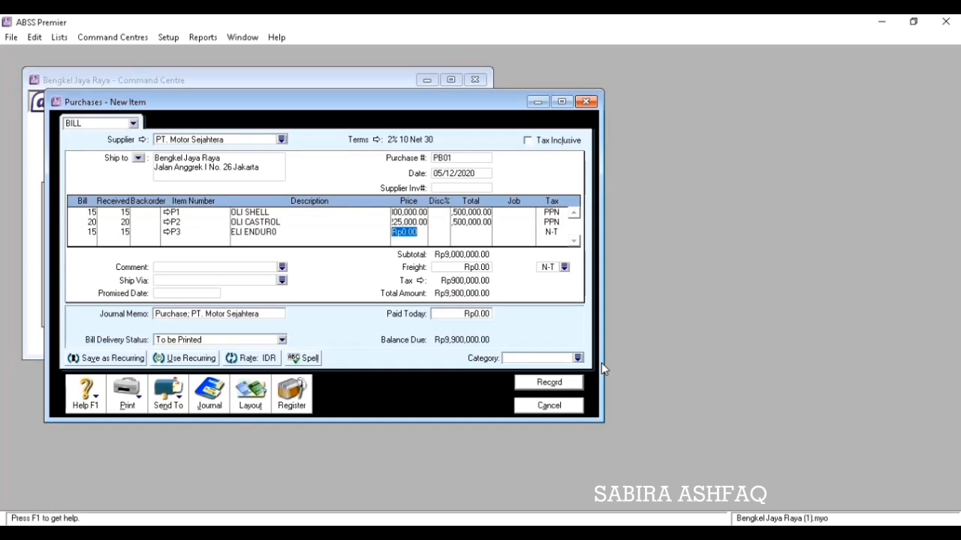
{"action": "type", "text": "300000"}
{"action": "key", "text": "Tab"}
{"action": "key", "text": "Tab"}
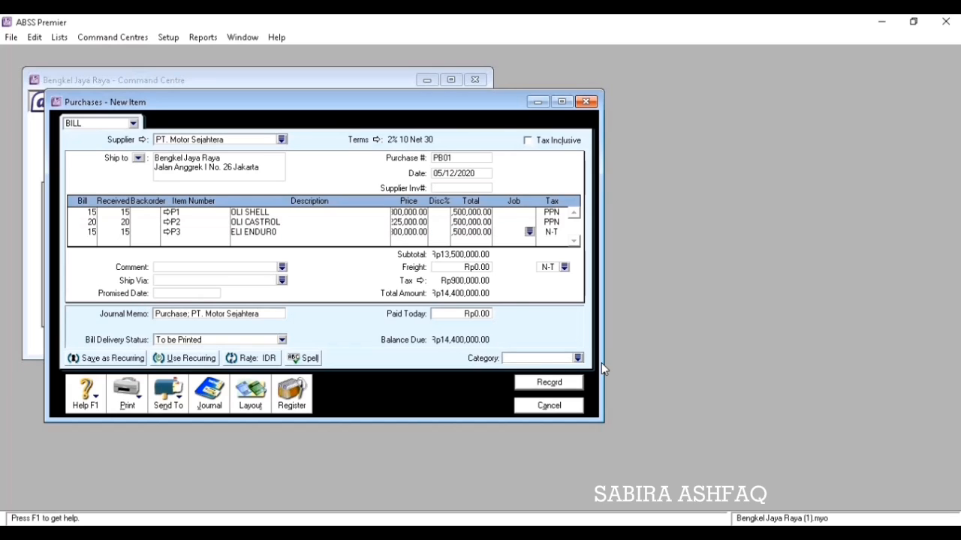
{"action": "key", "text": "Tab"}
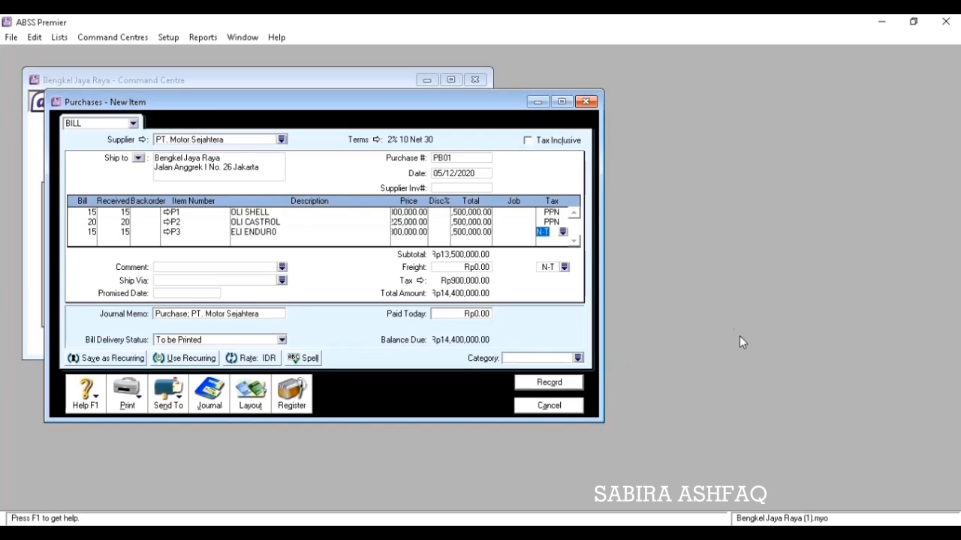
{"action": "left_click", "coordinate": [562, 234]}
{"action": "type", "text": "PPN"}
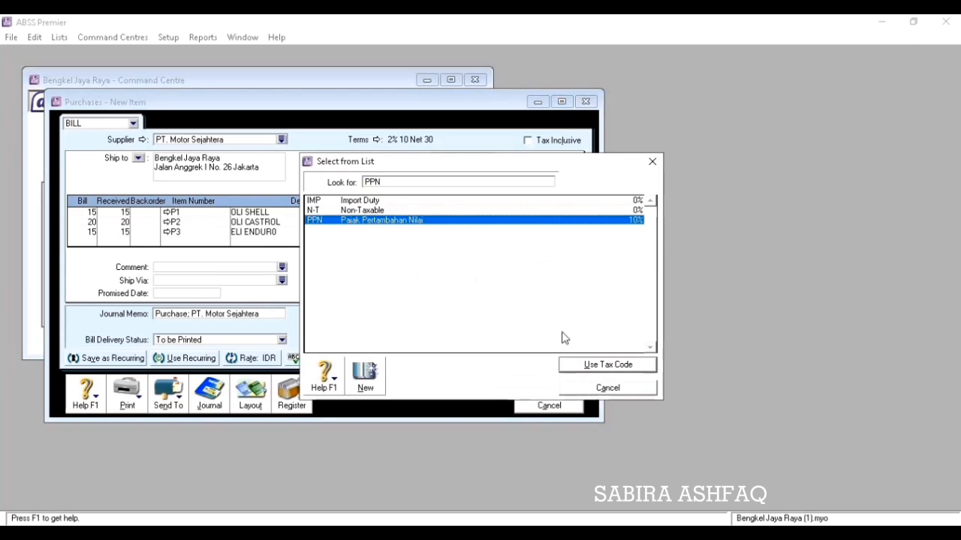
{"action": "left_click", "coordinate": [589, 366]}
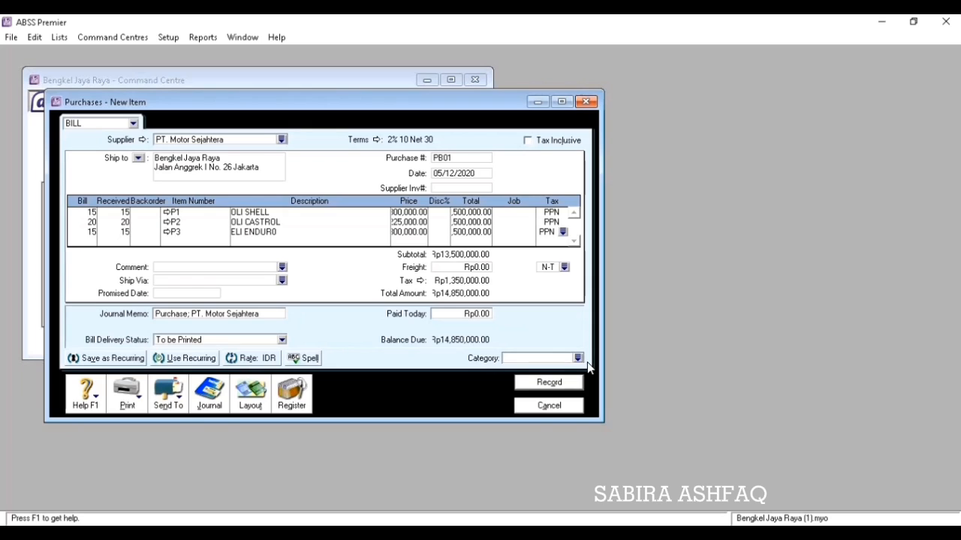
{"action": "key", "text": "Tab"}
Set the bill category to Local and record bill PB01 totalling Rp14,850,000.
{"action": "left_click", "coordinate": [578, 358]}
{"action": "left_click", "coordinate": [589, 365]}
{"action": "left_click", "coordinate": [553, 386]}
{"action": "left_click", "coordinate": [549, 406]}
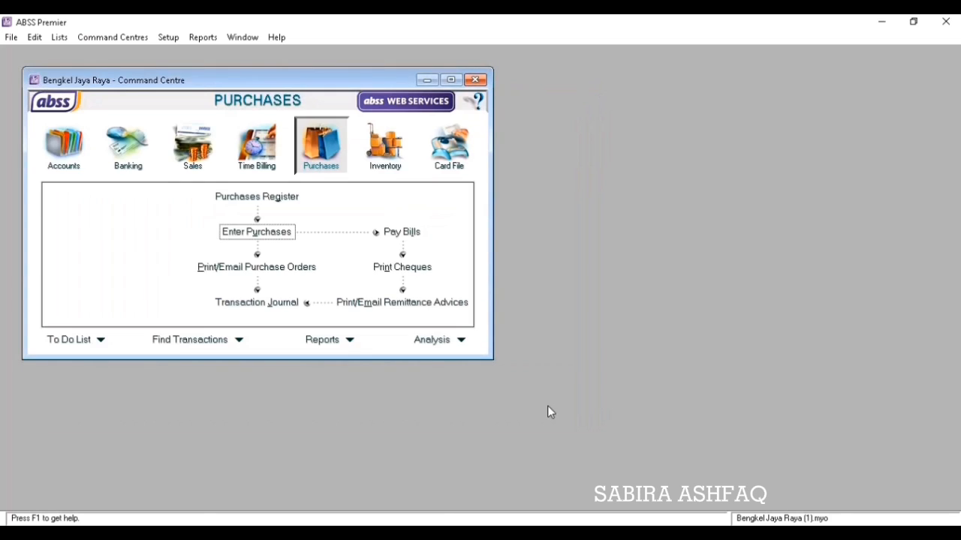
{"action": "left_click", "coordinate": [432, 534]}
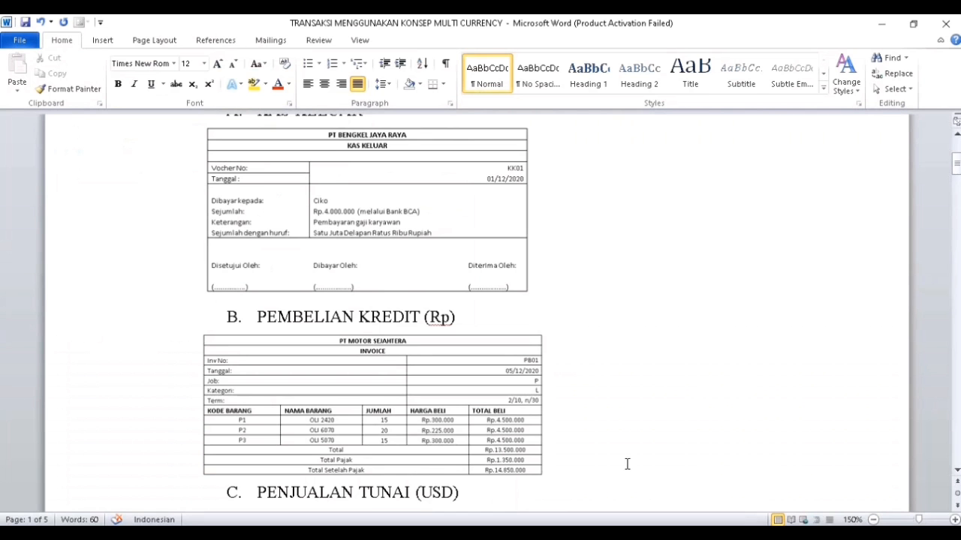
Review the Word document's USD cash sale KM01 example, then go to ABSS Sales.
{"action": "left_click", "coordinate": [957, 471]}
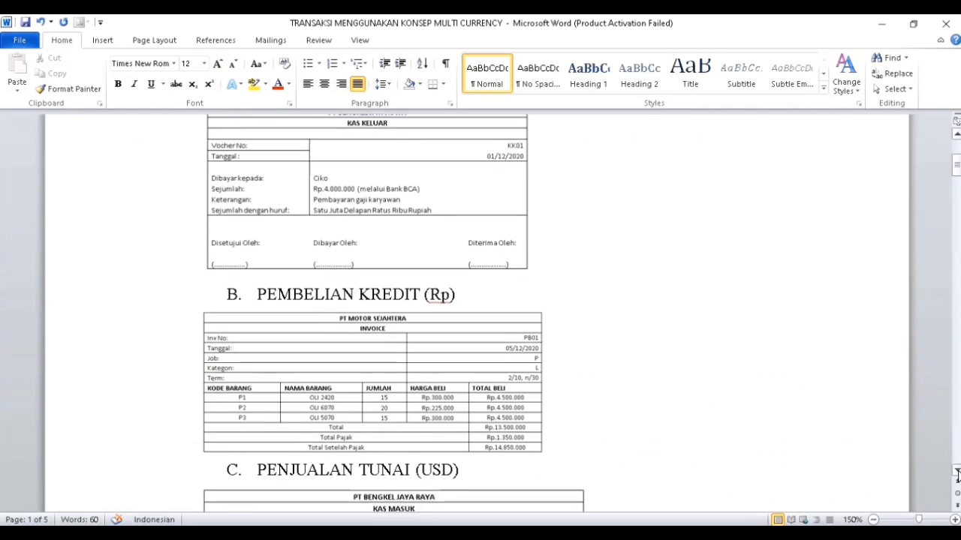
{"action": "left_click", "coordinate": [956, 473]}
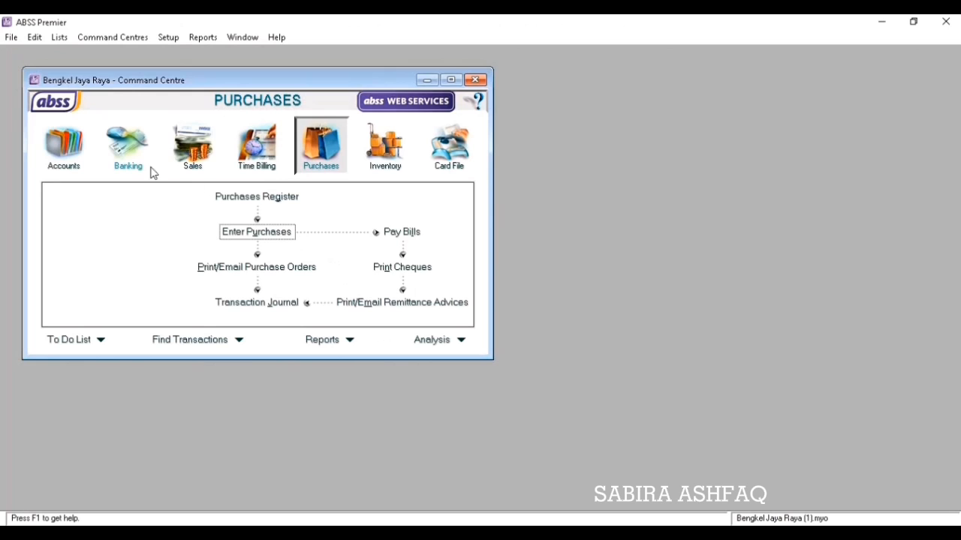
{"action": "left_click", "coordinate": [197, 163]}
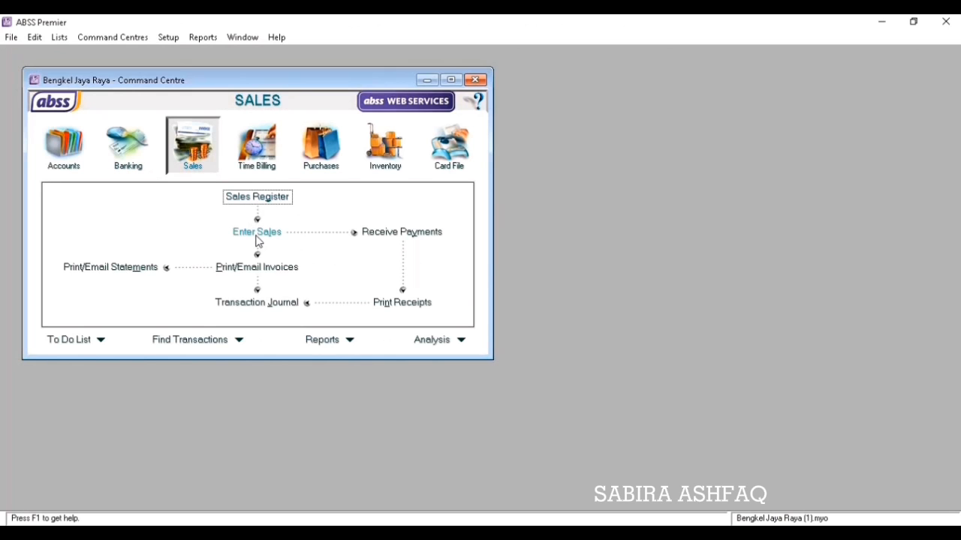
{"action": "left_click", "coordinate": [256, 235]}
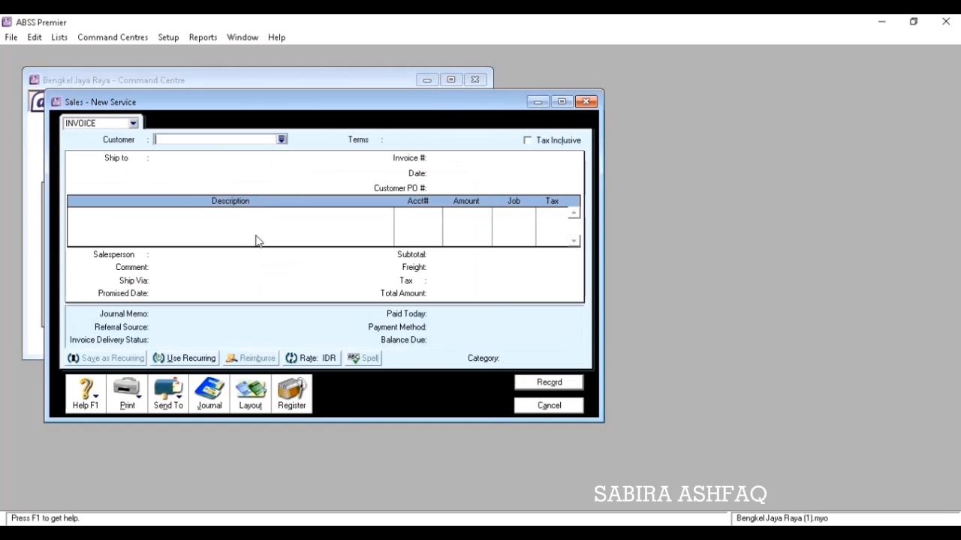
Choose PT. Reno as the invoice's customer.
{"action": "left_click", "coordinate": [281, 141]}
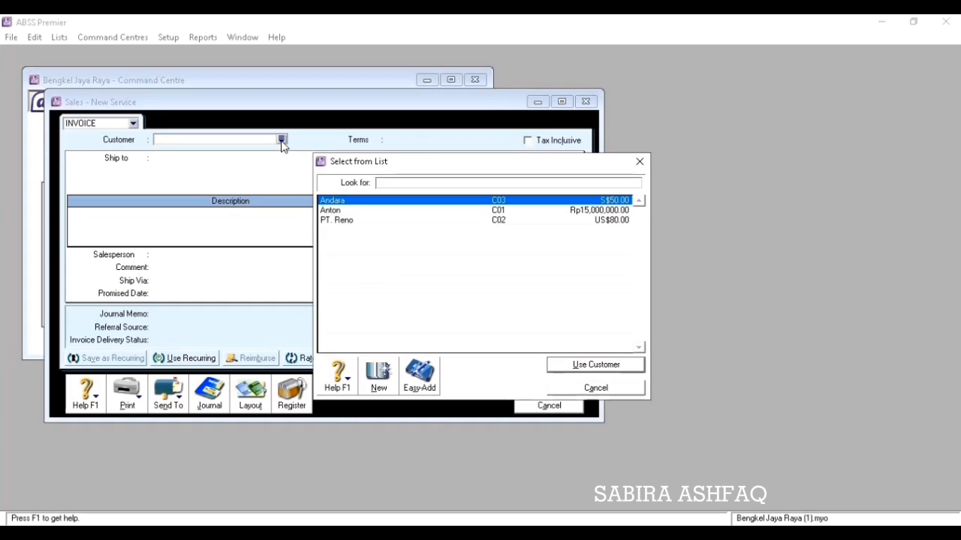
{"action": "left_click", "coordinate": [367, 213]}
{"action": "left_click", "coordinate": [367, 220]}
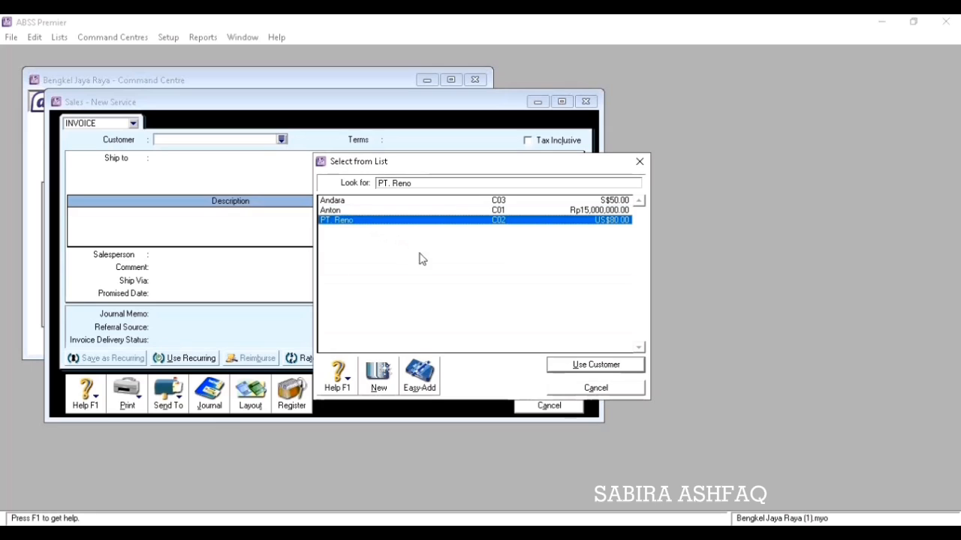
{"action": "left_click", "coordinate": [564, 366]}
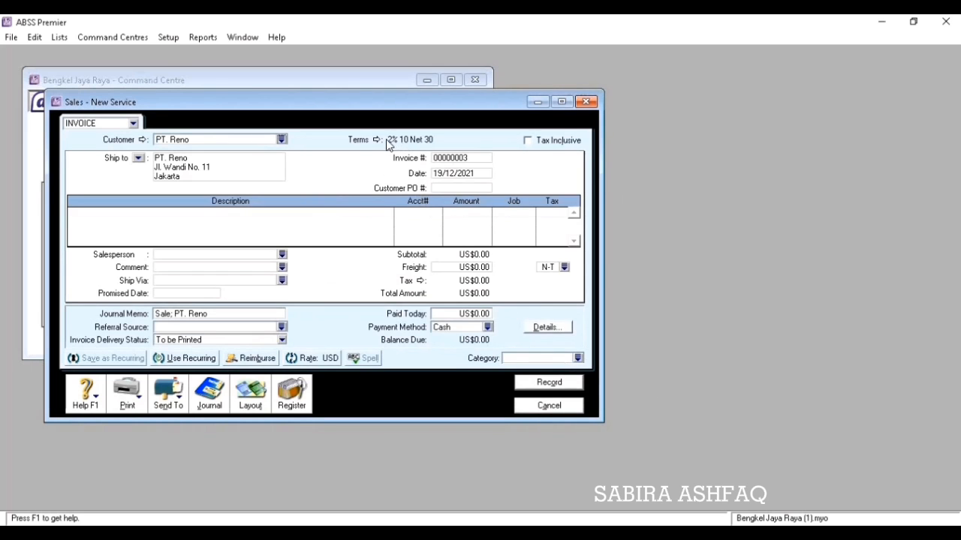
Set the invoice's payment terms to C.O.D.
{"action": "left_click", "coordinate": [383, 142]}
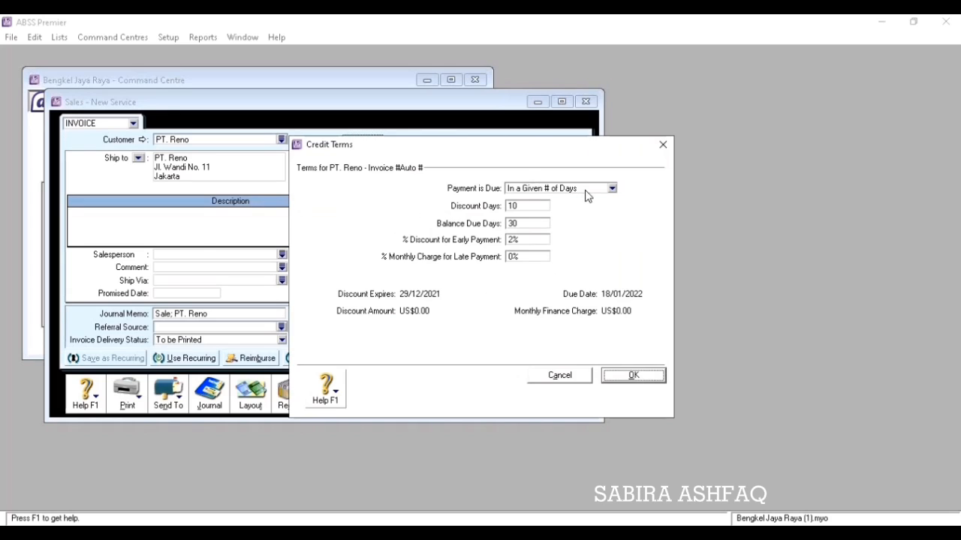
{"action": "left_click", "coordinate": [612, 189]}
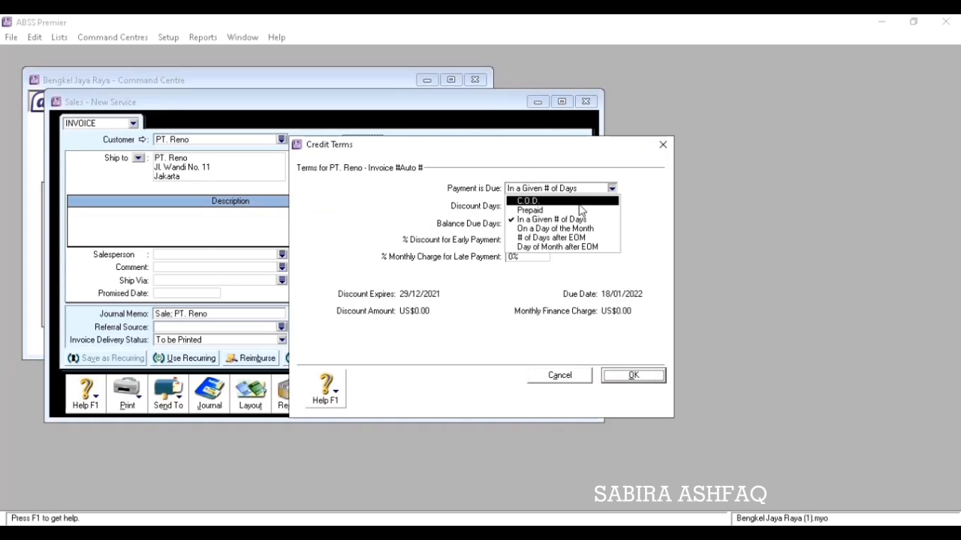
{"action": "left_click", "coordinate": [581, 200]}
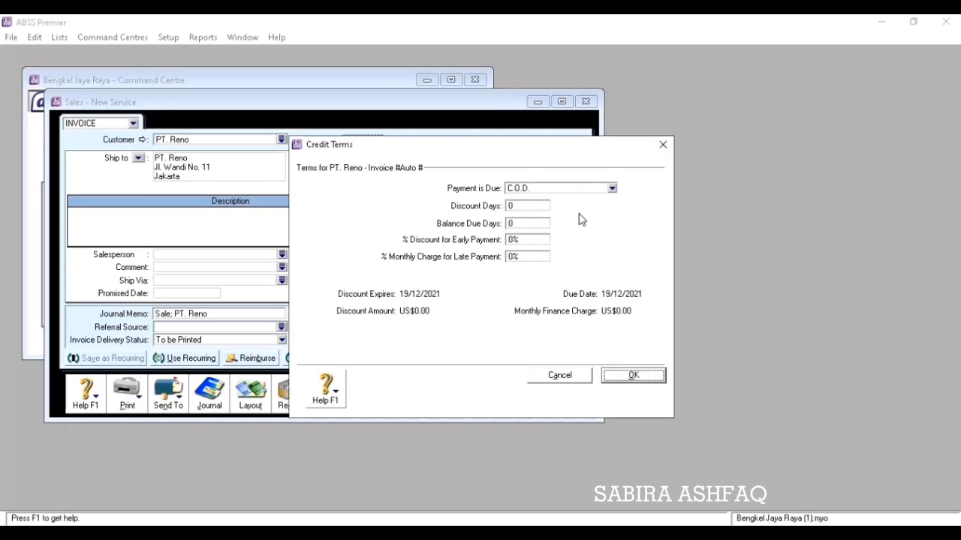
{"action": "left_click", "coordinate": [616, 377]}
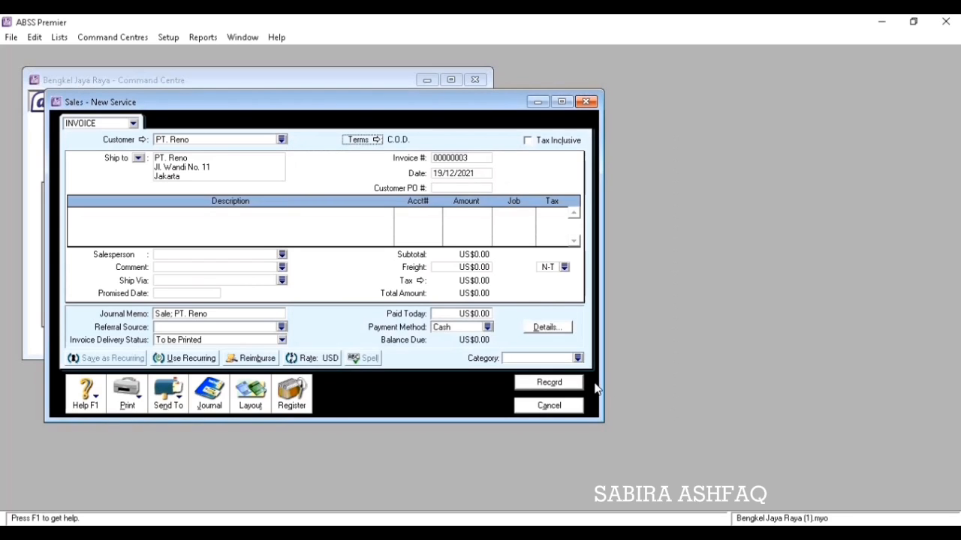
Switch the sales invoice to the Item layout.
{"action": "left_click", "coordinate": [251, 393]}
{"action": "left_click", "coordinate": [358, 264]}
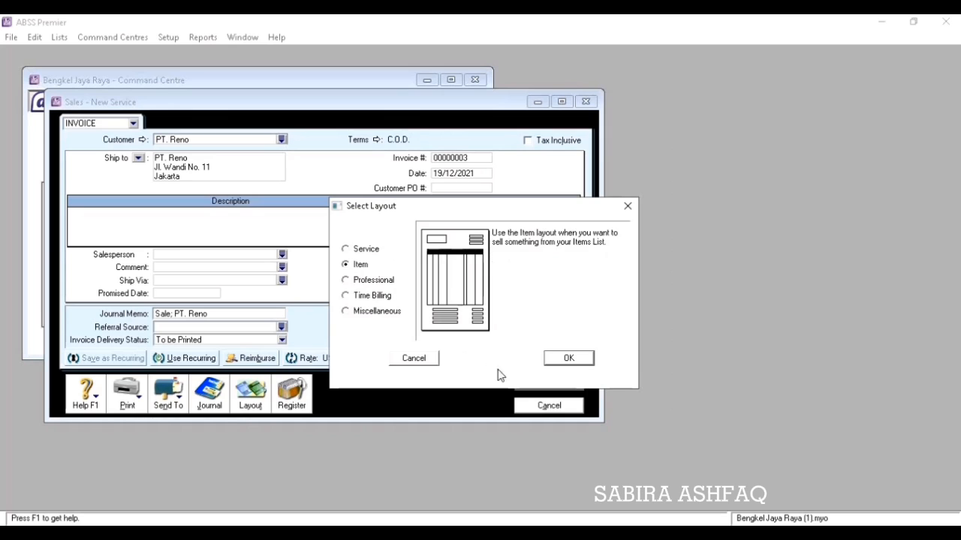
{"action": "left_click", "coordinate": [568, 358]}
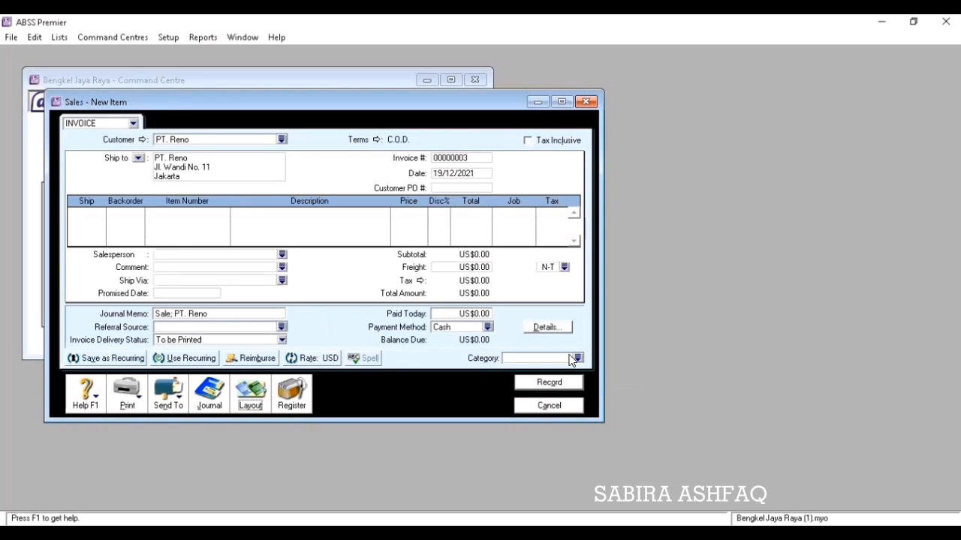
Number the invoice KM01 and date it 06/12/2020.
{"action": "left_click", "coordinate": [464, 162]}
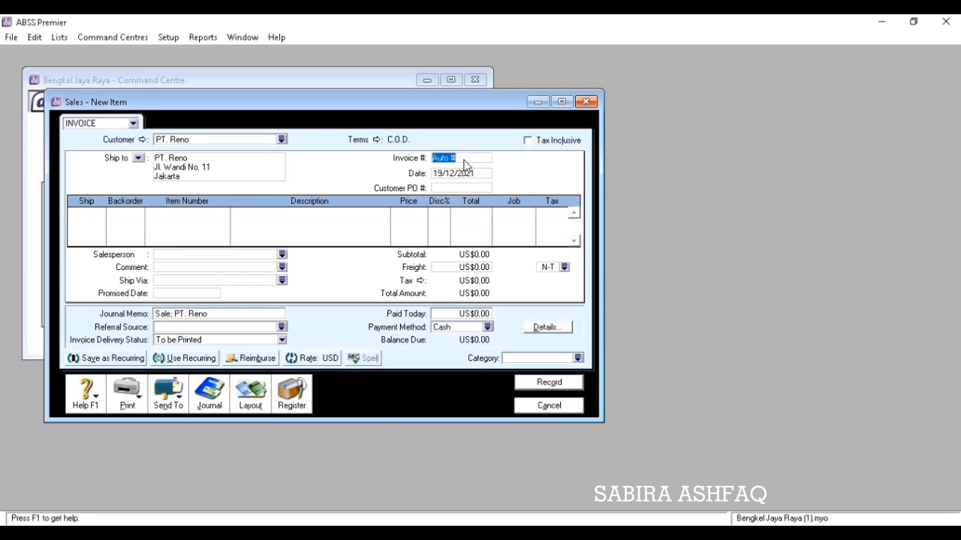
{"action": "type", "text": "KM01"}
{"action": "key", "text": "Tab"}
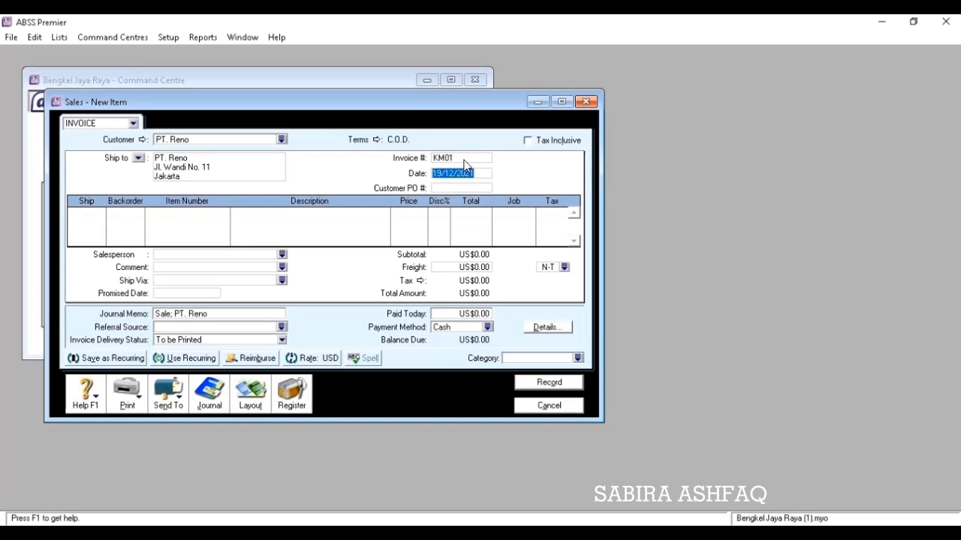
{"action": "type", "text": "6/12/20"}
{"action": "key", "text": "Tab"}
Add line 2 × P2 OLI CASTROL at US$18.00, total 3600.
{"action": "key", "text": "Tab"}
{"action": "type", "text": "2"}
{"action": "key", "text": "Tab"}
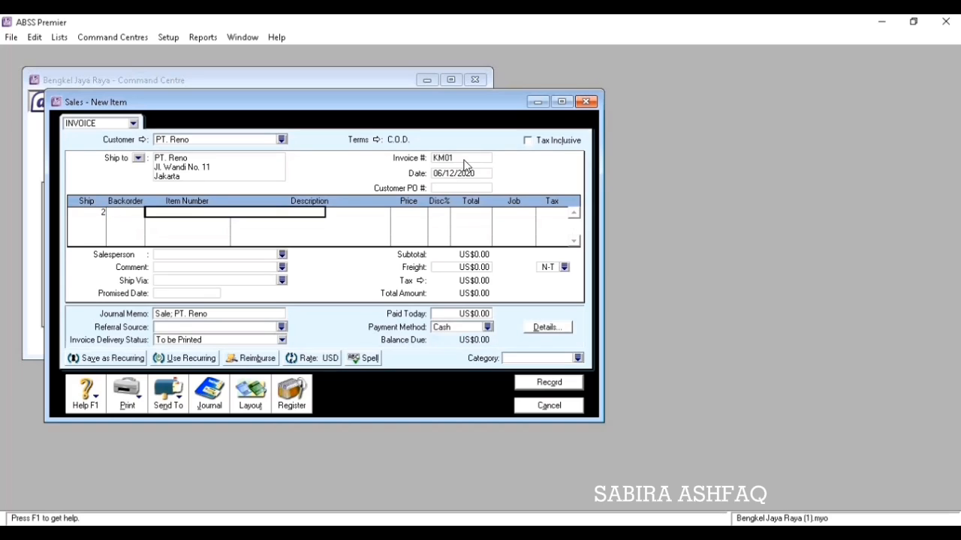
{"action": "type", "text": "P2"}
{"action": "key", "text": "Tab"}
{"action": "key", "text": "Tab"}
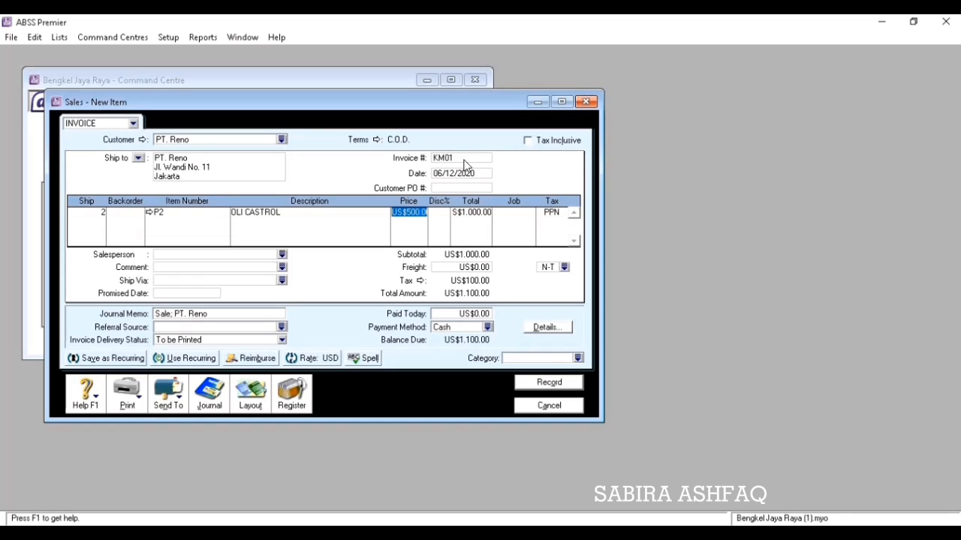
{"action": "type", "text": "18"}
{"action": "key", "text": "Tab"}
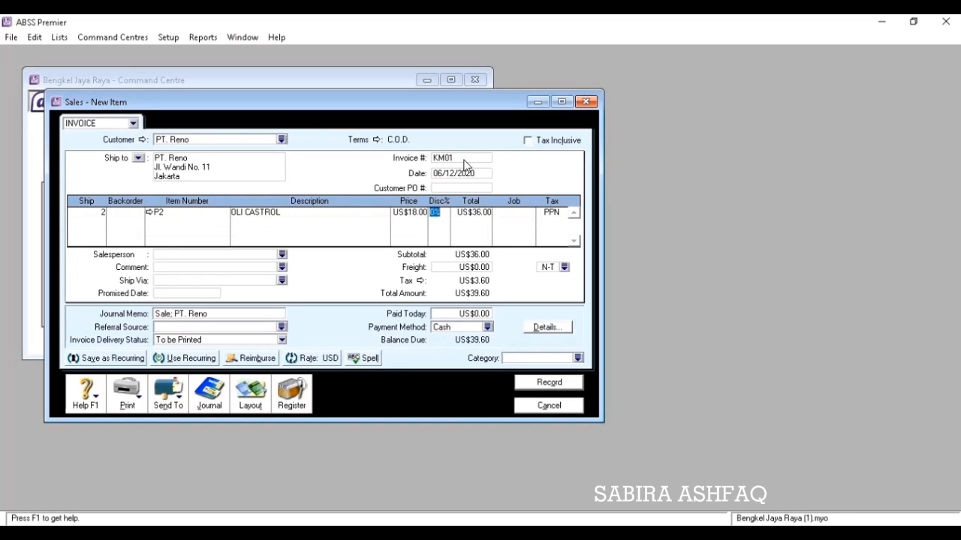
{"action": "type", "text": "3600"}
{"action": "key", "text": "Tab"}
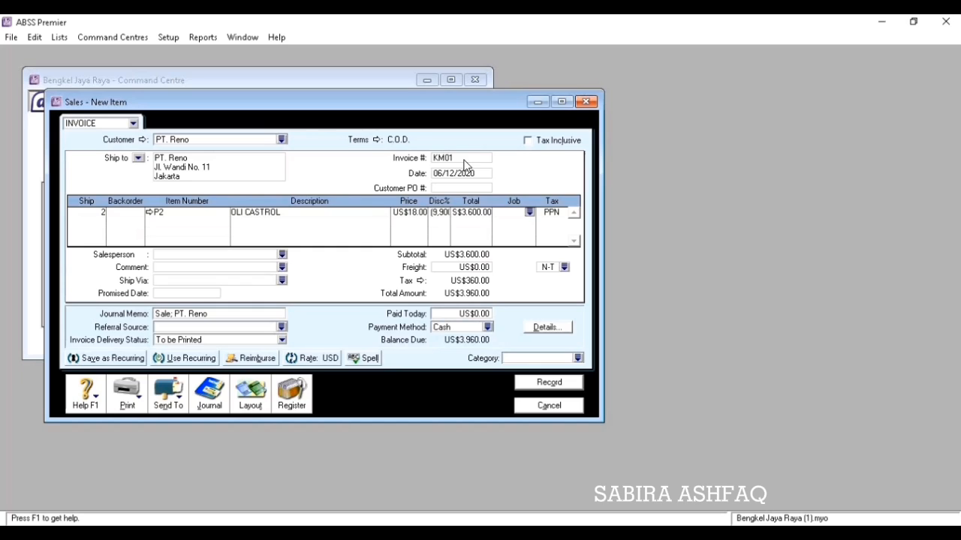
{"action": "key", "text": "Tab"}
Add line 1 × P3 ELI ENDURO at US$15.00.
{"action": "key", "text": "Tab"}
{"action": "type", "text": "1"}
{"action": "key", "text": "Tab"}
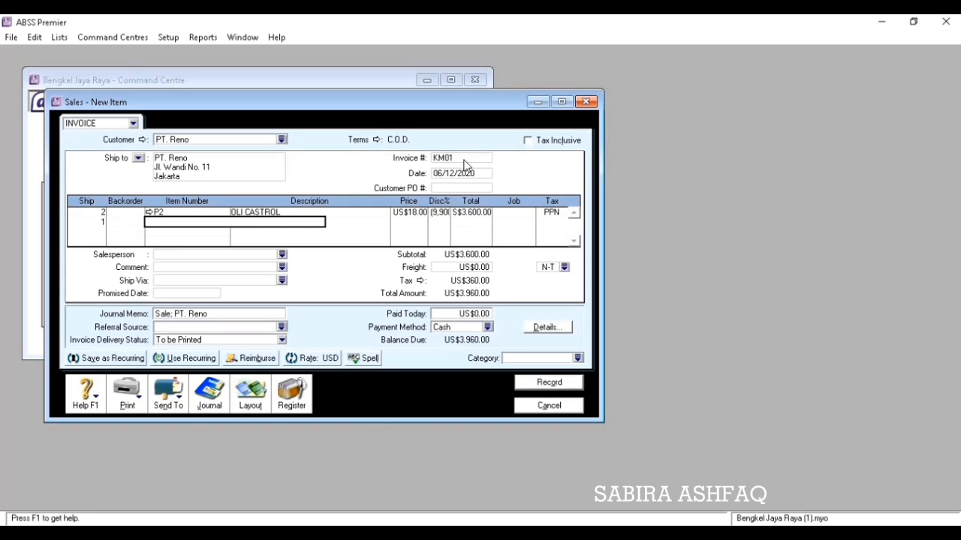
{"action": "type", "text": "P3"}
{"action": "key", "text": "Tab"}
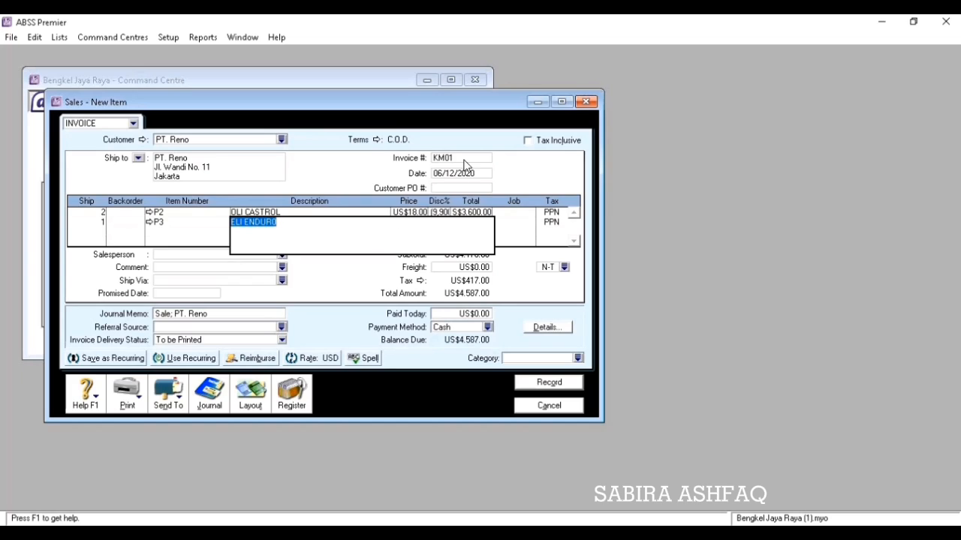
{"action": "key", "text": "Tab"}
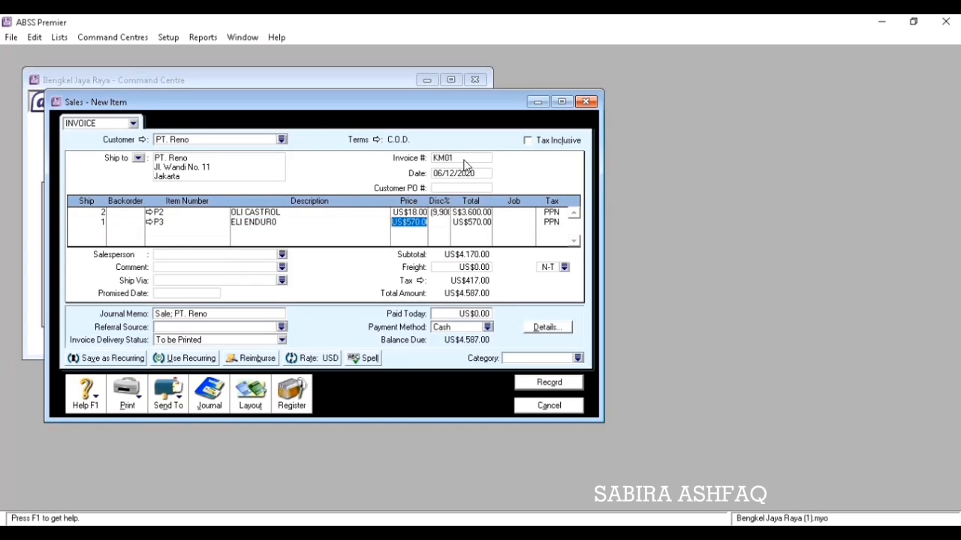
{"action": "type", "text": "15"}
{"action": "key", "text": "Tab"}
{"action": "key", "text": "Tab"}
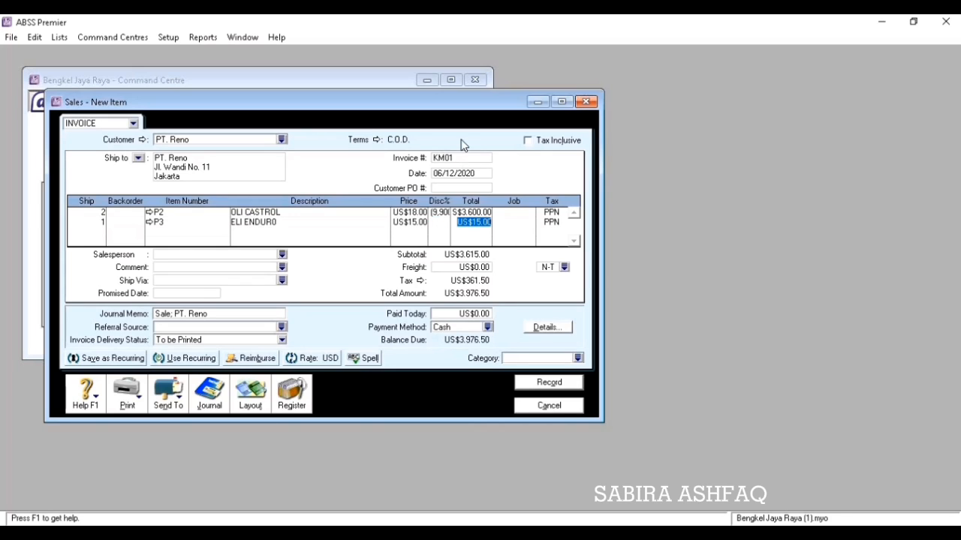
{"action": "key", "text": "Tab"}
{"action": "key", "text": "Tab"}
{"action": "key", "text": "Tab"}
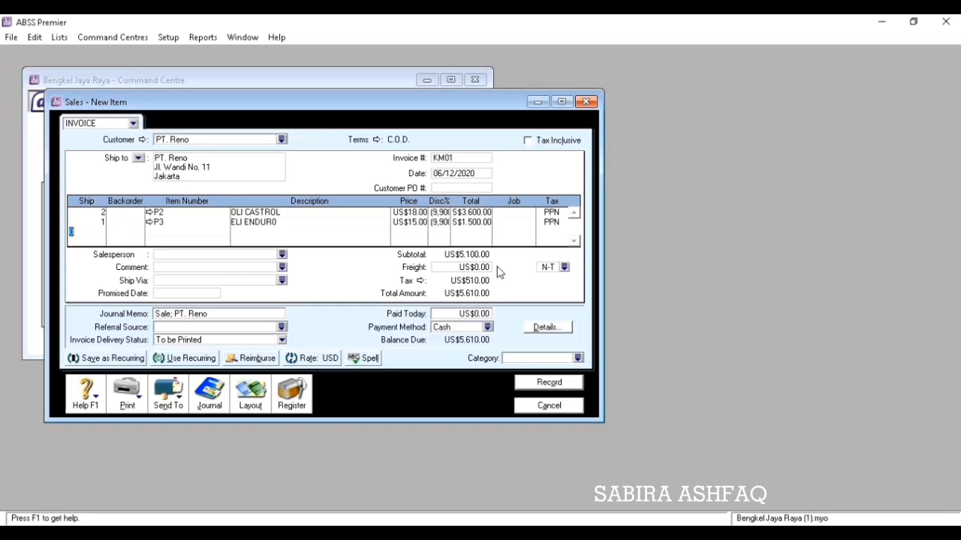
Set the sale's category to Overseas.
{"action": "left_click", "coordinate": [578, 359]}
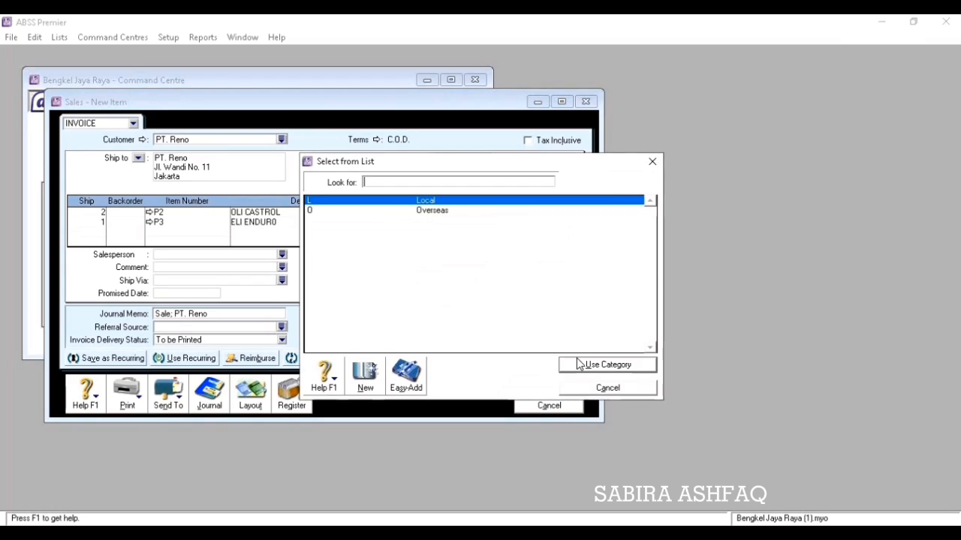
{"action": "left_click", "coordinate": [484, 212]}
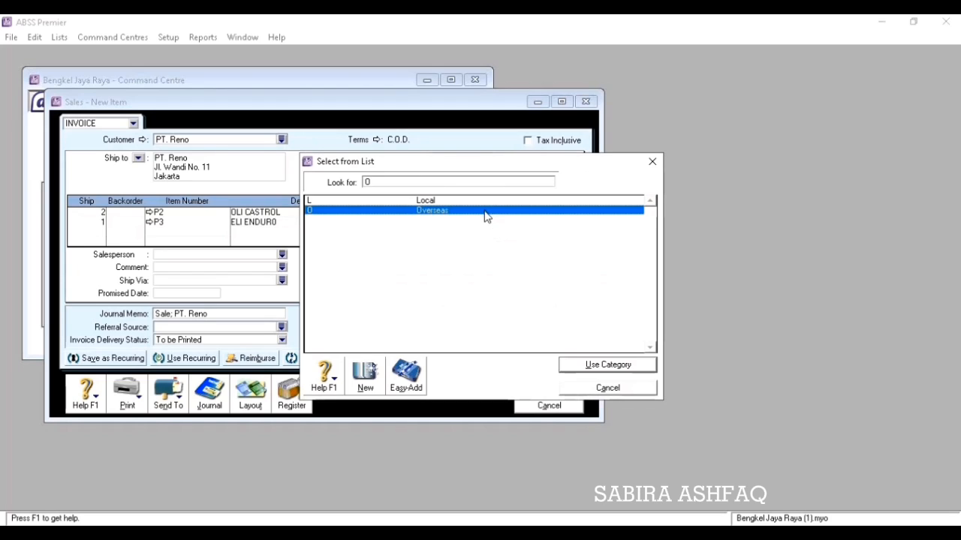
{"action": "left_click", "coordinate": [589, 367]}
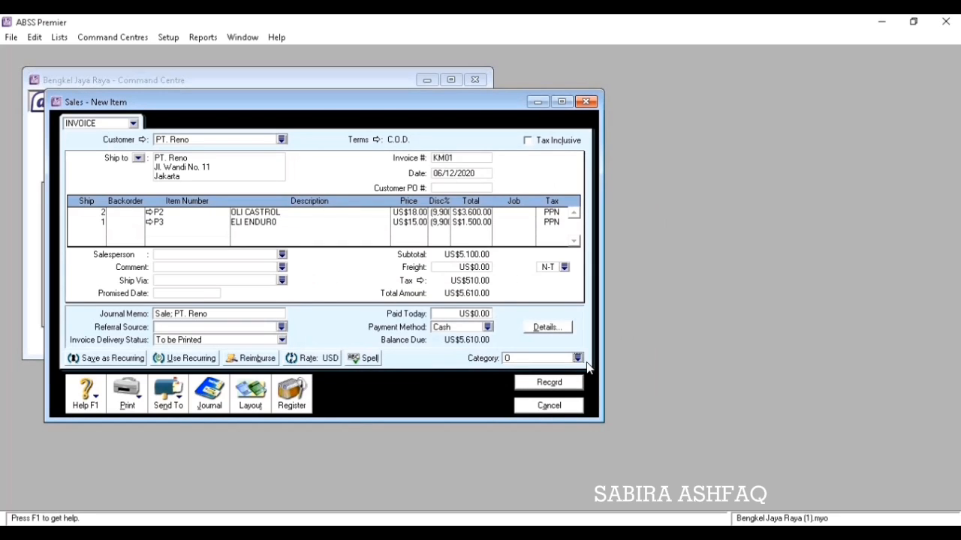
Clear both lines' discounts and record invoice KM01 totalling US$56.10.
{"action": "left_click", "coordinate": [443, 213]}
{"action": "key", "text": "BackSpace"}
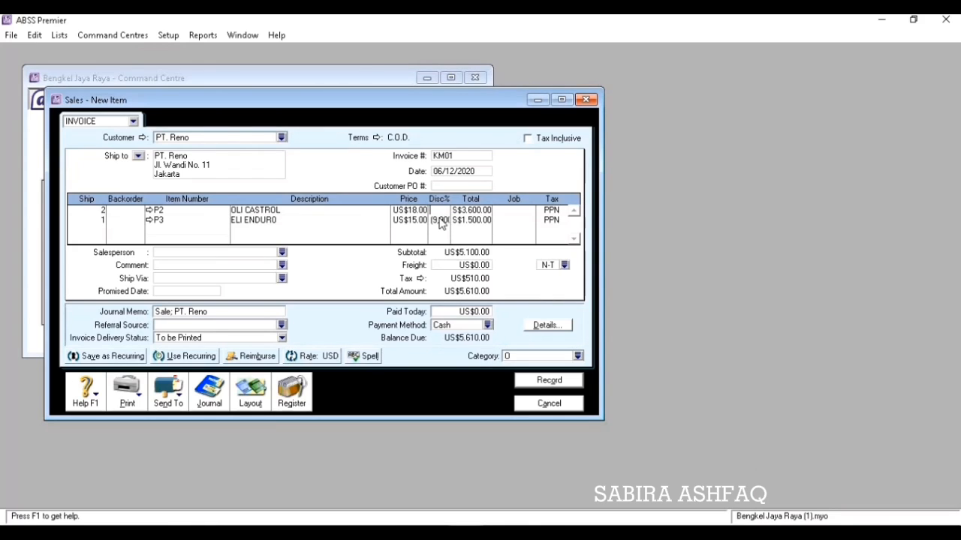
{"action": "left_click", "coordinate": [441, 220]}
{"action": "key", "text": "BackSpace"}
{"action": "left_click", "coordinate": [552, 221]}
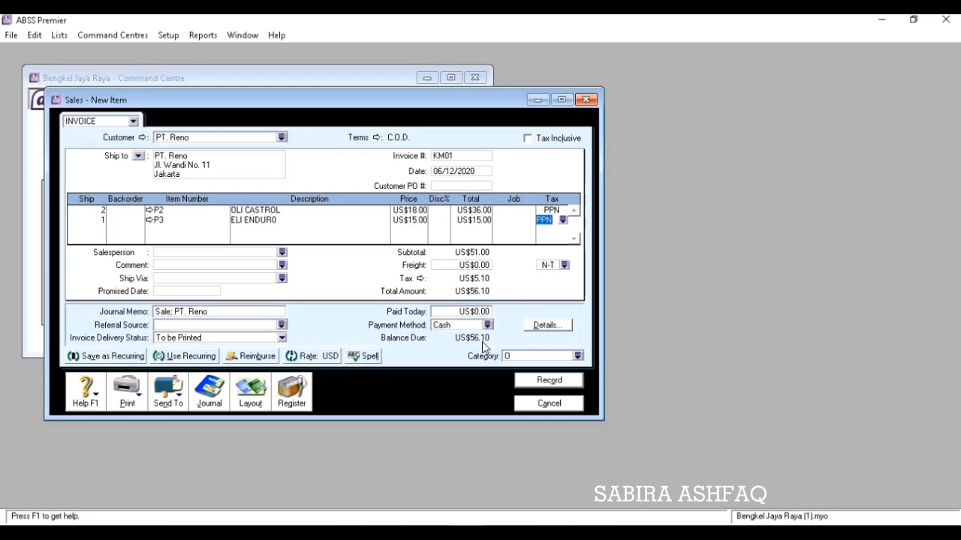
{"action": "left_click", "coordinate": [558, 383]}
{"action": "left_click", "coordinate": [556, 404]}
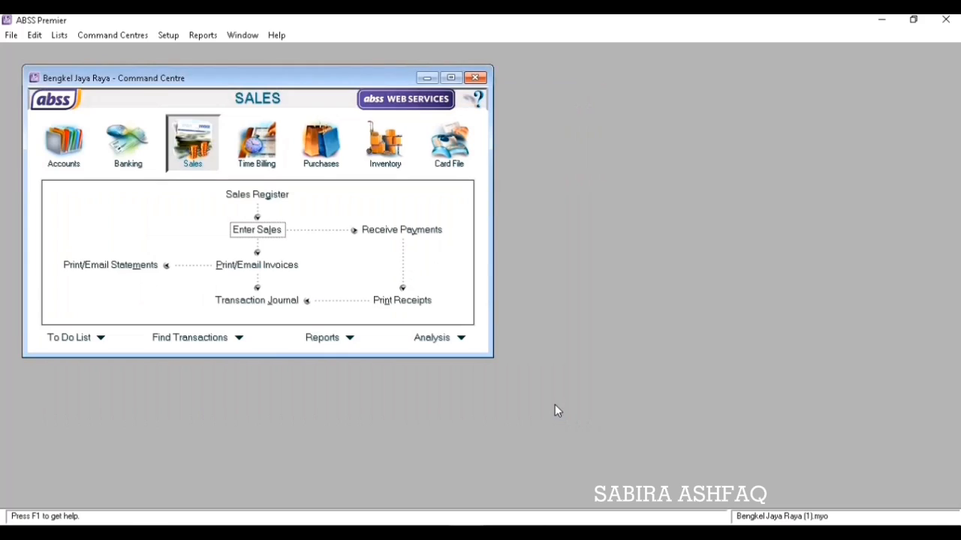
Review section D's KK02 debt payment in Word, then return to ABSS Purchases.
{"action": "key", "text": "alt+Tab"}
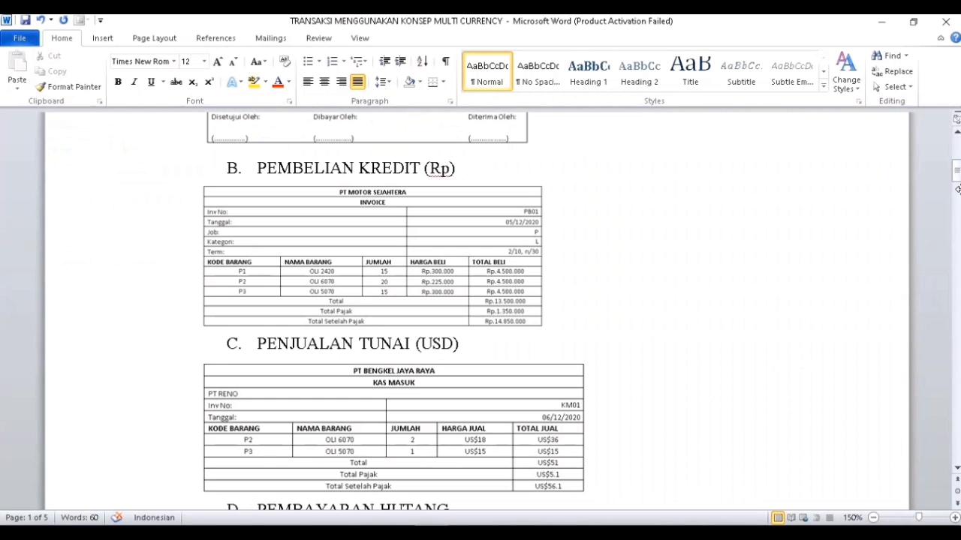
{"action": "left_click_drag", "start_coordinate": [957, 176], "coordinate": [957, 195]}
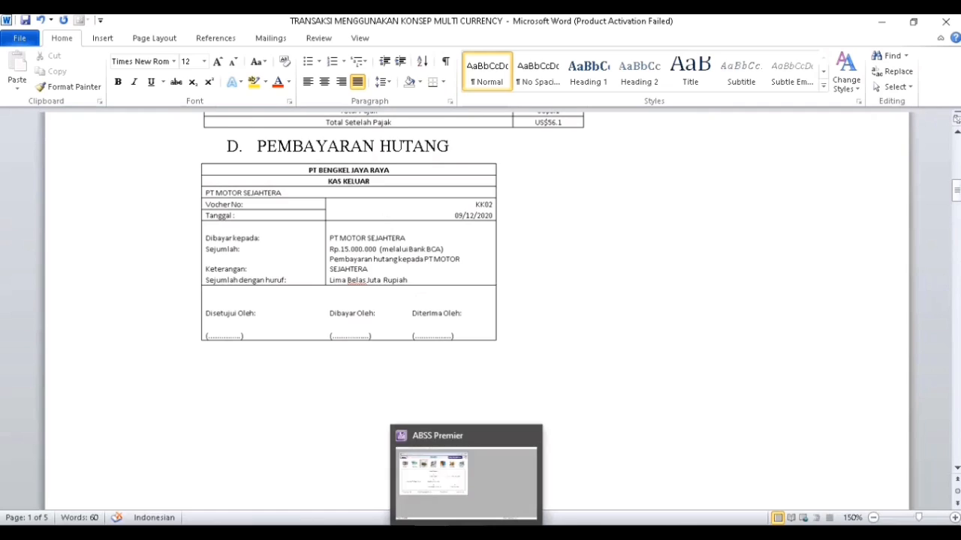
{"action": "left_click", "coordinate": [466, 532]}
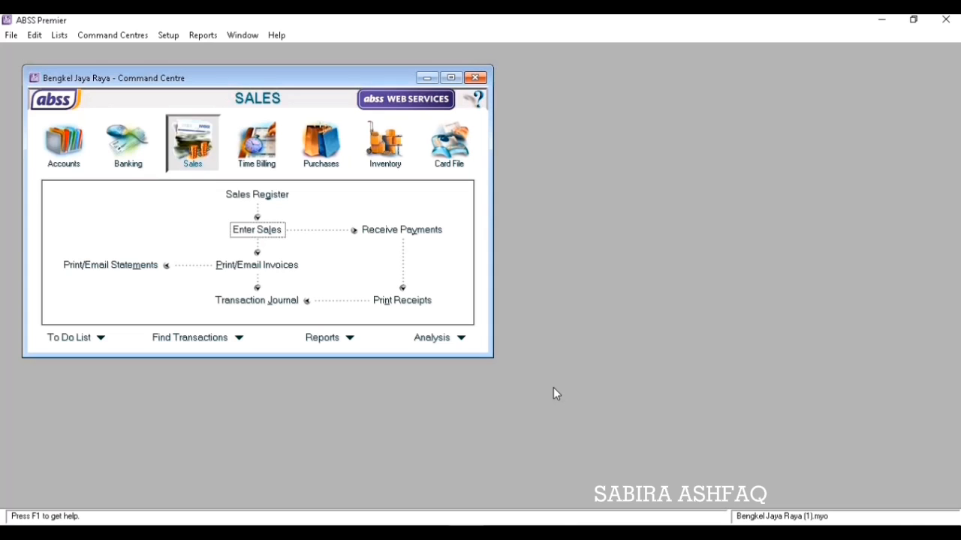
{"action": "left_click", "coordinate": [309, 137]}
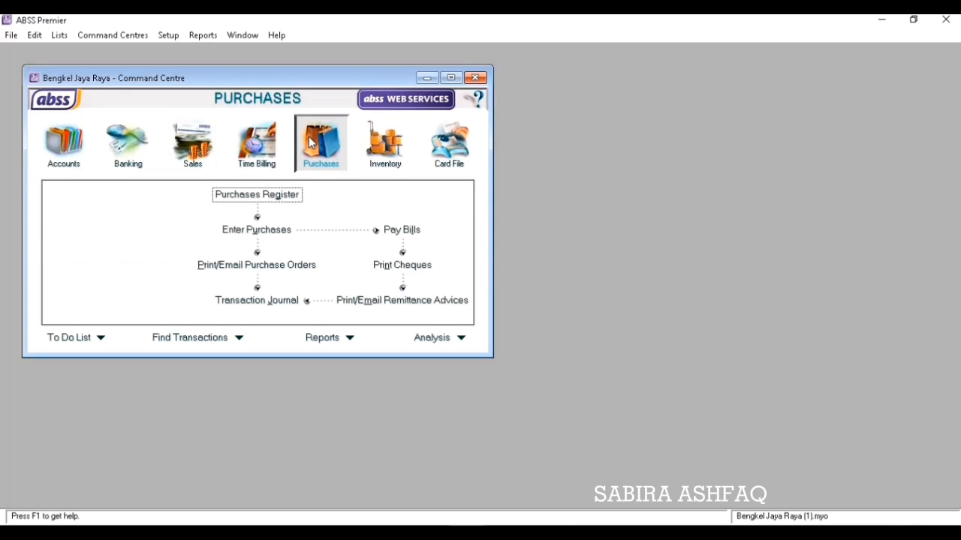
Start a bill payment from Bank BCA (IDR) to supplier PT. Motor Sejahtera.
{"action": "left_click", "coordinate": [402, 230]}
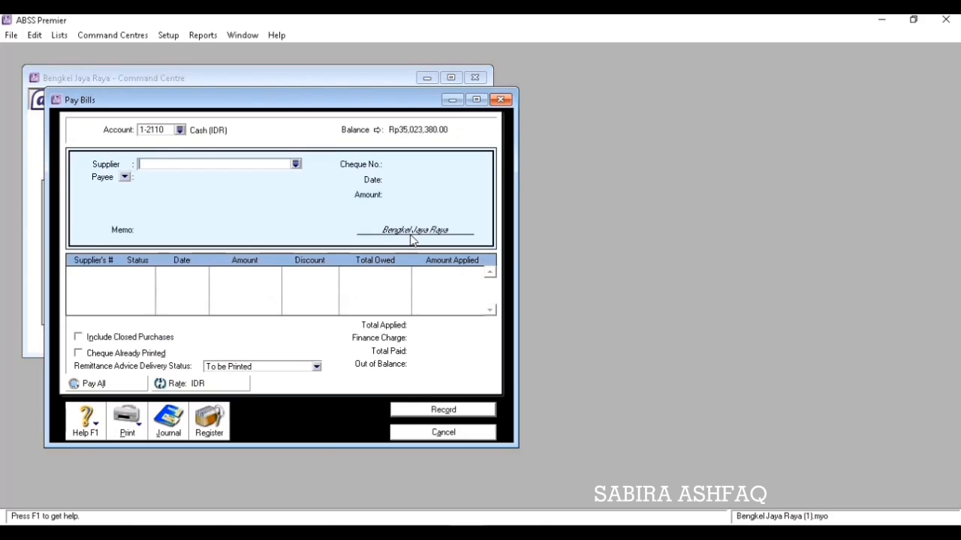
{"action": "left_click", "coordinate": [179, 130]}
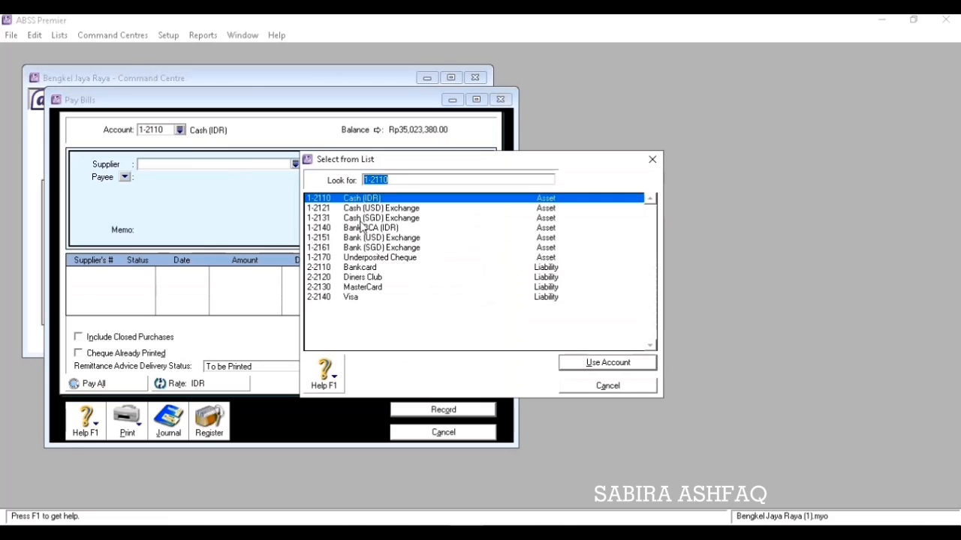
{"action": "left_click", "coordinate": [388, 227]}
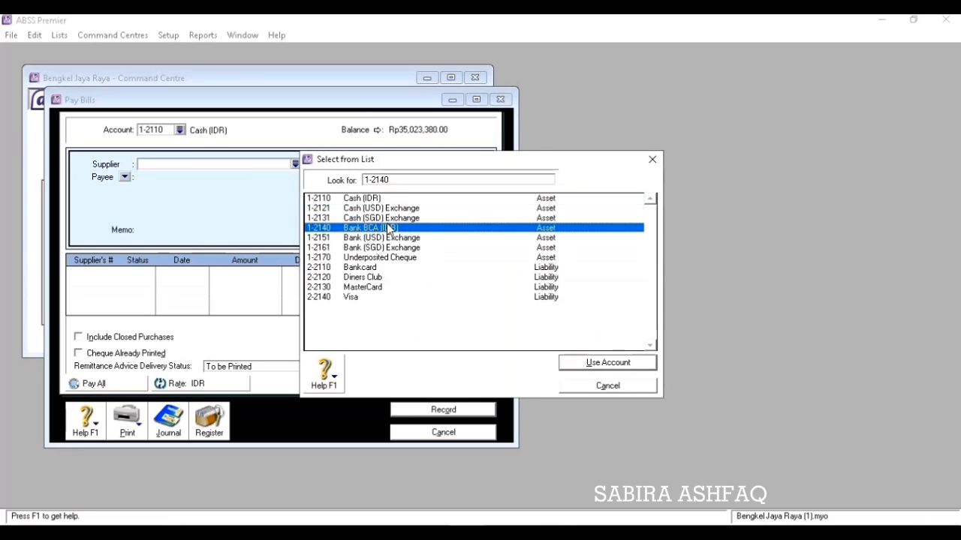
{"action": "left_click", "coordinate": [607, 363]}
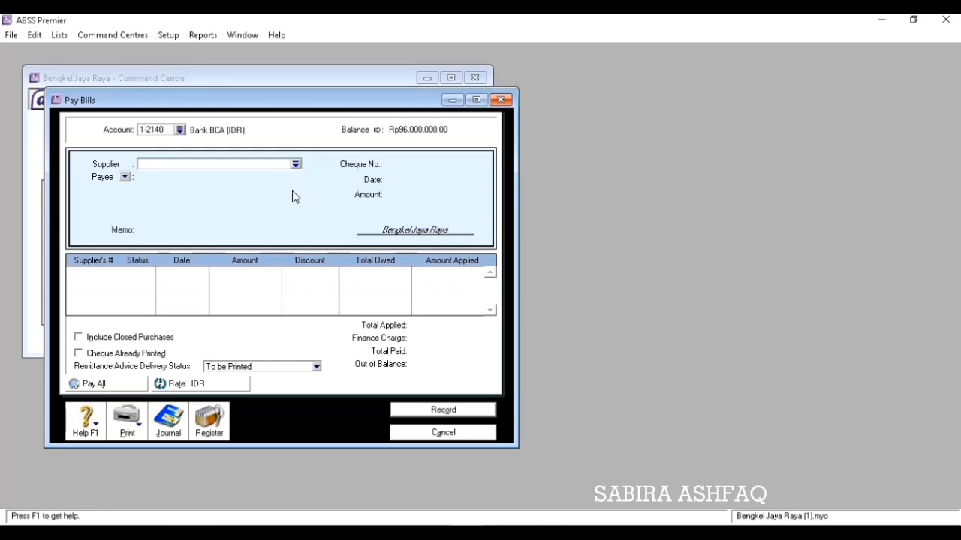
{"action": "left_click", "coordinate": [296, 163]}
{"action": "left_click", "coordinate": [362, 219]}
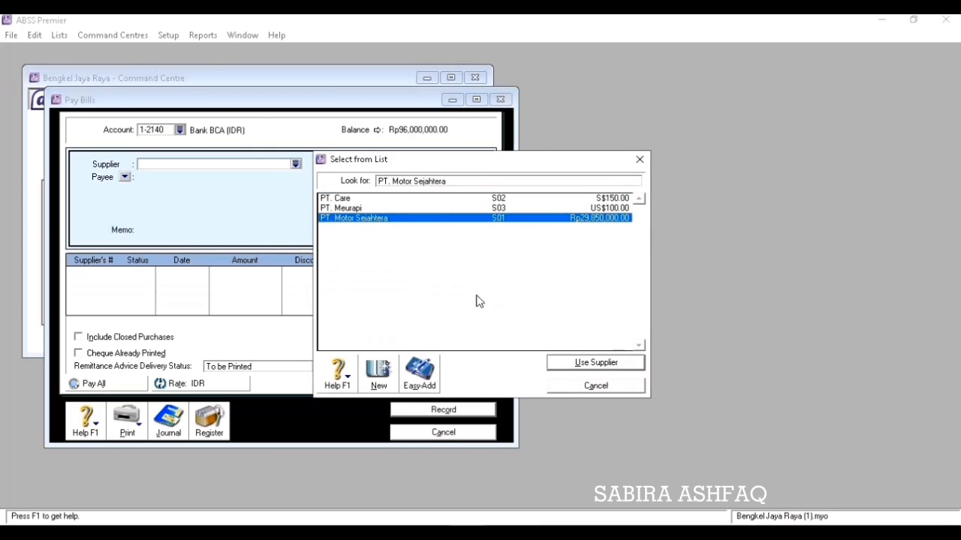
{"action": "left_click", "coordinate": [569, 368]}
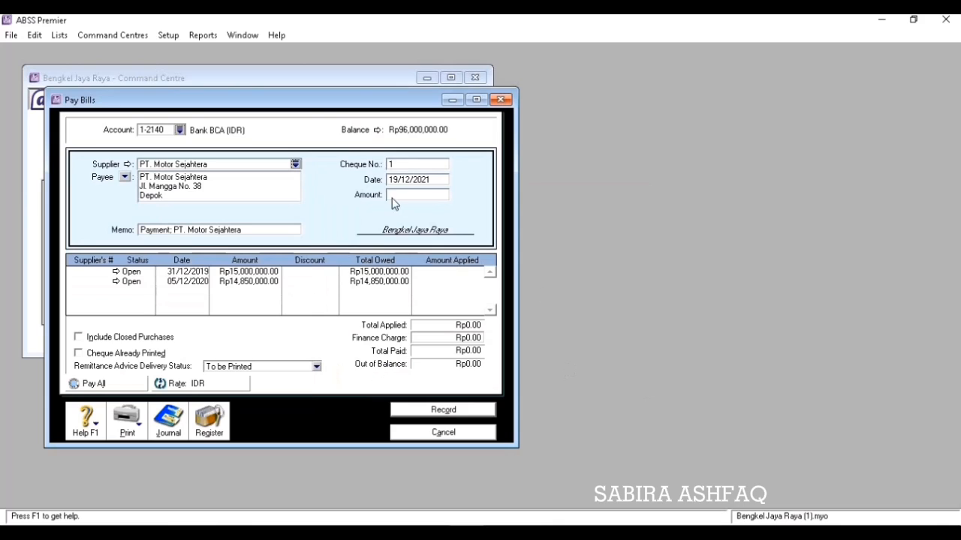
Date the payment 09/12/2020, apply Rp15,000,000 to the 31/12/2019 bill, and record it.
{"action": "left_click", "coordinate": [404, 180]}
{"action": "type", "text": "09/12/2020"}
{"action": "key", "text": "Tab"}
{"action": "left_click", "coordinate": [422, 276]}
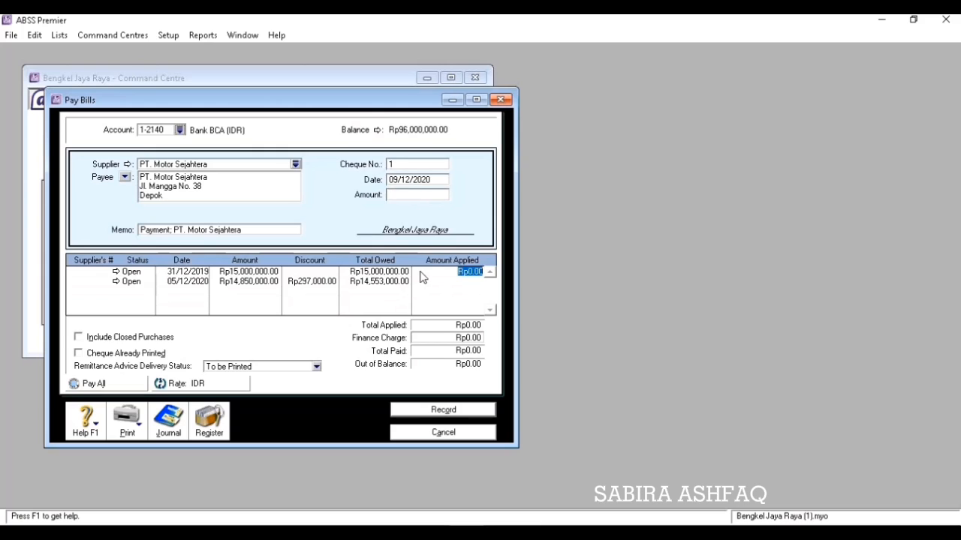
{"action": "type", "text": "15,000,000"}
{"action": "key", "text": "Tab"}
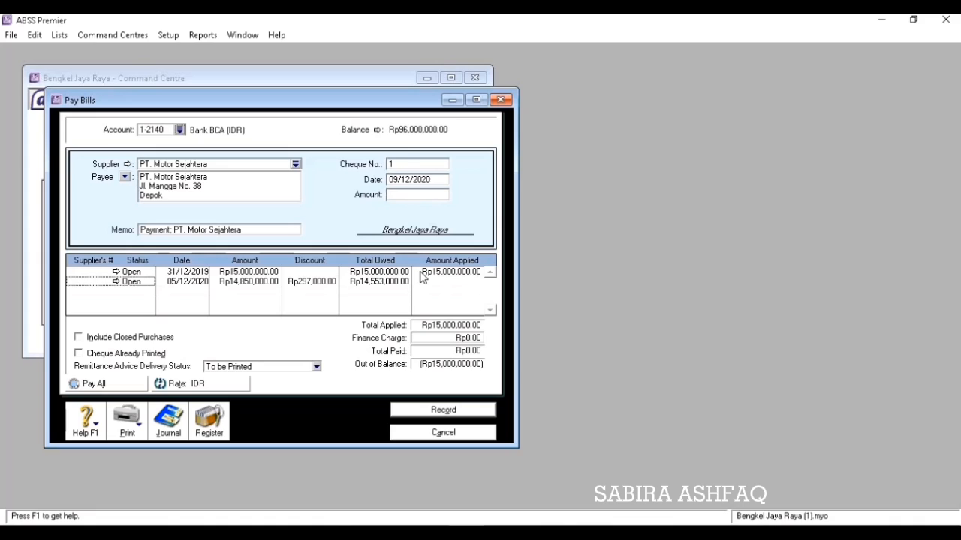
{"action": "left_click", "coordinate": [418, 197]}
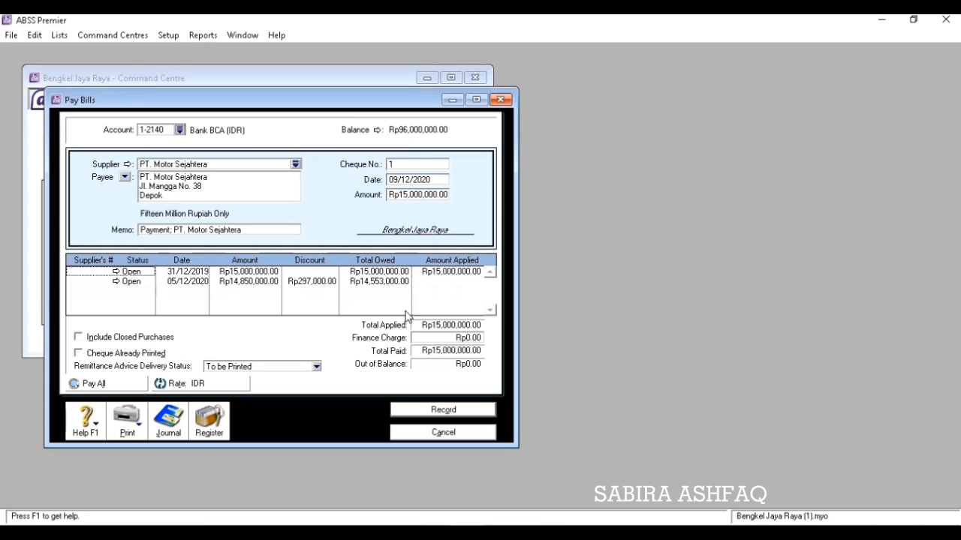
{"action": "left_click", "coordinate": [443, 412]}
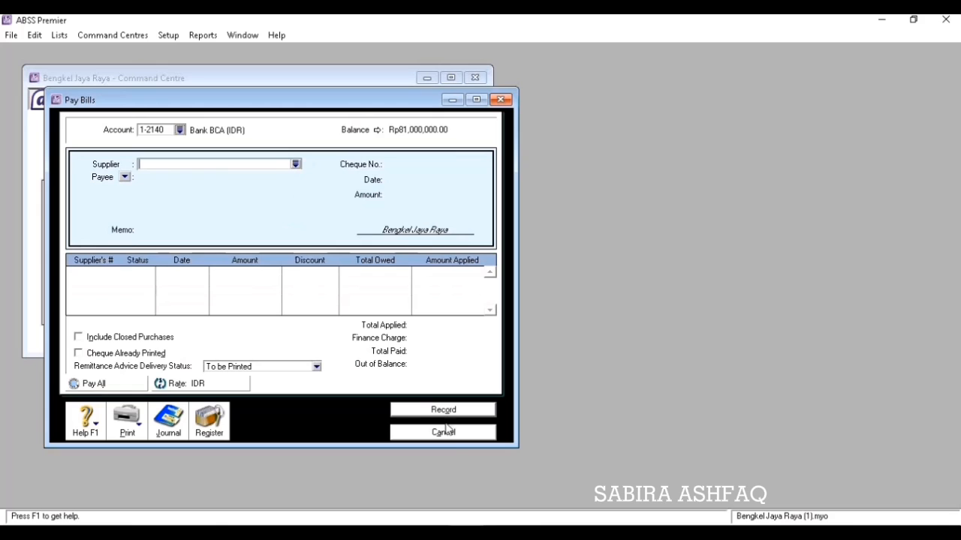
{"action": "left_click", "coordinate": [443, 432]}
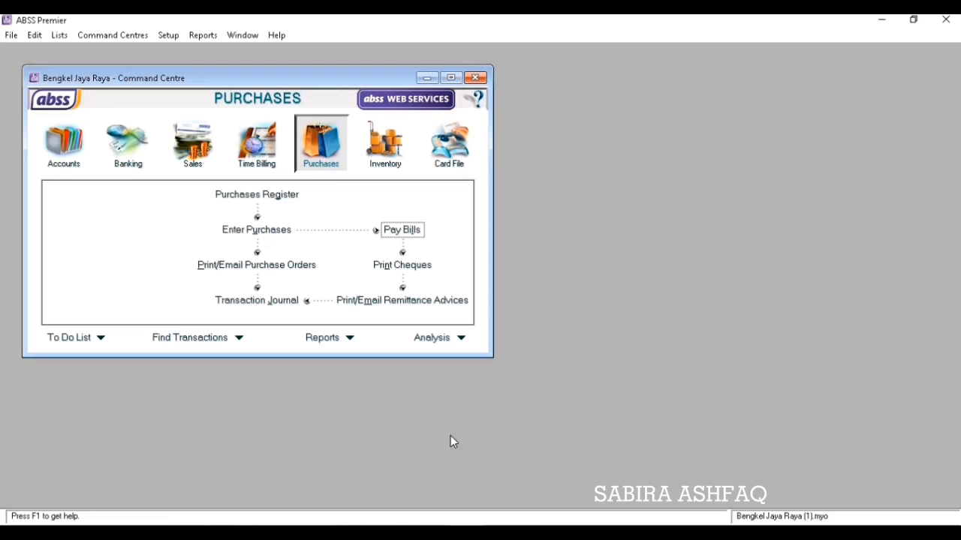
Scroll the Word exercise to section E, then start a new sale in ABSS.
{"action": "left_click", "coordinate": [496, 534]}
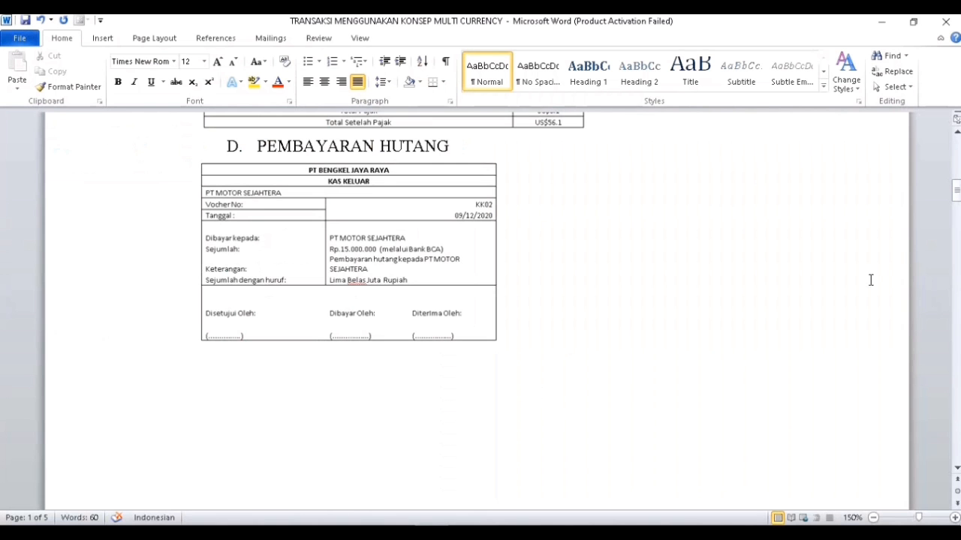
{"action": "left_click_drag", "start_coordinate": [956, 197], "coordinate": [956, 218]}
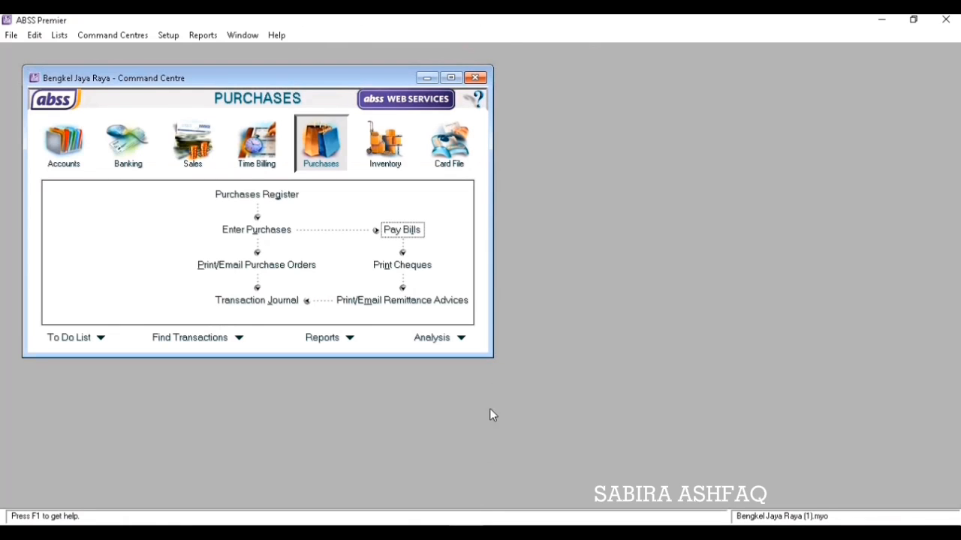
{"action": "left_click", "coordinate": [197, 157]}
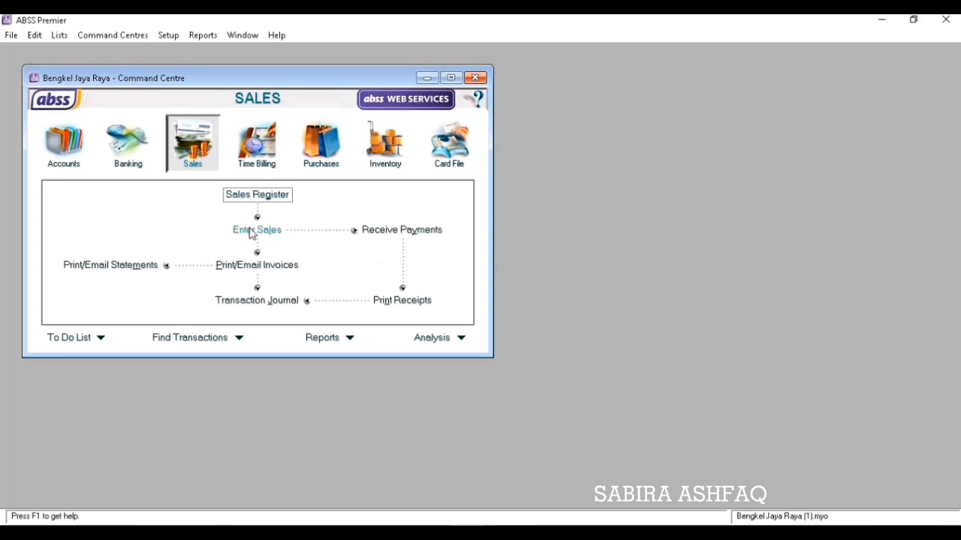
{"action": "left_click", "coordinate": [251, 231]}
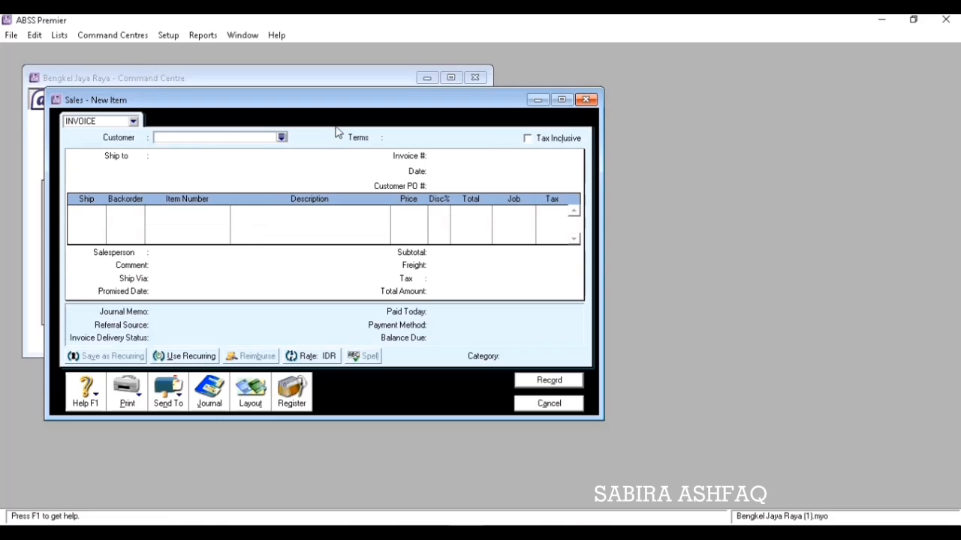
Pick customer Andara and set credit terms to net 10th after EOM with 0% early-payment discount.
{"action": "left_click", "coordinate": [282, 139]}
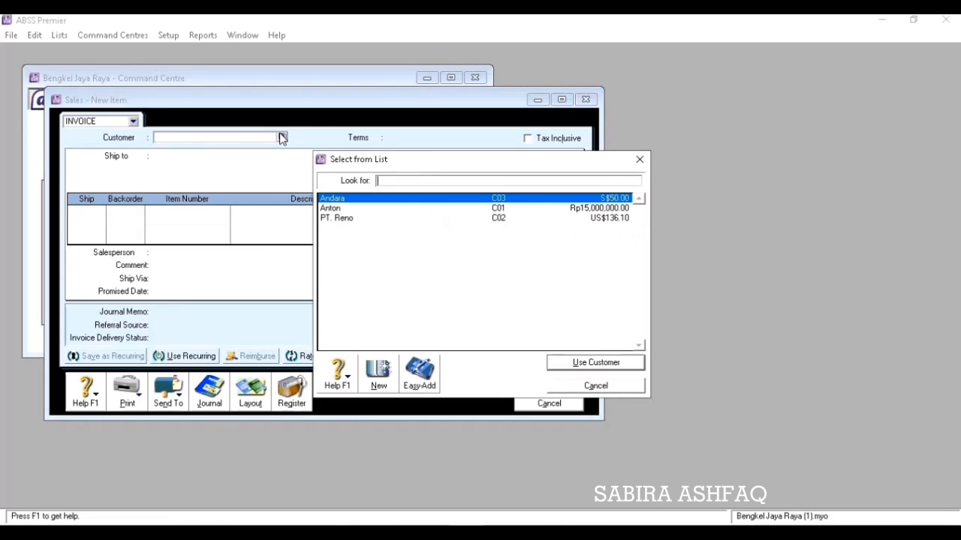
{"action": "left_click", "coordinate": [596, 363]}
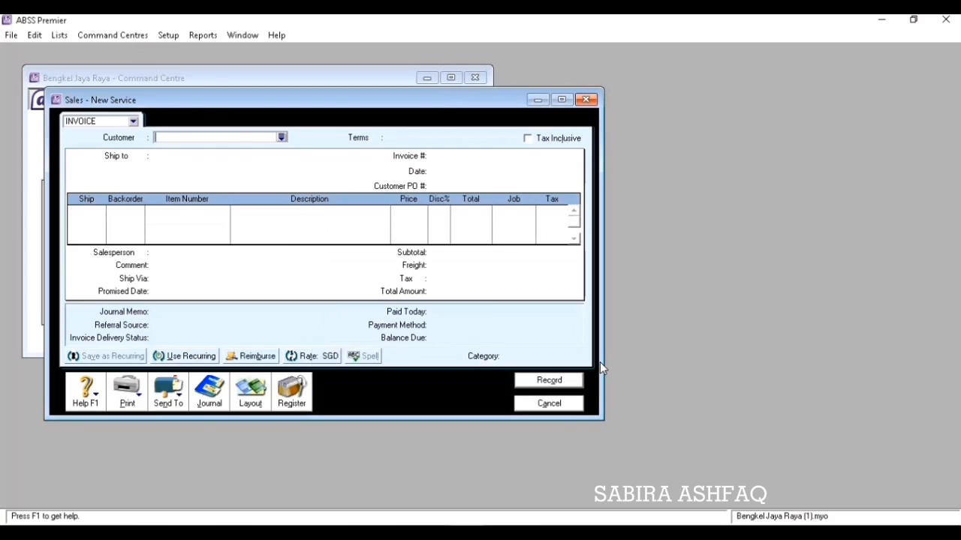
{"action": "left_click", "coordinate": [377, 138]}
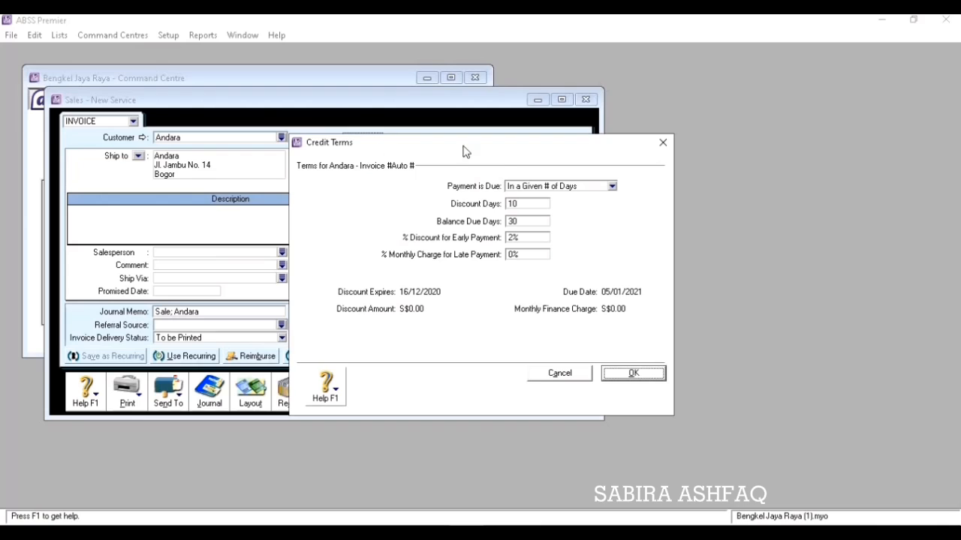
{"action": "left_click", "coordinate": [612, 187]}
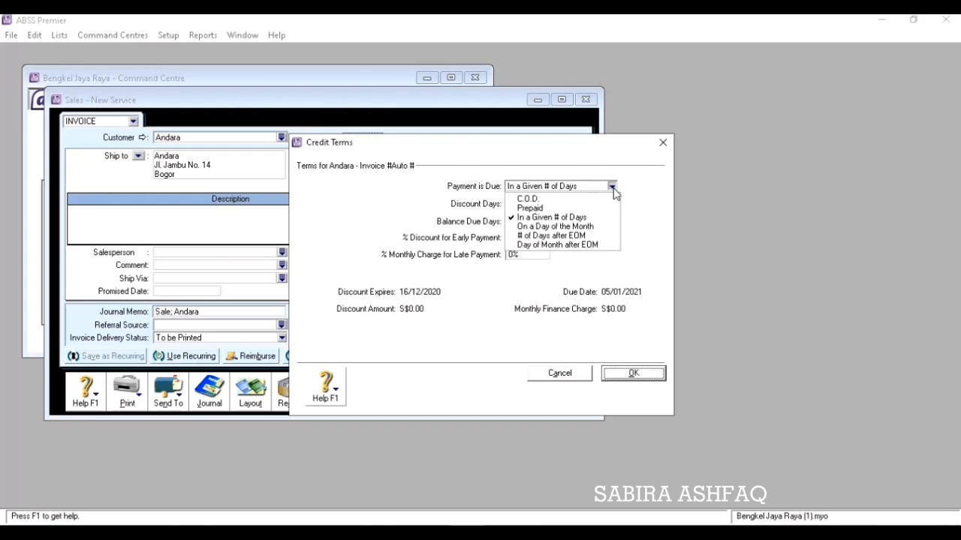
{"action": "left_click", "coordinate": [586, 244]}
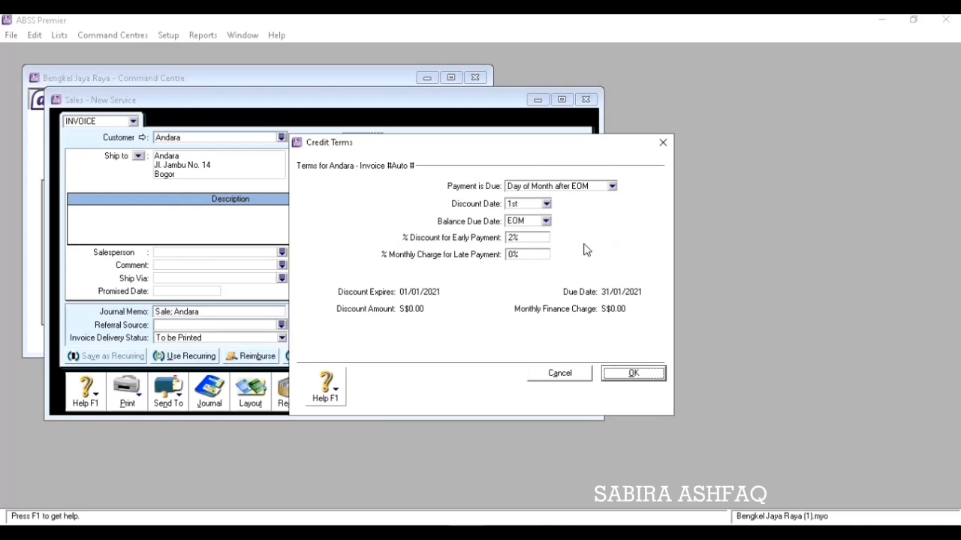
{"action": "left_click", "coordinate": [546, 222]}
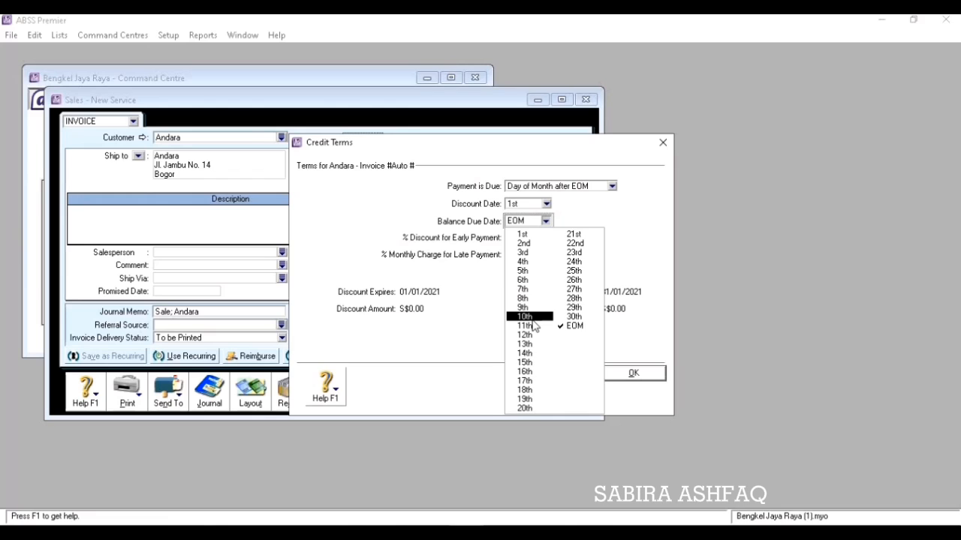
{"action": "left_click", "coordinate": [528, 317]}
{"action": "left_click", "coordinate": [523, 239]}
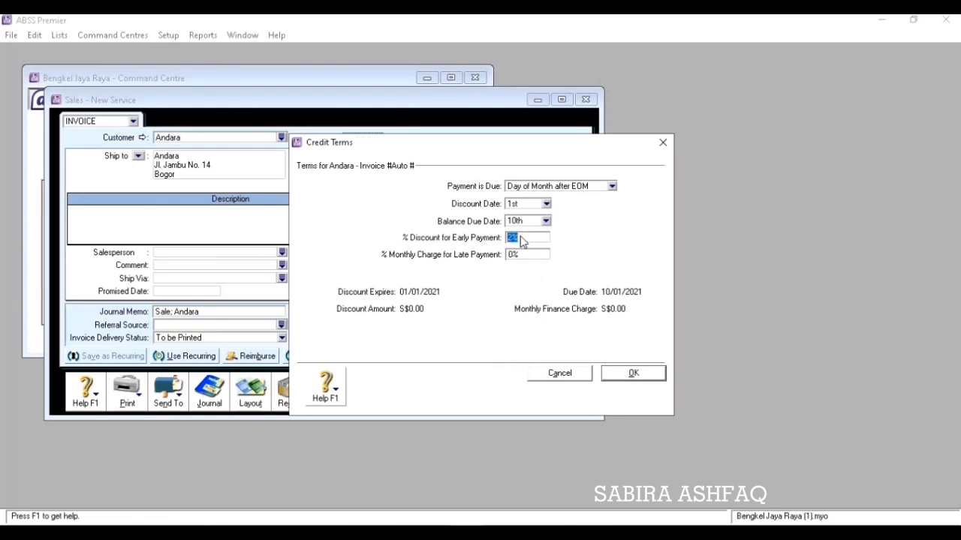
{"action": "type", "text": "0"}
{"action": "key", "text": "Tab"}
{"action": "key", "text": "Tab"}
{"action": "left_click", "coordinate": [644, 377]}
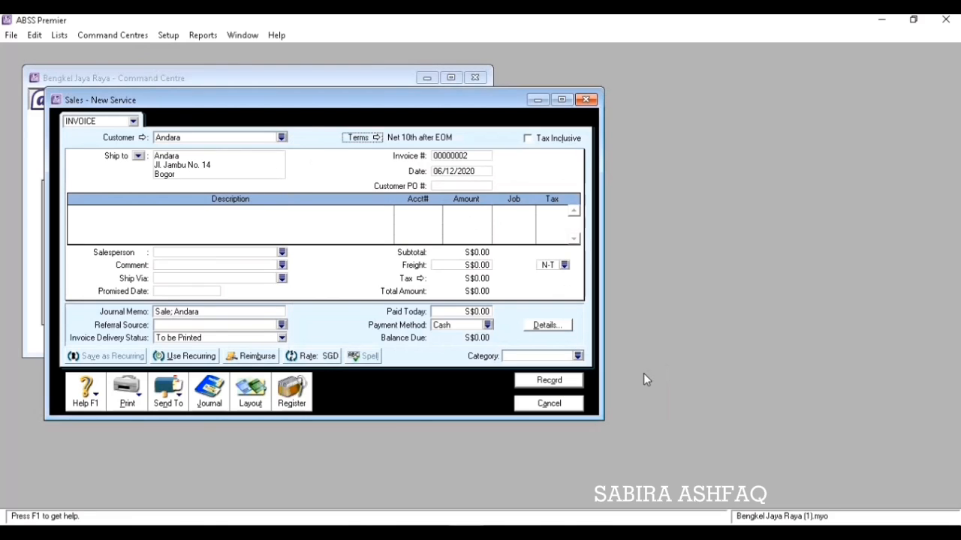
Number the invoice PJ01 and date it 10/12/2020.
{"action": "left_click", "coordinate": [461, 157]}
{"action": "type", "text": "PJ01"}
{"action": "key", "text": "Tab"}
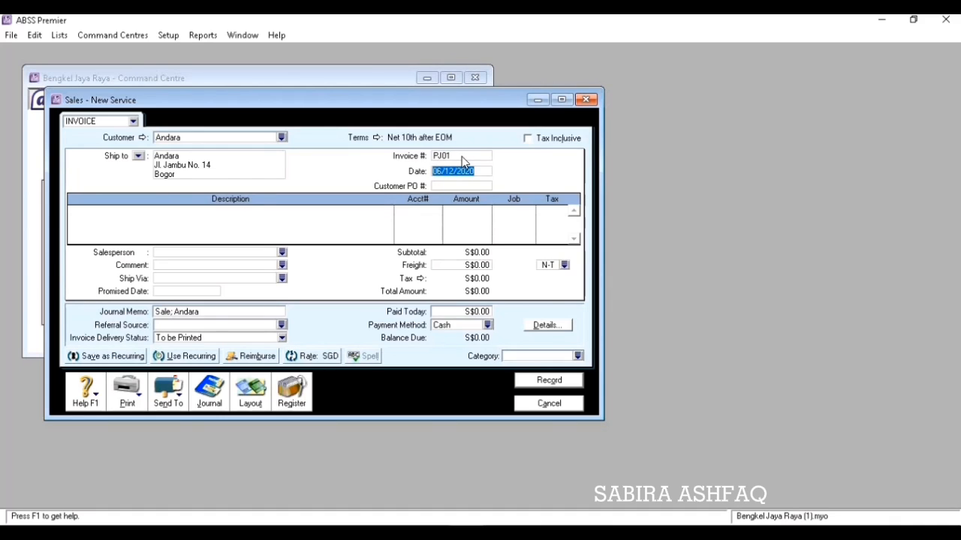
{"action": "type", "text": "10/12/20"}
{"action": "key", "text": "Tab"}
Switch the invoice to the Item layout.
{"action": "left_click", "coordinate": [251, 393]}
{"action": "left_click", "coordinate": [358, 264]}
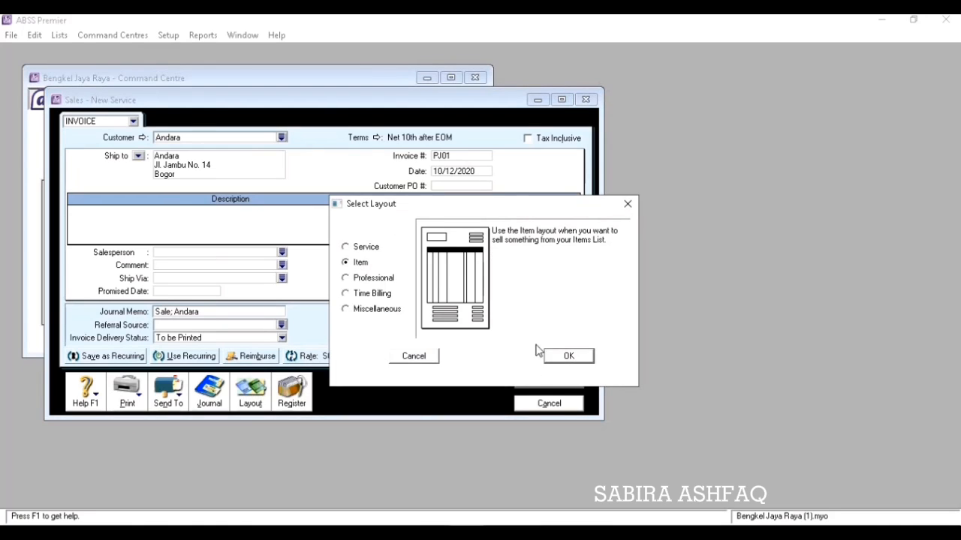
{"action": "left_click", "coordinate": [562, 357]}
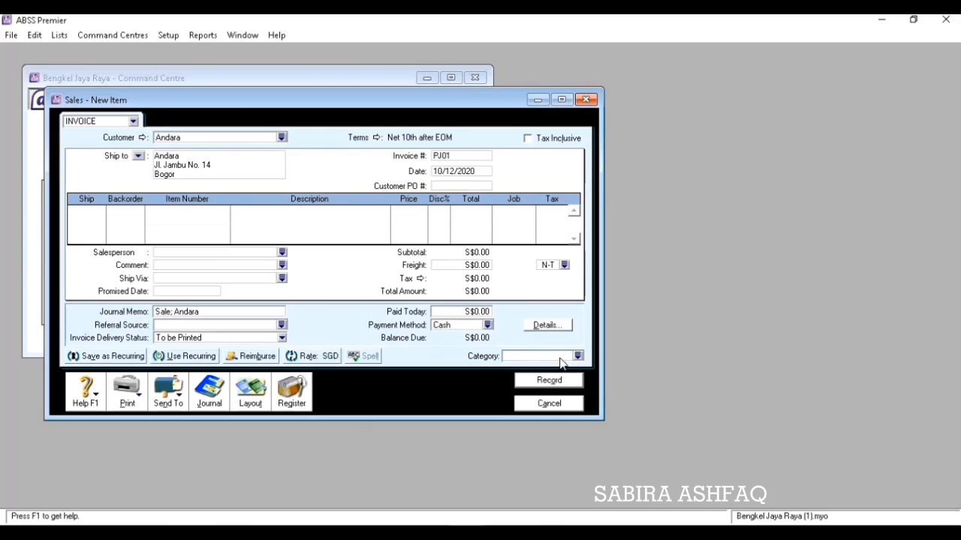
{"action": "left_click", "coordinate": [87, 215]}
Enter the first line: 2 of item P2 OLI CASTROL at S$45.00 with no discount.
{"action": "type", "text": "2"}
{"action": "key", "text": "Tab"}
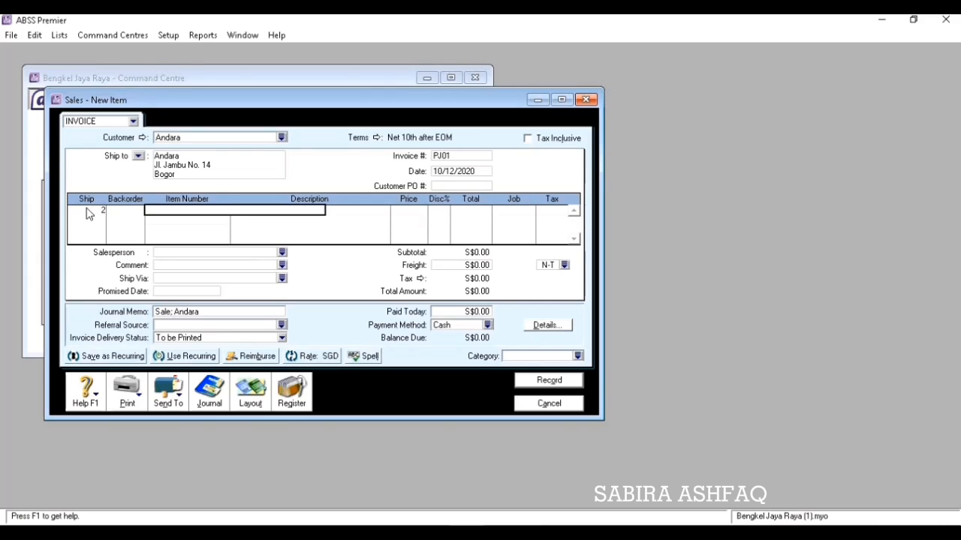
{"action": "type", "text": "P2"}
{"action": "key", "text": "Tab"}
{"action": "key", "text": "Tab"}
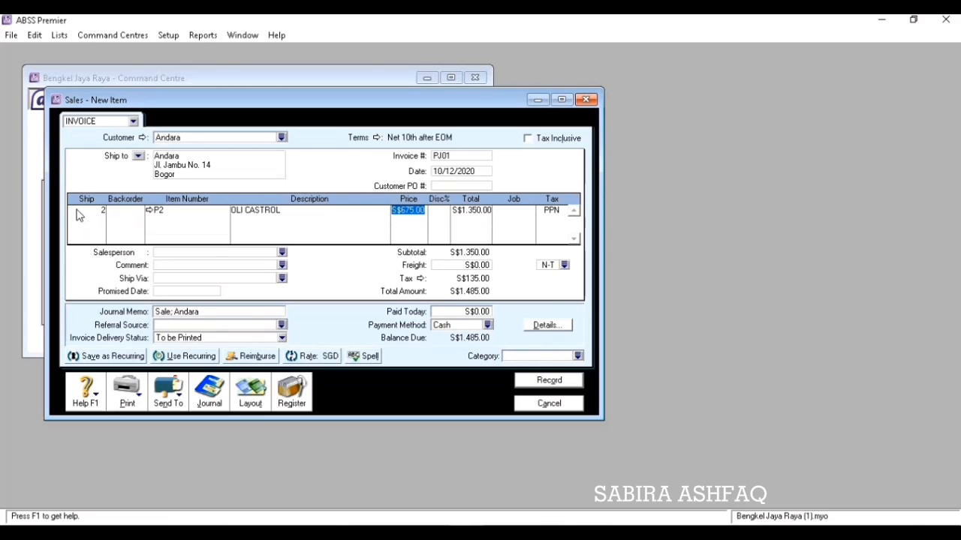
{"action": "type", "text": "45"}
{"action": "key", "text": "Tab"}
{"action": "key", "text": "Tab"}
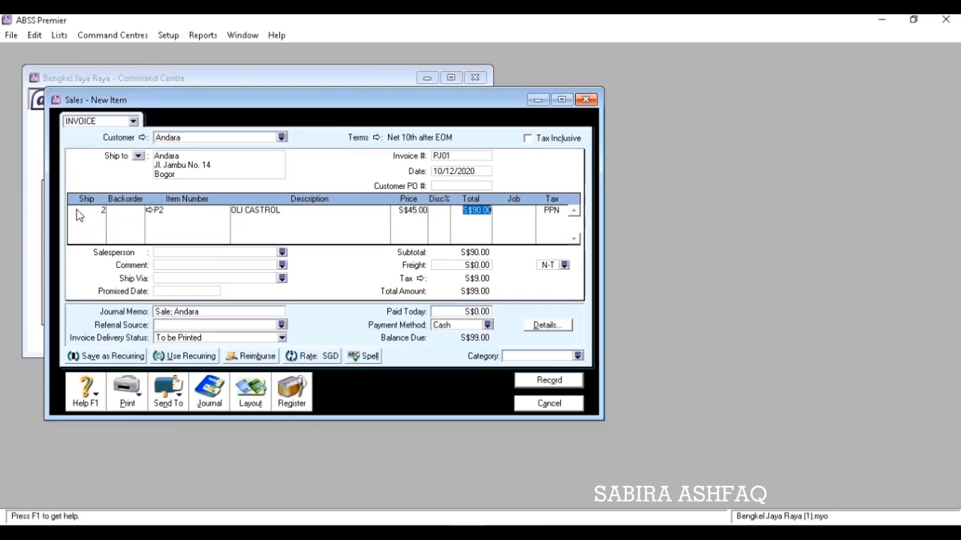
{"action": "type", "text": "9000"}
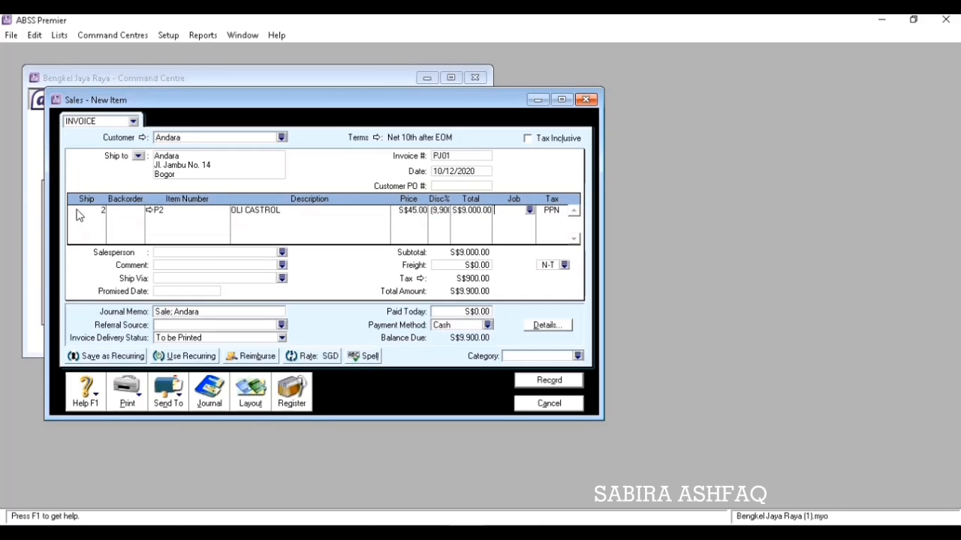
{"action": "key", "text": "Tab"}
{"action": "left_click", "coordinate": [440, 212]}
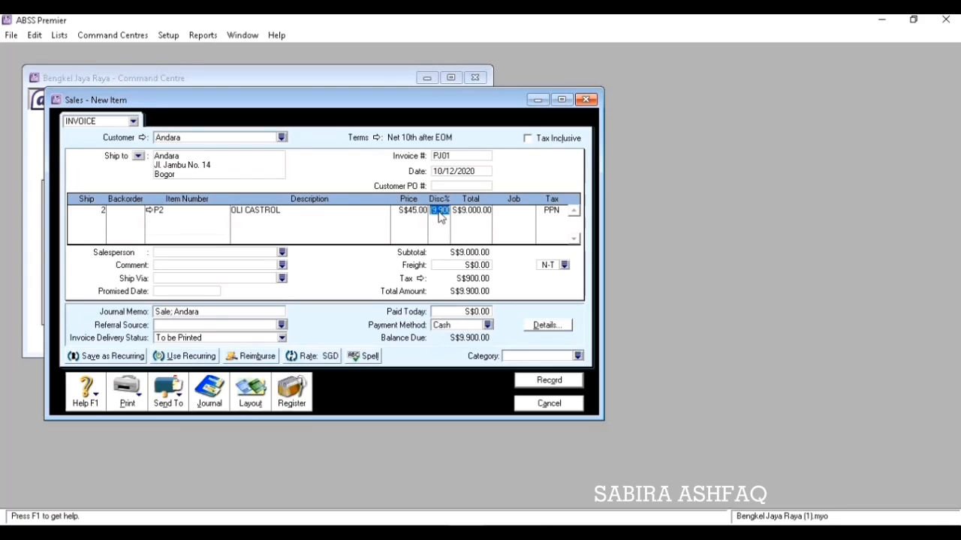
{"action": "key", "text": "Delete"}
{"action": "key", "text": "Tab"}
{"action": "key", "text": "Tab"}
{"action": "key", "text": "Tab"}
{"action": "left_click", "coordinate": [440, 212]}
{"action": "key", "text": "Delete"}
{"action": "left_click", "coordinate": [550, 213]}
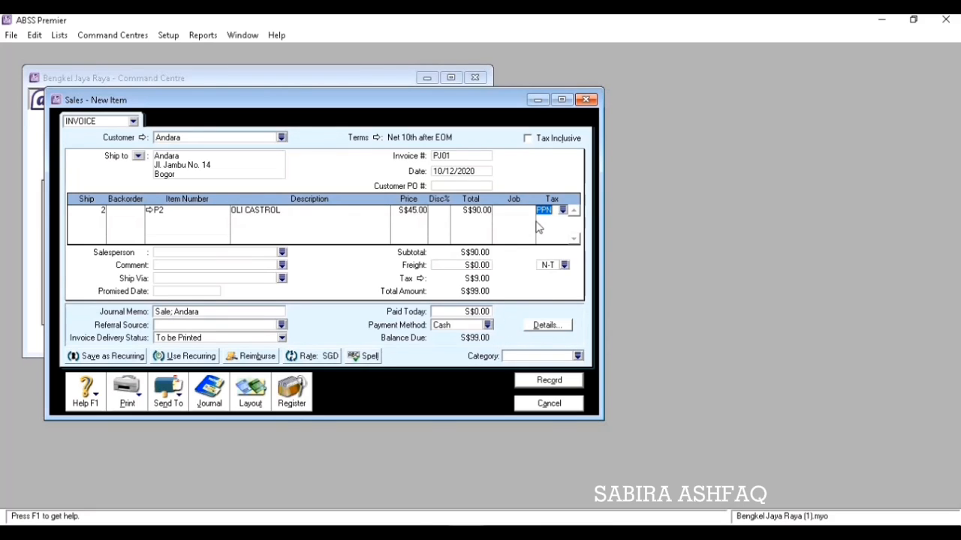
{"action": "key", "text": "Tab"}
{"action": "key", "text": "Tab"}
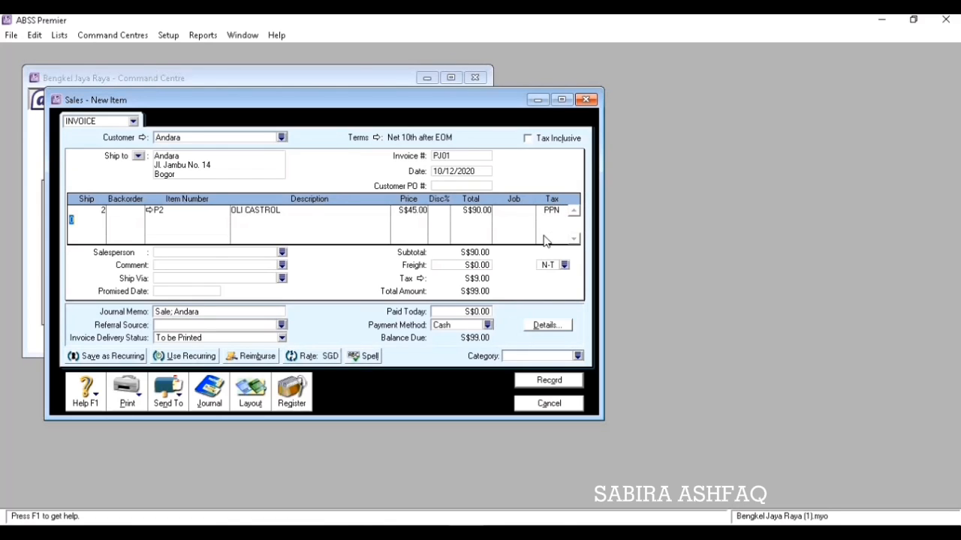
Assign the Overseas category 0 and record invoice PJ01.
{"action": "left_click", "coordinate": [577, 356]}
{"action": "left_click", "coordinate": [388, 210]}
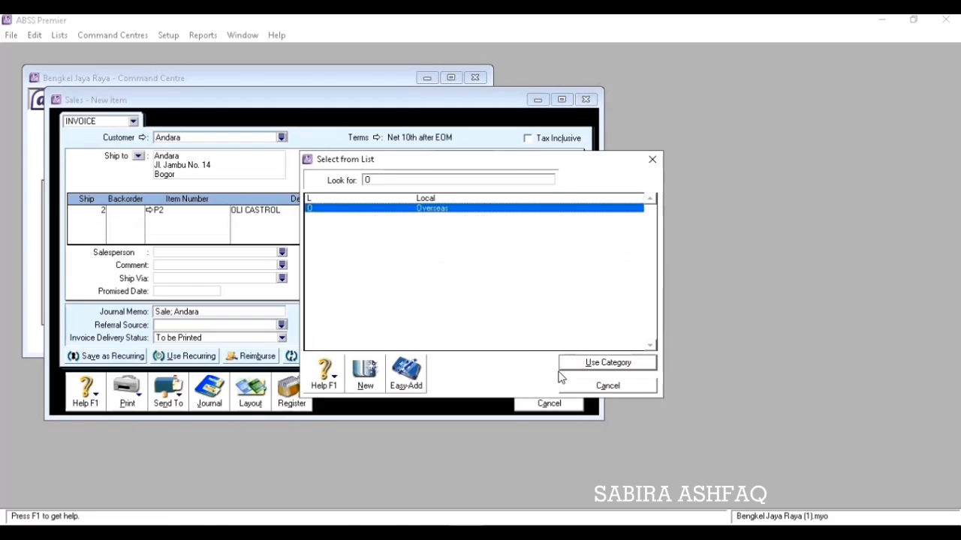
{"action": "left_click", "coordinate": [580, 364]}
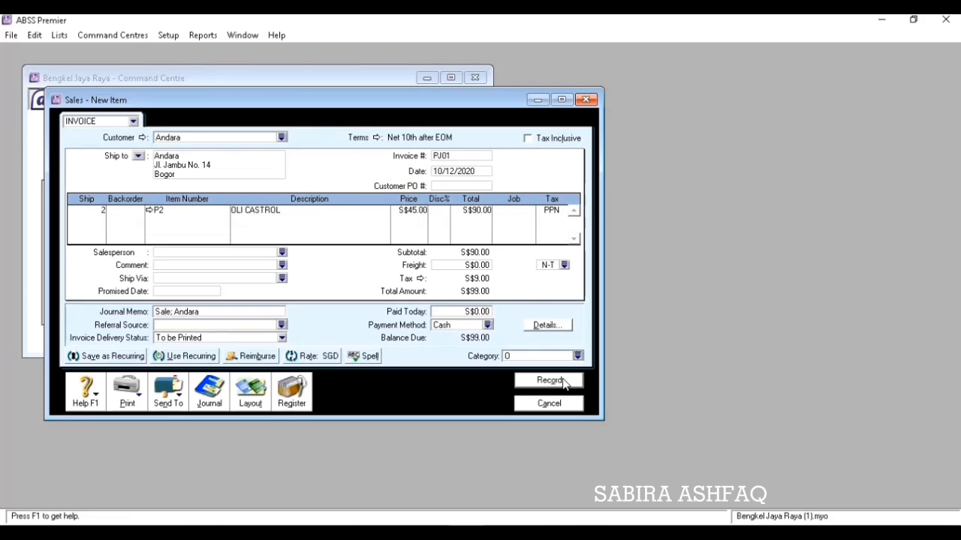
{"action": "left_click", "coordinate": [564, 382]}
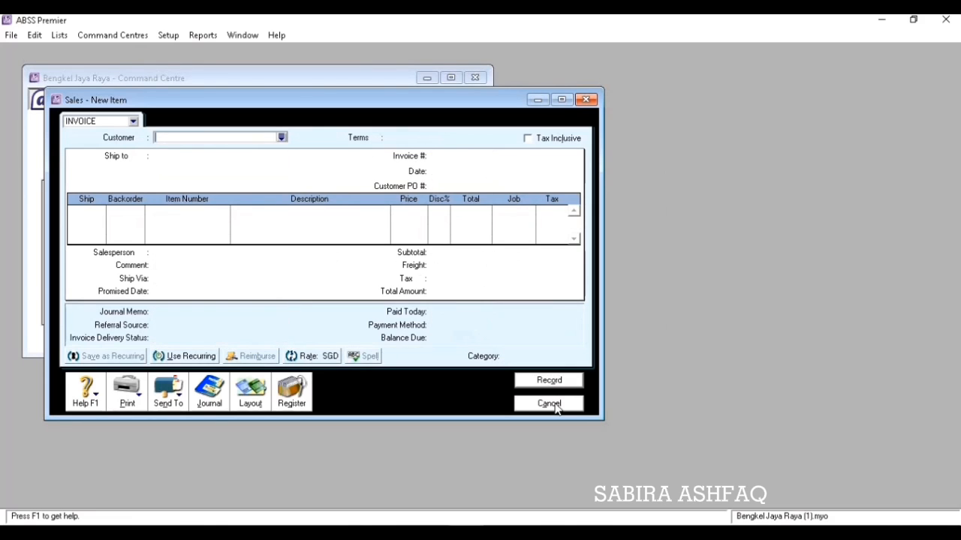
{"action": "left_click", "coordinate": [555, 405]}
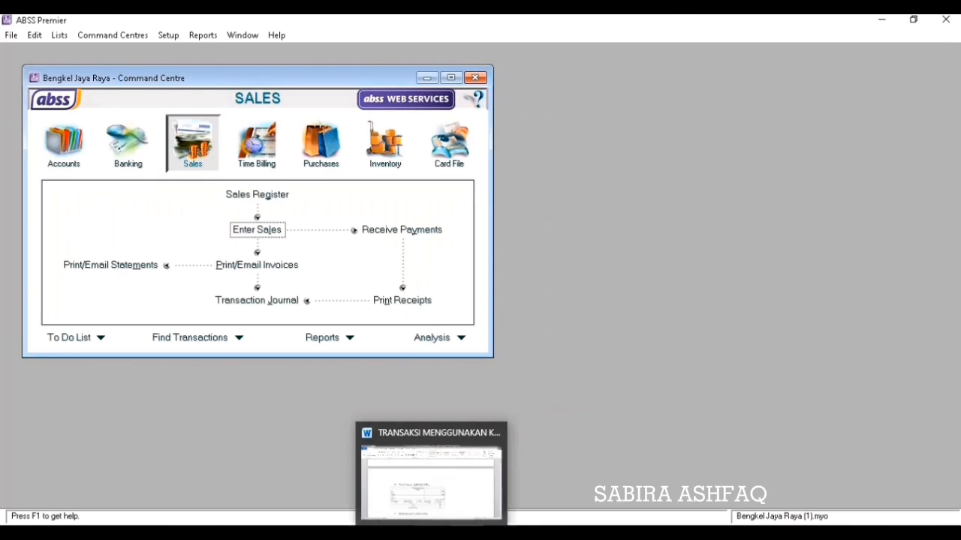
Check the Word exercise, then open an Item-layout purchase bill for PT. Meurapi.
{"action": "left_click", "coordinate": [433, 534]}
{"action": "left_click_drag", "start_coordinate": [956, 212], "coordinate": [956, 221]}
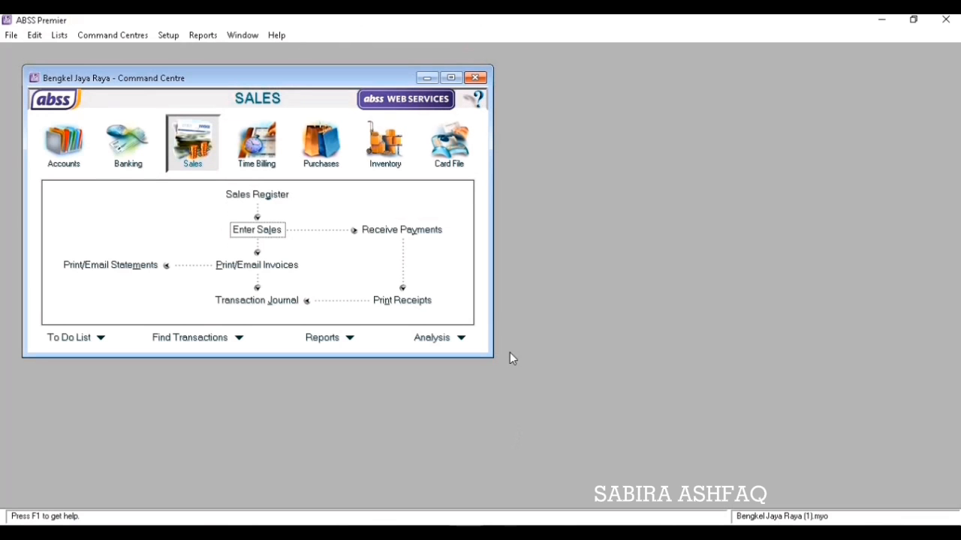
{"action": "left_click", "coordinate": [325, 146]}
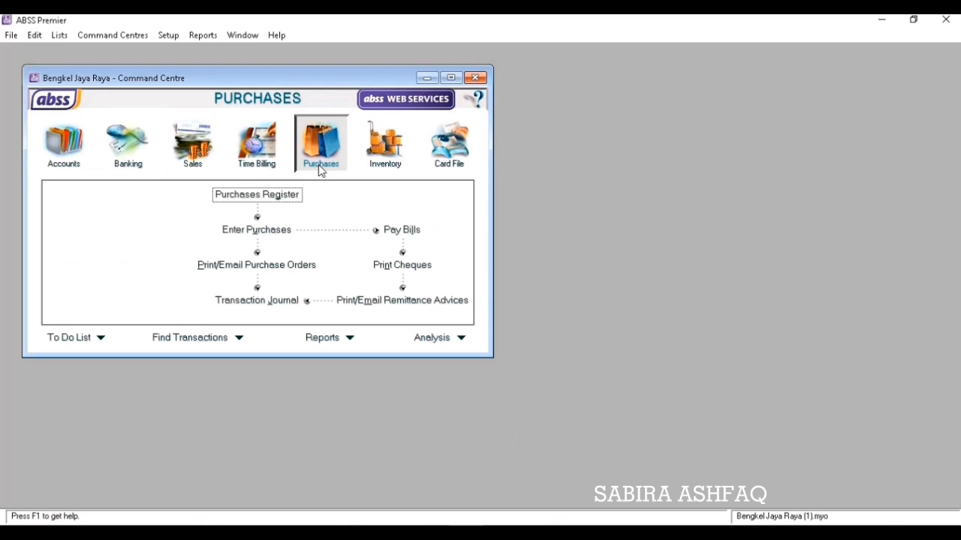
{"action": "left_click", "coordinate": [270, 234]}
{"action": "left_click", "coordinate": [281, 137]}
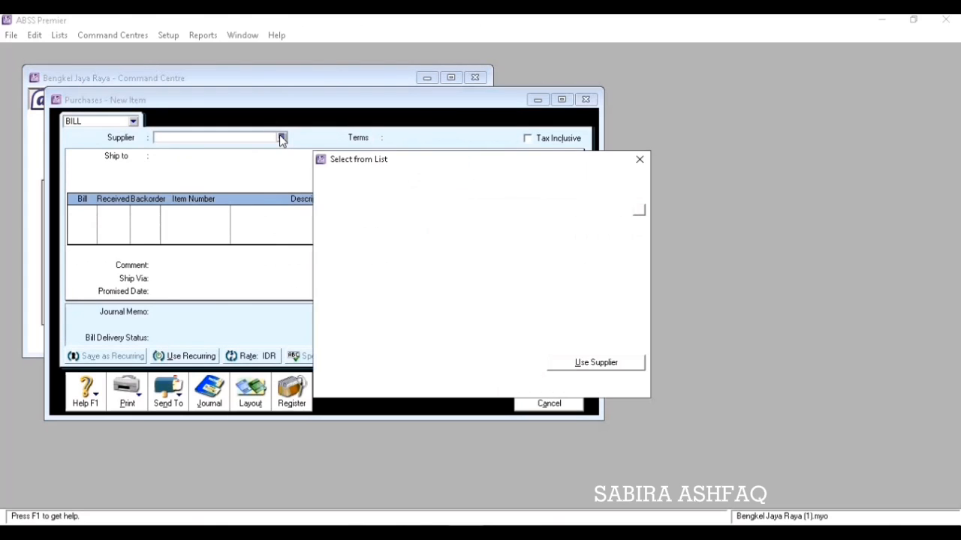
{"action": "left_click", "coordinate": [372, 209]}
{"action": "left_click", "coordinate": [595, 362]}
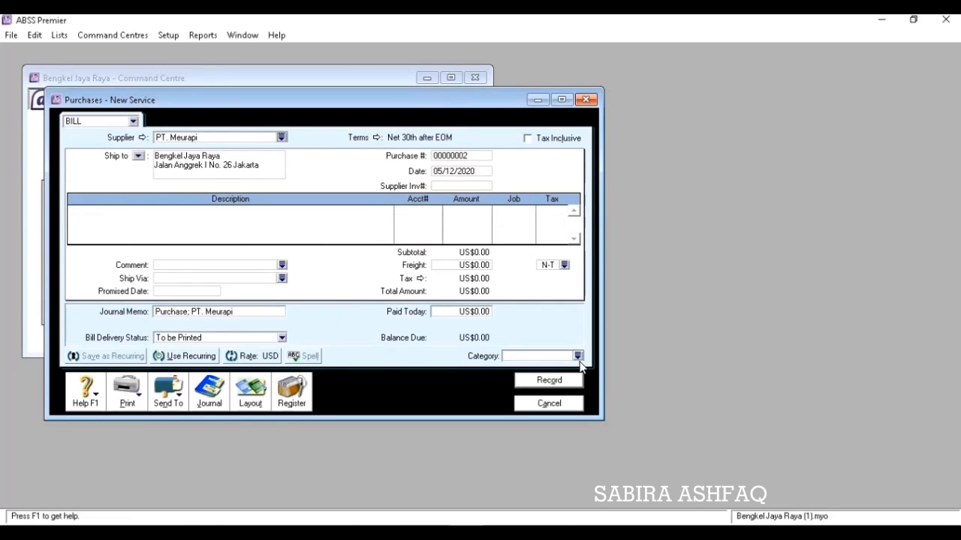
{"action": "left_click", "coordinate": [250, 394]}
{"action": "left_click", "coordinate": [365, 264]}
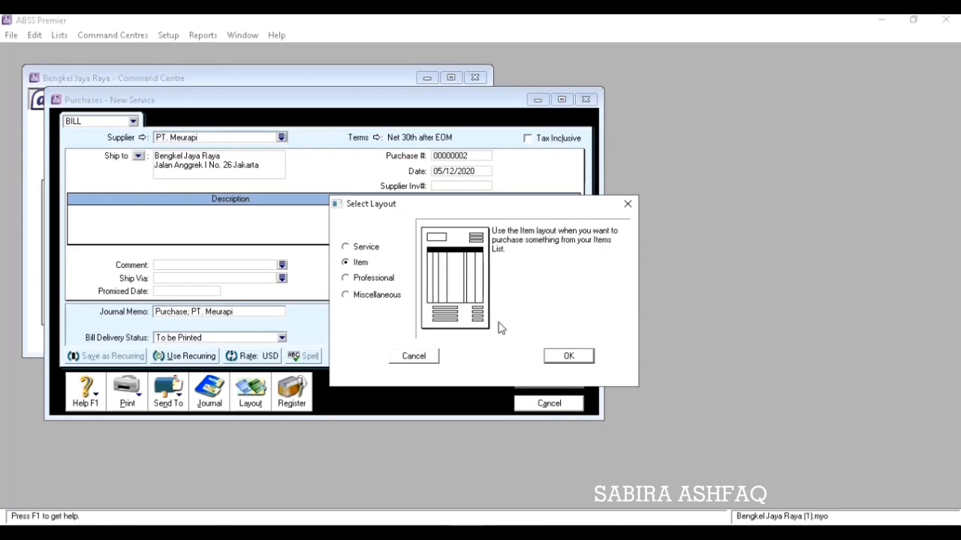
{"action": "left_click", "coordinate": [577, 355]}
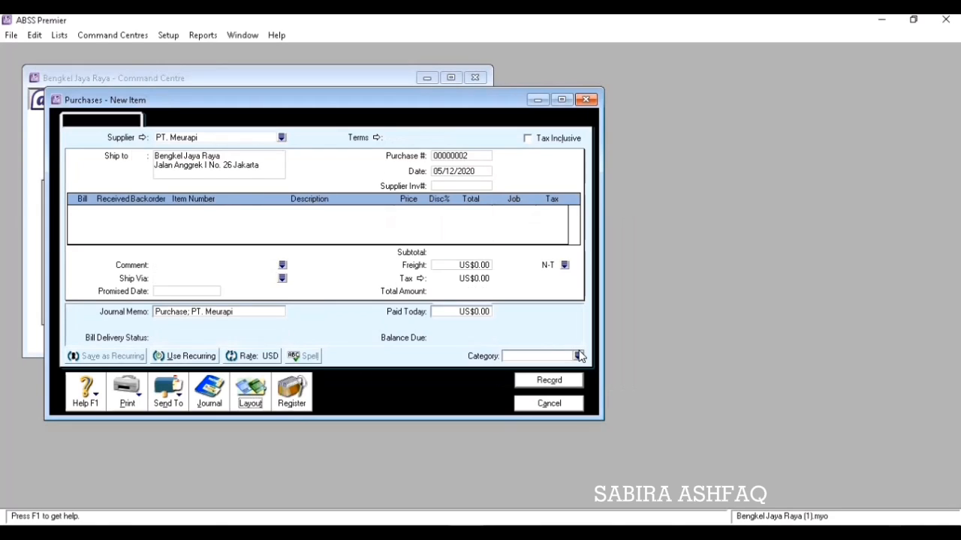
{"action": "left_click", "coordinate": [462, 158]}
Number the bill PB02 and date it 12/12/2020.
{"action": "type", "text": "PB02"}
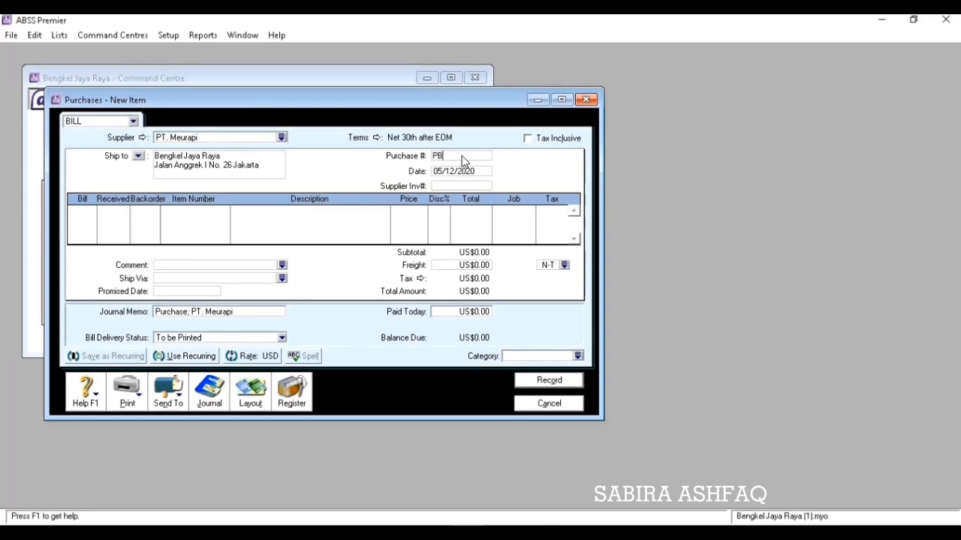
{"action": "key", "text": "Tab"}
{"action": "type", "text": "12/12/2020"}
{"action": "key", "text": "Tab"}
Enter the first line: 3 of item B1 BAN ACHILLES at US$35.00 with no discount.
{"action": "key", "text": "Tab"}
{"action": "type", "text": "3"}
{"action": "key", "text": "Tab"}
{"action": "key", "text": "Tab"}
{"action": "type", "text": "B1"}
{"action": "key", "text": "Tab"}
{"action": "key", "text": "Tab"}
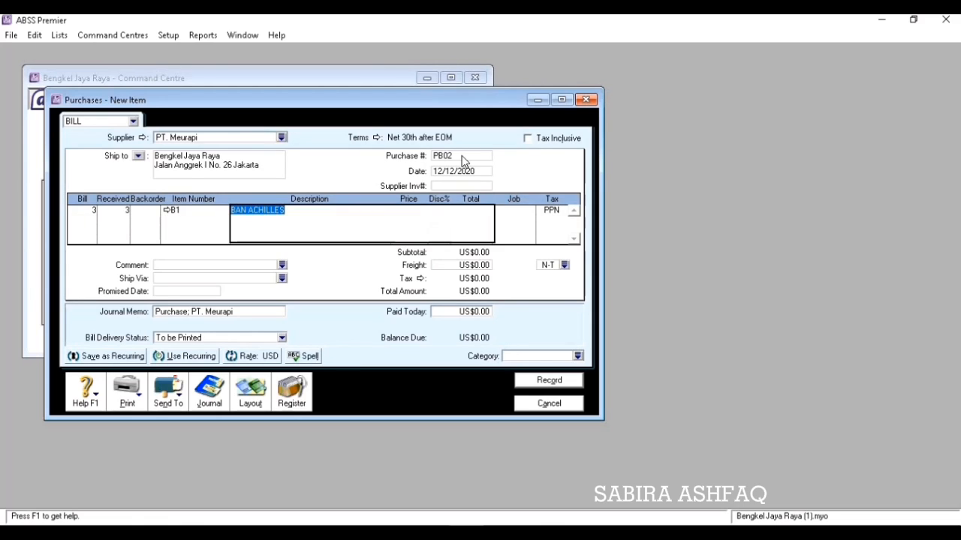
{"action": "key", "text": "Tab"}
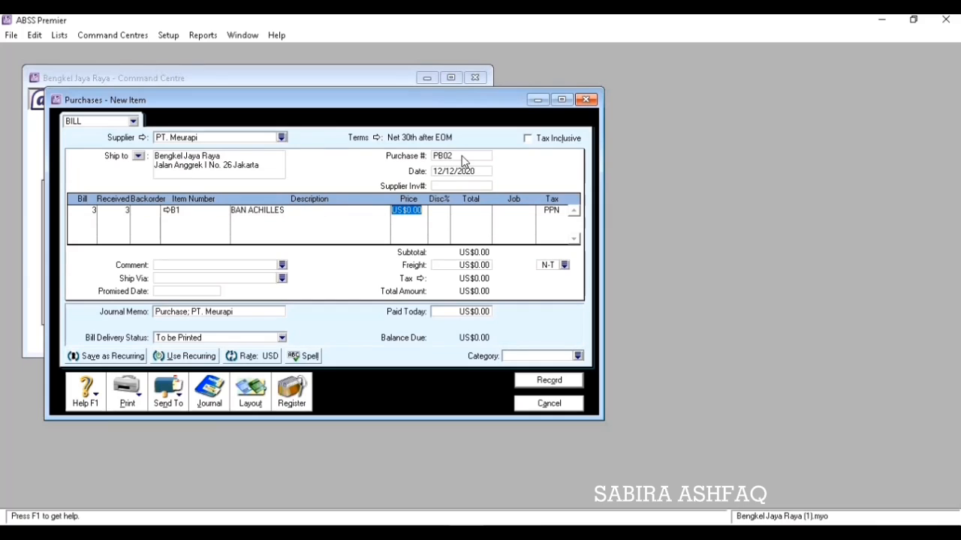
{"action": "type", "text": "35"}
{"action": "key", "text": "Tab"}
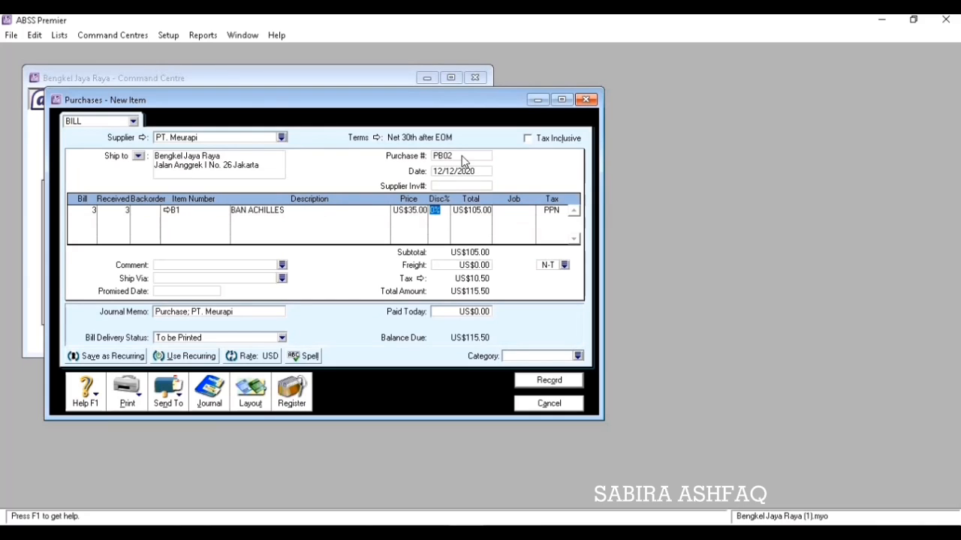
{"action": "key", "text": "BackSpace"}
{"action": "key", "text": "Tab"}
{"action": "key", "text": "Tab"}
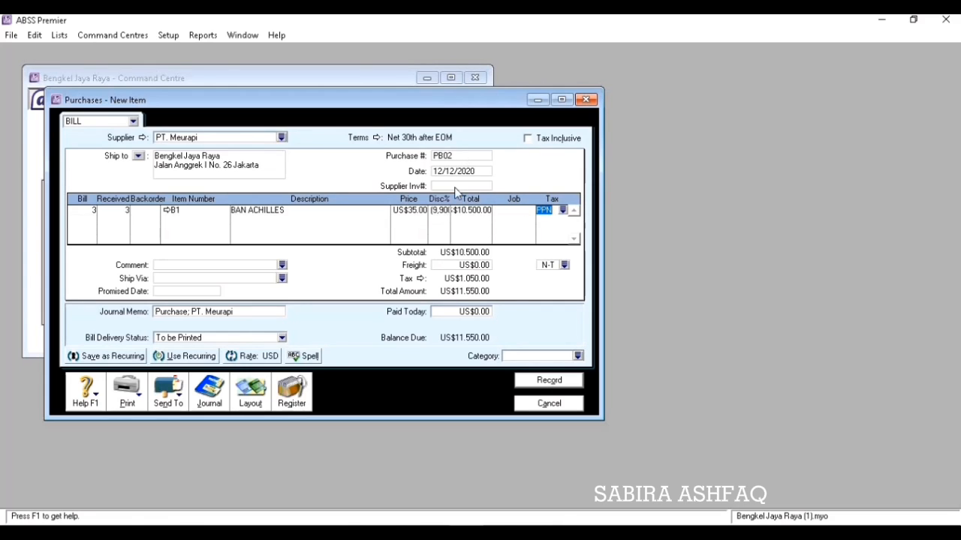
{"action": "left_click", "coordinate": [443, 211]}
{"action": "key", "text": "Tab"}
{"action": "key", "text": "Tab"}
{"action": "key", "text": "Tab"}
{"action": "left_click", "coordinate": [443, 211]}
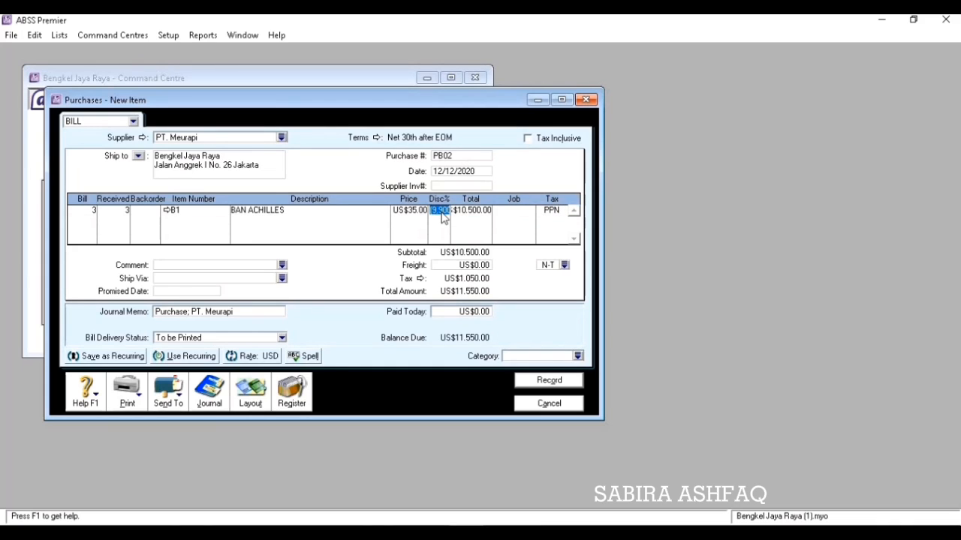
{"action": "left_click", "coordinate": [92, 221]}
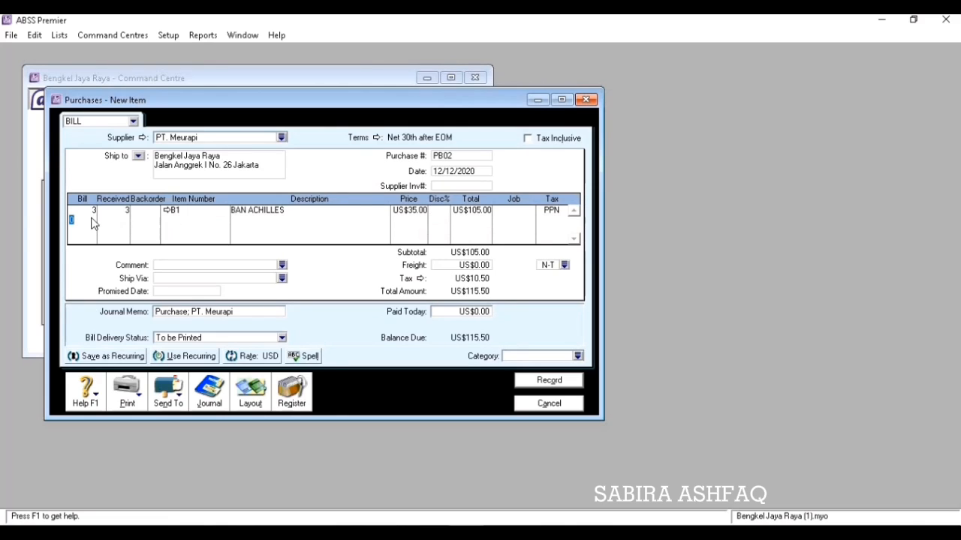
Add a second line: 5 of item B2 BAN DUNLOP at US$30.00 with no discount.
{"action": "type", "text": "5"}
{"action": "key", "text": "Tab"}
{"action": "key", "text": "Tab"}
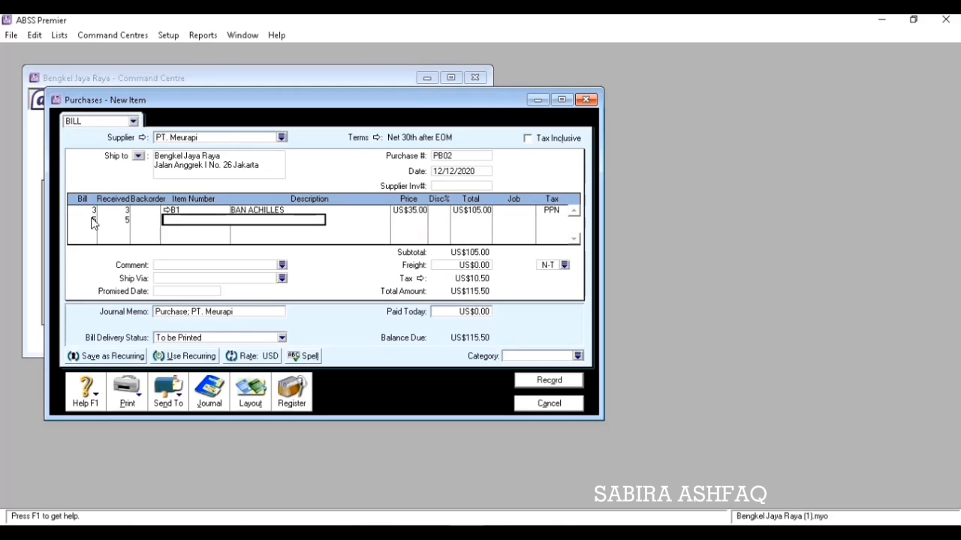
{"action": "type", "text": "B2"}
{"action": "key", "text": "Tab"}
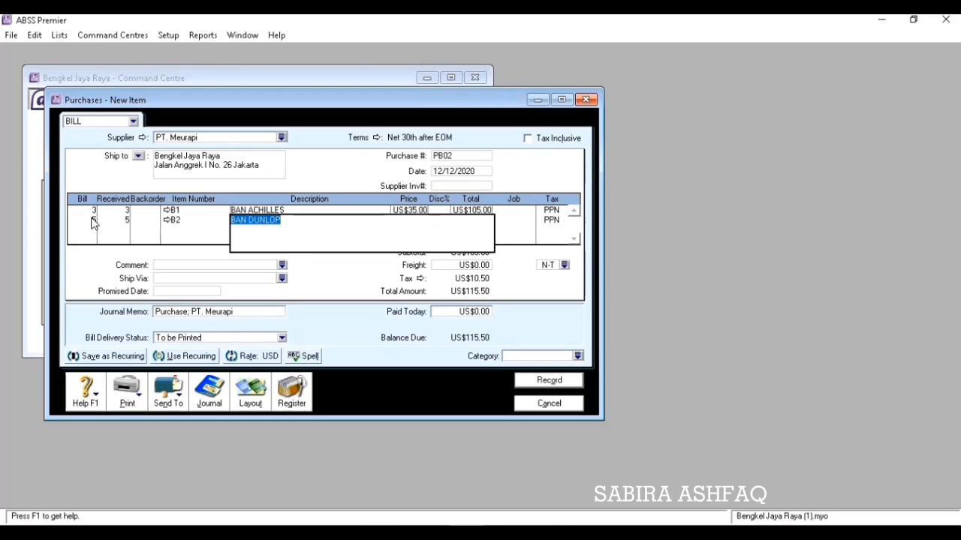
{"action": "key", "text": "Tab"}
{"action": "type", "text": "3"}
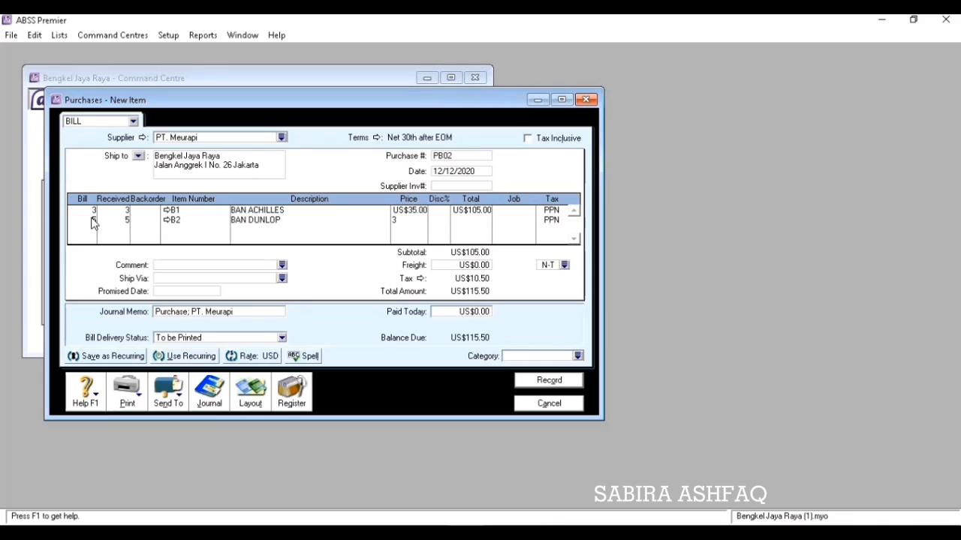
{"action": "key", "text": "Tab"}
{"action": "key", "text": "Tab"}
{"action": "key", "text": "Tab"}
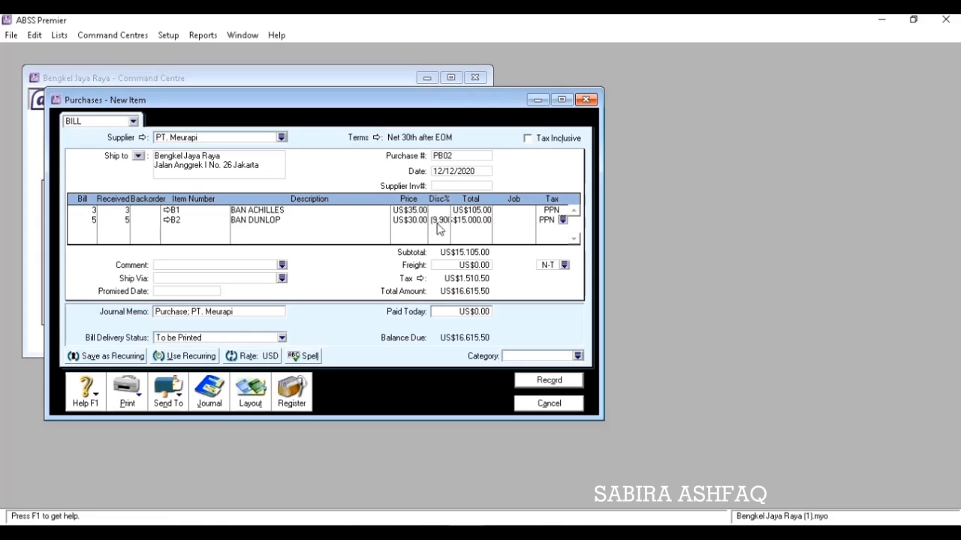
{"action": "left_click", "coordinate": [441, 222]}
{"action": "key", "text": "Delete"}
{"action": "left_click", "coordinate": [75, 233]}
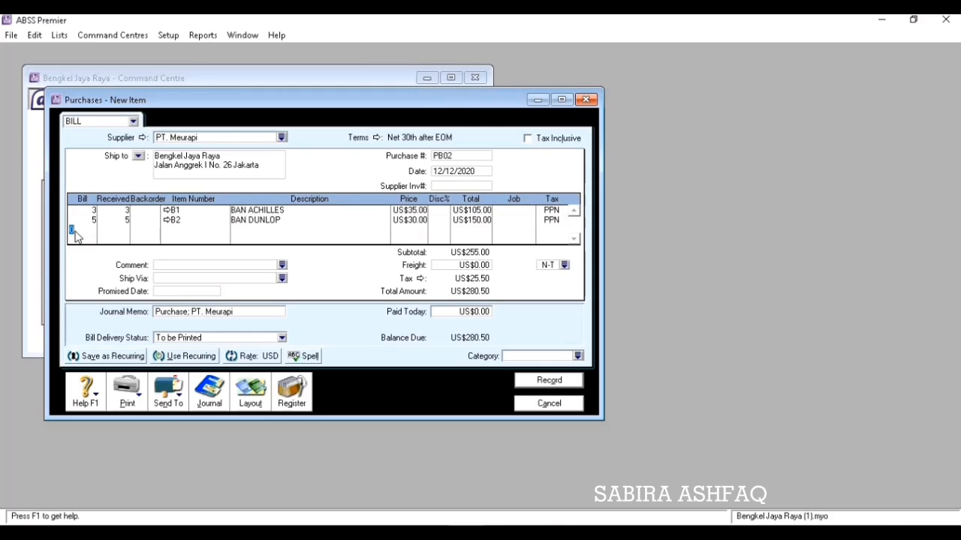
Assign the Overseas category and record bill PB02 totalling US$280.50.
{"action": "left_click", "coordinate": [577, 356]}
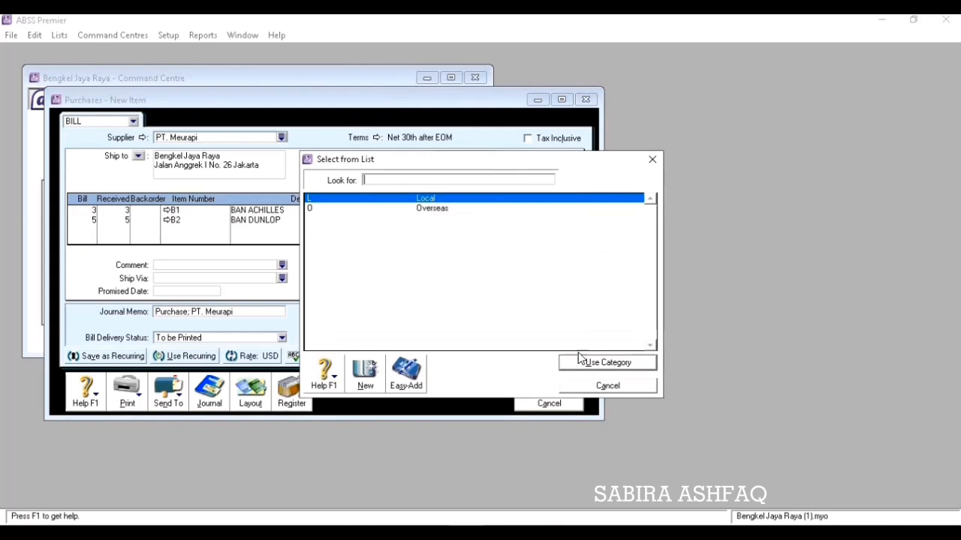
{"action": "left_click", "coordinate": [492, 209]}
{"action": "left_click", "coordinate": [609, 363]}
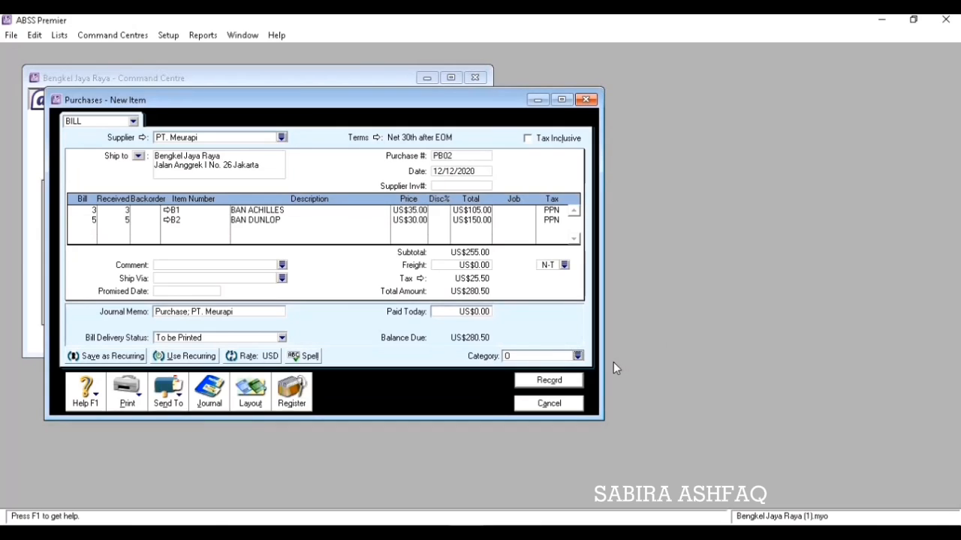
{"action": "left_click", "coordinate": [575, 381]}
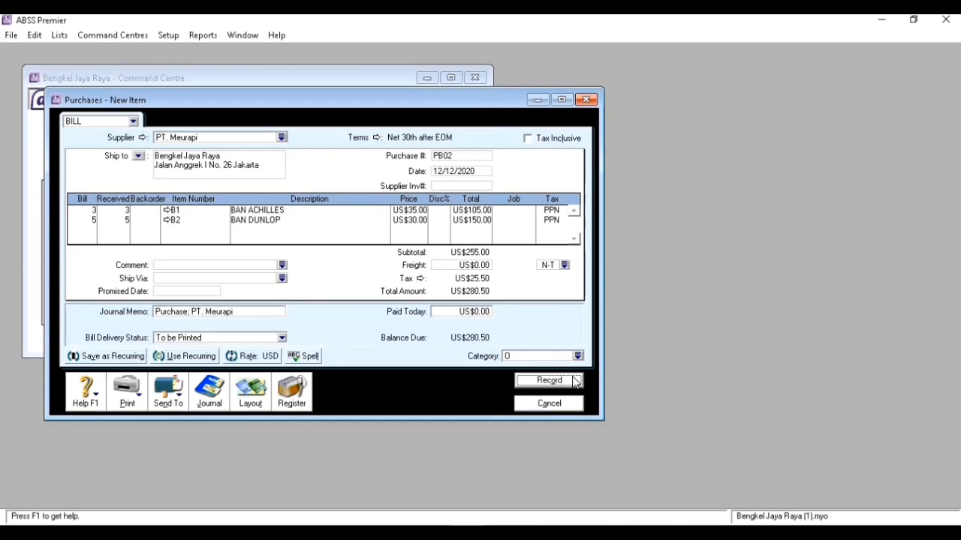
{"action": "left_click", "coordinate": [562, 404]}
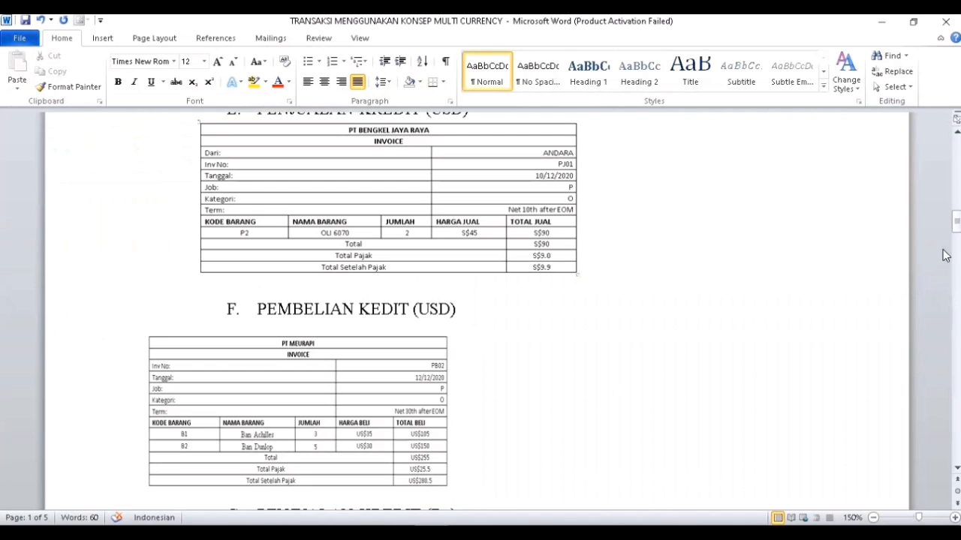
Scroll Word to section G's credit sale PJ02, then show ABSS's Sales command centre.
{"action": "left_click_drag", "start_coordinate": [955, 222], "coordinate": [956, 235]}
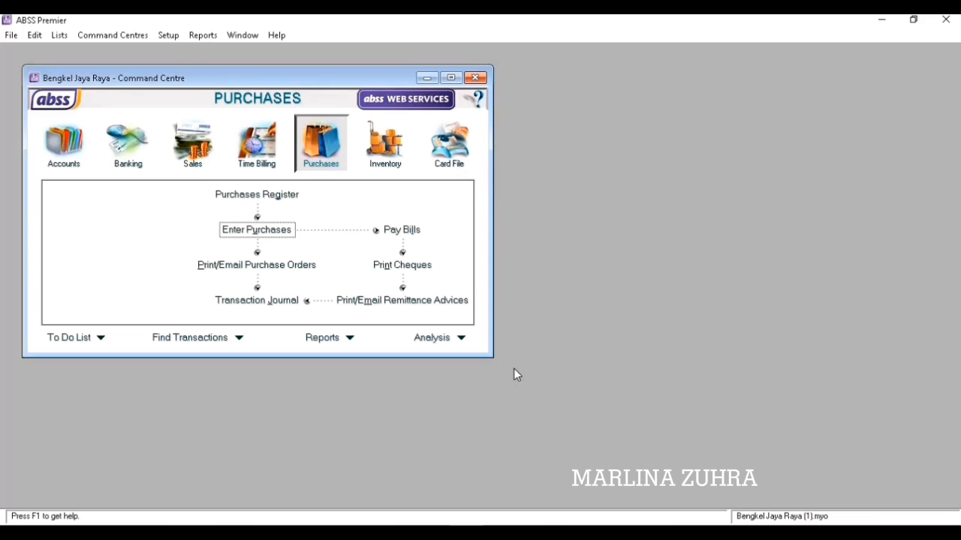
{"action": "left_click", "coordinate": [196, 159]}
Start a new sale for the exercise's customer using the Item layout.
{"action": "left_click", "coordinate": [255, 231]}
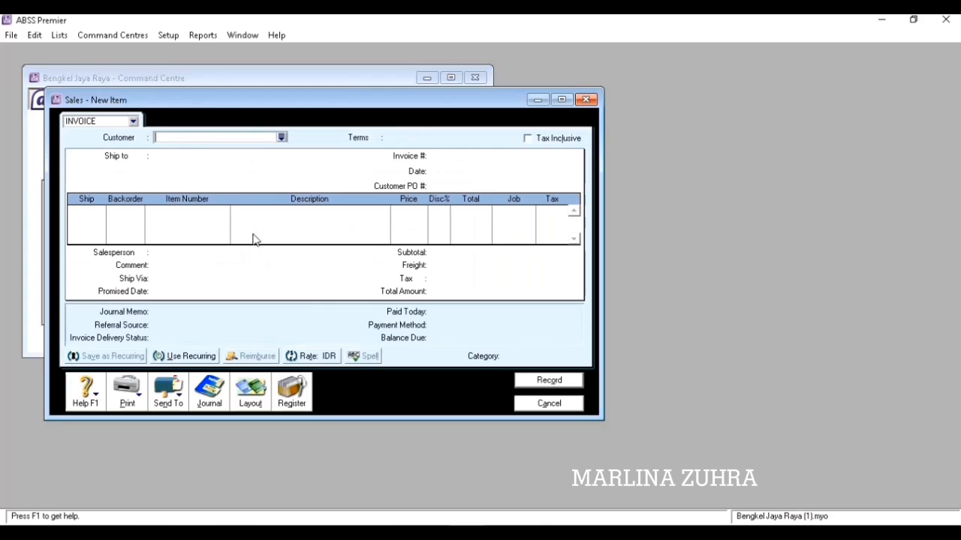
{"action": "left_click", "coordinate": [282, 139]}
{"action": "left_click", "coordinate": [355, 210]}
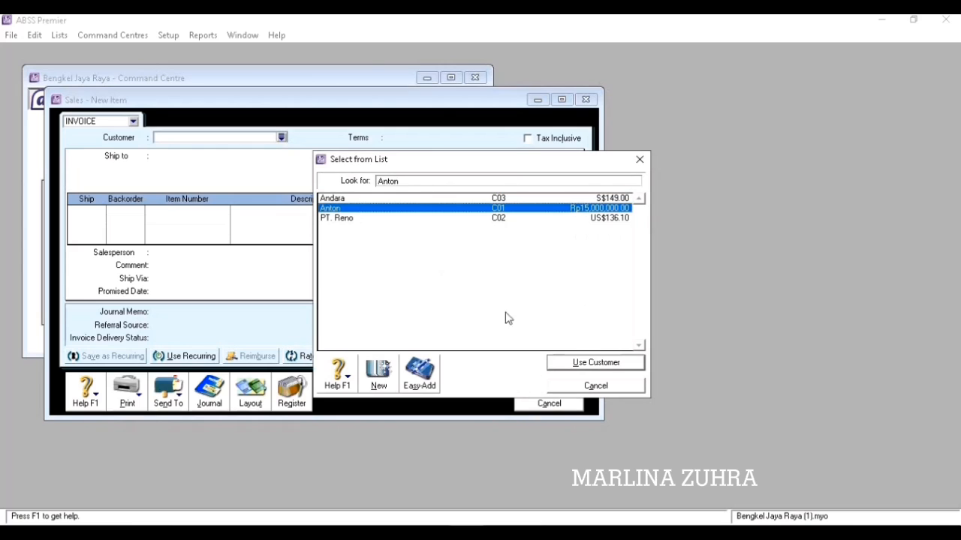
{"action": "left_click", "coordinate": [564, 364]}
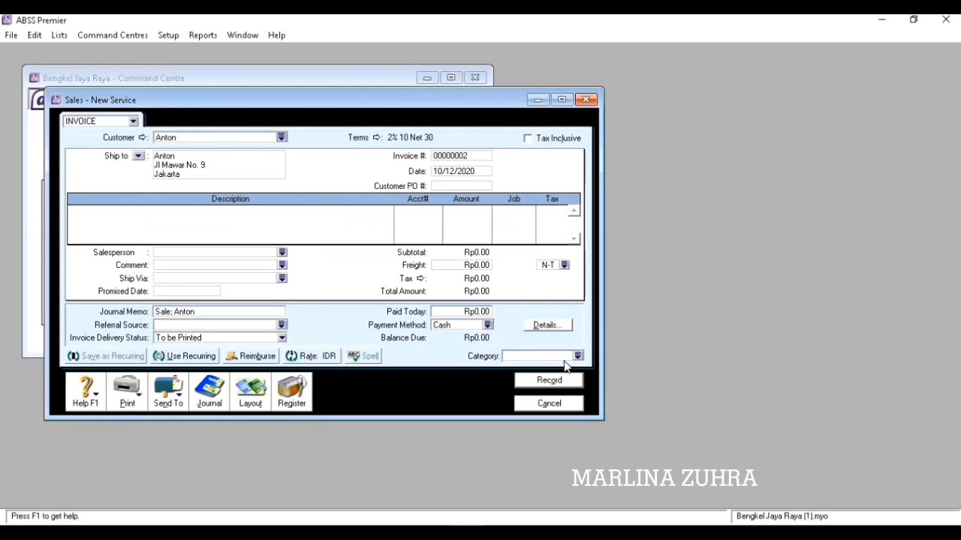
{"action": "left_click", "coordinate": [257, 391]}
{"action": "left_click", "coordinate": [361, 264]}
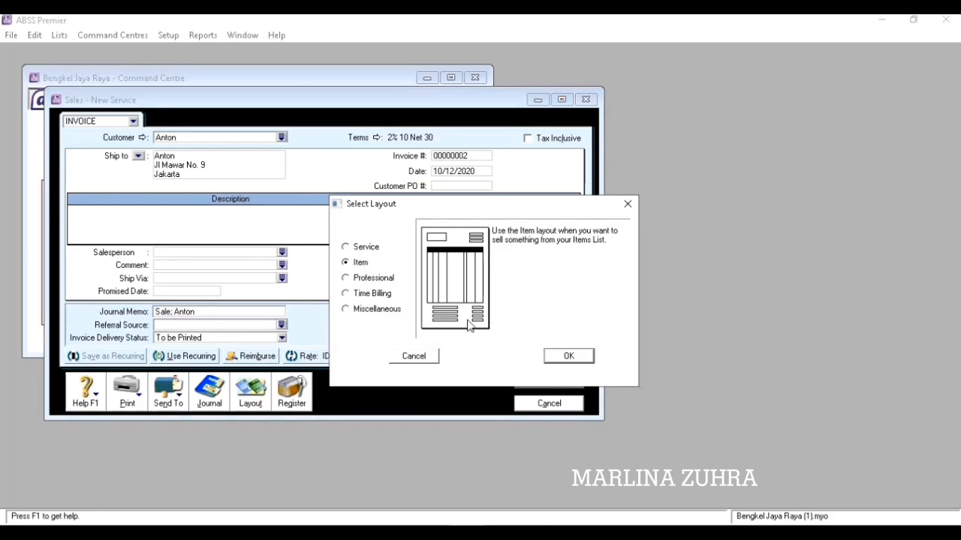
{"action": "left_click", "coordinate": [555, 356]}
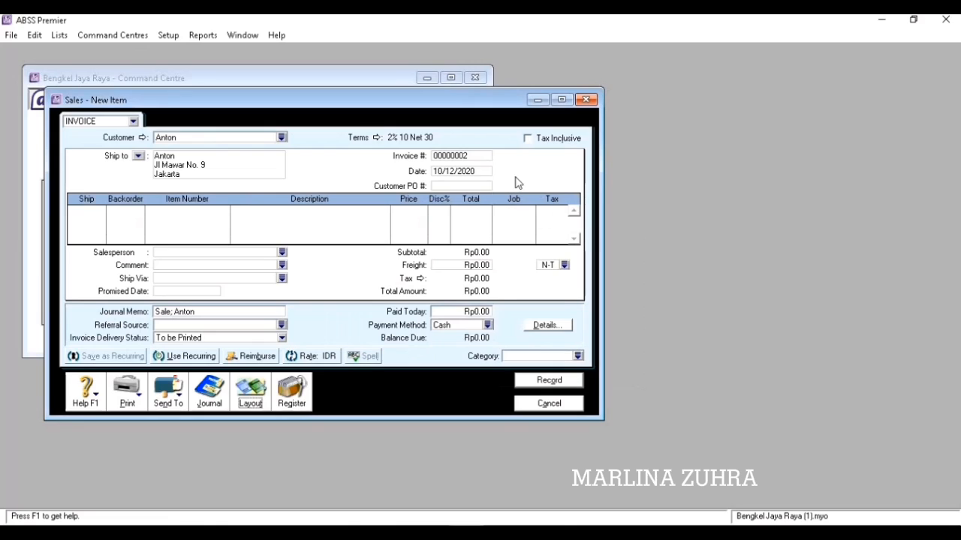
Number the invoice PJ02, date it 13/12/2020, and ship 2 on the first line.
{"action": "left_click", "coordinate": [484, 160]}
{"action": "type", "text": "P"}
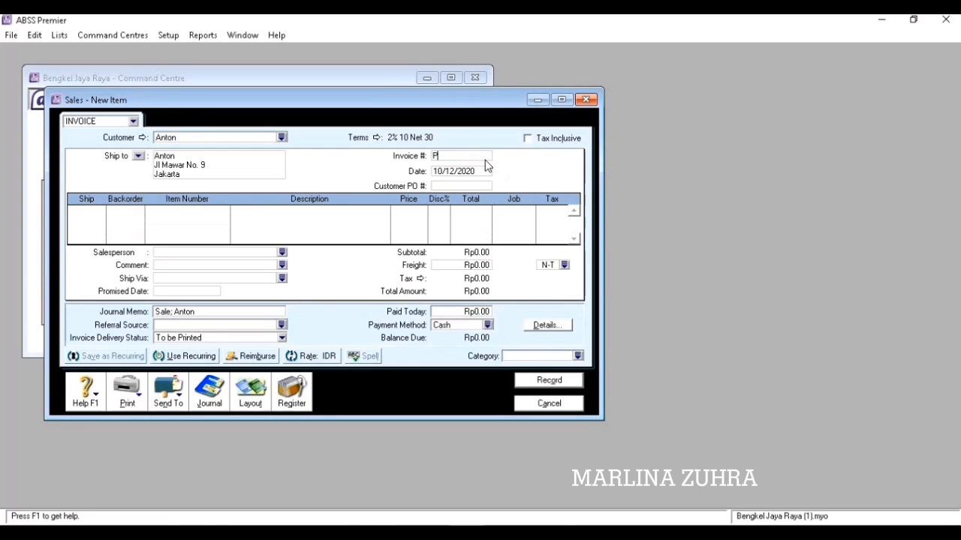
{"action": "type", "text": "J02"}
{"action": "key", "text": "Tab"}
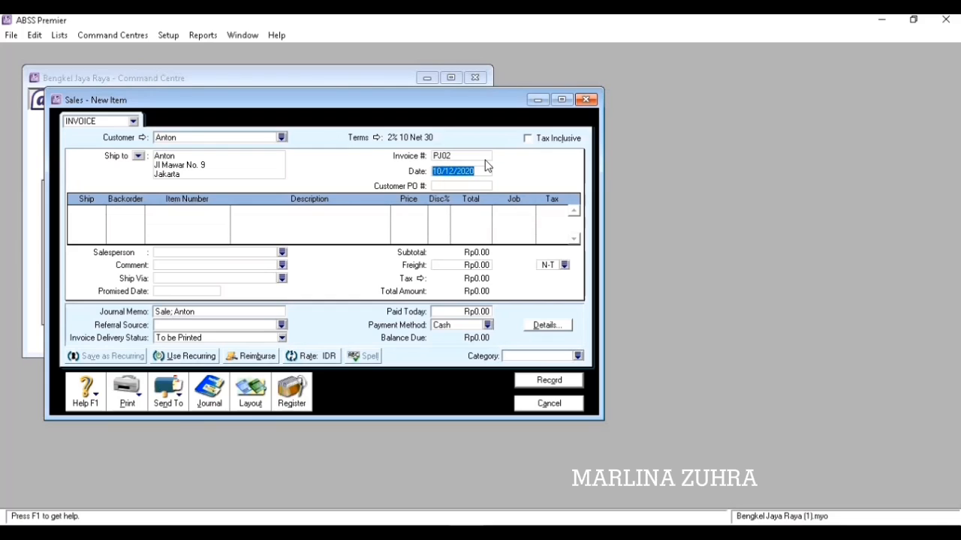
{"action": "type", "text": "13/12/2020"}
{"action": "key", "text": "Tab"}
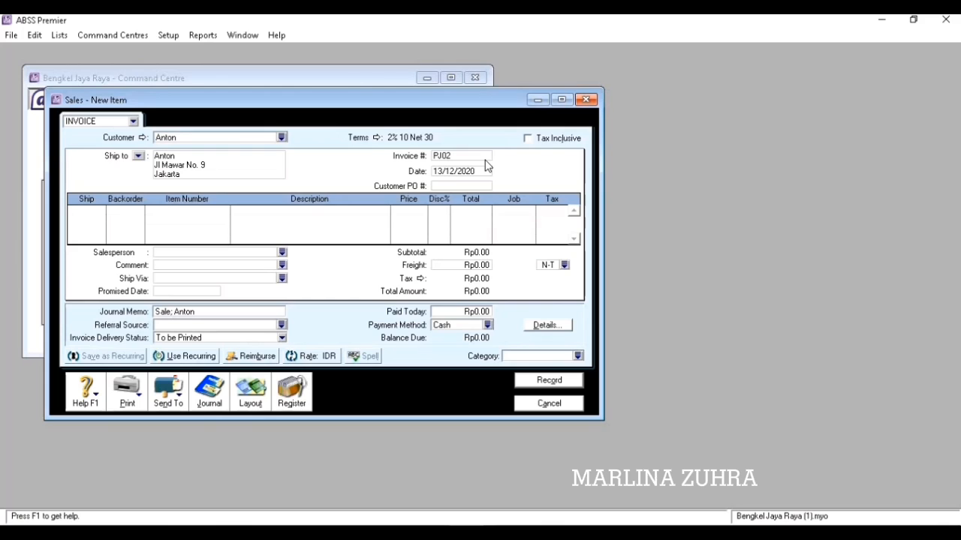
{"action": "key", "text": "Tab"}
{"action": "type", "text": "2"}
{"action": "key", "text": "Tab"}
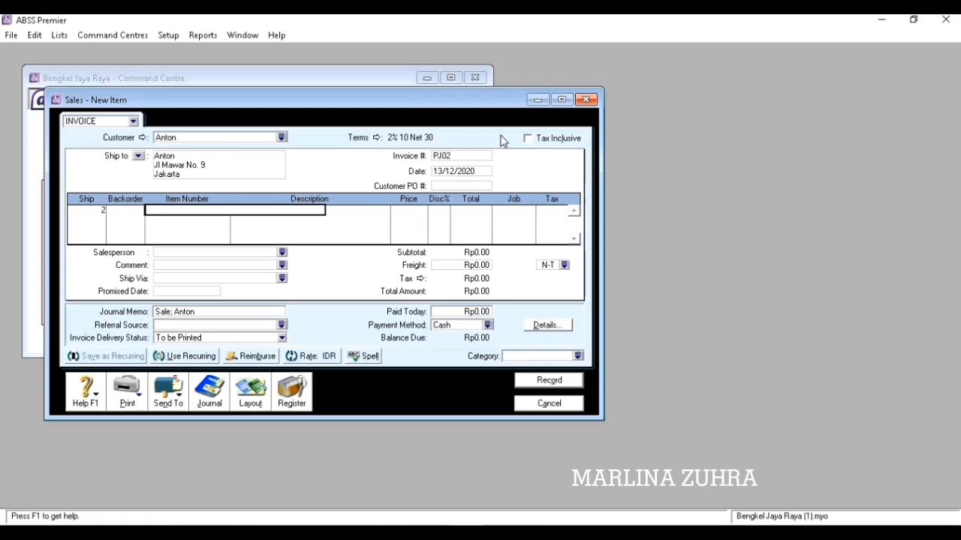
Enter item B1 (BAN ACHILLES) on the first line at Rp500,000 with PPN tax.
{"action": "type", "text": "B1"}
{"action": "key", "text": "Tab"}
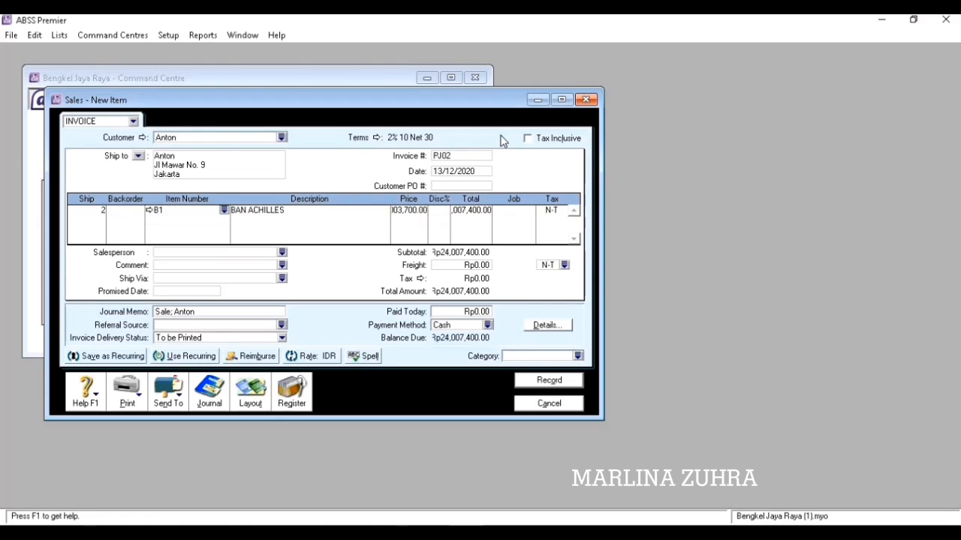
{"action": "key", "text": "Tab"}
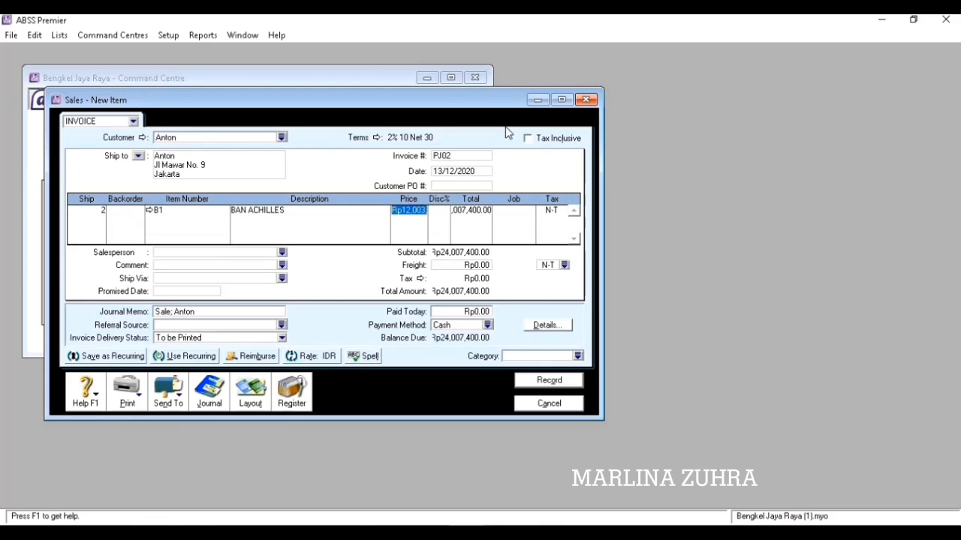
{"action": "type", "text": "500000"}
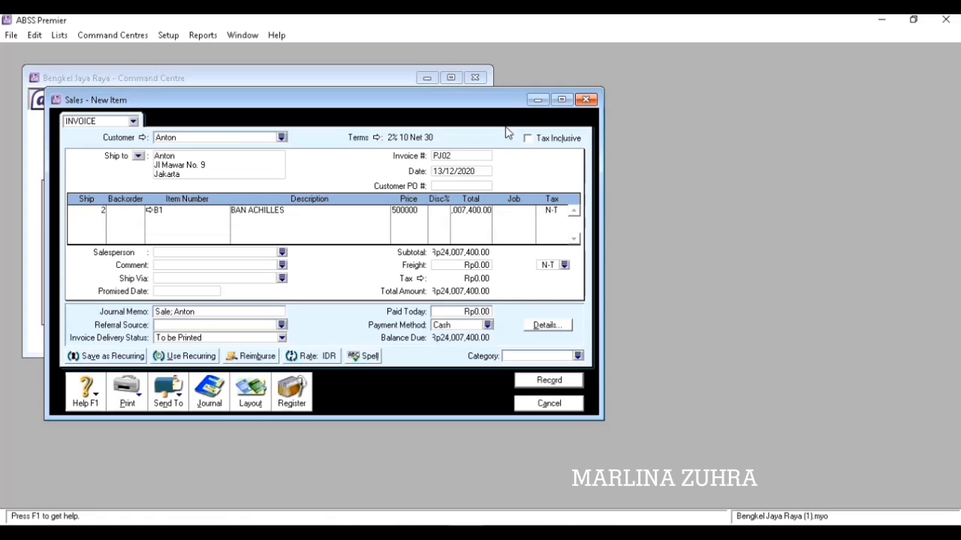
{"action": "key", "text": "Tab"}
{"action": "key", "text": "Tab"}
{"action": "key", "text": "Tab"}
{"action": "key", "text": "Tab"}
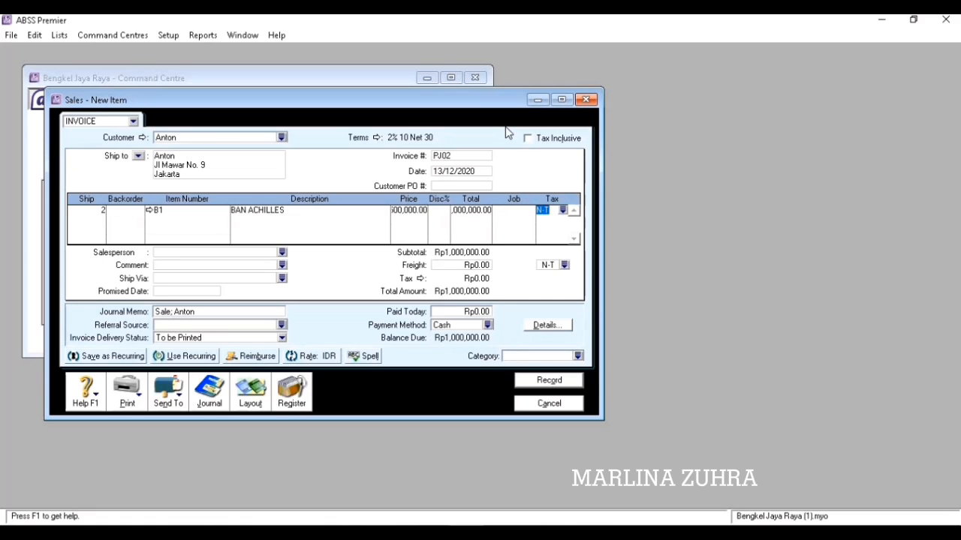
{"action": "left_click", "coordinate": [562, 211]}
{"action": "left_click", "coordinate": [416, 218]}
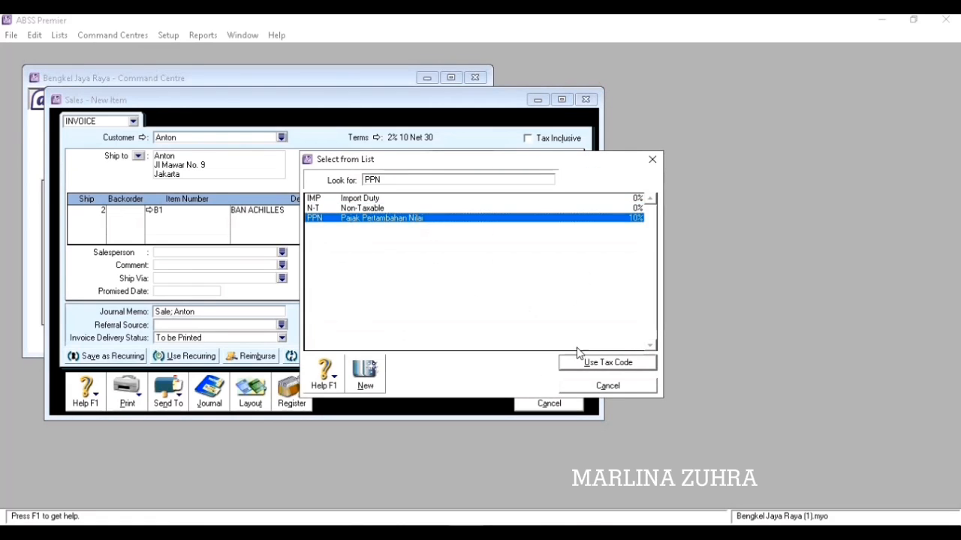
{"action": "left_click", "coordinate": [588, 365]}
{"action": "key", "text": "Tab"}
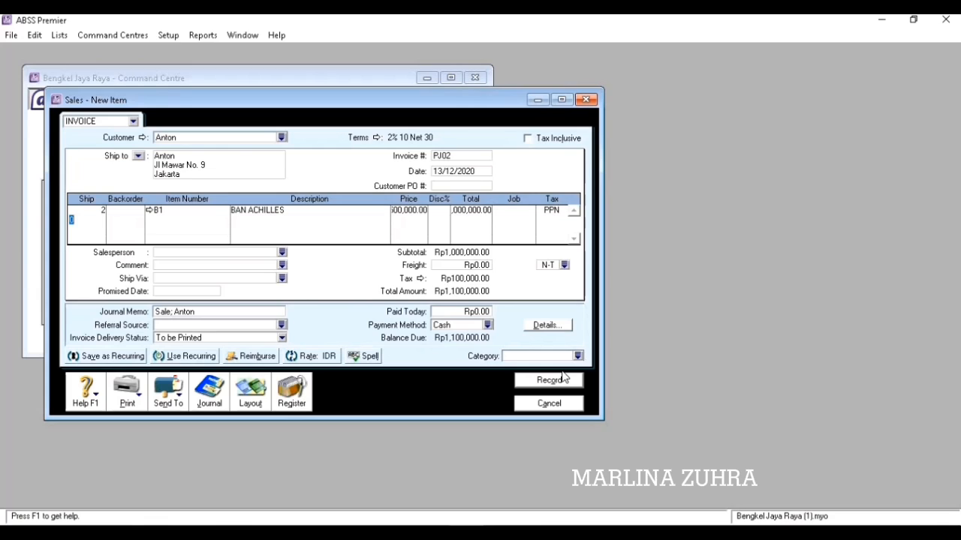
Add 1 of item B2 (BAN DUNLOP) on the second line at Rp700,000 with PPN tax.
{"action": "type", "text": "1"}
{"action": "key", "text": "Tab"}
{"action": "type", "text": "B2"}
{"action": "key", "text": "Tab"}
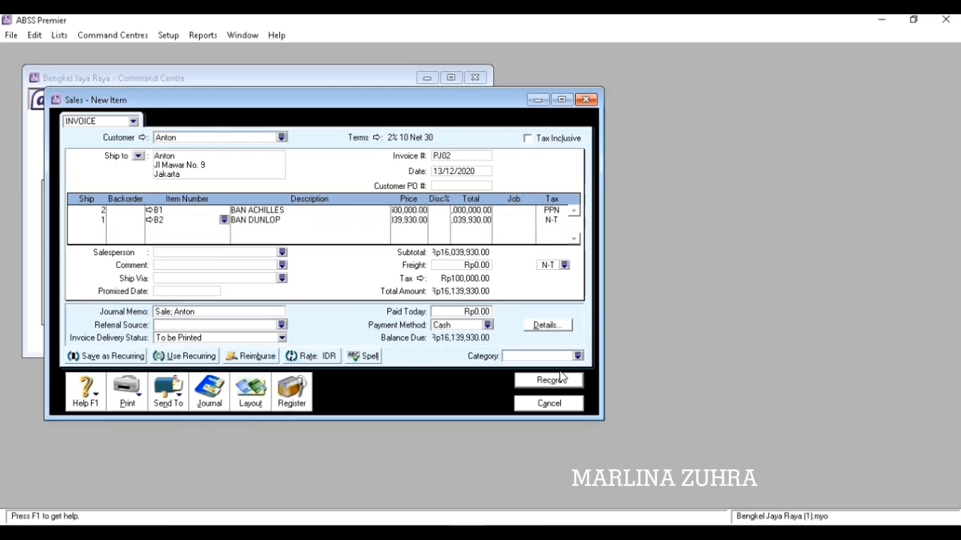
{"action": "key", "text": "Tab"}
{"action": "key", "text": "Tab"}
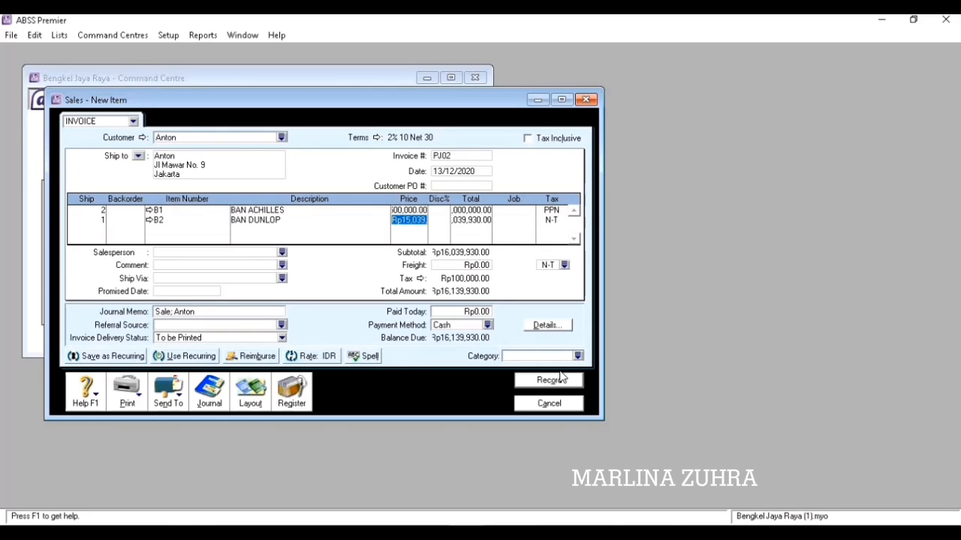
{"action": "type", "text": "700000"}
{"action": "key", "text": "Tab"}
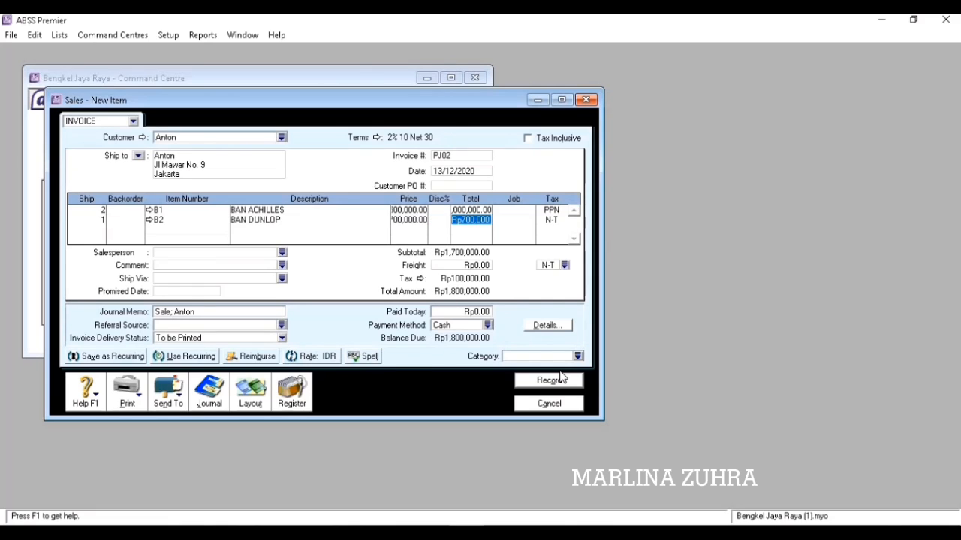
{"action": "key", "text": "Tab"}
{"action": "key", "text": "Tab"}
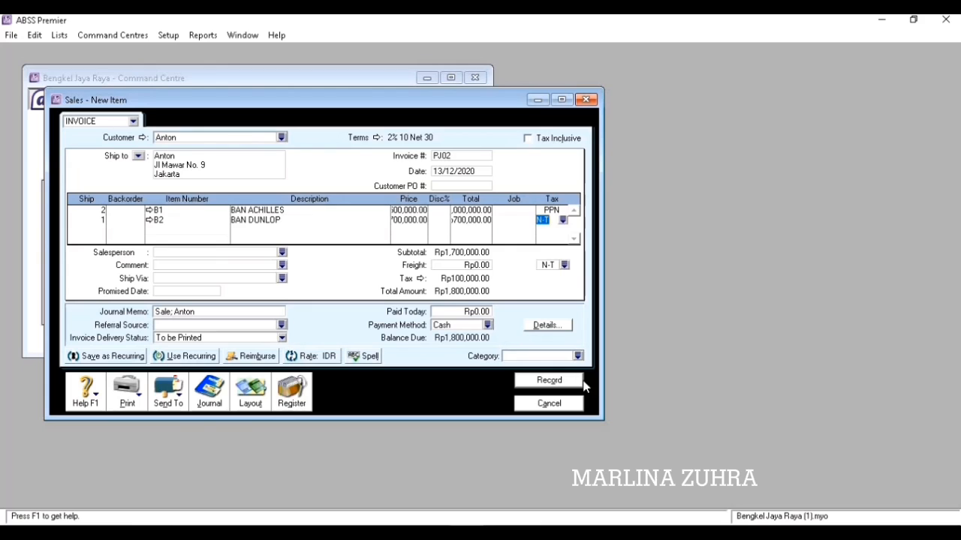
{"action": "left_click", "coordinate": [568, 219]}
{"action": "left_click", "coordinate": [463, 219]}
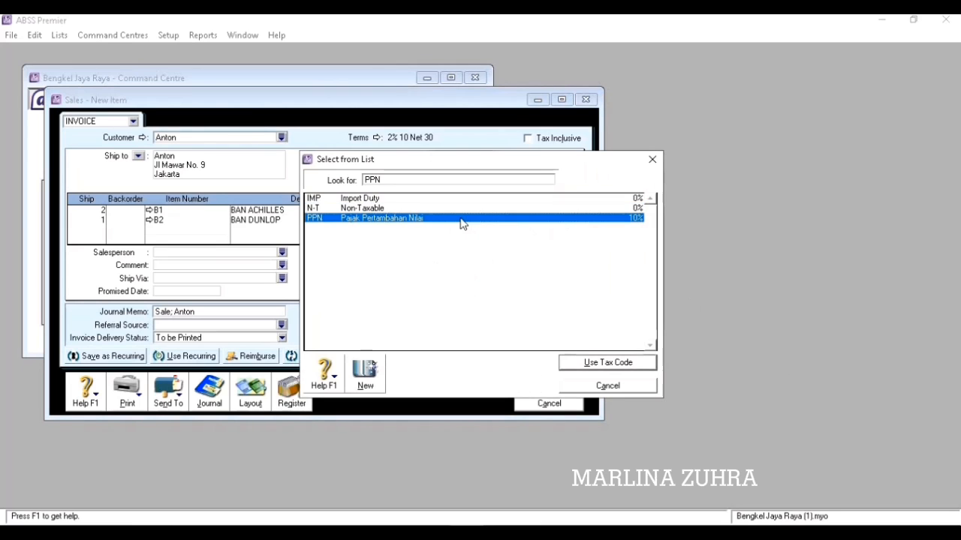
{"action": "left_click", "coordinate": [593, 364]}
{"action": "key", "text": "Tab"}
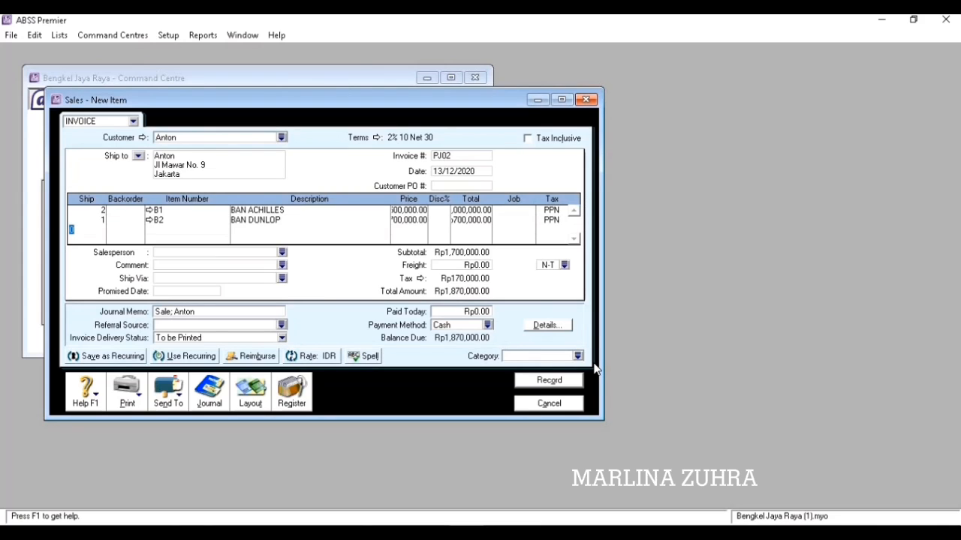
Set the Local category and record invoice PJ02 for Rp1,870,000.
{"action": "left_click", "coordinate": [578, 357]}
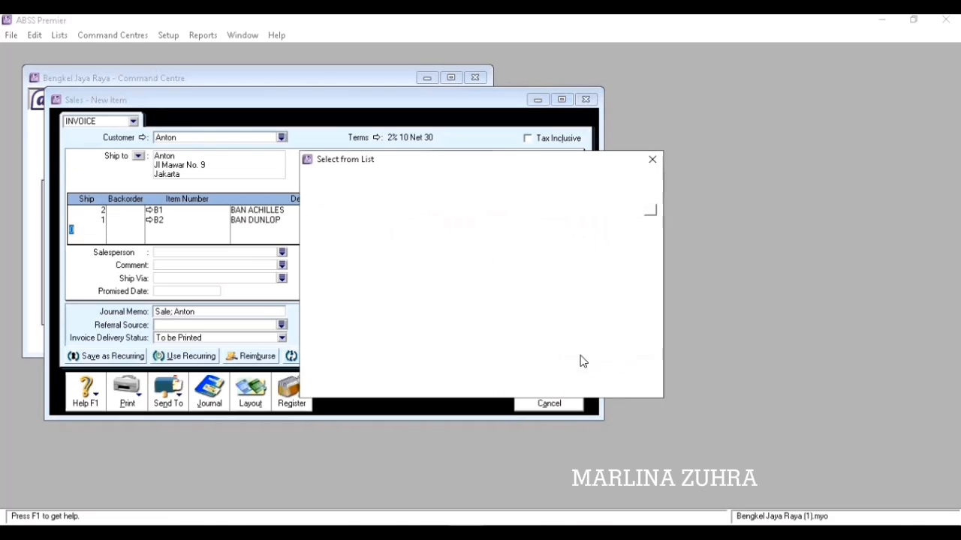
{"action": "left_click", "coordinate": [635, 366]}
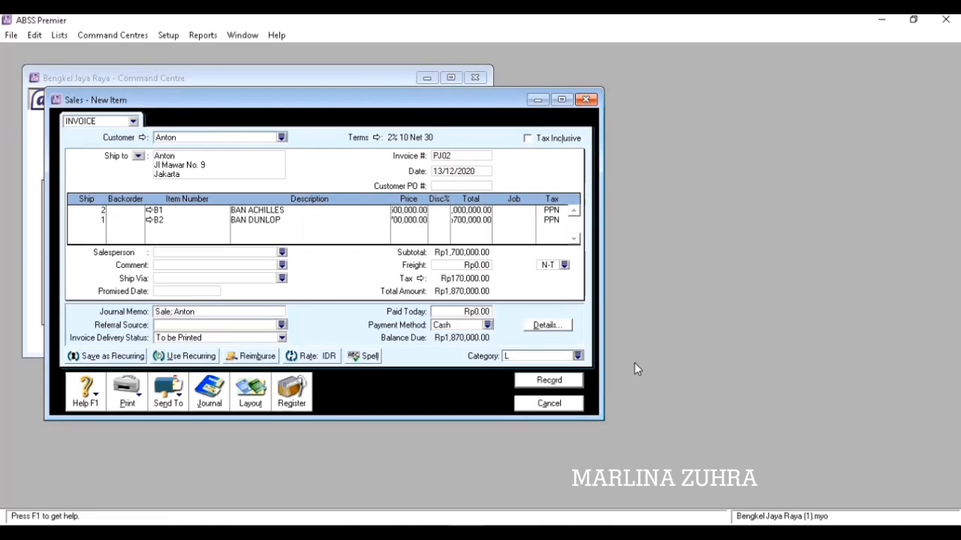
{"action": "left_click", "coordinate": [560, 379]}
{"action": "left_click", "coordinate": [550, 403]}
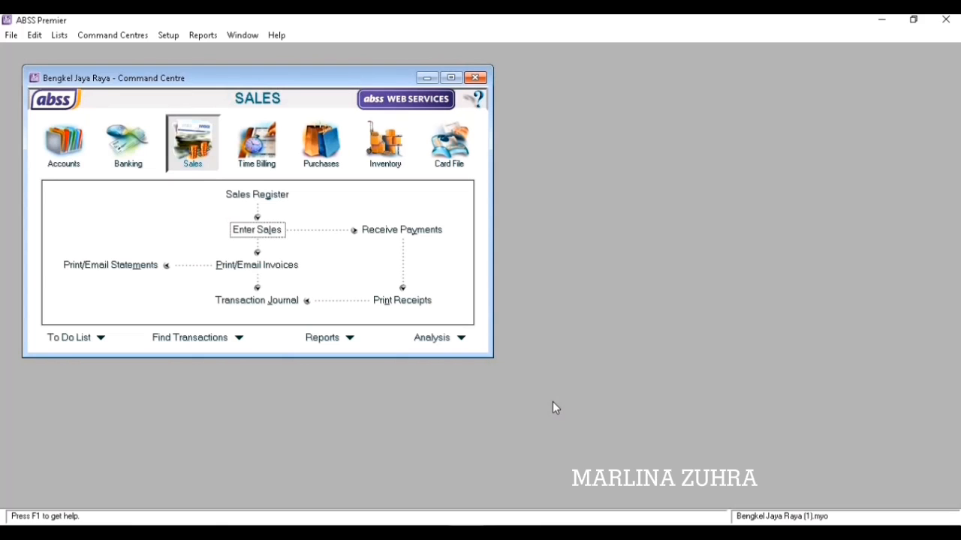
Scroll Word to section H's Rp1,832,600 receipt KM02, then return to ABSS Premier.
{"action": "left_click", "coordinate": [435, 534]}
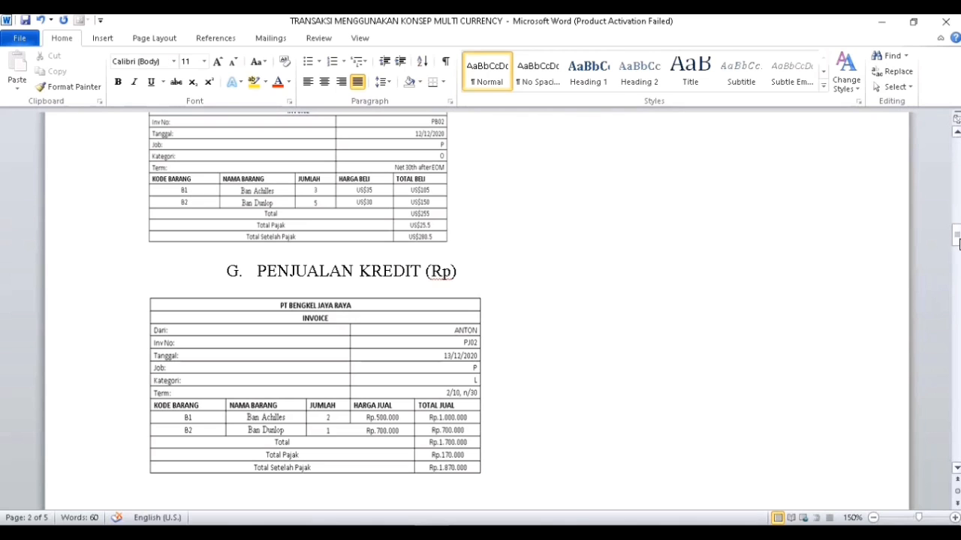
{"action": "left_click_drag", "start_coordinate": [957, 242], "coordinate": [957, 257]}
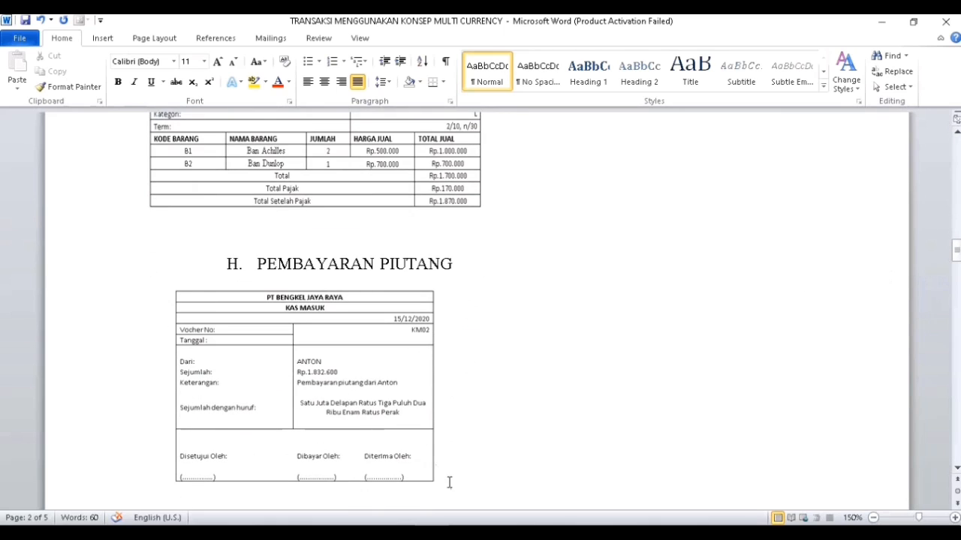
{"action": "left_click", "coordinate": [405, 466]}
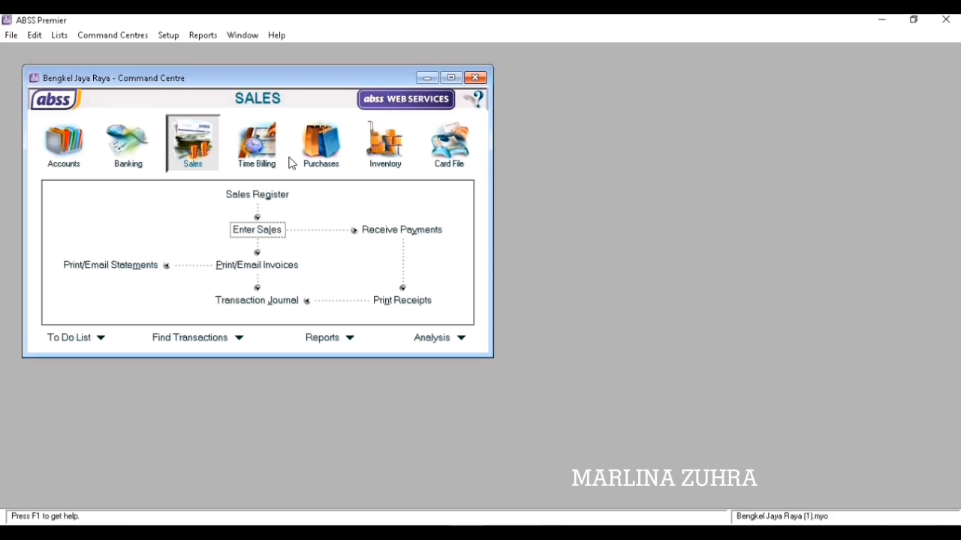
Start a customer payment for the paying customer with ID KM02 dated 15/12/2020.
{"action": "left_click", "coordinate": [388, 232]}
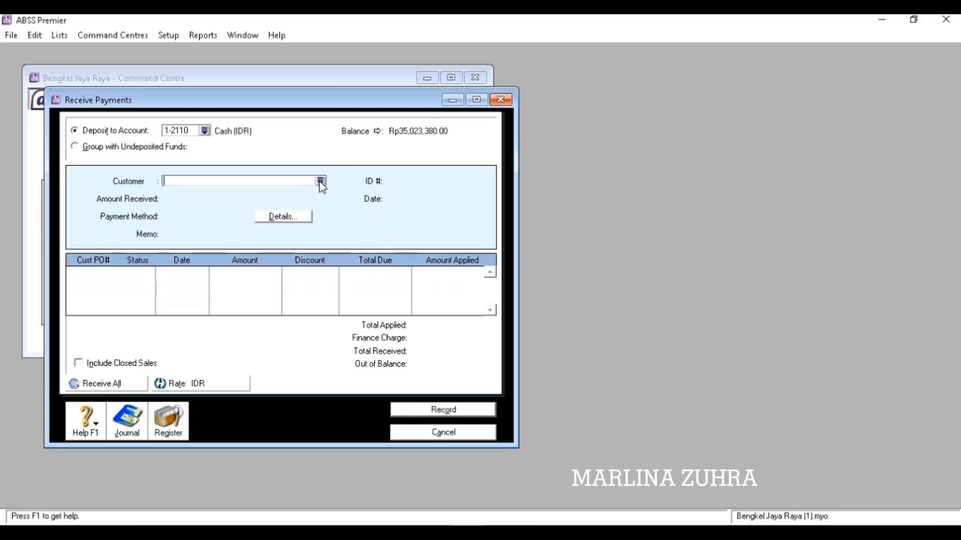
{"action": "left_click", "coordinate": [320, 182]}
{"action": "left_click", "coordinate": [385, 210]}
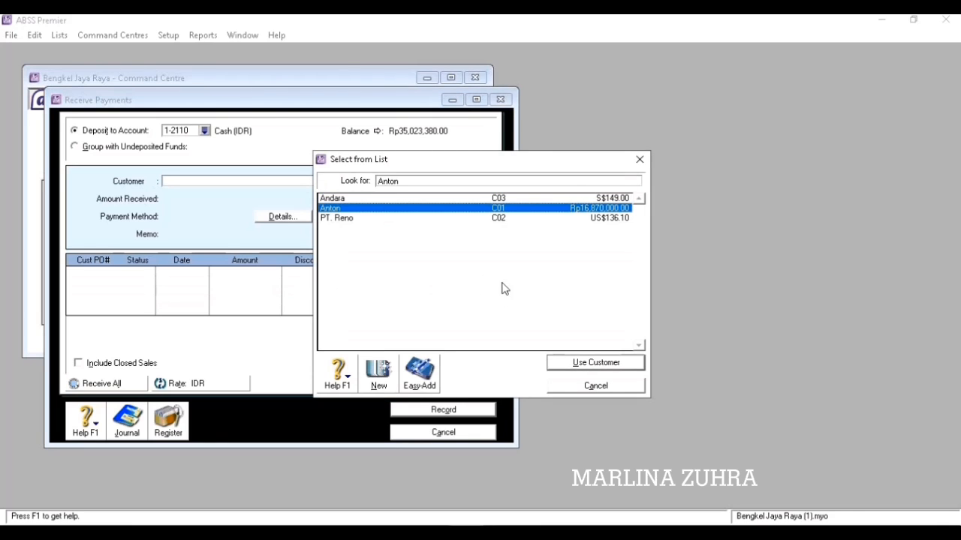
{"action": "left_click", "coordinate": [583, 363]}
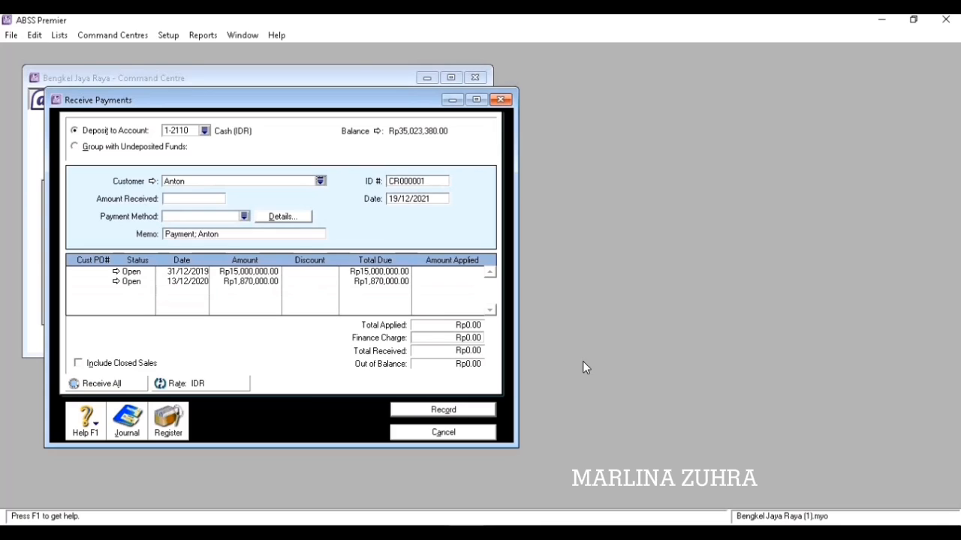
{"action": "double_click", "coordinate": [409, 182]}
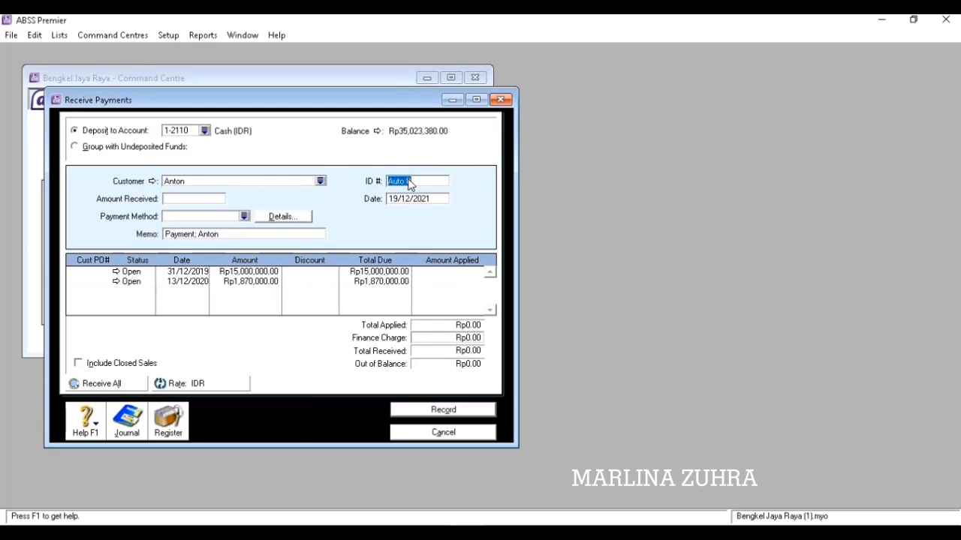
{"action": "type", "text": "KM02"}
{"action": "key", "text": "Tab"}
{"action": "type", "text": "15"}
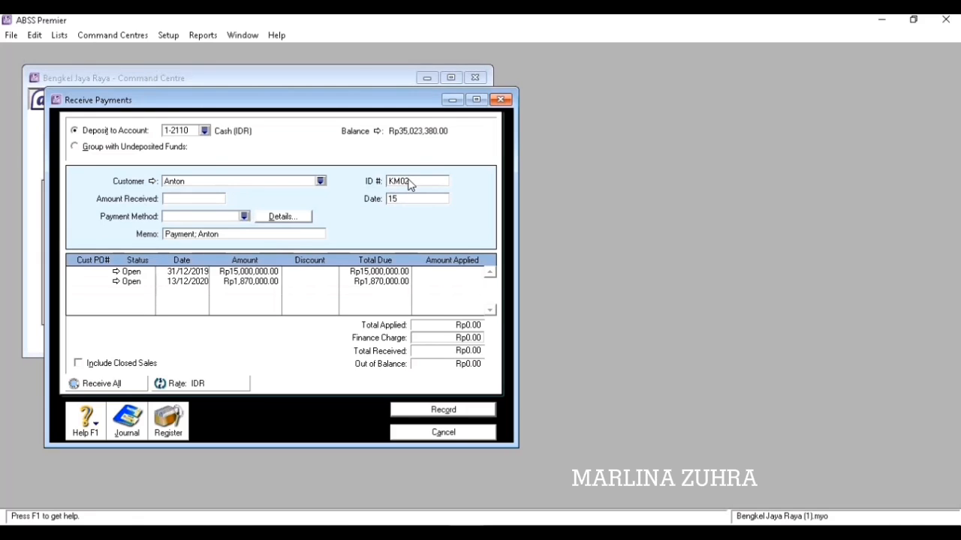
{"action": "type", "text": "/12/2020"}
{"action": "key", "text": "Tab"}
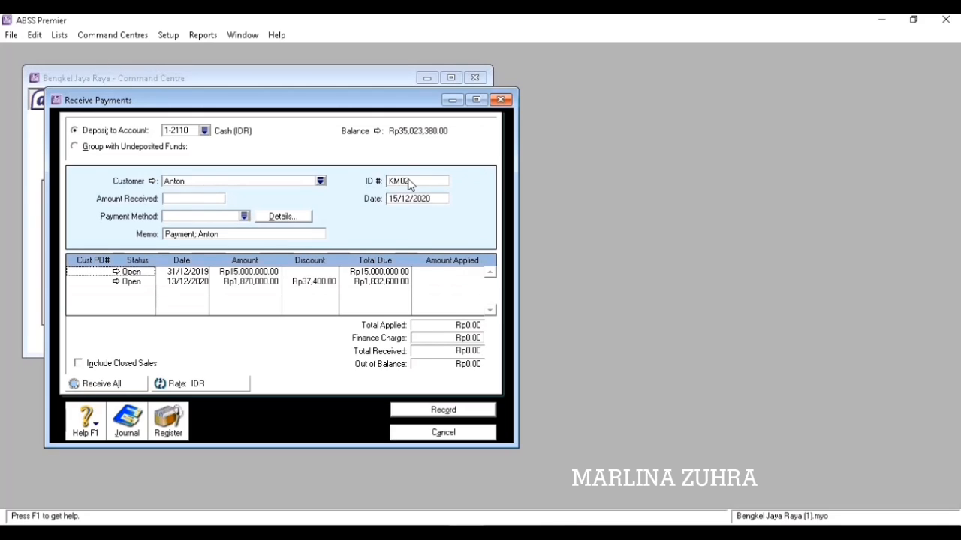
Apply 1,832,600 to the invoice, match the amount received, and record the payment.
{"action": "left_click", "coordinate": [433, 274]}
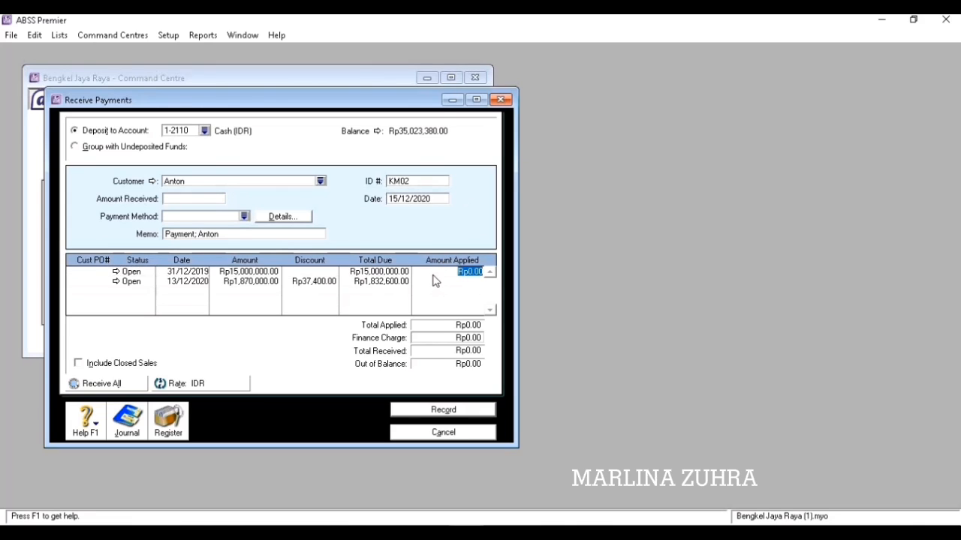
{"action": "type", "text": "1,"}
{"action": "type", "text": "832,600"}
{"action": "key", "text": "Tab"}
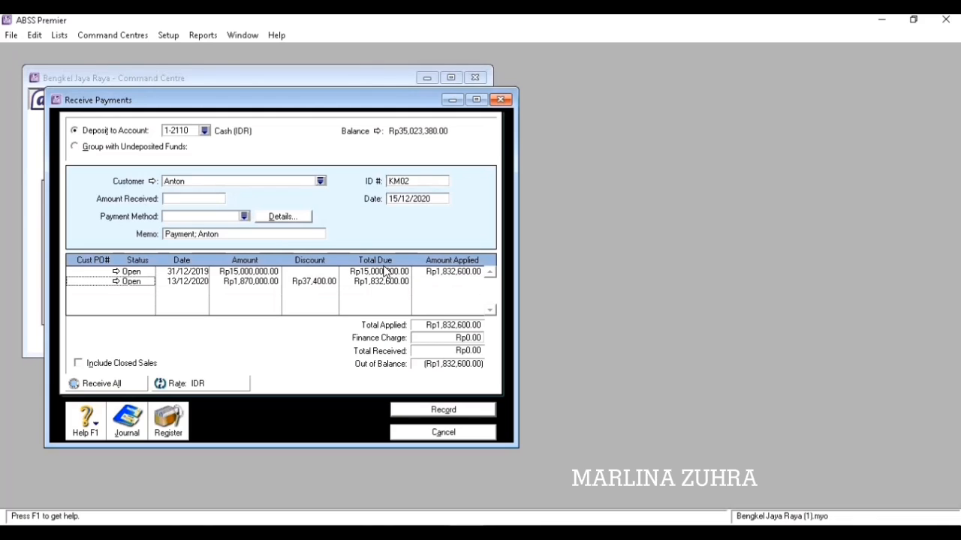
{"action": "left_click", "coordinate": [207, 202]}
{"action": "key", "text": "Tab"}
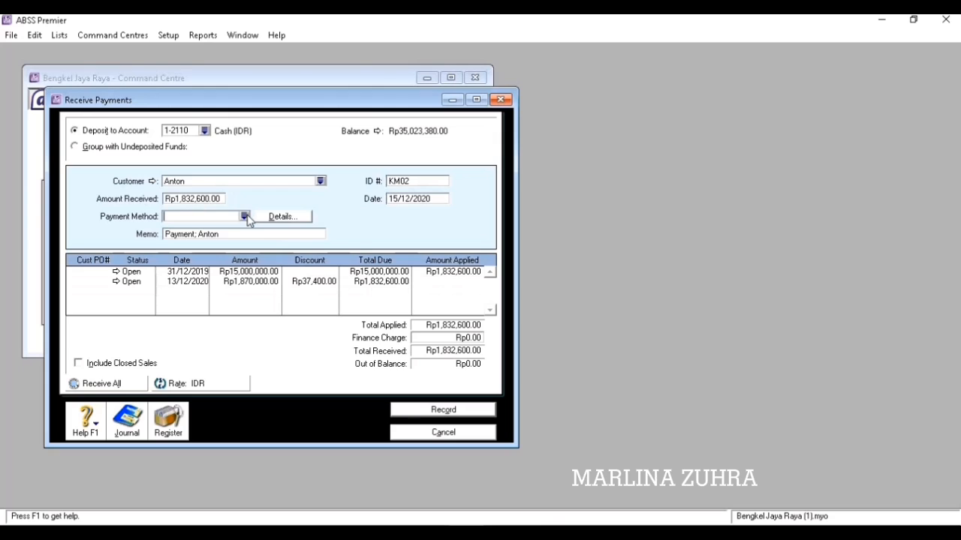
{"action": "left_click", "coordinate": [453, 412]}
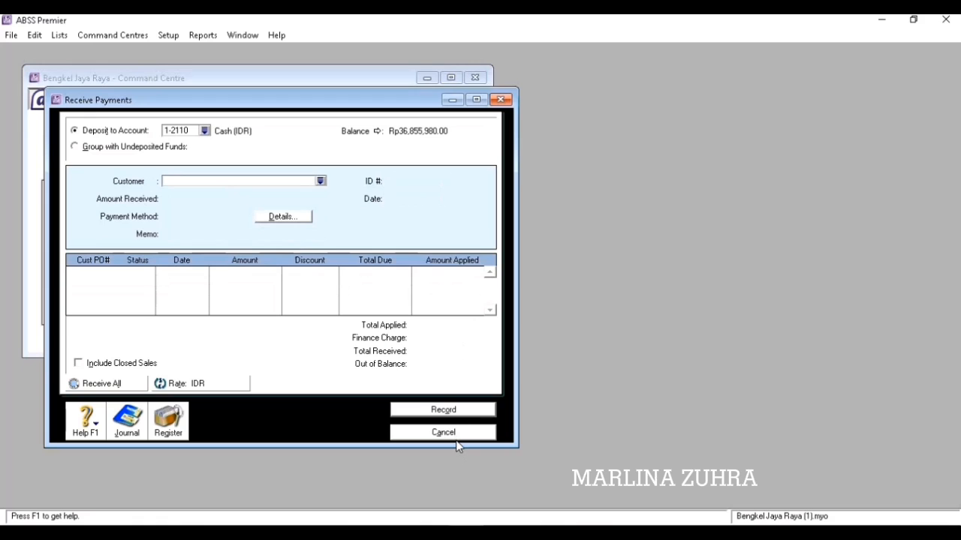
{"action": "left_click", "coordinate": [455, 439]}
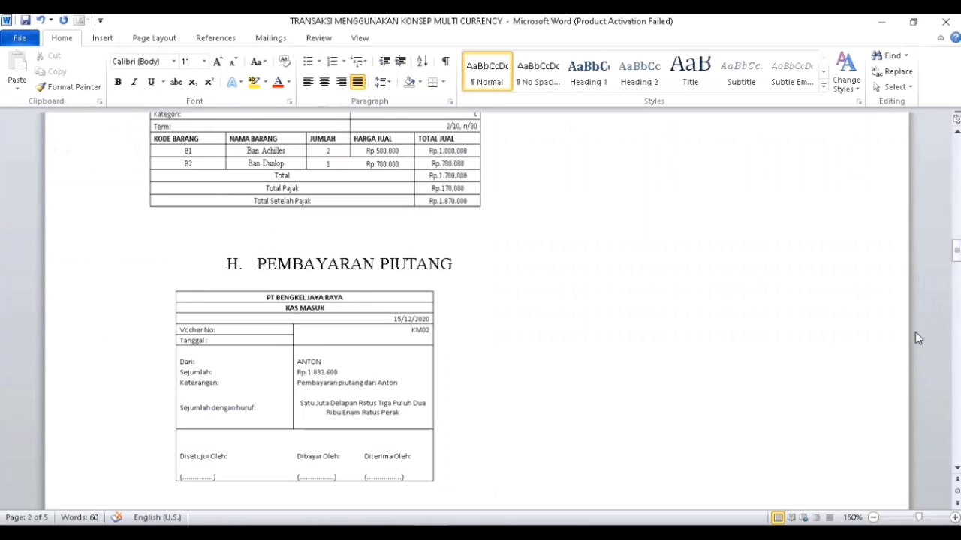
Scroll Word to section I's SGD sales return NK01, then return to ABSS Premier.
{"action": "mouse_move", "coordinate": [958, 265]}
{"action": "left_mouse_down"}
{"action": "mouse_move", "coordinate": [952, 291]}
{"action": "mouse_move", "coordinate": [950, 280]}
{"action": "left_mouse_up"}
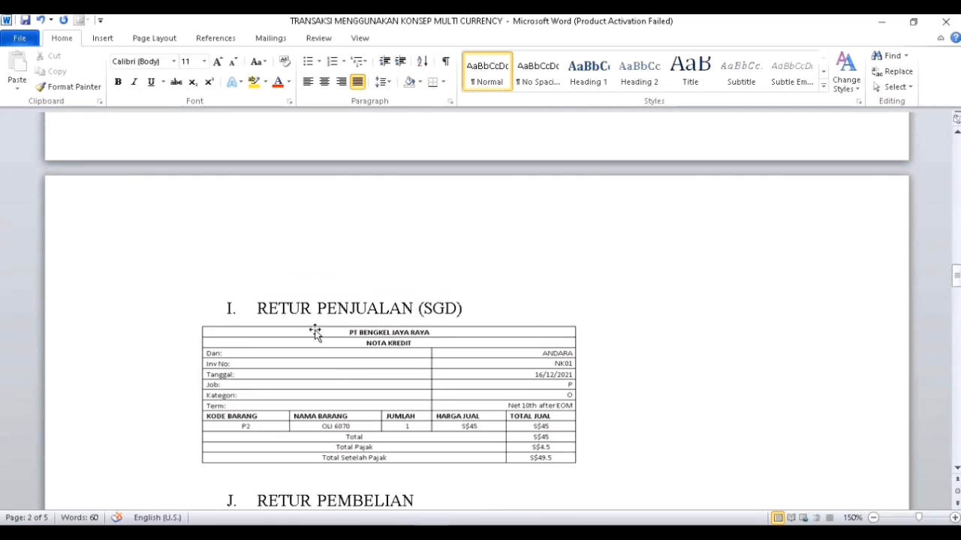
{"action": "left_click", "coordinate": [468, 534]}
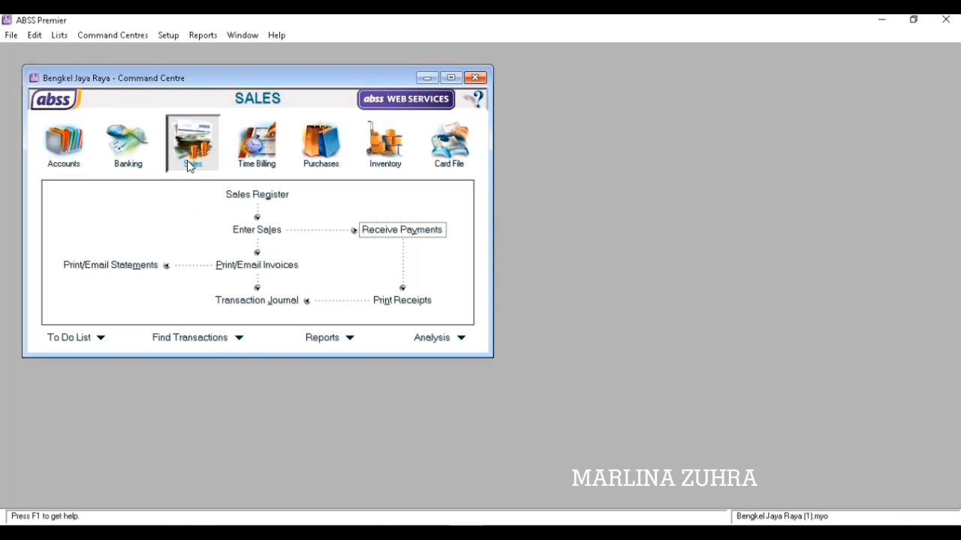
Start a sale for the Singapore-dollar customer with terms due the 10th after EOM.
{"action": "left_click", "coordinate": [257, 231]}
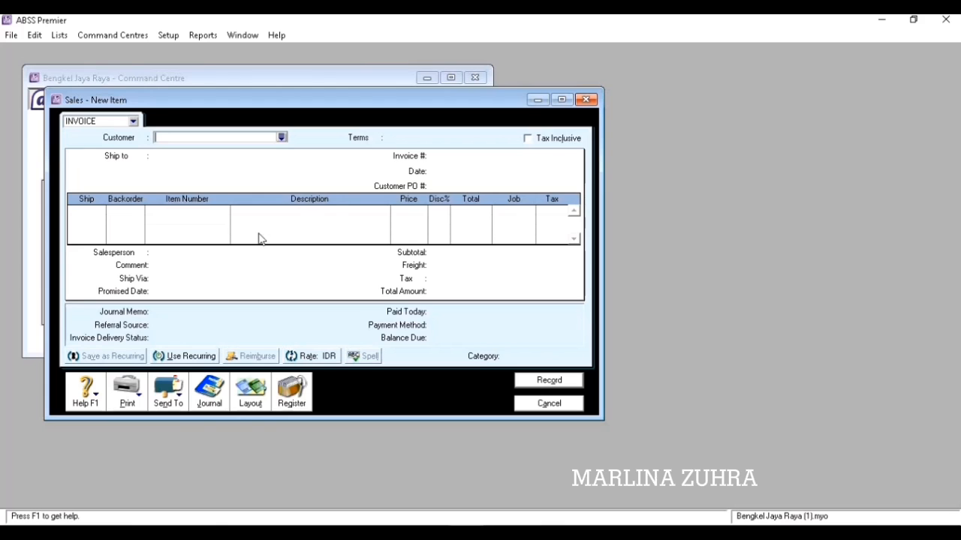
{"action": "left_click", "coordinate": [282, 137]}
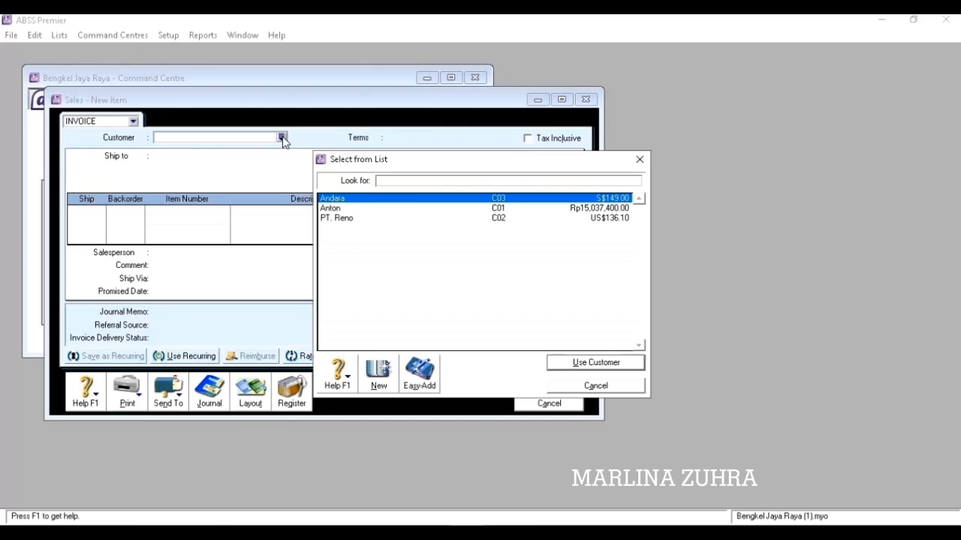
{"action": "left_click", "coordinate": [564, 363]}
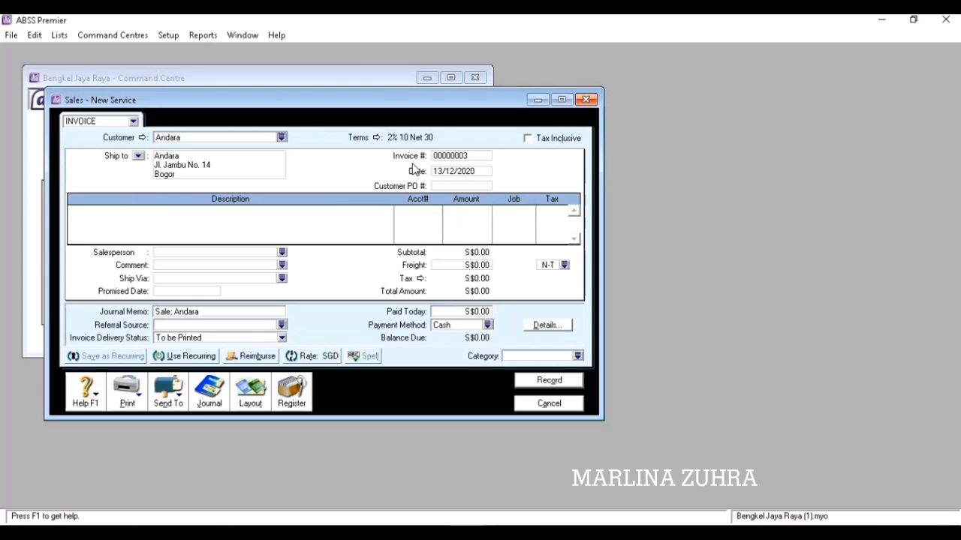
{"action": "left_click", "coordinate": [378, 138]}
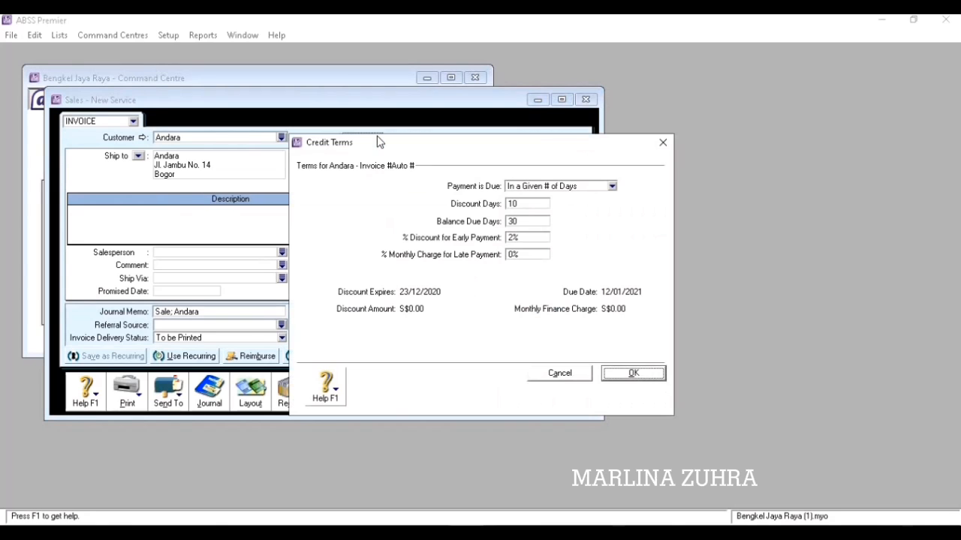
{"action": "left_click", "coordinate": [612, 186]}
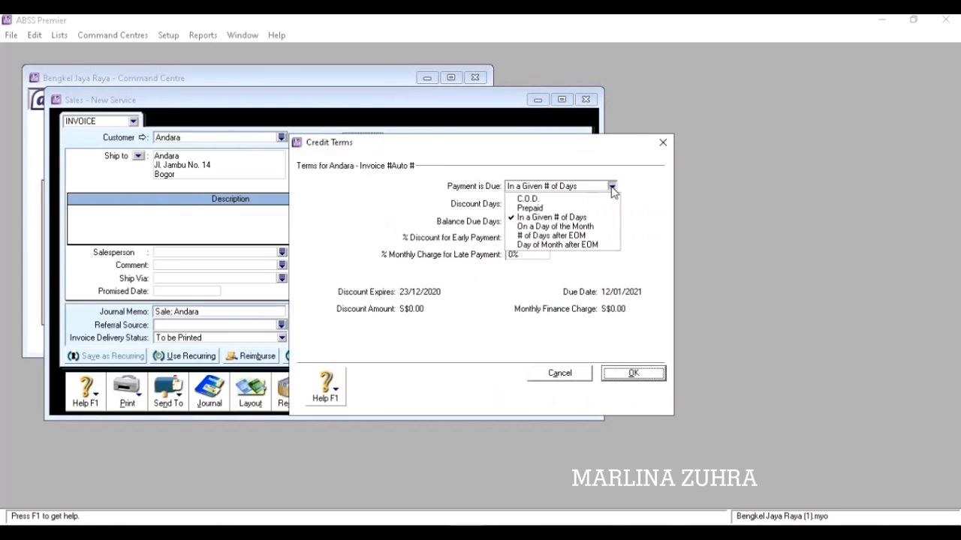
{"action": "left_click", "coordinate": [600, 244]}
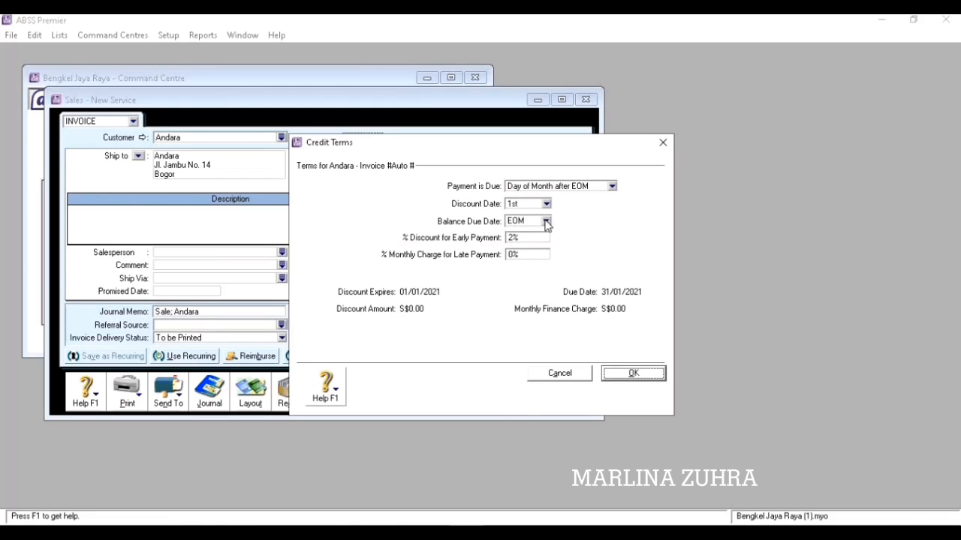
{"action": "left_click", "coordinate": [545, 221]}
{"action": "left_click", "coordinate": [528, 319]}
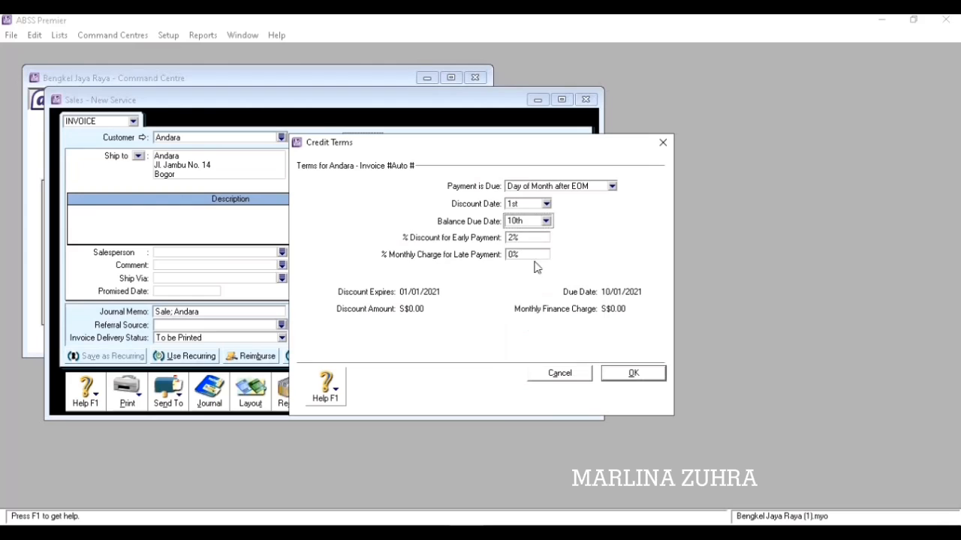
{"action": "left_click", "coordinate": [517, 238]}
{"action": "left_click", "coordinate": [614, 376]}
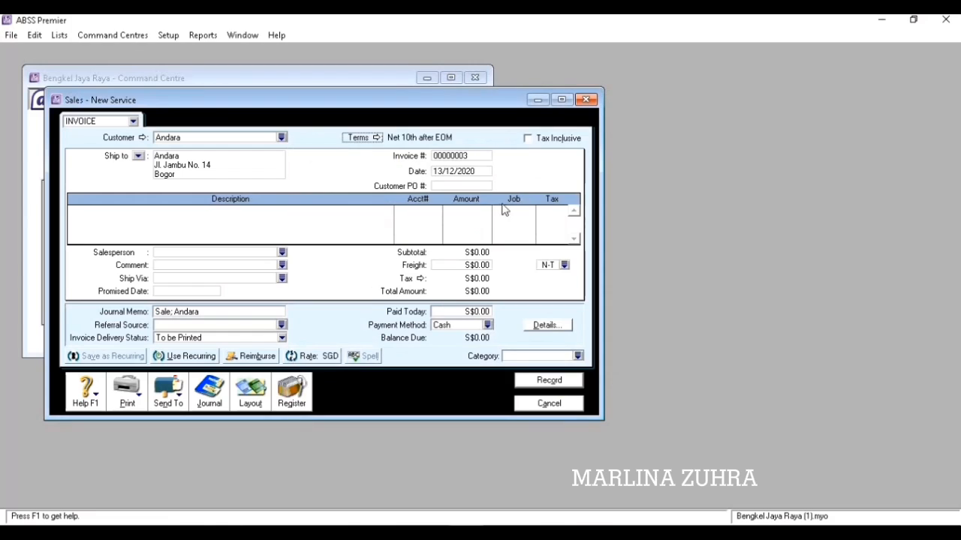
Switch the new sale to the Item invoice layout.
{"action": "left_click", "coordinate": [253, 406]}
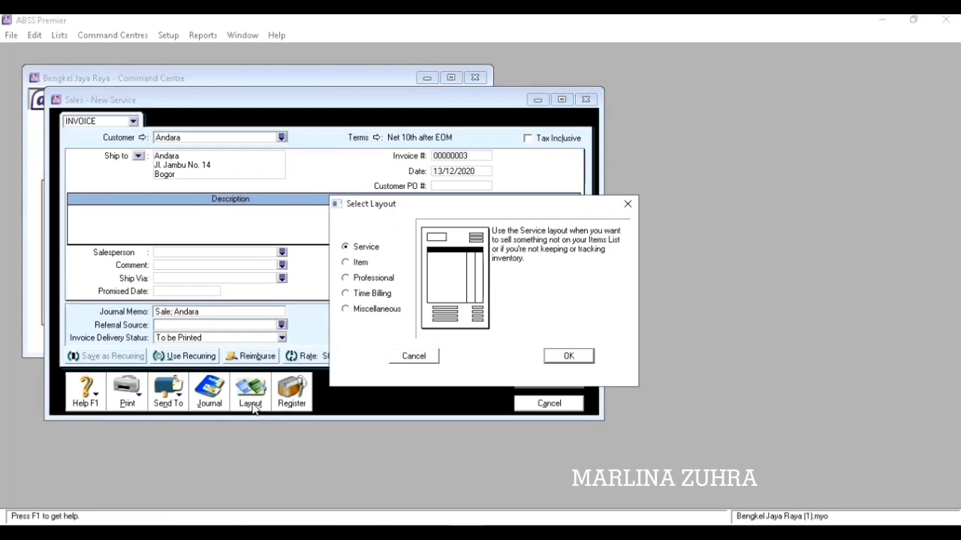
{"action": "left_click", "coordinate": [364, 263]}
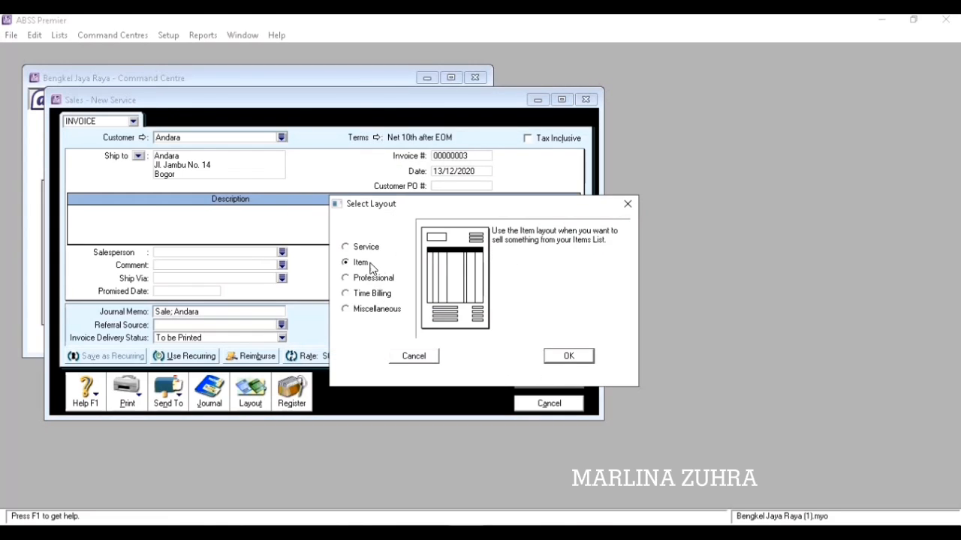
{"action": "left_click", "coordinate": [568, 357]}
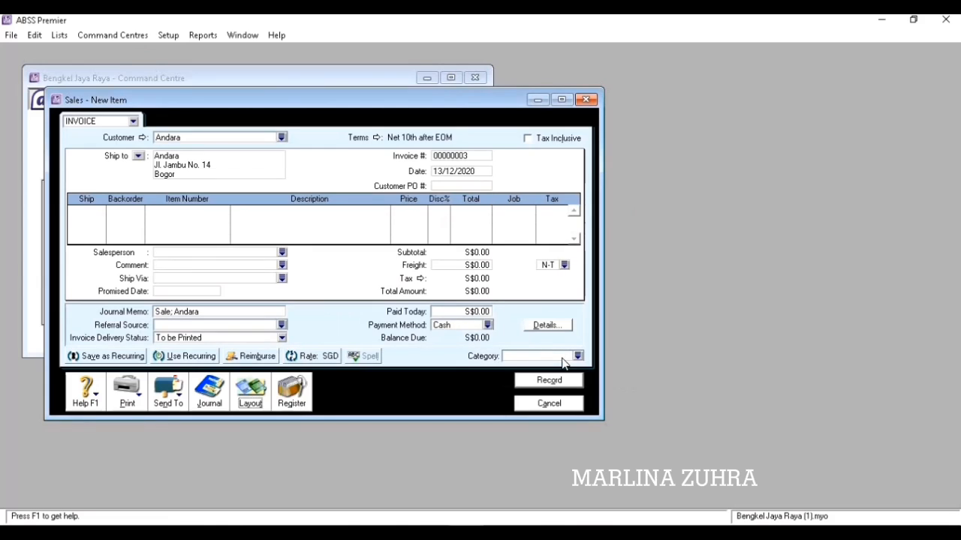
Set the invoice number to NK01 and the date to 16/12/2020.
{"action": "left_click", "coordinate": [461, 158]}
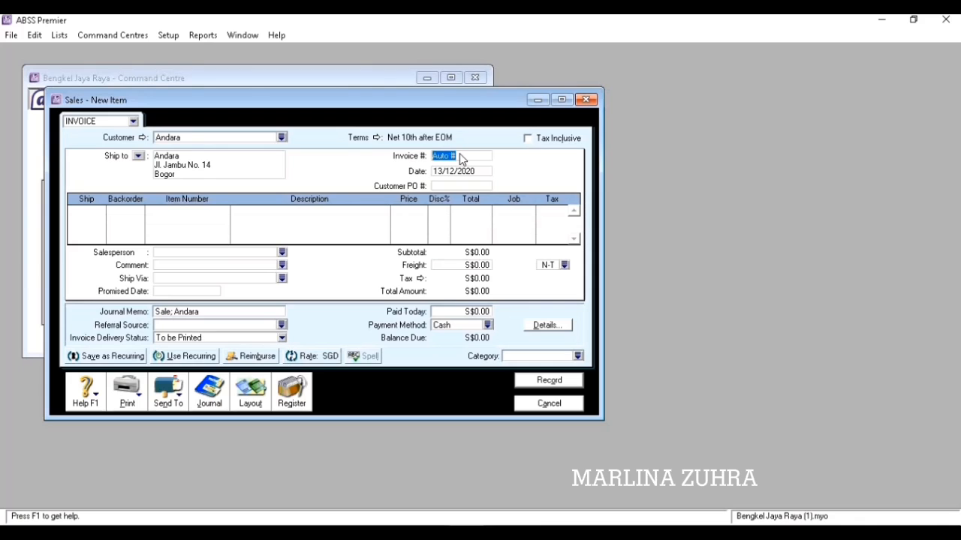
{"action": "type", "text": "NK01"}
{"action": "key", "text": "Tab"}
{"action": "type", "text": "16/12/20"}
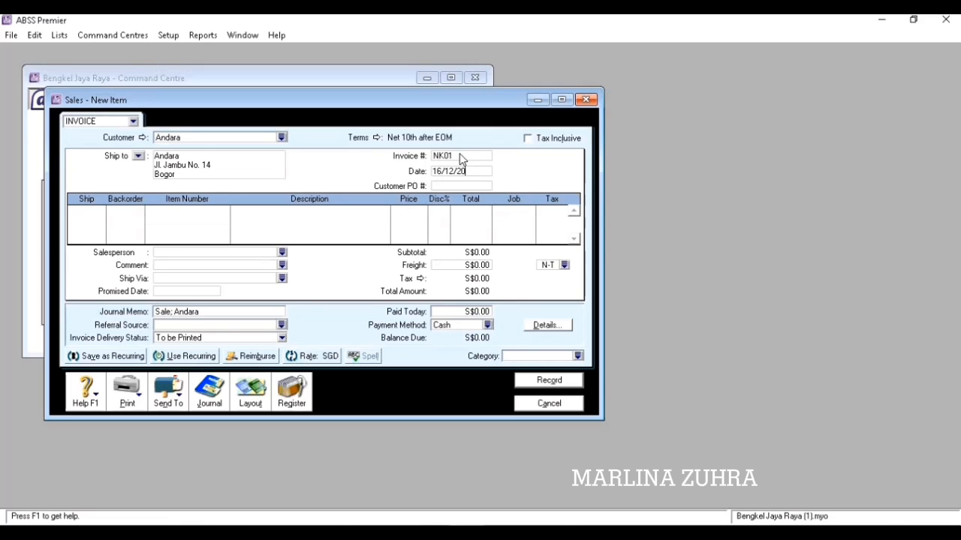
{"action": "key", "text": "Tab"}
Enter a return line of -1 P1 OLI SHELL at S$45.00 with no discount.
{"action": "key", "text": "Tab"}
{"action": "type", "text": "-1"}
{"action": "key", "text": "Tab"}
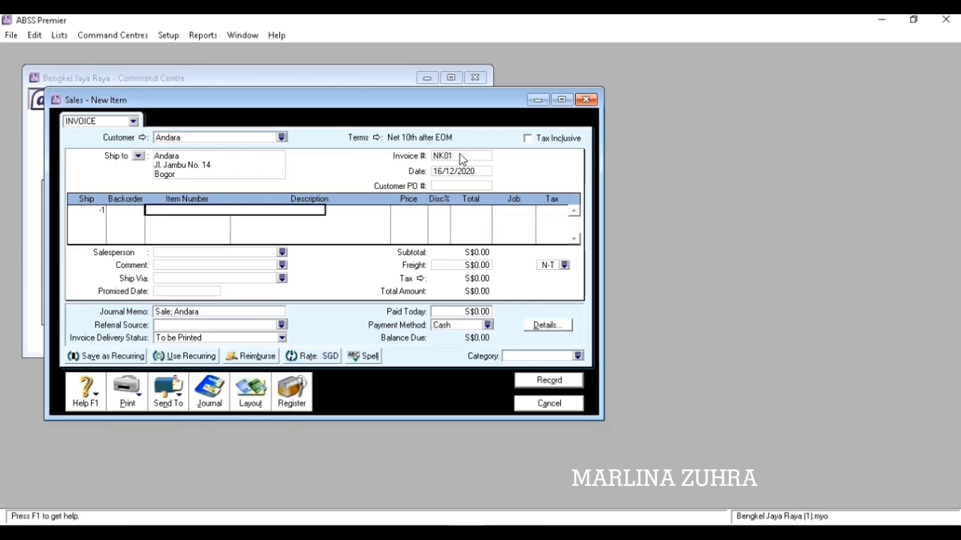
{"action": "type", "text": "P1"}
{"action": "key", "text": "Tab"}
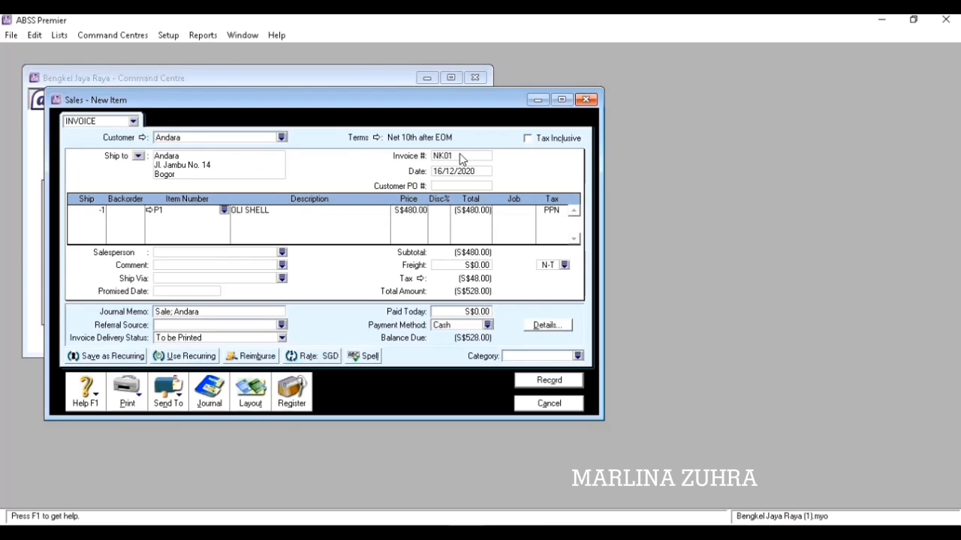
{"action": "key", "text": "Tab"}
{"action": "key", "text": "Tab"}
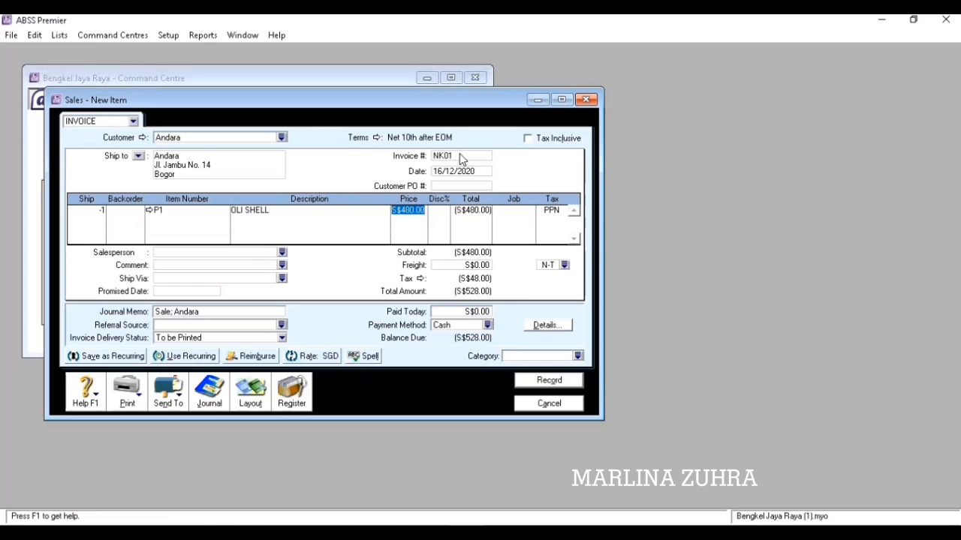
{"action": "type", "text": "45"}
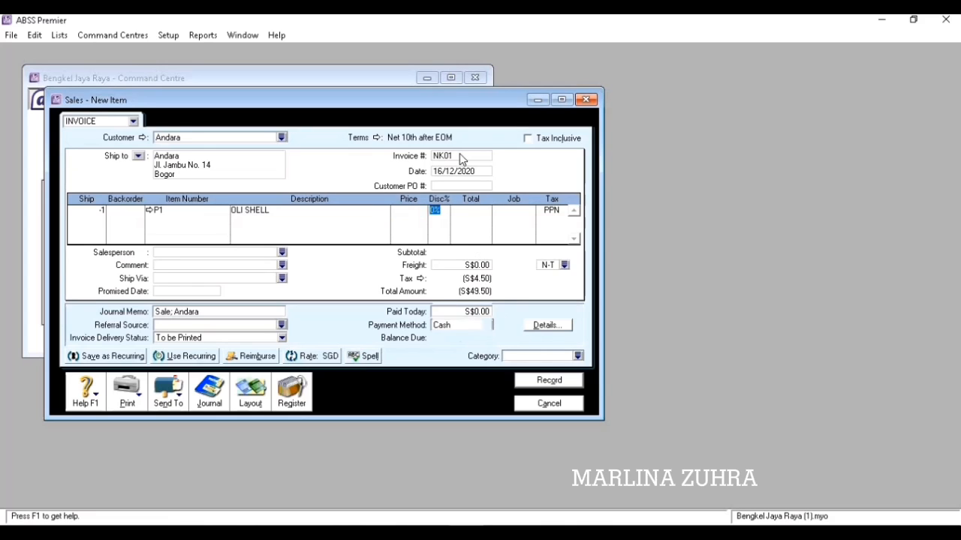
{"action": "key", "text": "Tab"}
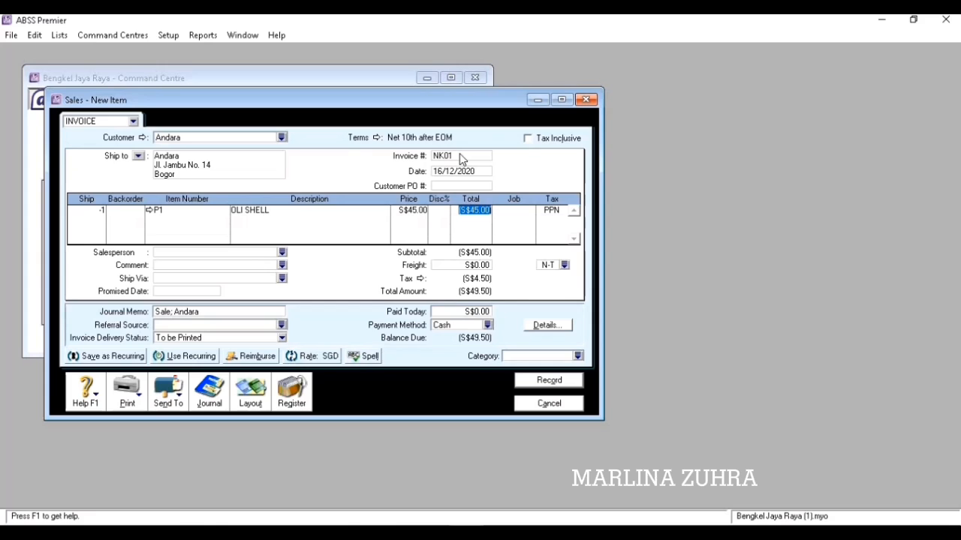
{"action": "type", "text": "4500"}
{"action": "key", "text": "Tab"}
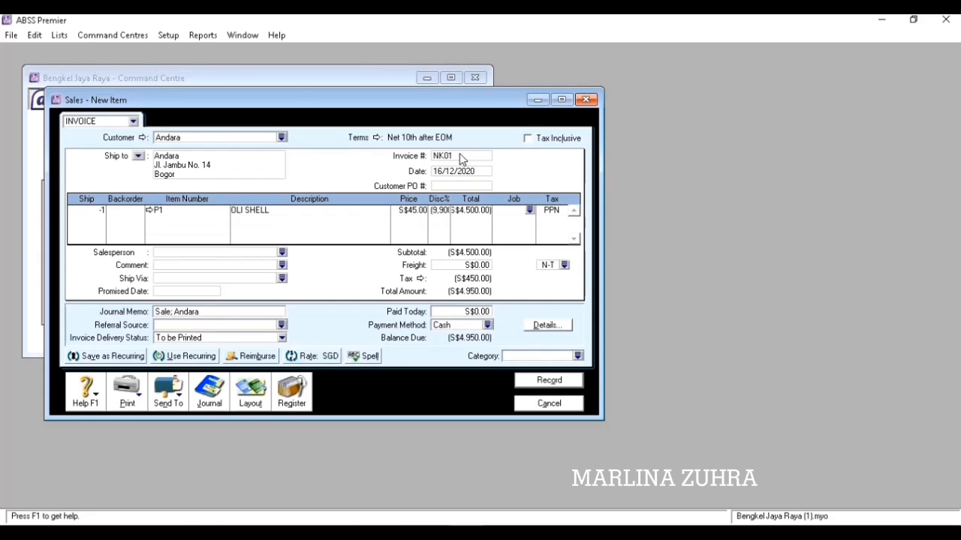
{"action": "key", "text": "Tab"}
{"action": "left_click", "coordinate": [435, 211]}
{"action": "key", "text": "BackSpace"}
{"action": "left_click", "coordinate": [95, 220]}
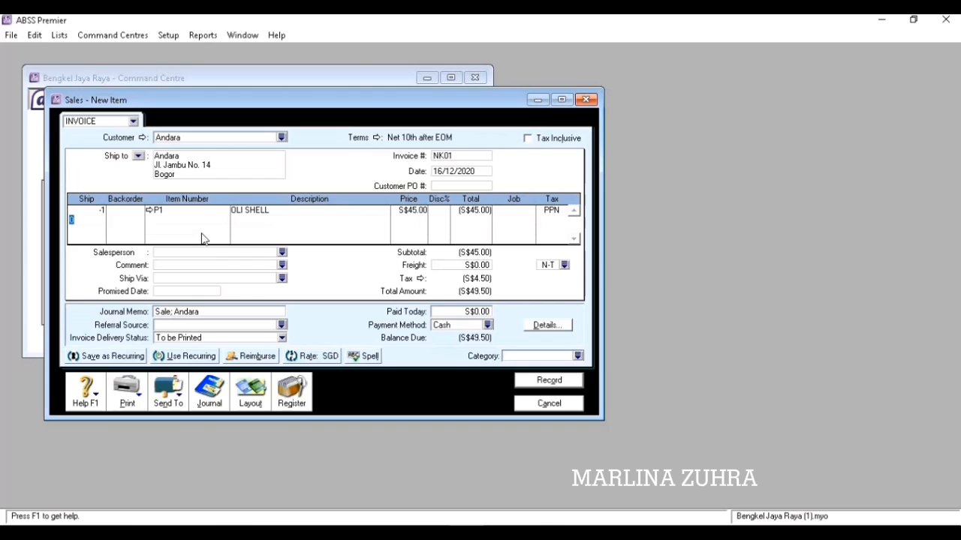
Set the Overseas category and record return invoice NK01.
{"action": "left_click", "coordinate": [578, 358]}
{"action": "left_click", "coordinate": [394, 210]}
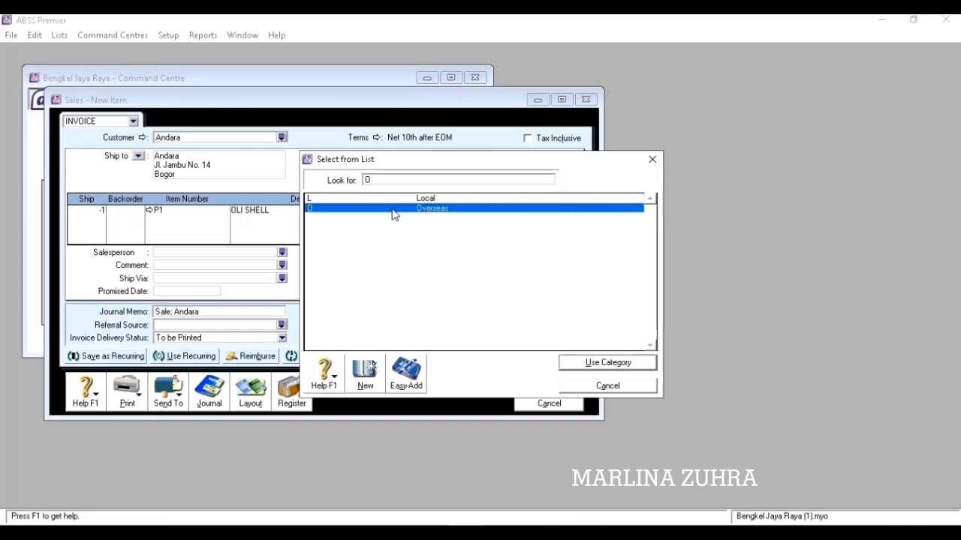
{"action": "left_click", "coordinate": [612, 361]}
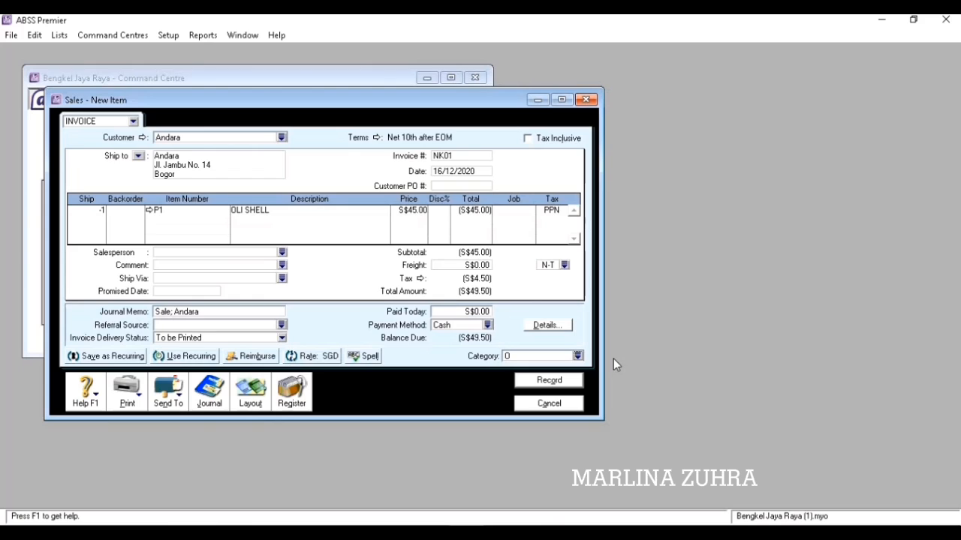
{"action": "left_click", "coordinate": [549, 381]}
{"action": "left_click", "coordinate": [522, 403]}
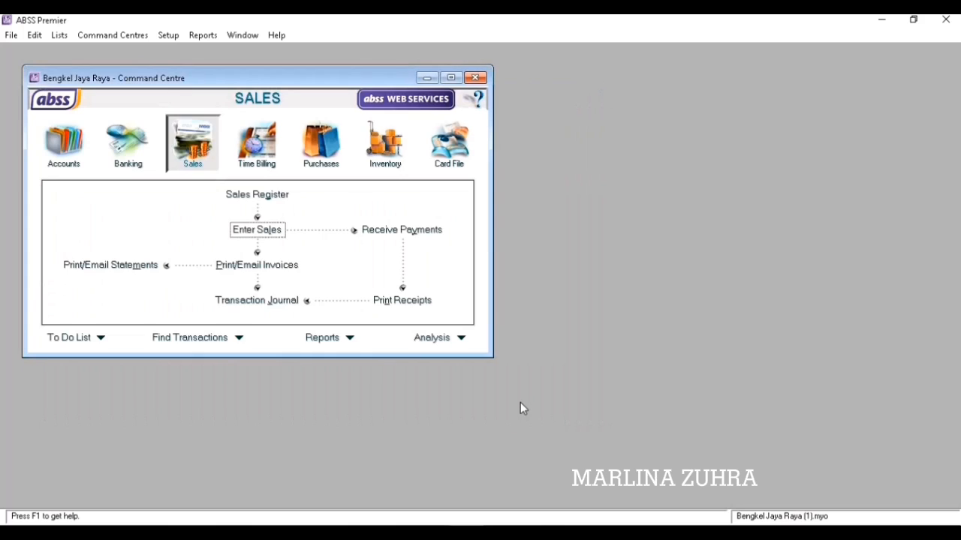
In the Sales Register's Returns & Credits list, choose to apply credit NK01 to a sale.
{"action": "left_click", "coordinate": [261, 197]}
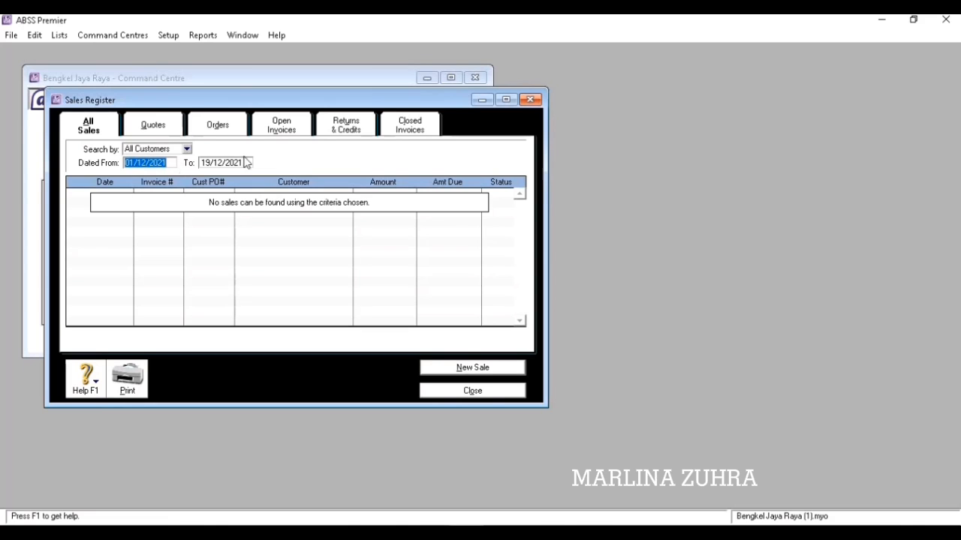
{"action": "left_click", "coordinate": [352, 134]}
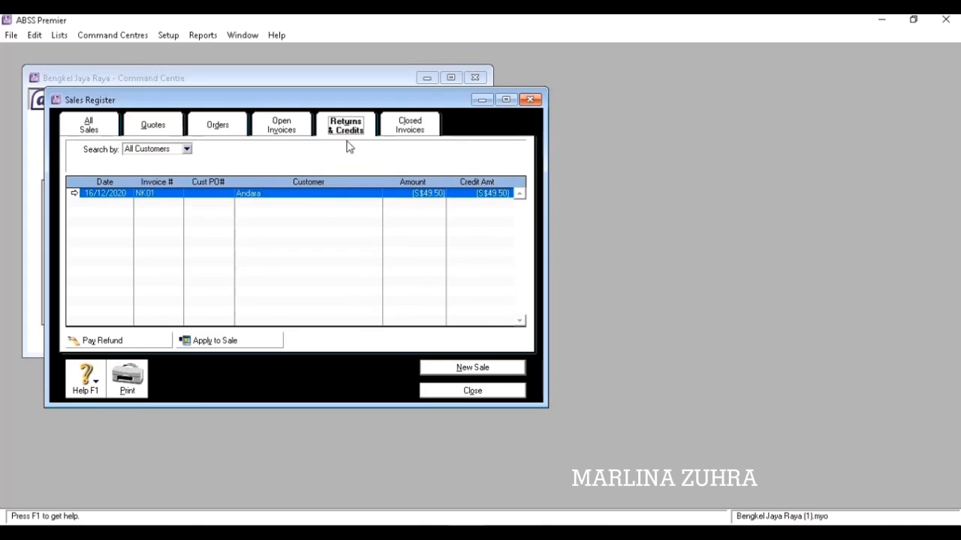
{"action": "left_click", "coordinate": [247, 344]}
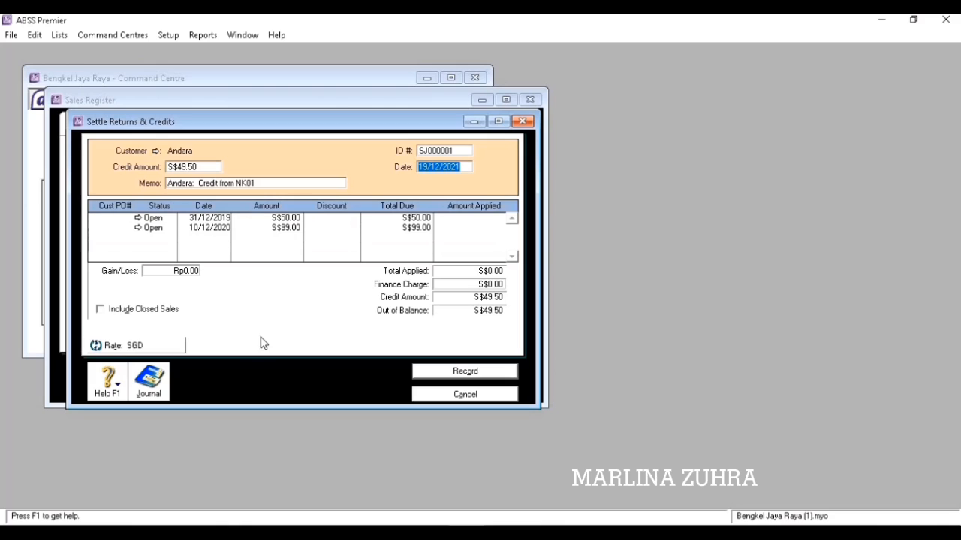
Date the settlement 16/12/2020, apply S$49.50 to the 10/12/2020 sale, and record it.
{"action": "type", "text": "16/"}
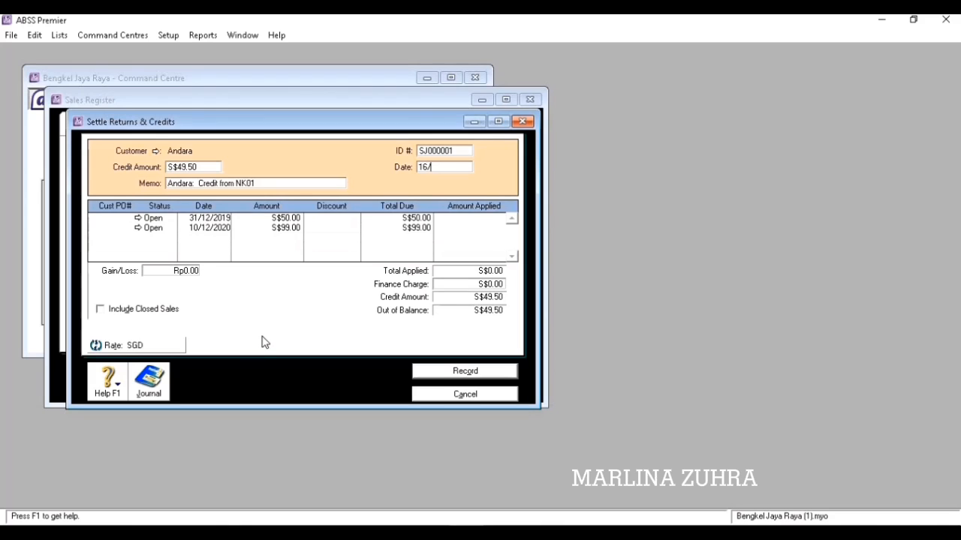
{"action": "type", "text": "12/20"}
{"action": "key", "text": "Tab"}
{"action": "key", "text": "Tab"}
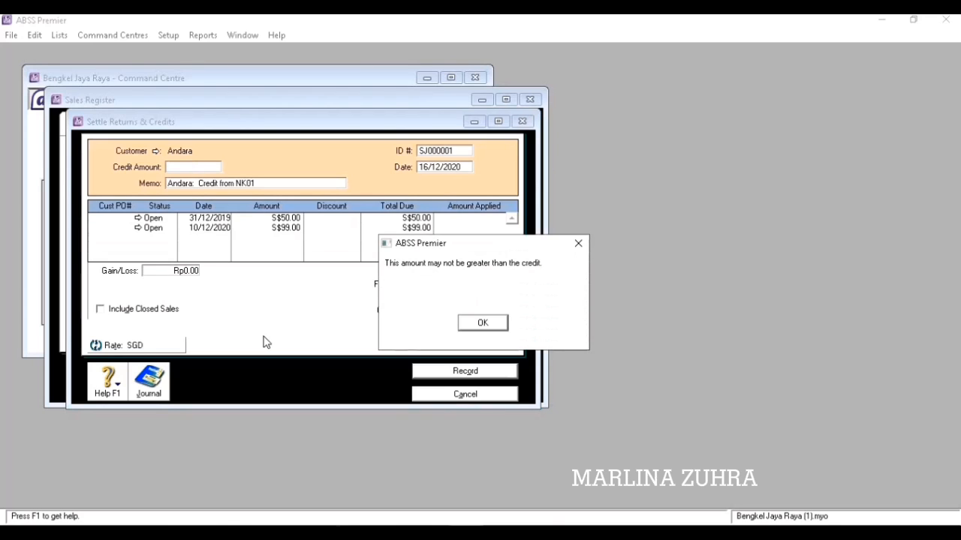
{"action": "left_click", "coordinate": [458, 321]}
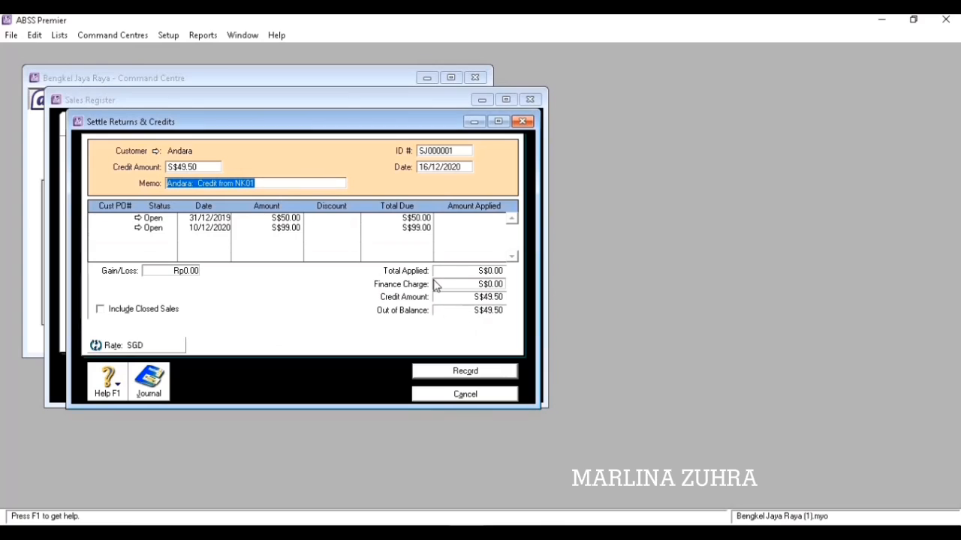
{"action": "left_click", "coordinate": [457, 232]}
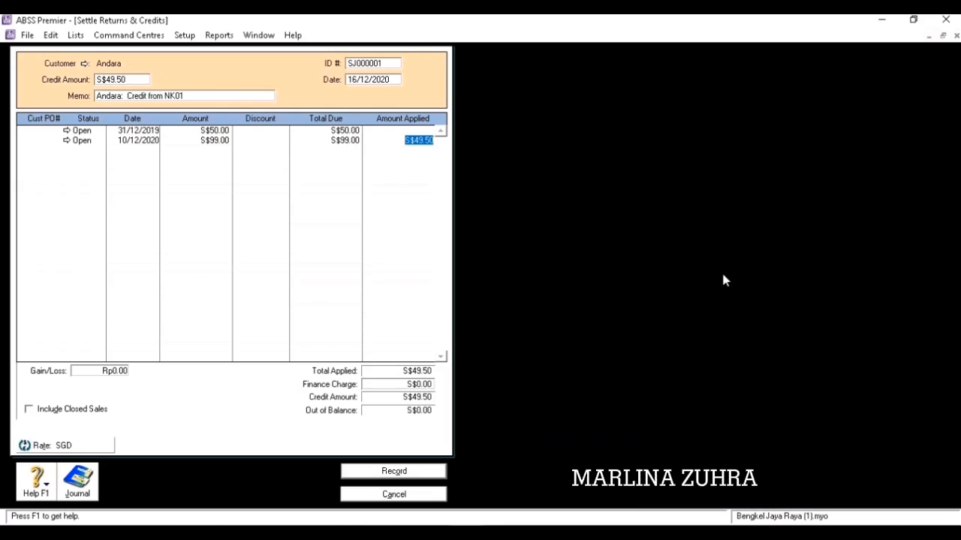
{"action": "key", "text": "Tab"}
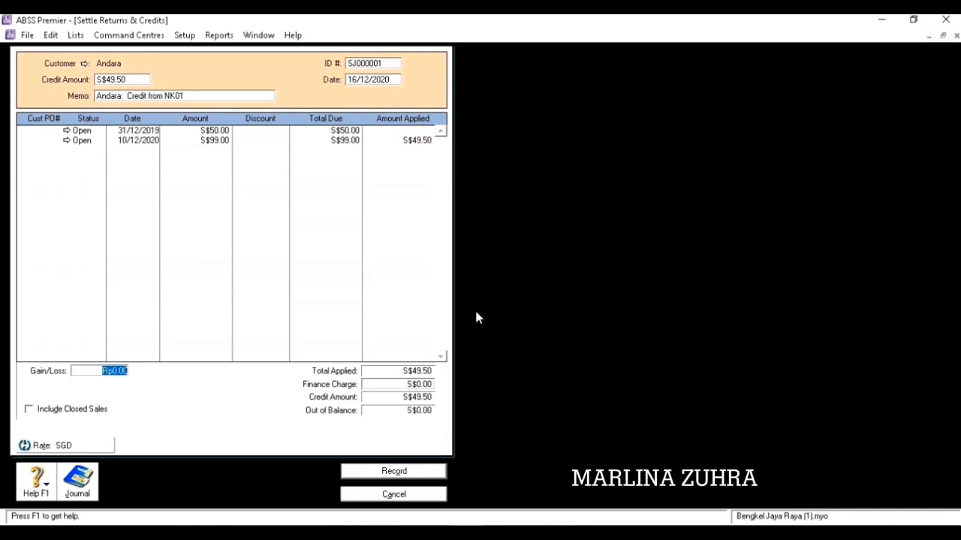
{"action": "left_click", "coordinate": [394, 471]}
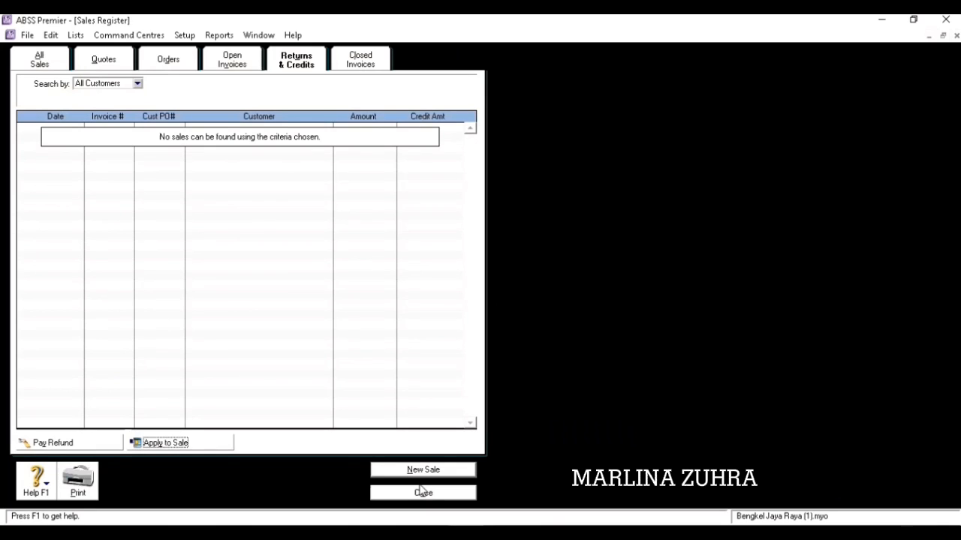
{"action": "left_click", "coordinate": [423, 491]}
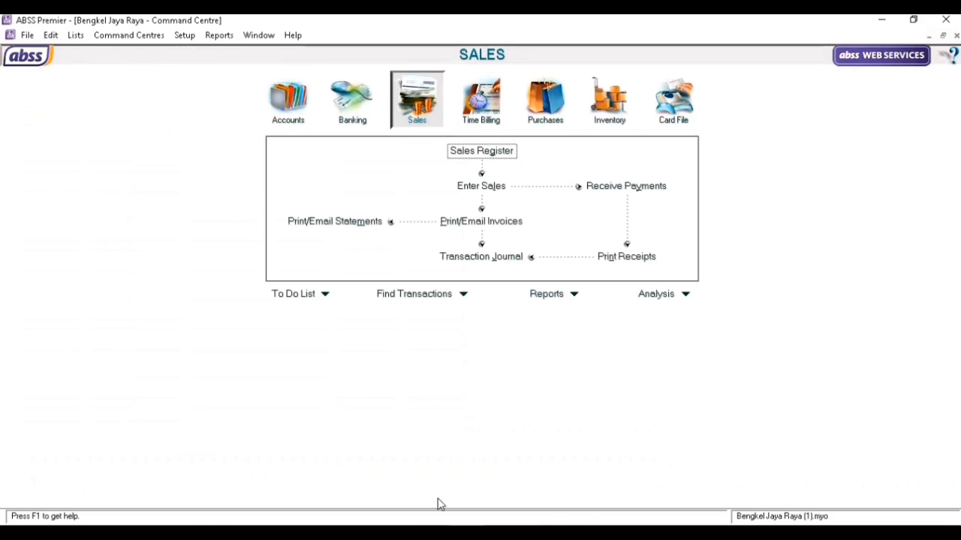
{"action": "key", "text": "alt+Tab"}
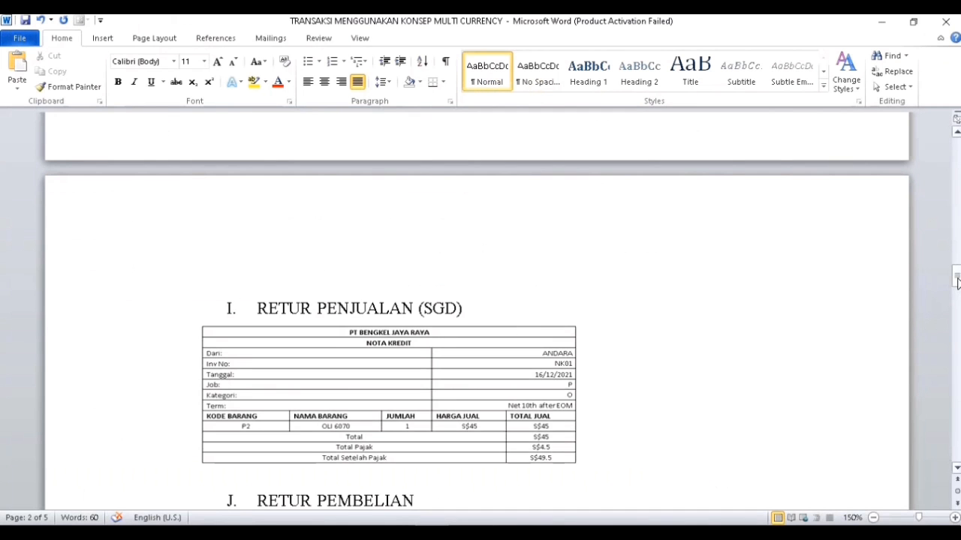
{"action": "left_click_drag", "start_coordinate": [957, 278], "coordinate": [957, 298]}
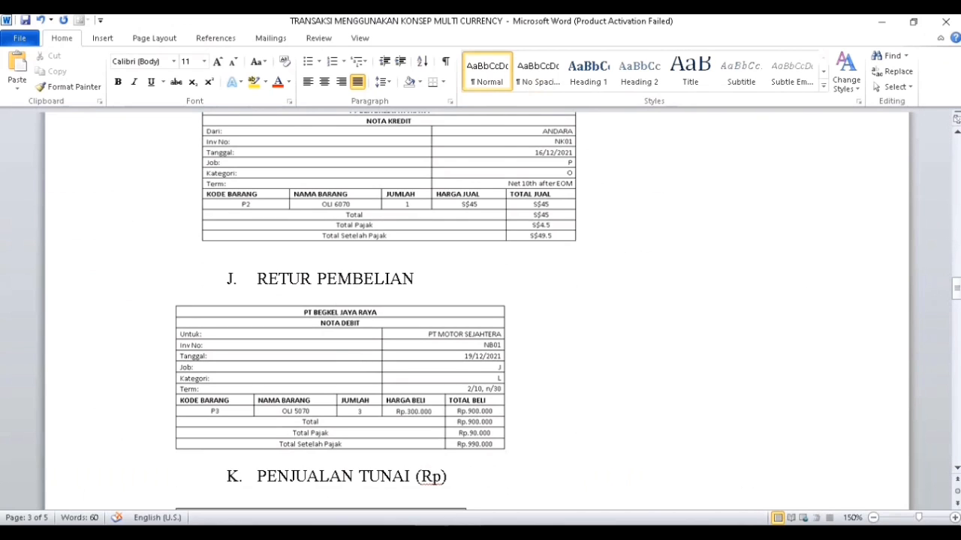
{"action": "key", "text": "alt+Tab"}
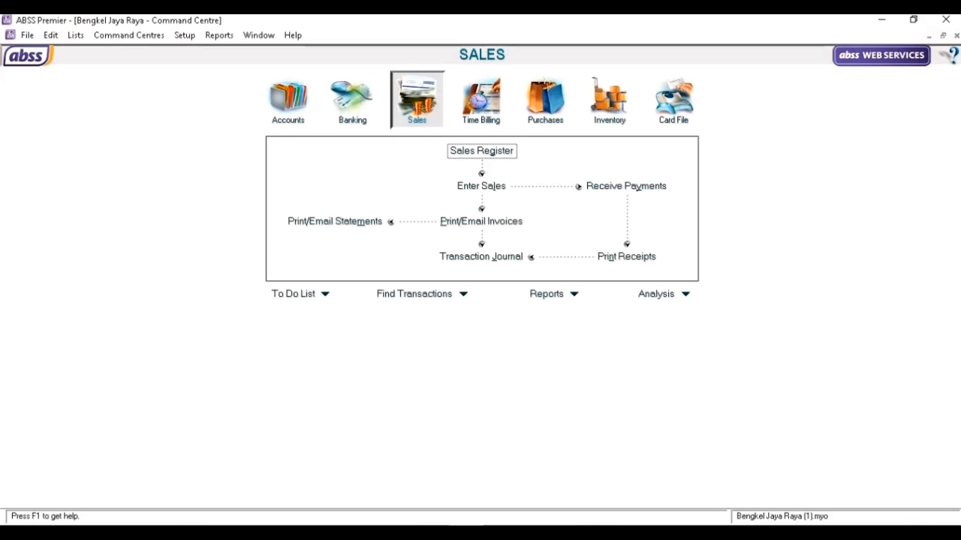
Start a new purchase with PT. Motor Sejahtera as the supplier.
{"action": "left_click", "coordinate": [545, 101]}
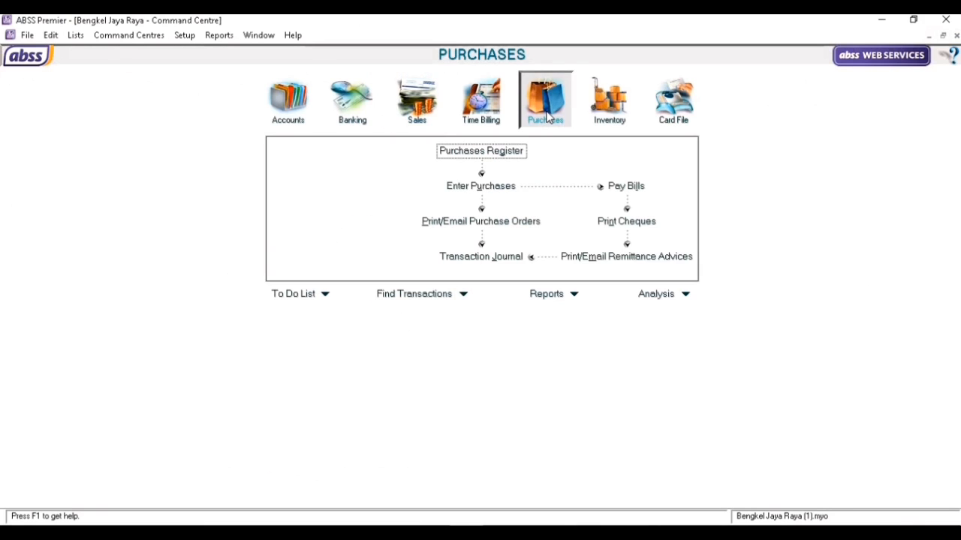
{"action": "left_click", "coordinate": [513, 188]}
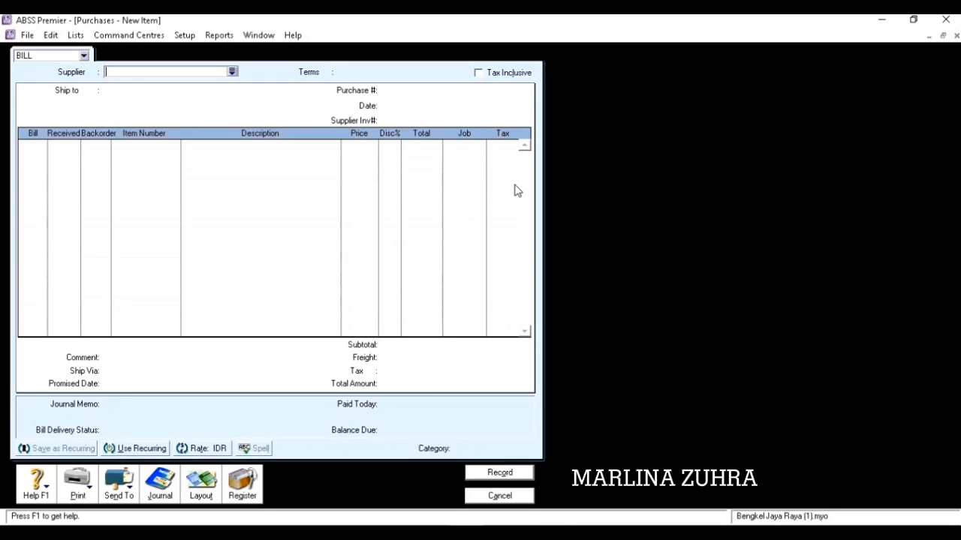
{"action": "left_click", "coordinate": [232, 72]}
{"action": "left_click", "coordinate": [363, 219]}
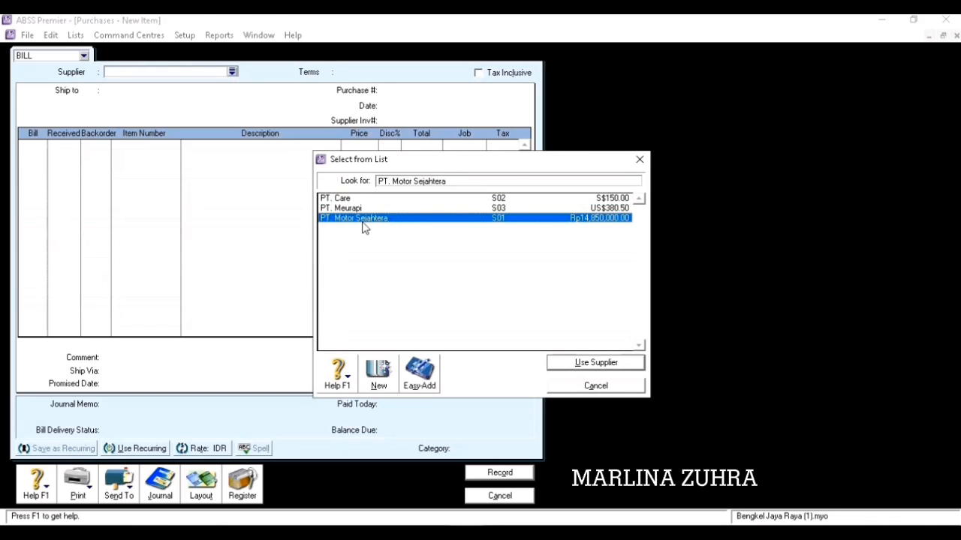
{"action": "left_click", "coordinate": [596, 362]}
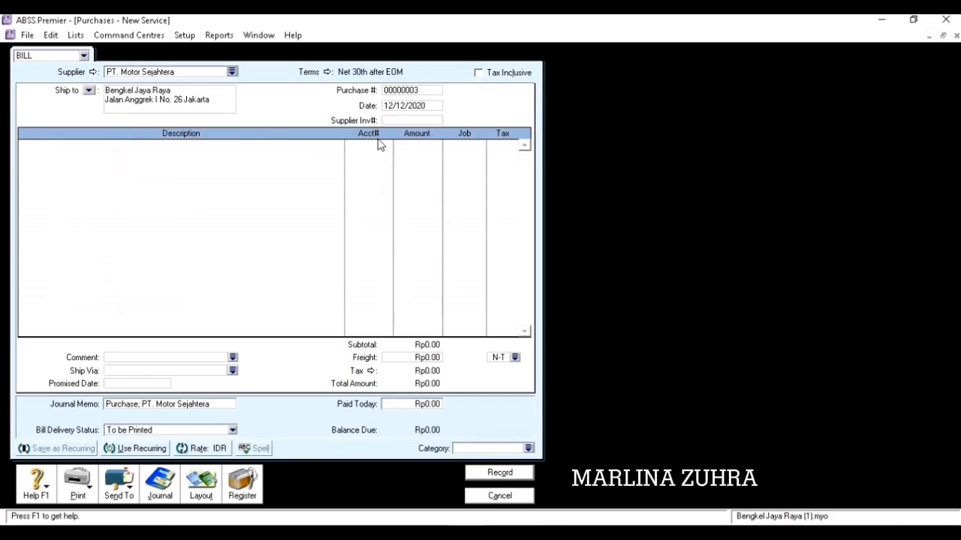
Set the bill's terms to payment due in a given number of days with 10 discount days.
{"action": "left_click", "coordinate": [326, 72]}
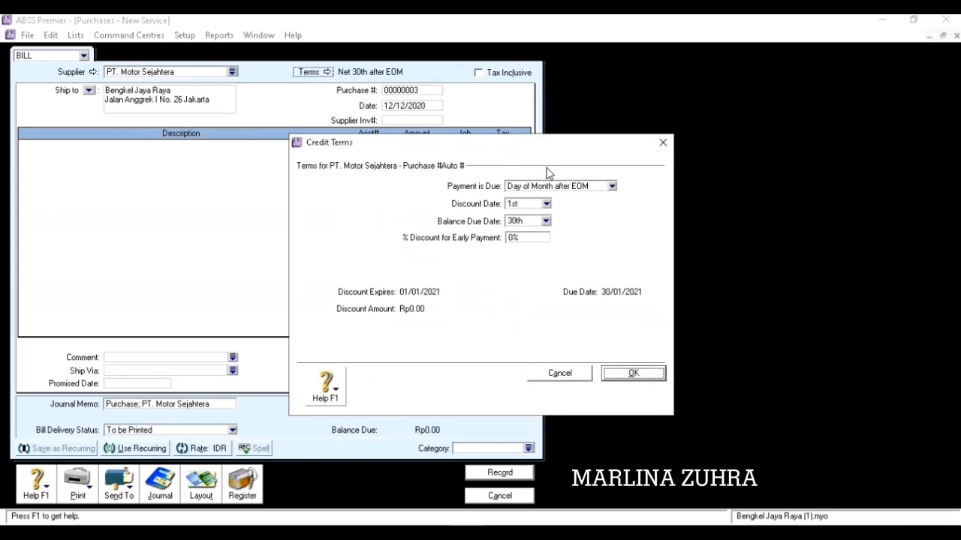
{"action": "left_click", "coordinate": [611, 186]}
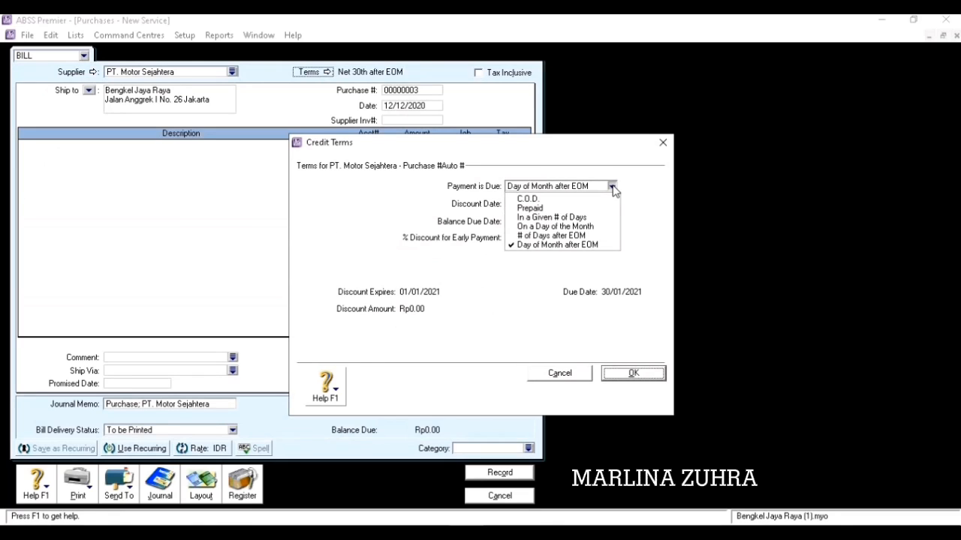
{"action": "left_click", "coordinate": [570, 217]}
{"action": "left_click", "coordinate": [526, 208]}
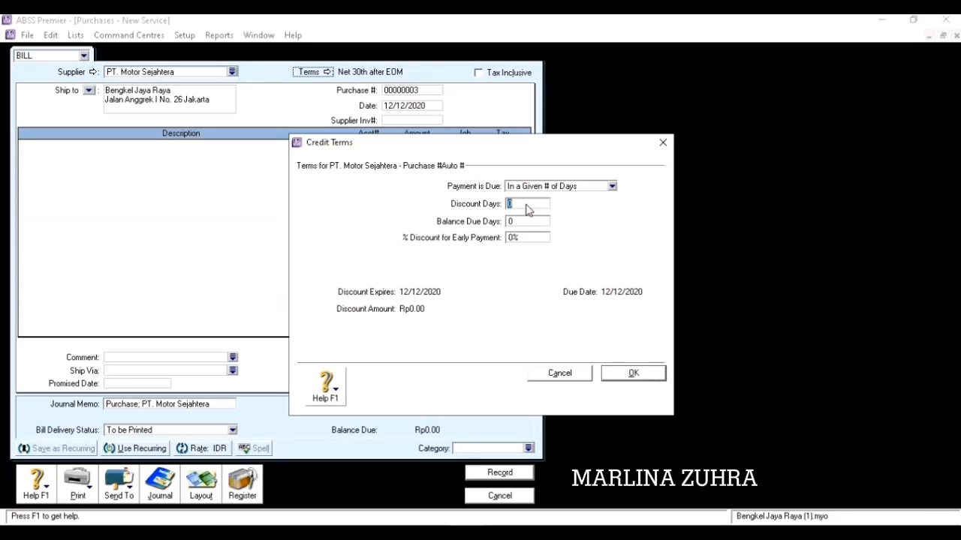
{"action": "type", "text": "10"}
{"action": "key", "text": "Tab"}
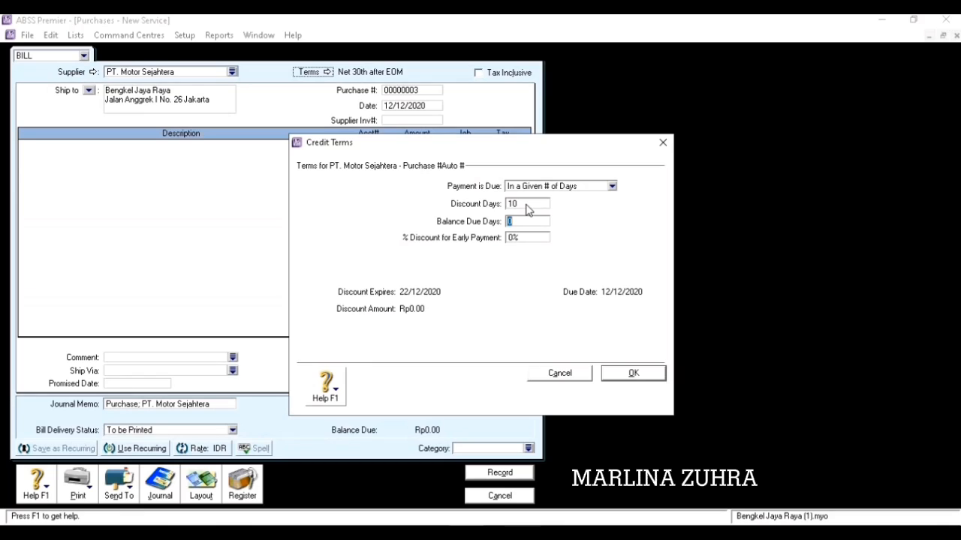
Complete the credit terms as 2% 10 Net 30 (30 balance days, 2% discount).
{"action": "type", "text": "30"}
{"action": "key", "text": "Tab"}
{"action": "type", "text": "2"}
{"action": "left_click", "coordinate": [638, 374]}
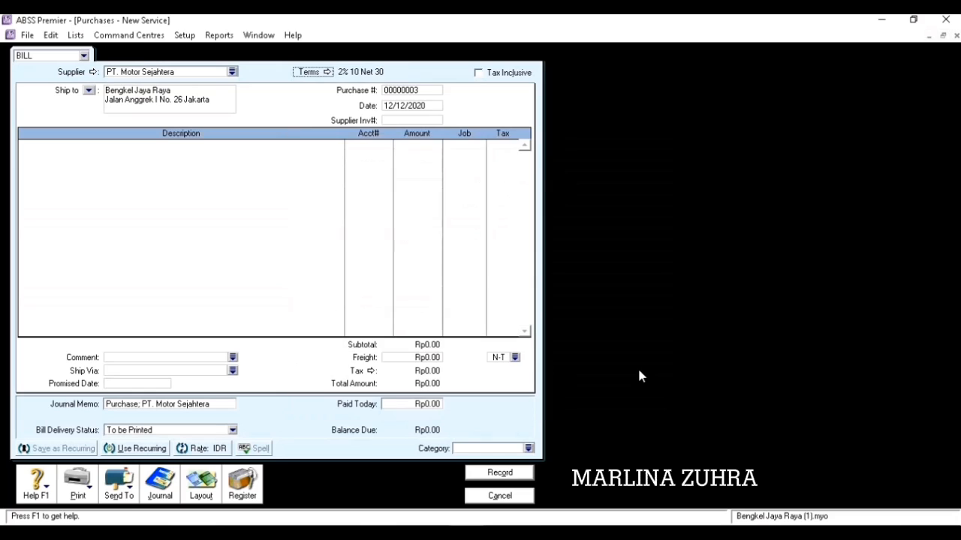
{"action": "left_click", "coordinate": [210, 486]}
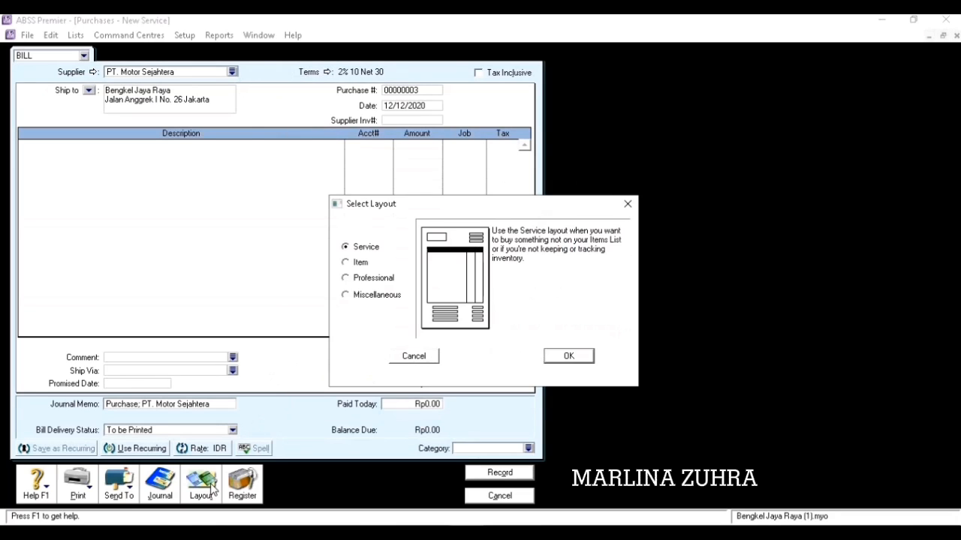
Switch the bill to the Item layout, numbered NB01 and dated 19/12/2020.
{"action": "left_click", "coordinate": [357, 263]}
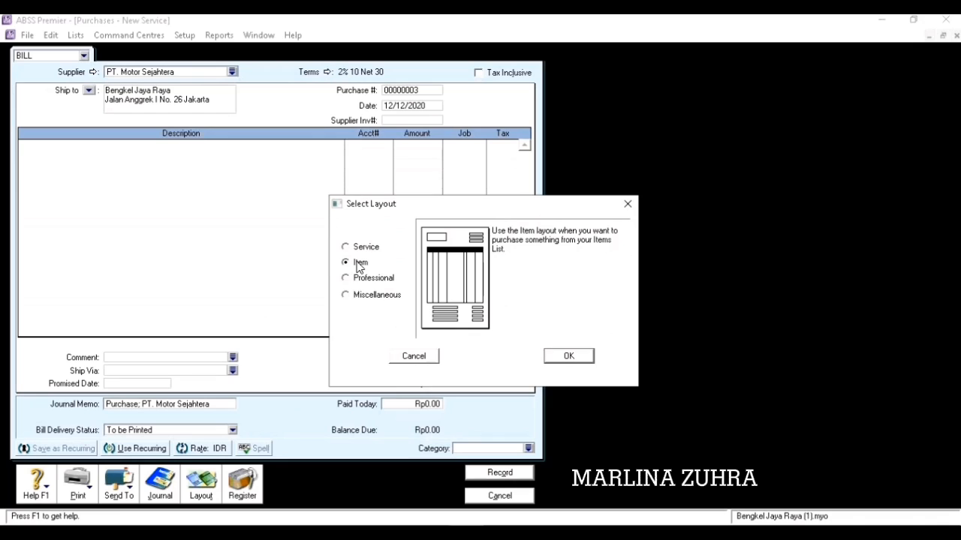
{"action": "left_click", "coordinate": [585, 358]}
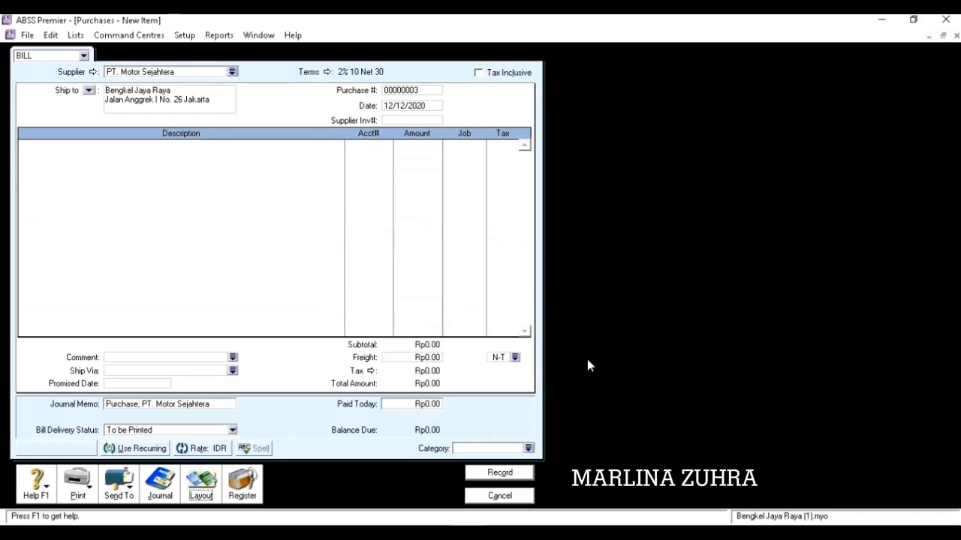
{"action": "left_click", "coordinate": [416, 91]}
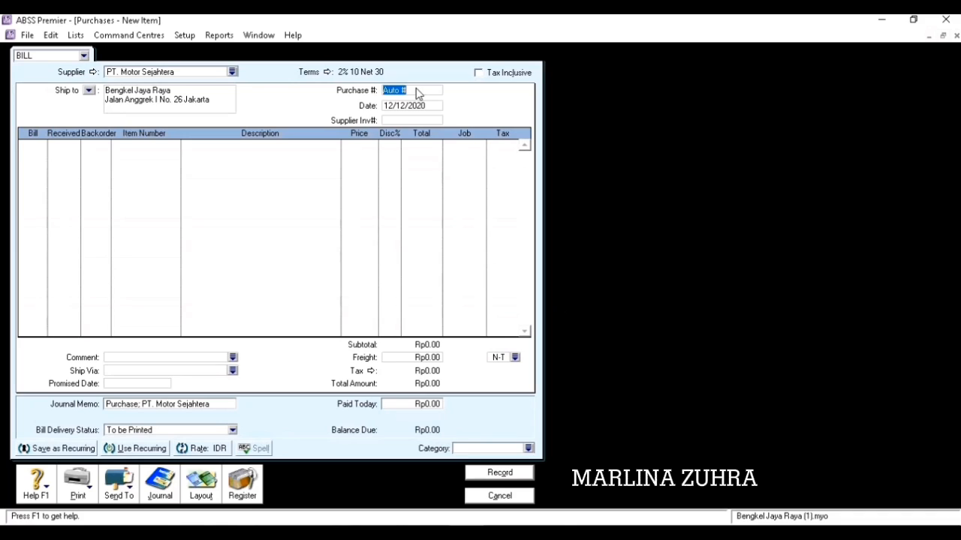
{"action": "type", "text": "NB01"}
{"action": "key", "text": "Tab"}
{"action": "type", "text": "19/12/20"}
{"action": "key", "text": "Tab"}
Enter a return line of -3 units of item P3 ELI ENDURO.
{"action": "key", "text": "Tab"}
{"action": "type", "text": "3"}
{"action": "key", "text": "Tab"}
{"action": "key", "text": "Tab"}
{"action": "type", "text": "P3"}
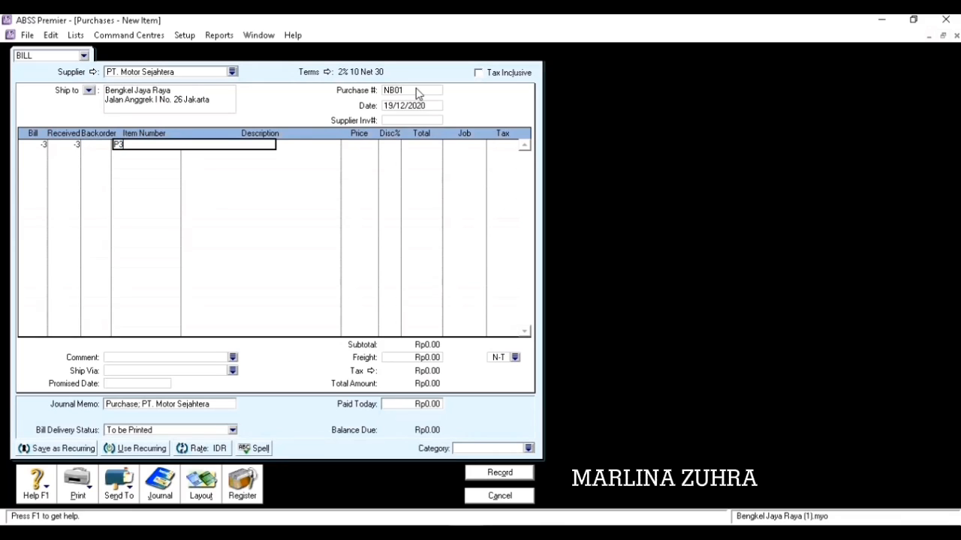
{"action": "key", "text": "Tab"}
{"action": "key", "text": "Tab"}
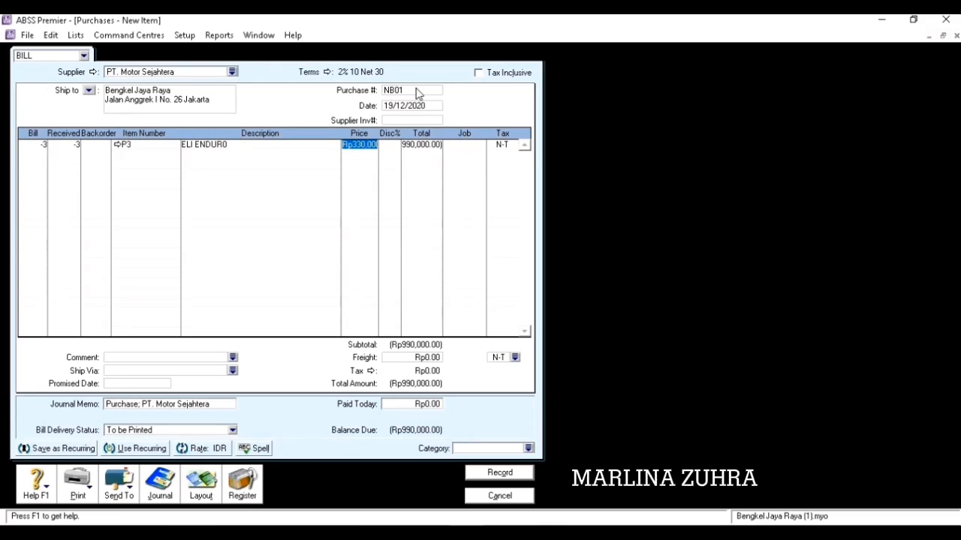
{"action": "key", "text": "Tab"}
{"action": "key", "text": "Tab"}
{"action": "key", "text": "Tab"}
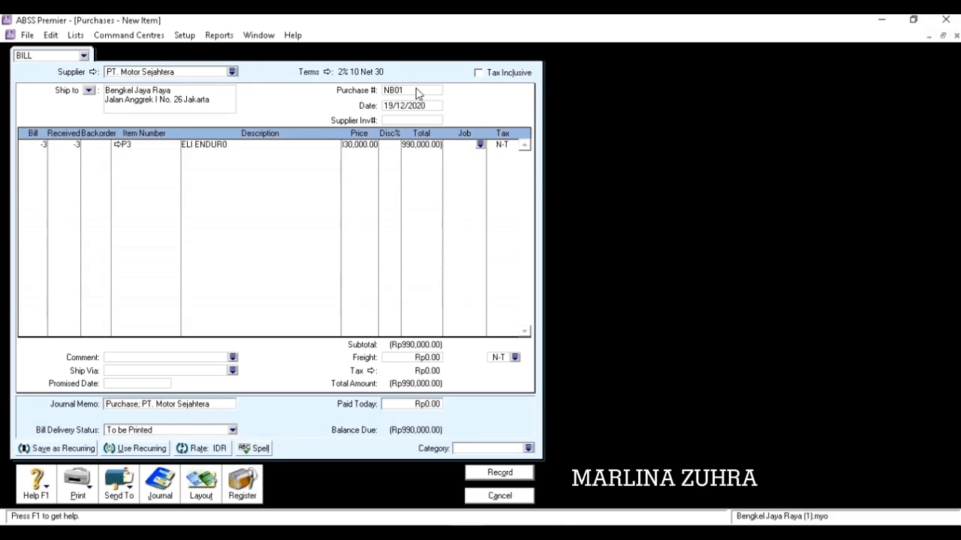
{"action": "key", "text": "Tab"}
{"action": "left_click", "coordinate": [514, 144]}
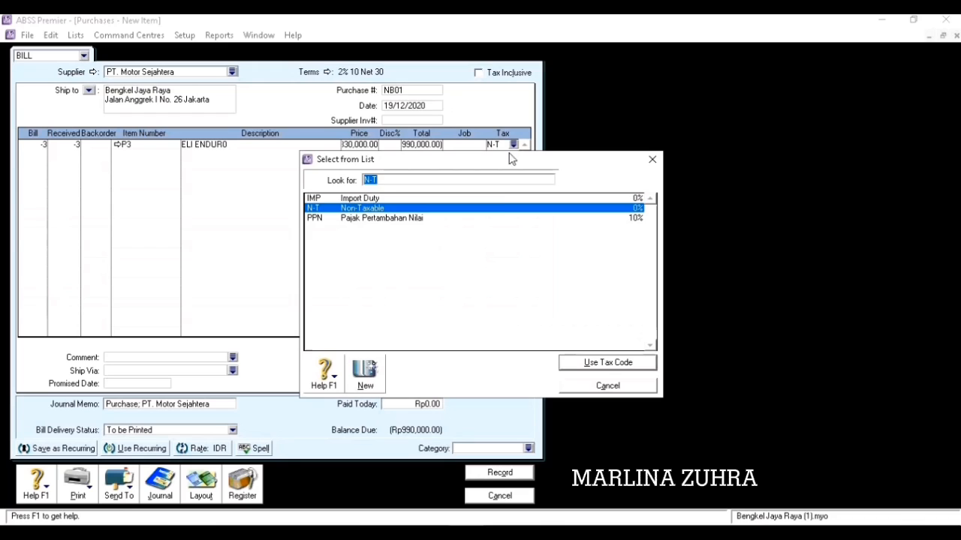
Apply PPN tax, set the unit price to 300,000 and category L (Local), then record.
{"action": "left_click", "coordinate": [495, 218]}
{"action": "left_click", "coordinate": [607, 363]}
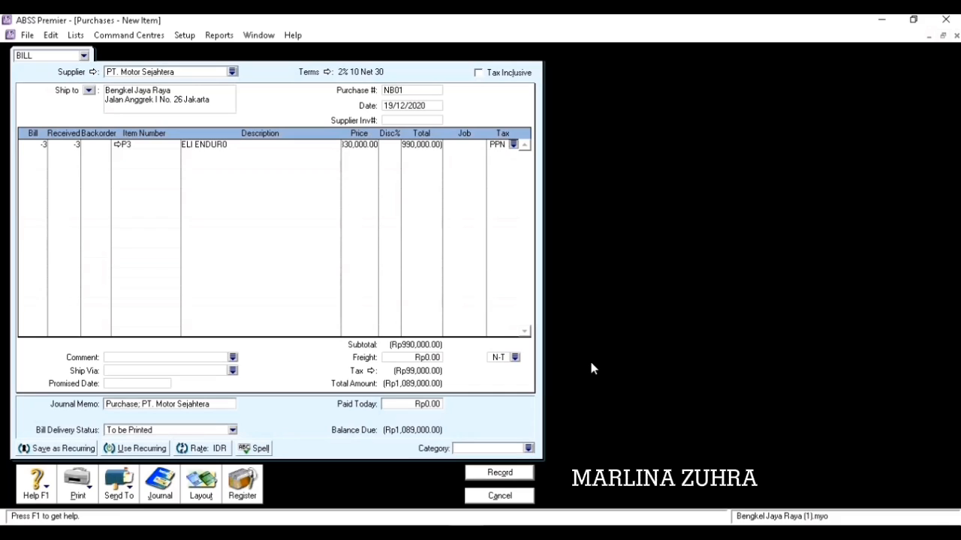
{"action": "left_click", "coordinate": [362, 148]}
{"action": "type", "text": "300000"}
{"action": "key", "text": "Tab"}
{"action": "key", "text": "Tab"}
{"action": "key", "text": "Tab"}
{"action": "key", "text": "Tab"}
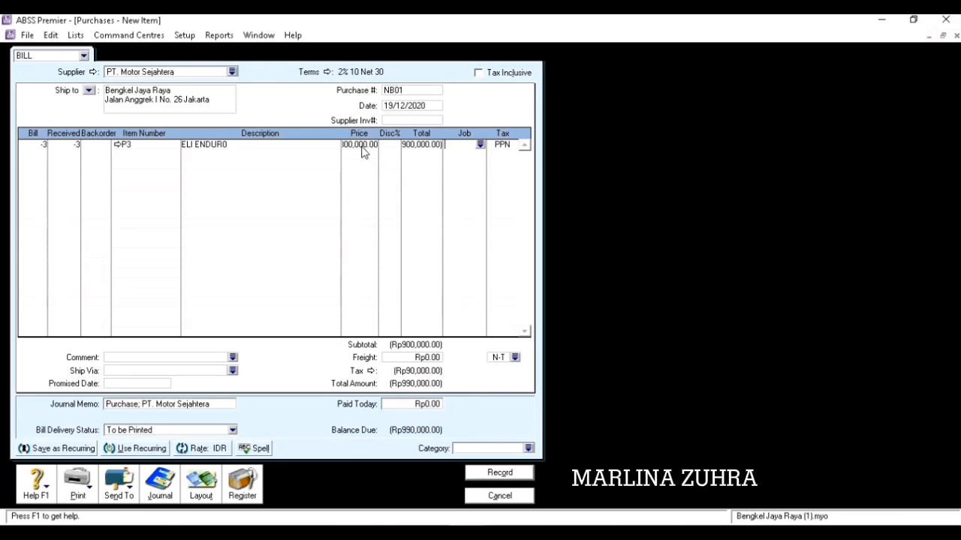
{"action": "key", "text": "Tab"}
{"action": "left_click", "coordinate": [529, 448]}
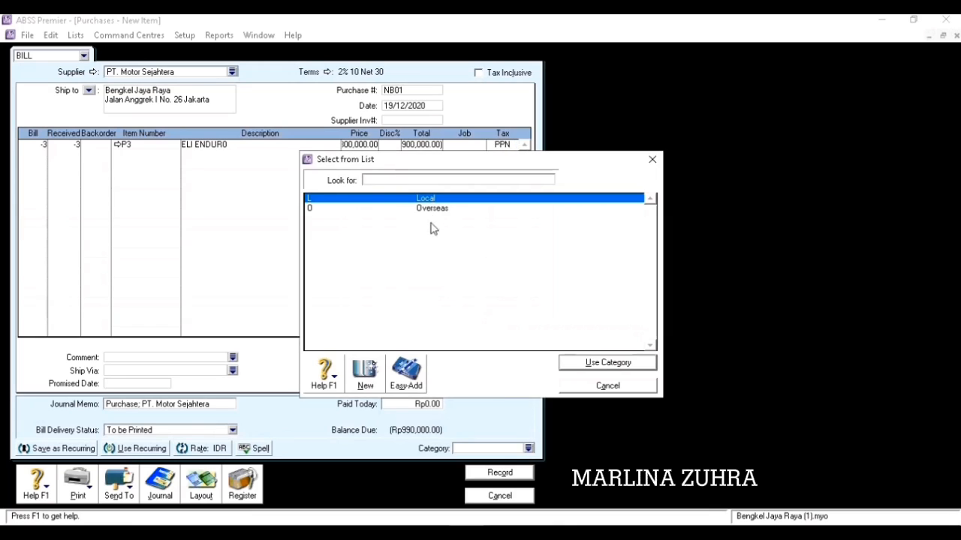
{"action": "left_click", "coordinate": [577, 363]}
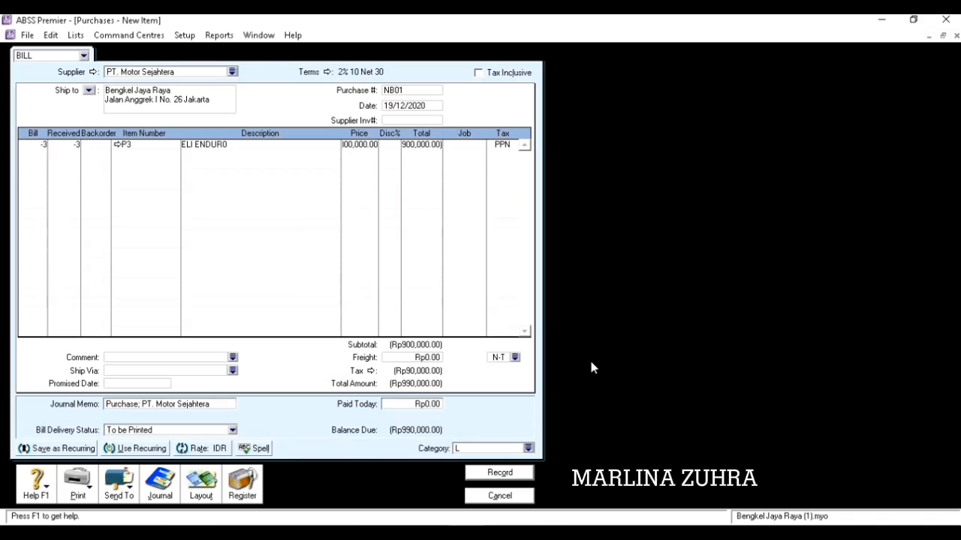
{"action": "left_click", "coordinate": [501, 474]}
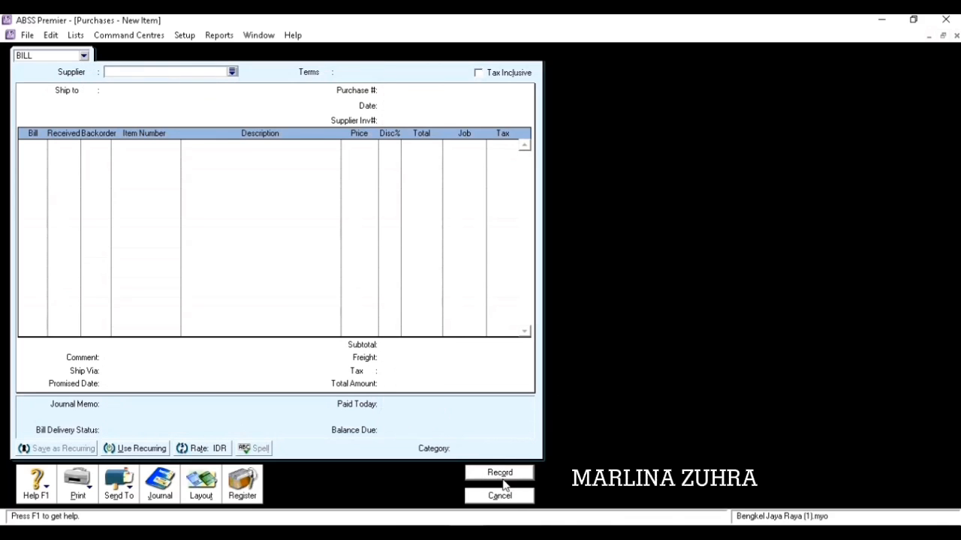
Receive the Rp990,000 refund for the NB01 debit into Cash as ID BM-01.
{"action": "left_click", "coordinate": [503, 497]}
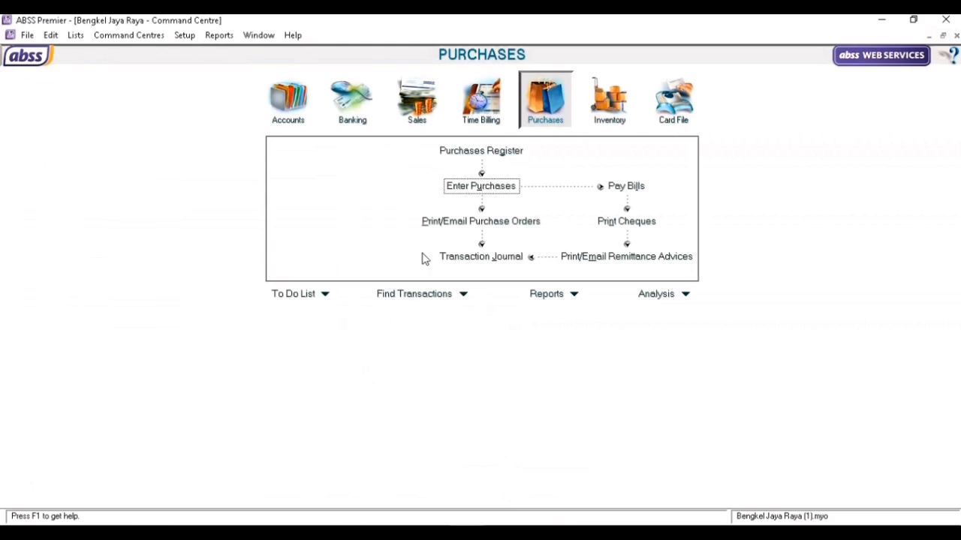
{"action": "left_click", "coordinate": [494, 151]}
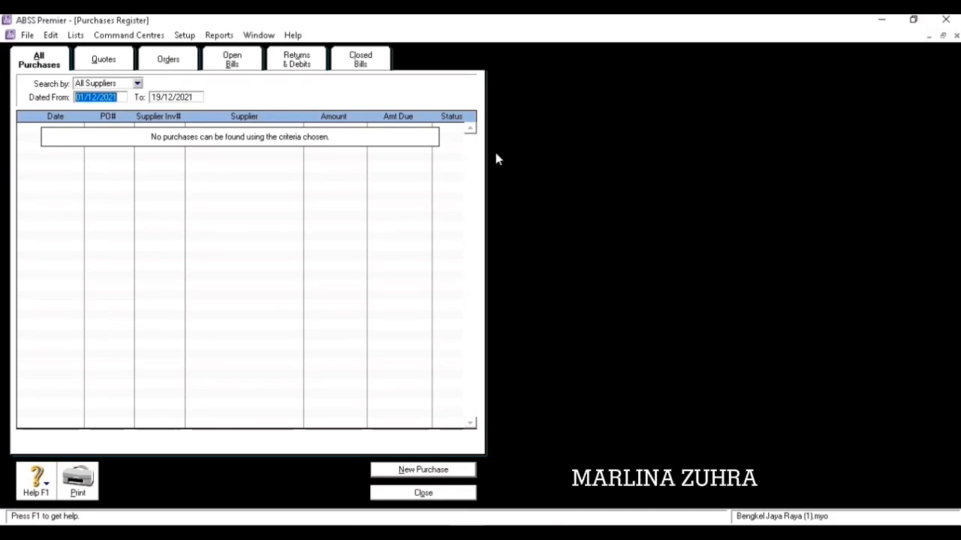
{"action": "left_click", "coordinate": [305, 66]}
{"action": "left_click", "coordinate": [93, 446]}
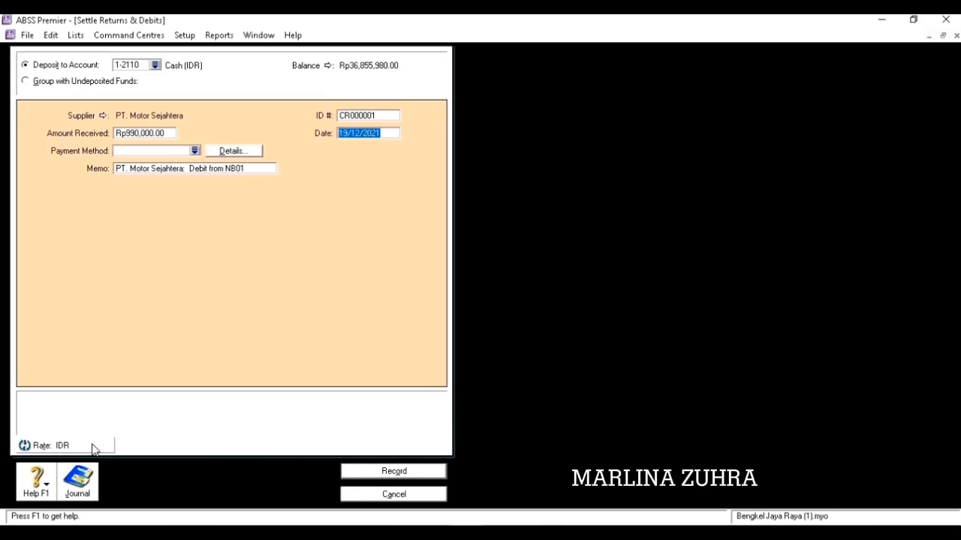
{"action": "left_click", "coordinate": [360, 117]}
{"action": "type", "text": "BM-"}
{"action": "key", "text": "Tab"}
{"action": "key", "text": "Tab"}
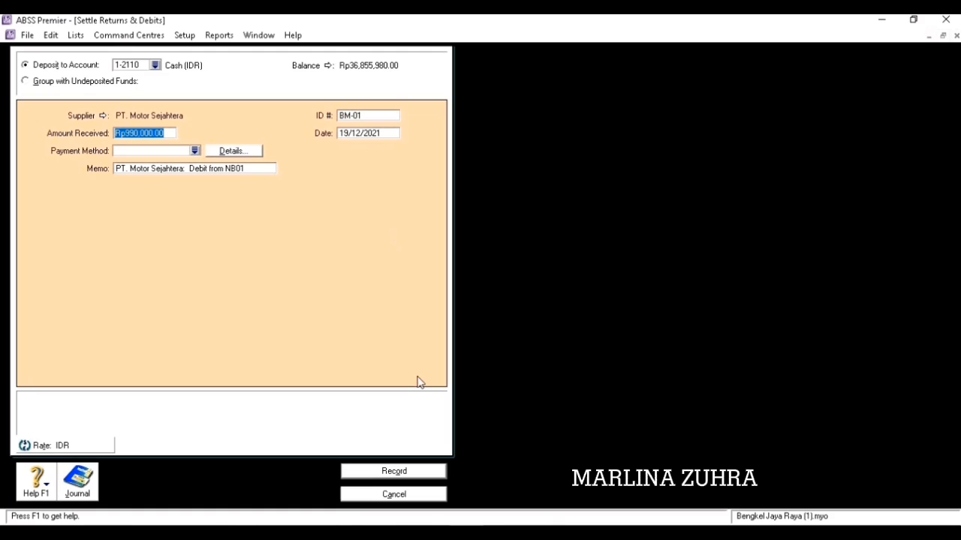
{"action": "left_click", "coordinate": [409, 471]}
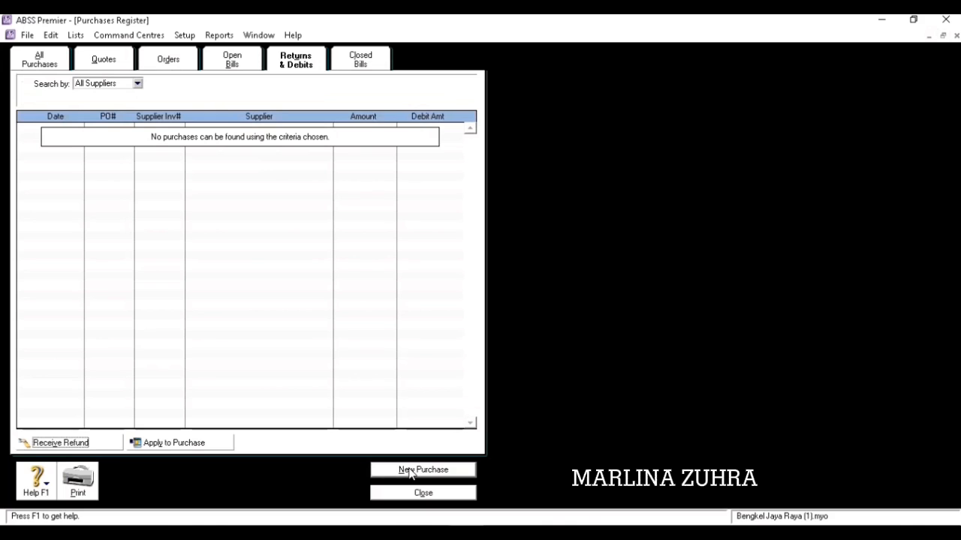
{"action": "left_click", "coordinate": [418, 495]}
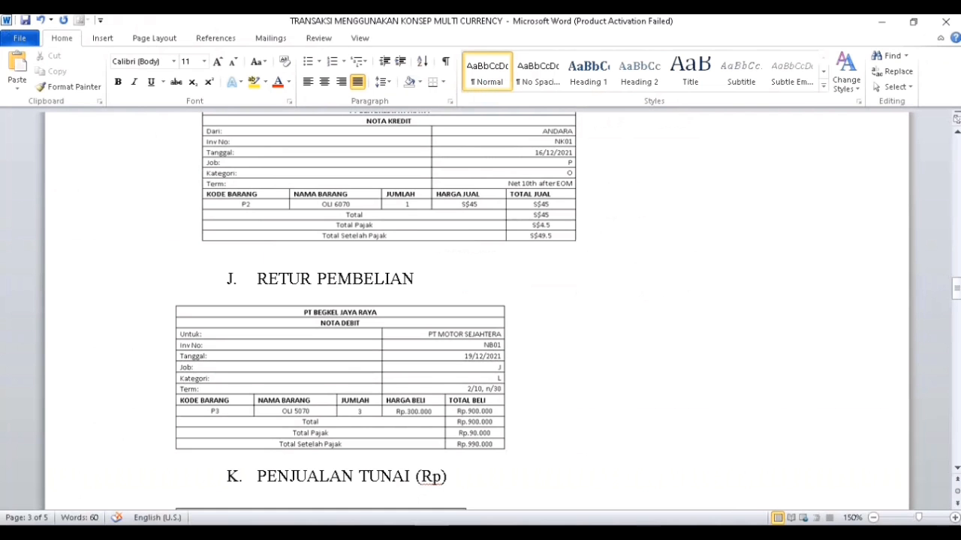
Scroll the Word exercise sheet down to section K PENJUALAN TUNAI.
{"action": "left_click_drag", "start_coordinate": [957, 293], "coordinate": [958, 302]}
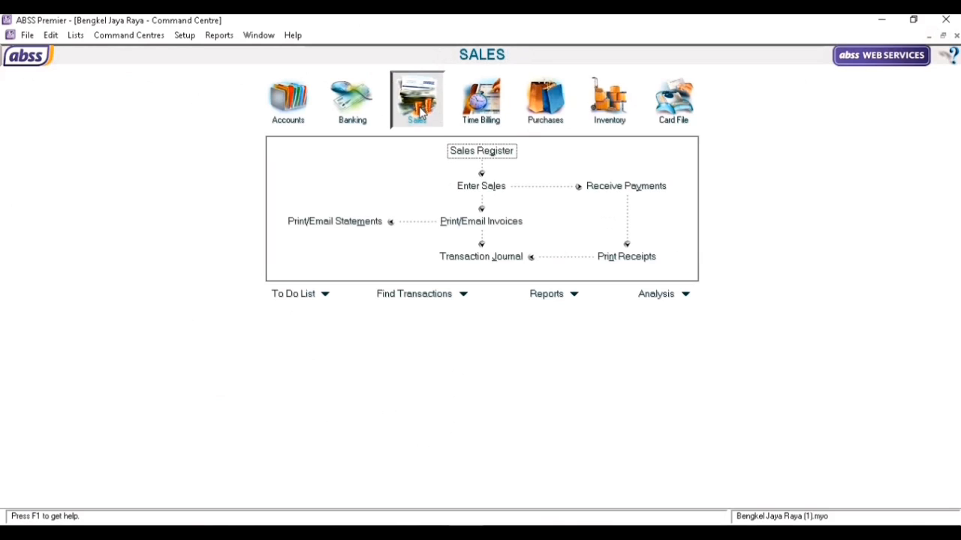
Start a new sale for the customer with C.O.D. payment terms.
{"action": "left_click", "coordinate": [484, 191]}
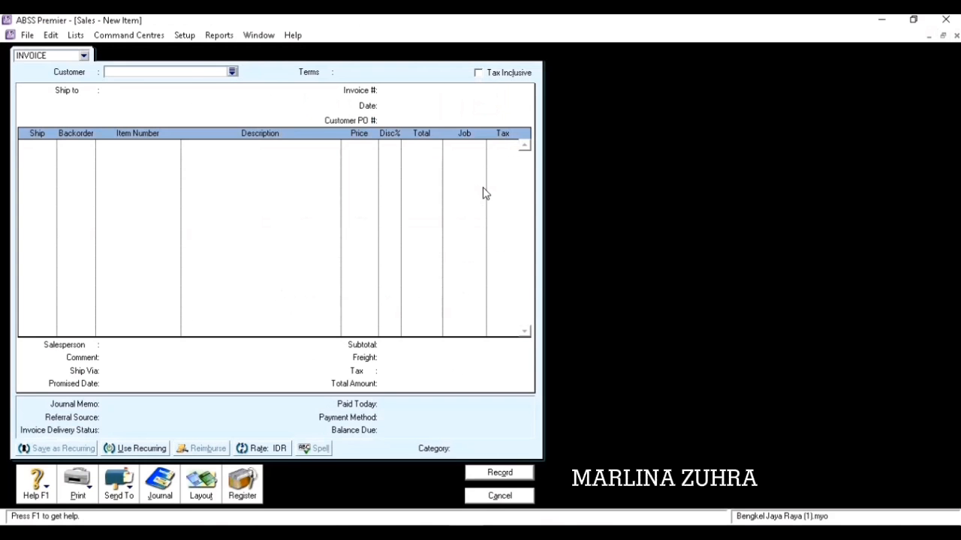
{"action": "left_click", "coordinate": [232, 73]}
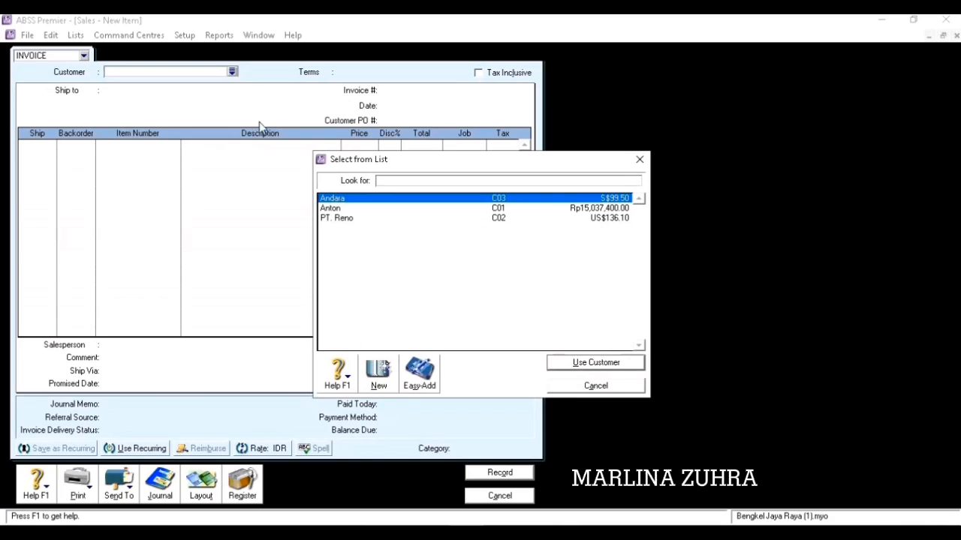
{"action": "left_click", "coordinate": [332, 208]}
{"action": "left_click", "coordinate": [548, 363]}
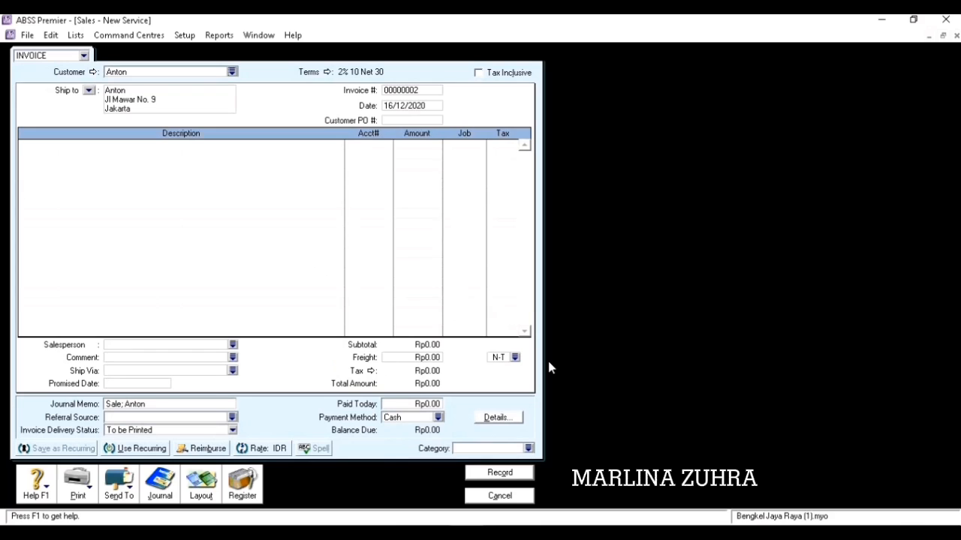
{"action": "left_click", "coordinate": [327, 72]}
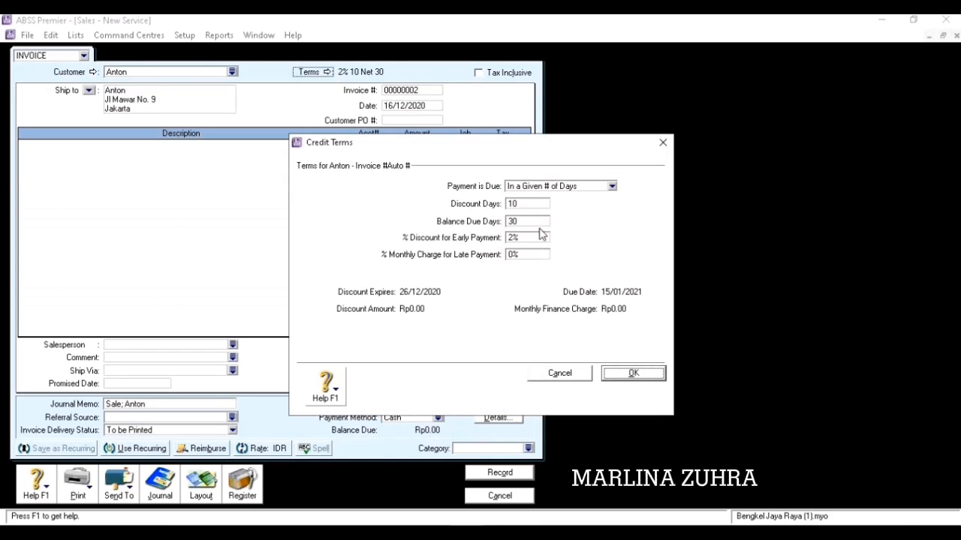
{"action": "left_click", "coordinate": [614, 189]}
{"action": "left_click", "coordinate": [574, 197]}
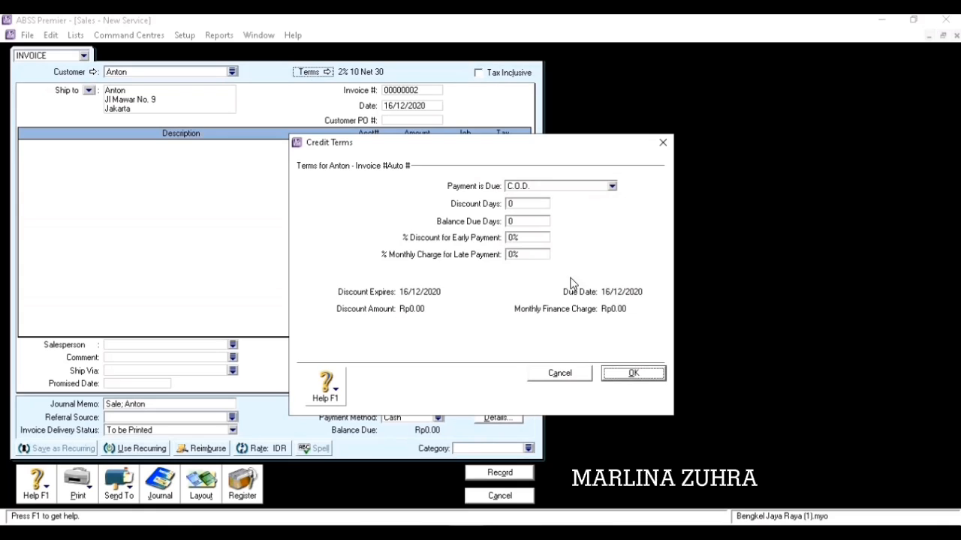
{"action": "left_click", "coordinate": [609, 377]}
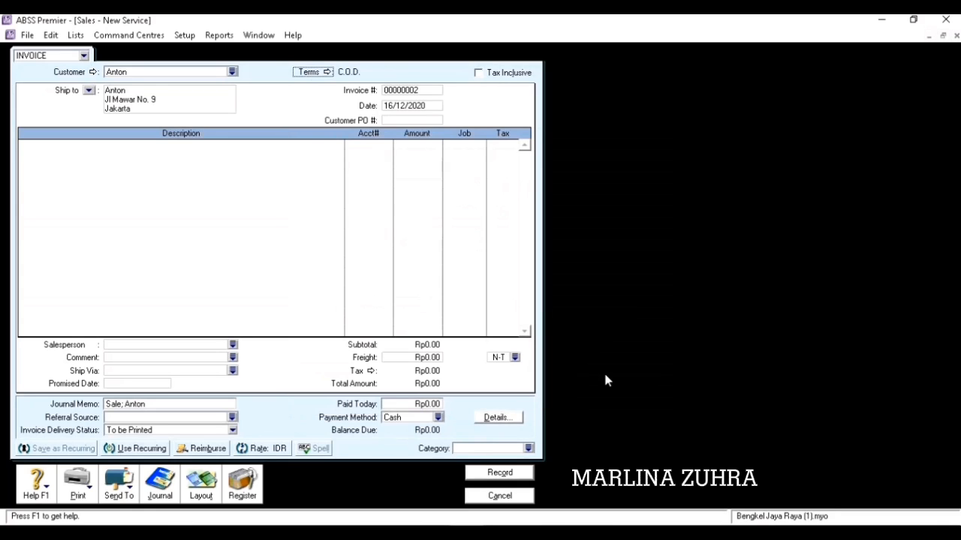
Number the invoice PJ03, date it 20/12/2020, and describe the line as SERVISE MOTOR.
{"action": "left_click", "coordinate": [424, 91]}
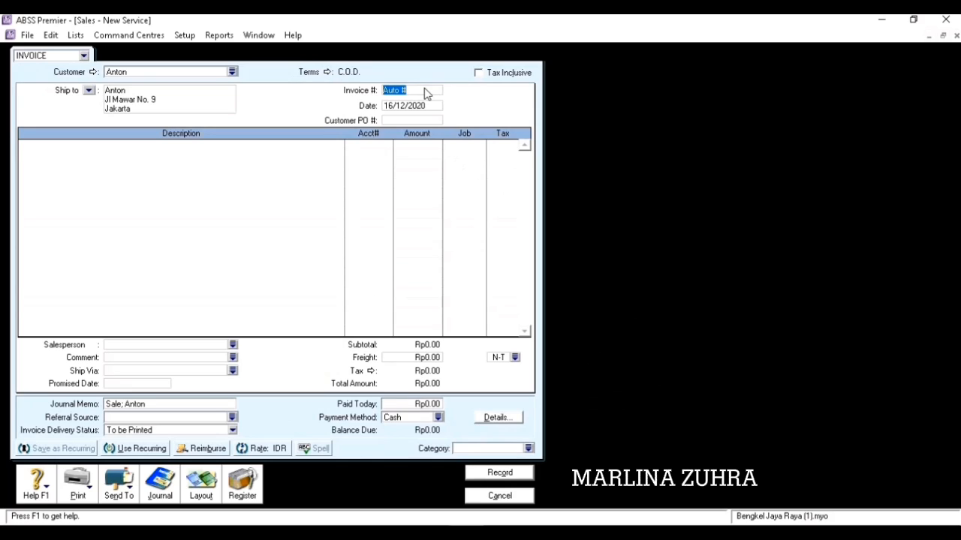
{"action": "type", "text": "PJ03"}
{"action": "key", "text": "Tab"}
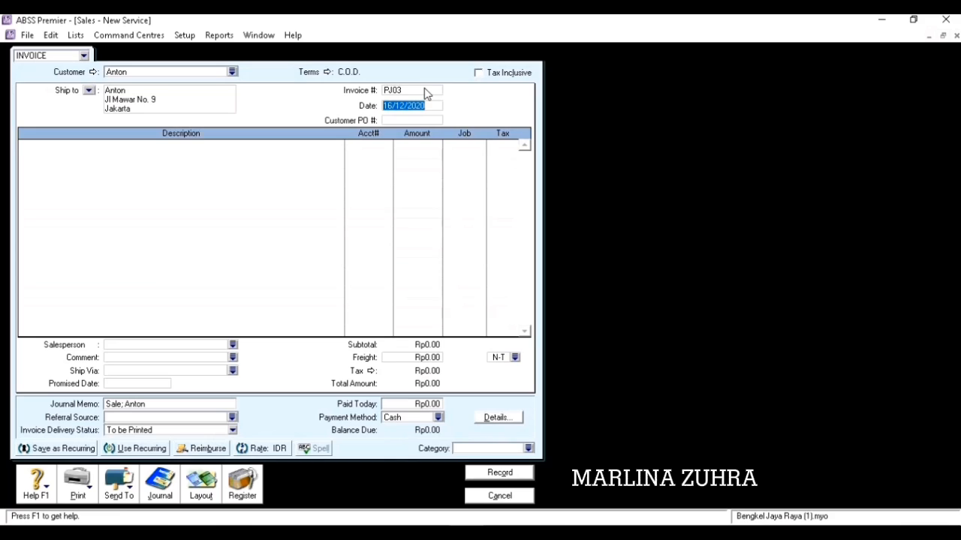
{"action": "type", "text": "20/12/2"}
{"action": "key", "text": "Tab"}
{"action": "left_click", "coordinate": [316, 151]}
{"action": "type", "text": "SERV"}
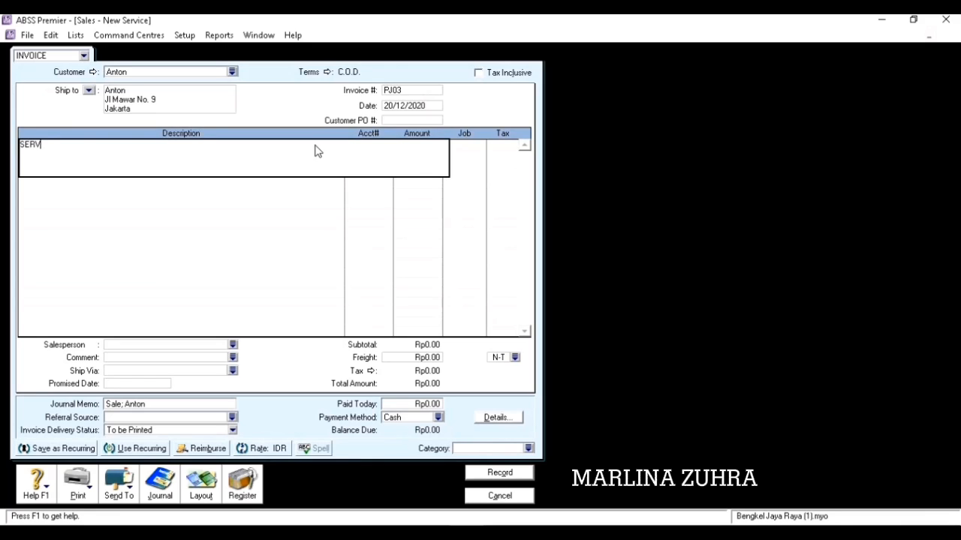
{"action": "type", "text": "ISE MOTOR"}
Charge the SERVISE MOTOR line to account 4-2400 for Rp1,000,000.
{"action": "key", "text": "Tab"}
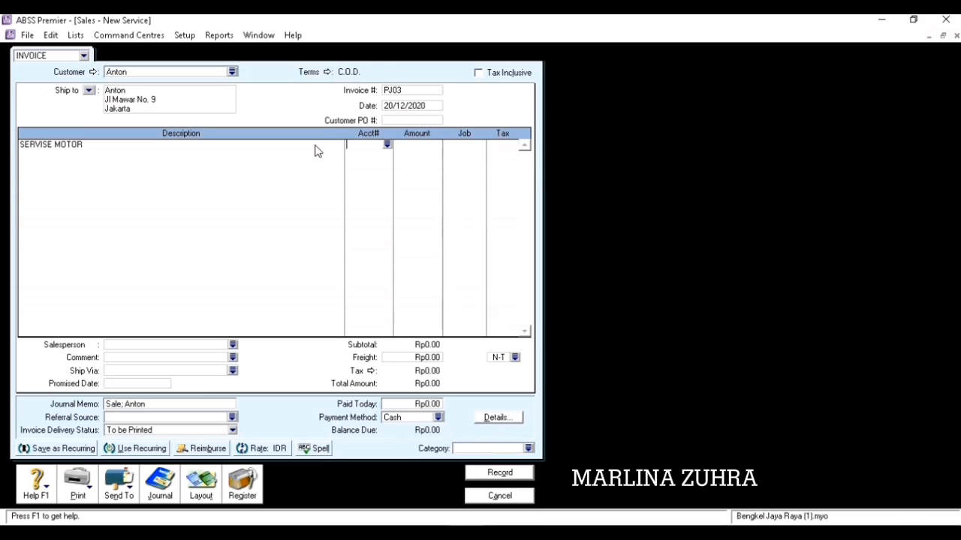
{"action": "left_click", "coordinate": [388, 144]}
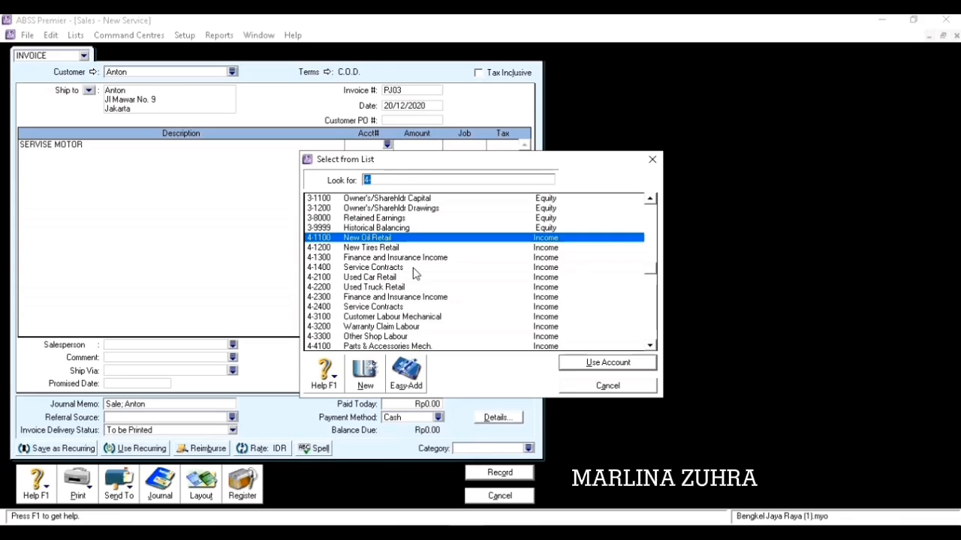
{"action": "left_click", "coordinate": [576, 386]}
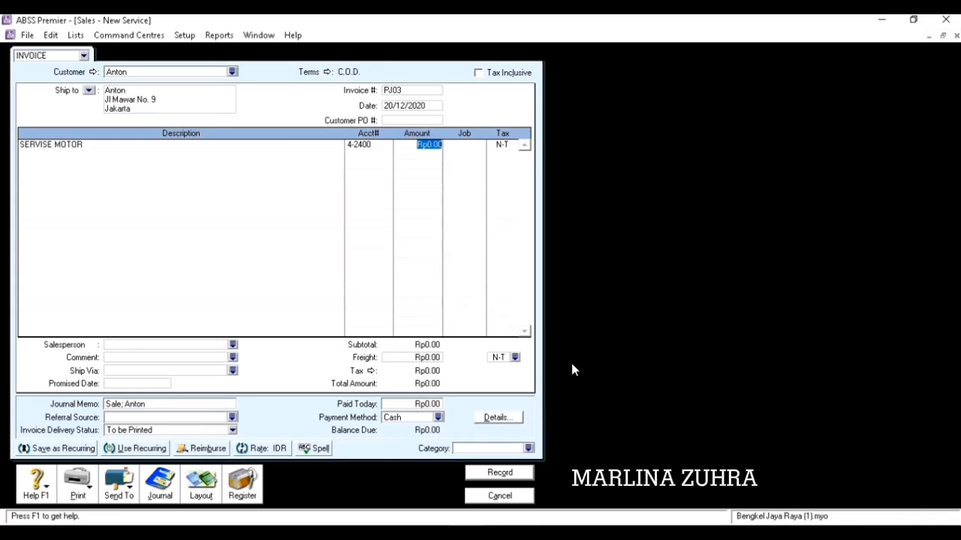
{"action": "type", "text": "1,000,00"}
{"action": "type", "text": "0"}
{"action": "key", "text": "Tab"}
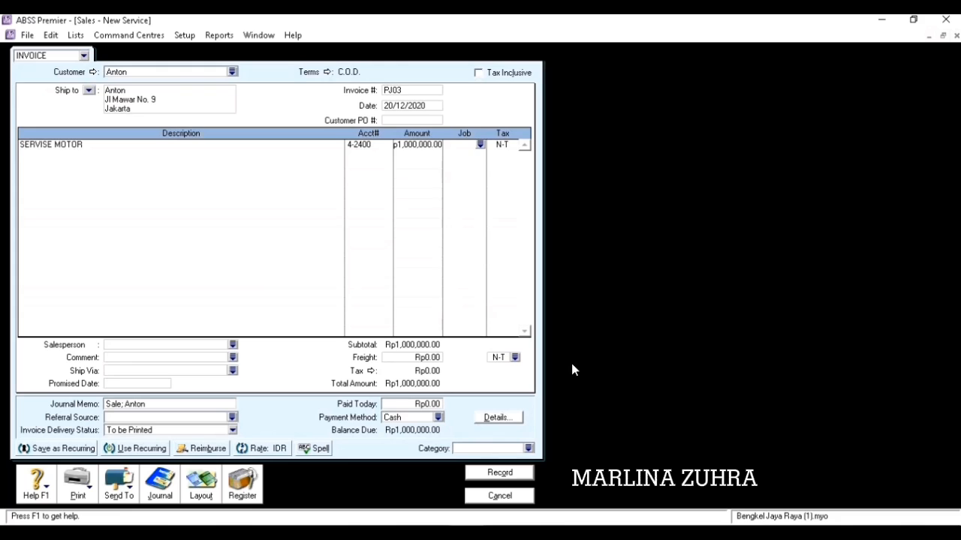
{"action": "key", "text": "Tab"}
Apply PPN tax, job J and category L, then record invoice PJ03.
{"action": "left_click", "coordinate": [513, 144]}
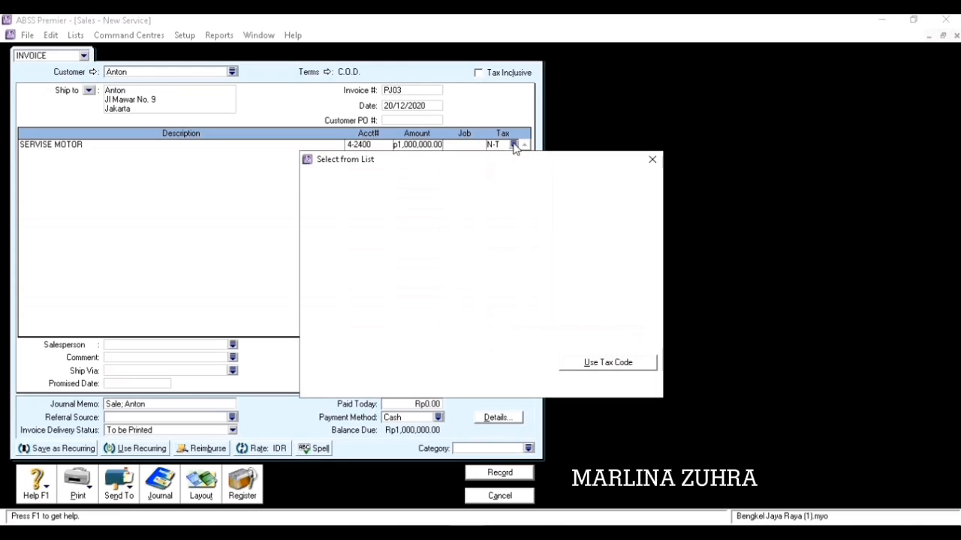
{"action": "left_click", "coordinate": [477, 220]}
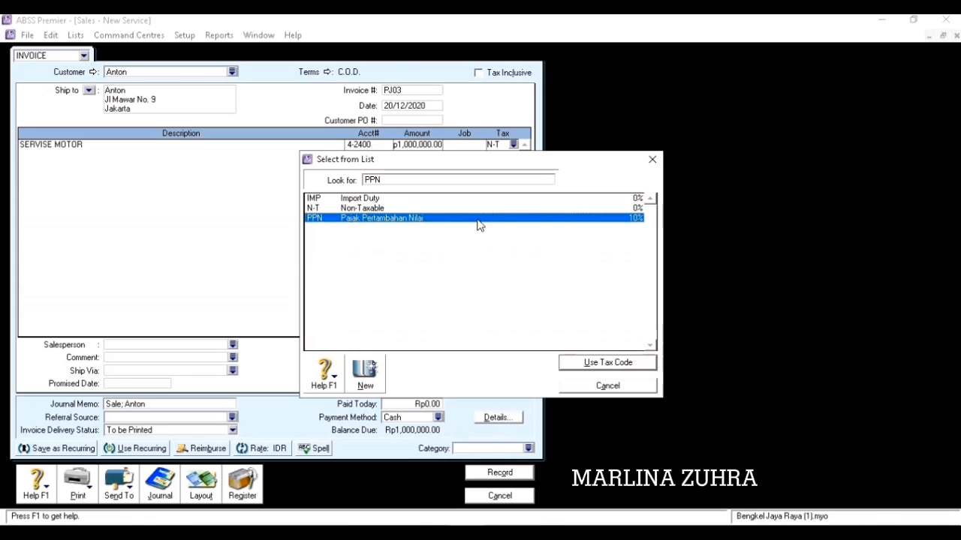
{"action": "left_click", "coordinate": [578, 365]}
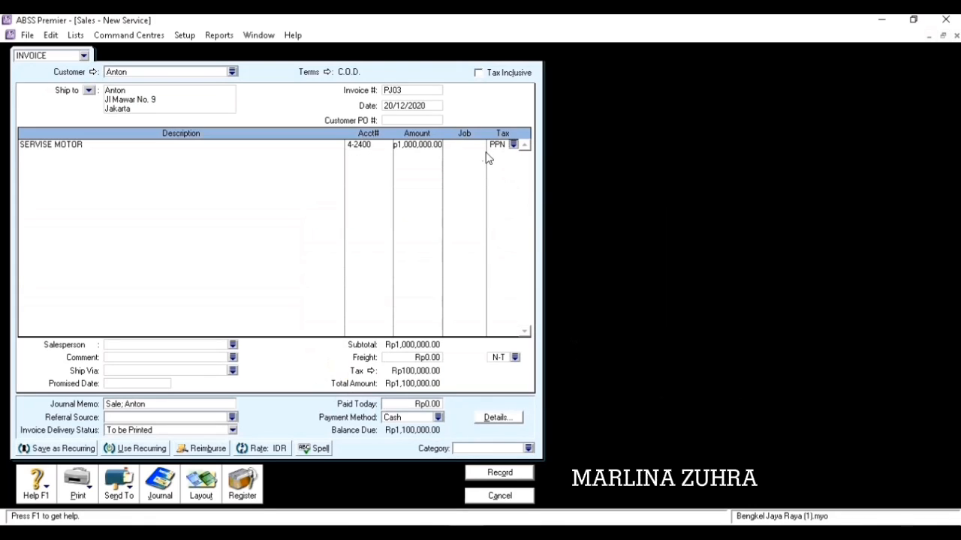
{"action": "left_click", "coordinate": [481, 147]}
{"action": "left_click", "coordinate": [481, 145]}
{"action": "left_click", "coordinate": [569, 363]}
{"action": "left_click", "coordinate": [528, 448]}
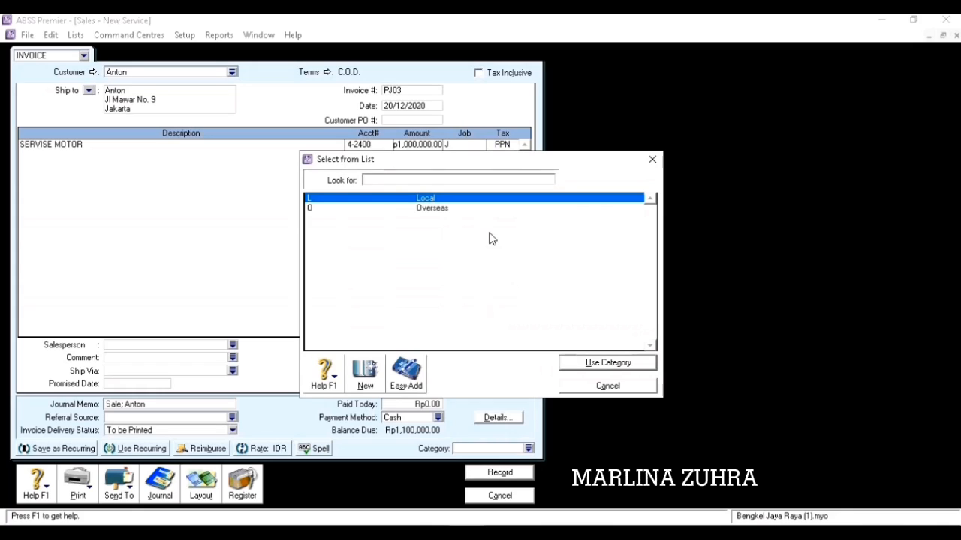
{"action": "left_click", "coordinate": [593, 365]}
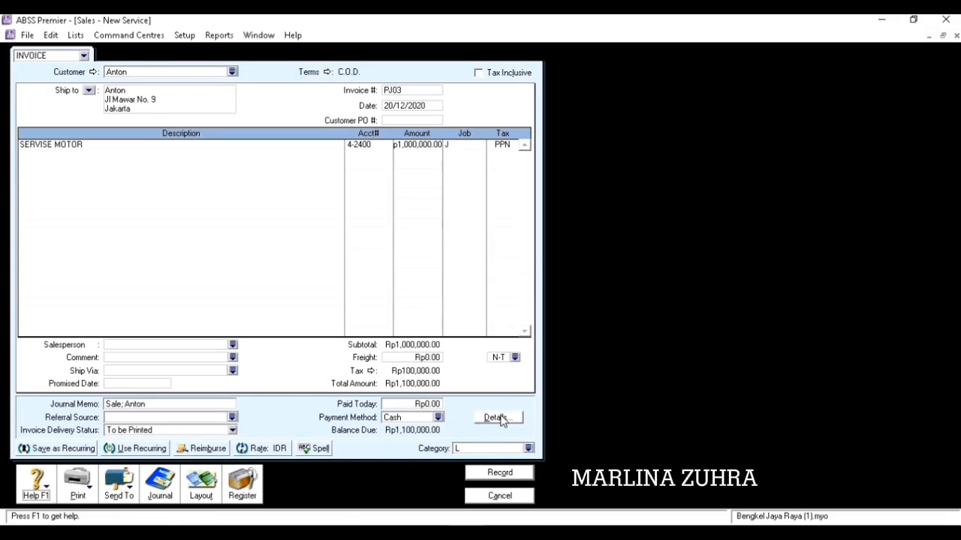
{"action": "left_click", "coordinate": [500, 473]}
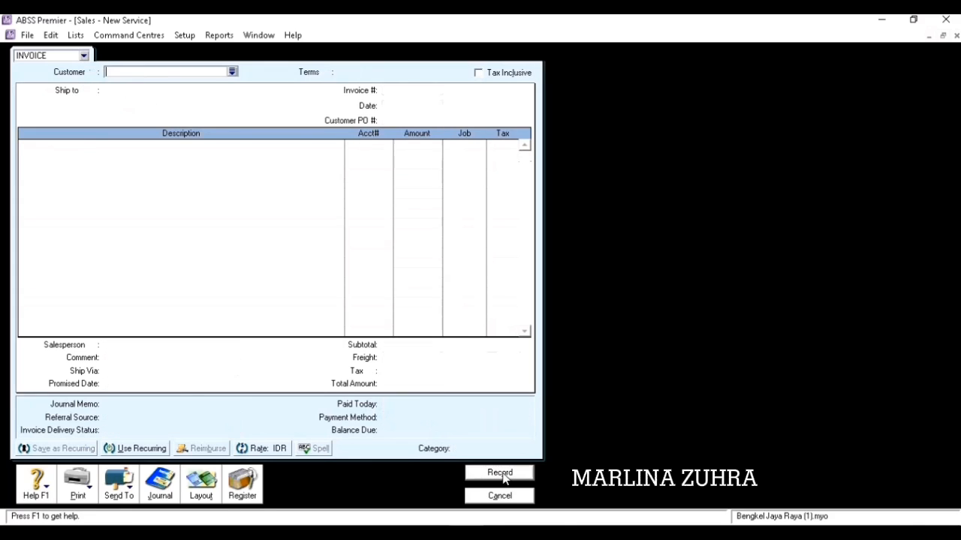
{"action": "left_click", "coordinate": [502, 496]}
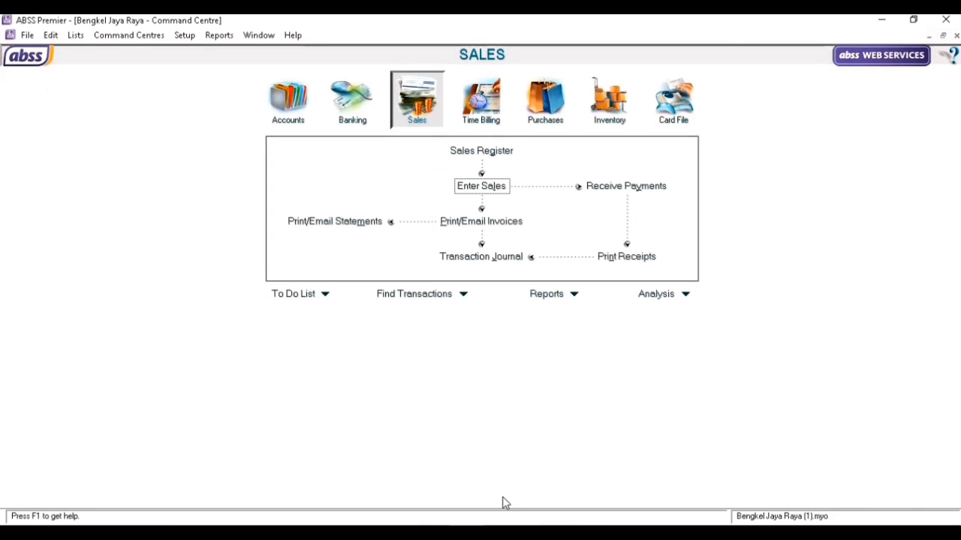
{"action": "left_click", "coordinate": [504, 532]}
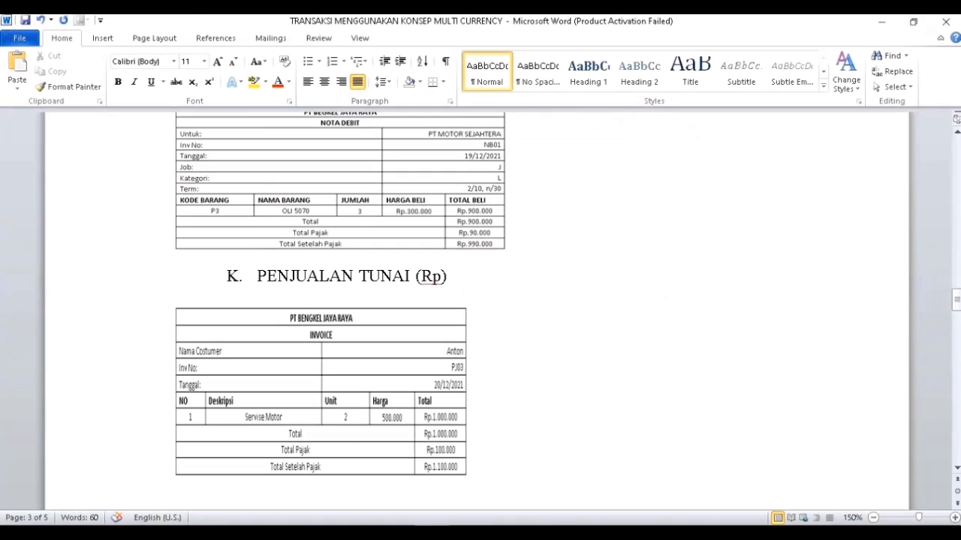
{"action": "left_click_drag", "start_coordinate": [957, 302], "coordinate": [951, 343]}
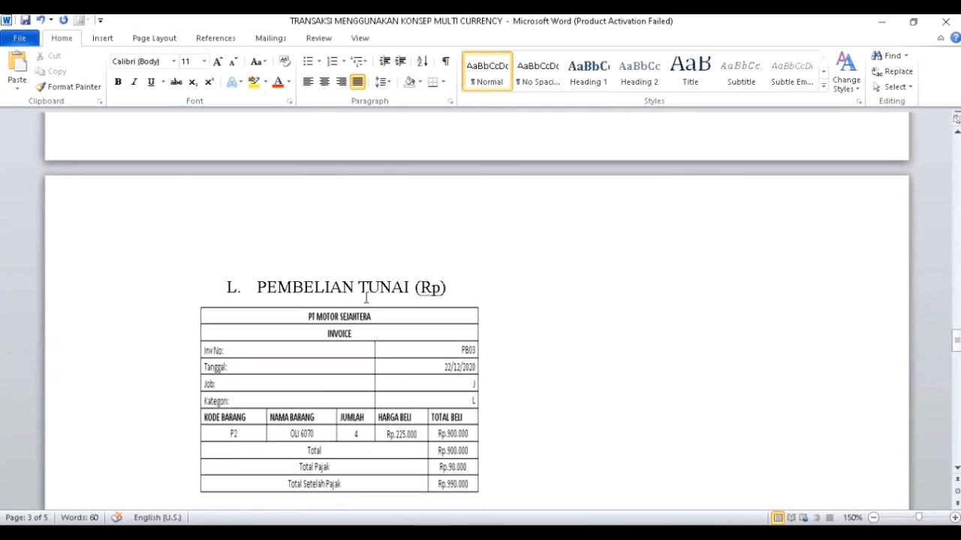
{"action": "left_click", "coordinate": [467, 532]}
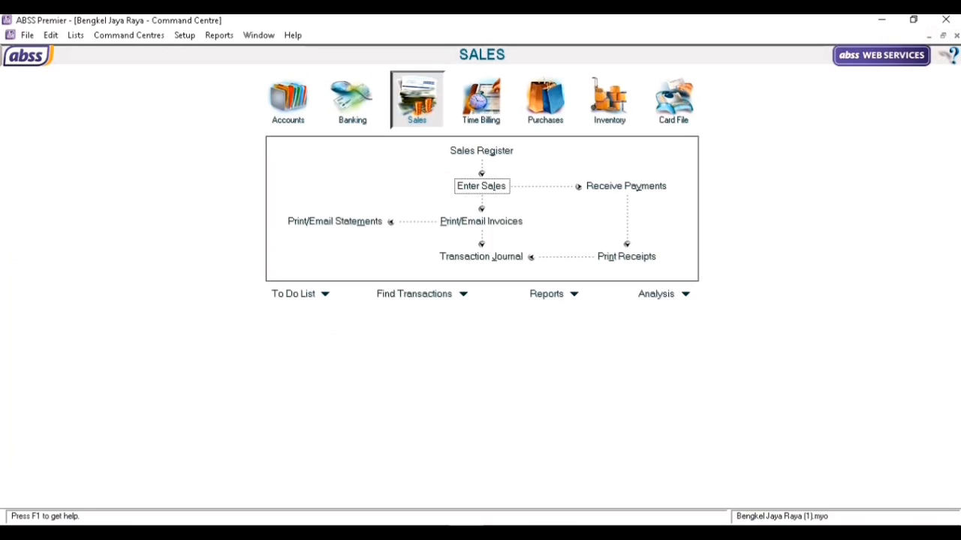
Start a new purchase from PT. Motor Sejahtera with C.O.D. payment terms.
{"action": "left_click", "coordinate": [559, 108]}
{"action": "left_click", "coordinate": [483, 192]}
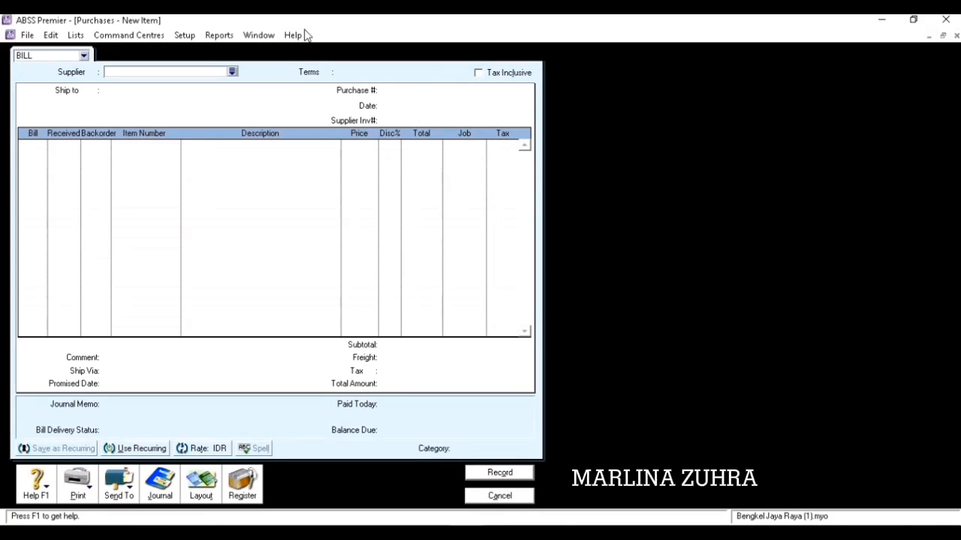
{"action": "left_click", "coordinate": [233, 72]}
{"action": "left_click", "coordinate": [381, 219]}
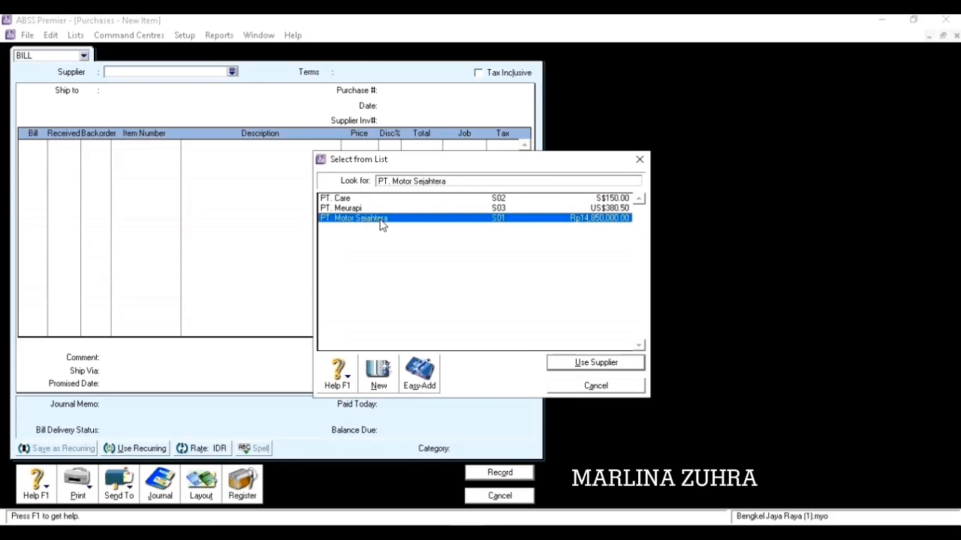
{"action": "left_click", "coordinate": [568, 365]}
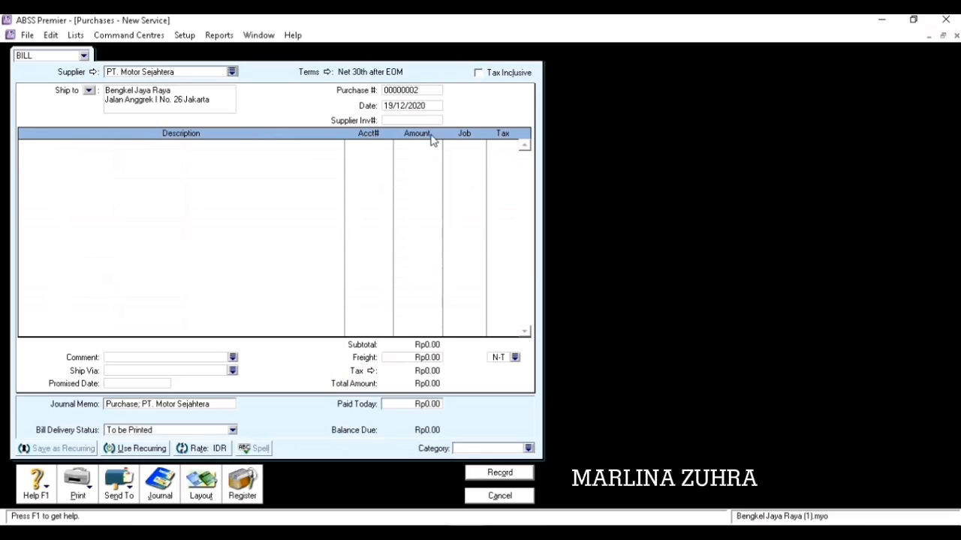
{"action": "left_click", "coordinate": [329, 73]}
{"action": "left_click", "coordinate": [611, 187]}
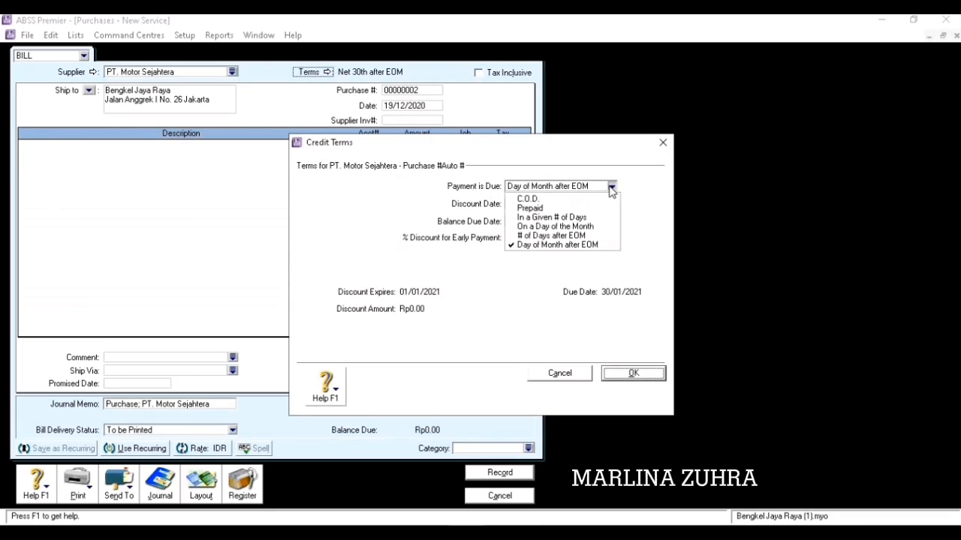
{"action": "left_click", "coordinate": [600, 198]}
{"action": "left_click", "coordinate": [632, 374]}
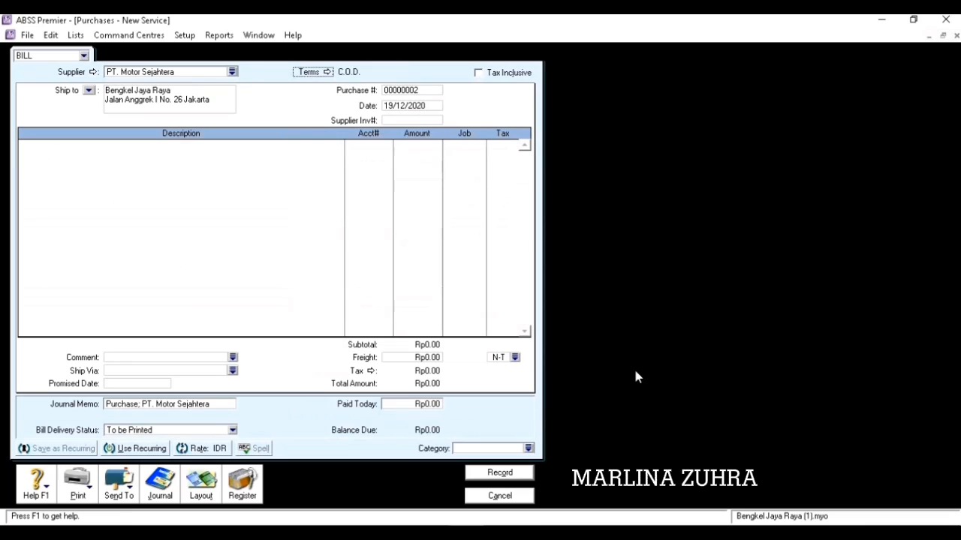
Switch the bill to the Item layout.
{"action": "left_click", "coordinate": [211, 481]}
{"action": "left_click", "coordinate": [349, 265]}
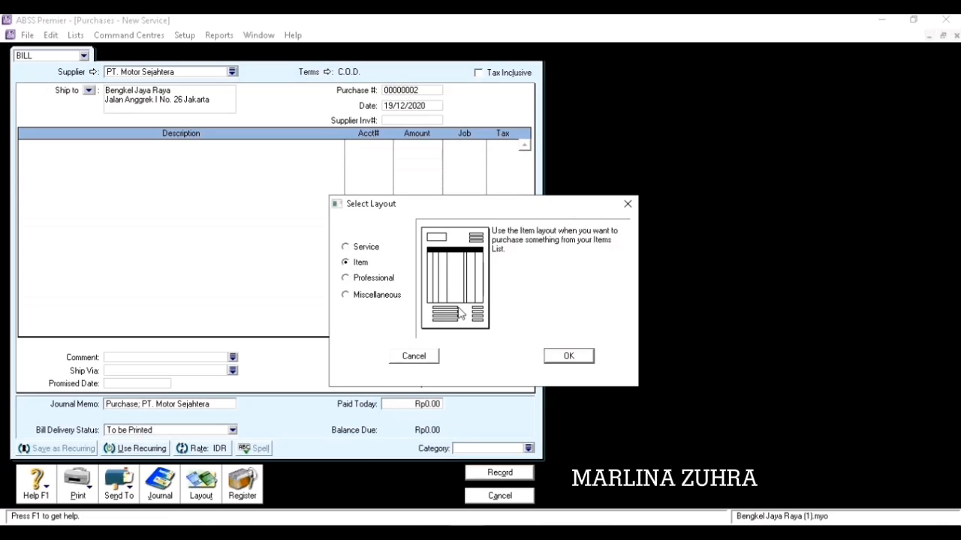
{"action": "left_click", "coordinate": [568, 358]}
{"action": "left_click", "coordinate": [402, 90]}
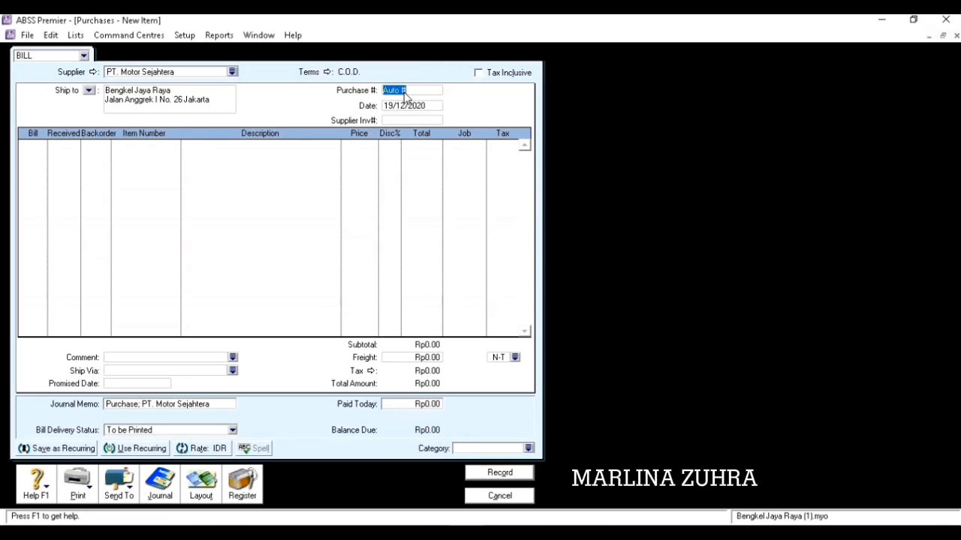
Number the bill PB01 dated 22/12/2020 with 4 units of item P2 at 225,000.
{"action": "type", "text": "PB0"}
{"action": "type", "text": "22/12/"}
{"action": "type", "text": "20"}
{"action": "type", "text": "20"}
{"action": "left_click", "coordinate": [34, 151]}
{"action": "type", "text": "4"}
{"action": "key", "text": "Tab"}
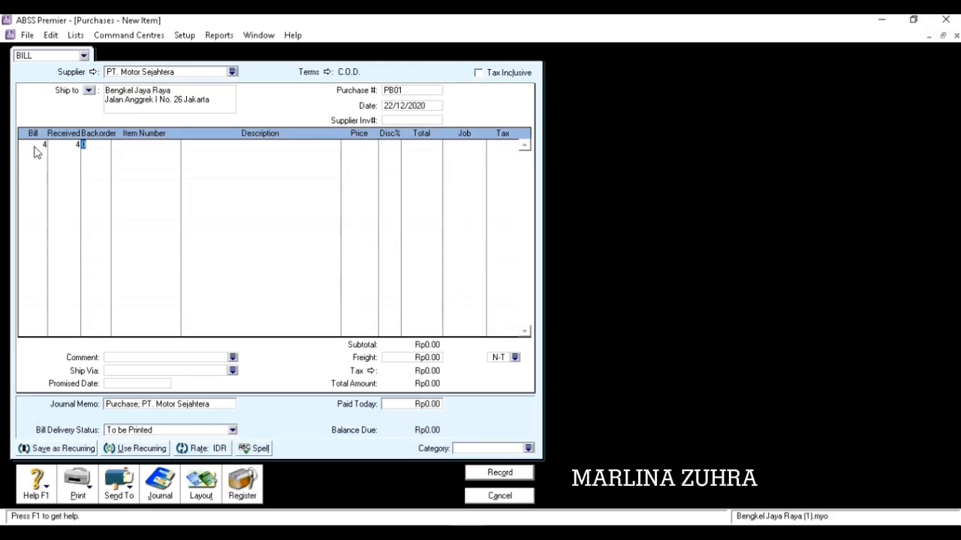
{"action": "key", "text": "Tab"}
{"action": "type", "text": "P2"}
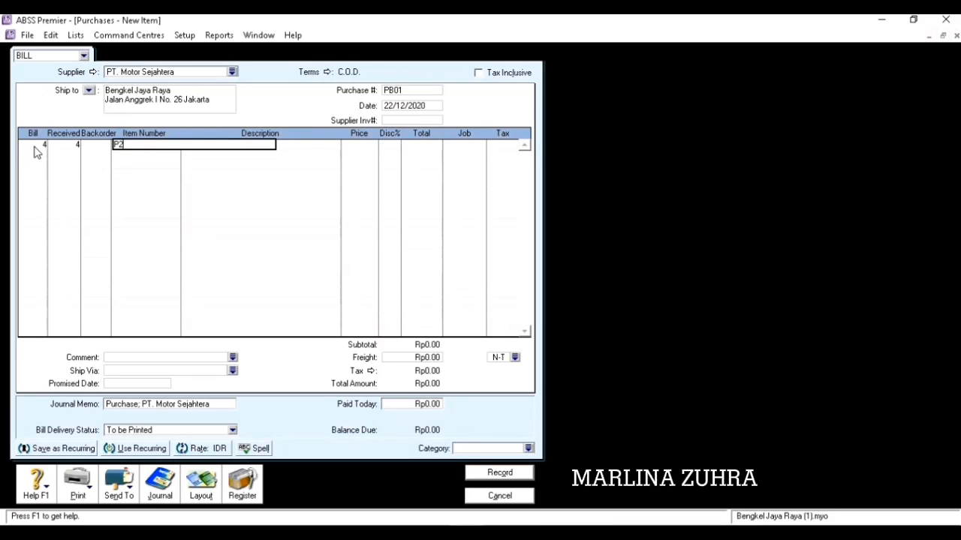
{"action": "key", "text": "Tab"}
{"action": "key", "text": "Tab"}
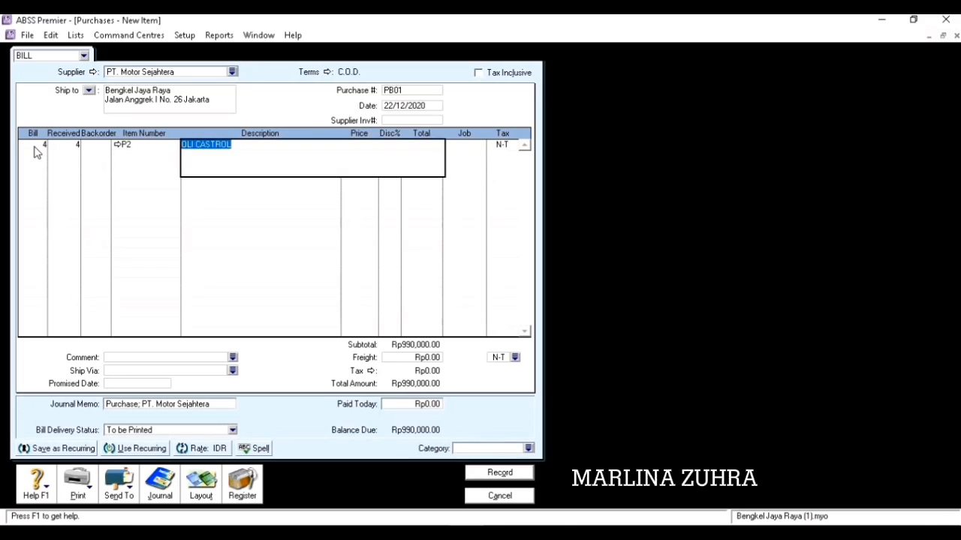
{"action": "key", "text": "Tab"}
{"action": "type", "text": "225"}
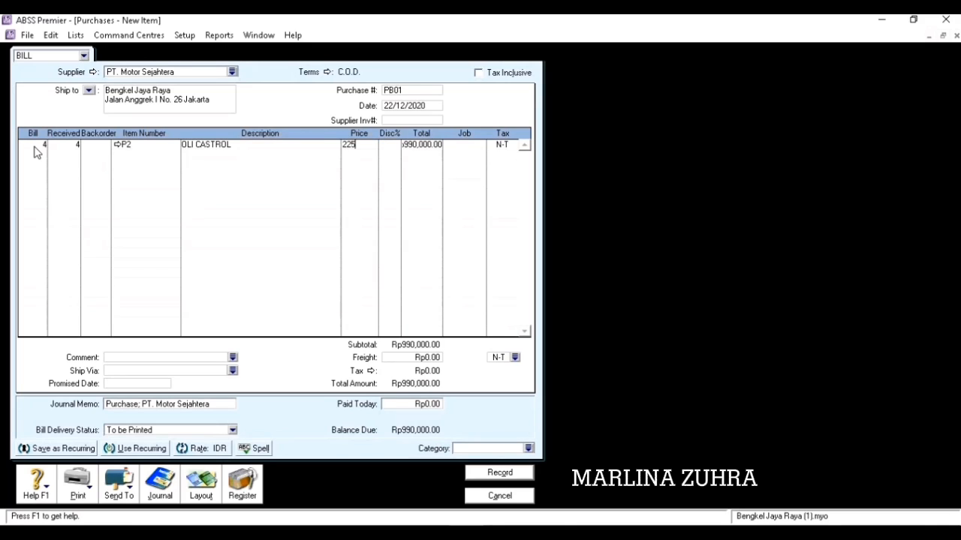
{"action": "type", "text": "000"}
{"action": "key", "text": "Tab"}
{"action": "key", "text": "Tab"}
{"action": "key", "text": "Tab"}
{"action": "key", "text": "Tab"}
Apply PPN tax and category L, then attempt to record the bill.
{"action": "left_click", "coordinate": [513, 144]}
{"action": "left_click", "coordinate": [435, 218]}
{"action": "left_click", "coordinate": [580, 362]}
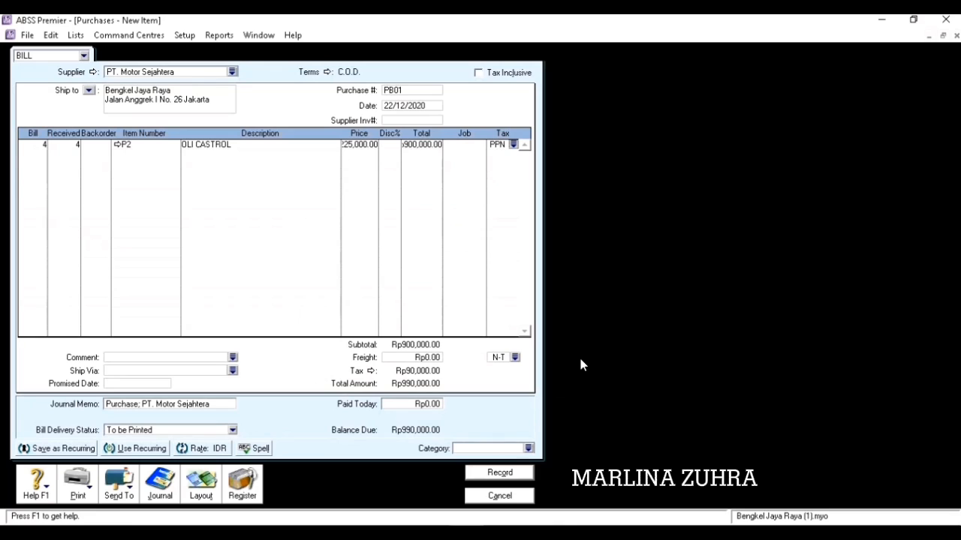
{"action": "key", "text": "Tab"}
{"action": "left_click", "coordinate": [528, 448]}
{"action": "left_click", "coordinate": [578, 363]}
{"action": "left_click", "coordinate": [524, 471]}
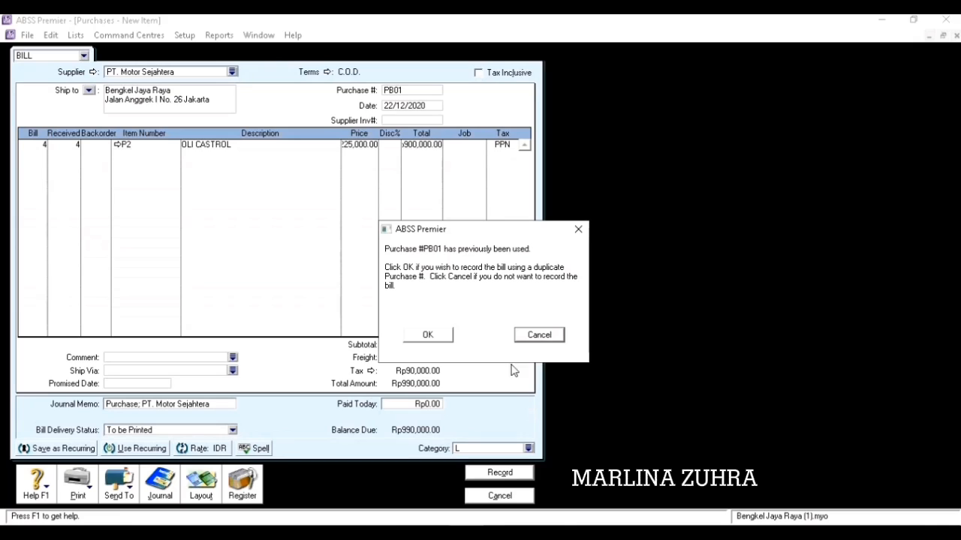
Dismiss the duplicate-number warning, then record the Rp990,000 bill and close the form.
{"action": "left_click", "coordinate": [433, 337]}
{"action": "left_click", "coordinate": [550, 336]}
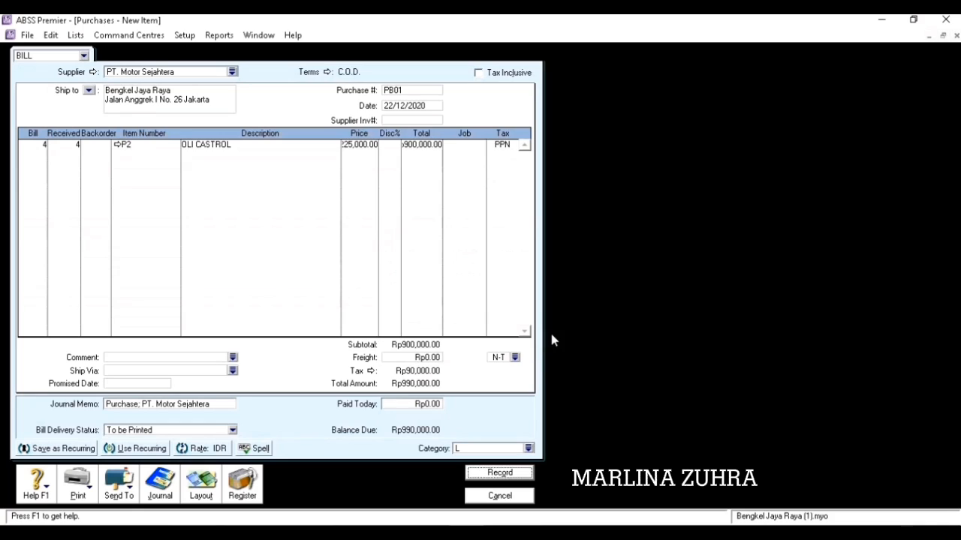
{"action": "double_click", "coordinate": [403, 91]}
{"action": "left_click", "coordinate": [404, 90]}
{"action": "left_click", "coordinate": [499, 474]}
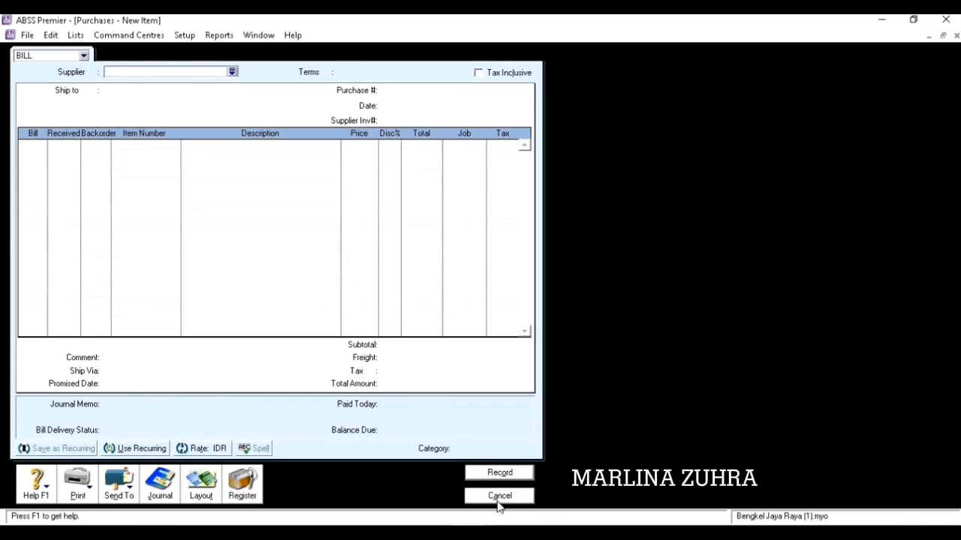
{"action": "left_click", "coordinate": [499, 496]}
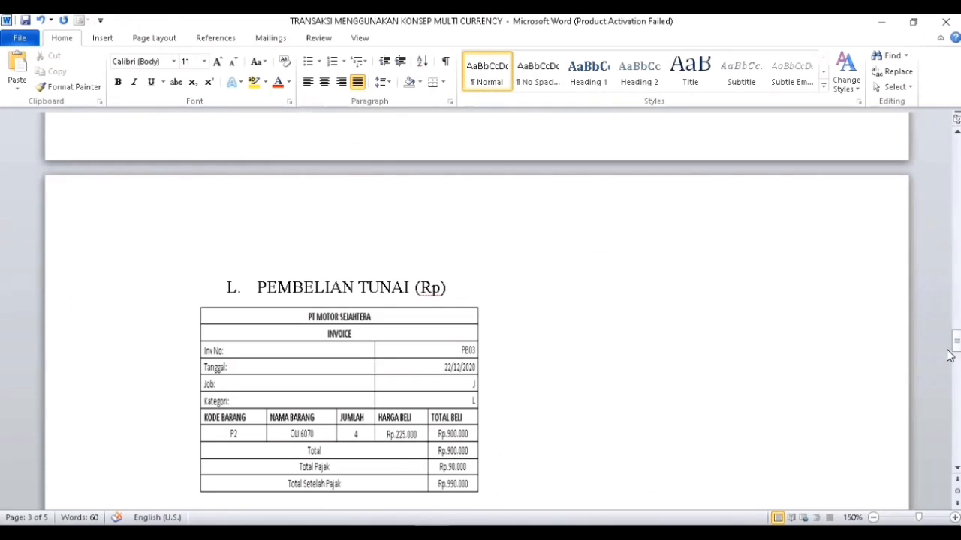
Review the KM04 Rp6,000,000 cash receipt in Word, then return to ABSS Premier's Banking command centre.
{"action": "left_click_drag", "start_coordinate": [958, 341], "coordinate": [957, 359]}
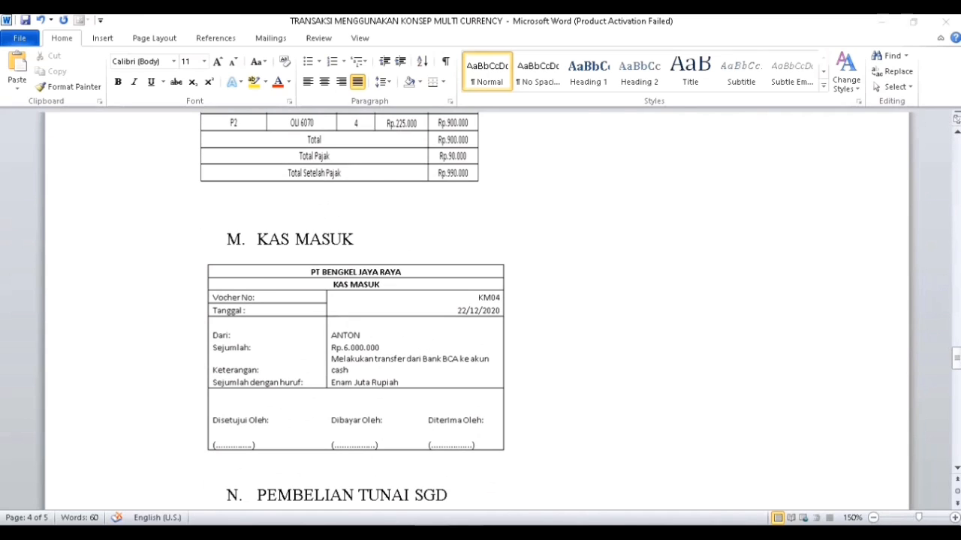
{"action": "left_click", "coordinate": [471, 533]}
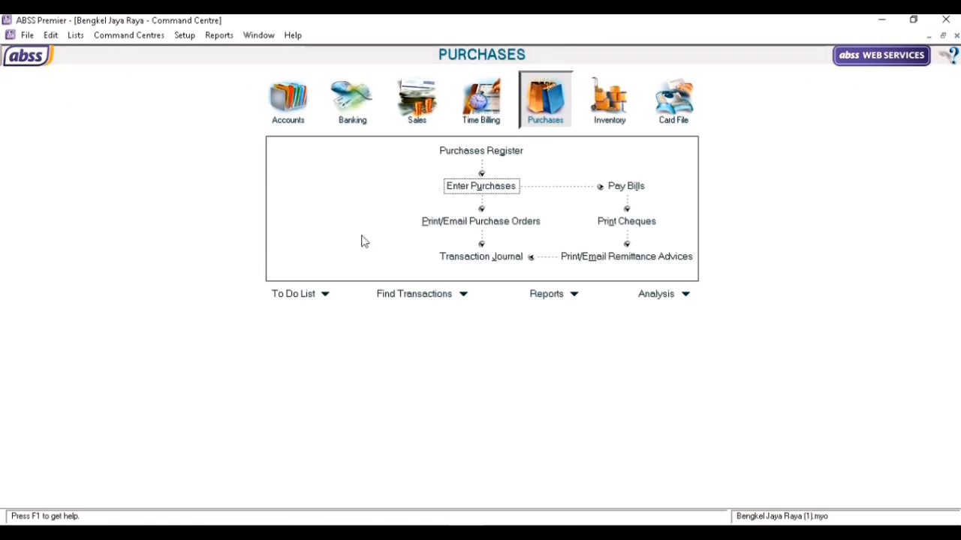
{"action": "left_click", "coordinate": [348, 109]}
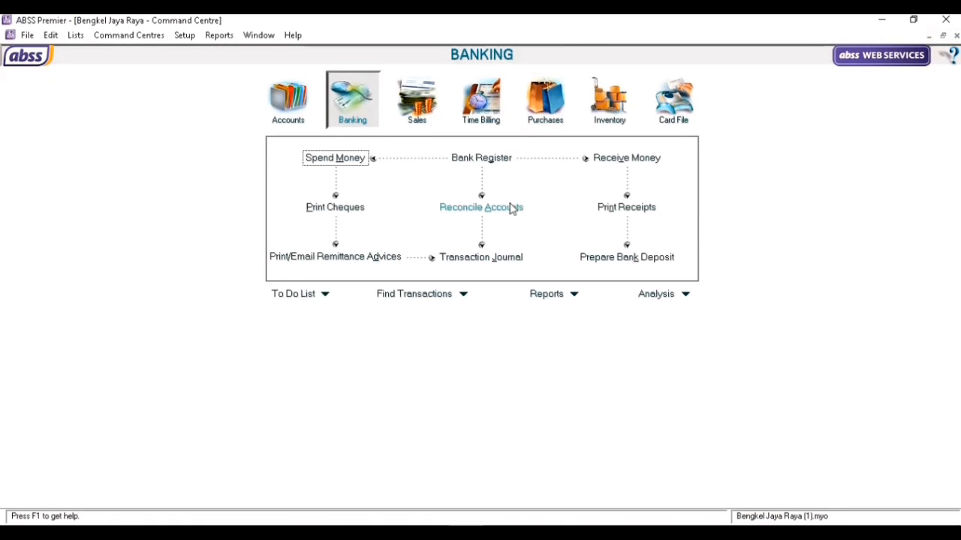
Start a Spend Money entry numbered KM04 dated 22/12/2020.
{"action": "left_click", "coordinate": [338, 158]}
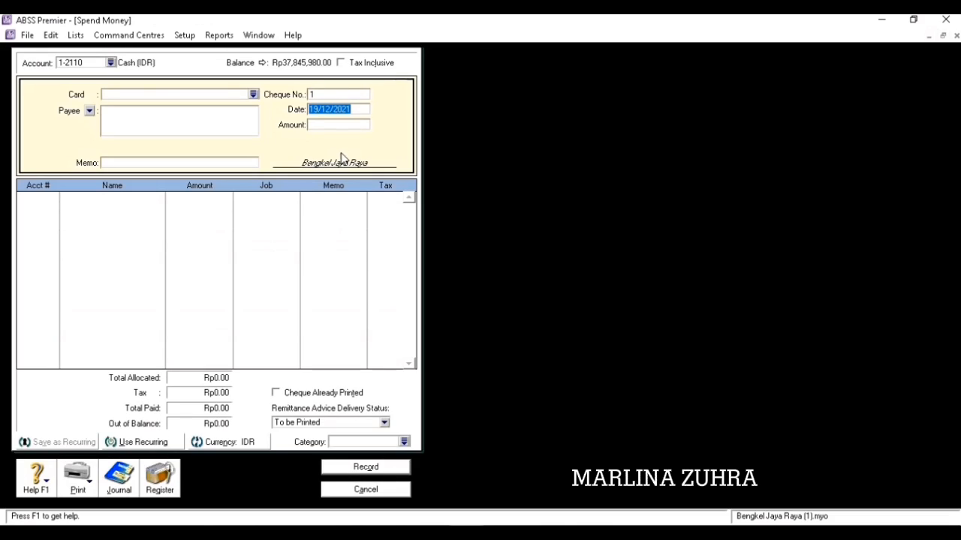
{"action": "left_click", "coordinate": [326, 94]}
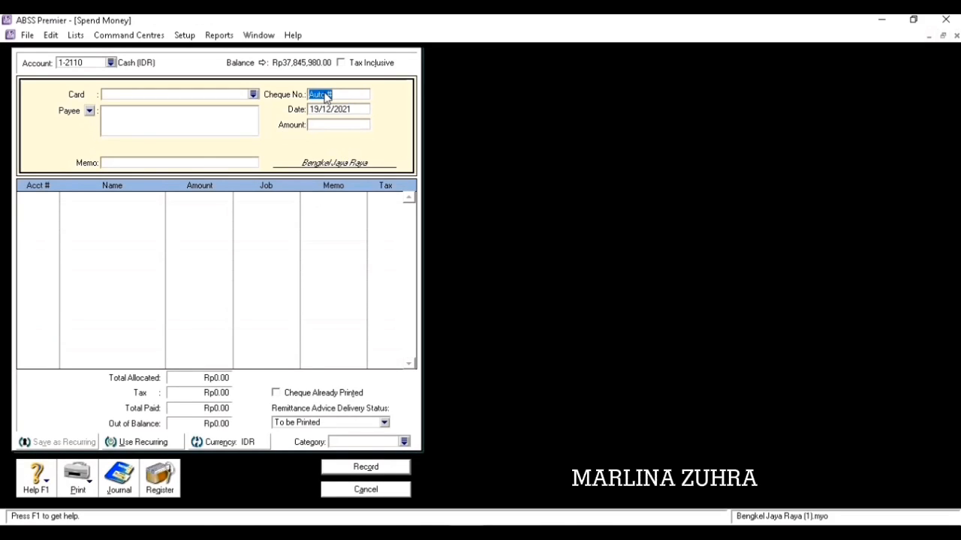
{"action": "type", "text": "KM01"}
{"action": "key", "text": "Tab"}
{"action": "type", "text": "22/12/2020"}
{"action": "key", "text": "Tab"}
Enter the memo 'TRANSFER BANK DARI AKUN BCA KE AKUN CASH'.
{"action": "left_click", "coordinate": [158, 164]}
{"action": "type", "text": "TRANSFER BANK DA"}
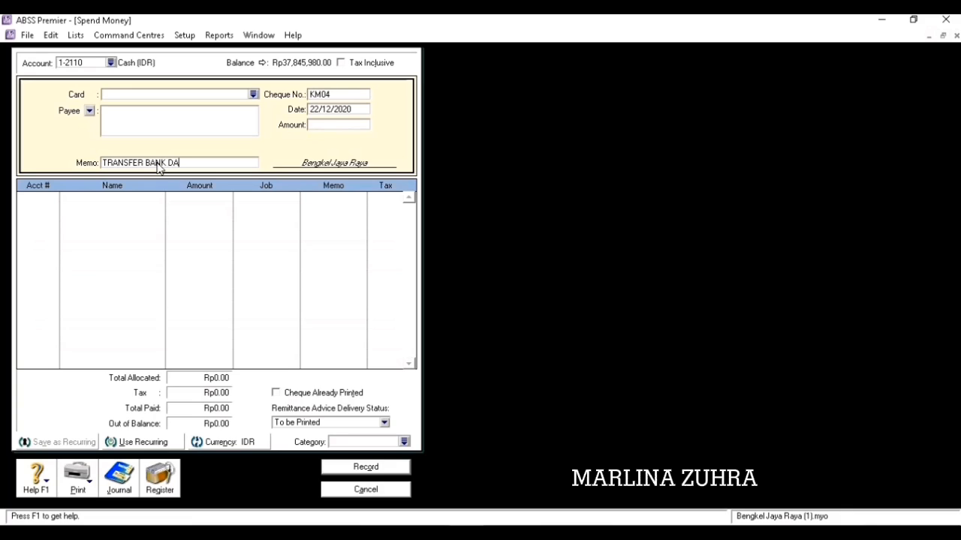
{"action": "type", "text": "RI AKUN BCA K"}
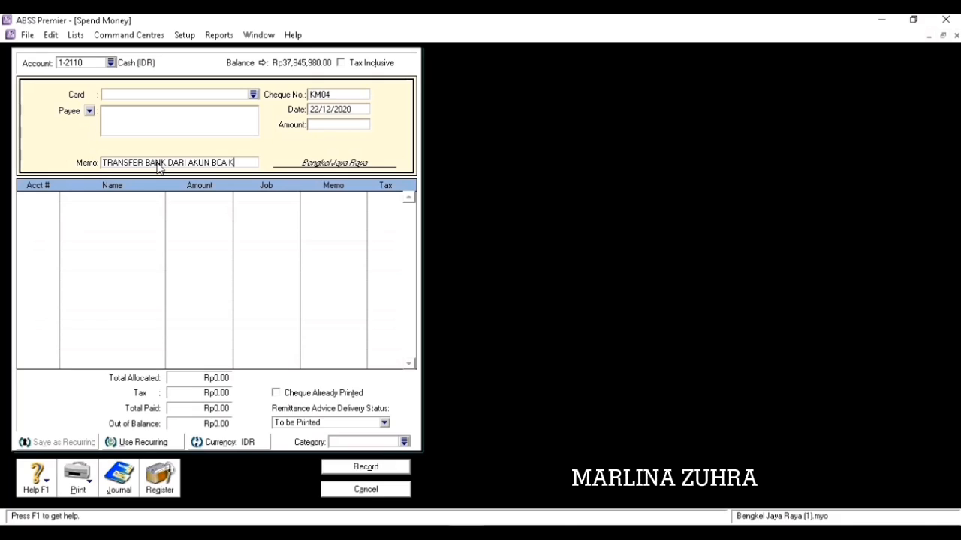
{"action": "type", "text": "E AKUN CASH"}
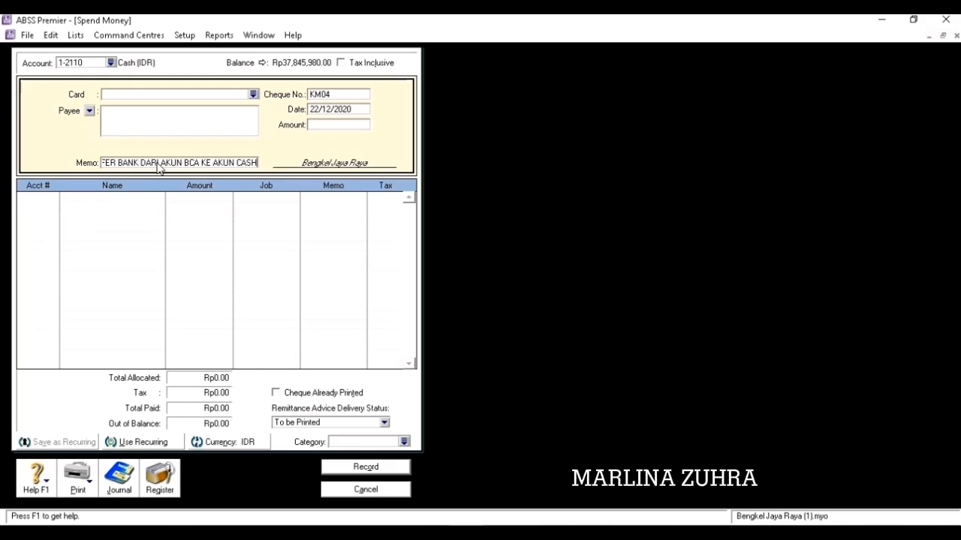
{"action": "left_click", "coordinate": [45, 198]}
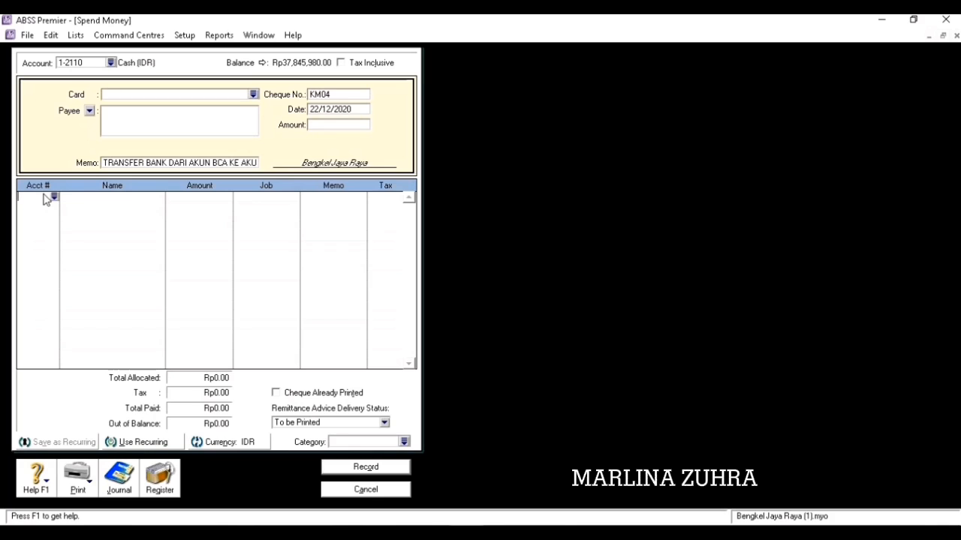
Allocate Rp6,000,000 to account 1-2110 Cash (IDR) and fill the matching payment amount.
{"action": "left_click", "coordinate": [54, 200]}
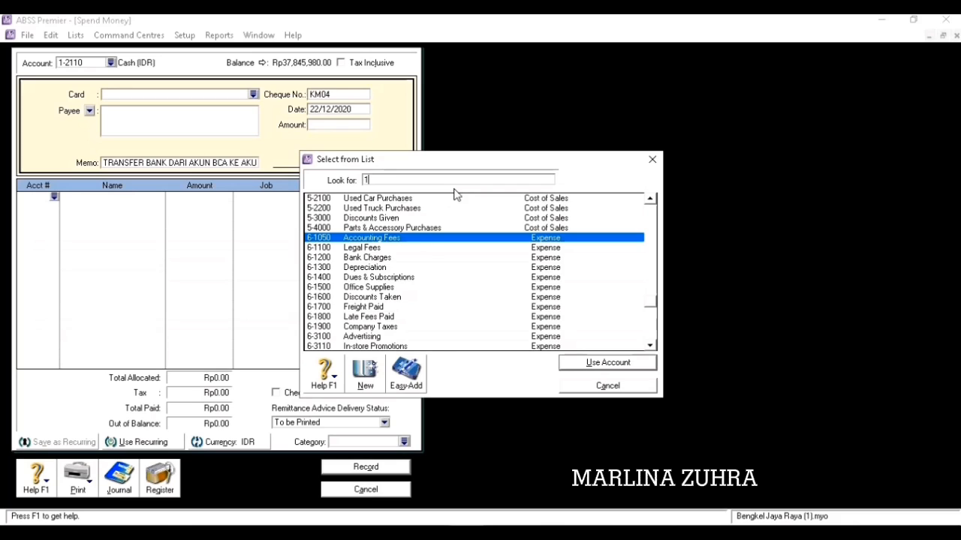
{"action": "type", "text": "12"}
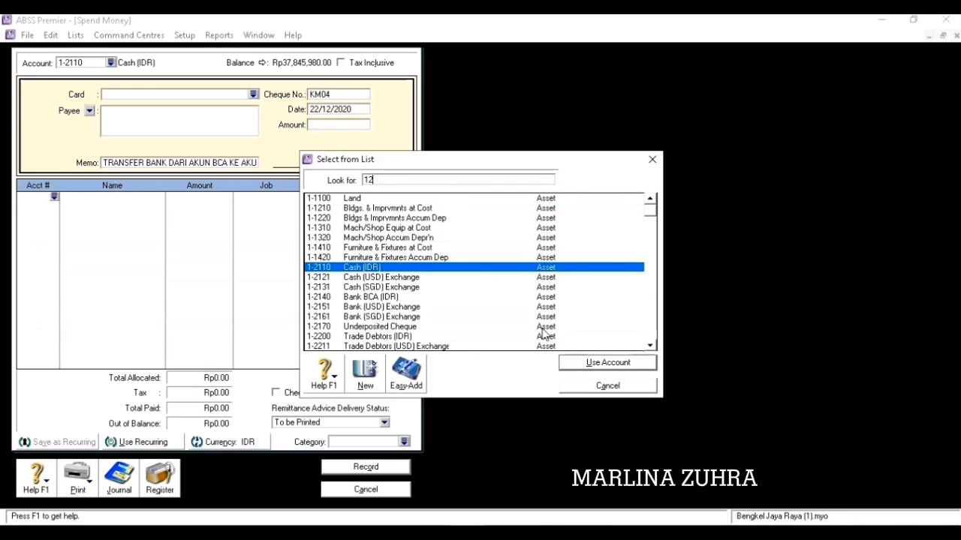
{"action": "left_click", "coordinate": [578, 366]}
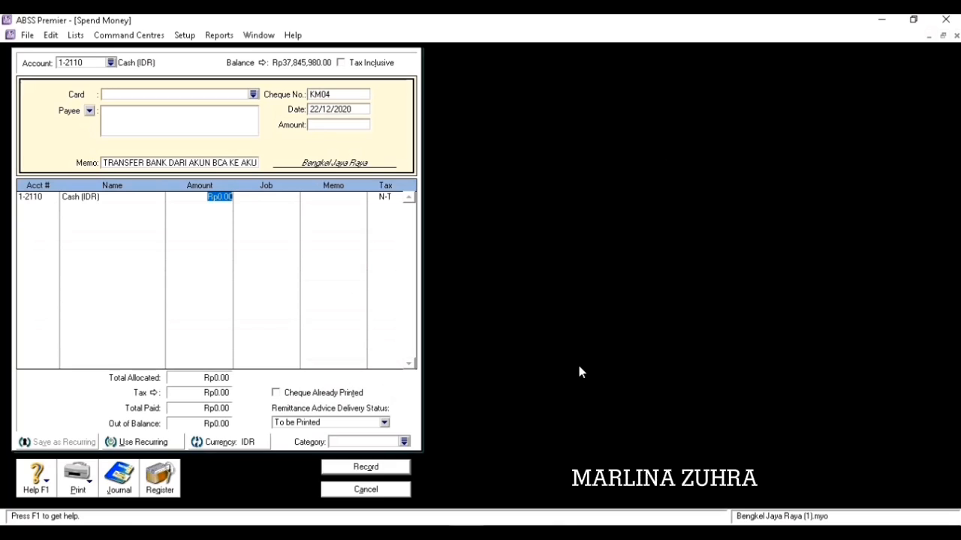
{"action": "type", "text": "6,000,"}
{"action": "type", "text": "000000"}
{"action": "key", "text": "Tab"}
{"action": "key", "text": "Tab"}
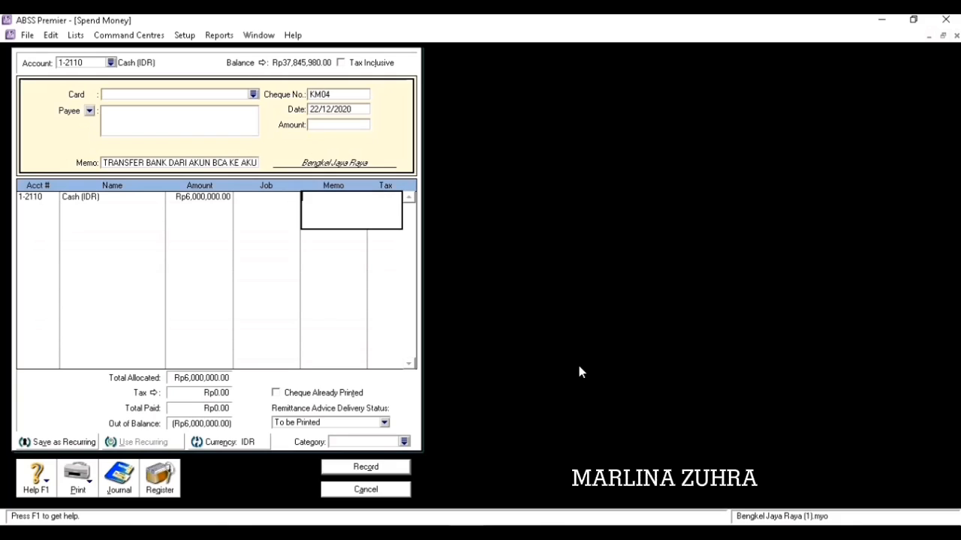
{"action": "key", "text": "Tab"}
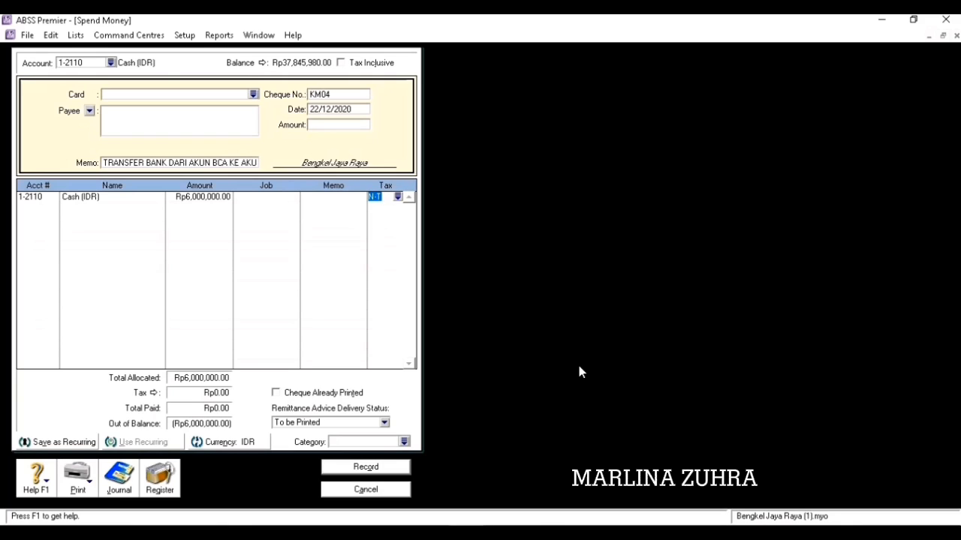
{"action": "left_click", "coordinate": [336, 125]}
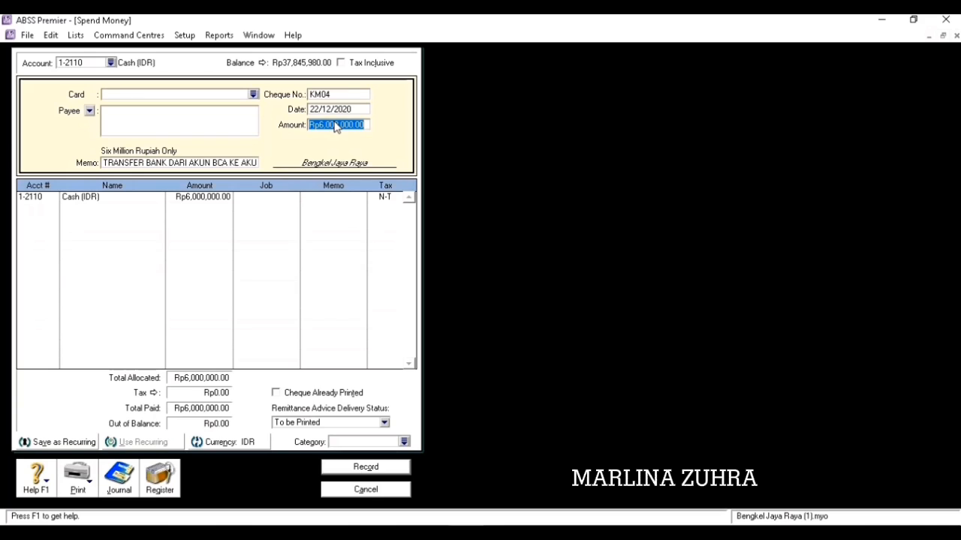
Assign category L (Local), record the KM04 entry, close the form and return to Word.
{"action": "left_click", "coordinate": [406, 443]}
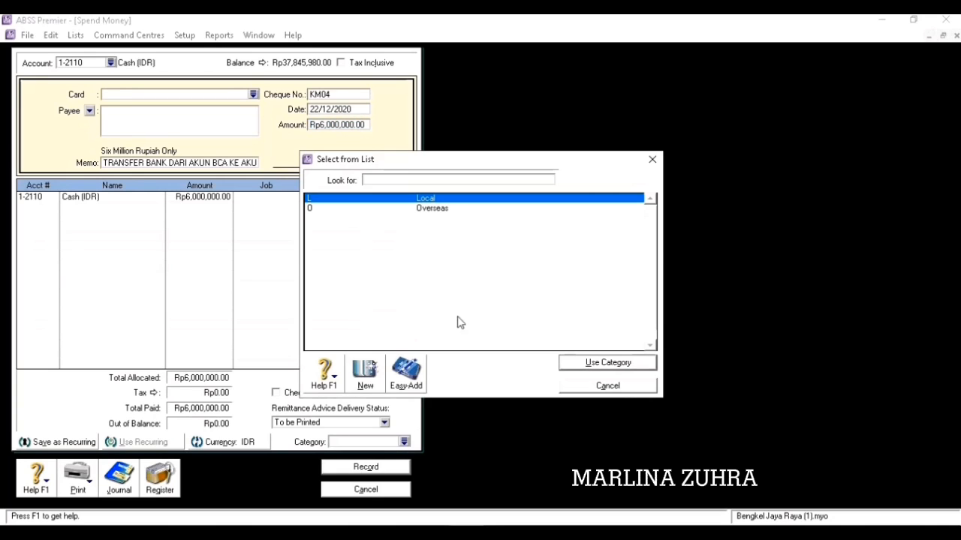
{"action": "left_click", "coordinate": [584, 363]}
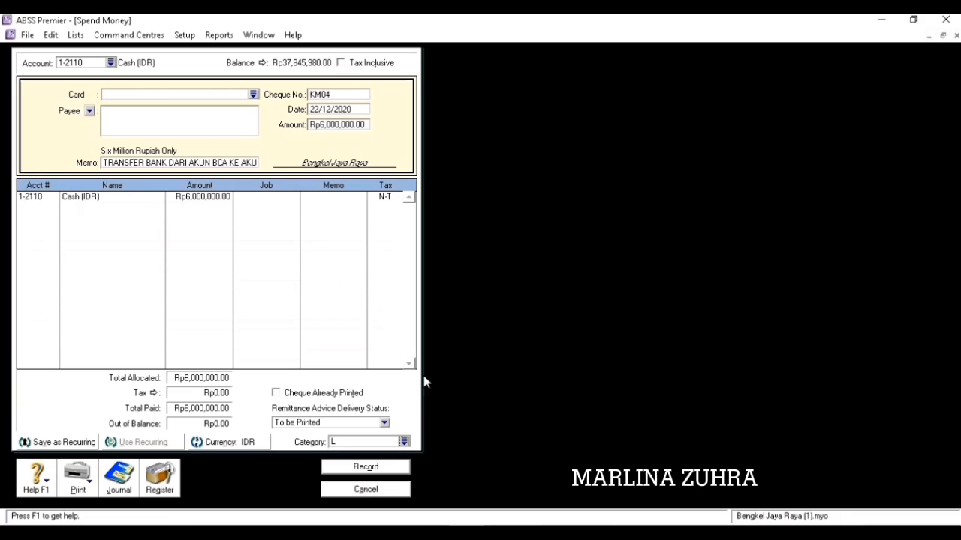
{"action": "left_click", "coordinate": [376, 469]}
{"action": "left_click", "coordinate": [378, 490]}
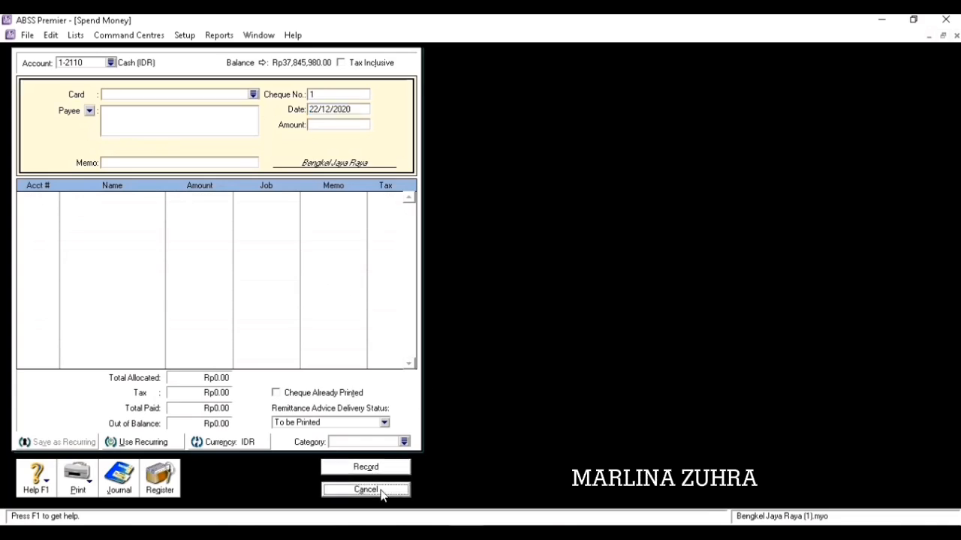
{"action": "left_click", "coordinate": [428, 533]}
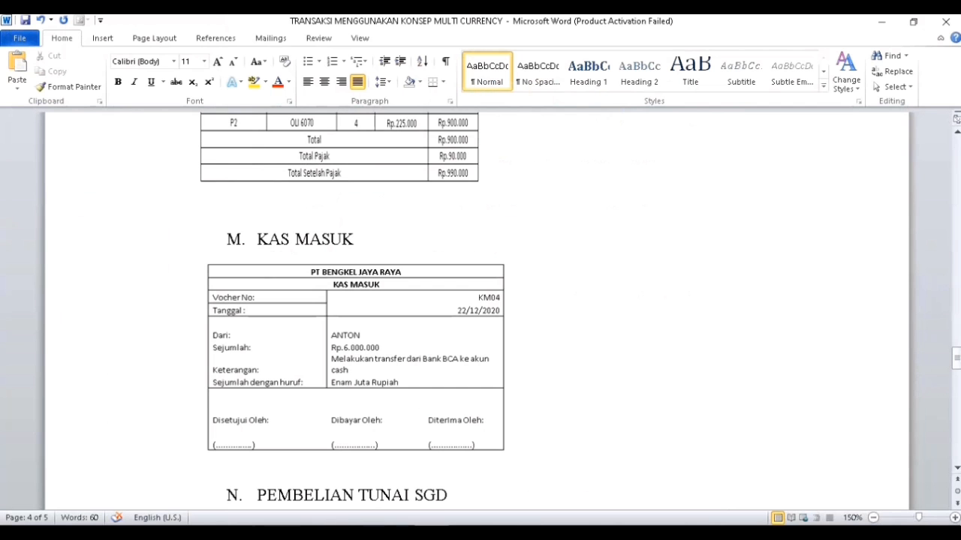
Check the PT CARE invoice PB04 details in Word, then return to ABSS Premier.
{"action": "left_click_drag", "start_coordinate": [958, 359], "coordinate": [958, 370]}
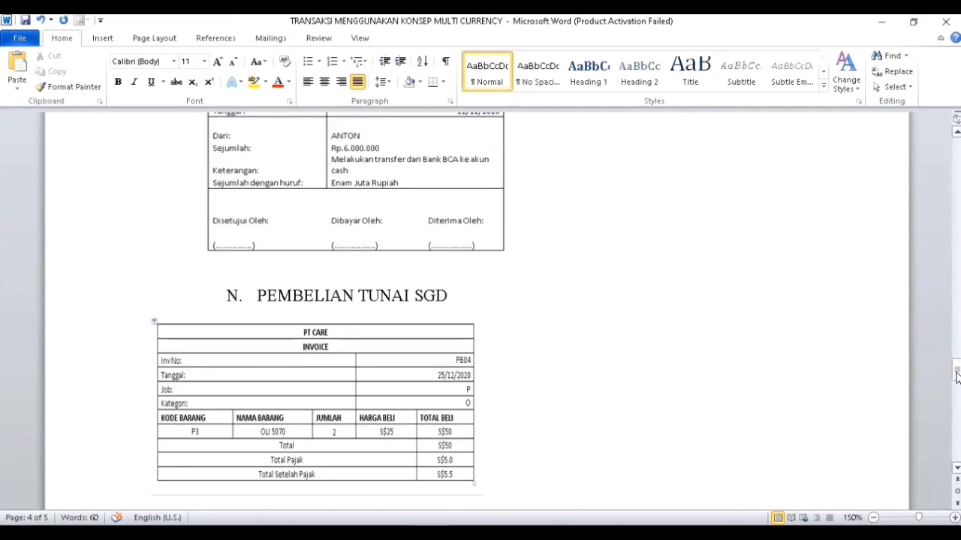
{"action": "left_click", "coordinate": [466, 533]}
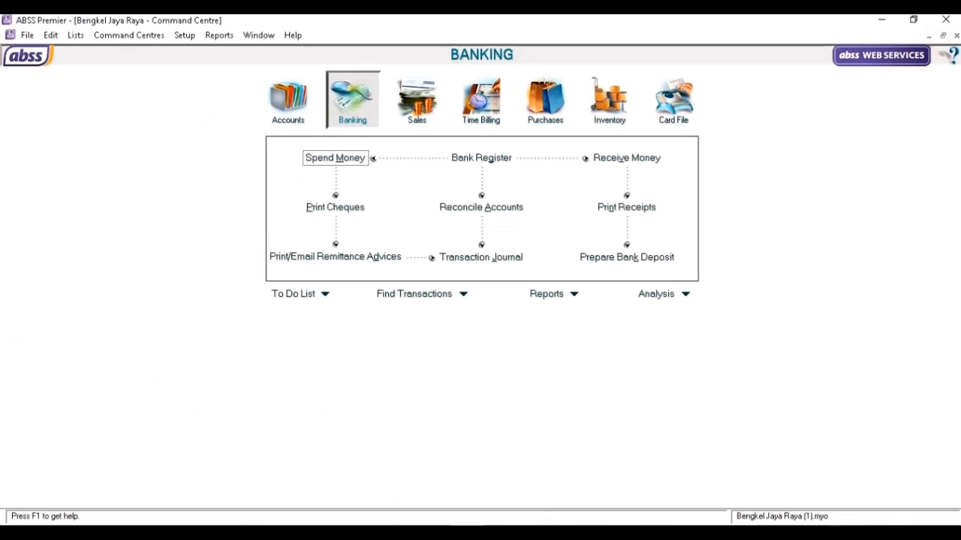
Start a new purchase with PT. Care as the supplier.
{"action": "left_click", "coordinate": [545, 105]}
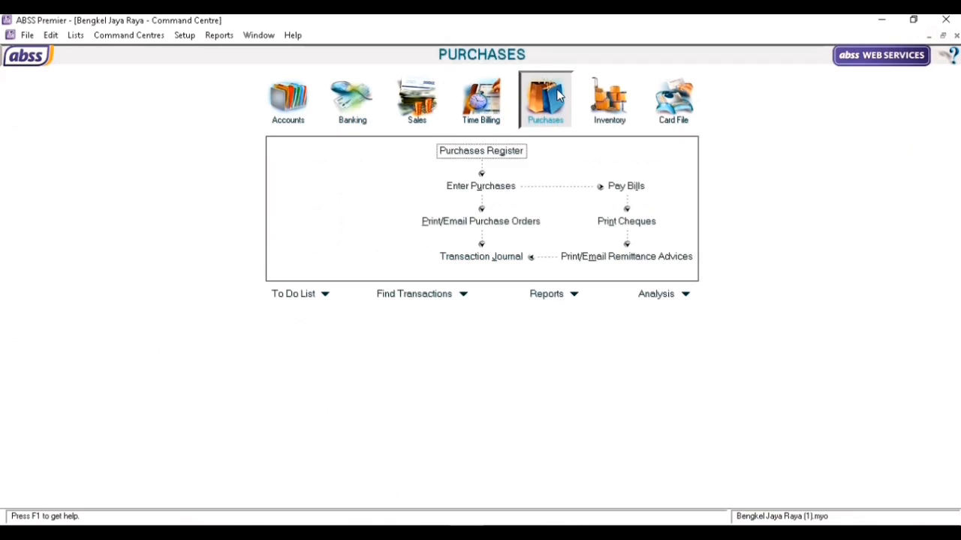
{"action": "left_click", "coordinate": [502, 192]}
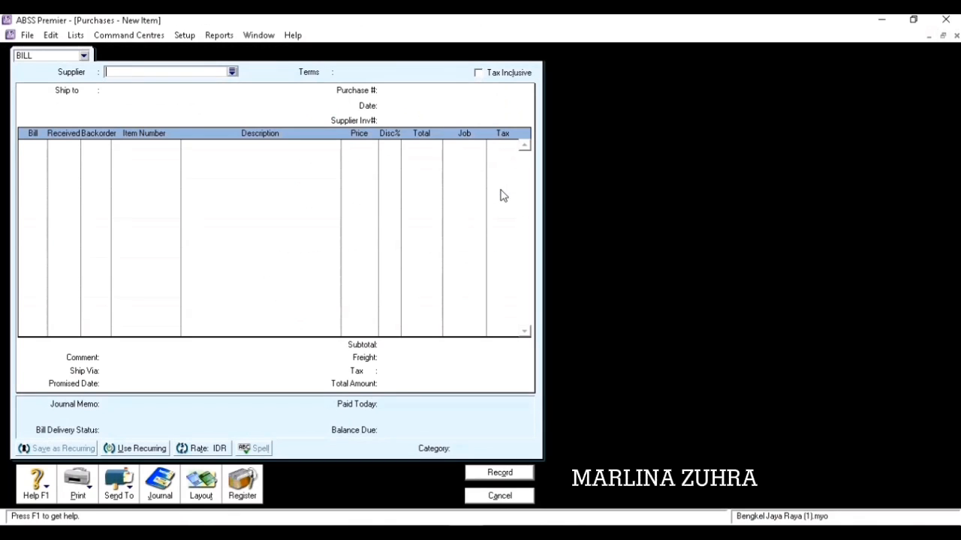
{"action": "left_click", "coordinate": [232, 71]}
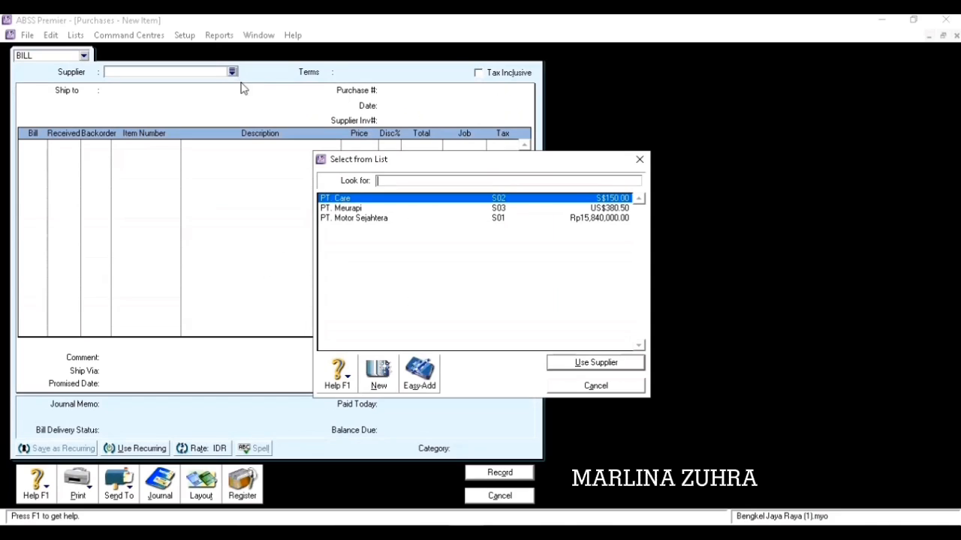
{"action": "left_click", "coordinate": [556, 362]}
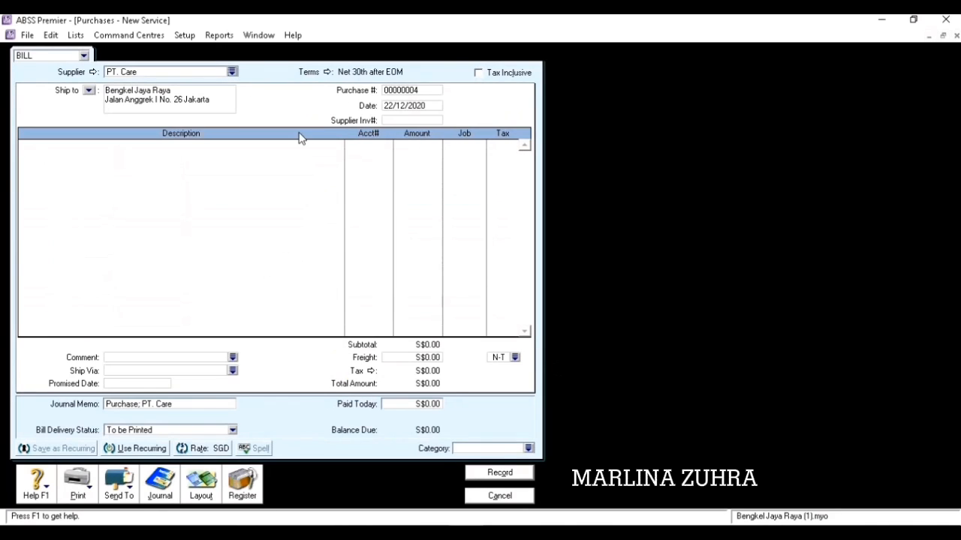
Set the bill's payment terms to C.O.D.
{"action": "left_click", "coordinate": [328, 72]}
{"action": "left_click", "coordinate": [611, 186]}
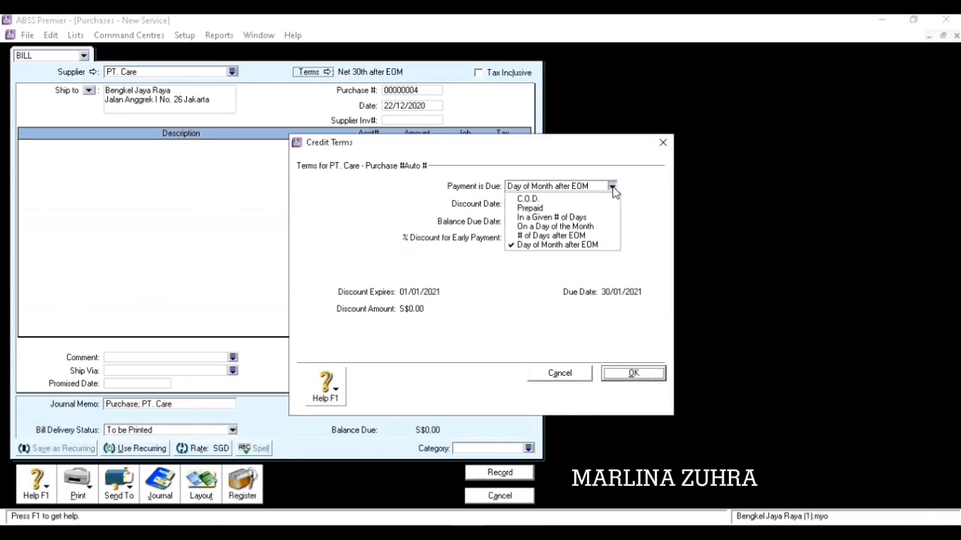
{"action": "left_click", "coordinate": [593, 200]}
{"action": "left_click", "coordinate": [630, 373]}
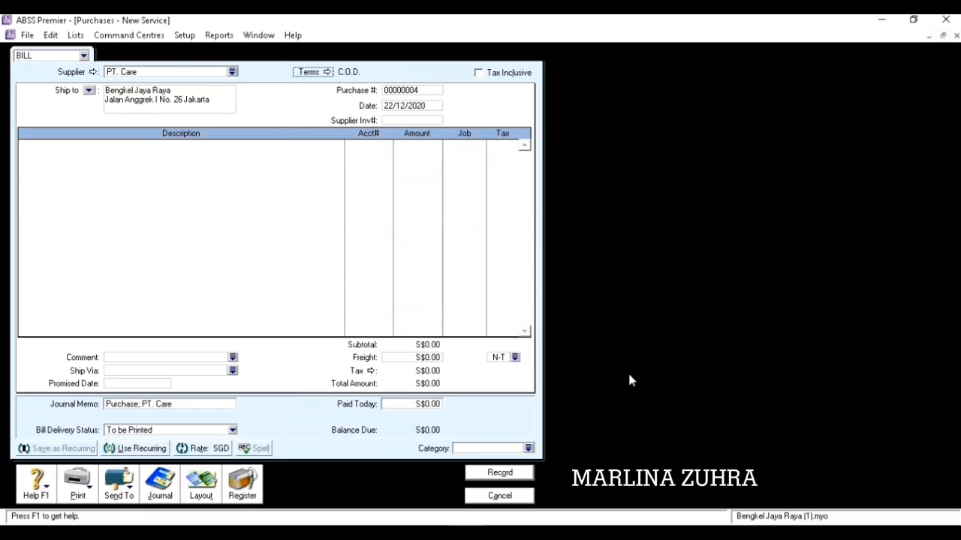
Switch the purchase bill to the Item layout.
{"action": "left_click", "coordinate": [213, 490]}
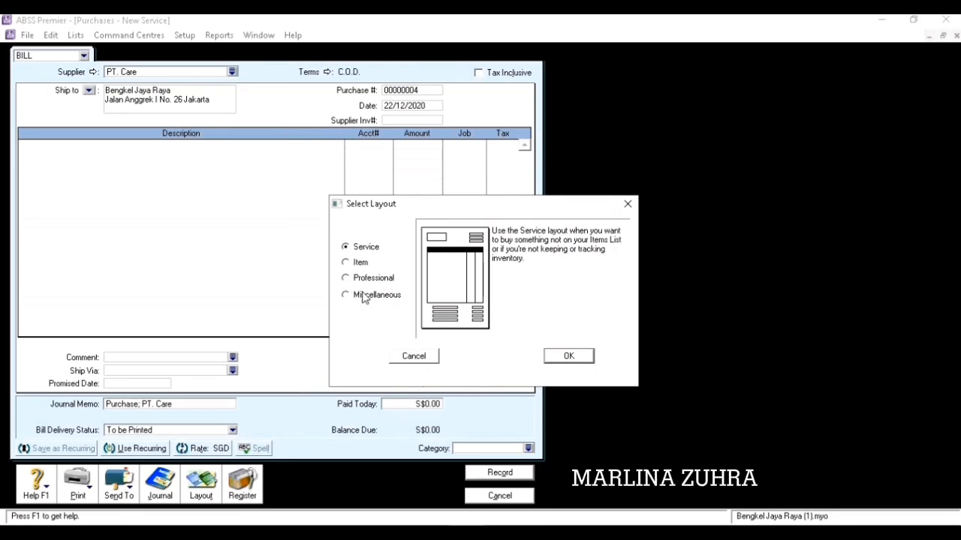
{"action": "left_click", "coordinate": [345, 263]}
{"action": "left_click", "coordinate": [574, 359]}
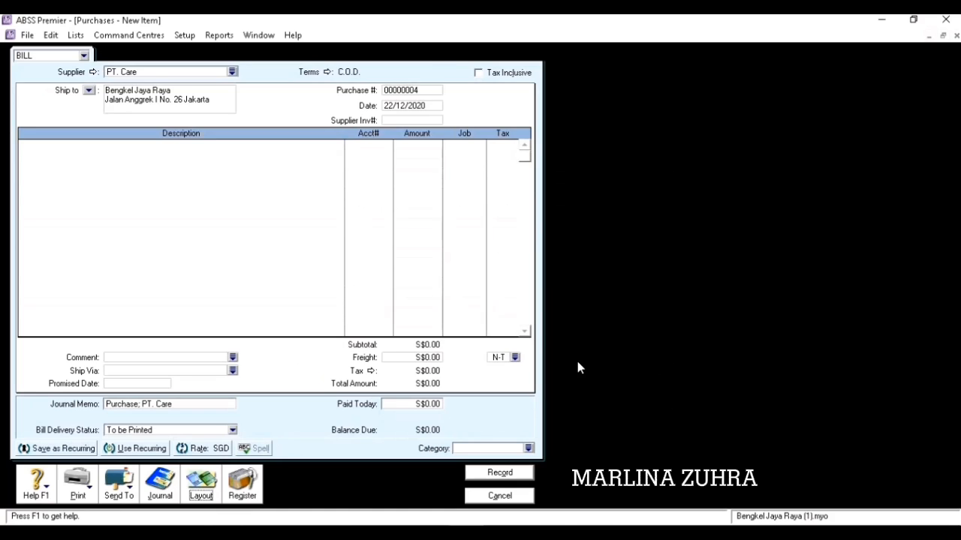
Number the purchase PB04 and date it 25/12/2020.
{"action": "left_click", "coordinate": [418, 92]}
{"action": "type", "text": "PB"}
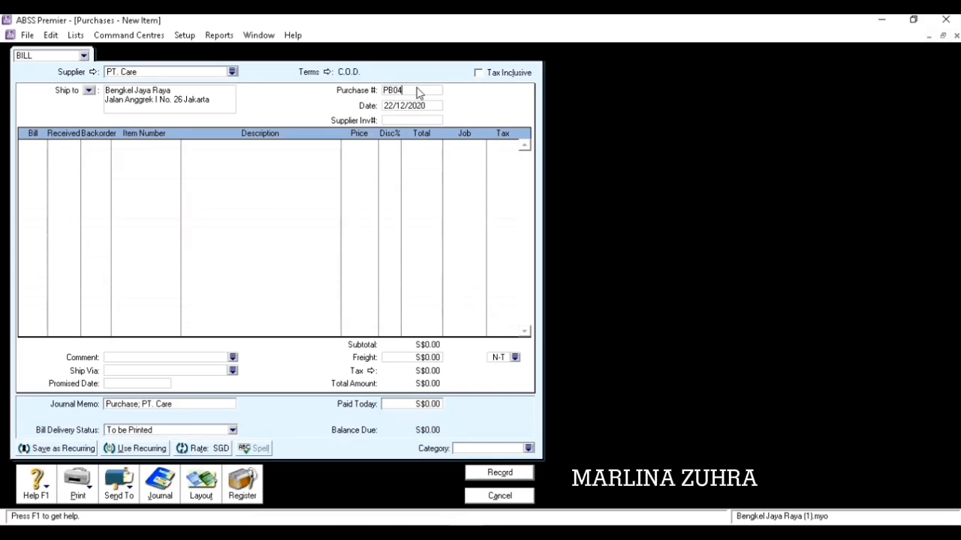
{"action": "key", "text": "Tab"}
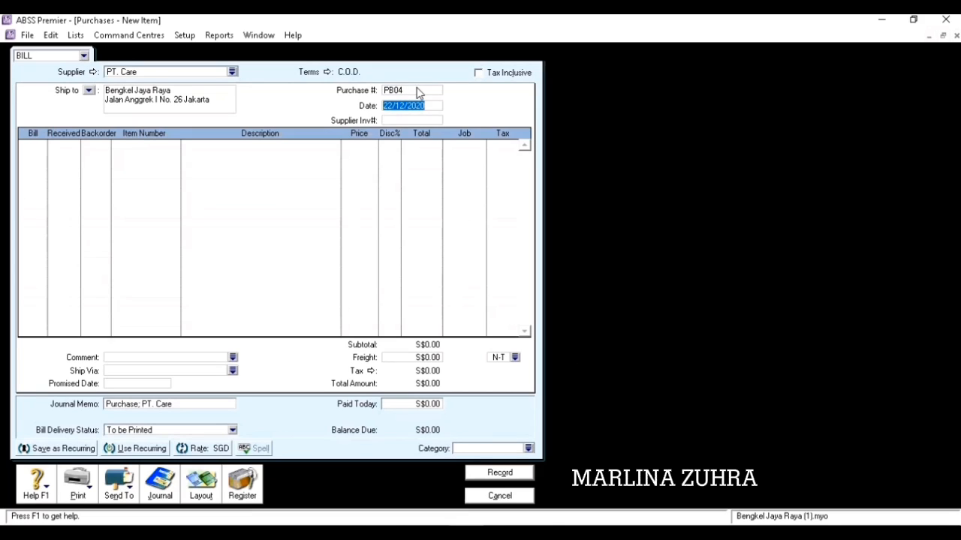
{"action": "type", "text": "25/12/2020"}
{"action": "key", "text": "Tab"}
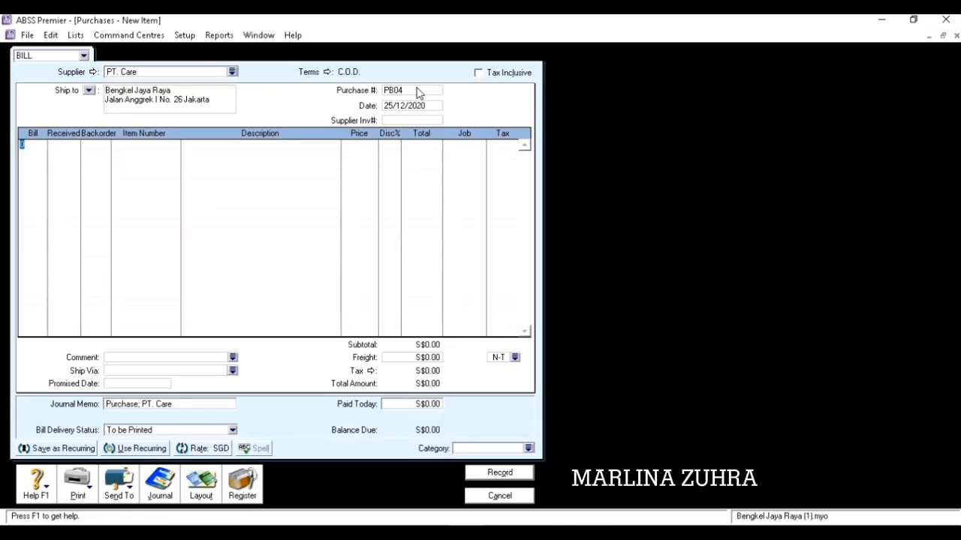
Add a line for 2 units of item P2 (OLI CASTROL) at S$25 each.
{"action": "key", "text": "Tab"}
{"action": "left_click", "coordinate": [44, 147]}
{"action": "type", "text": "2"}
{"action": "key", "text": "Tab"}
{"action": "type", "text": "P2"}
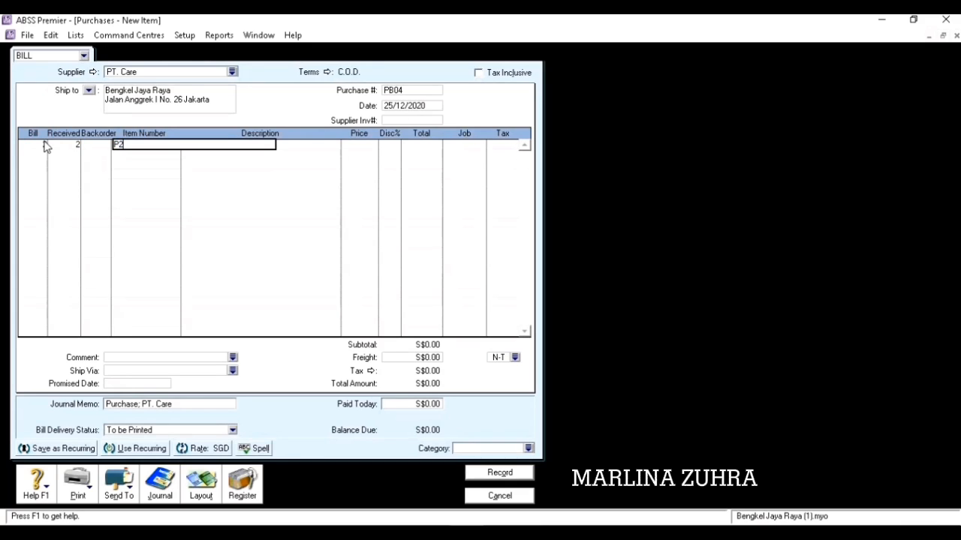
{"action": "key", "text": "Tab"}
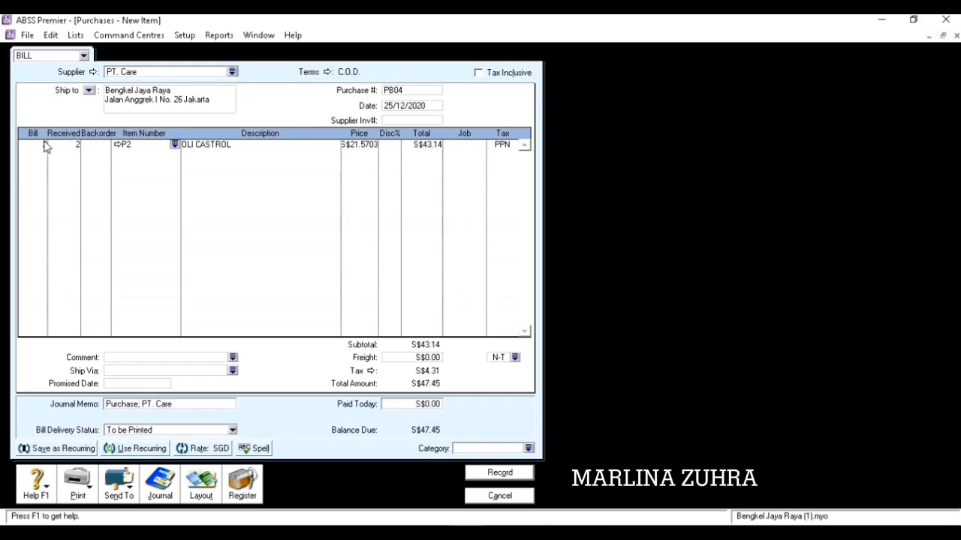
{"action": "key", "text": "Tab"}
{"action": "key", "text": "Tab"}
{"action": "type", "text": "25"}
{"action": "key", "text": "Tab"}
{"action": "key", "text": "Tab"}
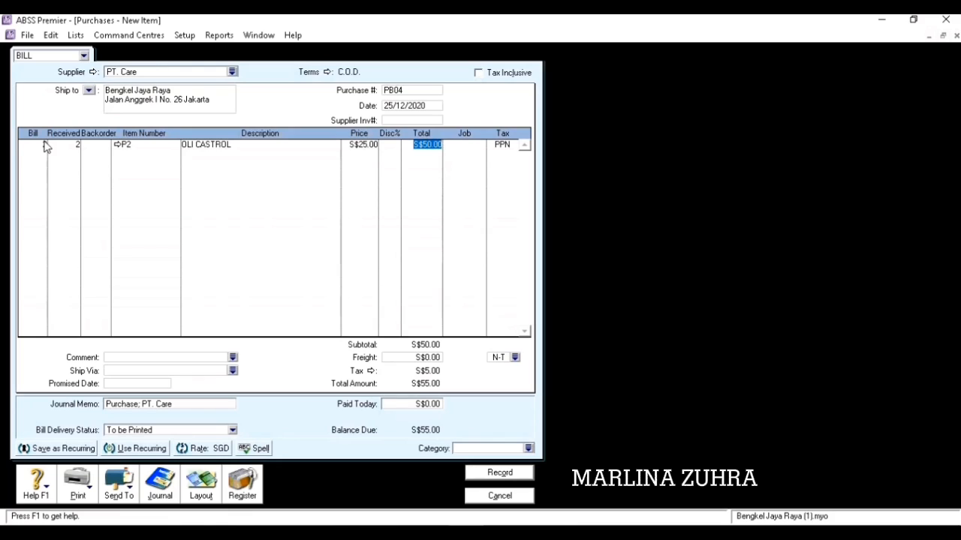
{"action": "key", "text": "Tab"}
{"action": "key", "text": "Tab"}
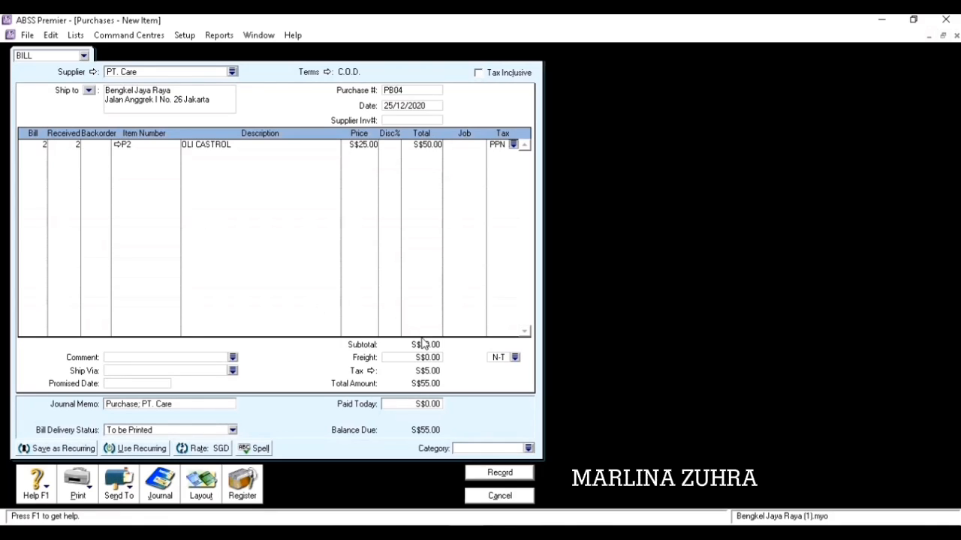
Assign the Overseas category, record the purchase and close the form.
{"action": "left_click", "coordinate": [529, 448]}
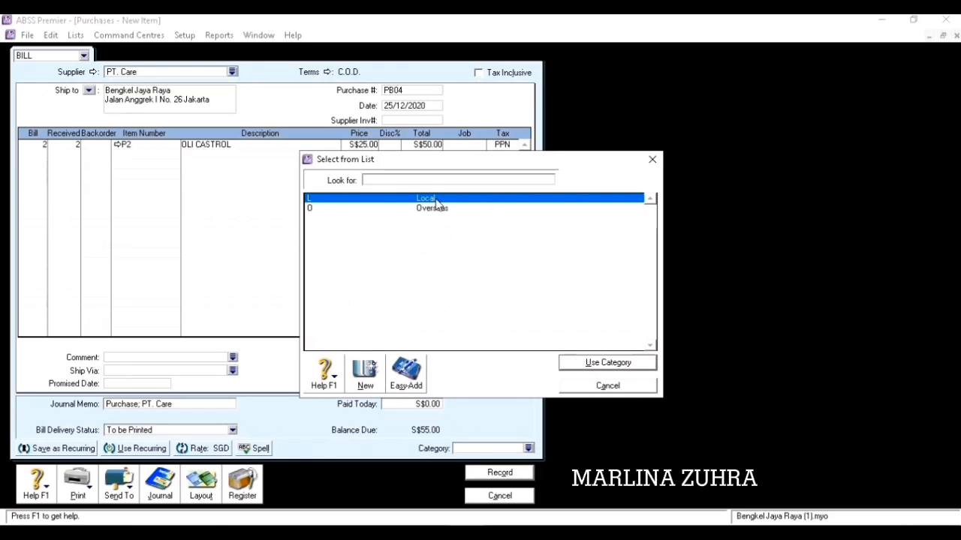
{"action": "left_click", "coordinate": [455, 208]}
{"action": "left_click", "coordinate": [570, 366]}
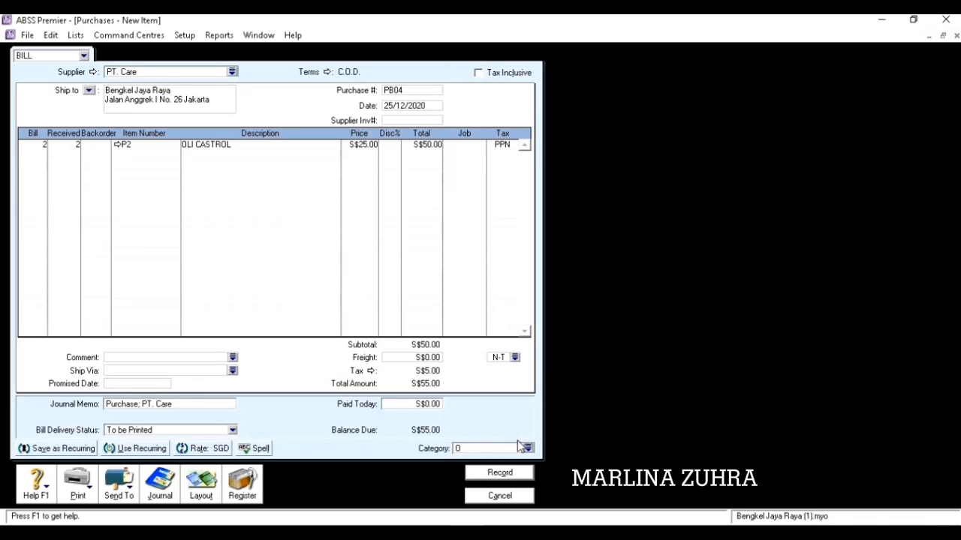
{"action": "left_click", "coordinate": [501, 474]}
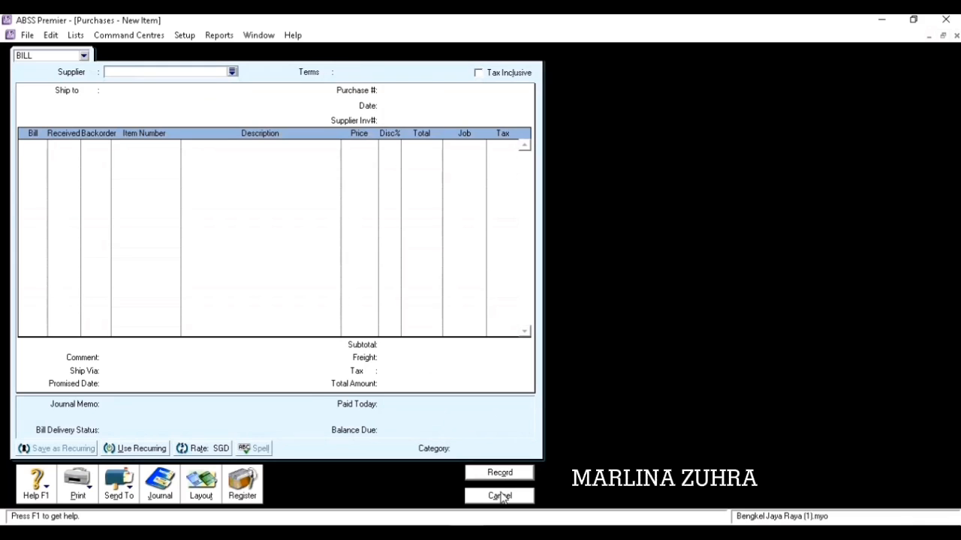
{"action": "left_click", "coordinate": [501, 496]}
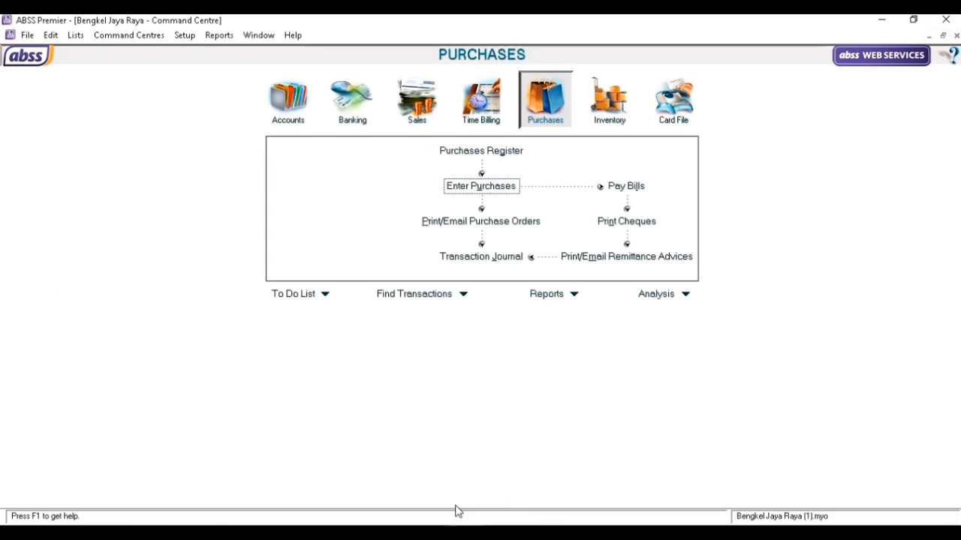
{"action": "key", "text": "alt+Tab"}
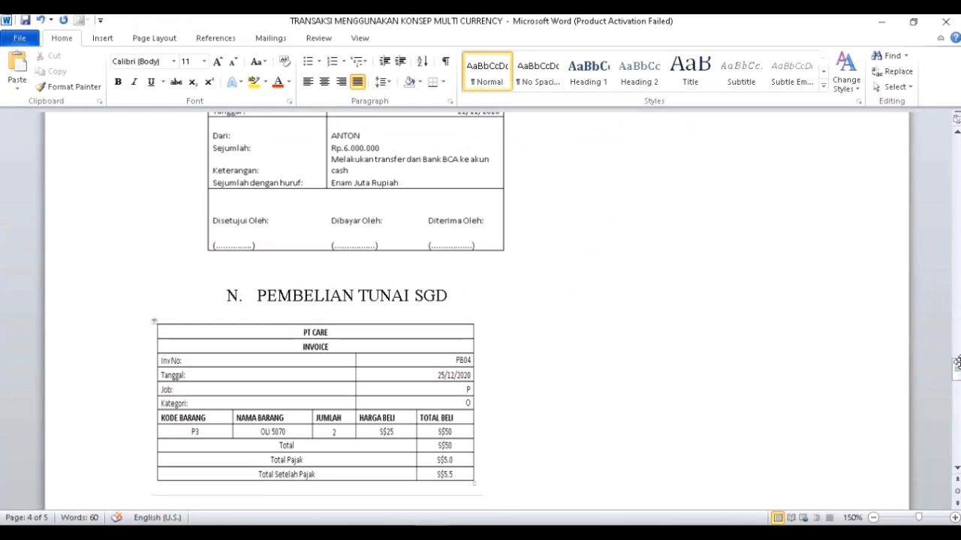
{"action": "left_click_drag", "start_coordinate": [955, 379], "coordinate": [953, 416]}
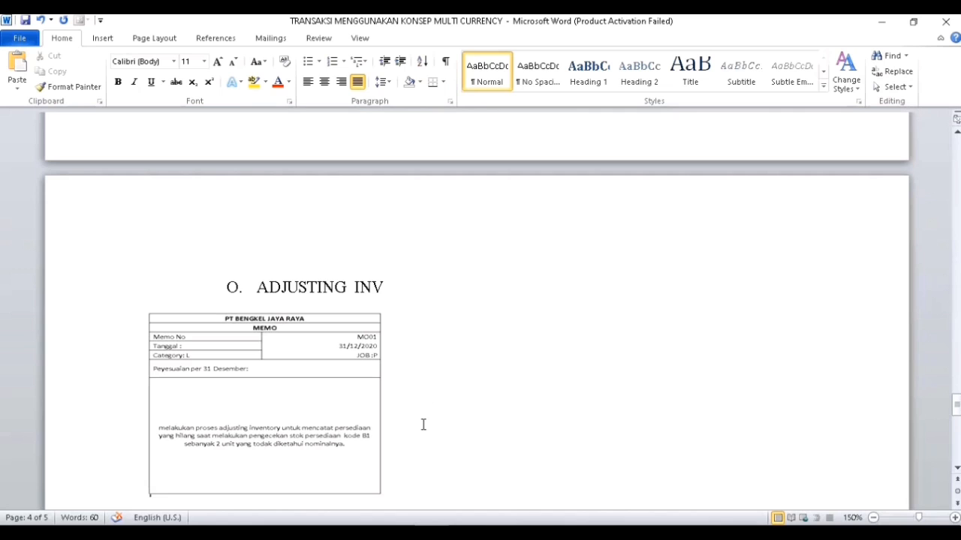
{"action": "key", "text": "alt+Tab"}
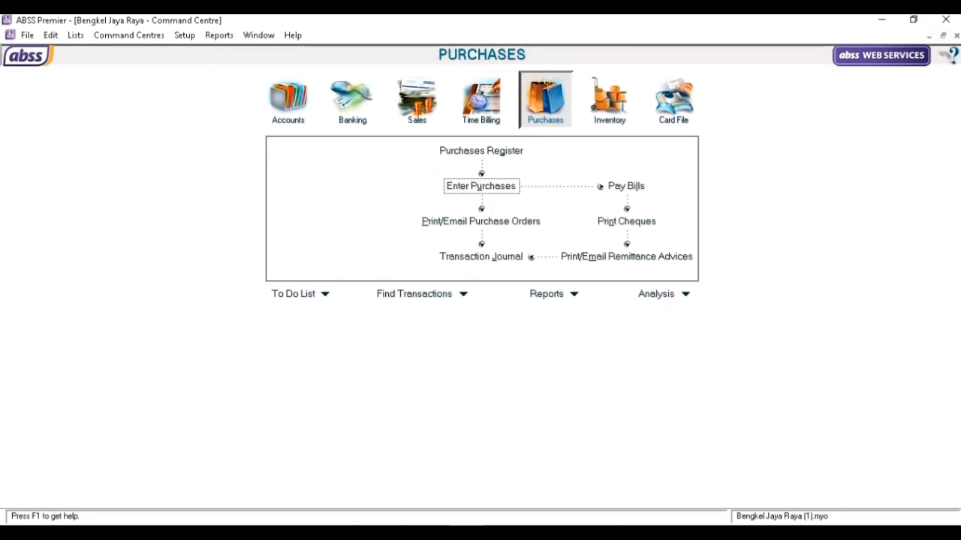
Start an inventory adjustment dated 31/12/2020 with memo 'PERSEDIAAN YANG HILANG KOD B1'.
{"action": "left_click", "coordinate": [610, 114]}
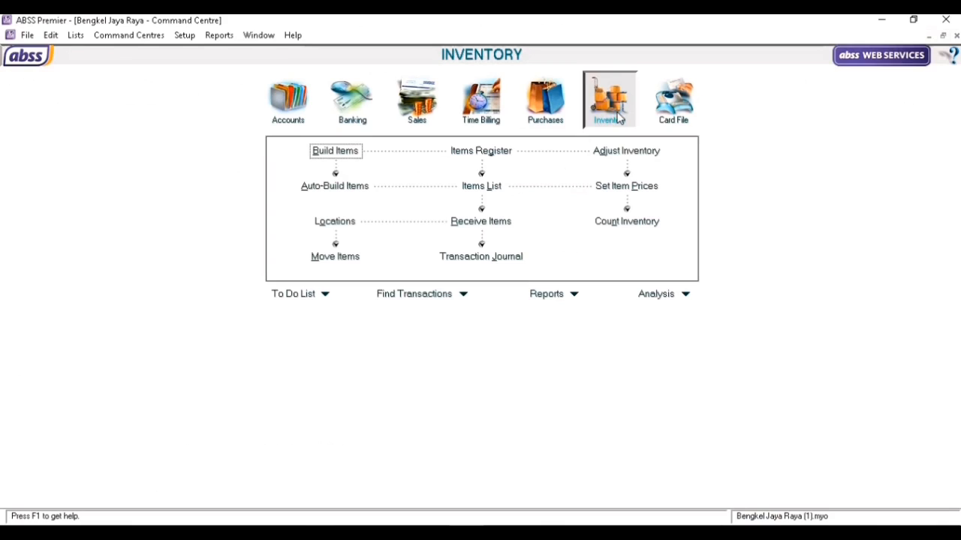
{"action": "left_click", "coordinate": [627, 151]}
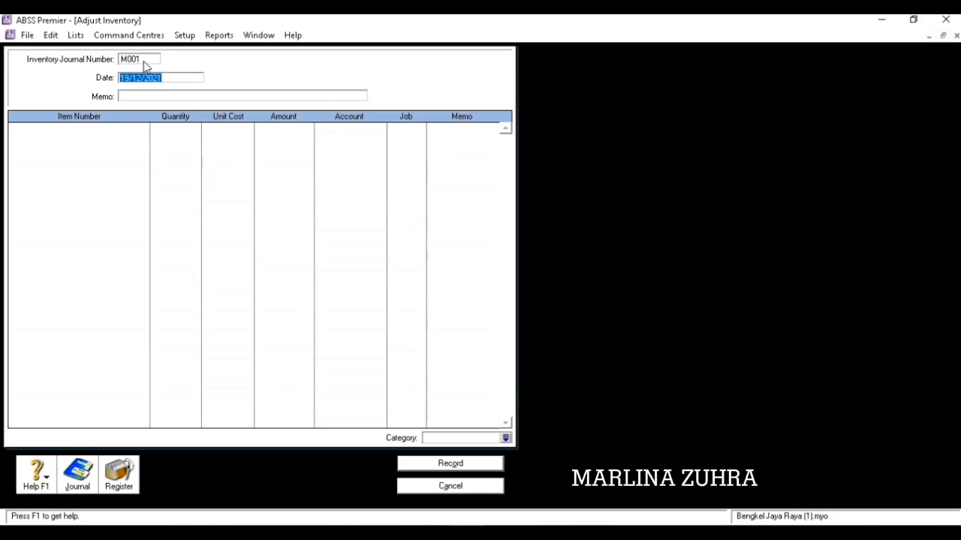
{"action": "type", "text": "31/12/2020"}
{"action": "key", "text": "Tab"}
{"action": "type", "text": "P"}
{"action": "key", "text": "BackSpace"}
{"action": "type", "text": "PERSEDIAAN YANG HILANG"}
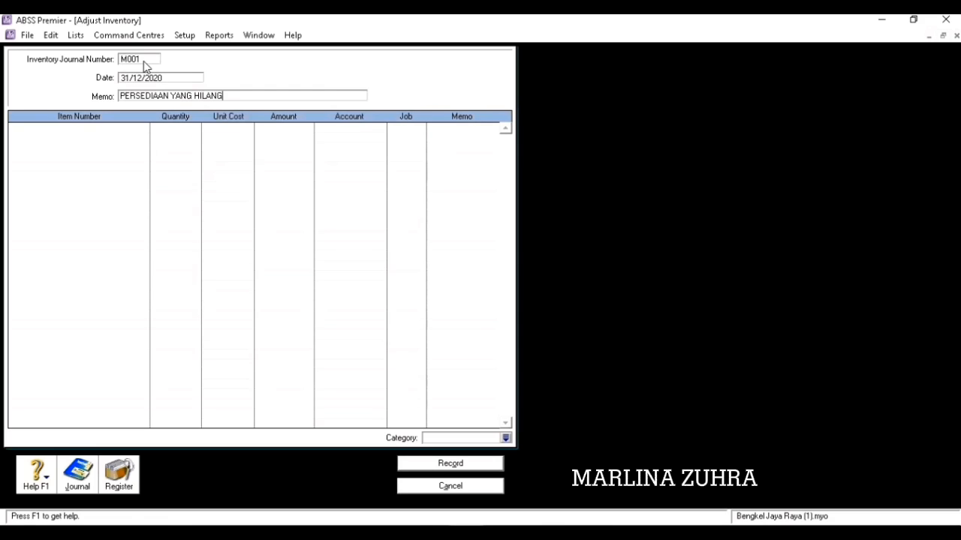
{"action": "type", "text": " KOD B1"}
Add an adjustment line for item B1, quantity 2, unit cost 0 and amount 0.
{"action": "left_click", "coordinate": [107, 129]}
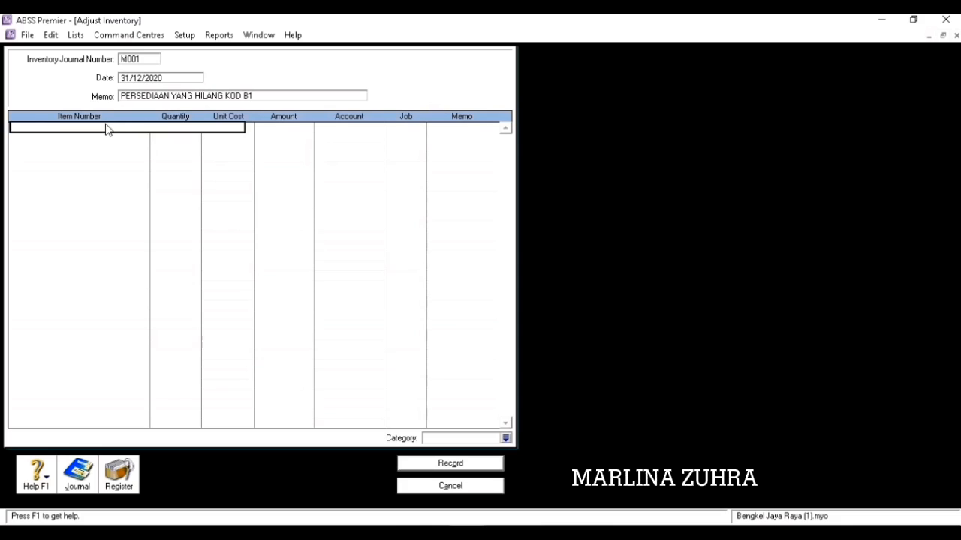
{"action": "type", "text": "B1"}
{"action": "key", "text": "Tab"}
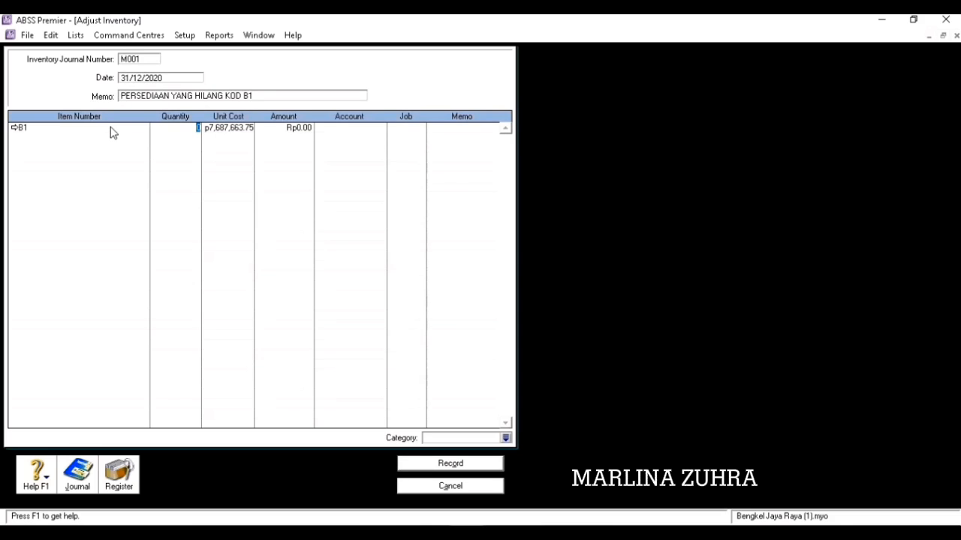
{"action": "type", "text": "2"}
{"action": "key", "text": "Tab"}
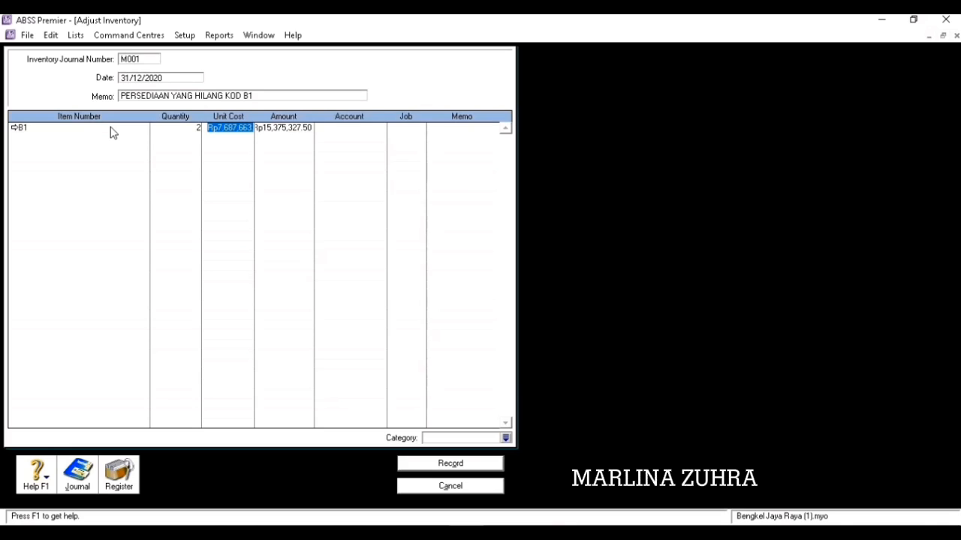
{"action": "type", "text": "0"}
{"action": "key", "text": "Tab"}
{"action": "type", "text": "0"}
{"action": "key", "text": "Tab"}
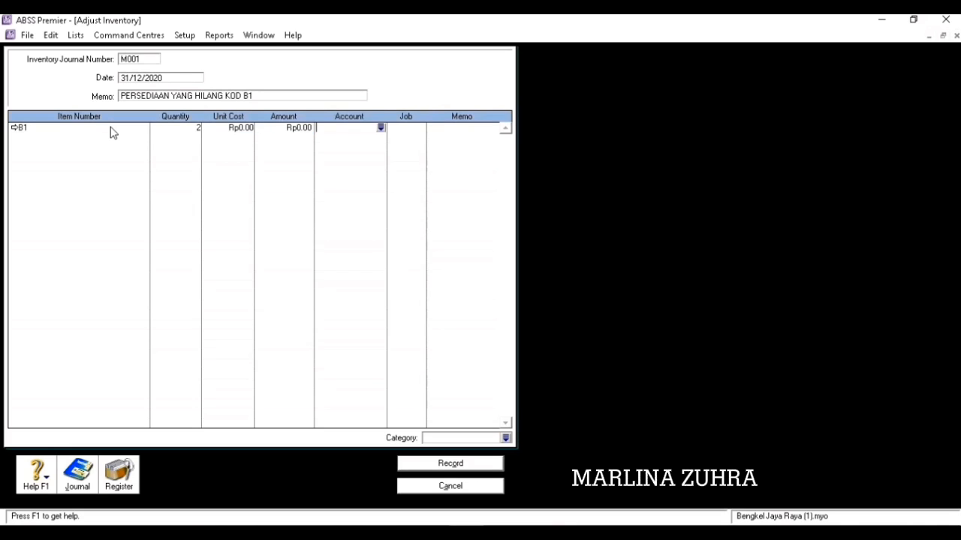
{"action": "type", "text": "6-"}
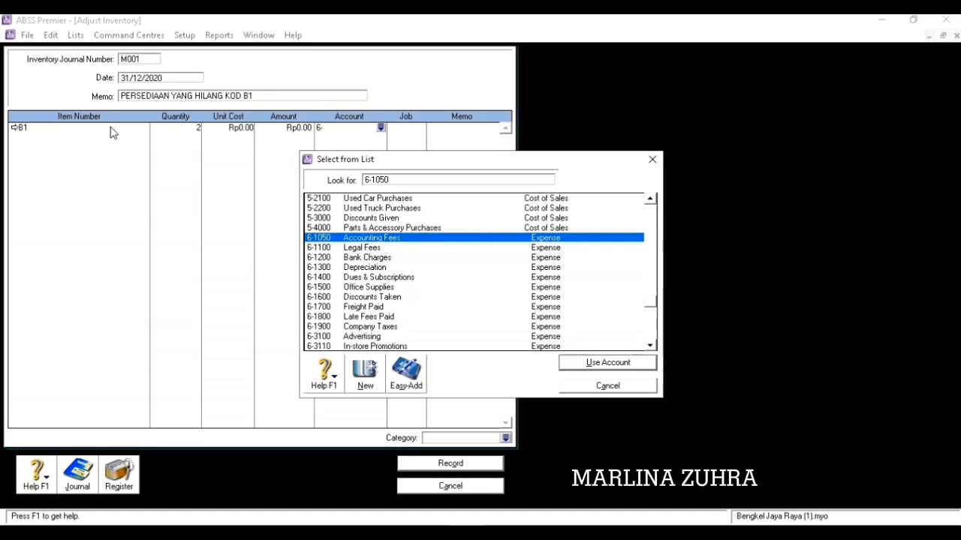
{"action": "left_click", "coordinate": [633, 387]}
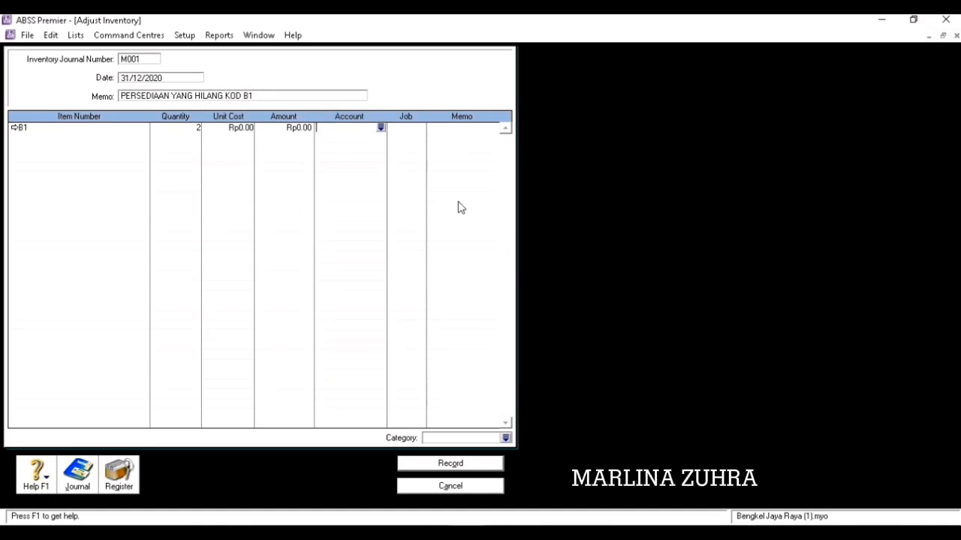
Assign job P and category L, record adjustment M001 and close the window.
{"action": "left_click", "coordinate": [415, 129]}
{"action": "left_click", "coordinate": [421, 127]}
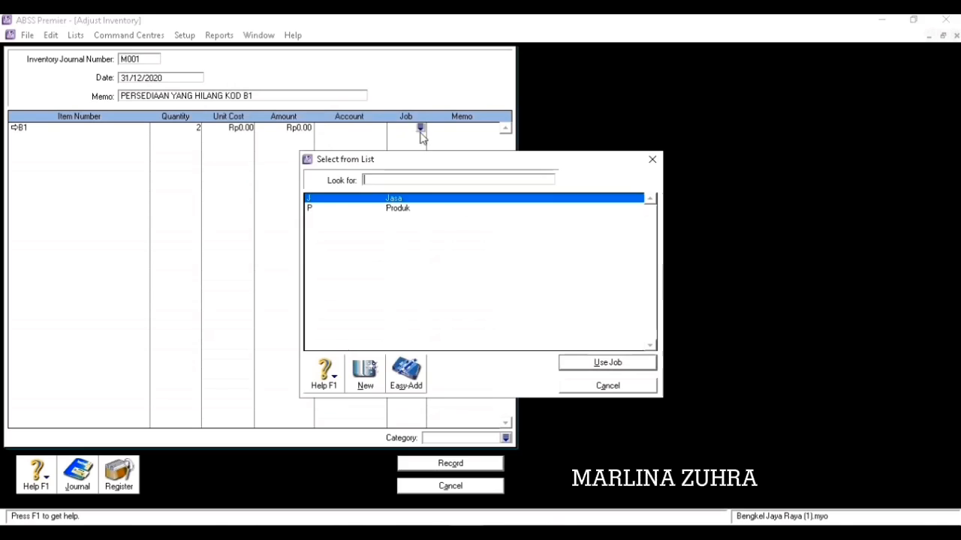
{"action": "type", "text": "P"}
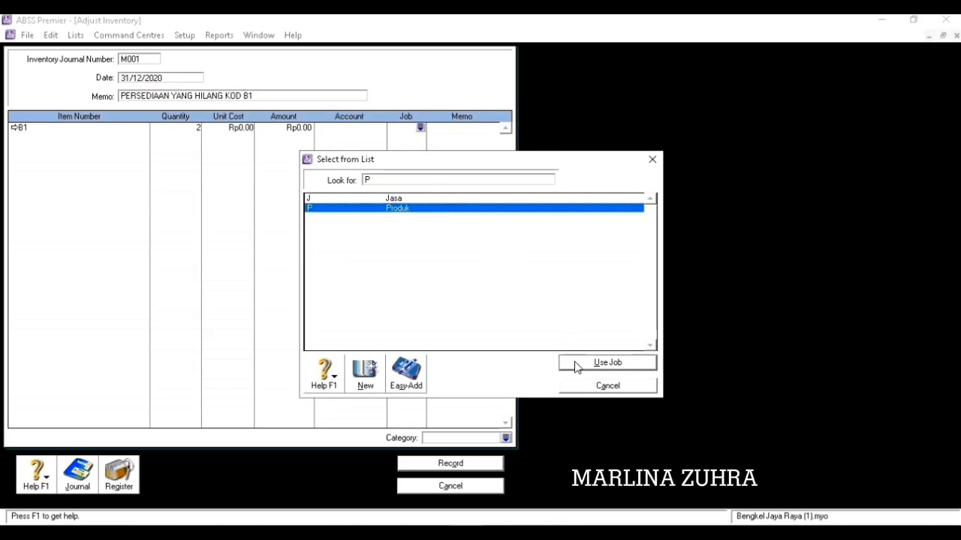
{"action": "left_click", "coordinate": [574, 366]}
{"action": "left_click", "coordinate": [505, 437]}
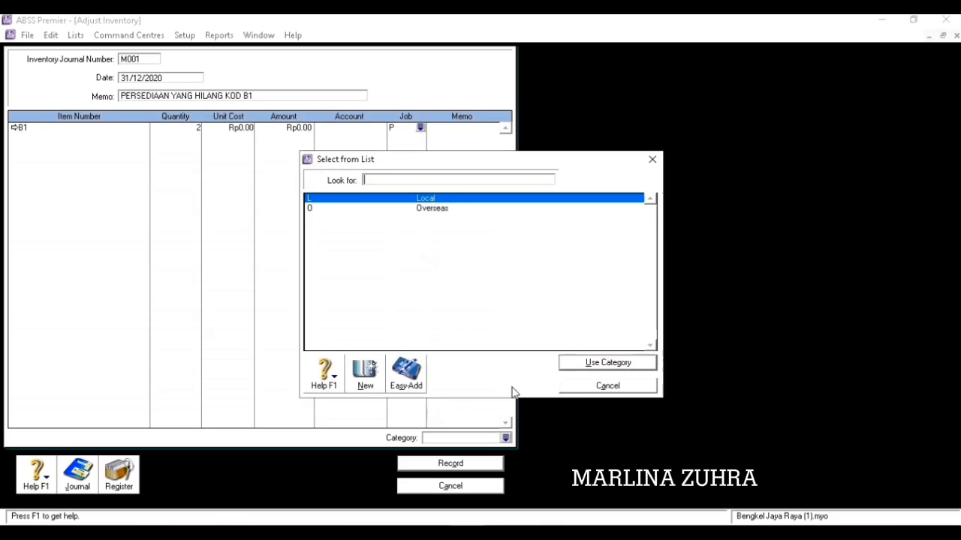
{"action": "left_click", "coordinate": [575, 364]}
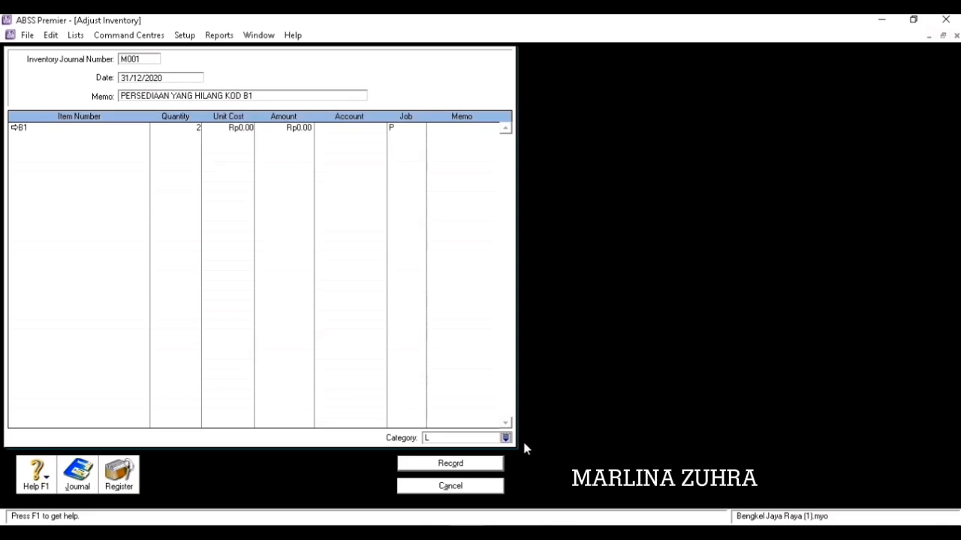
{"action": "left_click", "coordinate": [484, 467]}
{"action": "left_click", "coordinate": [483, 489]}
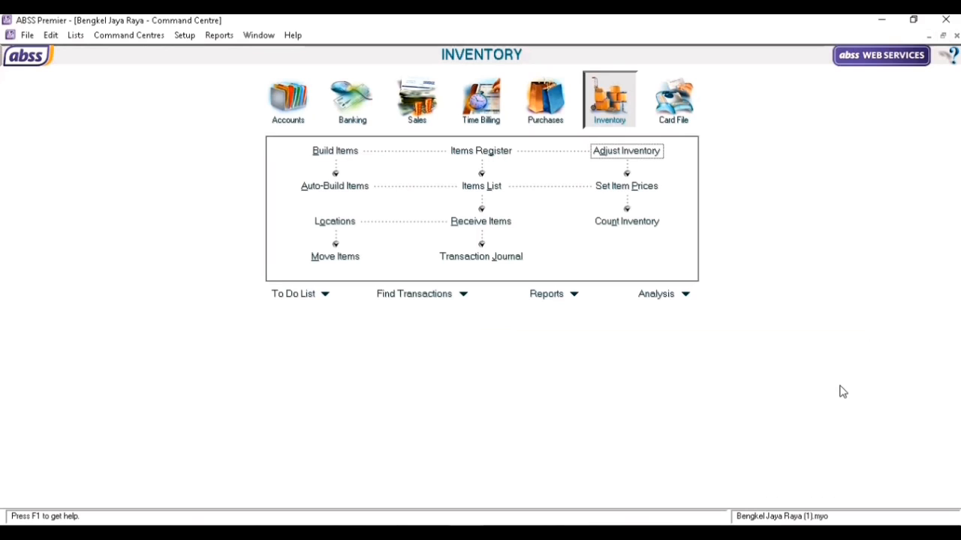
Generate the December 2020 Account Transactions [Accrual] report.
{"action": "left_click", "coordinate": [566, 303]}
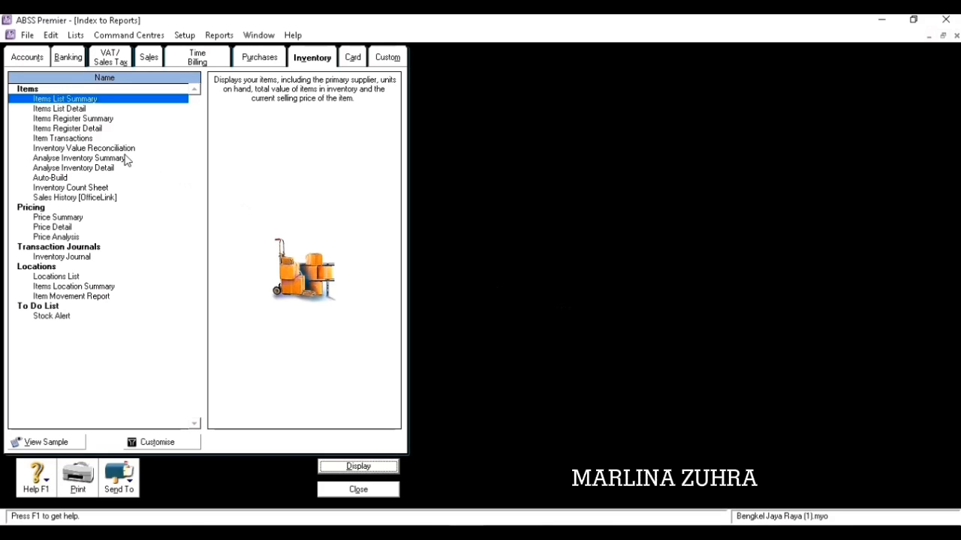
{"action": "left_click", "coordinate": [41, 58]}
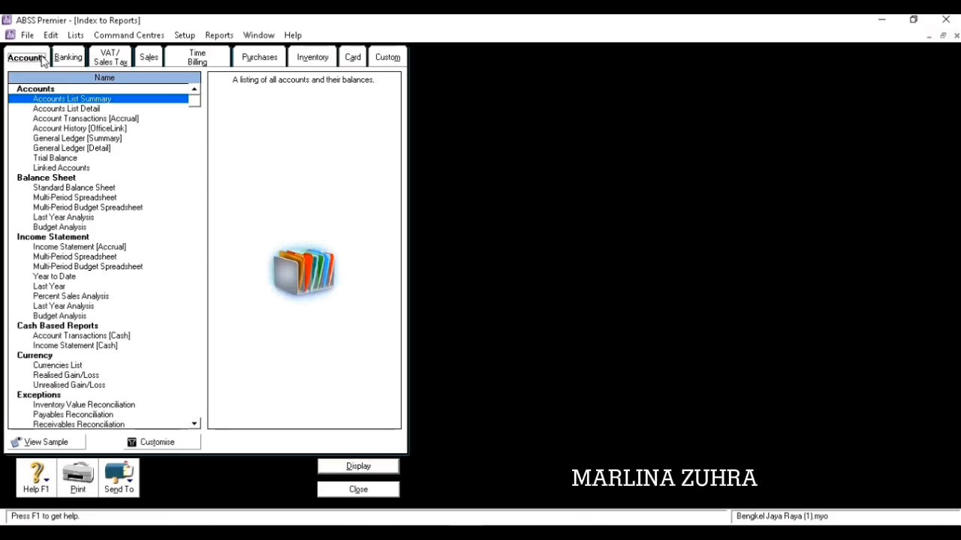
{"action": "left_click", "coordinate": [105, 121]}
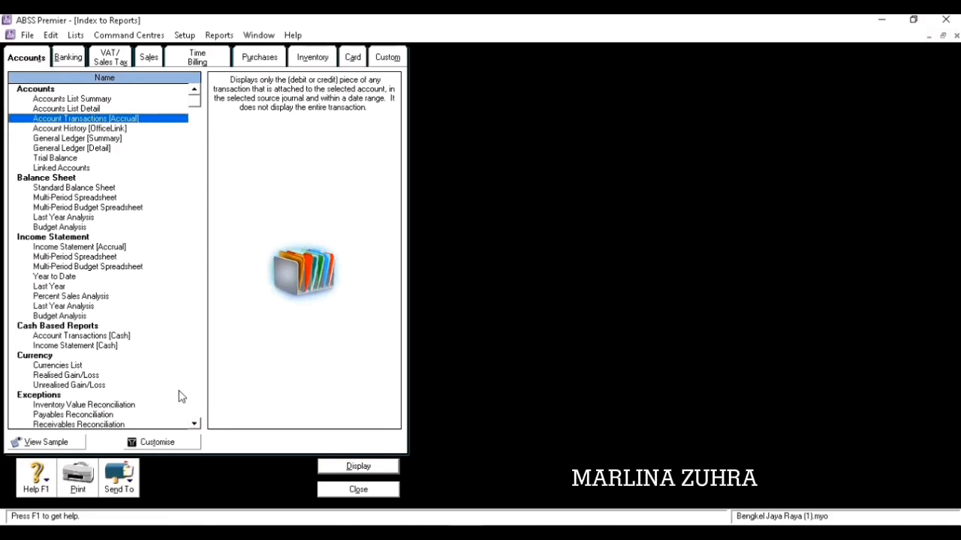
{"action": "left_click", "coordinate": [177, 446]}
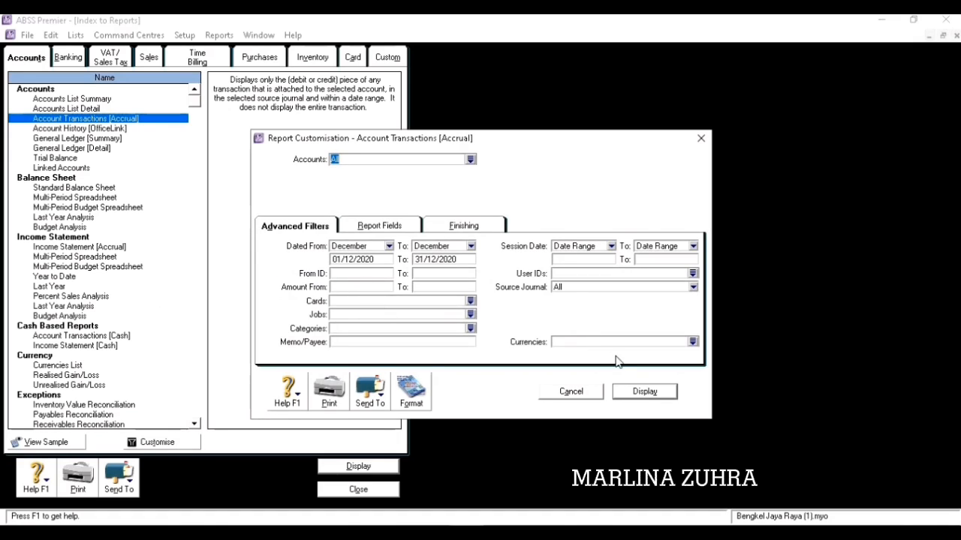
{"action": "left_click", "coordinate": [644, 391]}
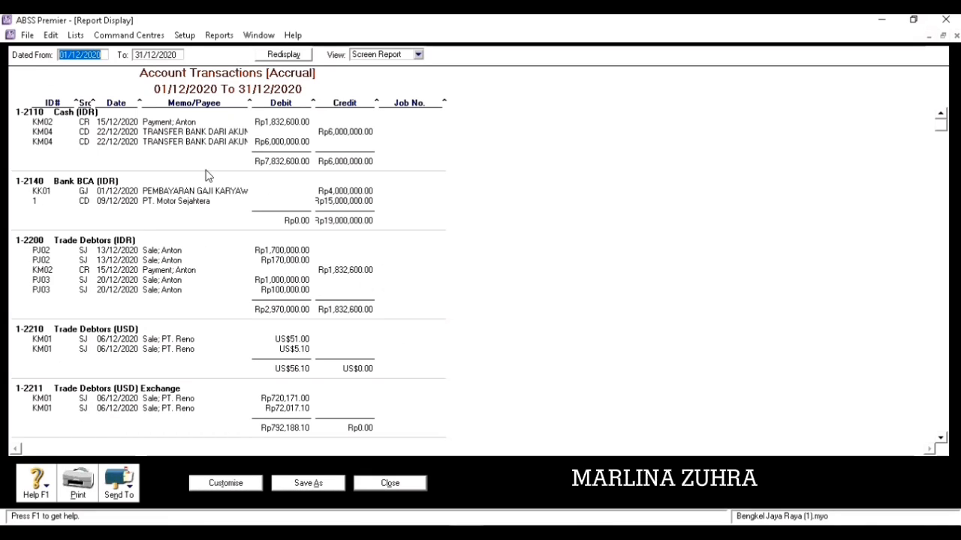
Export the report as PDF into D:\ABBS, then close the report and report index.
{"action": "left_click", "coordinate": [125, 484]}
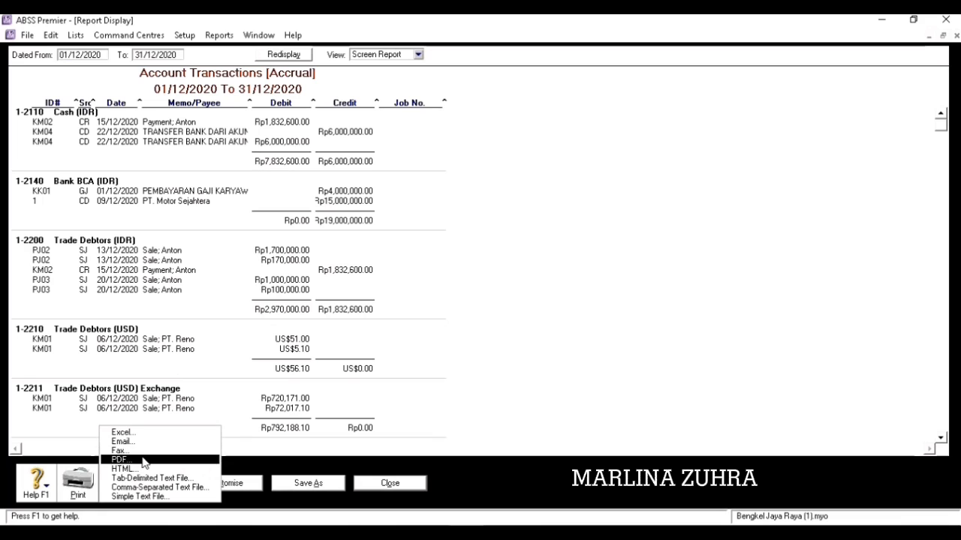
{"action": "left_click", "coordinate": [144, 461]}
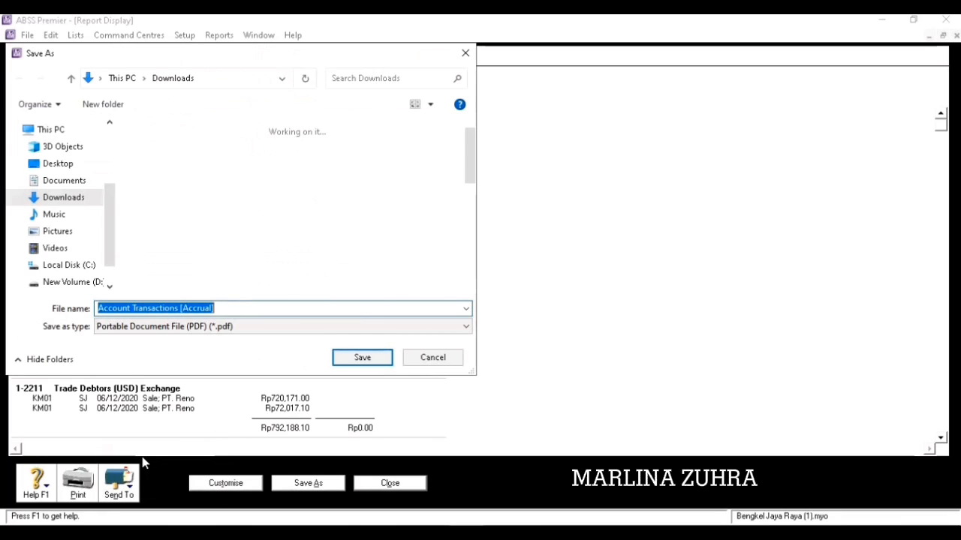
{"action": "left_click", "coordinate": [94, 282]}
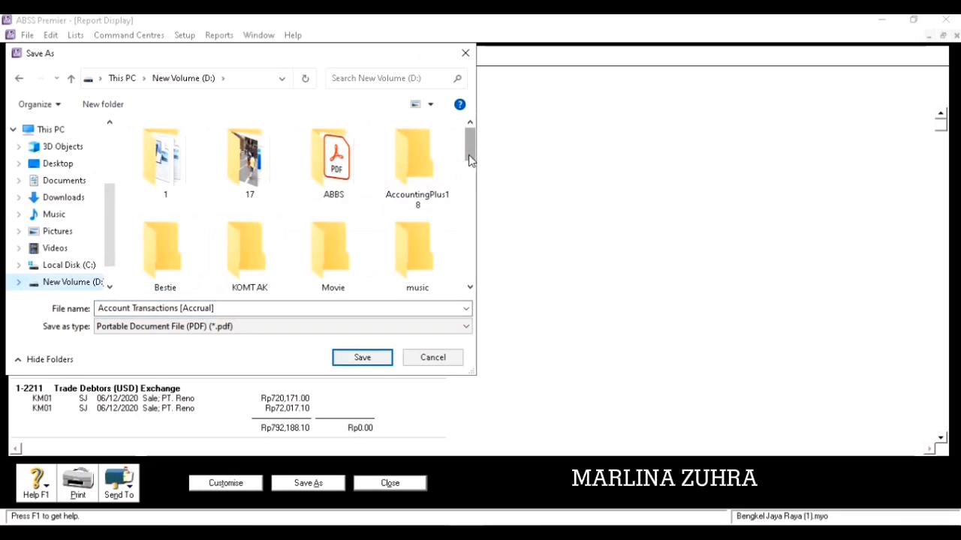
{"action": "double_click", "coordinate": [364, 157]}
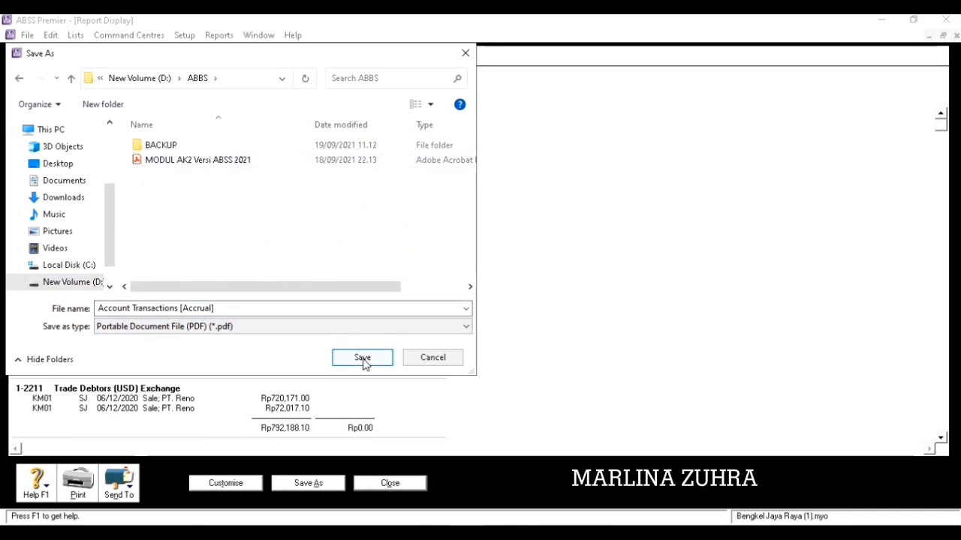
{"action": "left_click", "coordinate": [361, 358]}
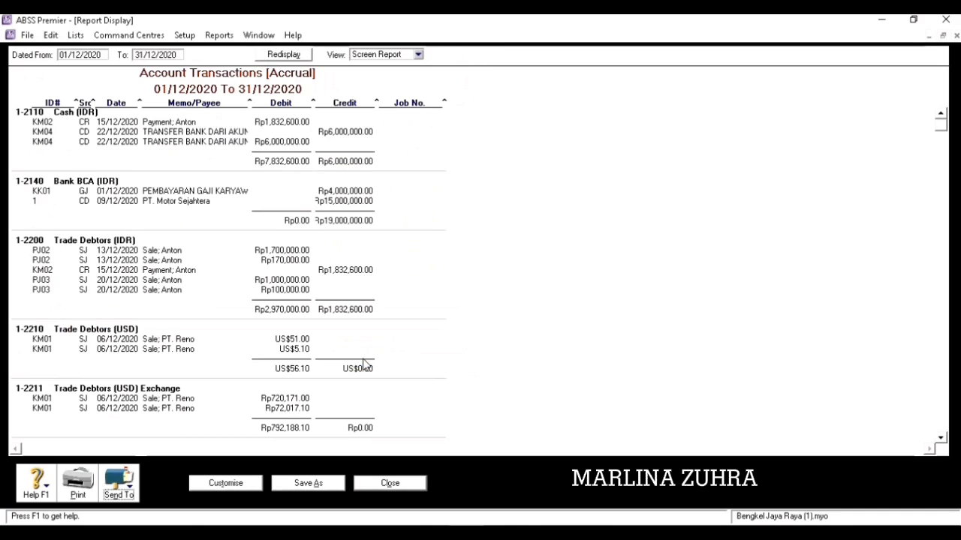
{"action": "left_click", "coordinate": [389, 484]}
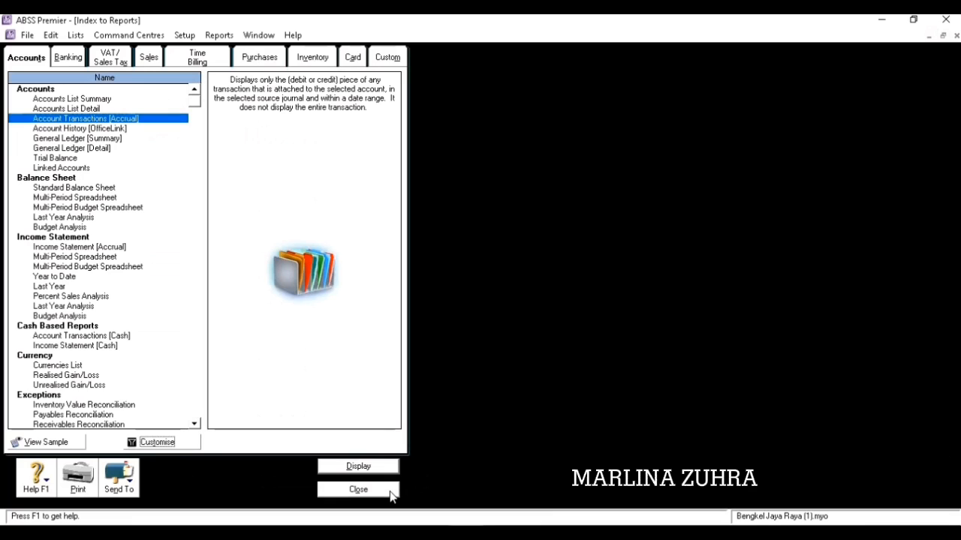
{"action": "left_click", "coordinate": [389, 495]}
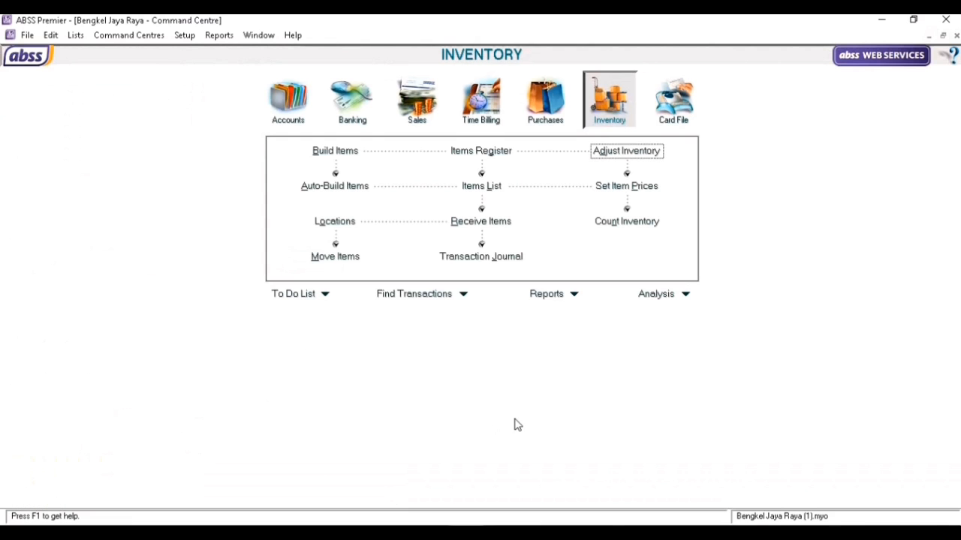
Display the December 2020 Income Statement [Accrual] showing a Rp29,031,467.28 net loss, then close it.
{"action": "left_click", "coordinate": [562, 299]}
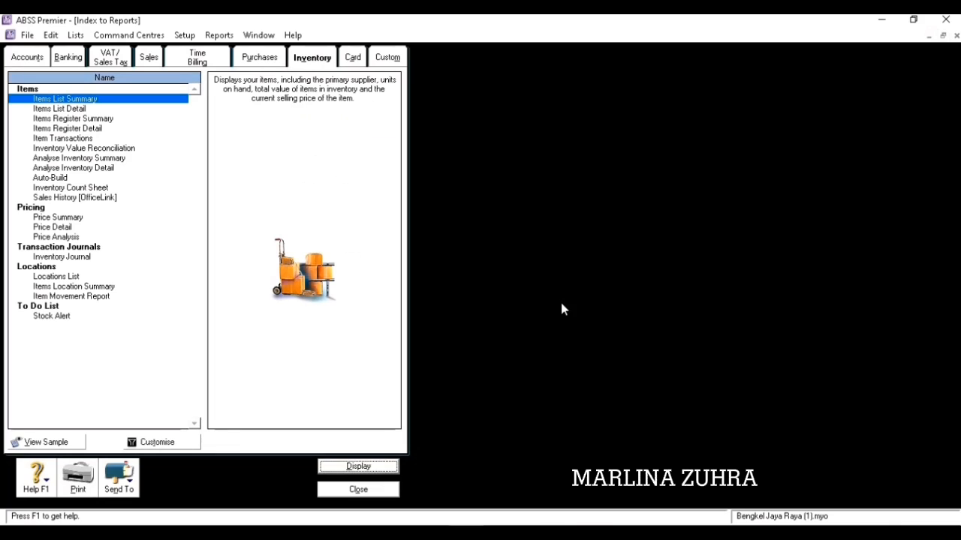
{"action": "left_click", "coordinate": [30, 60]}
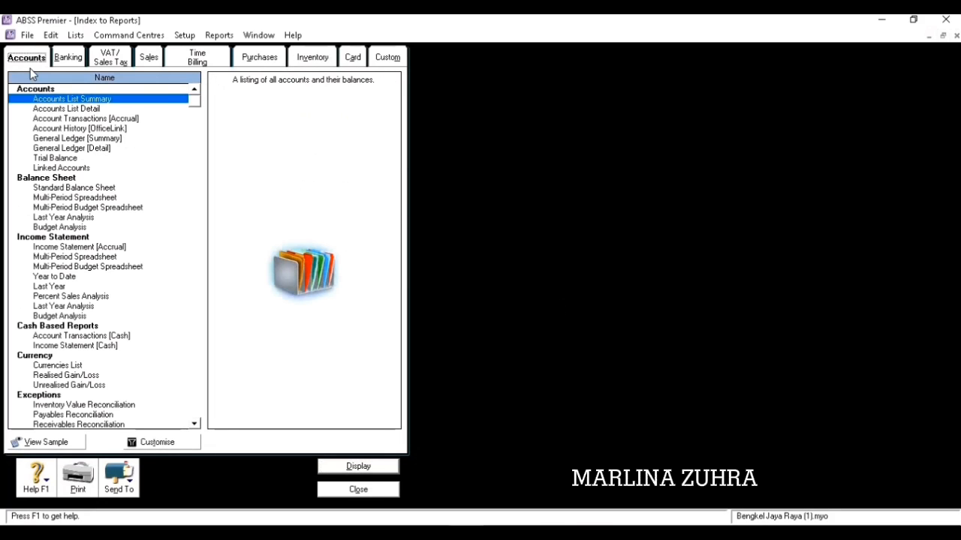
{"action": "left_click", "coordinate": [68, 248]}
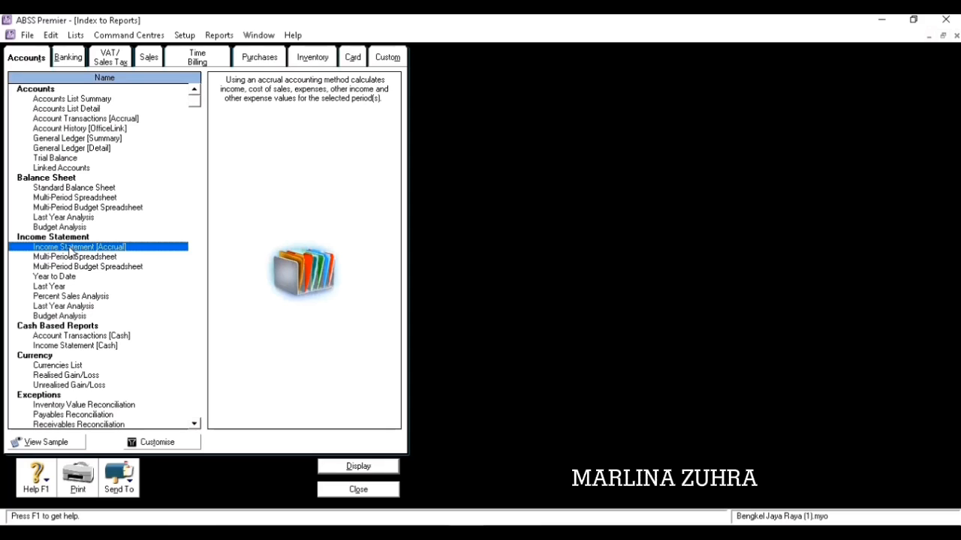
{"action": "left_click", "coordinate": [179, 443]}
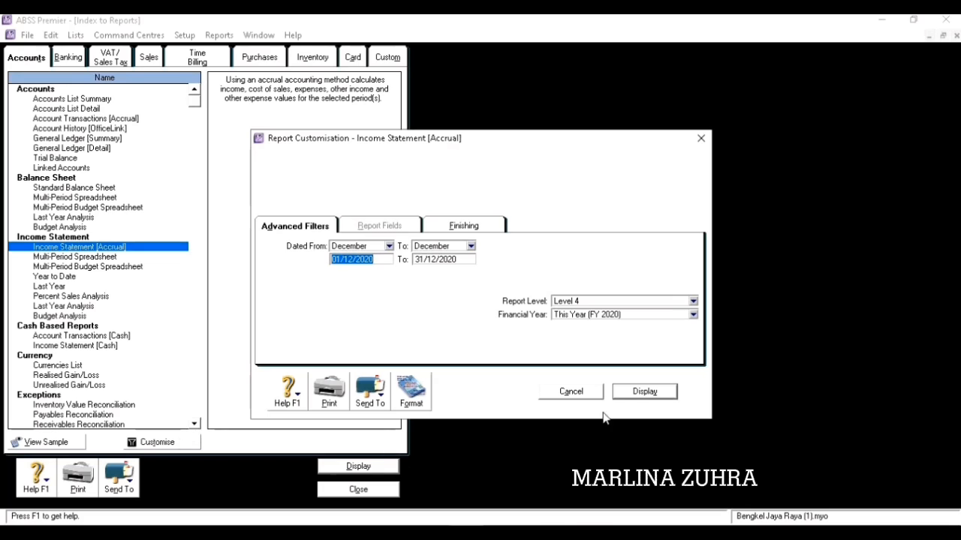
{"action": "left_click", "coordinate": [656, 402]}
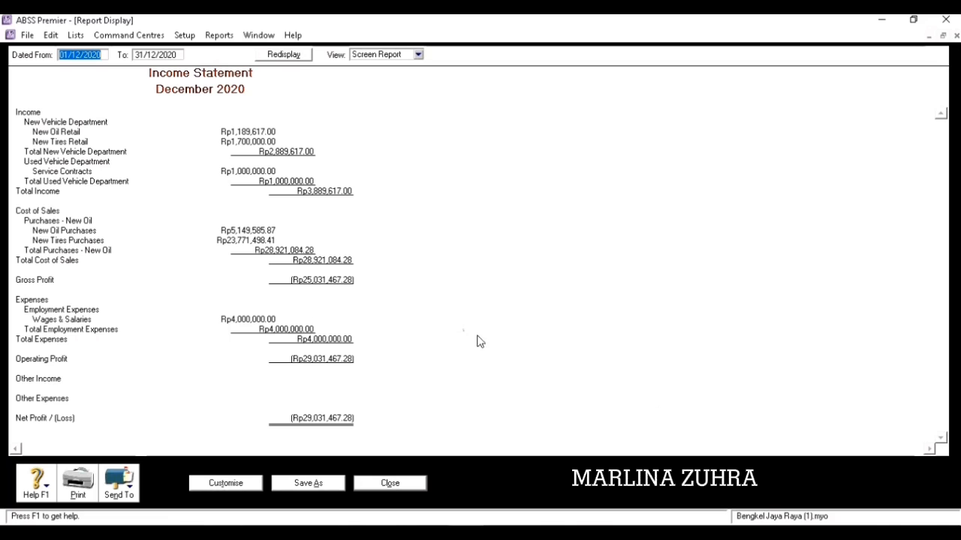
{"action": "left_click", "coordinate": [390, 484]}
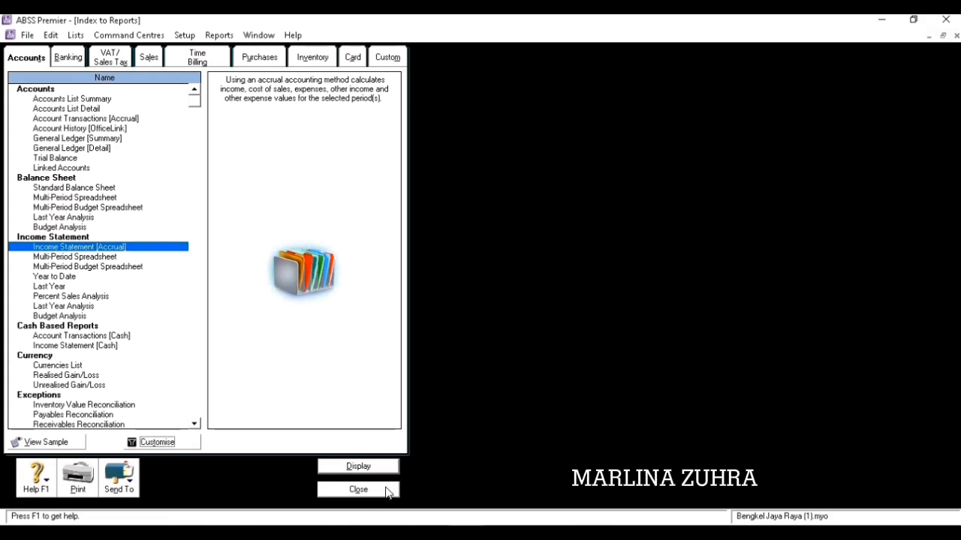
{"action": "left_click", "coordinate": [387, 492]}
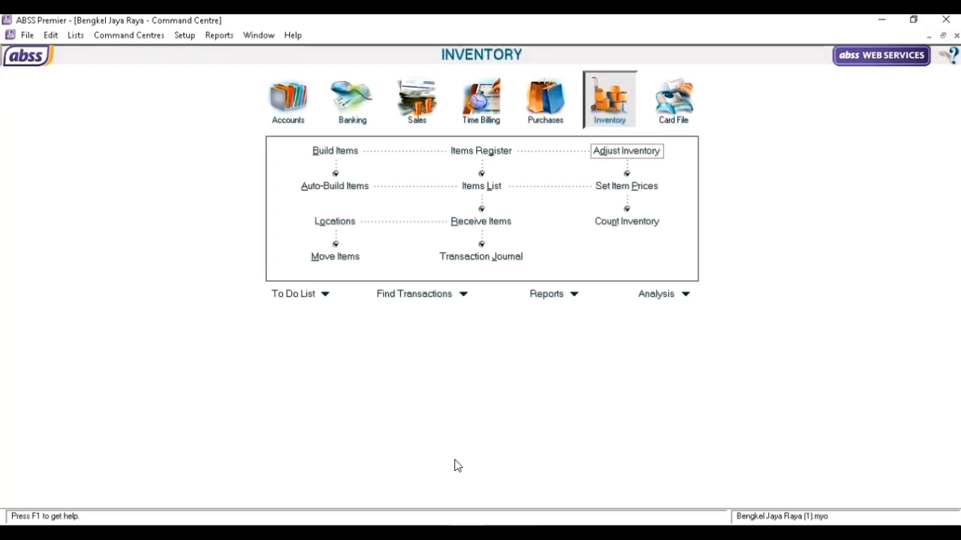
Display the Standard Balance Sheet from the Accounts reports as of December 2020.
{"action": "left_click", "coordinate": [553, 296]}
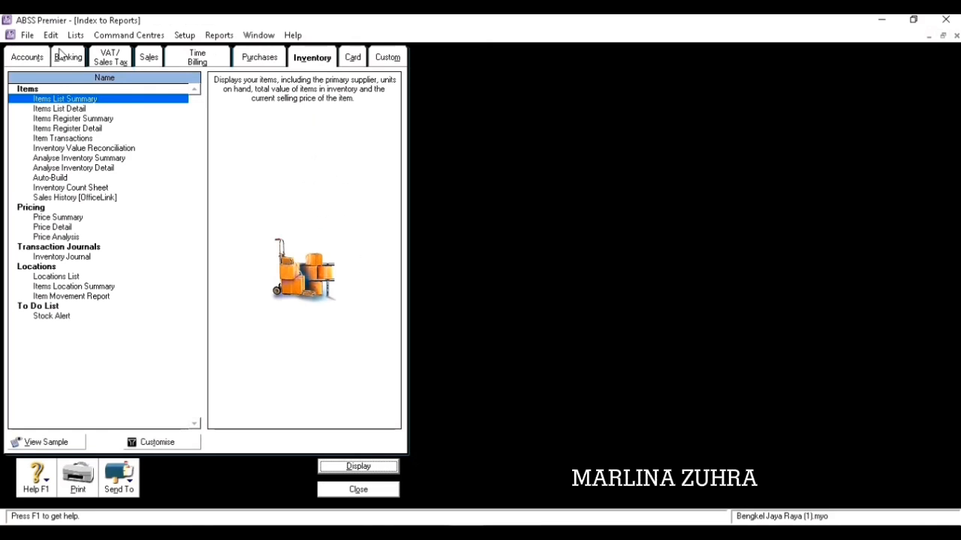
{"action": "left_click", "coordinate": [31, 57]}
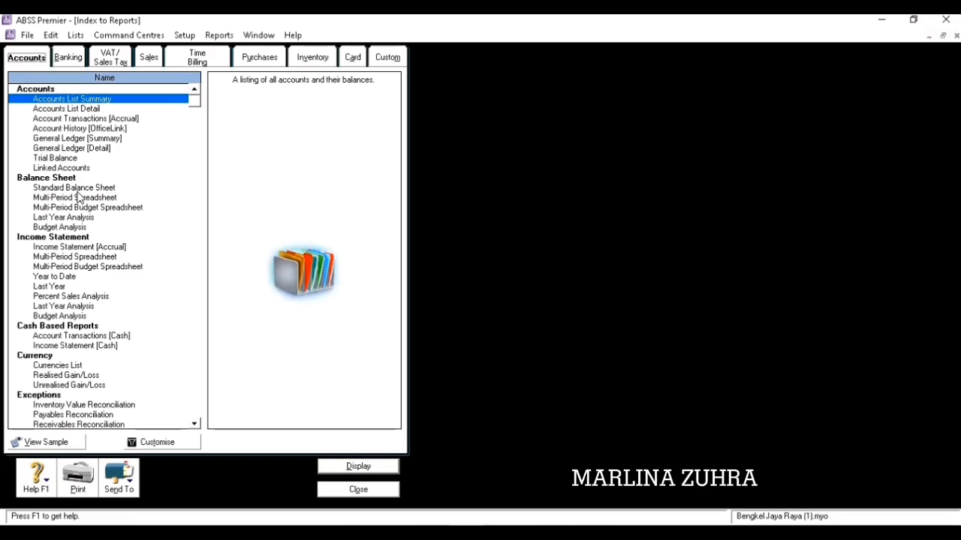
{"action": "left_click", "coordinate": [82, 188]}
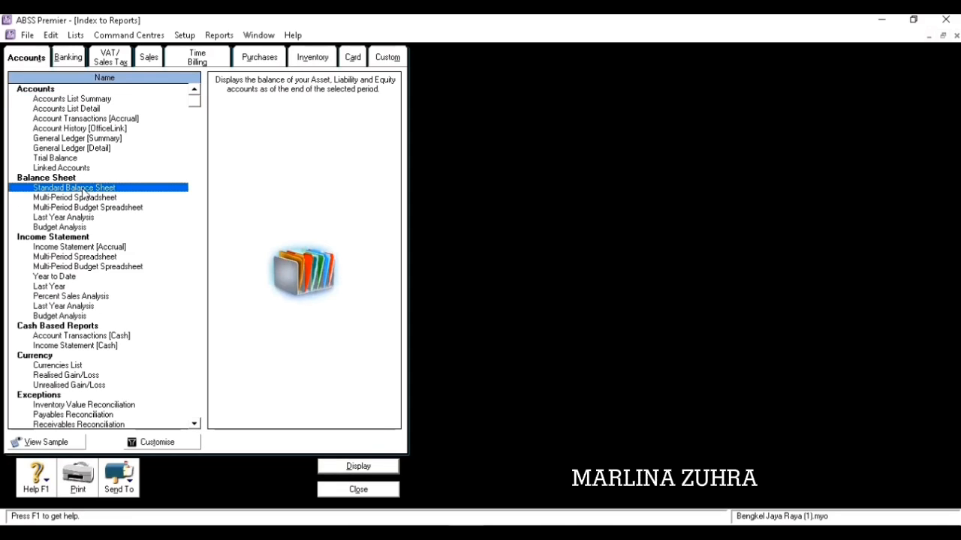
{"action": "left_click", "coordinate": [157, 442]}
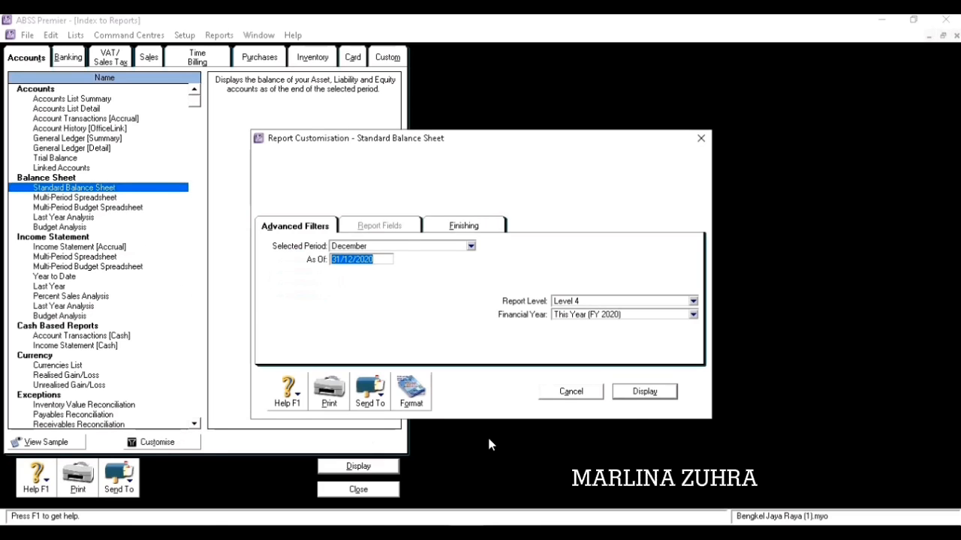
{"action": "left_click", "coordinate": [647, 392]}
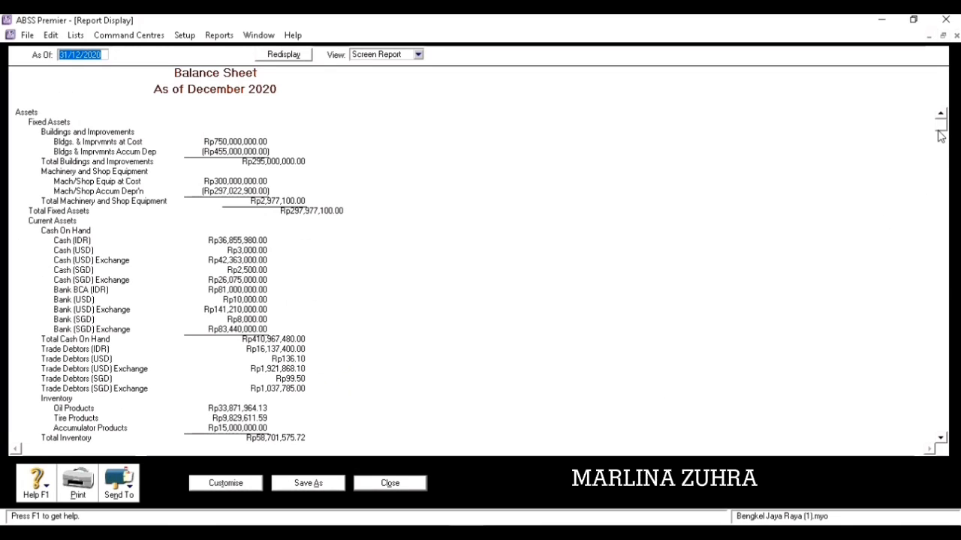
Review the balance sheet down to total assets Rp786,743,444.42, then close it and the report index.
{"action": "left_click_drag", "start_coordinate": [941, 135], "coordinate": [956, 439]}
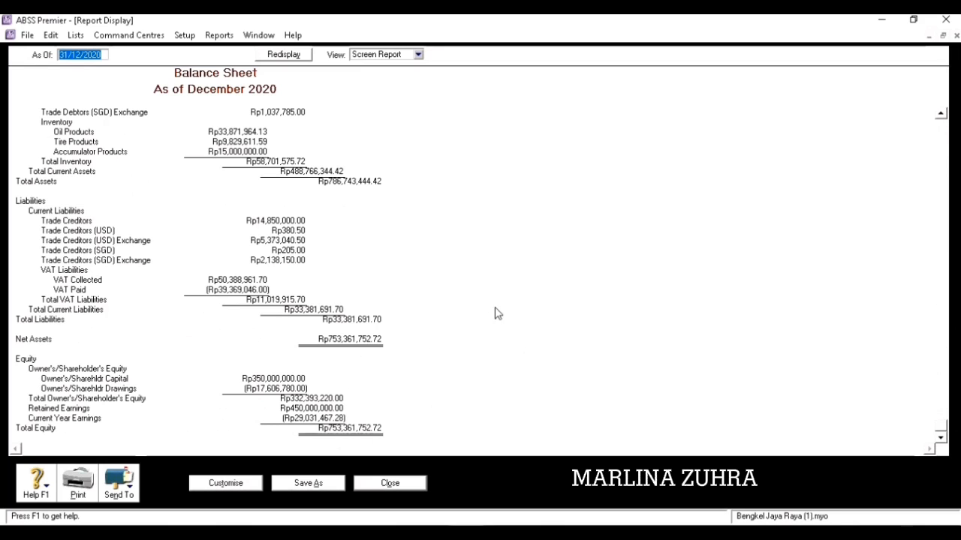
{"action": "left_click", "coordinate": [412, 487]}
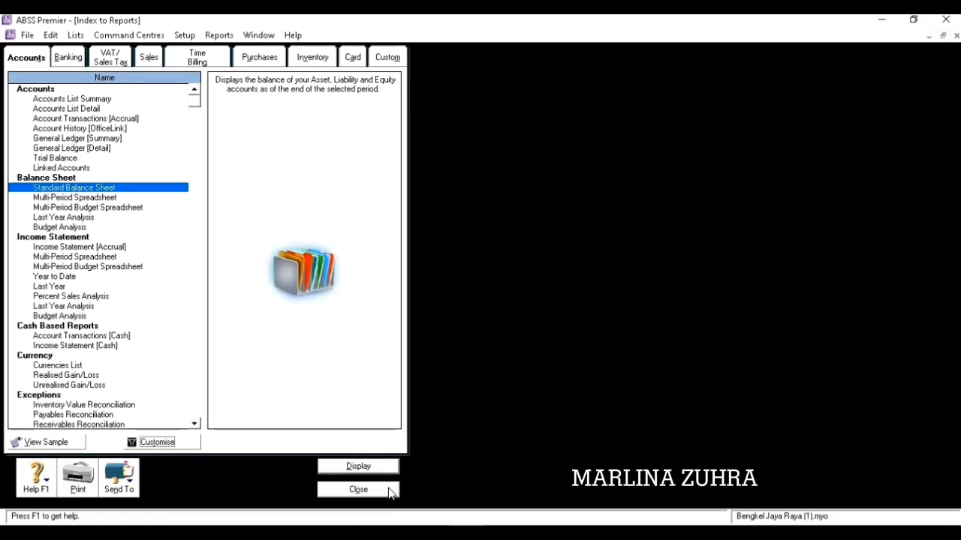
{"action": "left_click", "coordinate": [390, 491]}
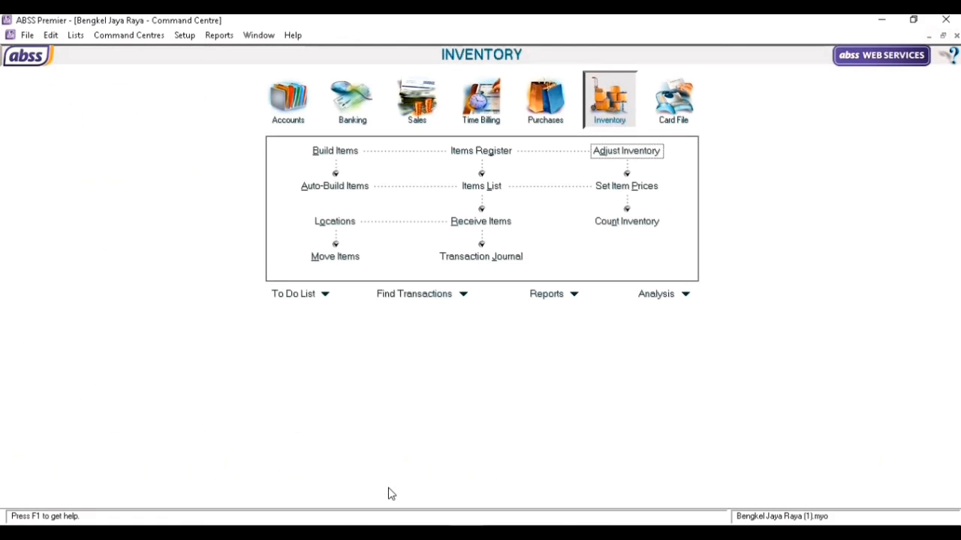
Display the December 2020 Statement of Cash Flow (period-end cash Rp410,967,480.00), then close it and the report index.
{"action": "left_click", "coordinate": [547, 297]}
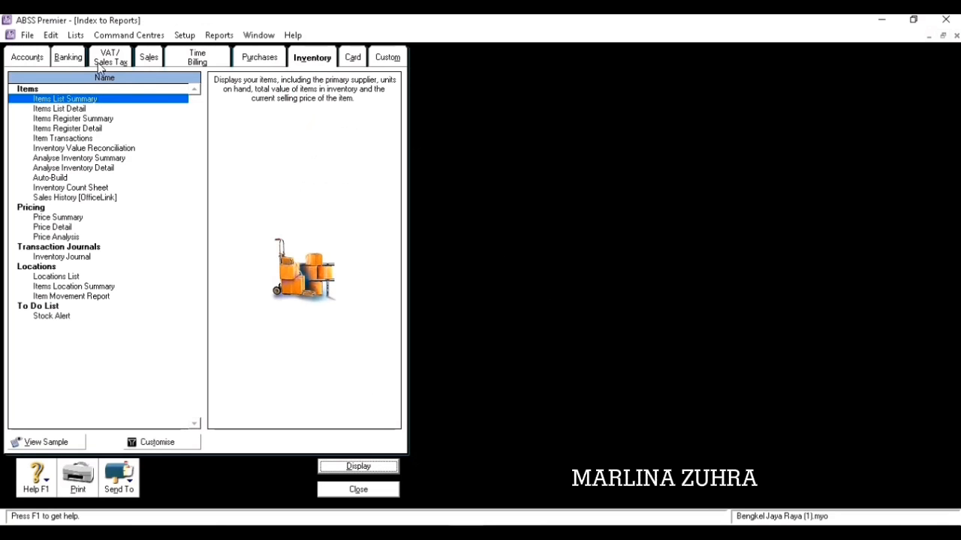
{"action": "left_click", "coordinate": [67, 57]}
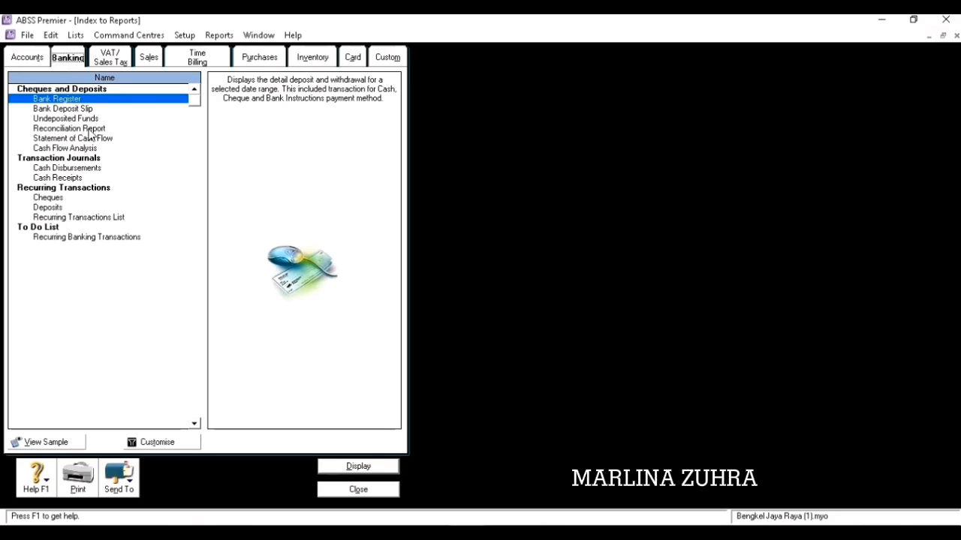
{"action": "left_click", "coordinate": [105, 139]}
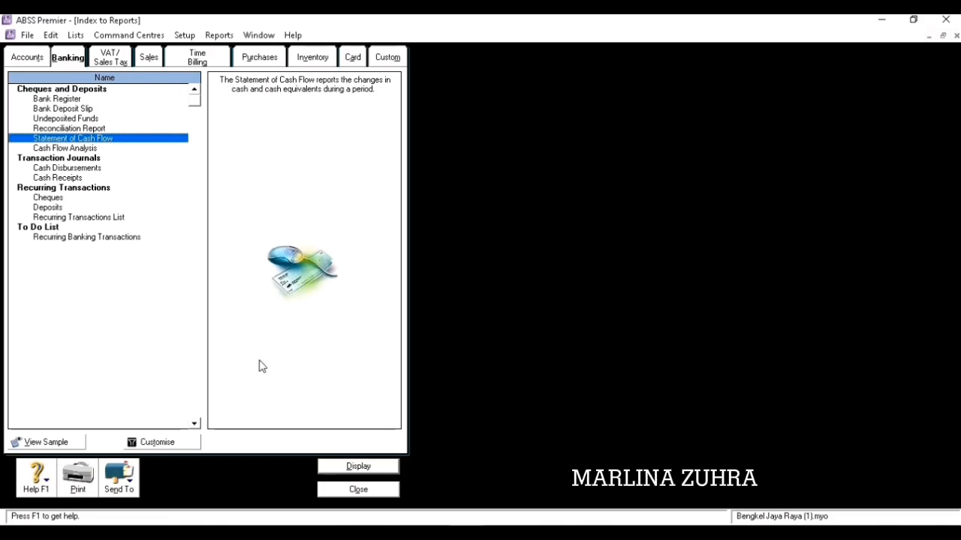
{"action": "left_click", "coordinate": [178, 442]}
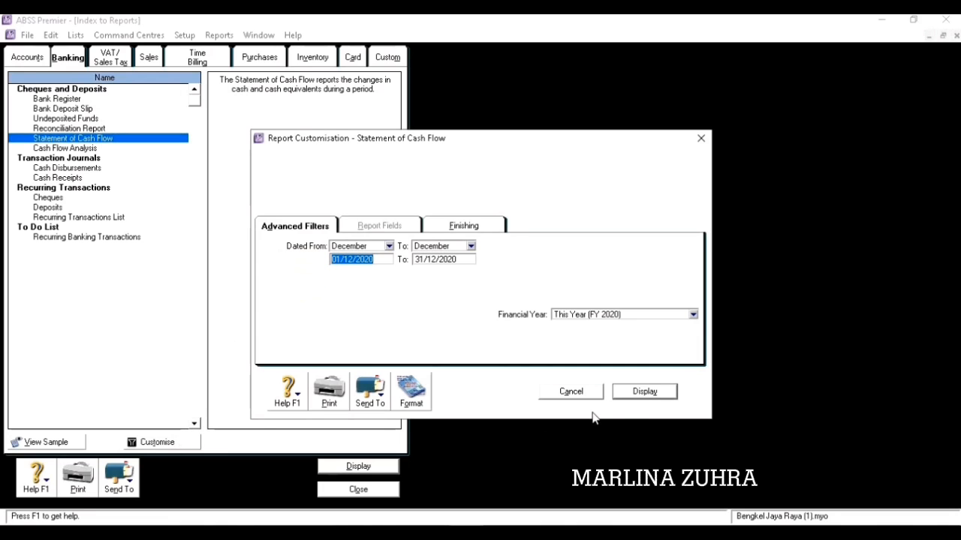
{"action": "left_click", "coordinate": [643, 394]}
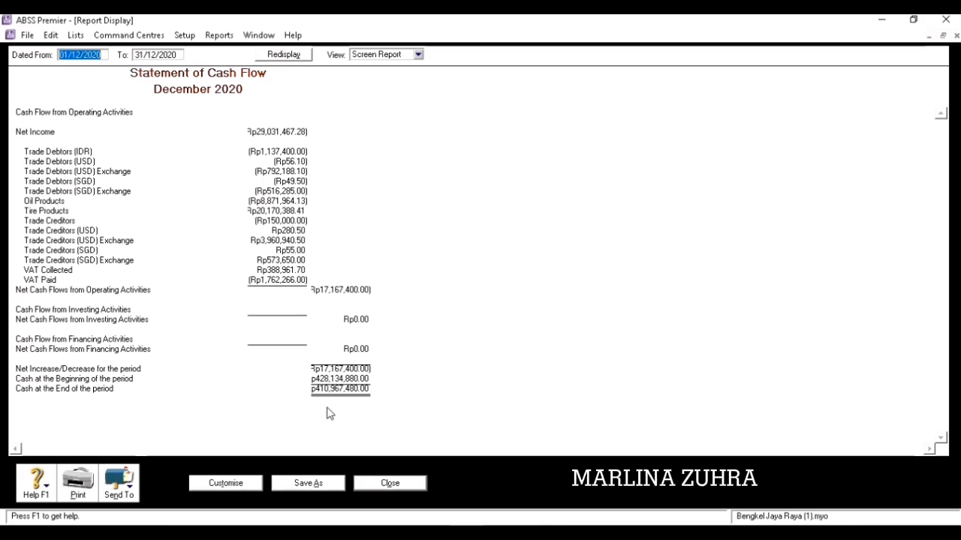
{"action": "left_click", "coordinate": [408, 484]}
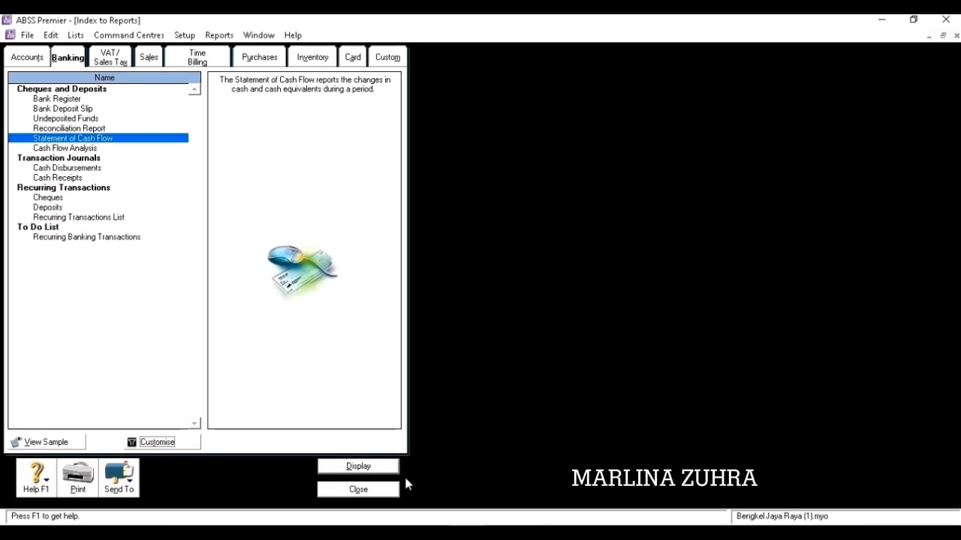
{"action": "left_click", "coordinate": [388, 492]}
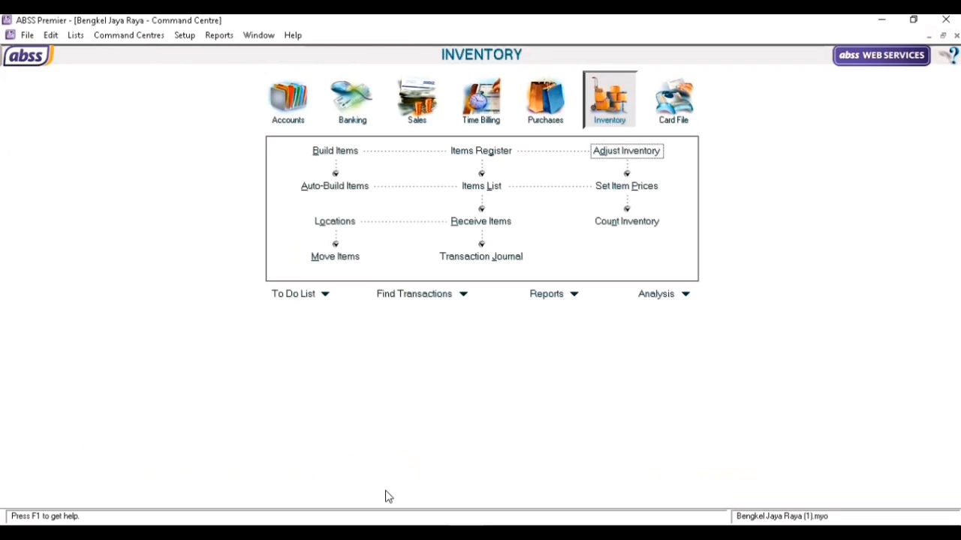